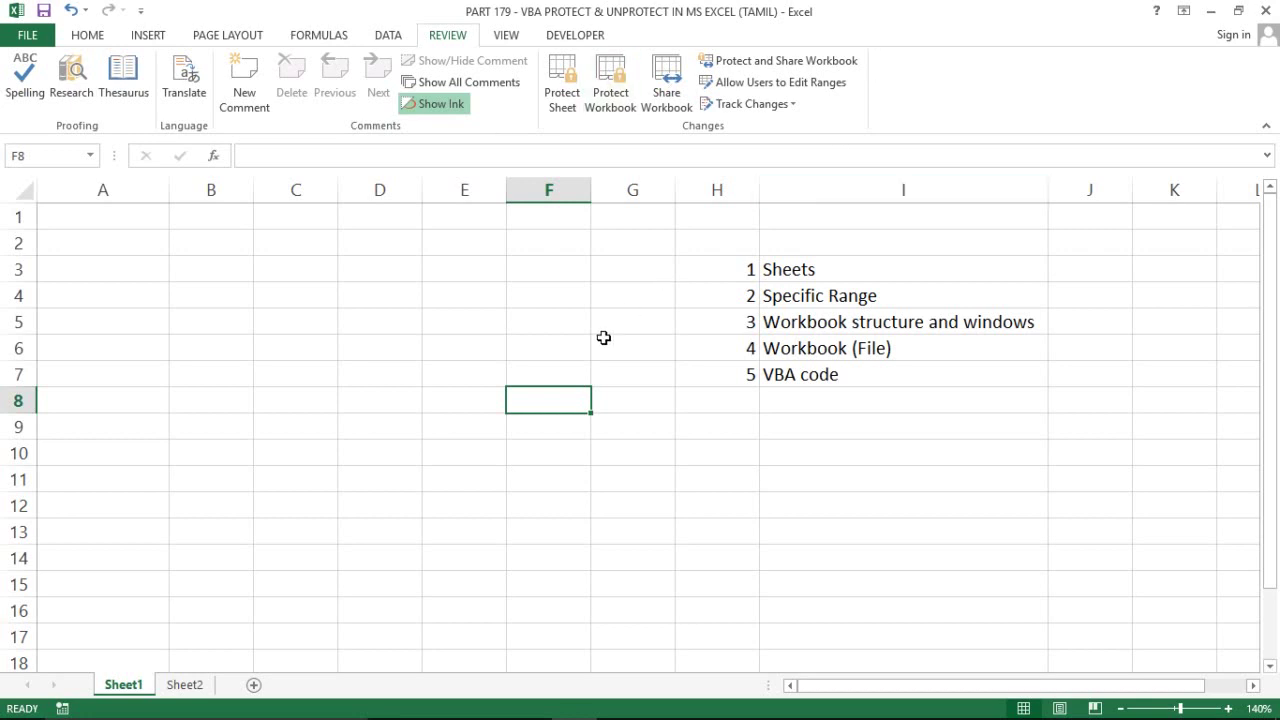
- Select the protection-levels list on Sheet1, starting from the Sheets entry
{"action": "left_click", "coordinate": [765, 268]}
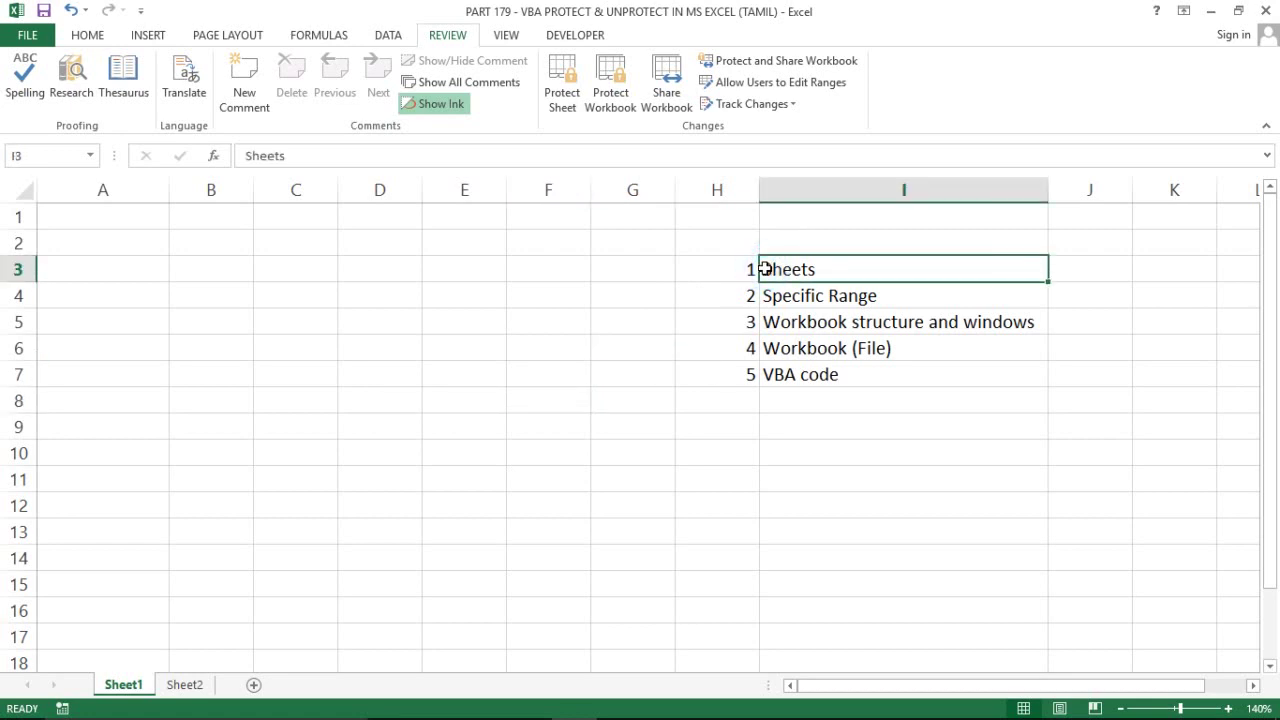
{"action": "left_click_drag", "start_coordinate": [757, 268], "coordinate": [765, 268]}
{"action": "key", "text": "shift+Down"}
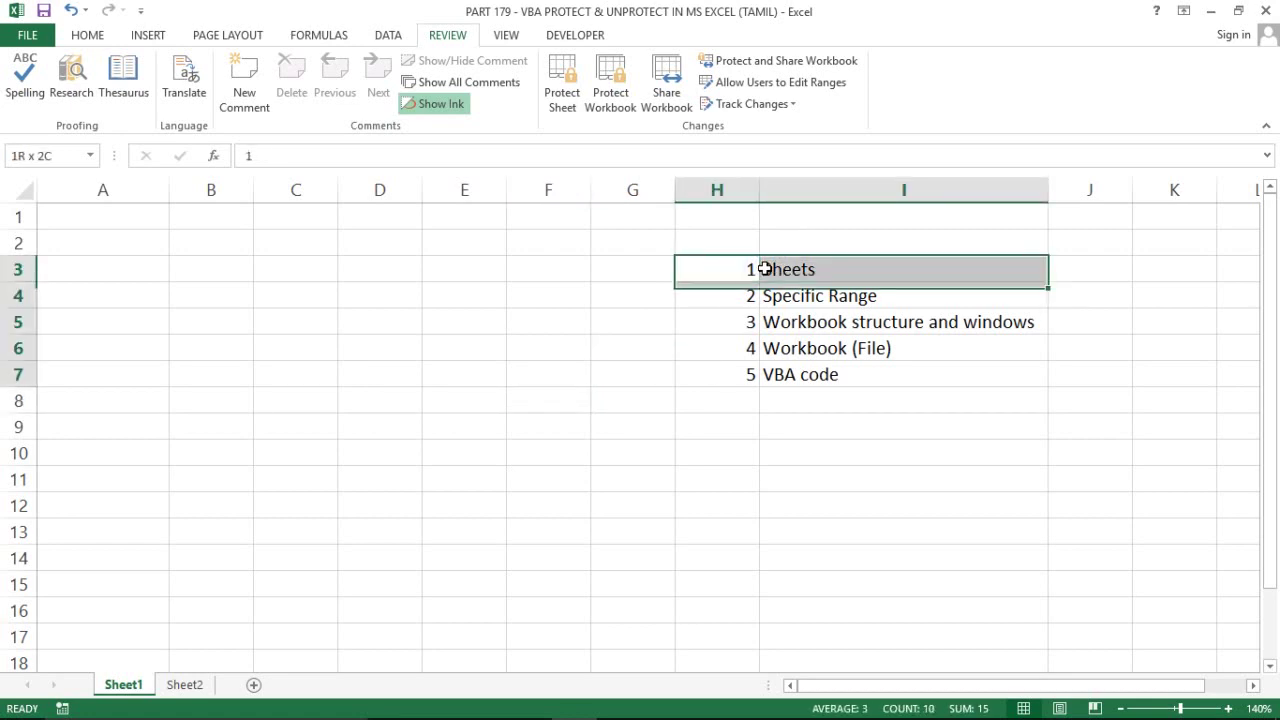
{"action": "key", "text": "shift+Down"}
{"action": "key", "text": "shift+Down"}
{"action": "key", "text": "shift+Down"}
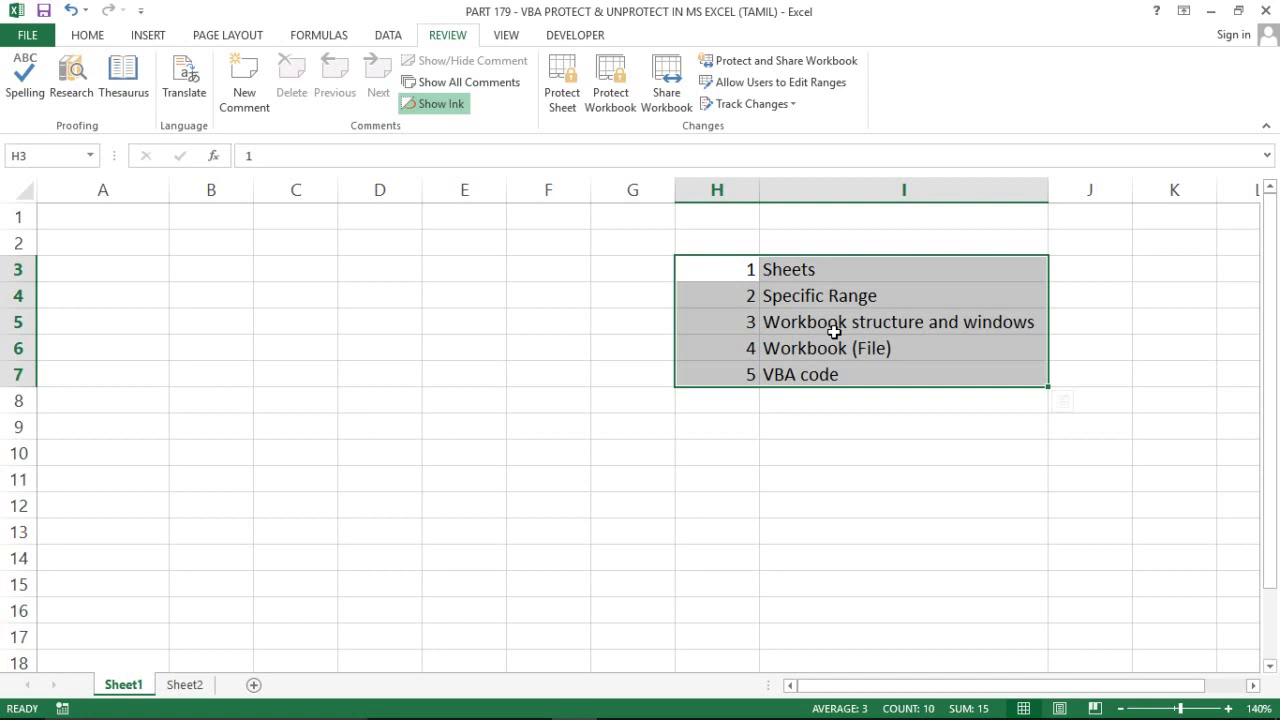
- Point out the Workbook (File), VBA code and workbook structure entries in the numbered list
{"action": "left_click", "coordinate": [790, 352]}
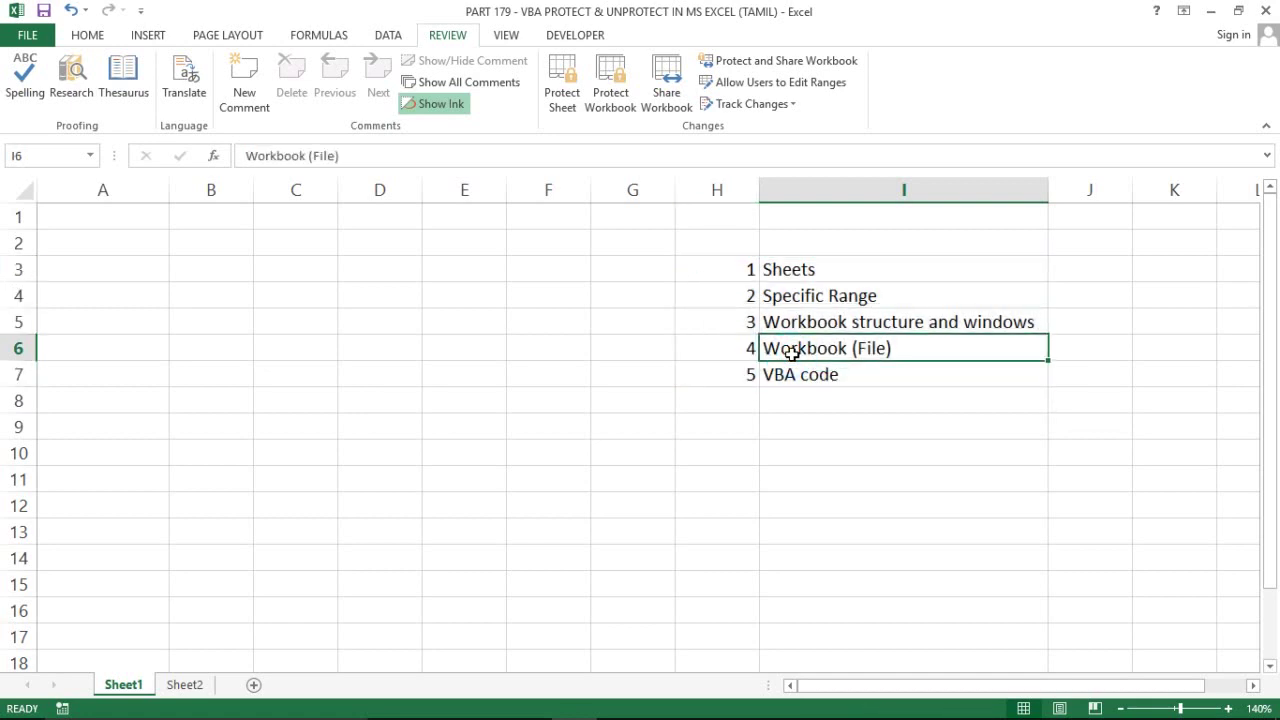
{"action": "left_click", "coordinate": [782, 384]}
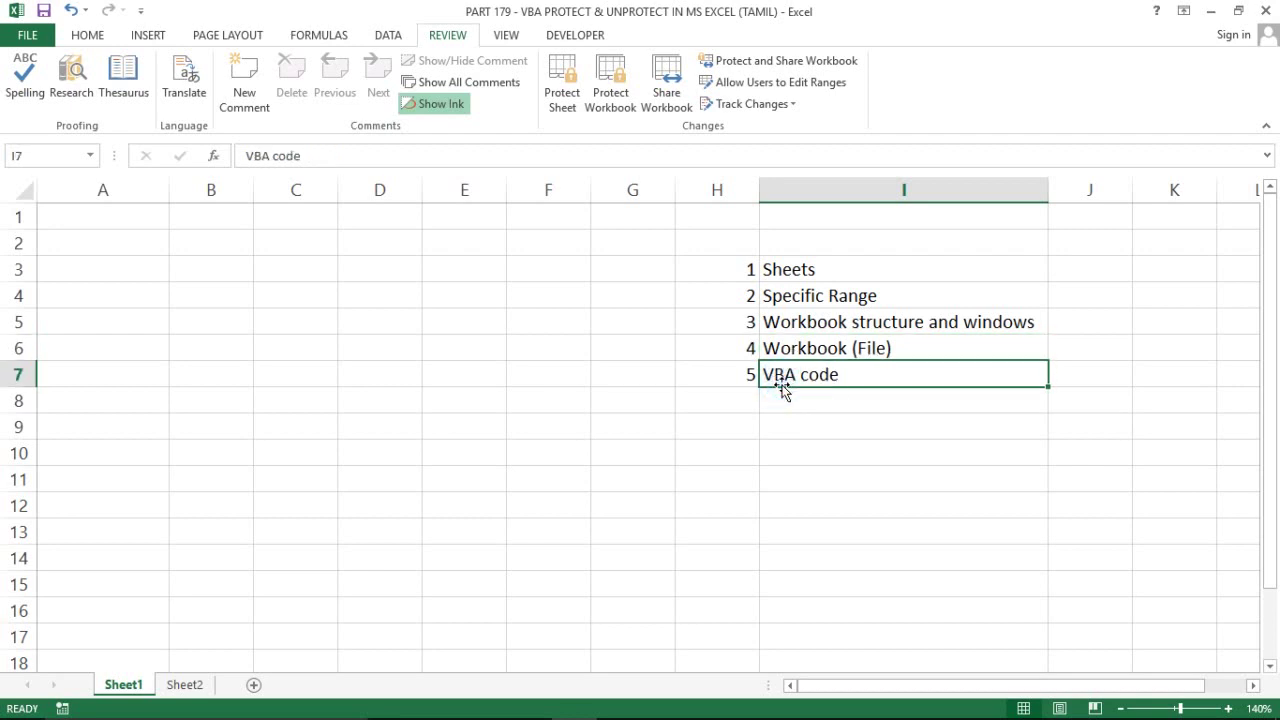
{"action": "left_click", "coordinate": [709, 380]}
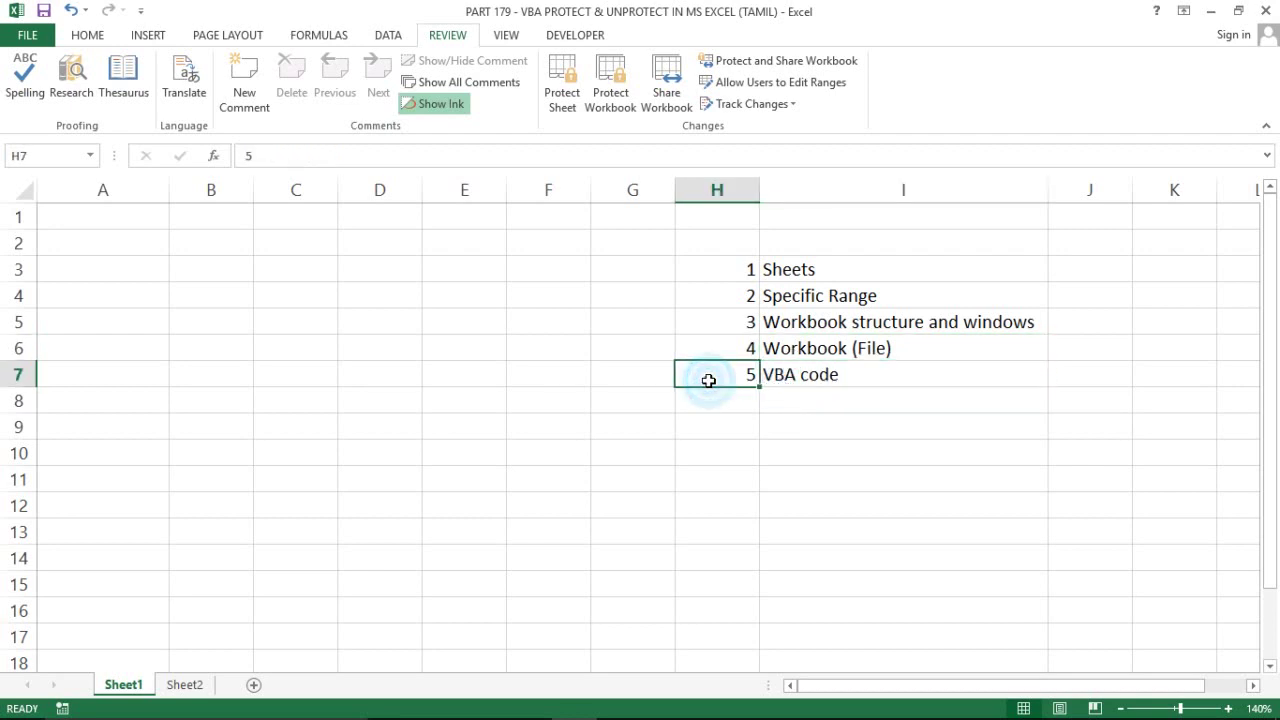
{"action": "left_click", "coordinate": [729, 271]}
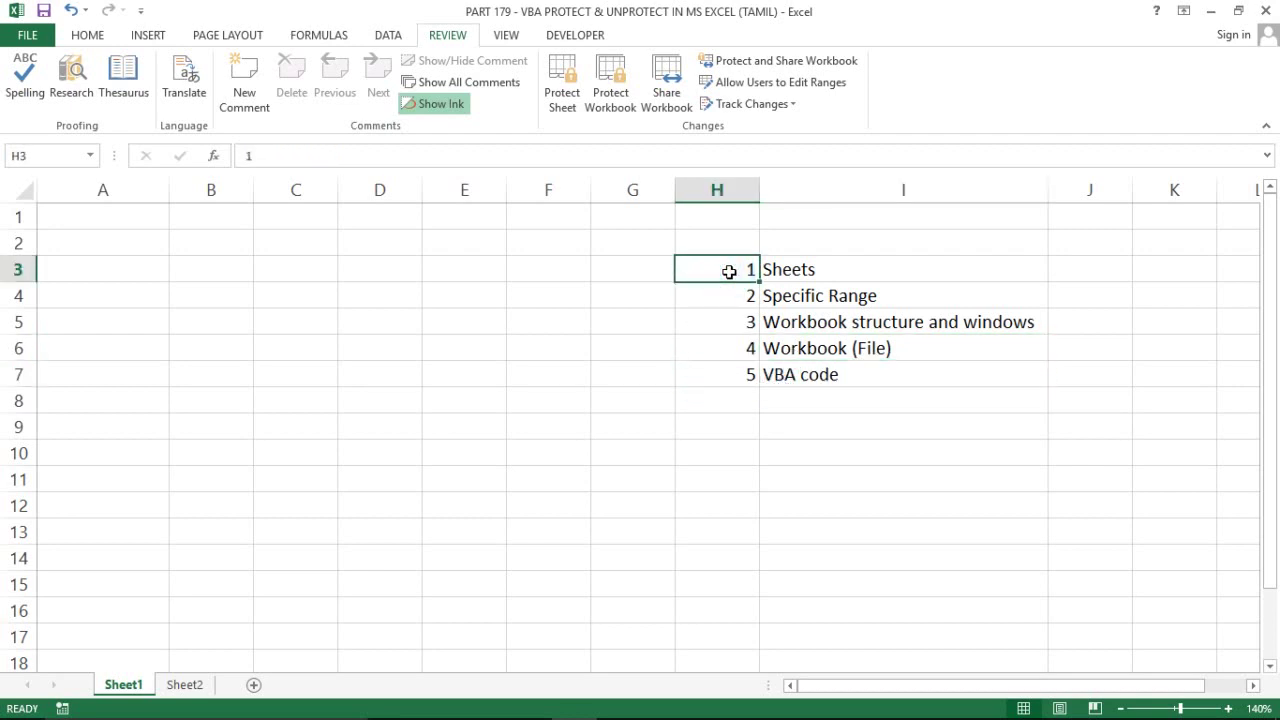
{"action": "left_click", "coordinate": [717, 314]}
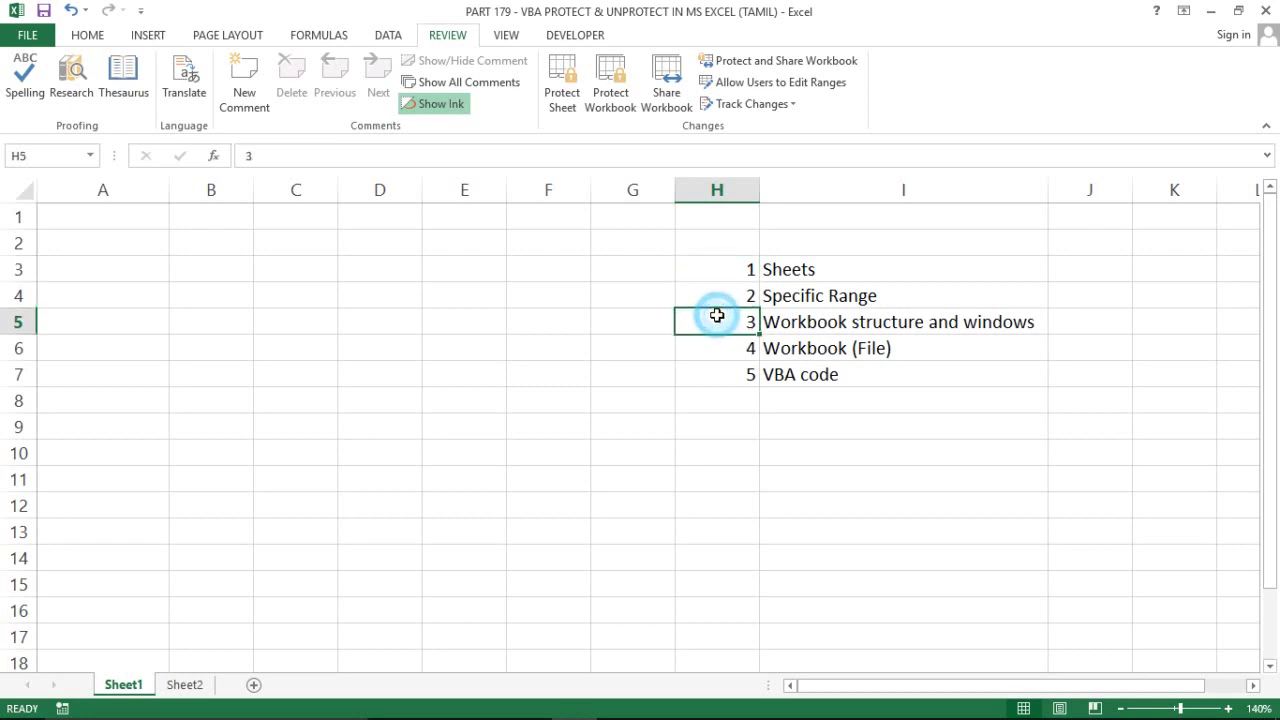
{"action": "key", "text": "Up"}
{"action": "key", "text": "Up"}
{"action": "key", "text": "Up"}
{"action": "key", "text": "Down"}
{"action": "key", "text": "Down"}
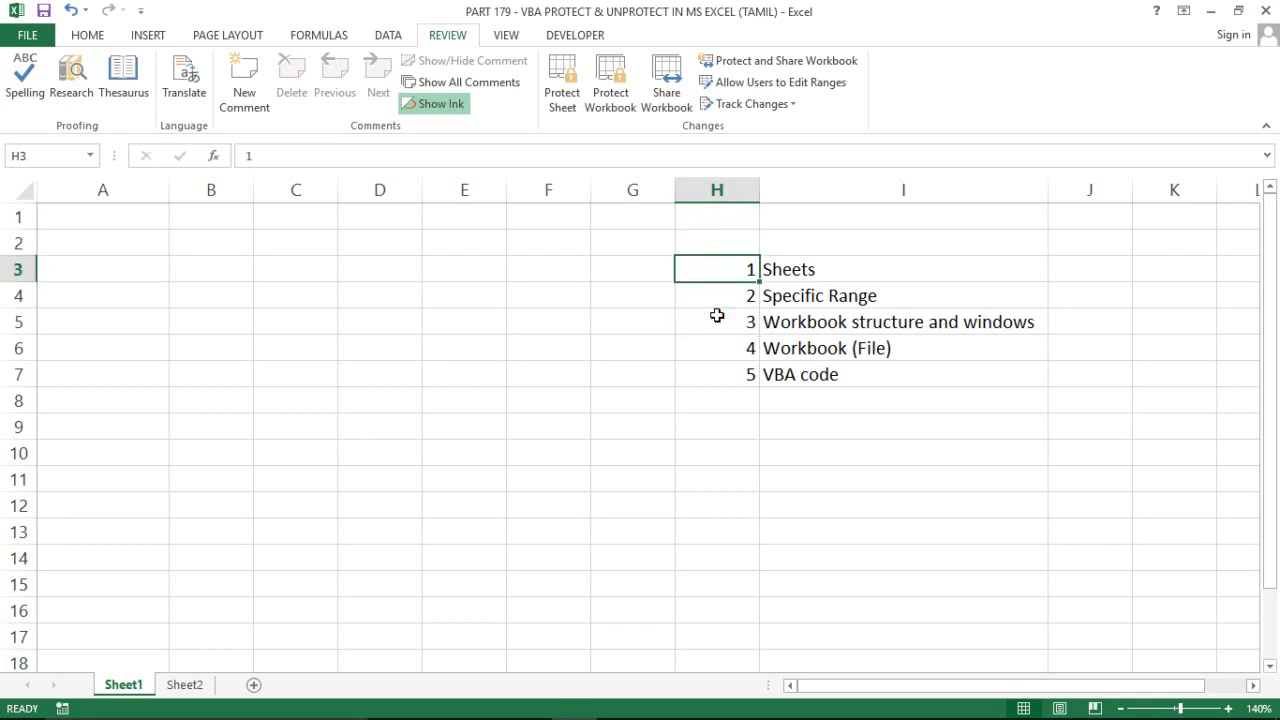
{"action": "key", "text": "Home"}
{"action": "key", "text": "ctrl+Right"}
{"action": "left_click", "coordinate": [724, 315]}
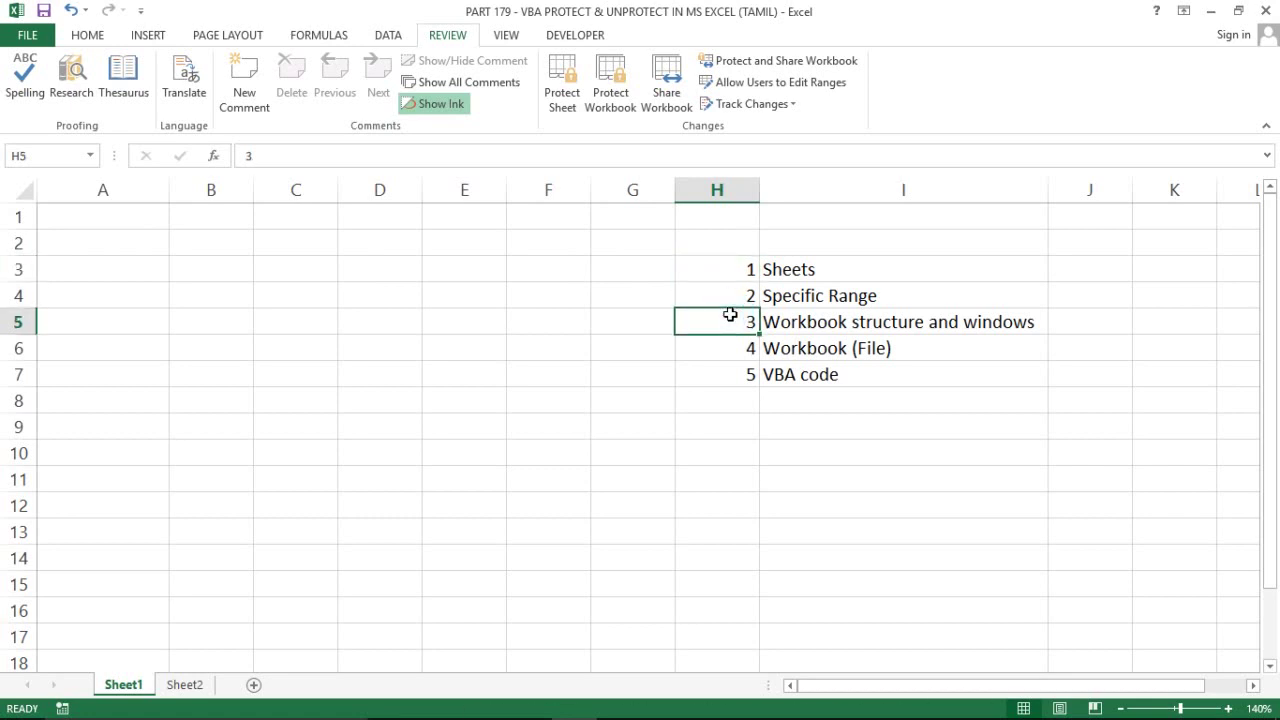
- Select the whole numbered list of protection levels, then deselect it
{"action": "left_click", "coordinate": [726, 264]}
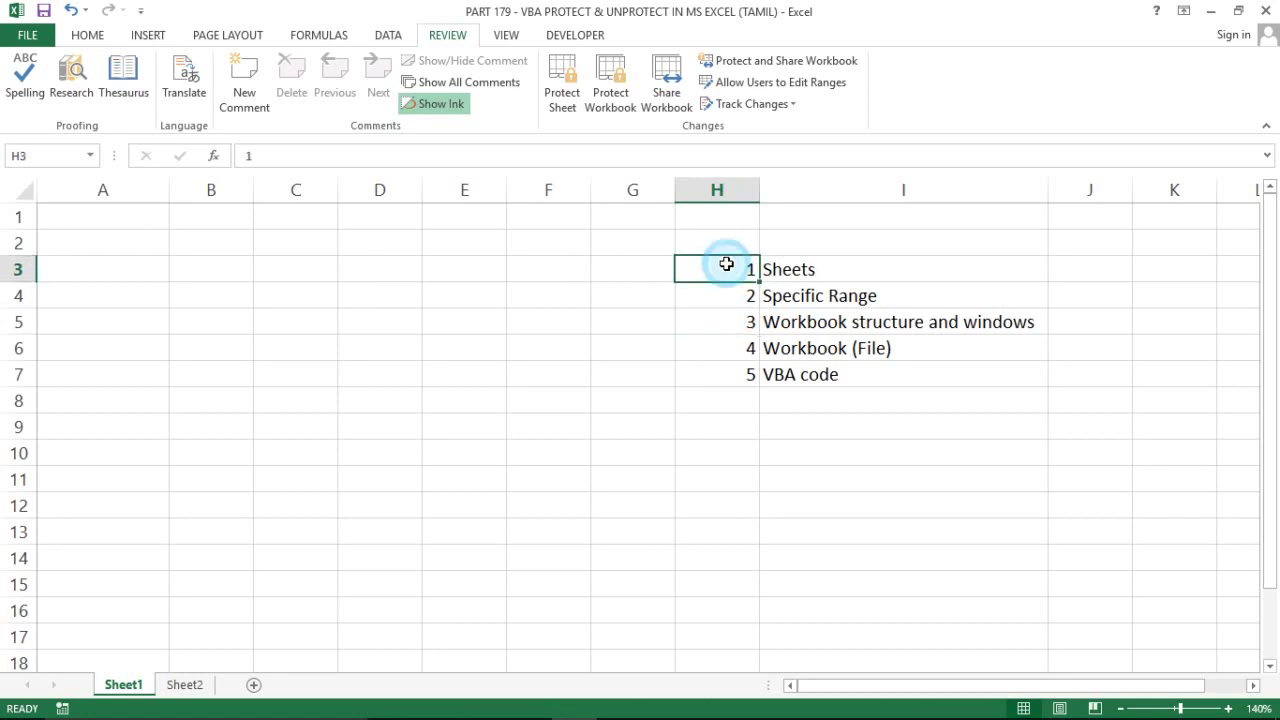
{"action": "key", "text": "shift+Right"}
{"action": "key", "text": "ctrl+shift+Down"}
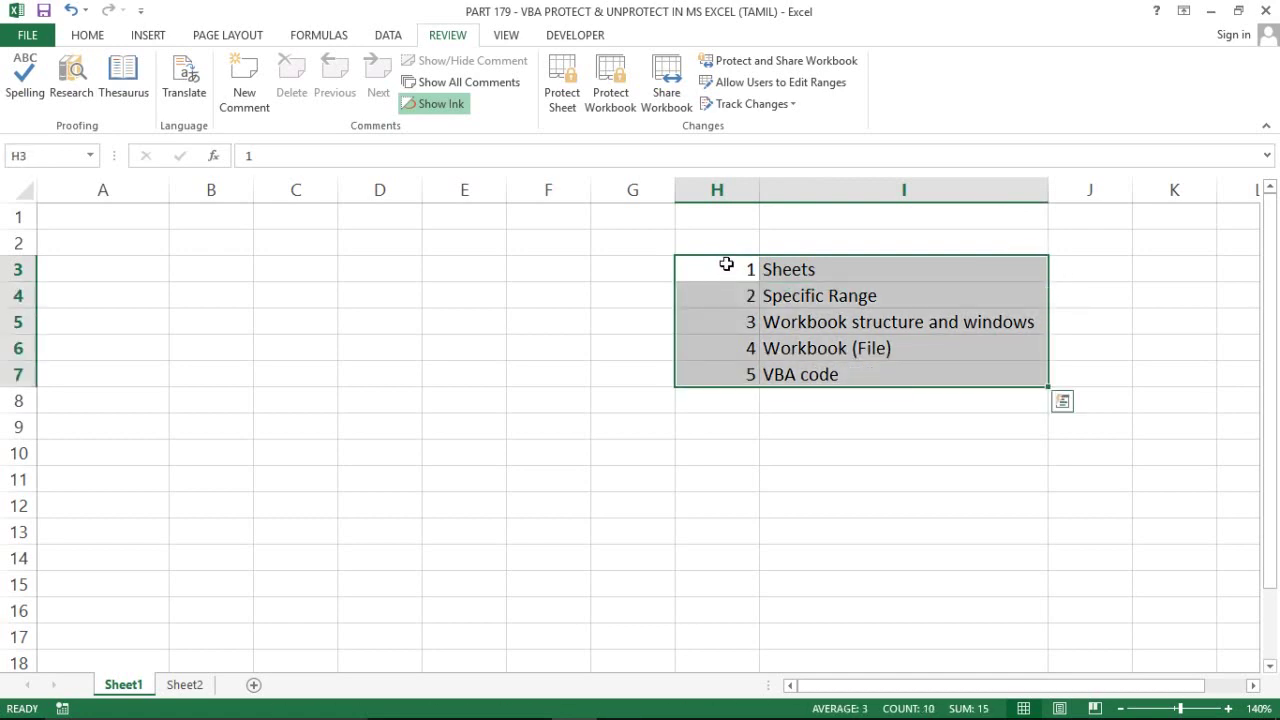
{"action": "left_click", "coordinate": [640, 290]}
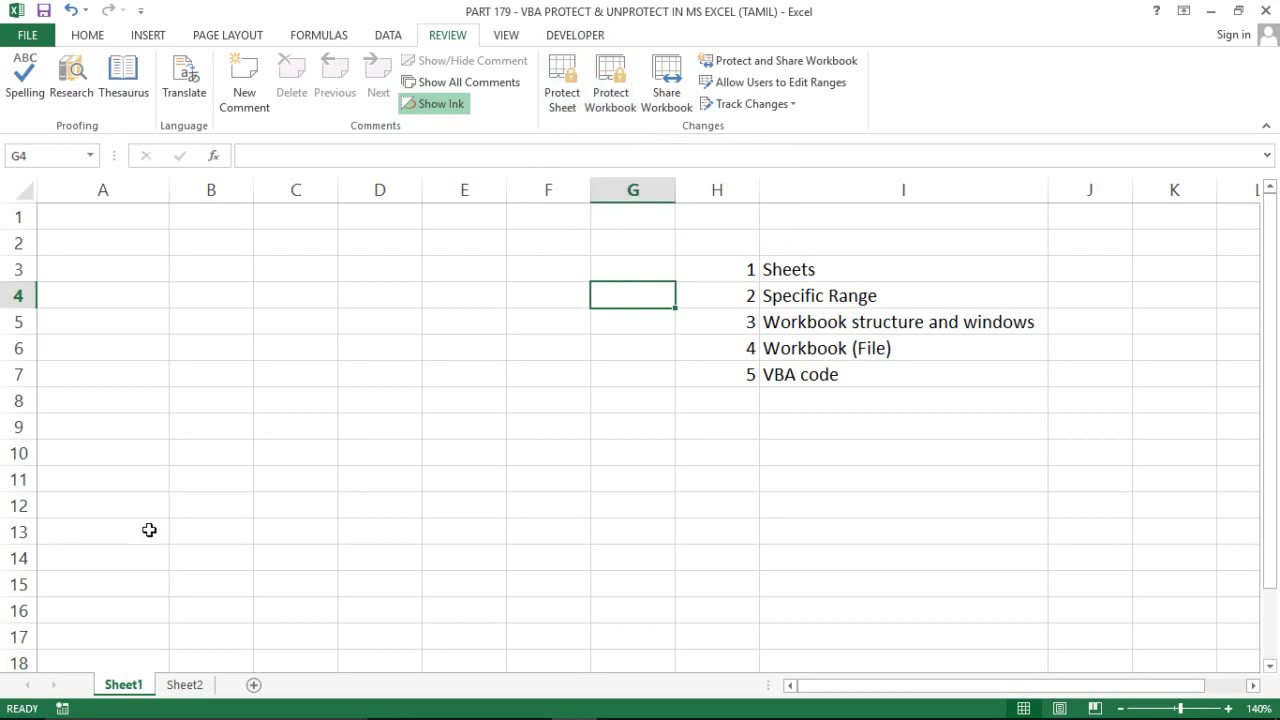
- Protect Sheet1 through Review > Protect Sheet with a password, confirmed a second time
{"action": "right_click", "coordinate": [125, 690]}
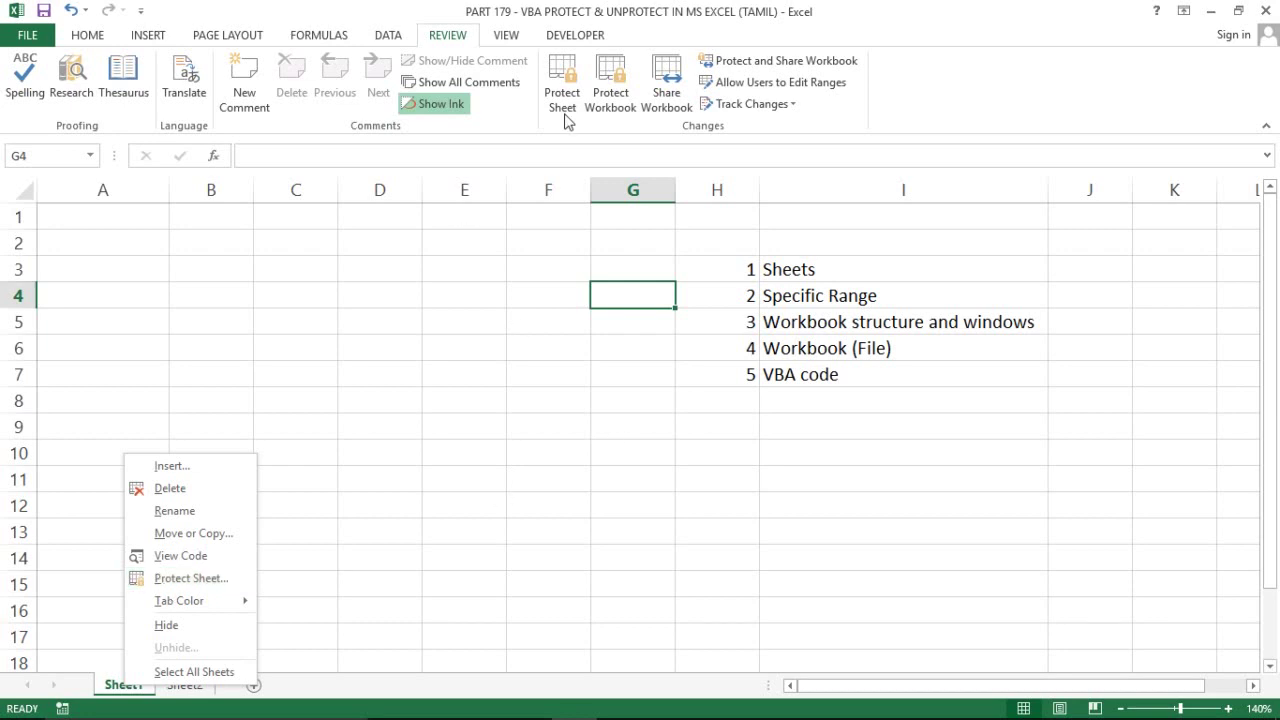
{"action": "left_click", "coordinate": [518, 301]}
{"action": "left_click", "coordinate": [562, 85]}
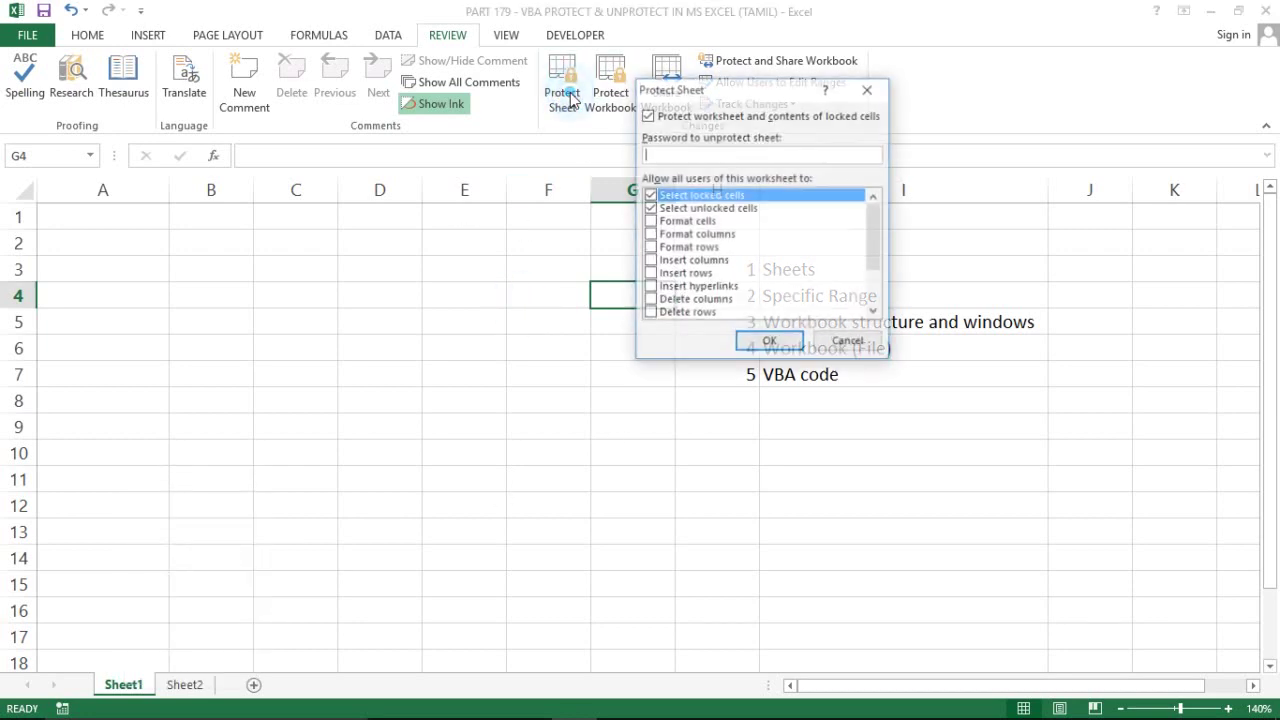
{"action": "left_click", "coordinate": [666, 155]}
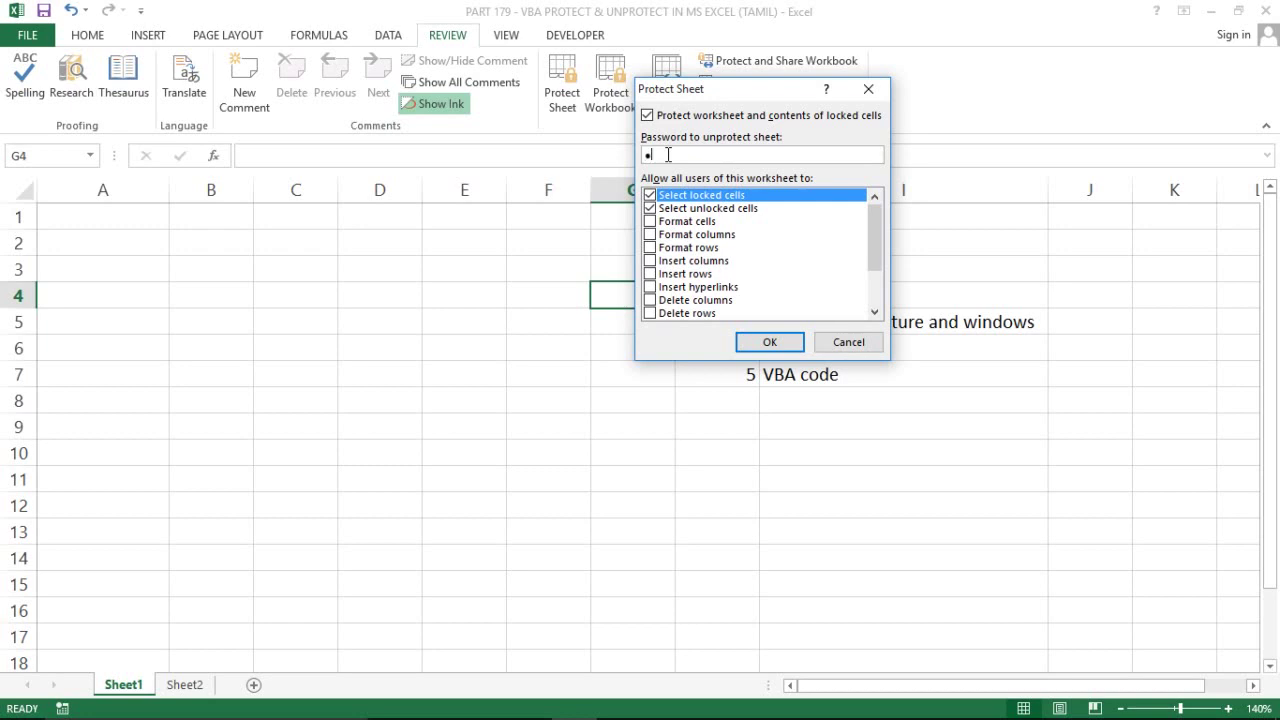
{"action": "left_click", "coordinate": [783, 343]}
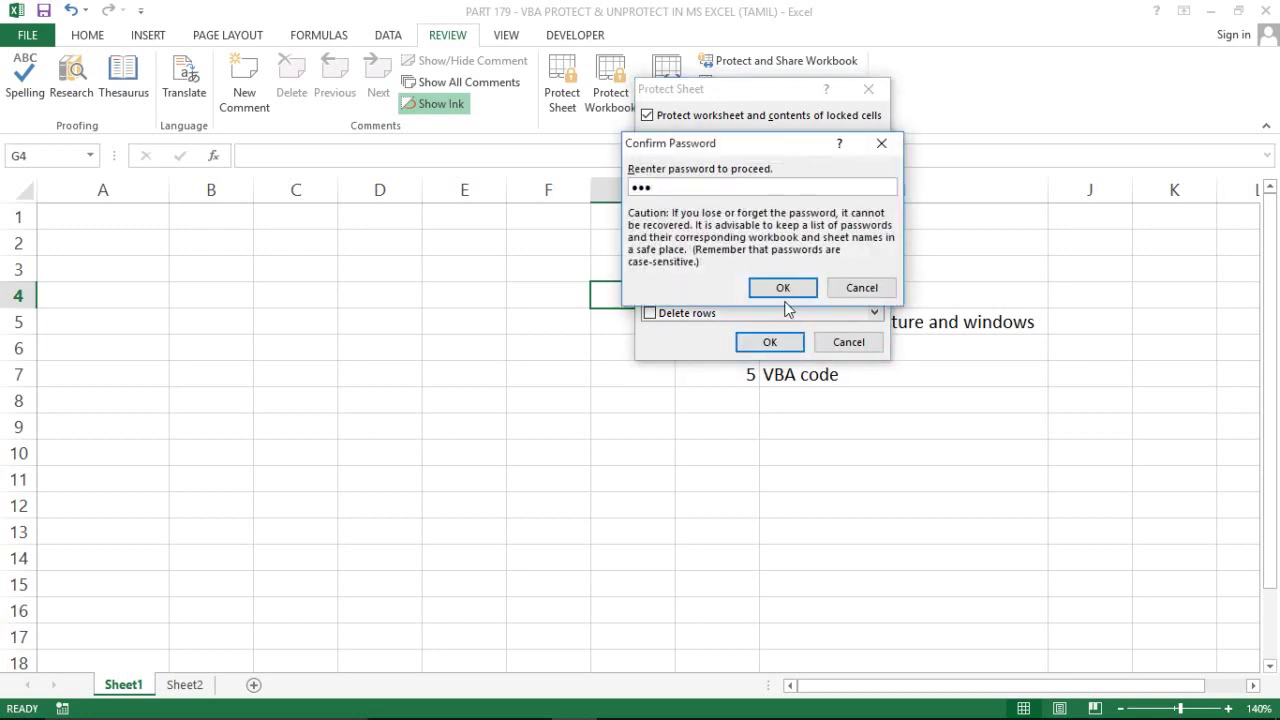
{"action": "left_click", "coordinate": [783, 288]}
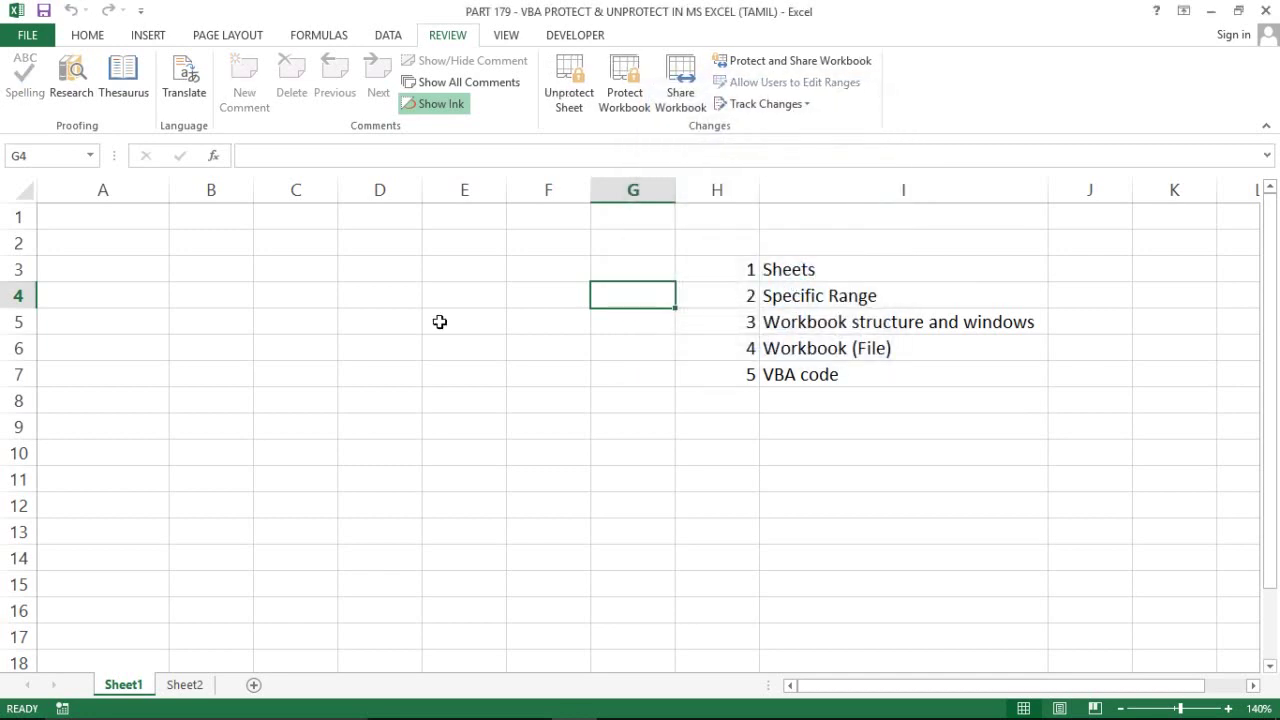
{"action": "right_click", "coordinate": [133, 694]}
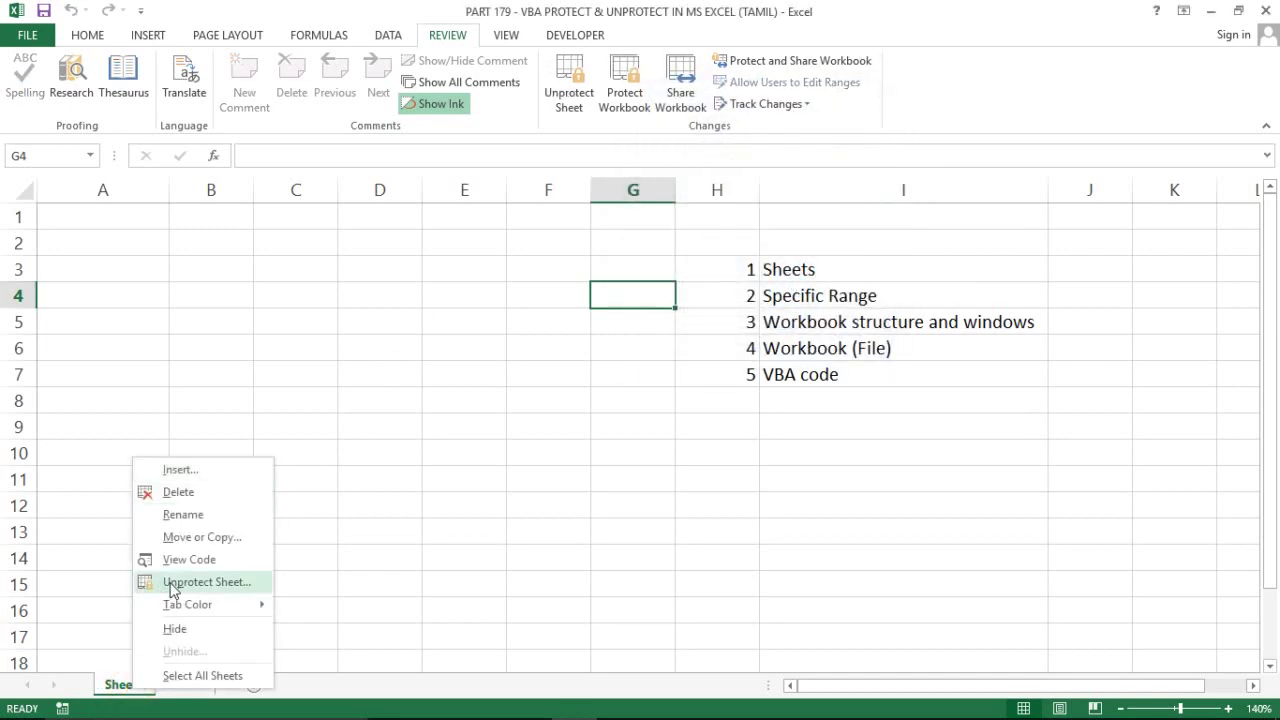
{"action": "left_click", "coordinate": [280, 574]}
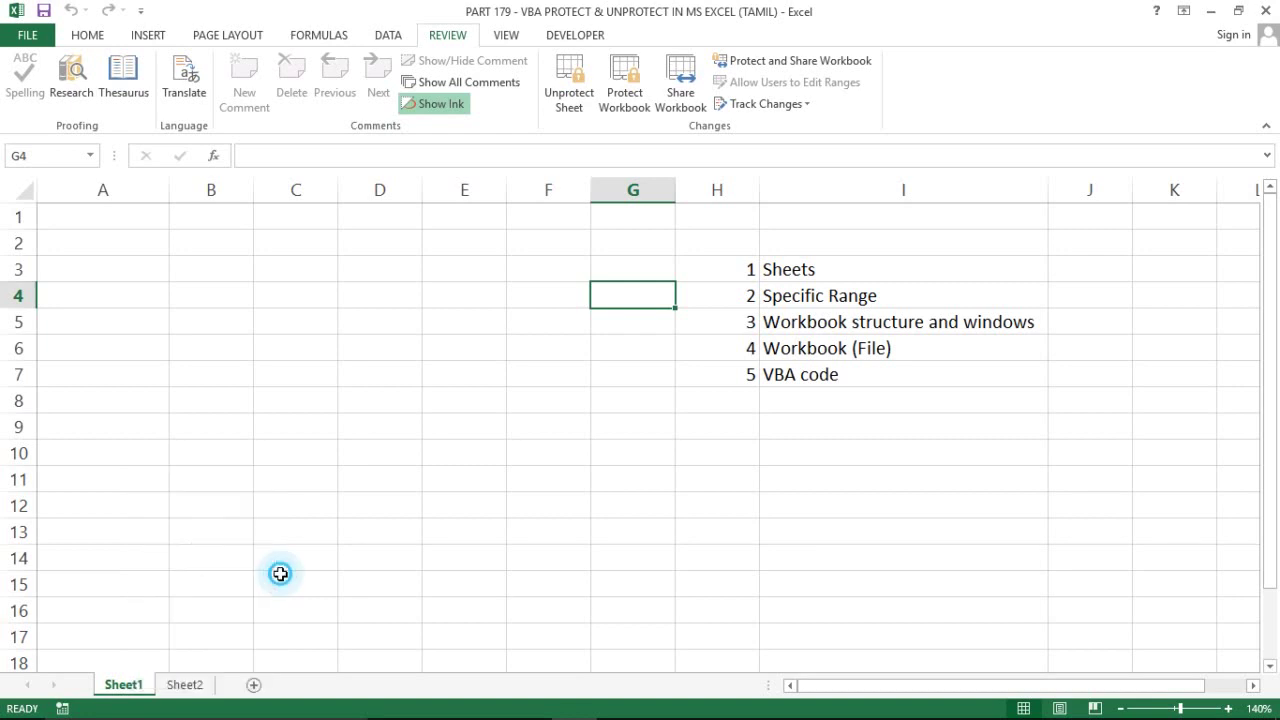
{"action": "left_click", "coordinate": [184, 685]}
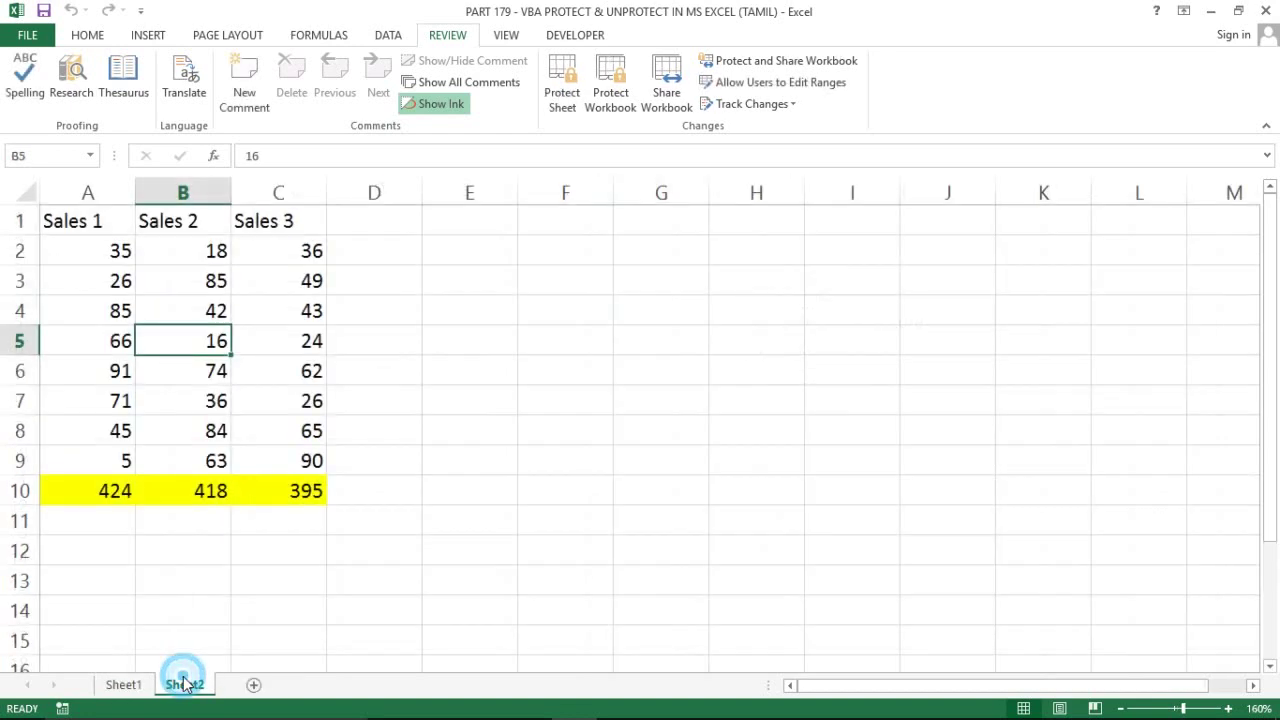
{"action": "left_click", "coordinate": [577, 385]}
{"action": "type", "text": "SSSS"}
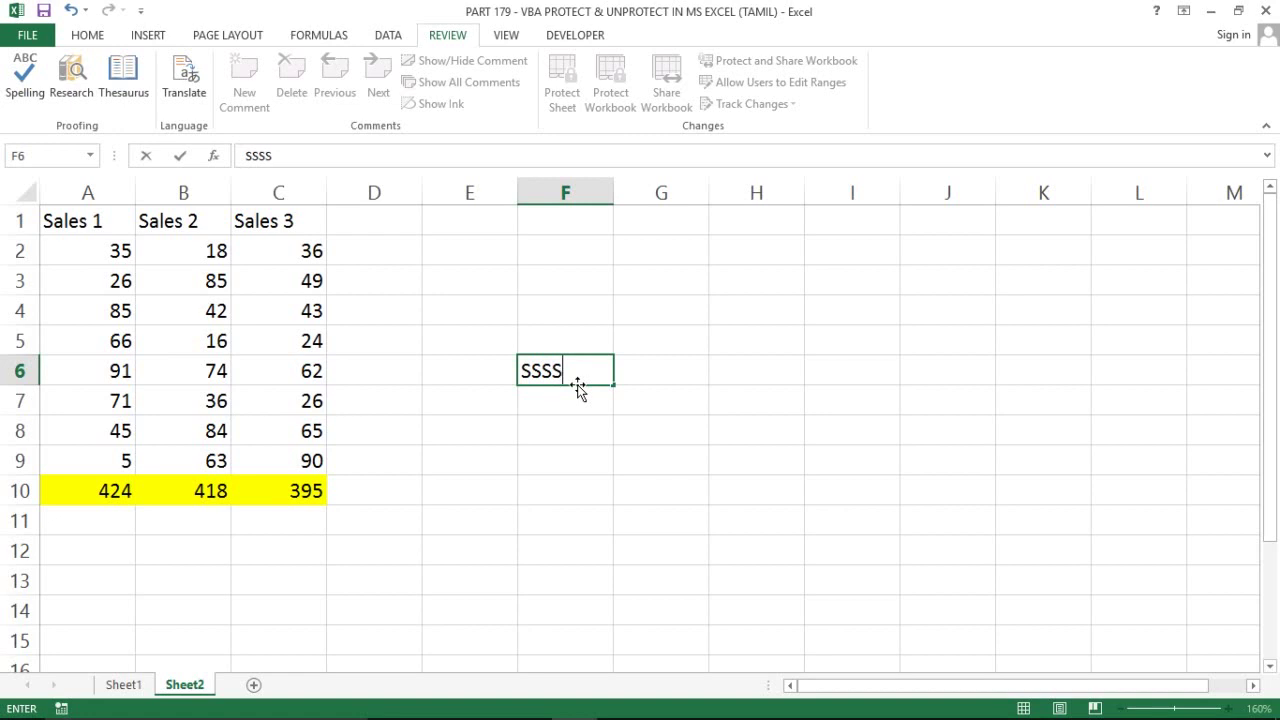
{"action": "key", "text": "Escape"}
{"action": "left_click", "coordinate": [124, 685]}
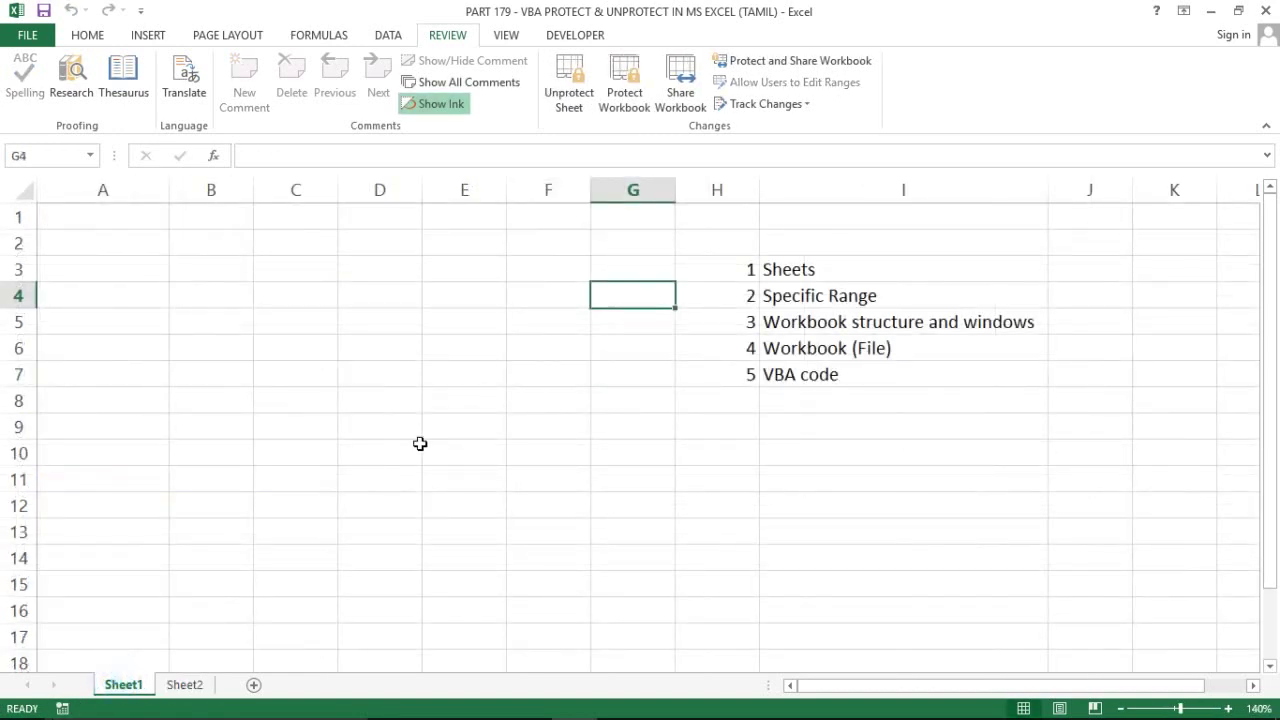
{"action": "double_click", "coordinate": [421, 451]}
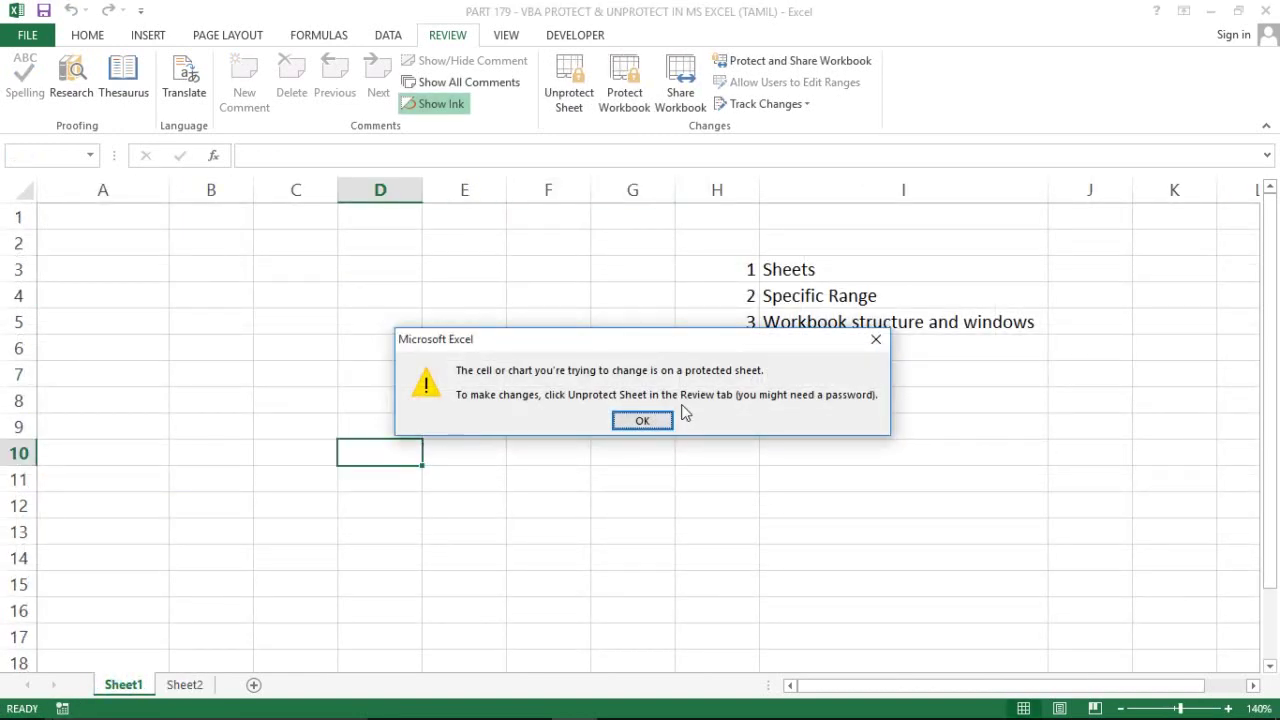
{"action": "left_click", "coordinate": [645, 421]}
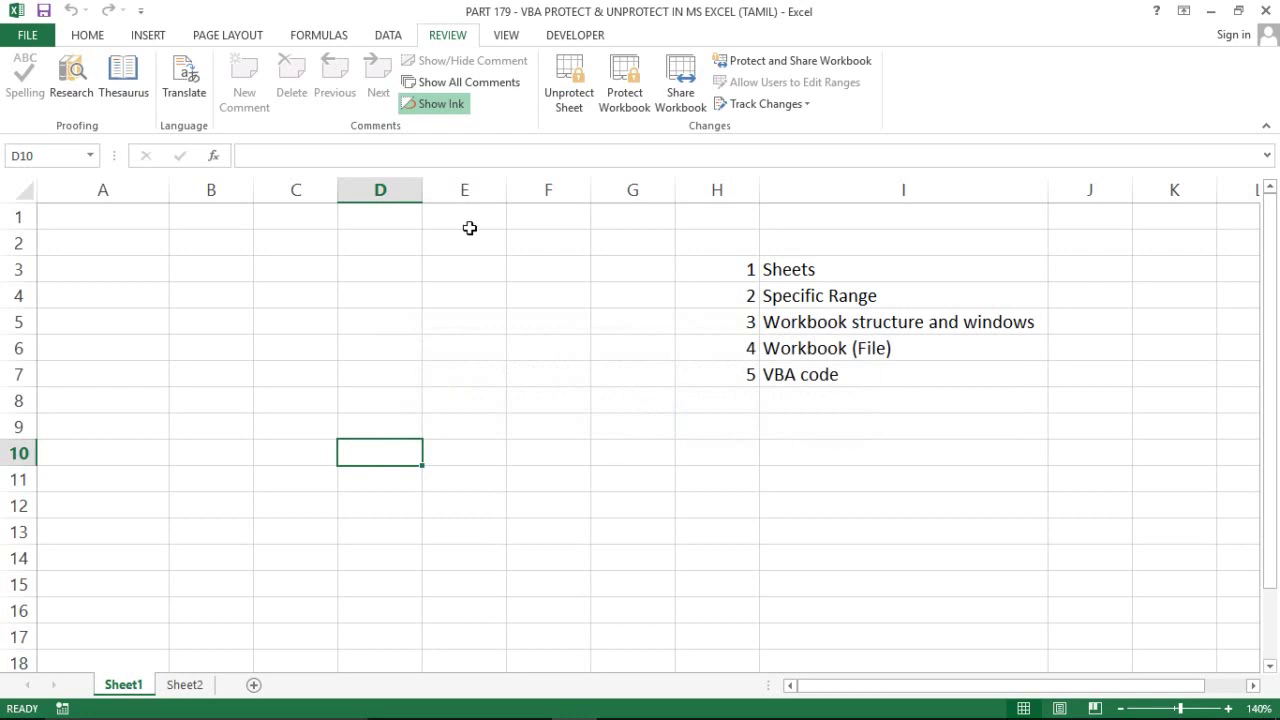
- Unprotect Sheet1 with its password and select cell F6 to test editing
{"action": "left_click", "coordinate": [570, 80]}
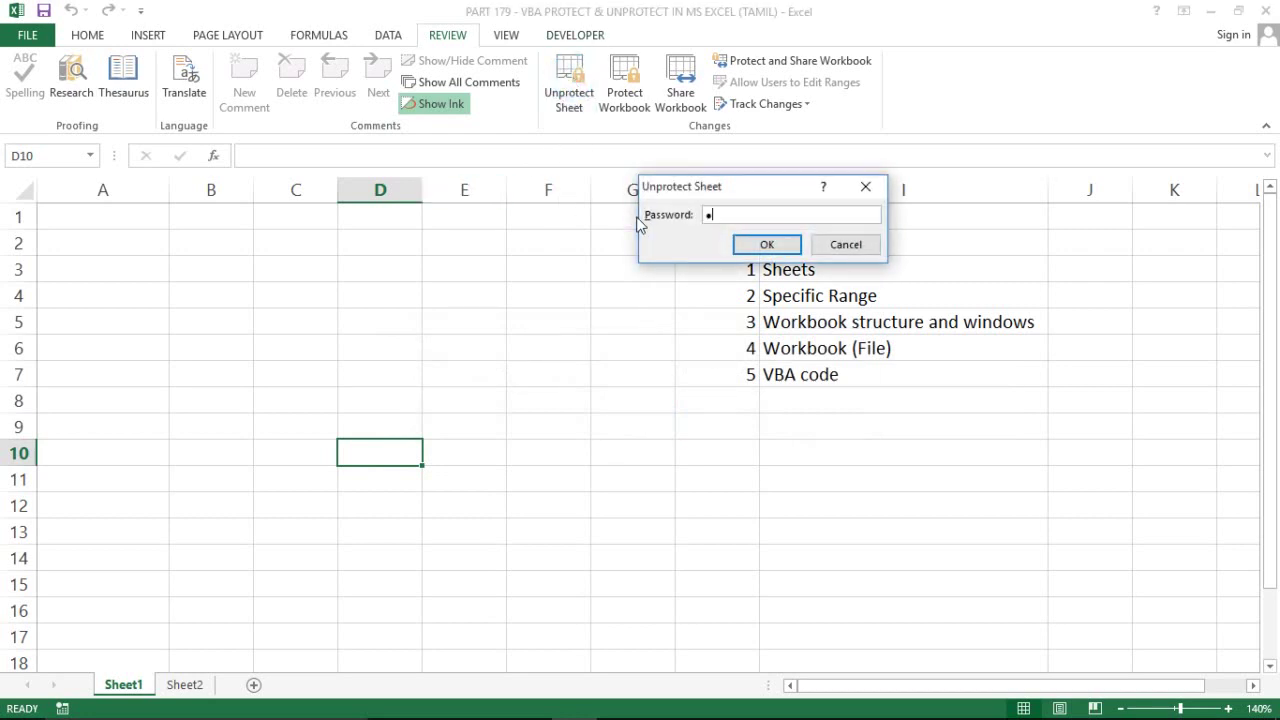
{"action": "left_click", "coordinate": [759, 244]}
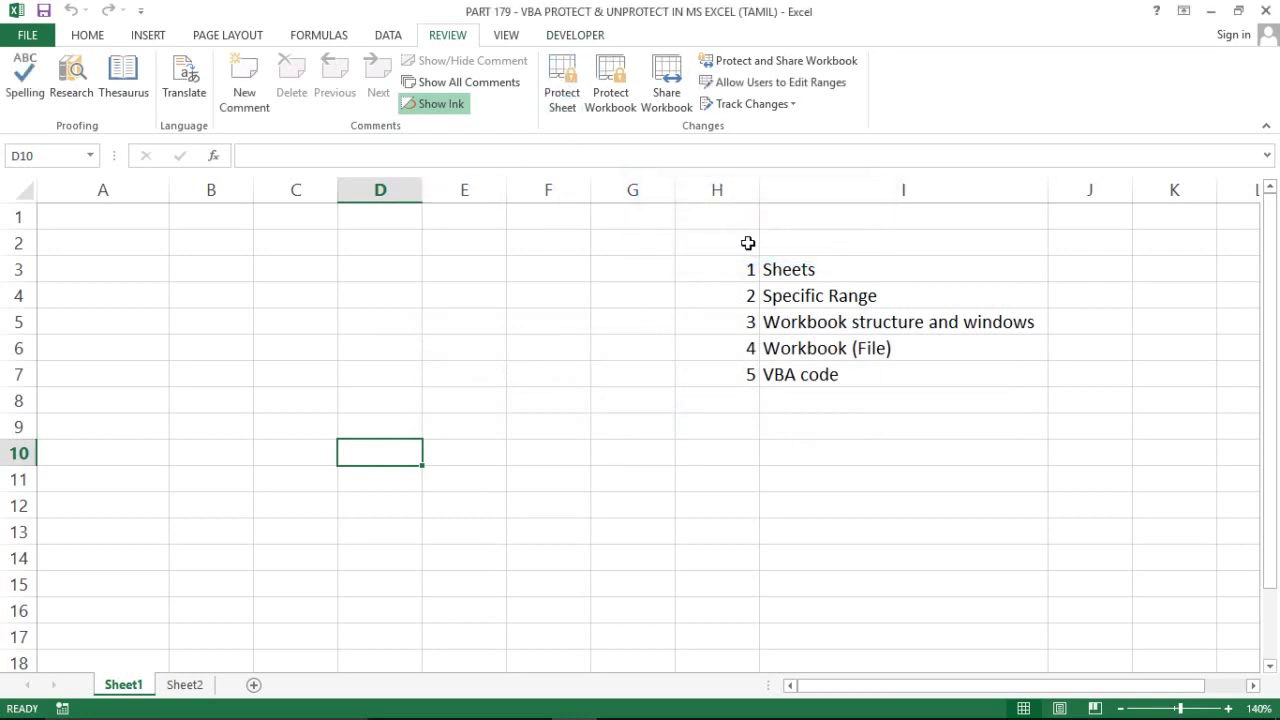
{"action": "left_click", "coordinate": [354, 318]}
{"action": "left_click", "coordinate": [551, 349]}
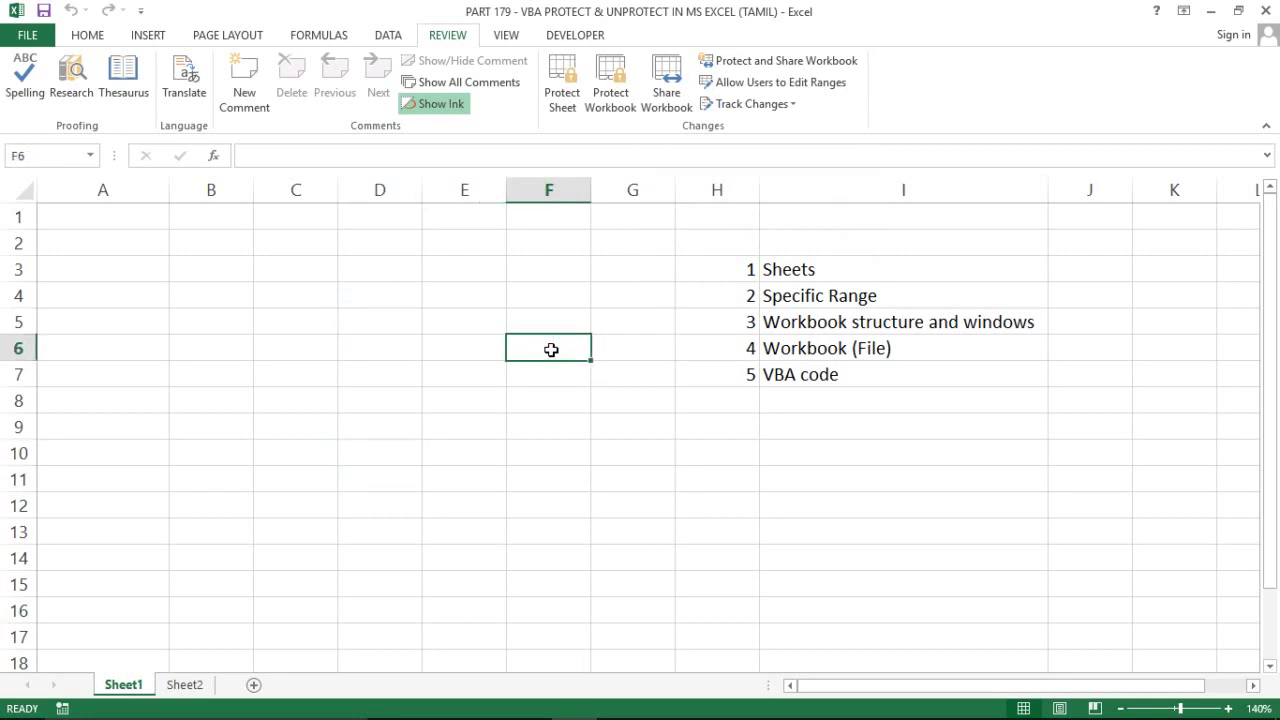
- Select cells C5, F8 and the Specific Range entry in I4, then switch to Sheet2
{"action": "left_click", "coordinate": [277, 318]}
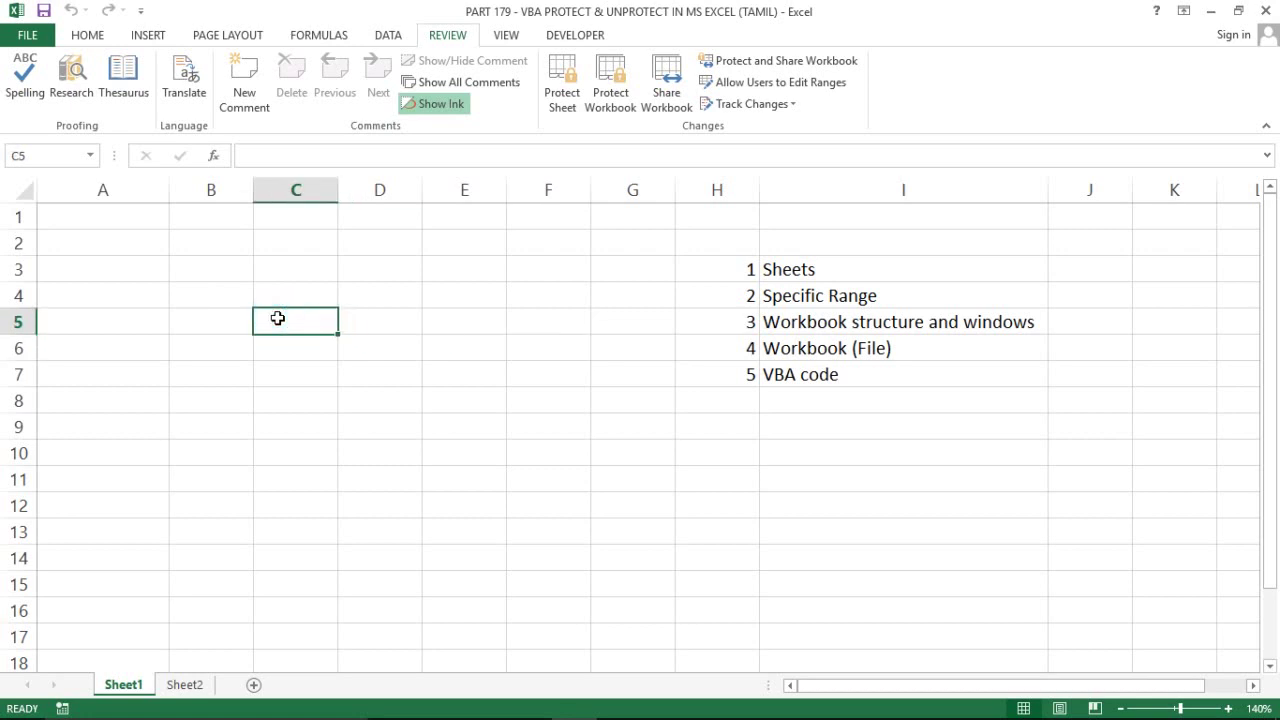
{"action": "left_click", "coordinate": [514, 392]}
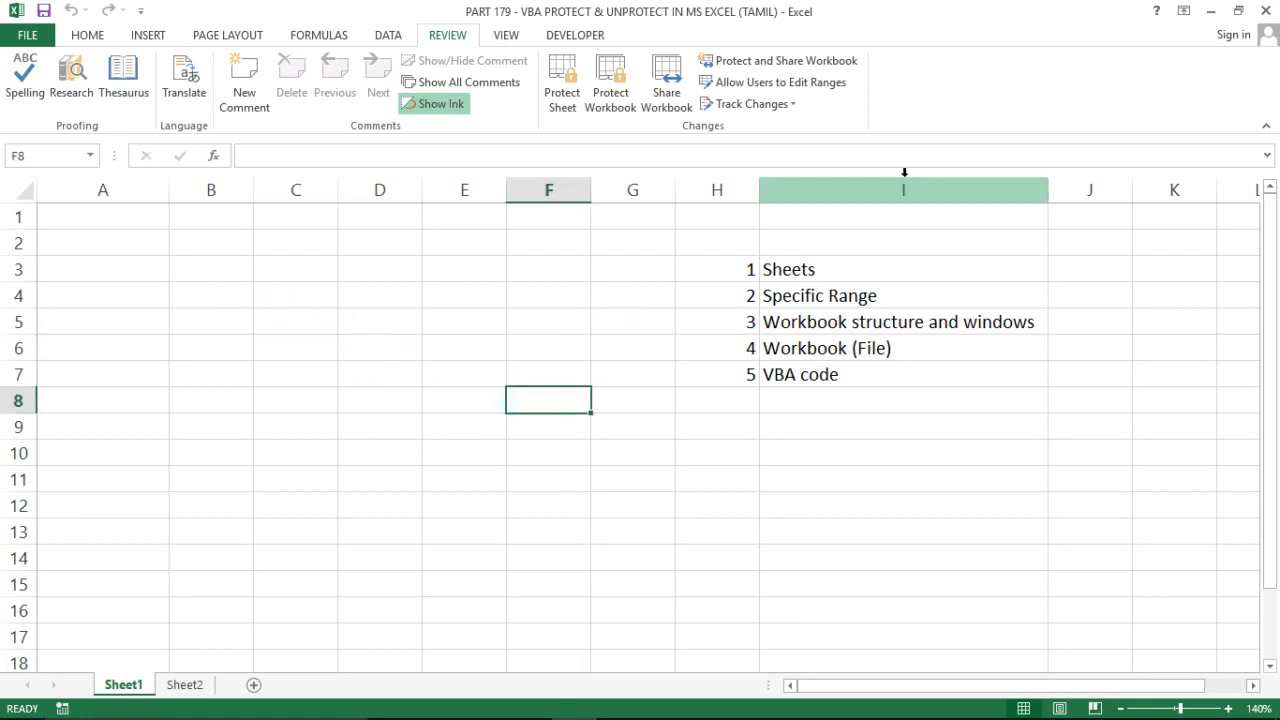
{"action": "left_click", "coordinate": [778, 307]}
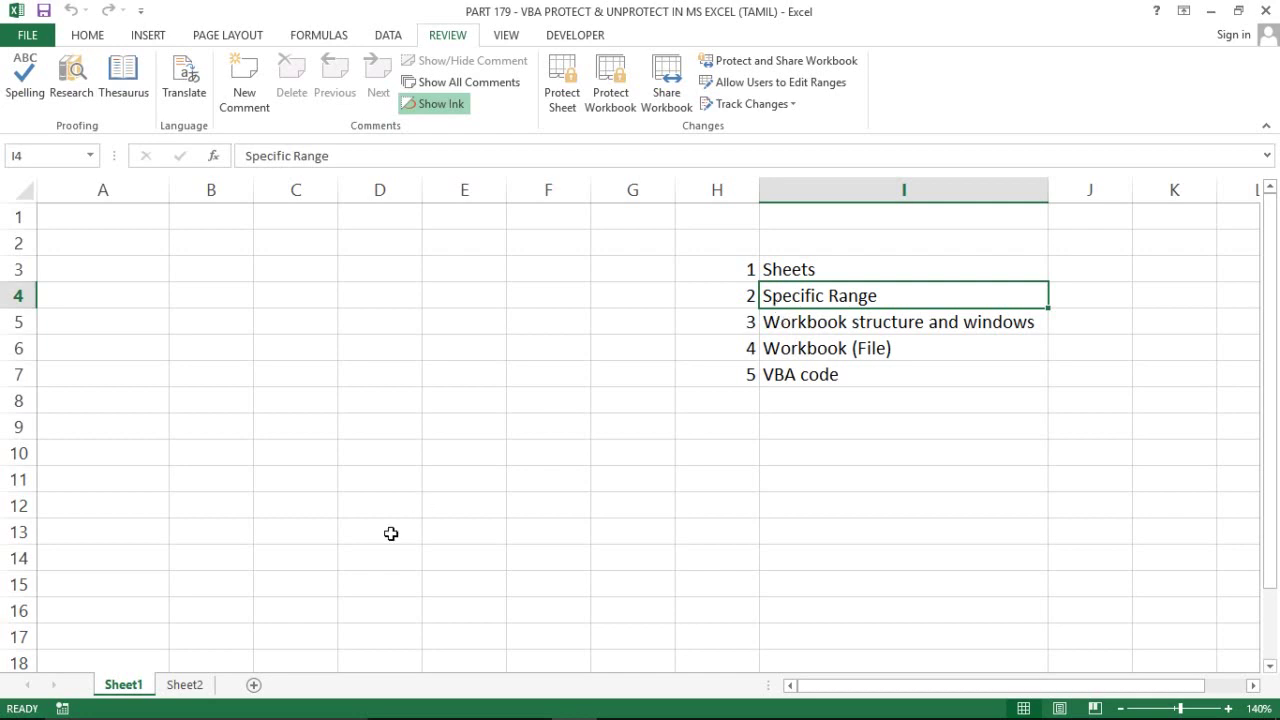
{"action": "left_click", "coordinate": [185, 685]}
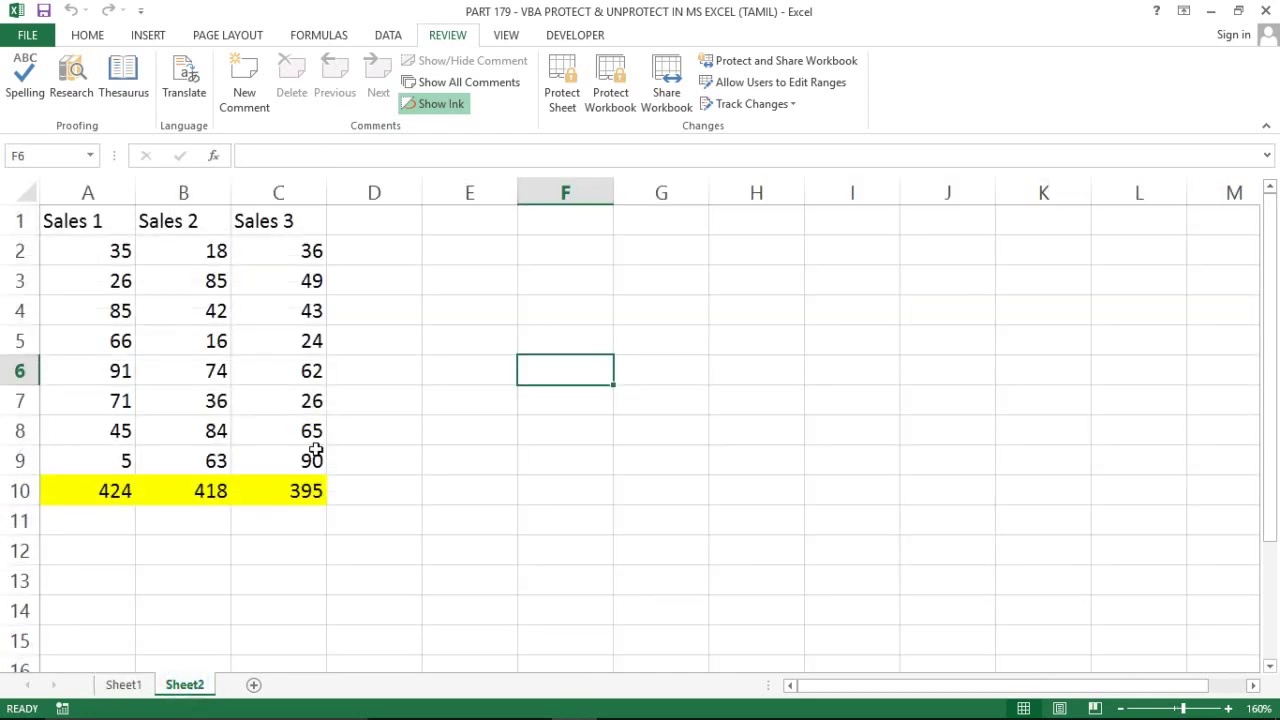
{"action": "left_click", "coordinate": [312, 455]}
{"action": "left_click", "coordinate": [80, 220]}
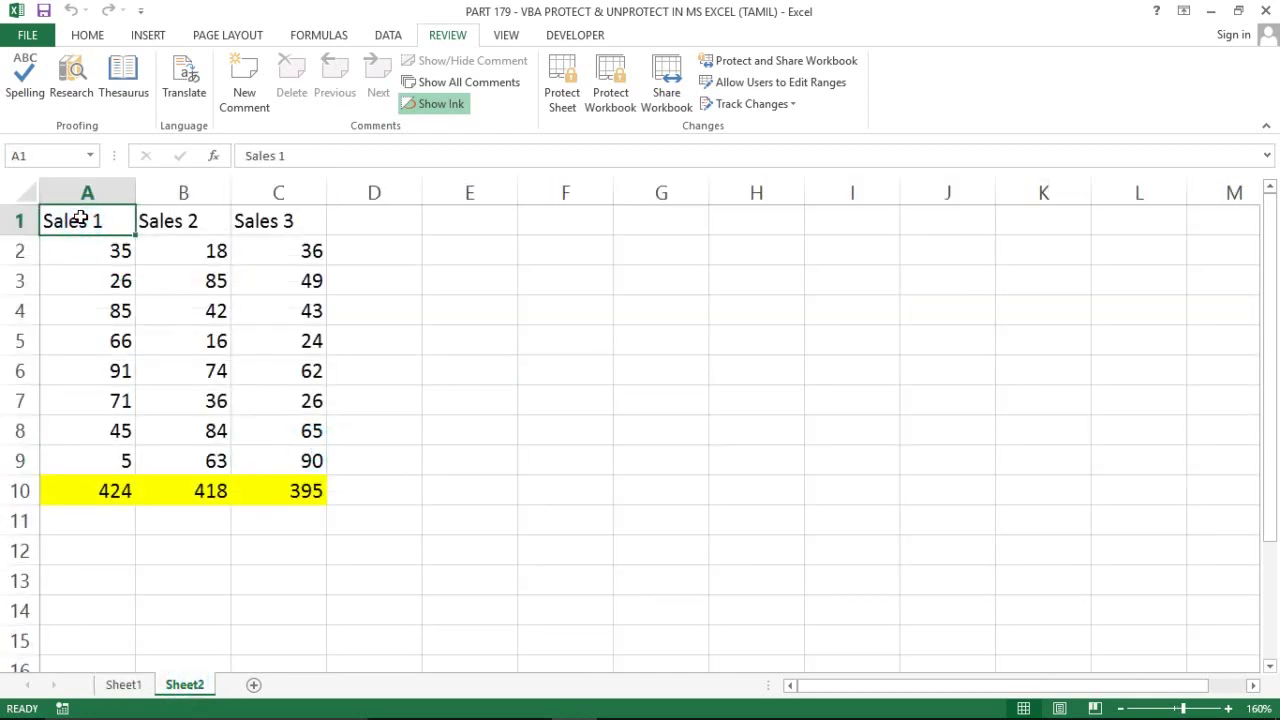
{"action": "left_click_drag", "start_coordinate": [80, 220], "coordinate": [287, 491]}
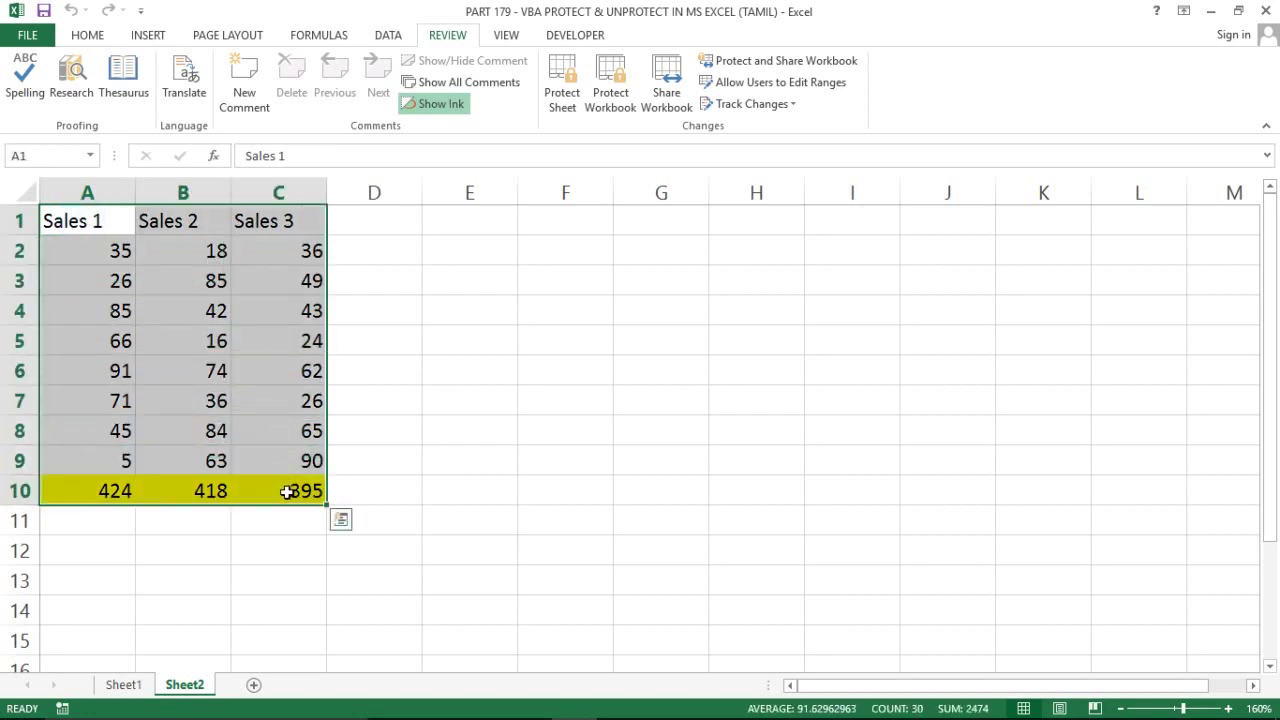
{"action": "left_click", "coordinate": [508, 392]}
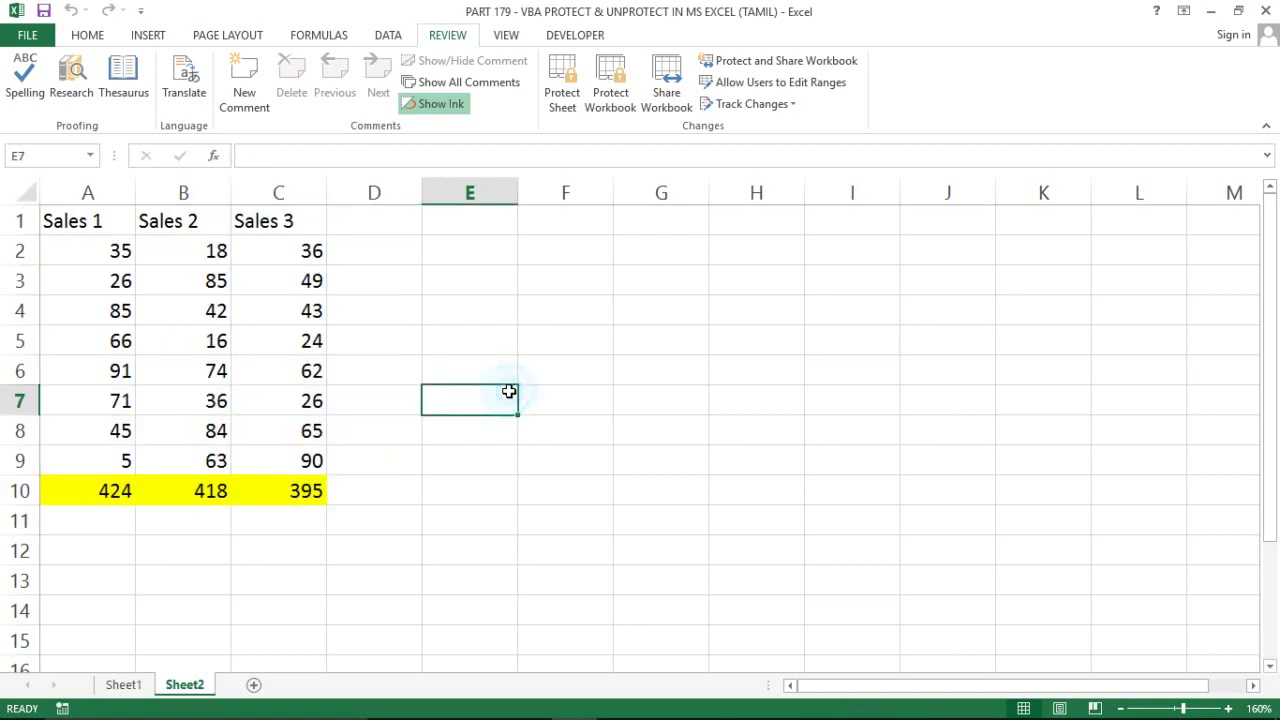
{"action": "left_click", "coordinate": [660, 372]}
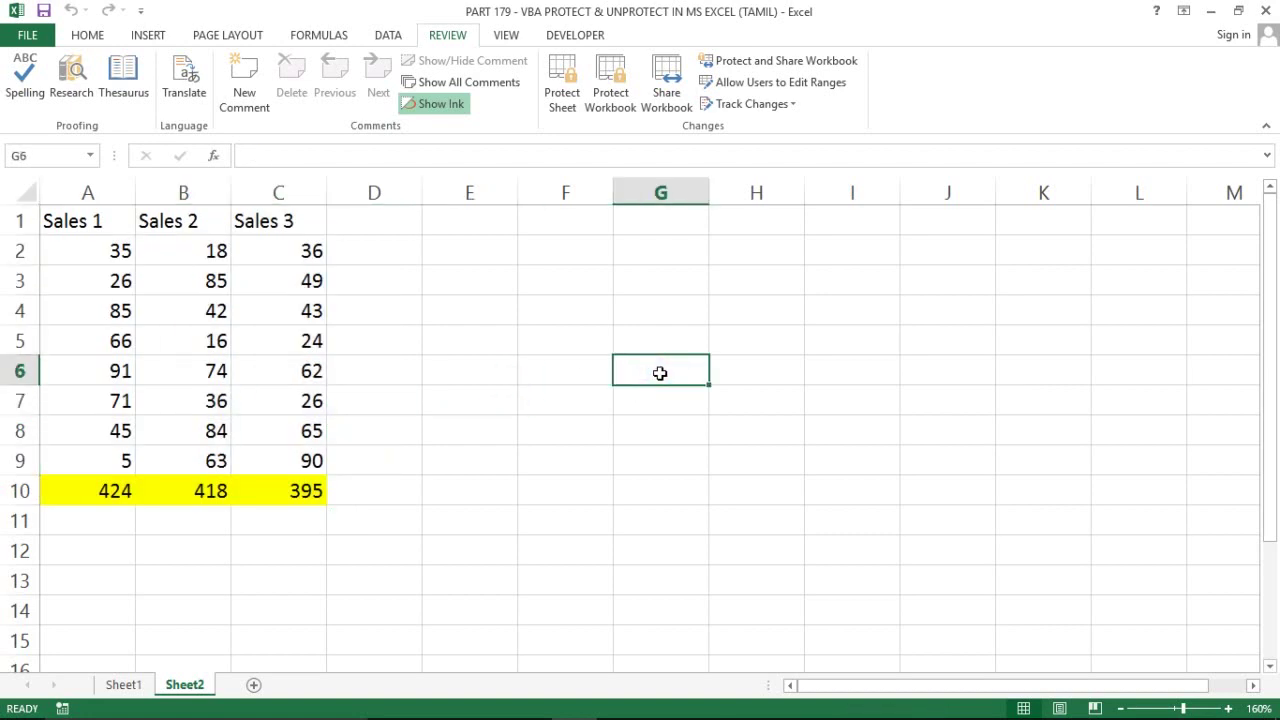
{"action": "left_click", "coordinate": [219, 318]}
{"action": "type", "text": "AA"}
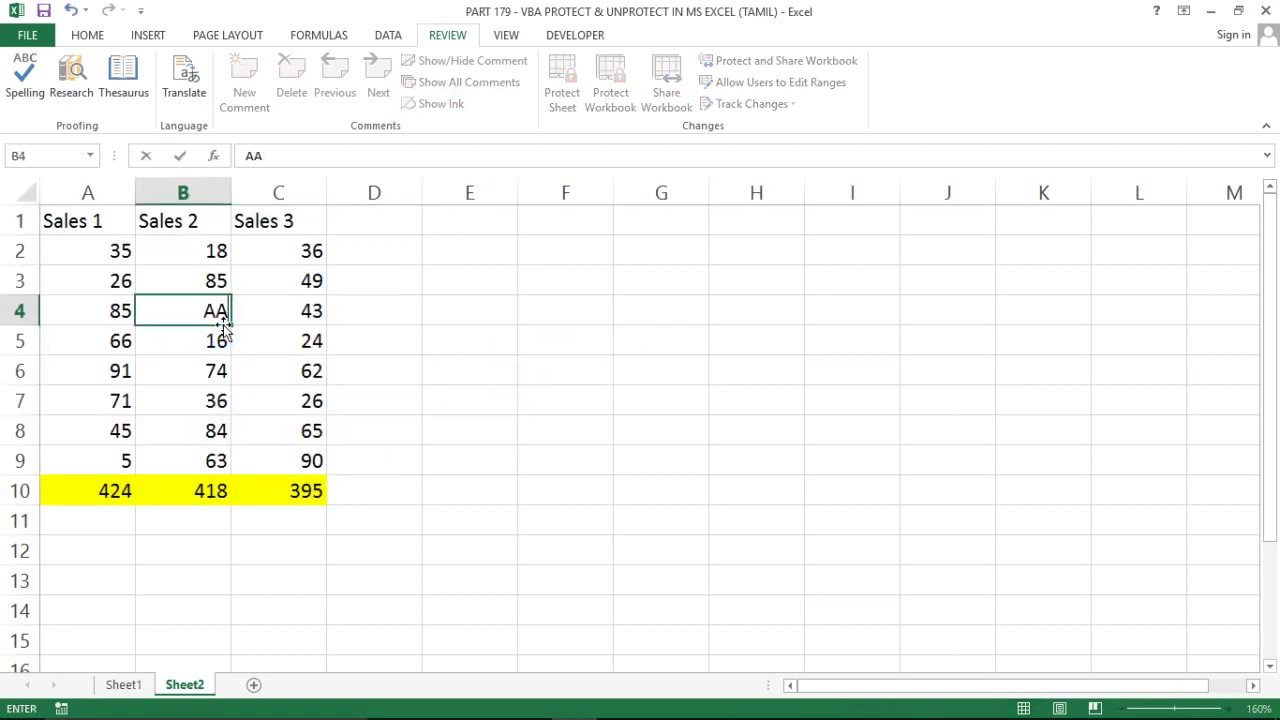
{"action": "type", "text": "AAAAAA"}
{"action": "key", "text": "Escape"}
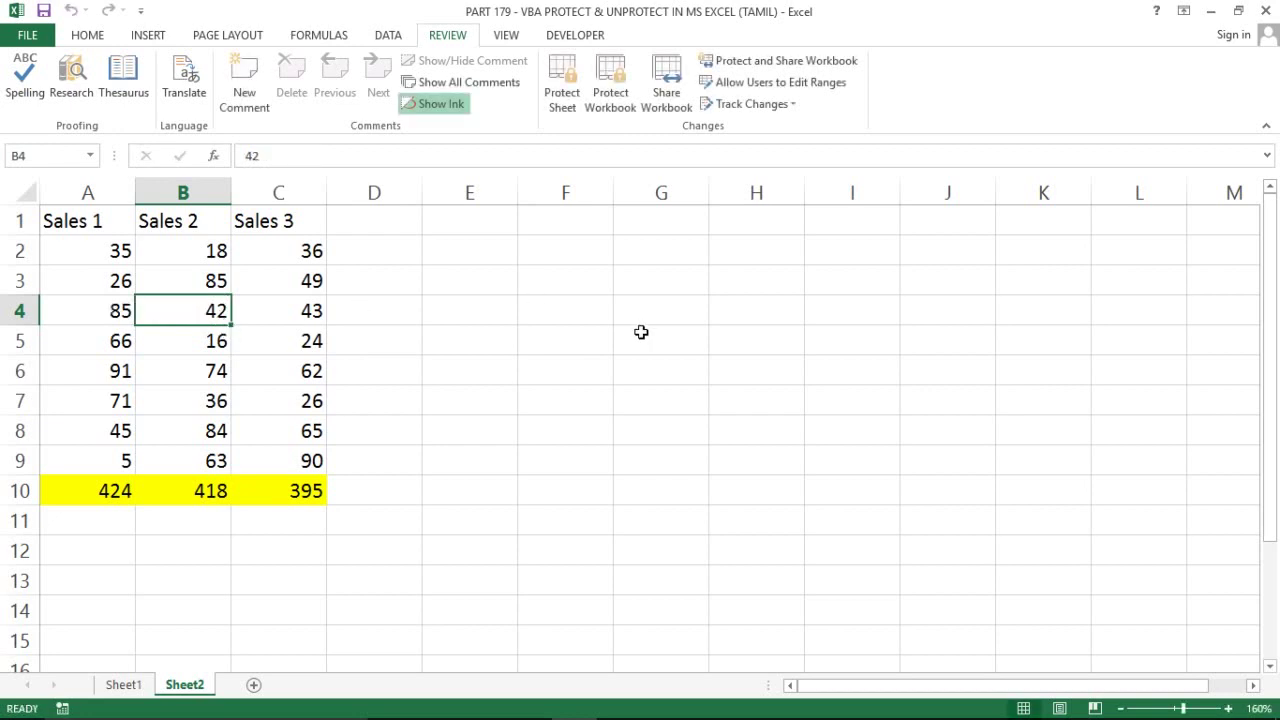
{"action": "left_click", "coordinate": [641, 332]}
{"action": "type", "text": "SS"}
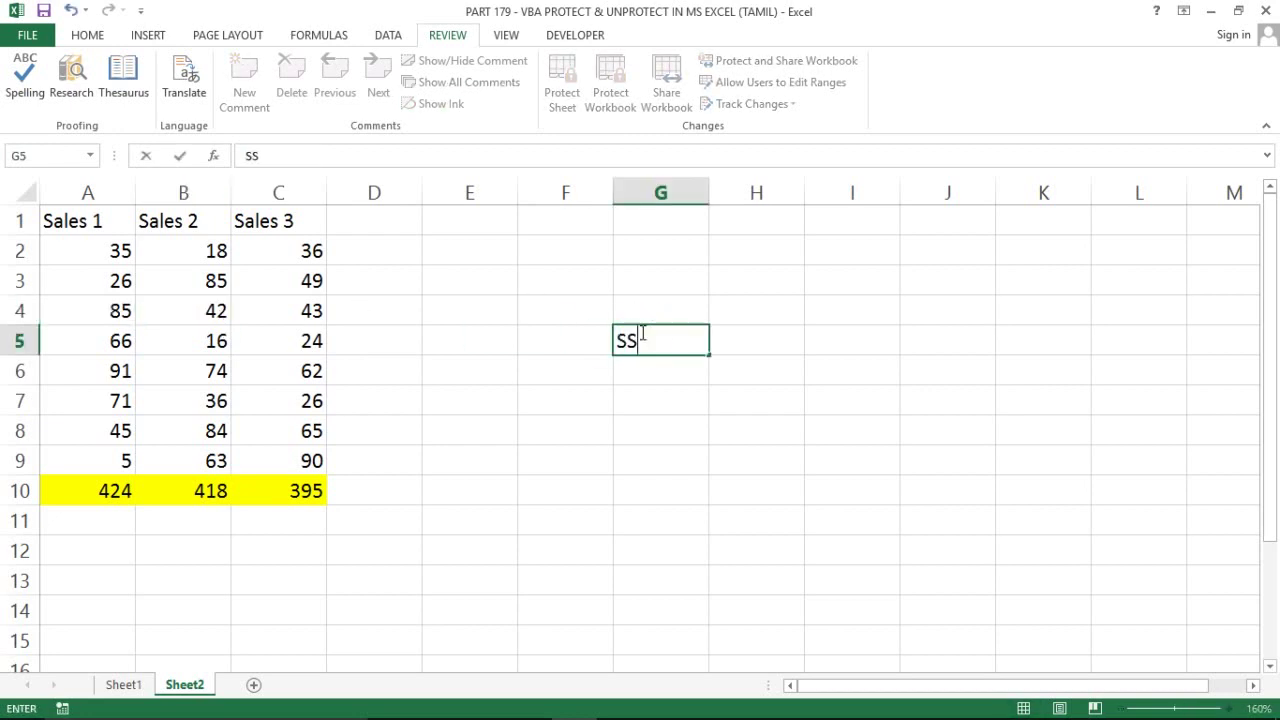
{"action": "type", "text": "SSSS"}
{"action": "key", "text": "Escape"}
{"action": "left_click", "coordinate": [263, 343]}
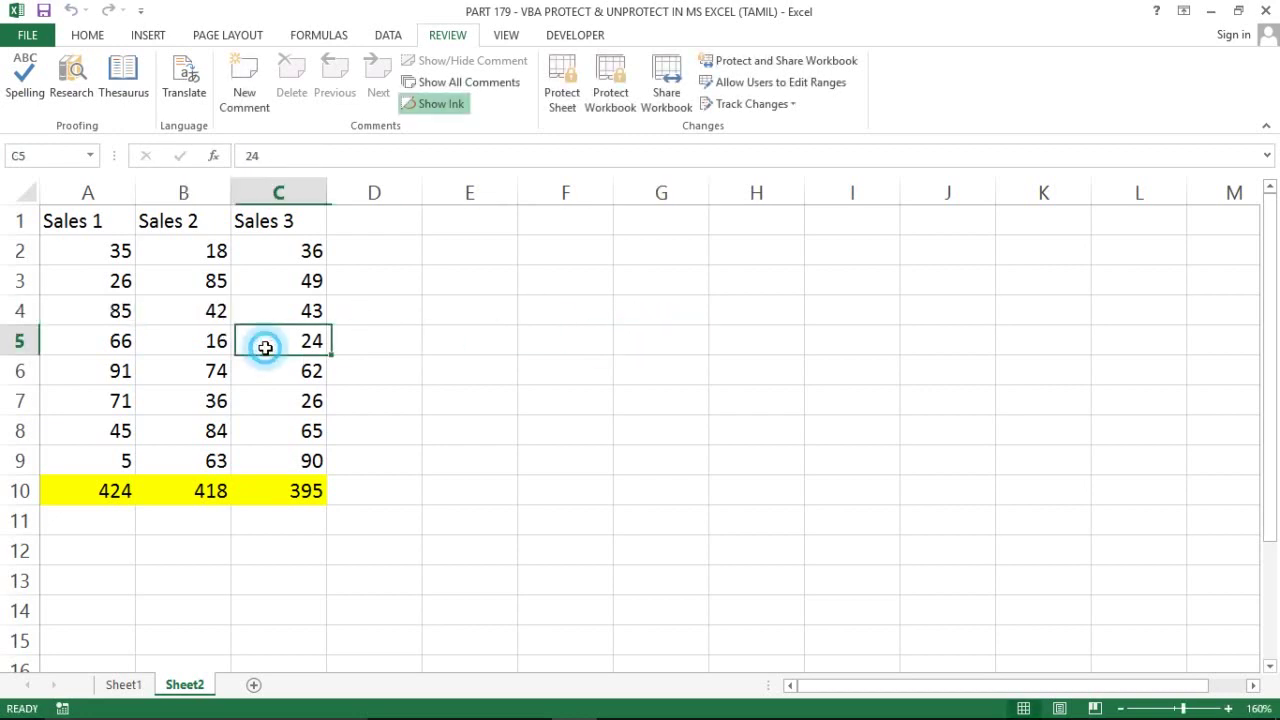
{"action": "left_click", "coordinate": [449, 494], "text": "ctrl"}
{"action": "left_click", "coordinate": [410, 398]}
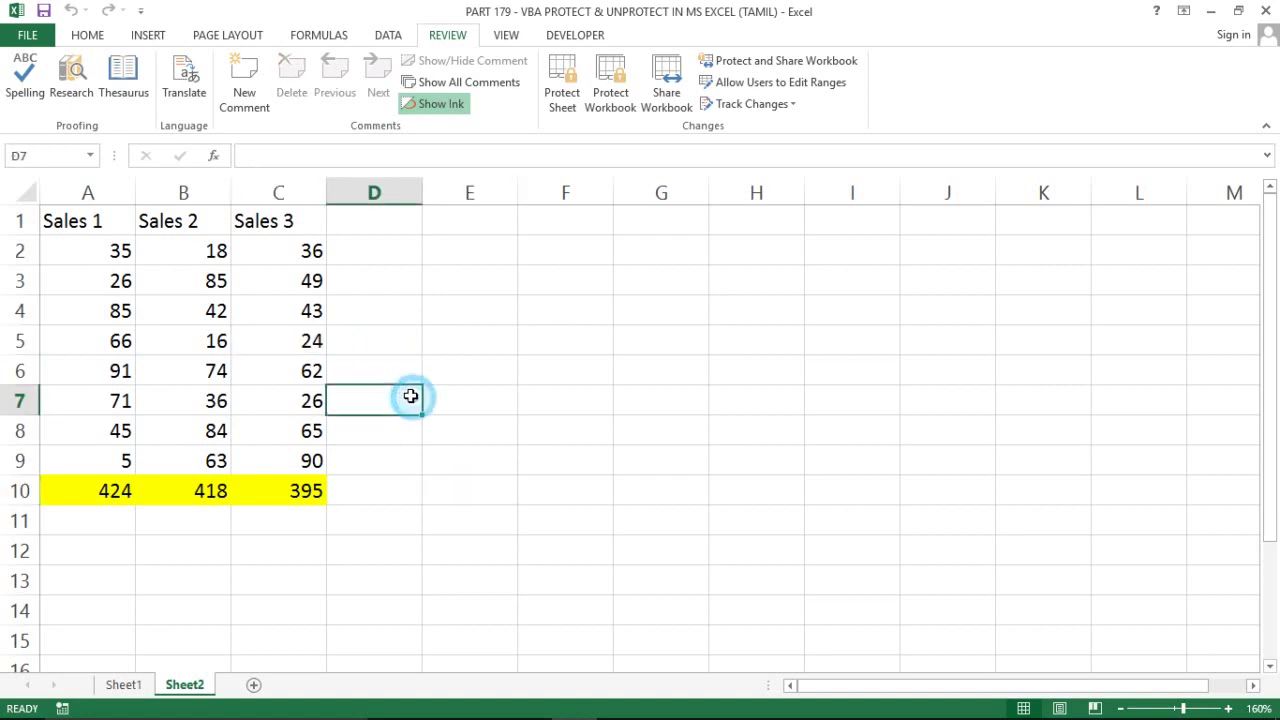
{"action": "left_click", "coordinate": [20, 186]}
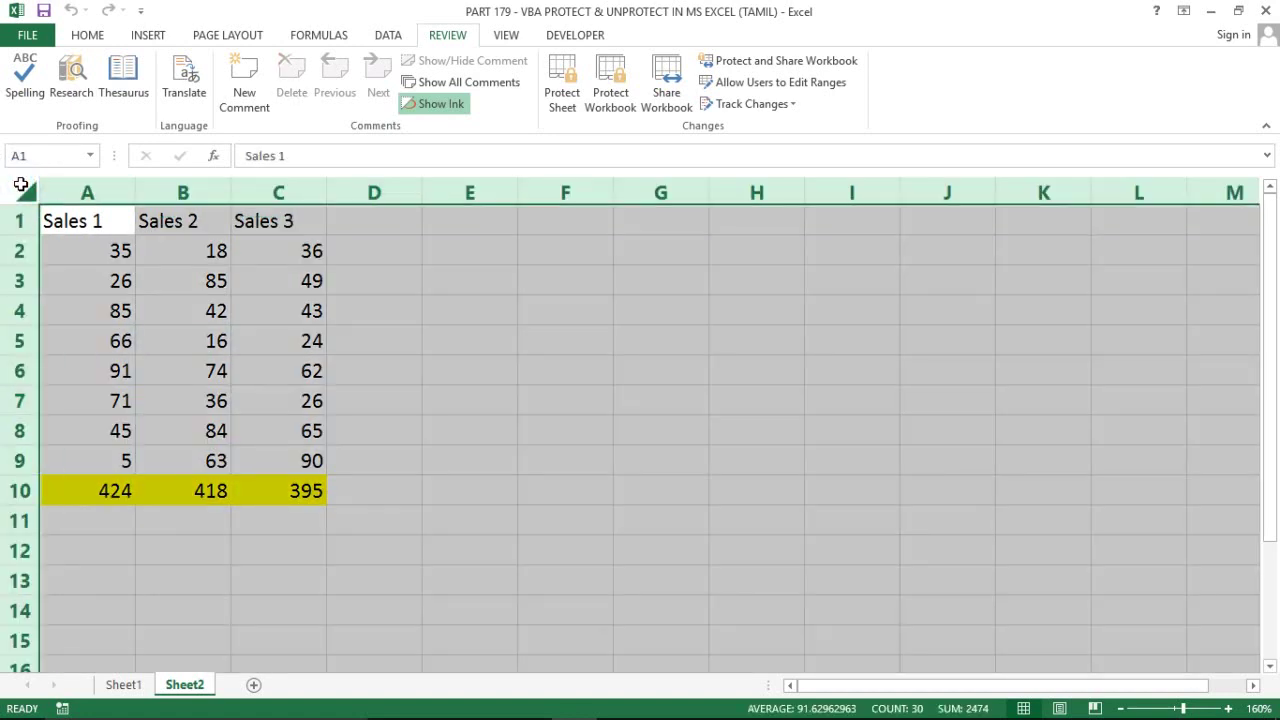
- Untick Locked and Hidden on the Format Cells Protection tab for every Sheet2 cell
{"action": "right_click", "coordinate": [418, 336]}
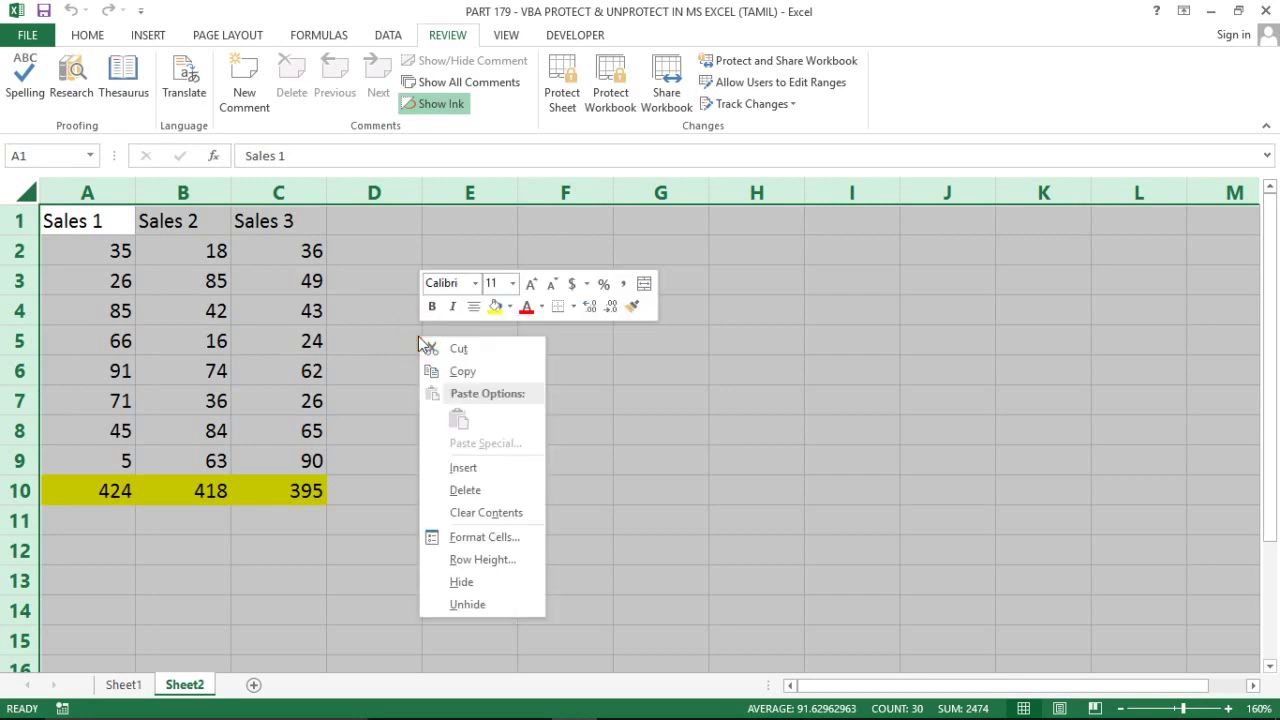
{"action": "left_click", "coordinate": [489, 540]}
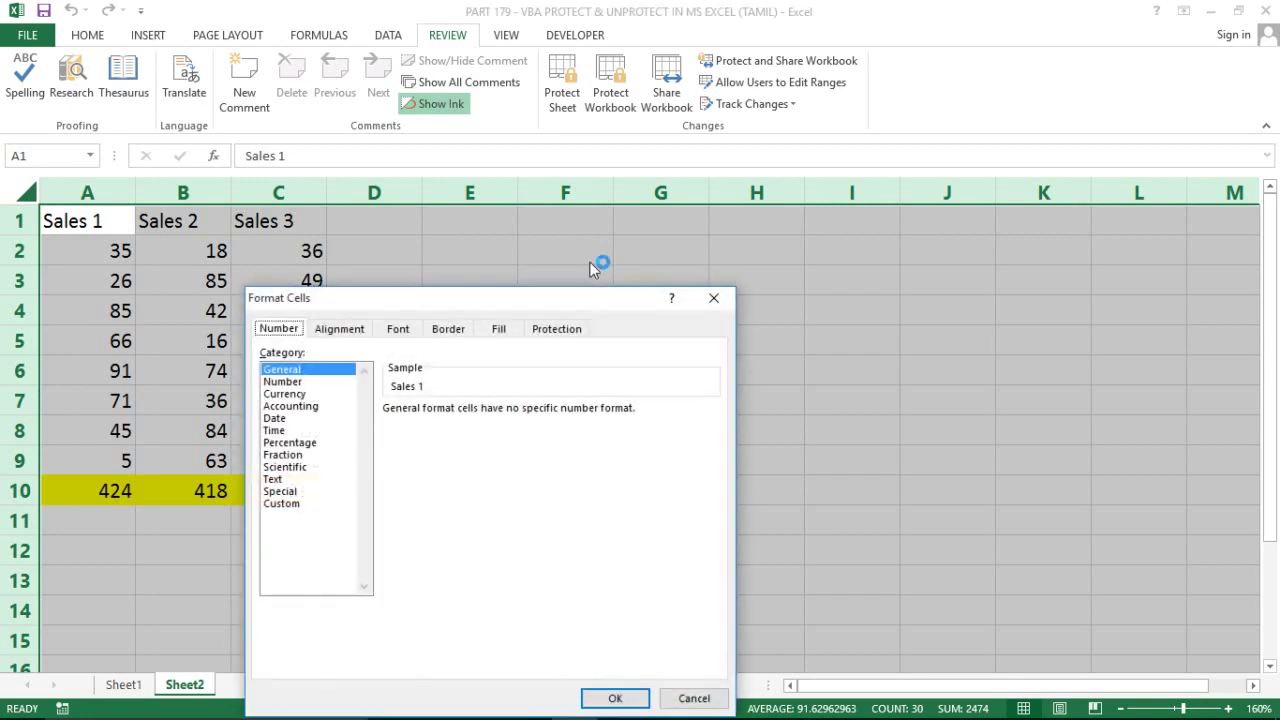
{"action": "left_click", "coordinate": [557, 329]}
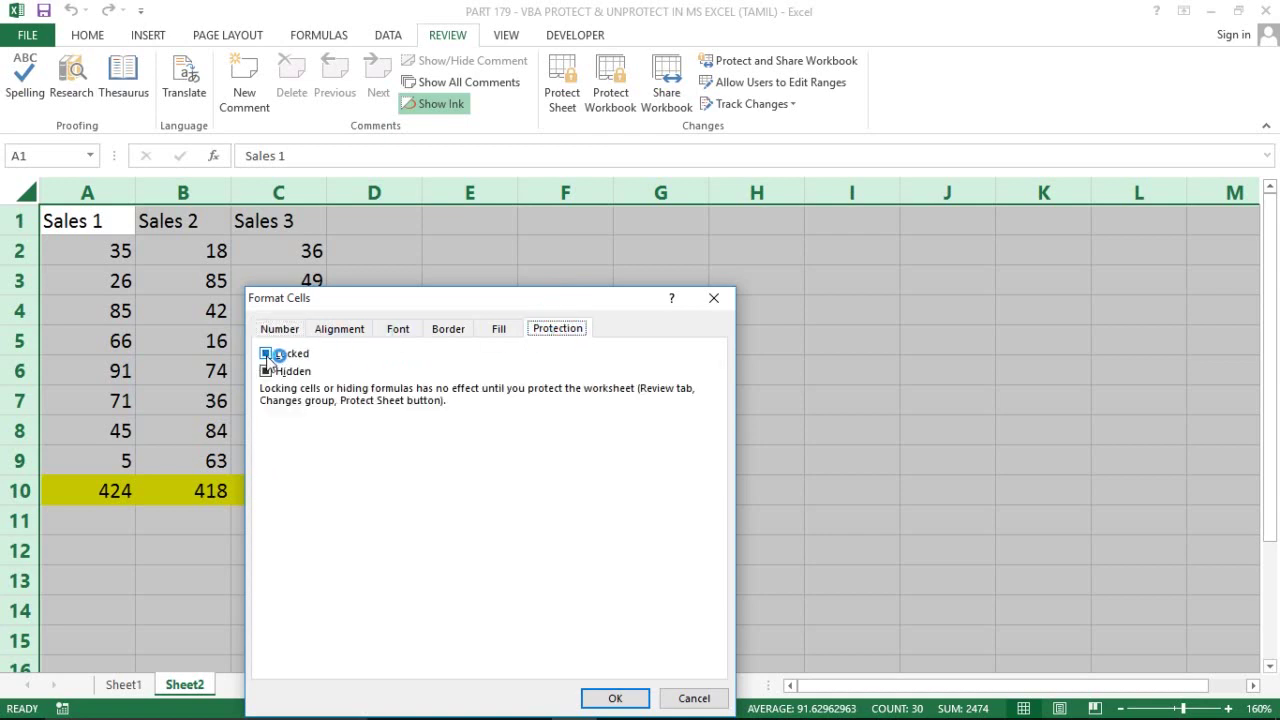
{"action": "left_click", "coordinate": [267, 355]}
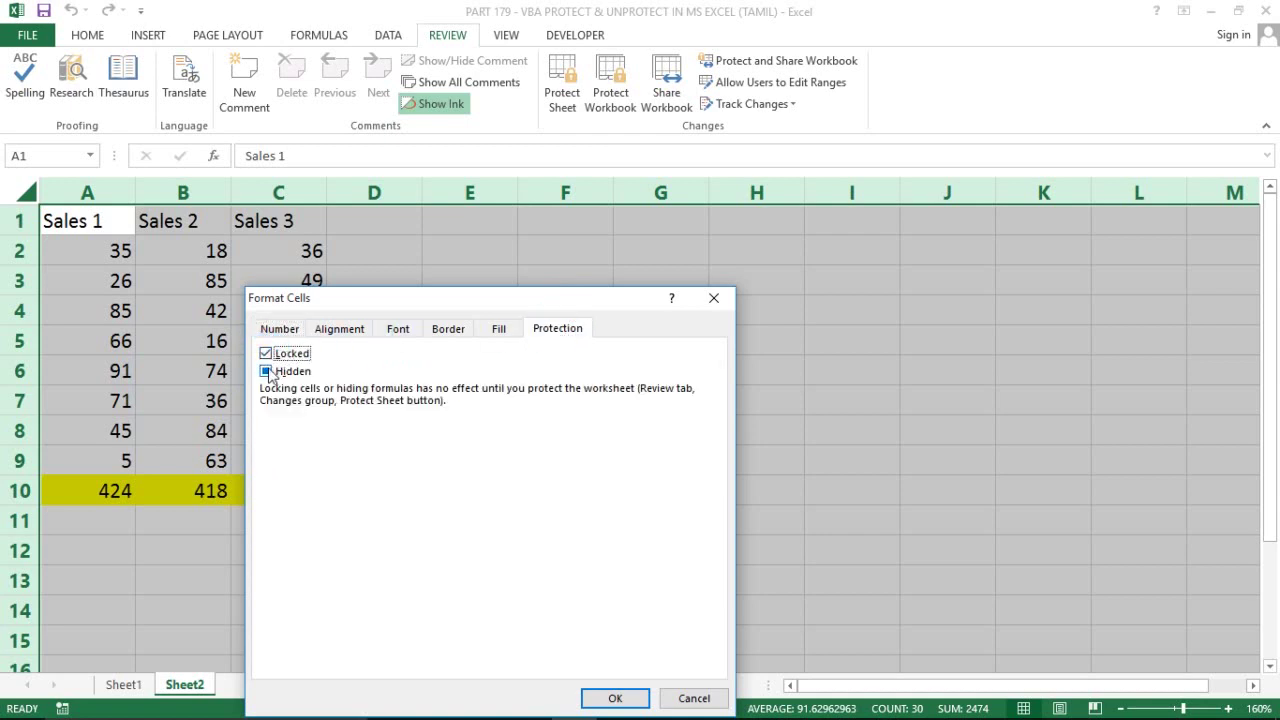
{"action": "left_click", "coordinate": [267, 354]}
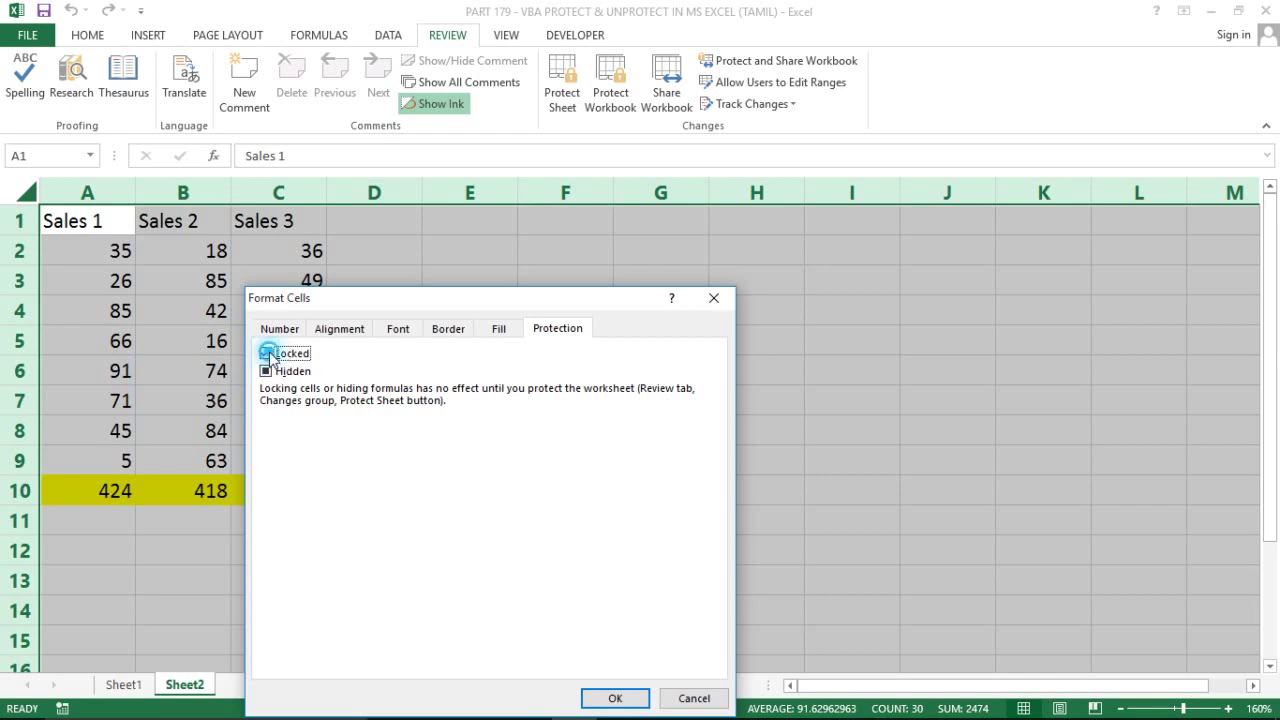
{"action": "left_click", "coordinate": [258, 380]}
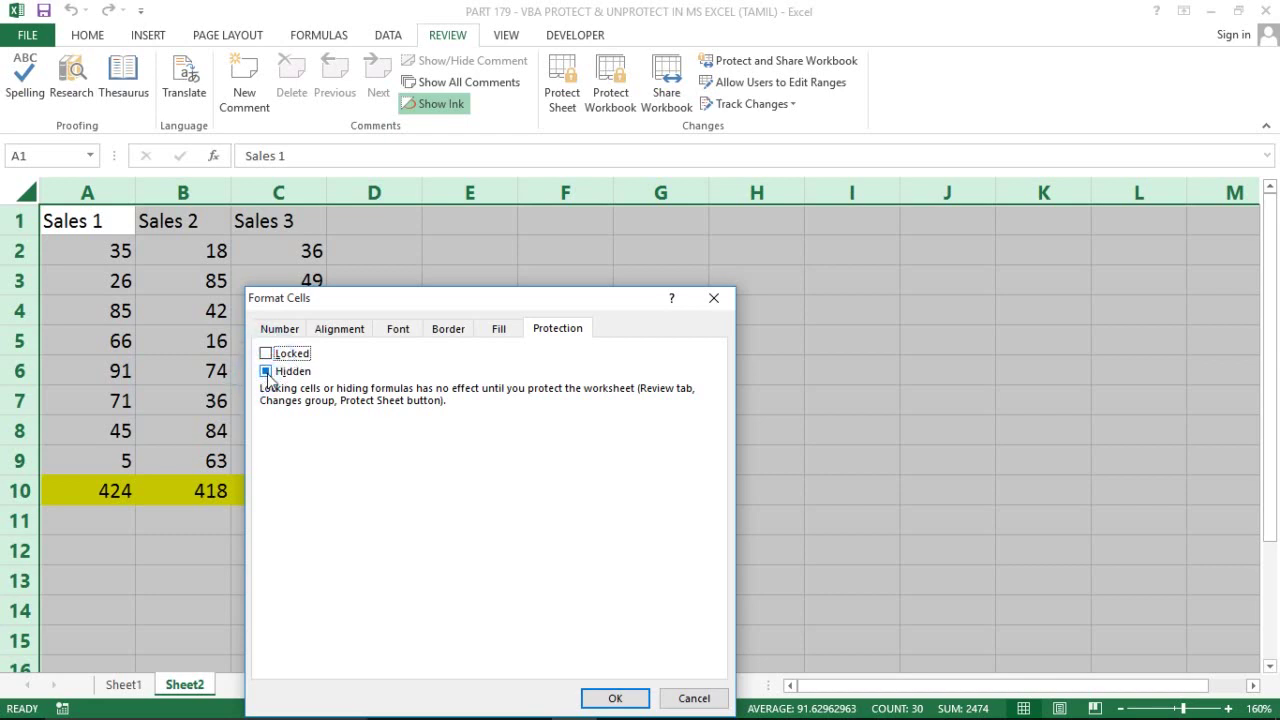
{"action": "left_click", "coordinate": [265, 371]}
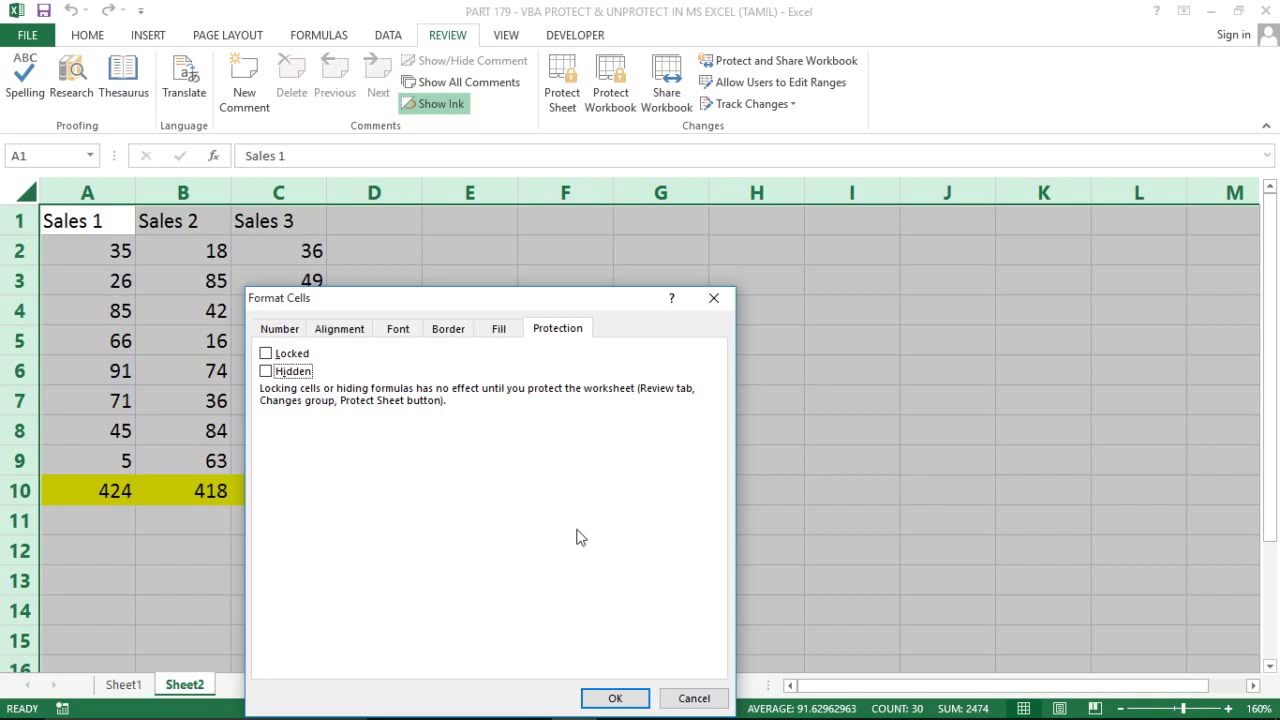
{"action": "left_click", "coordinate": [615, 698]}
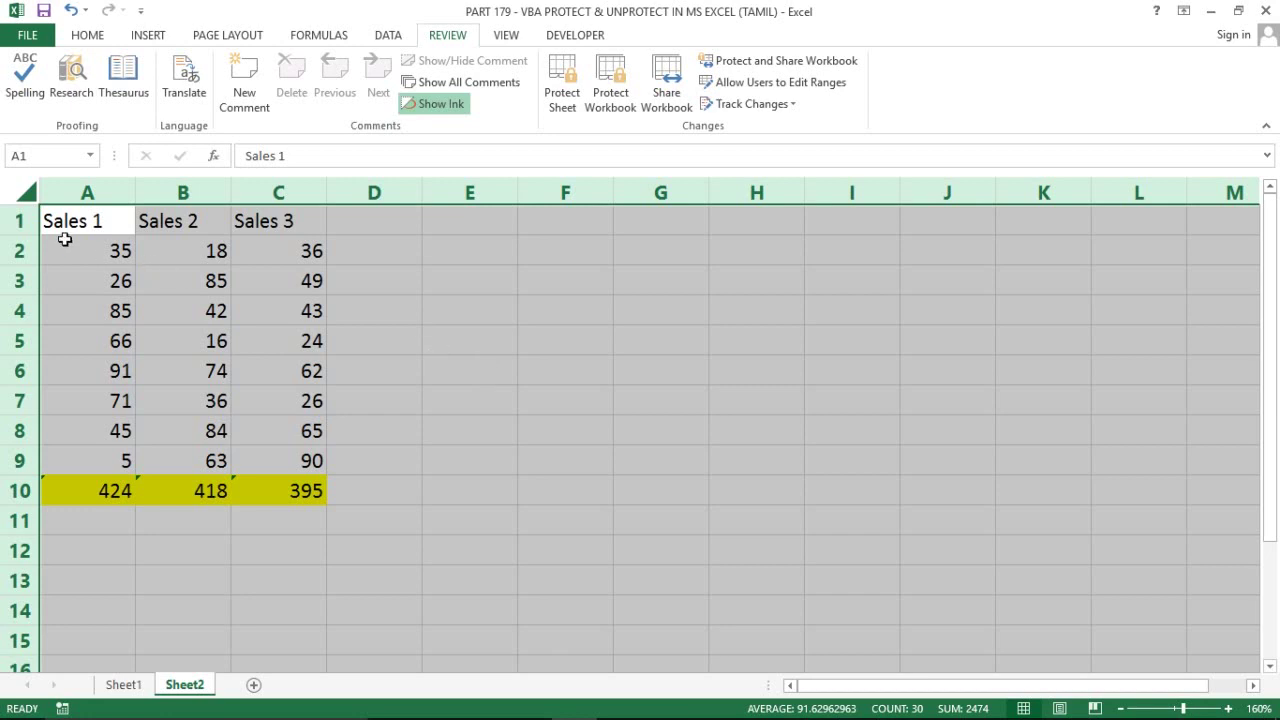
- Tick Locked for the sales table range A1:C10 with Ctrl+1, then start protecting Sheet2
{"action": "left_click", "coordinate": [85, 220]}
{"action": "key", "text": "shift+Right"}
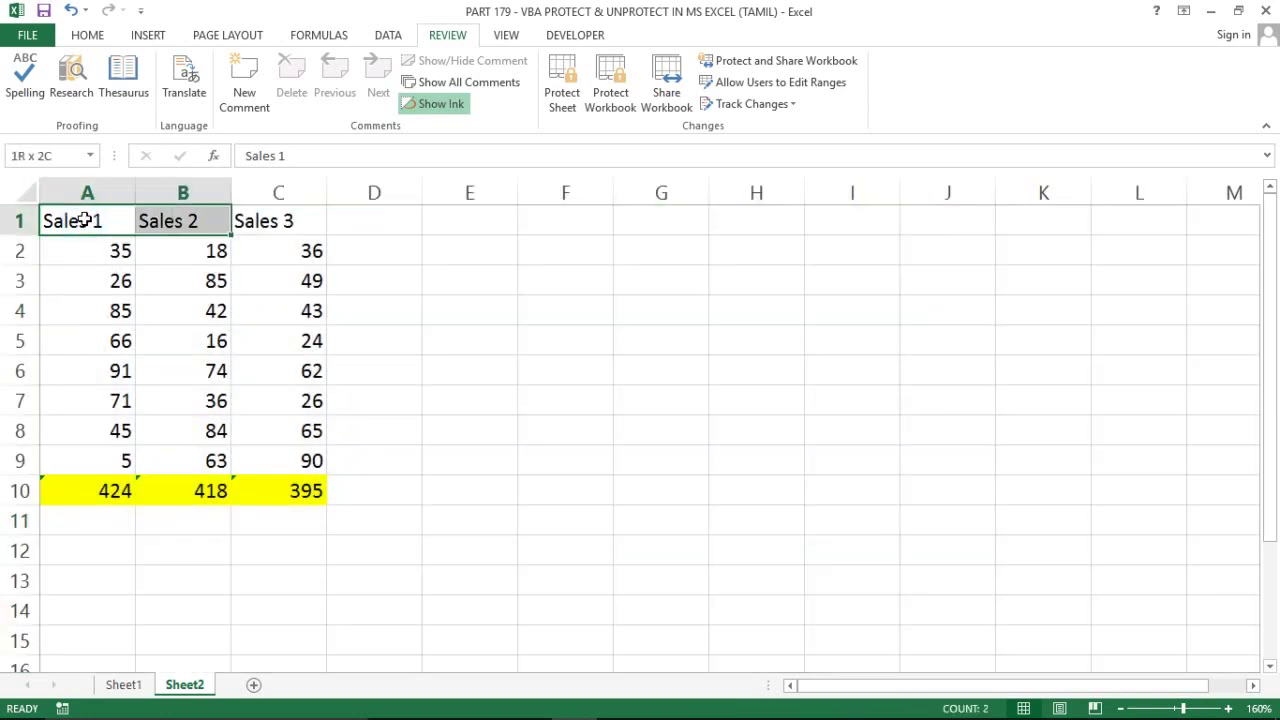
{"action": "key", "text": "shift+Right"}
{"action": "key", "text": "ctrl+shift+Down"}
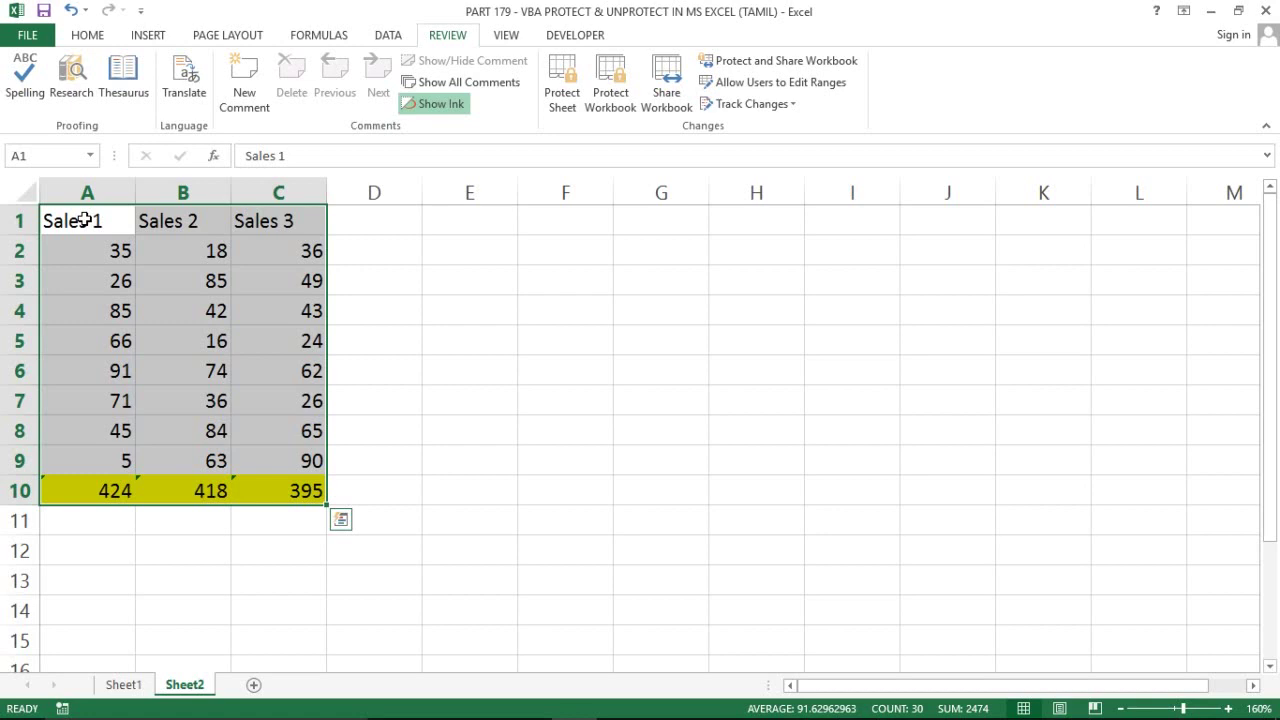
{"action": "key", "text": "ctrl+1"}
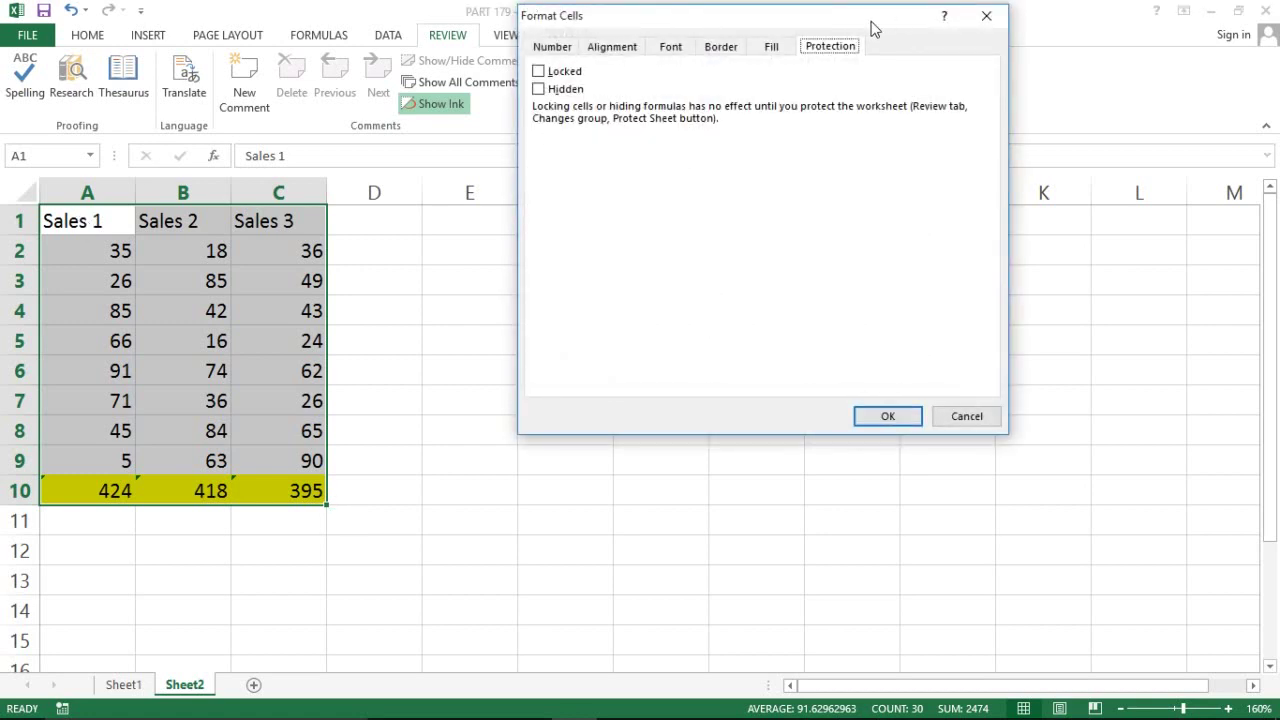
{"action": "left_click_drag", "start_coordinate": [872, 27], "coordinate": [806, 139]}
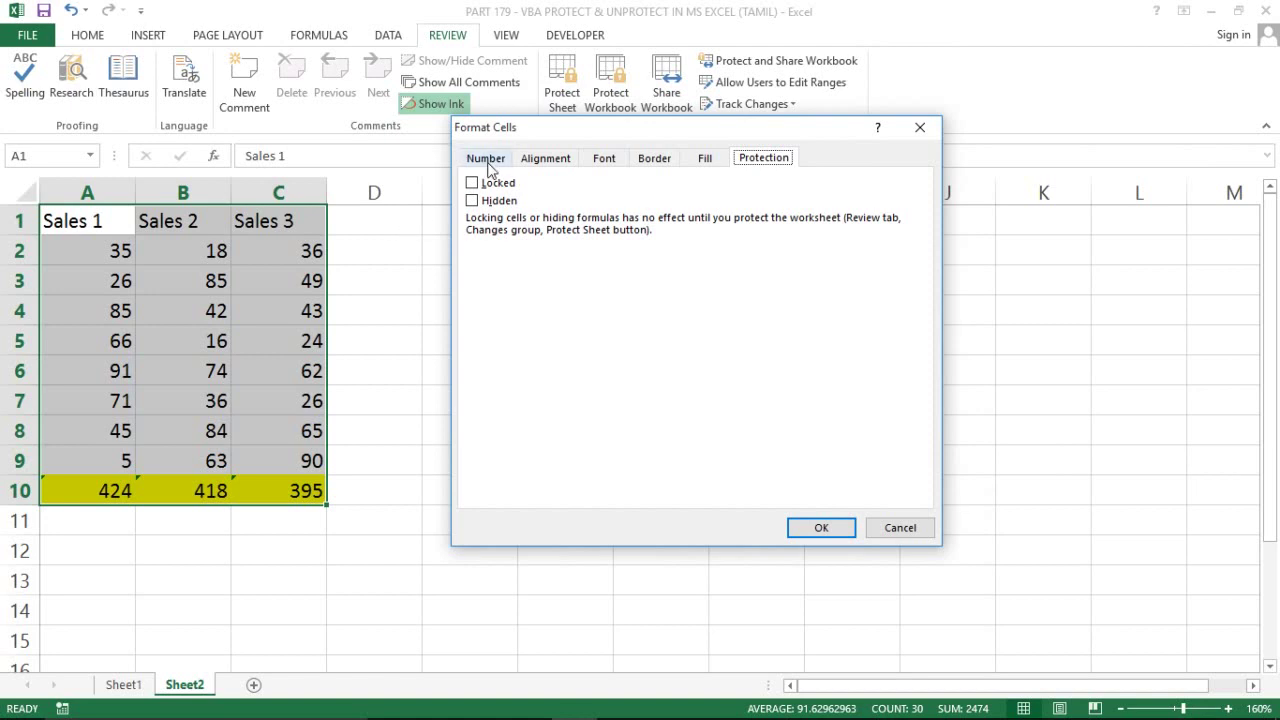
{"action": "left_click", "coordinate": [472, 183]}
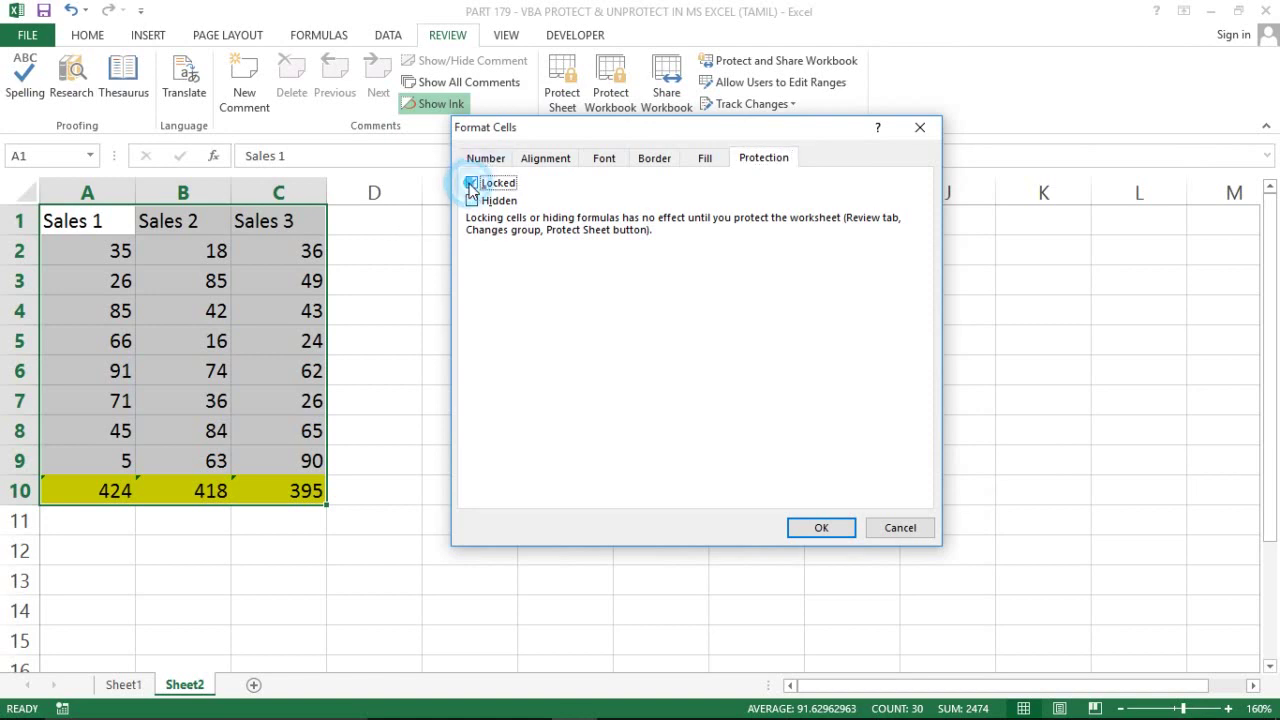
{"action": "left_click", "coordinate": [808, 529]}
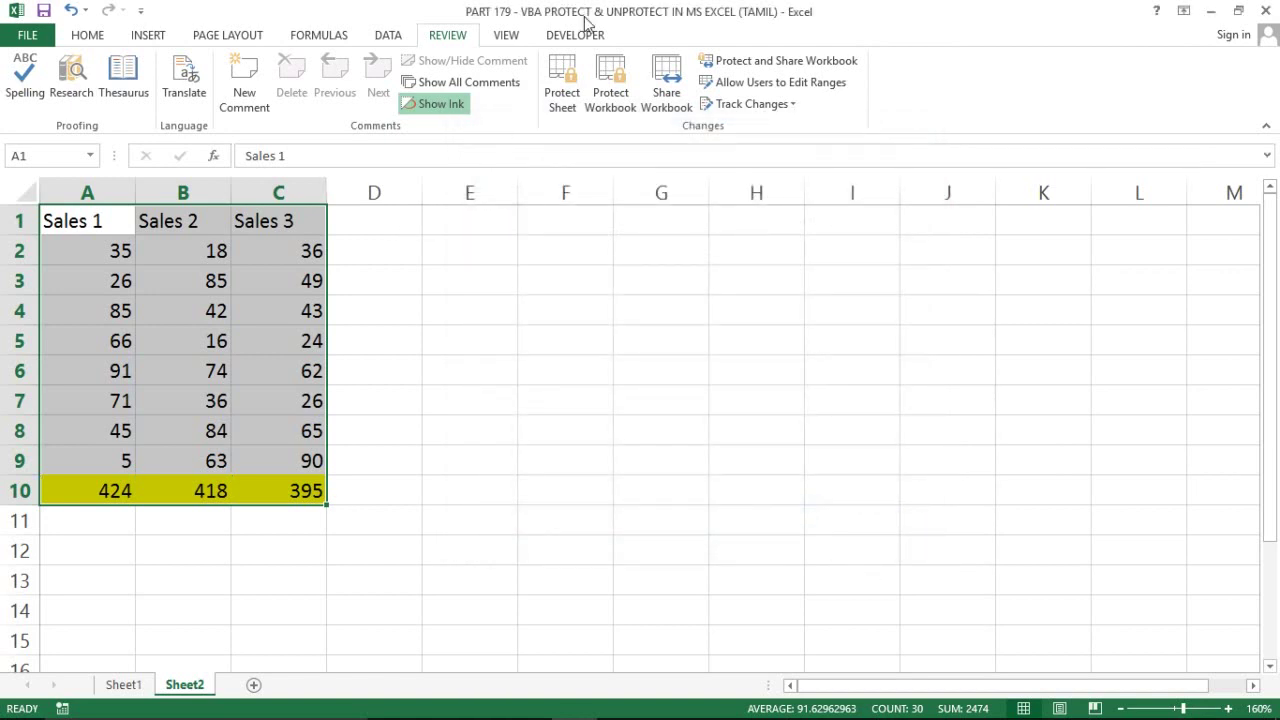
{"action": "left_click", "coordinate": [566, 100]}
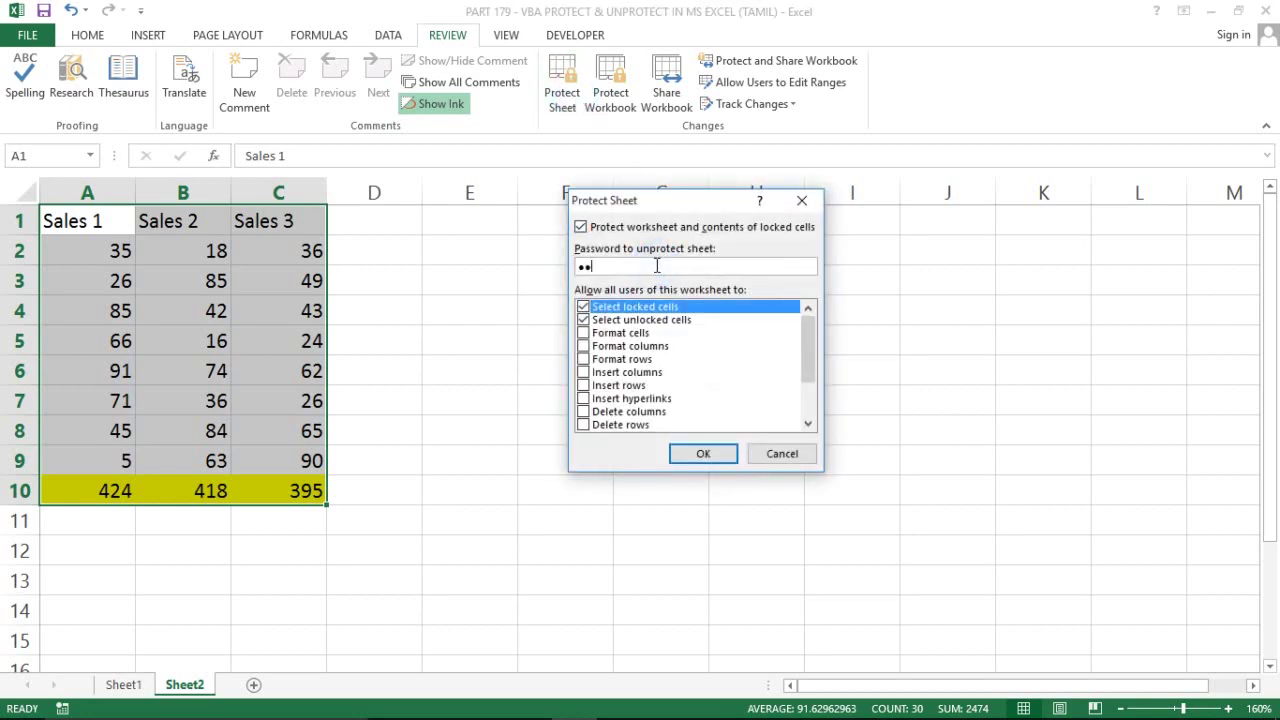
- Confirm the sheet protection settings and re-enter the password, then select empty cell G9
{"action": "left_click", "coordinate": [710, 458]}
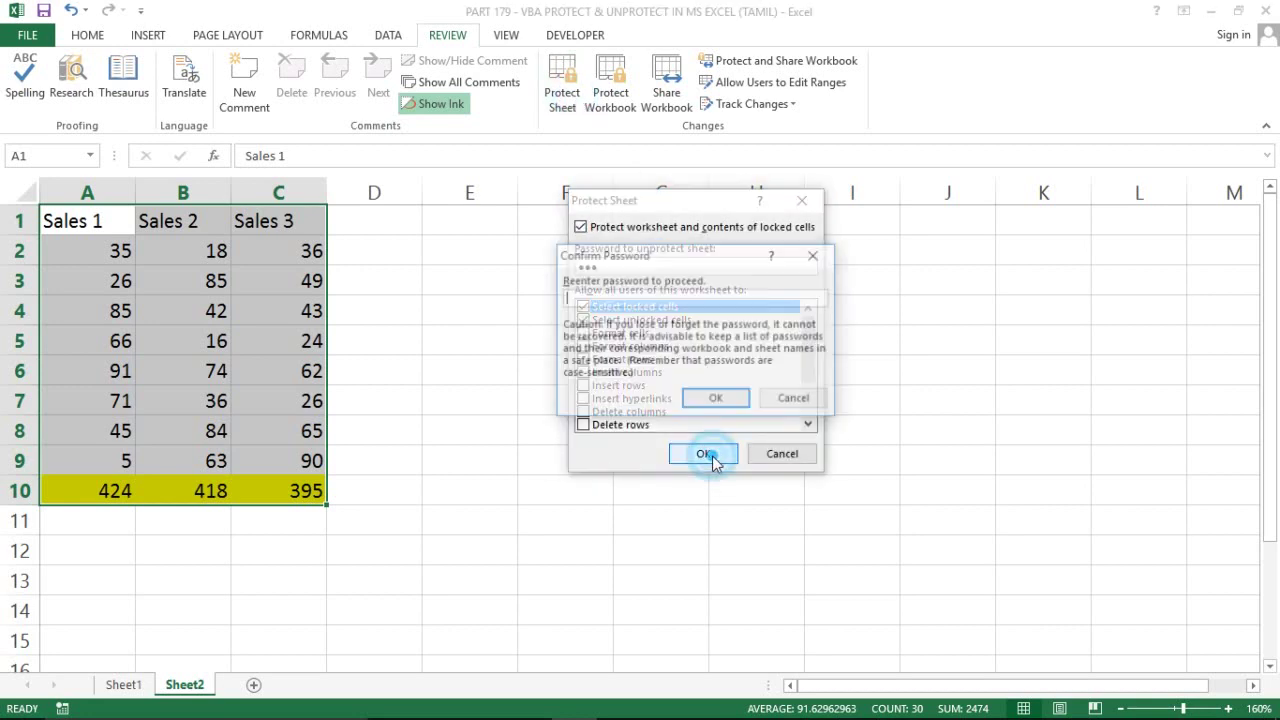
{"action": "type", "text": "3"}
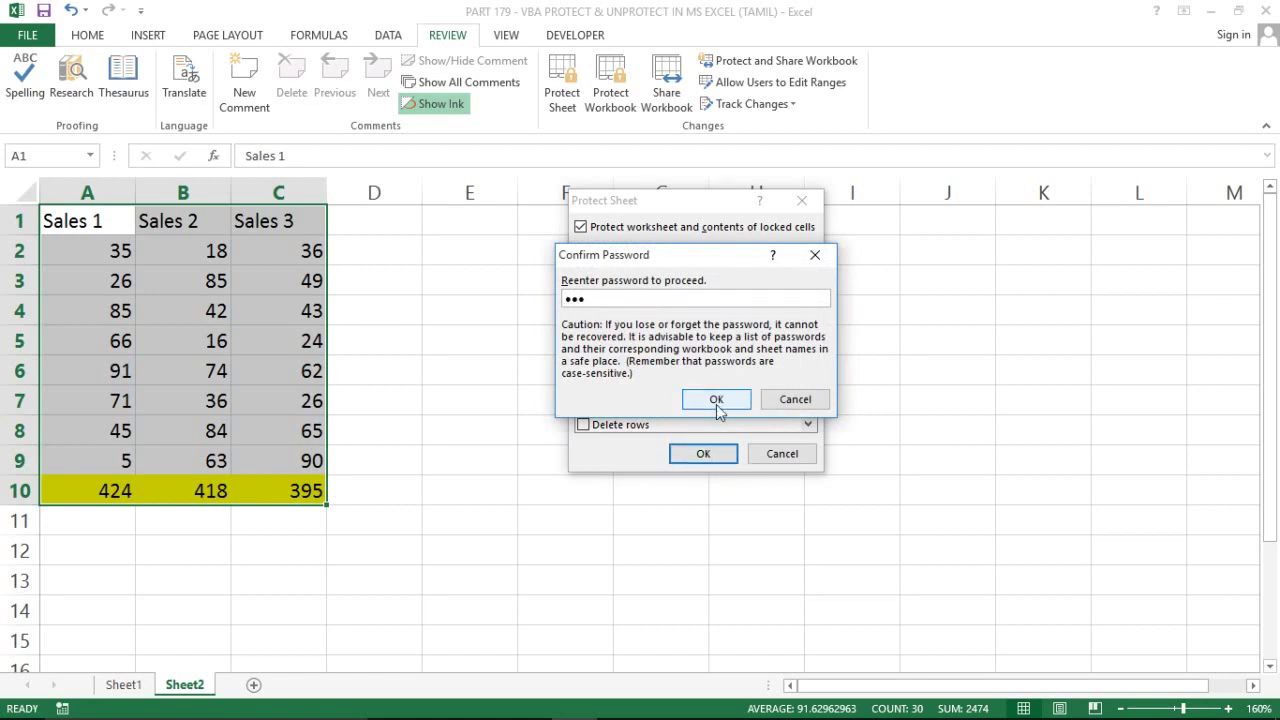
{"action": "left_click", "coordinate": [716, 399]}
{"action": "left_click", "coordinate": [397, 333]}
{"action": "left_click", "coordinate": [620, 449]}
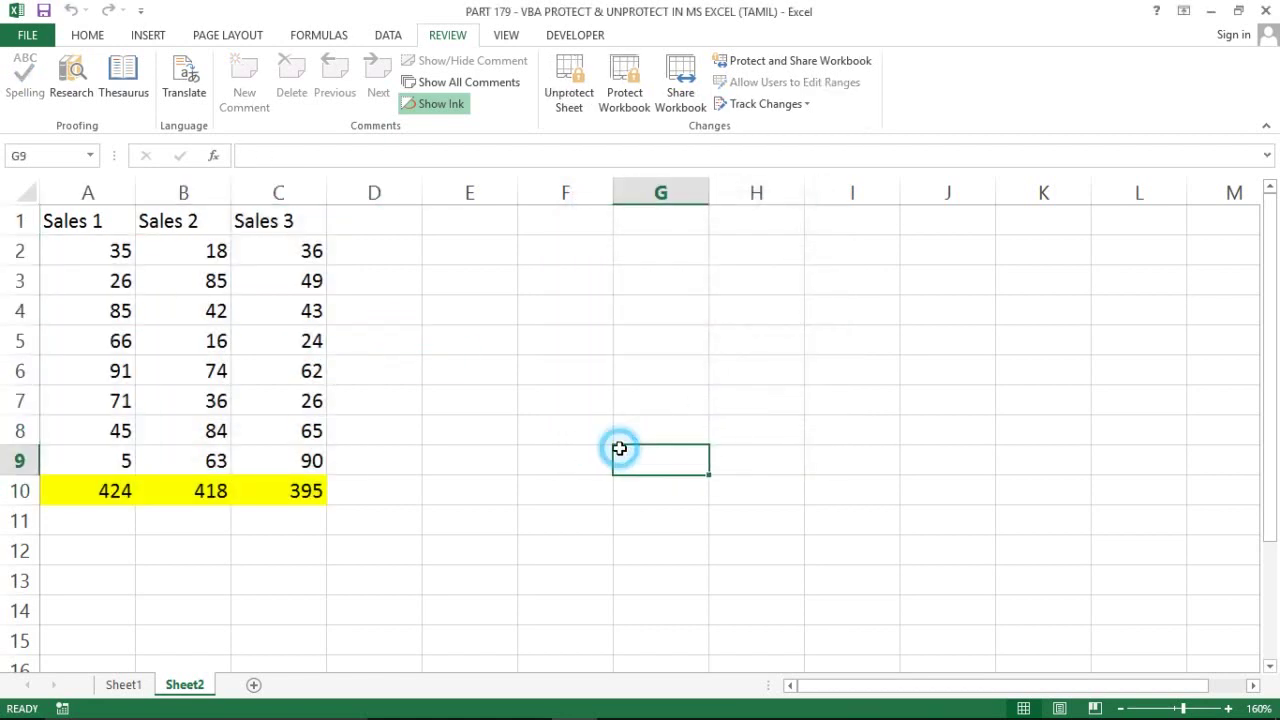
- Enter AAAAAAA in G9, then try editing locked cells B6, B2 and C10 to trigger the protection warning
{"action": "type", "text": "AAAAAAA"}
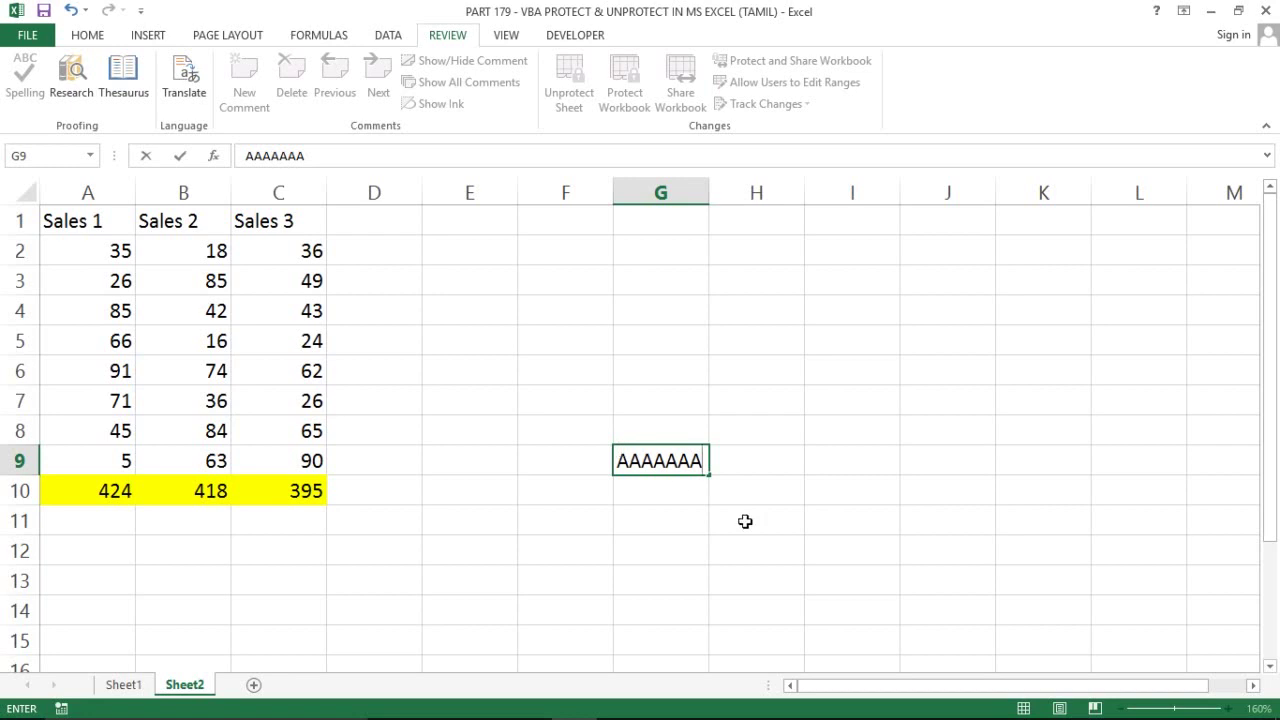
{"action": "left_click", "coordinate": [743, 520]}
{"action": "left_click", "coordinate": [218, 367]}
{"action": "double_click", "coordinate": [218, 368]}
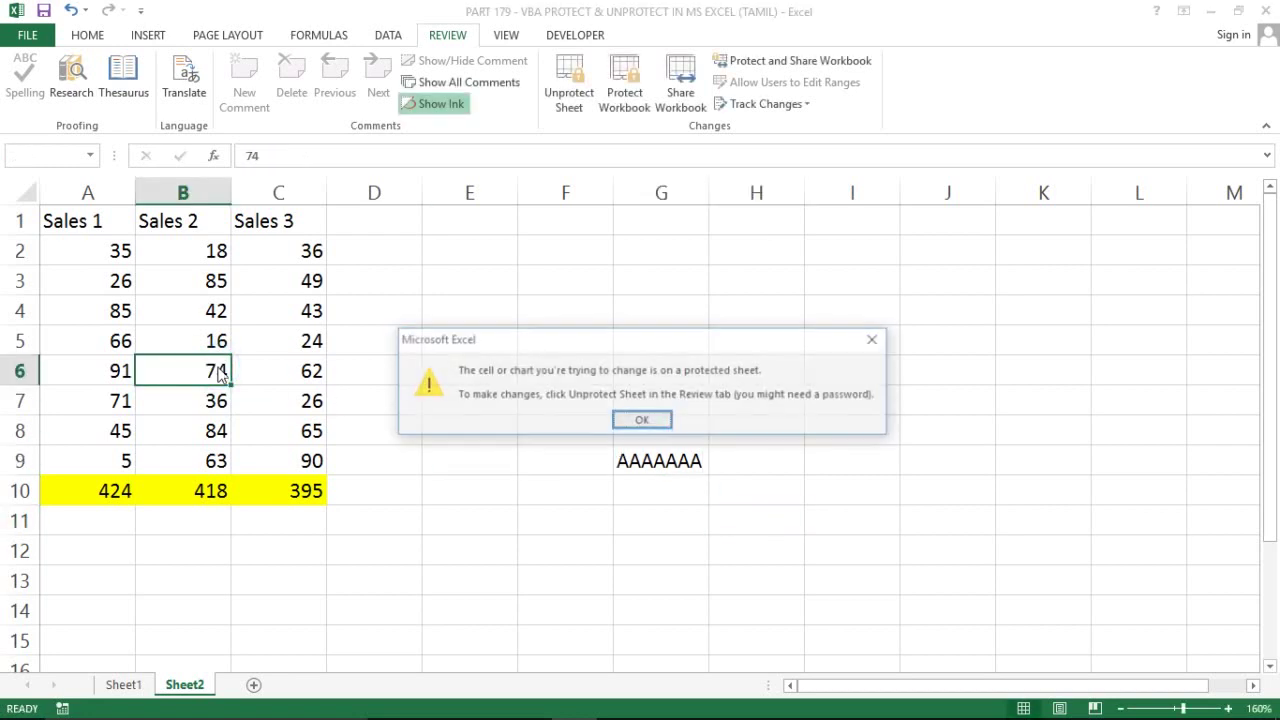
{"action": "left_click", "coordinate": [641, 422]}
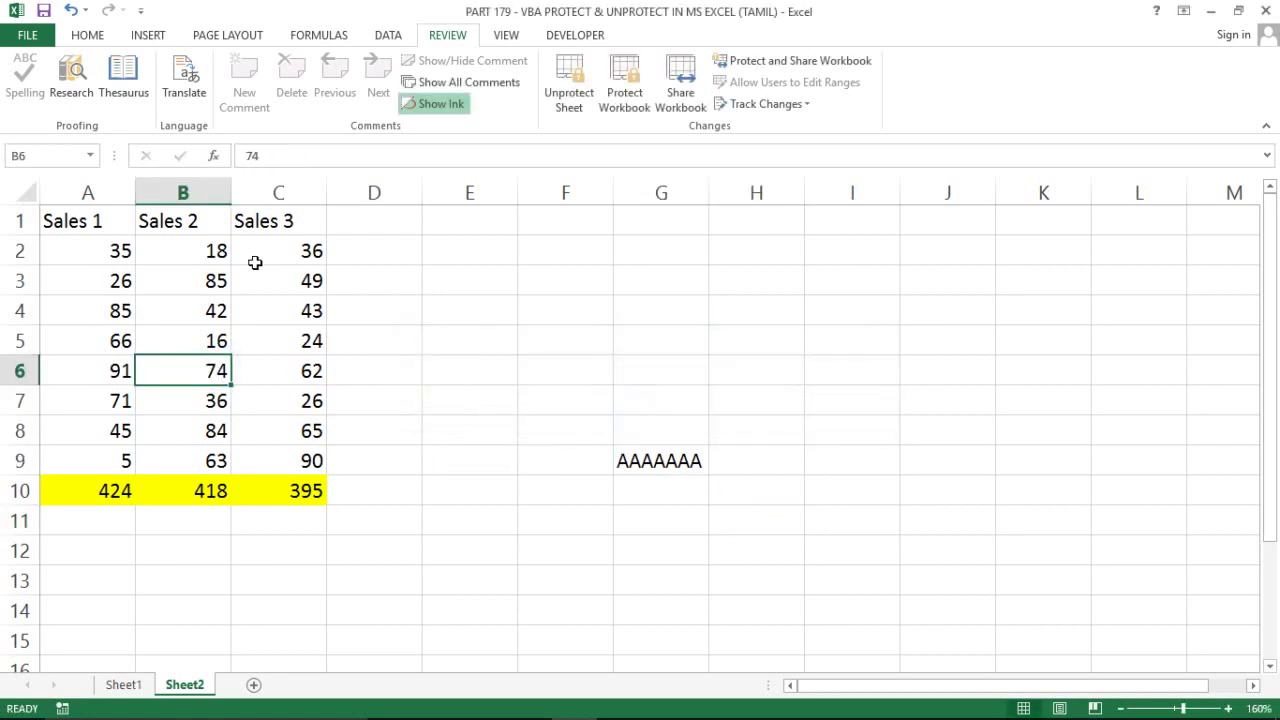
{"action": "double_click", "coordinate": [216, 256]}
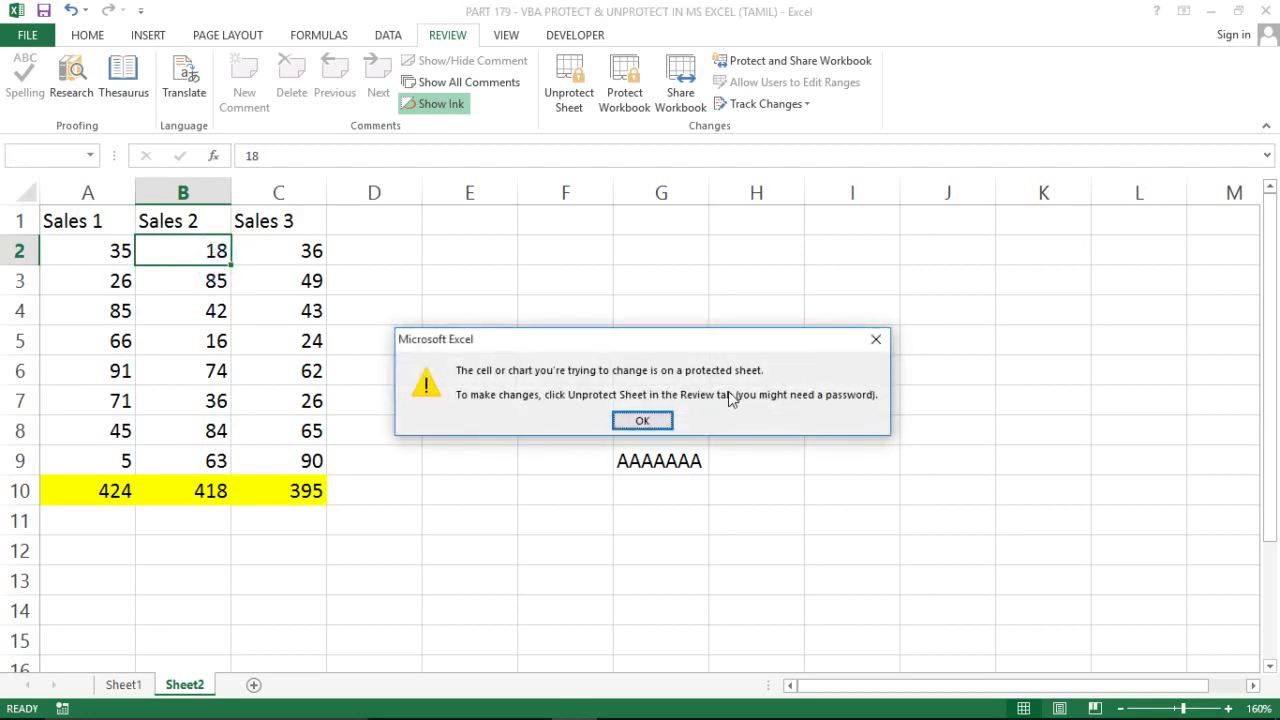
{"action": "left_click", "coordinate": [652, 420]}
{"action": "left_click", "coordinate": [200, 491]}
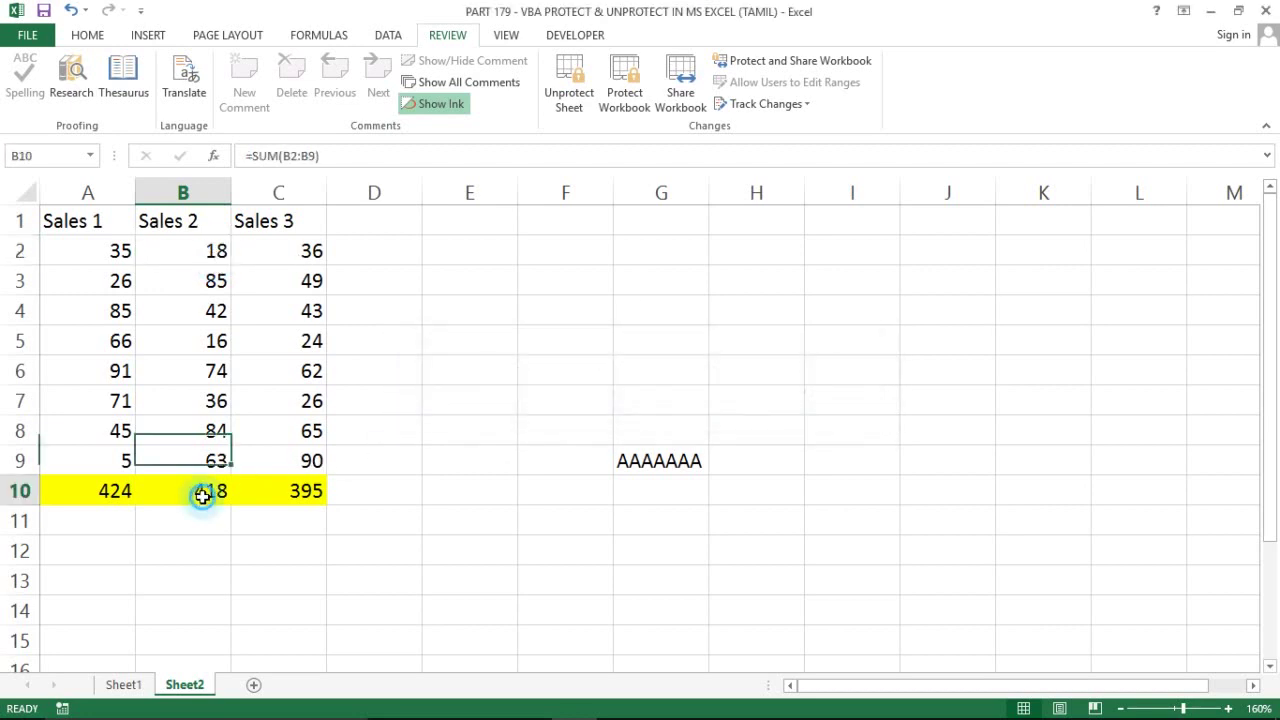
{"action": "left_click", "coordinate": [274, 496]}
{"action": "double_click", "coordinate": [274, 496]}
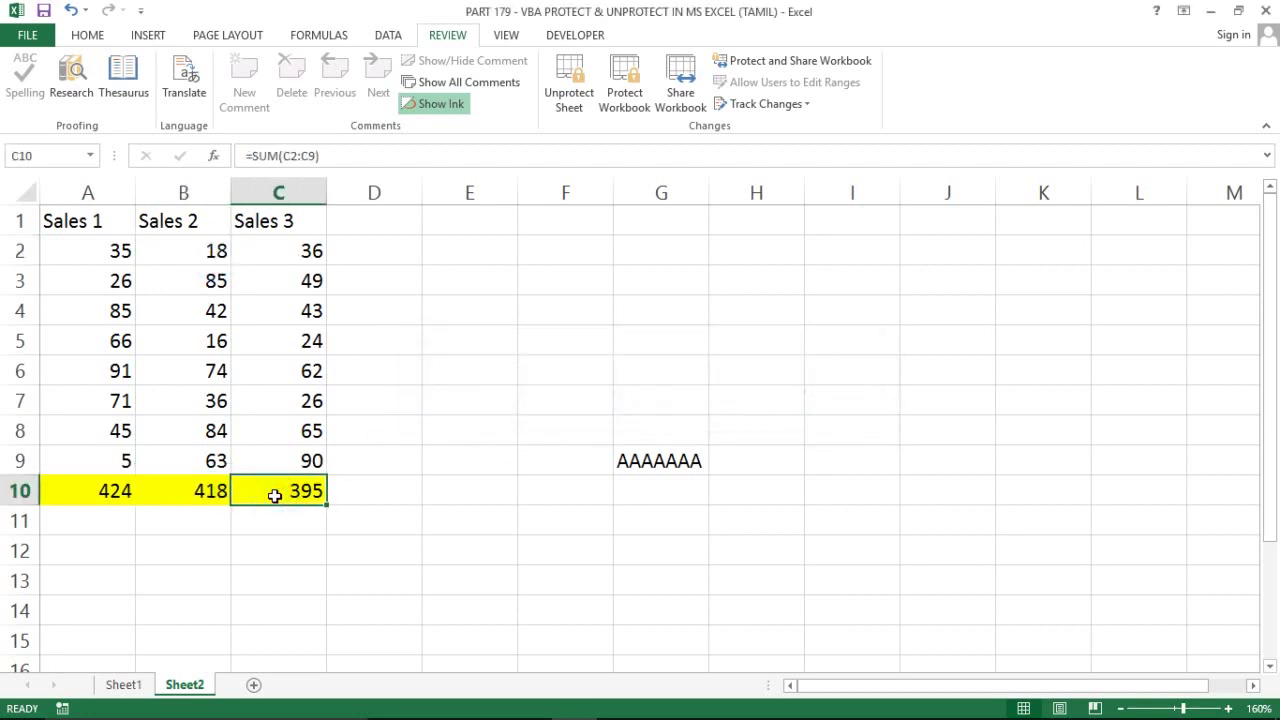
- Discard DDDDDD typed in H8, delete the AAAAAAA entry in G9, and request Unprotect Sheet
{"action": "left_click", "coordinate": [734, 426]}
{"action": "type", "text": "DDDDDD"}
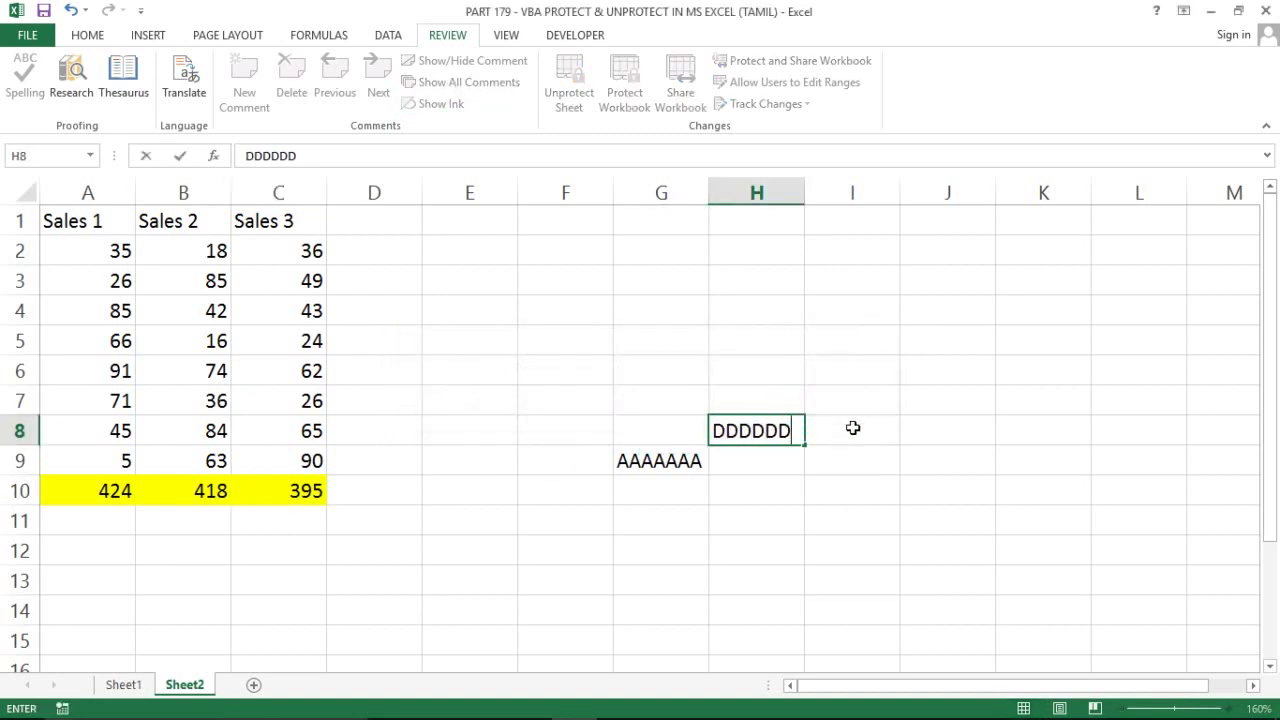
{"action": "key", "text": "Escape"}
{"action": "left_click", "coordinate": [652, 461]}
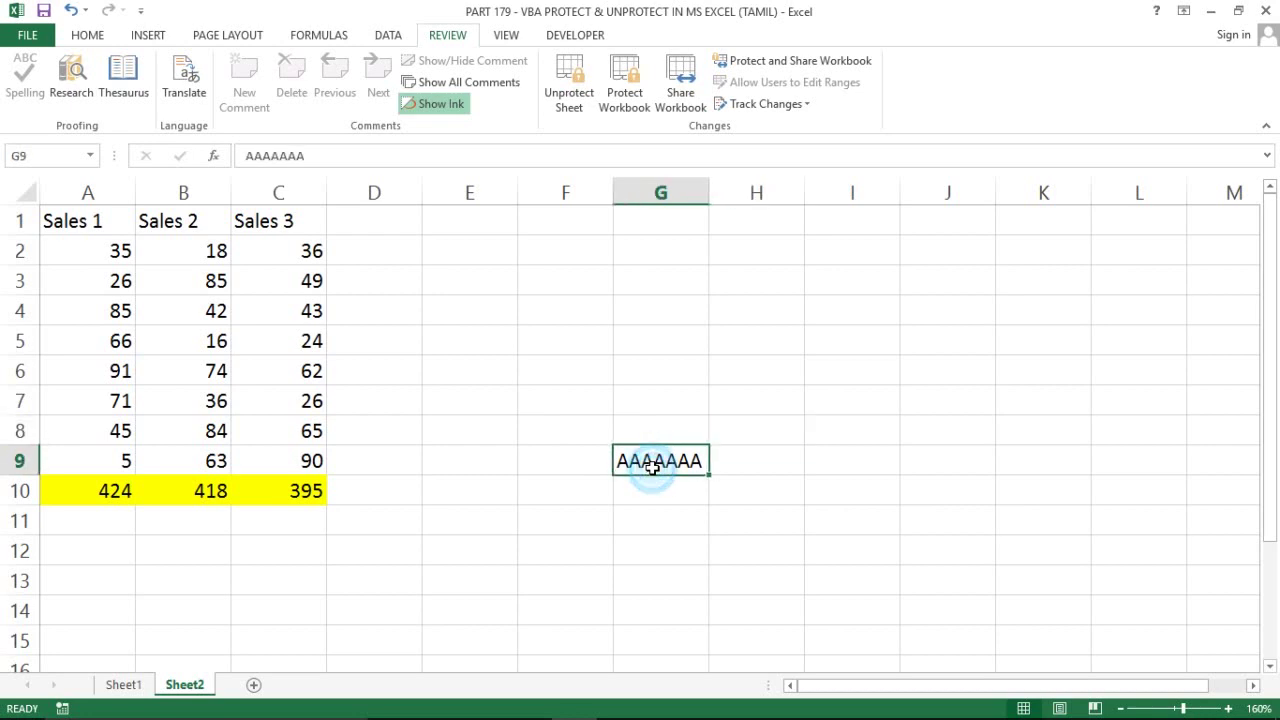
{"action": "key", "text": "Delete"}
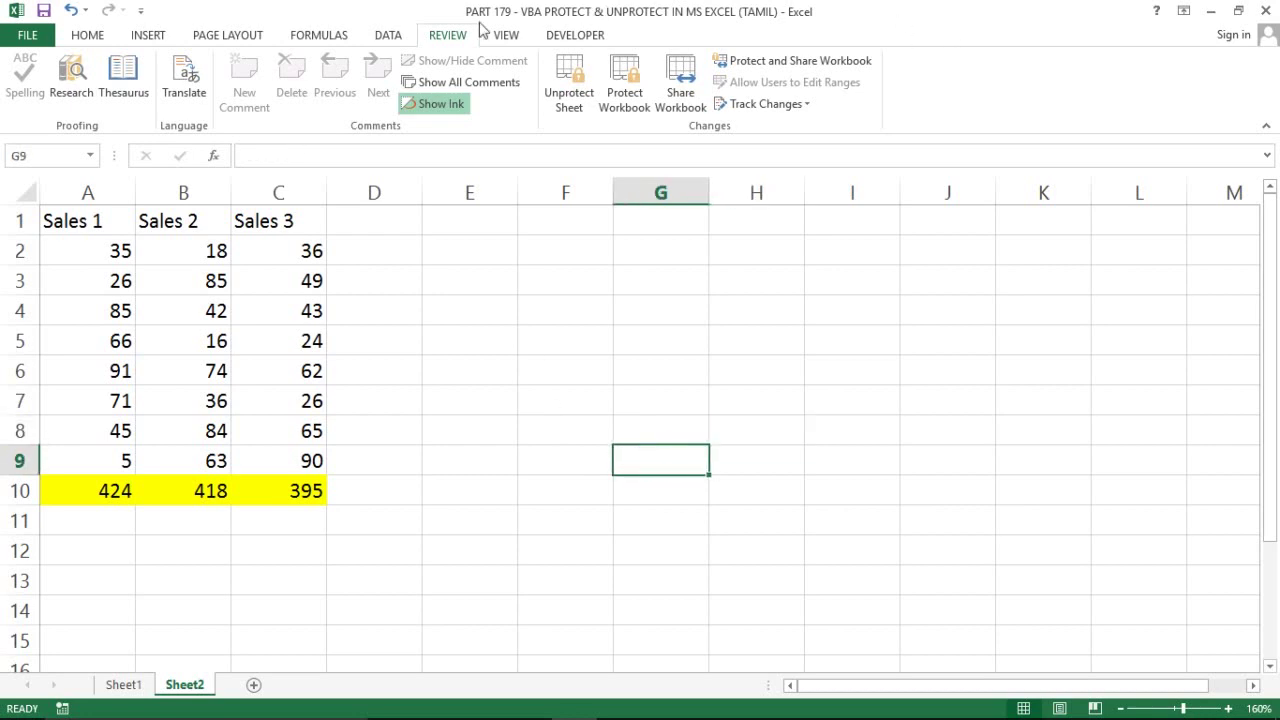
{"action": "left_click", "coordinate": [565, 108]}
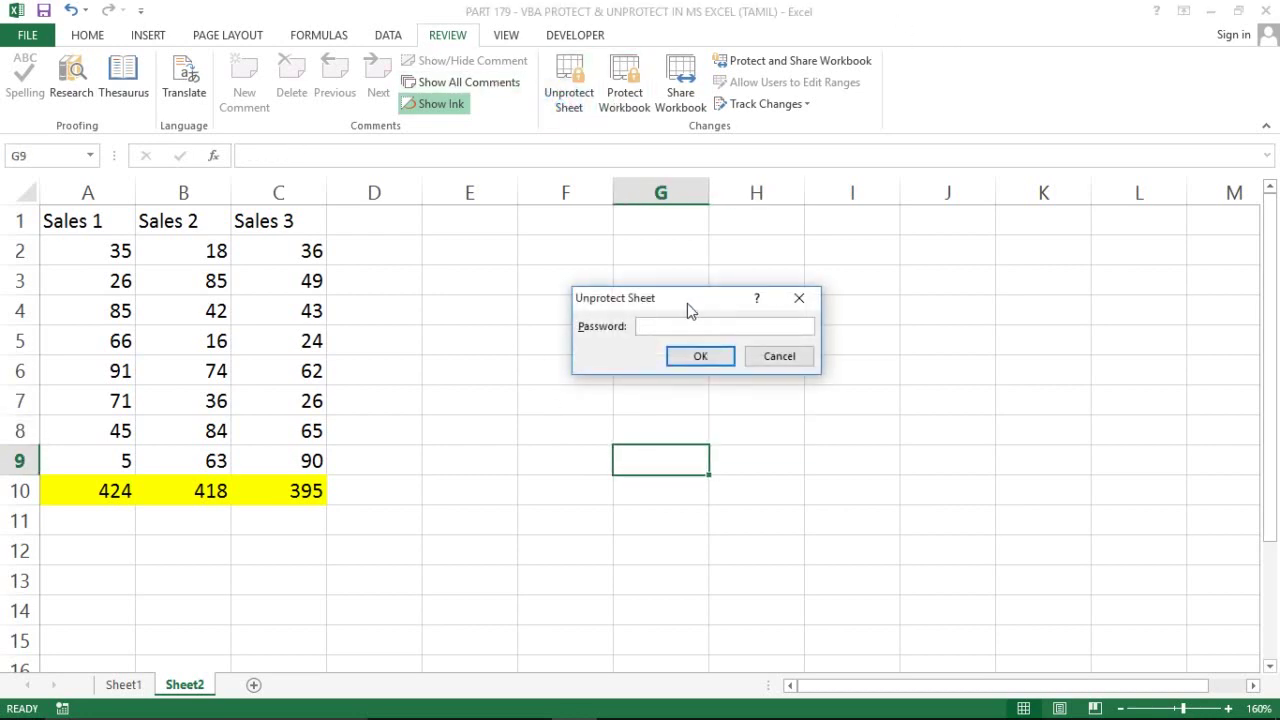
- Unprotect Sheet2 with the password, test typing sssssss in C5 and cancel, then return to Sheet1
{"action": "type", "text": "1"}
{"action": "key", "text": "Return"}
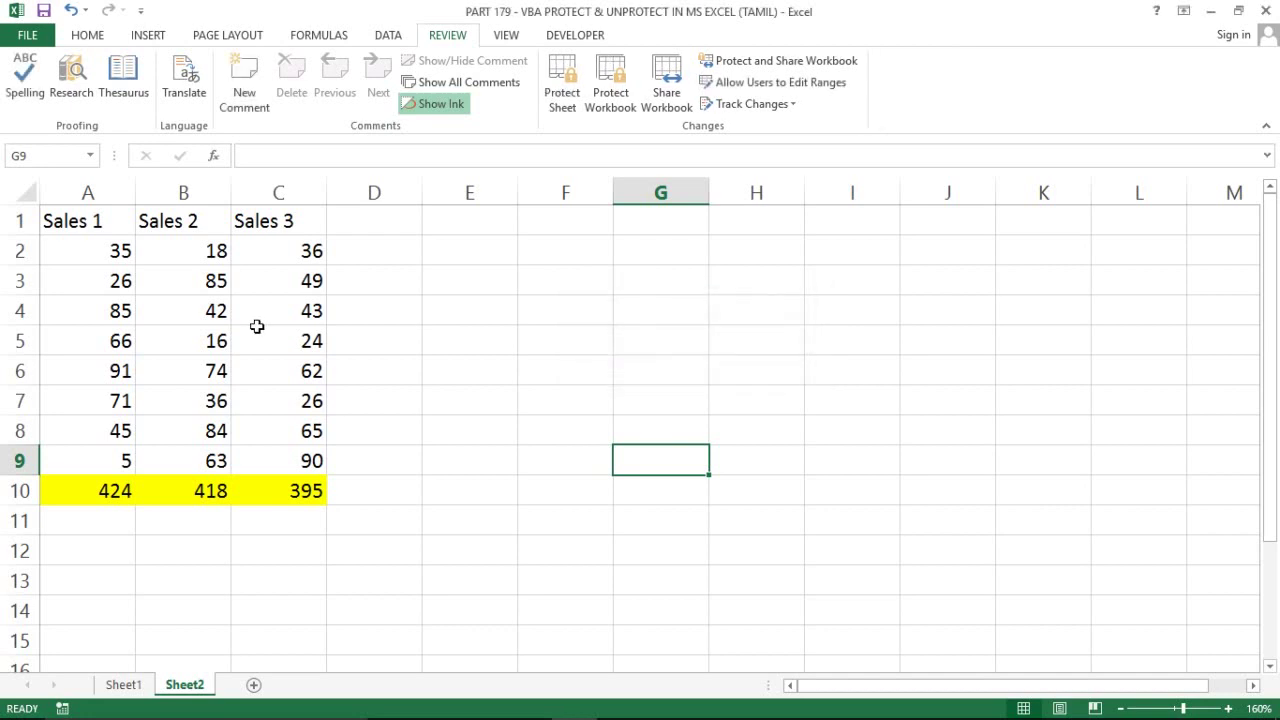
{"action": "left_click", "coordinate": [258, 330]}
{"action": "type", "text": "sssssss"}
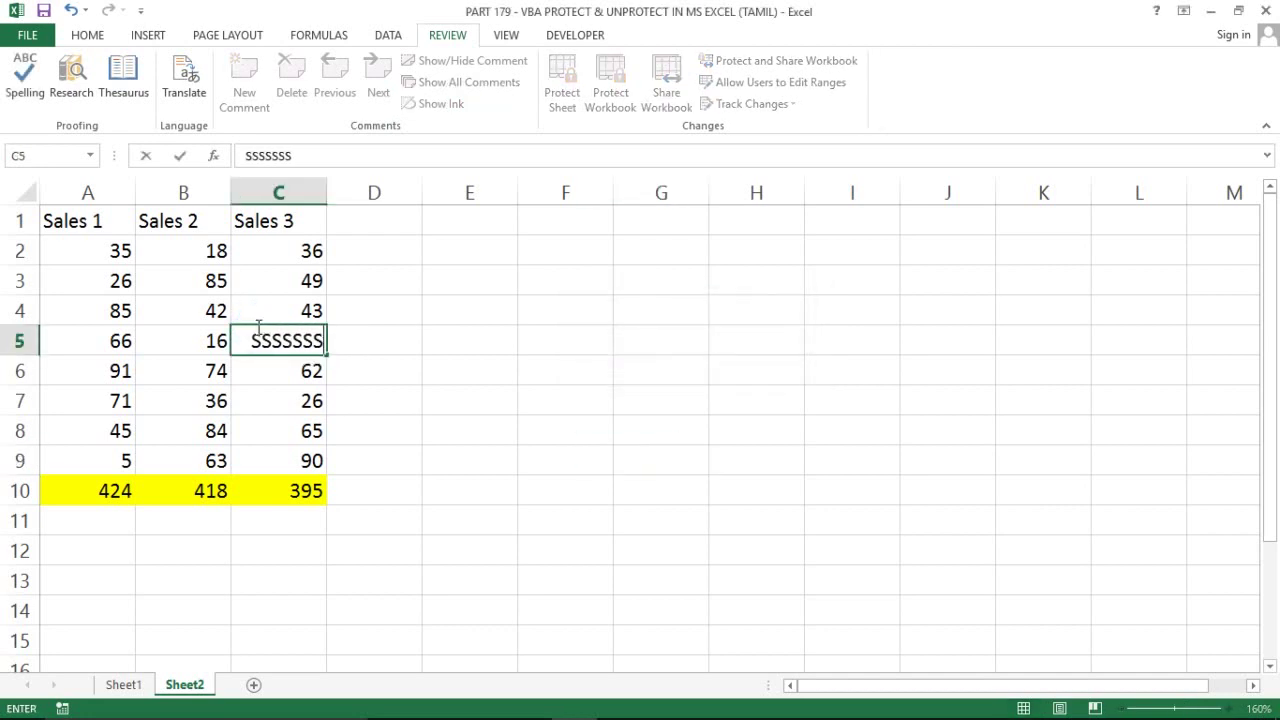
{"action": "key", "text": "Escape"}
{"action": "left_click", "coordinate": [436, 392]}
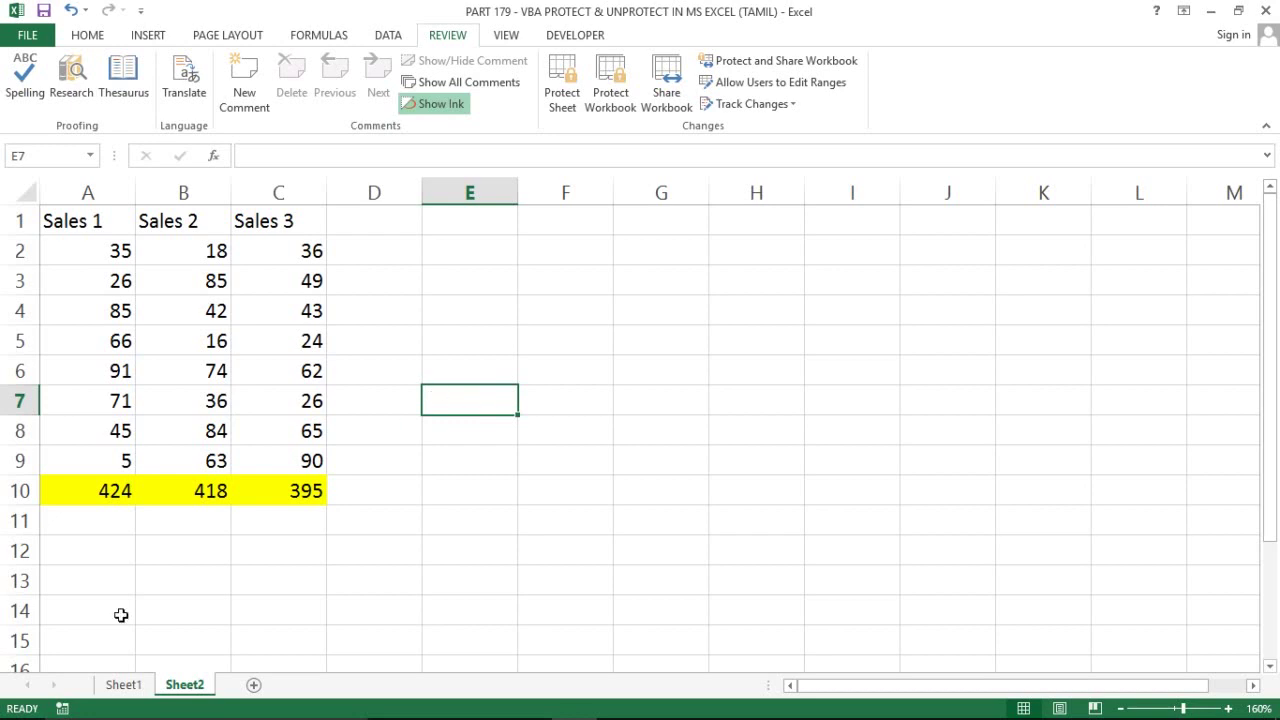
{"action": "left_click", "coordinate": [138, 683]}
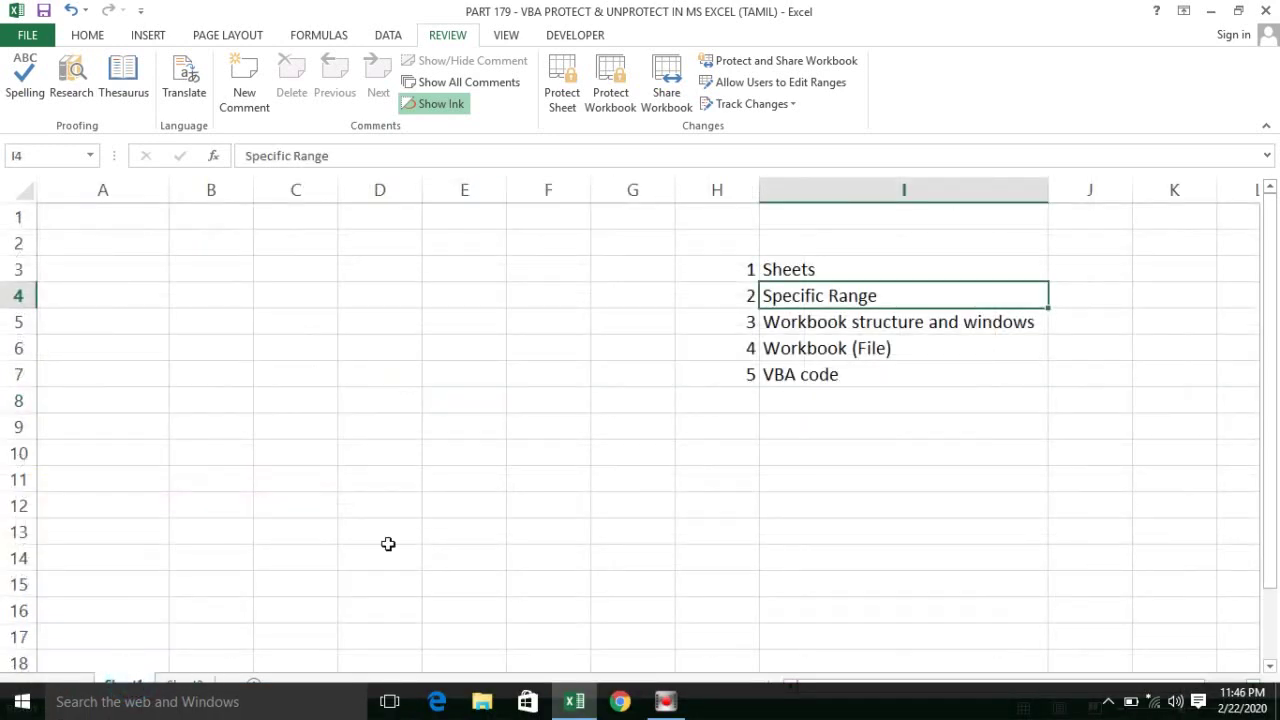
{"action": "left_click", "coordinate": [670, 422]}
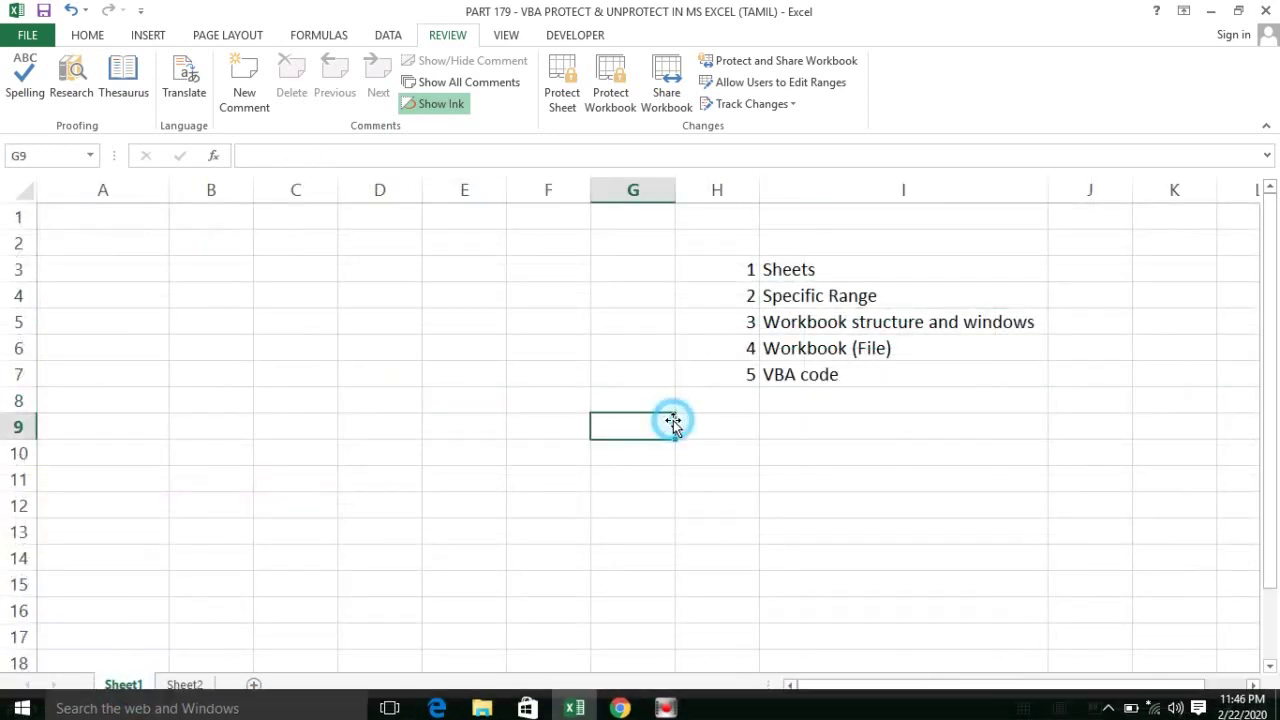
{"action": "left_click", "coordinate": [806, 322]}
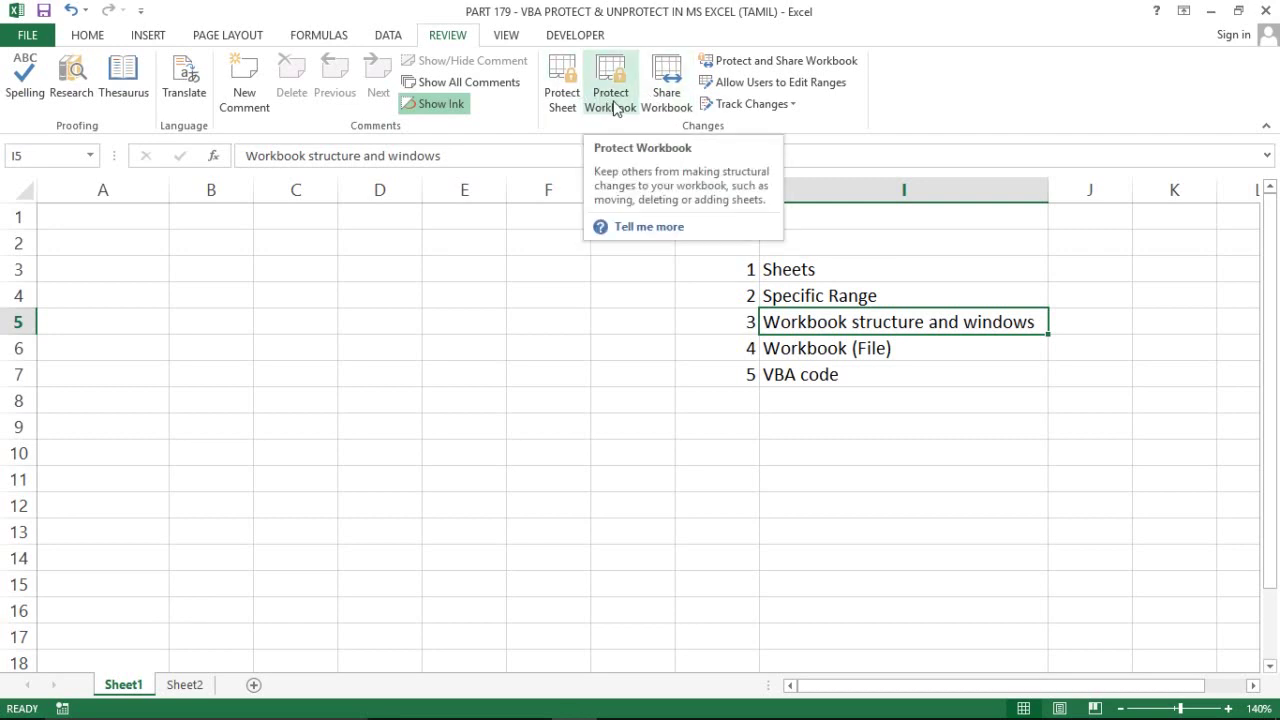
{"action": "left_click", "coordinate": [613, 105]}
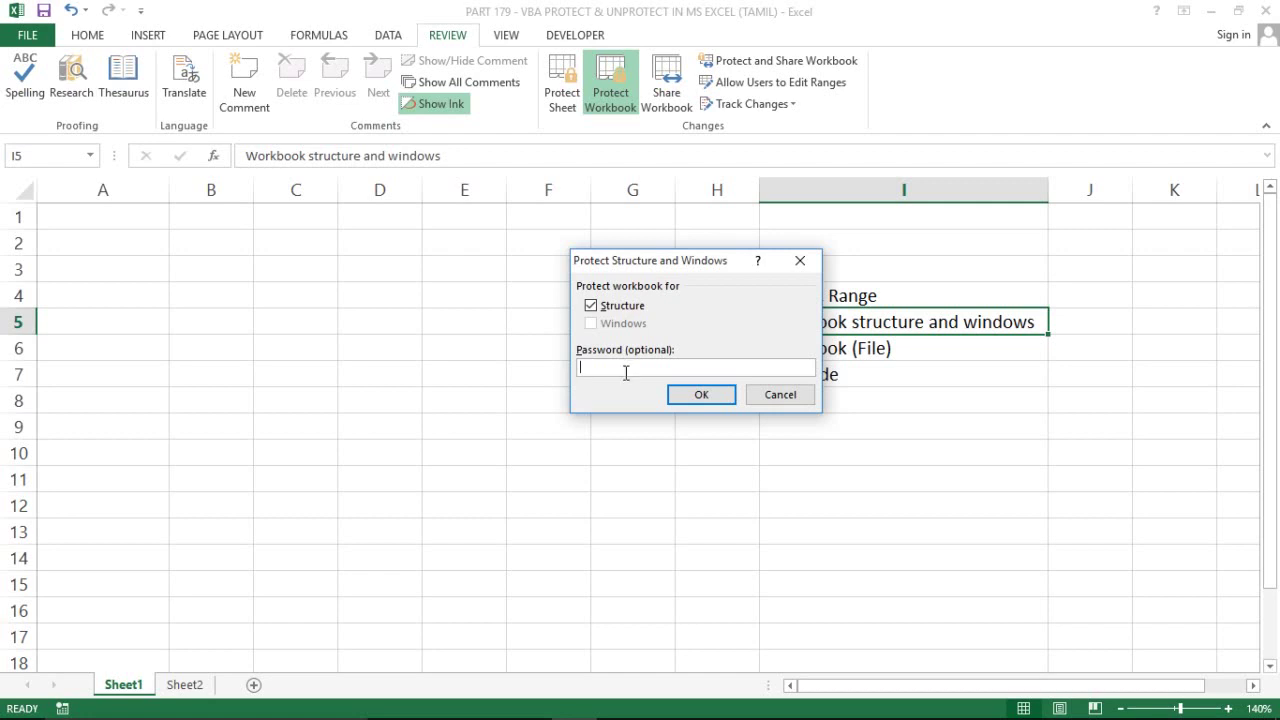
{"action": "left_click", "coordinate": [784, 395]}
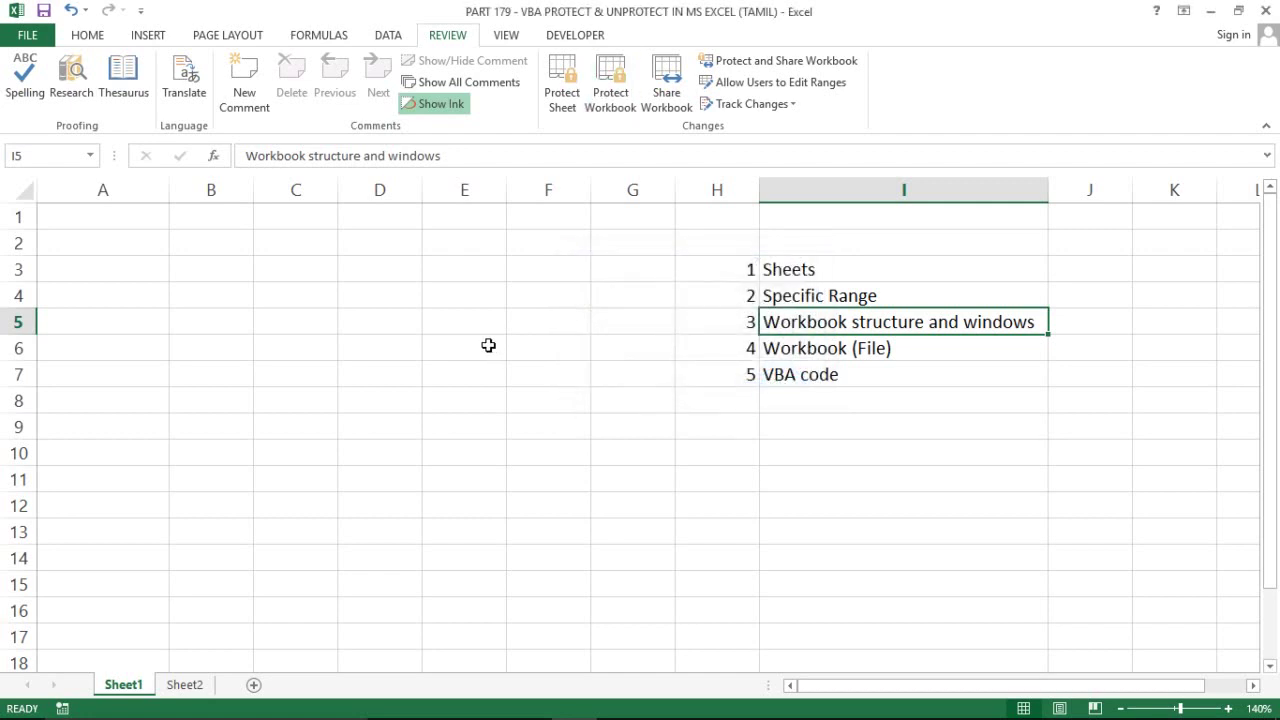
{"action": "left_click", "coordinate": [125, 684]}
{"action": "right_click", "coordinate": [125, 684]}
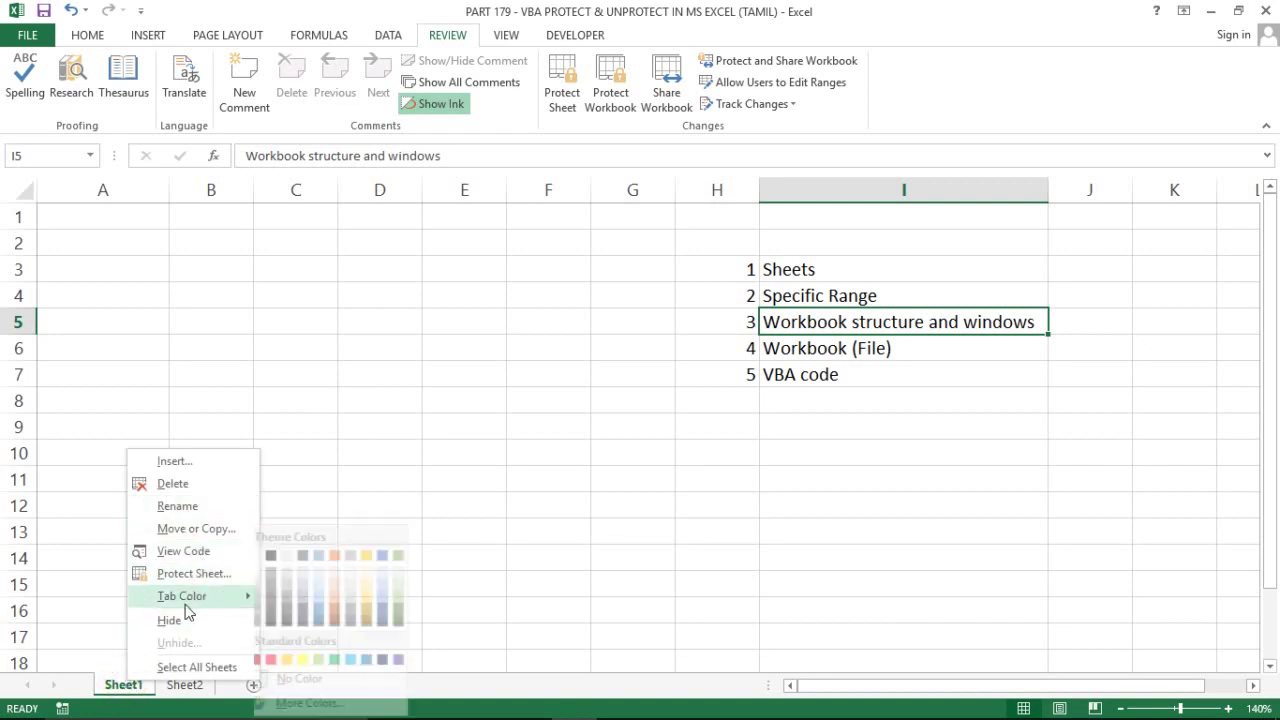
{"action": "left_click", "coordinate": [515, 302]}
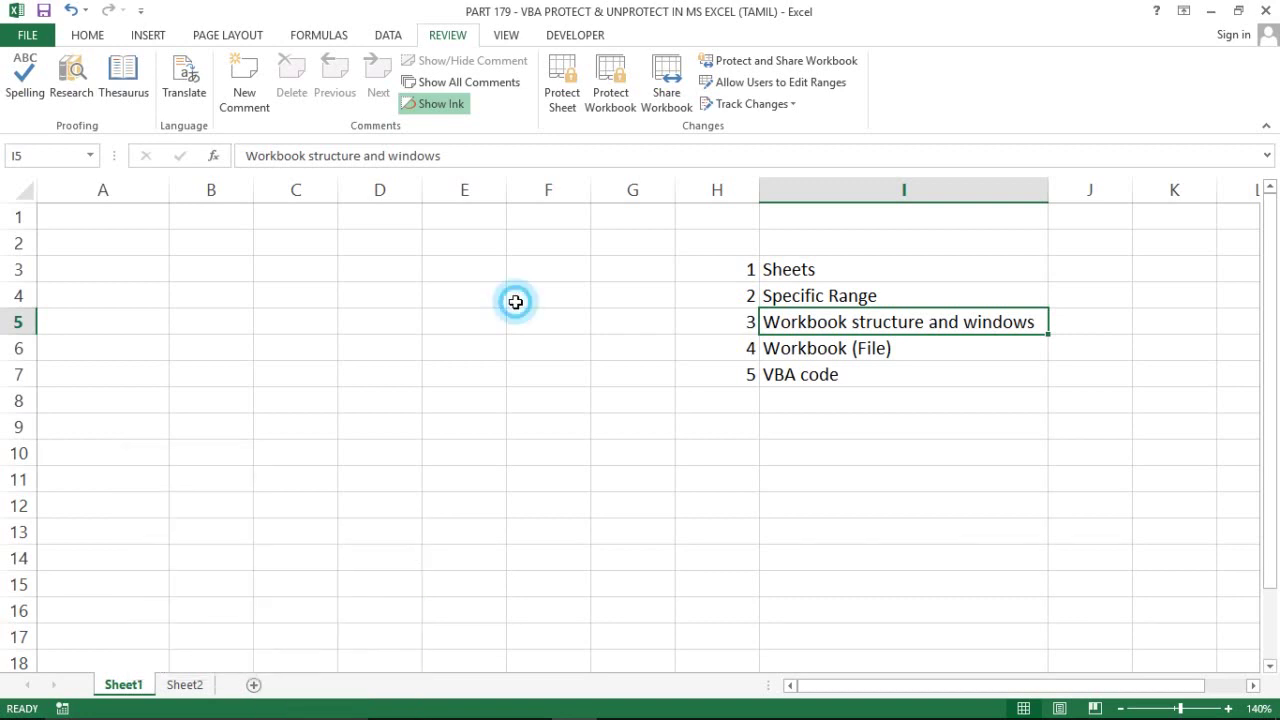
- Protect the workbook structure via Review > Protect Workbook with a password, confirmed twice
{"action": "left_click", "coordinate": [618, 105]}
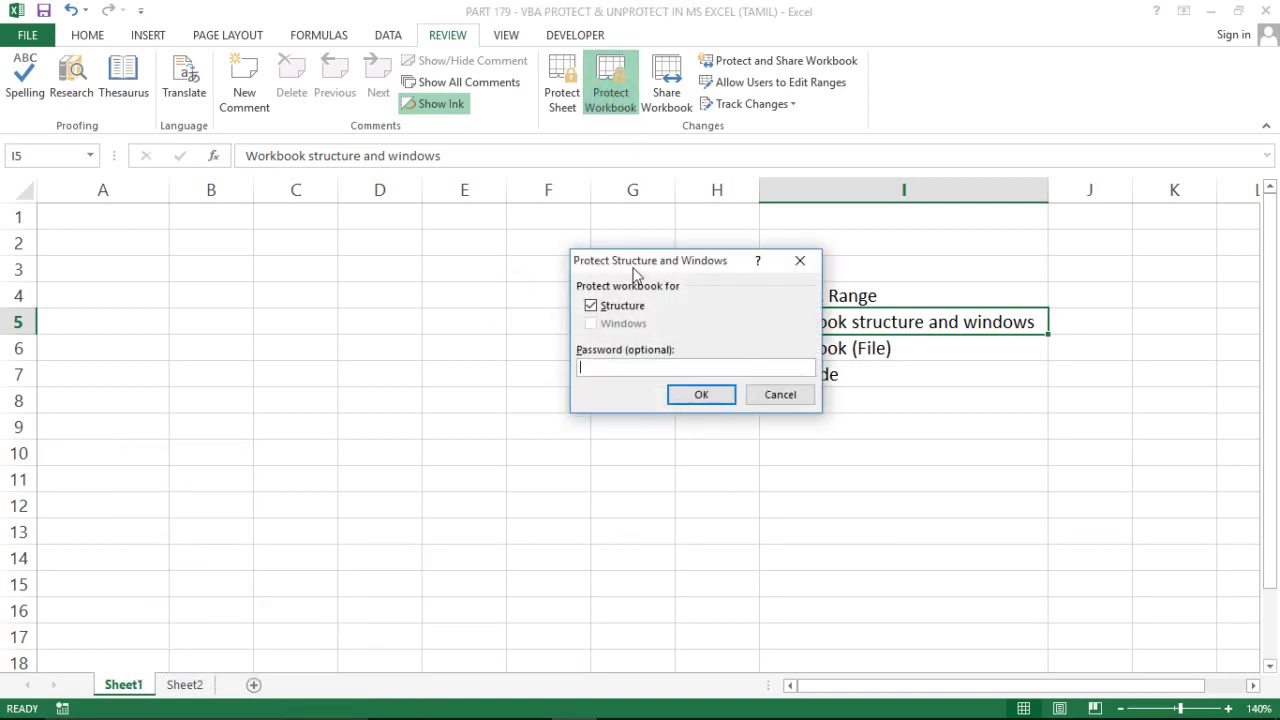
{"action": "left_click", "coordinate": [695, 398]}
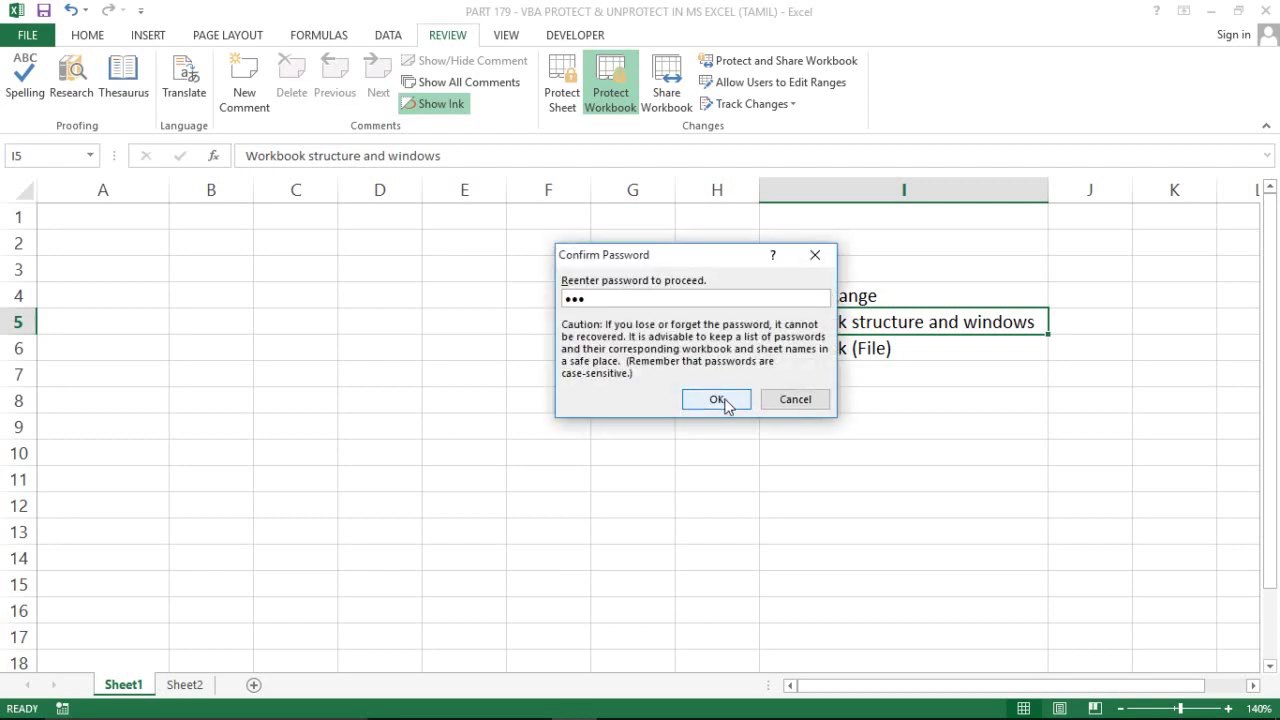
{"action": "left_click", "coordinate": [716, 399]}
{"action": "left_click", "coordinate": [466, 350]}
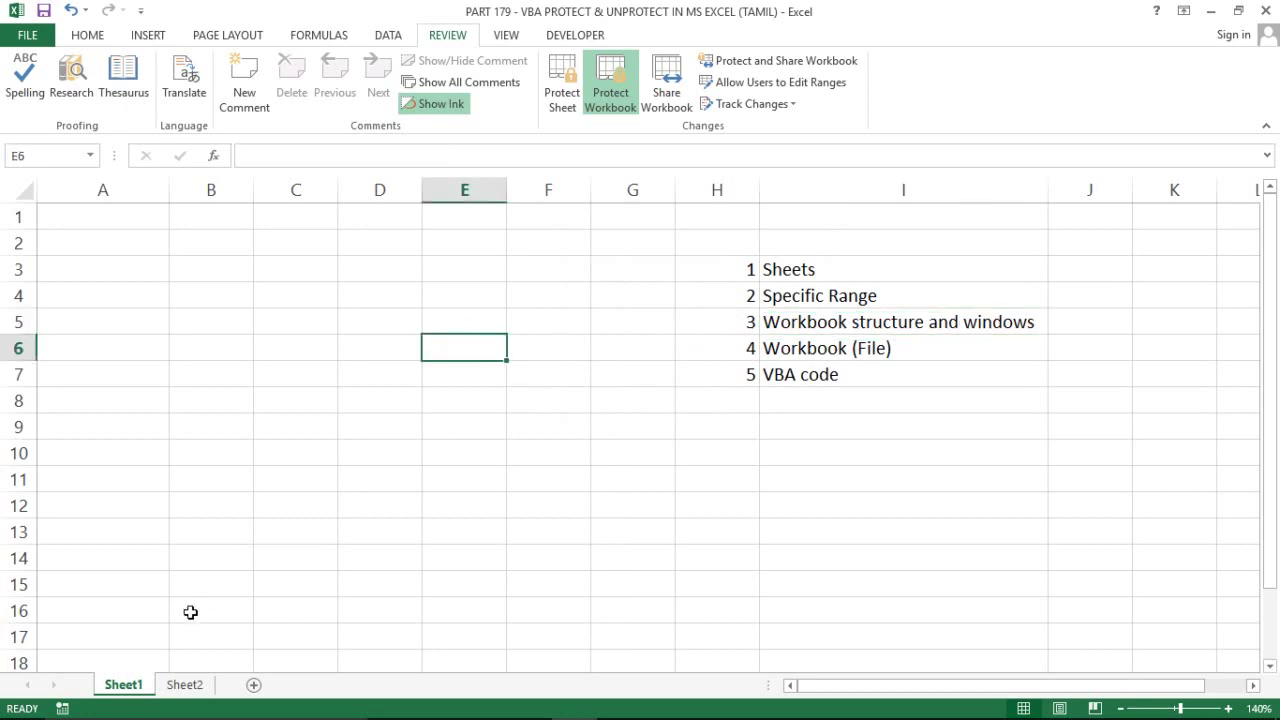
{"action": "right_click", "coordinate": [120, 689]}
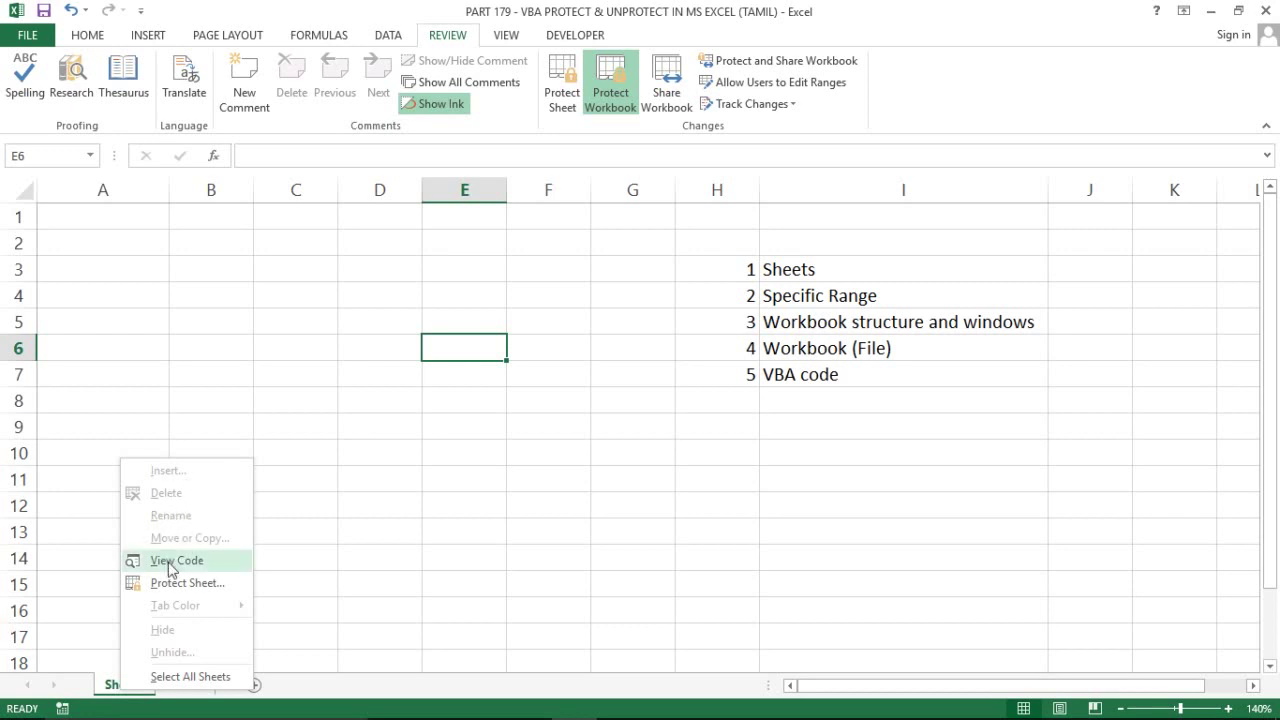
{"action": "left_click", "coordinate": [285, 631]}
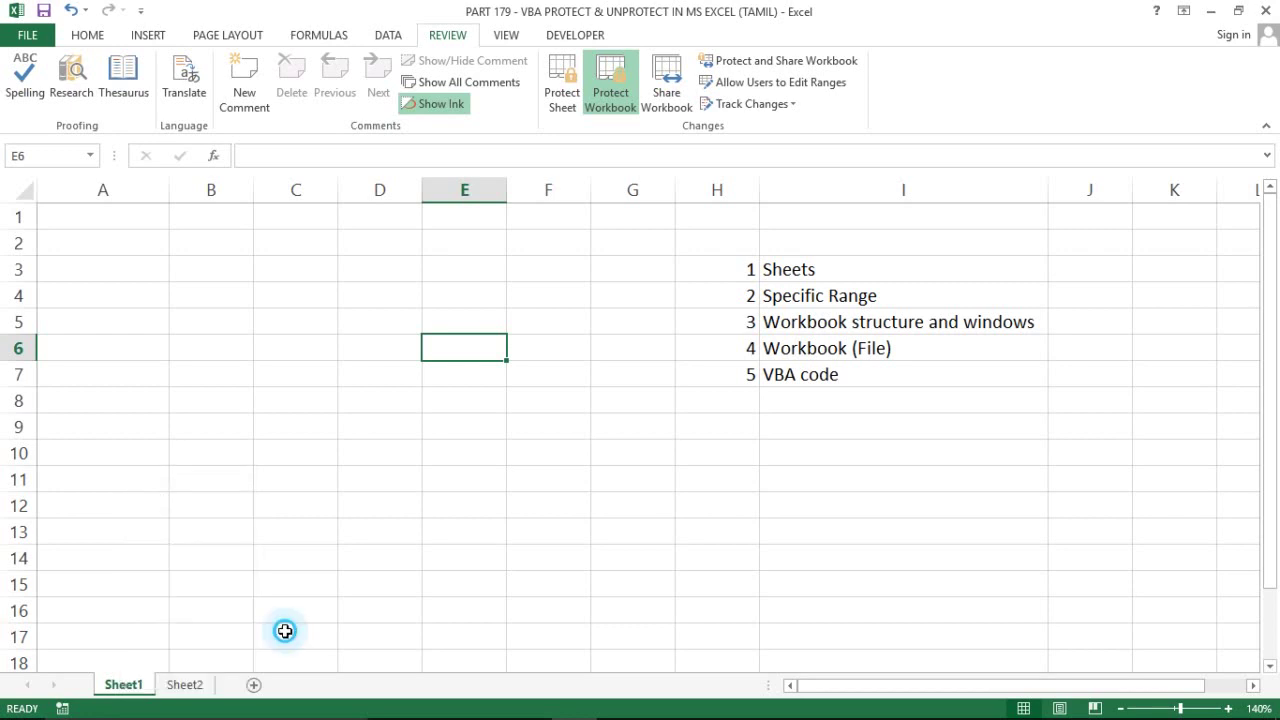
{"action": "left_click", "coordinate": [255, 687]}
{"action": "left_click", "coordinate": [250, 686]}
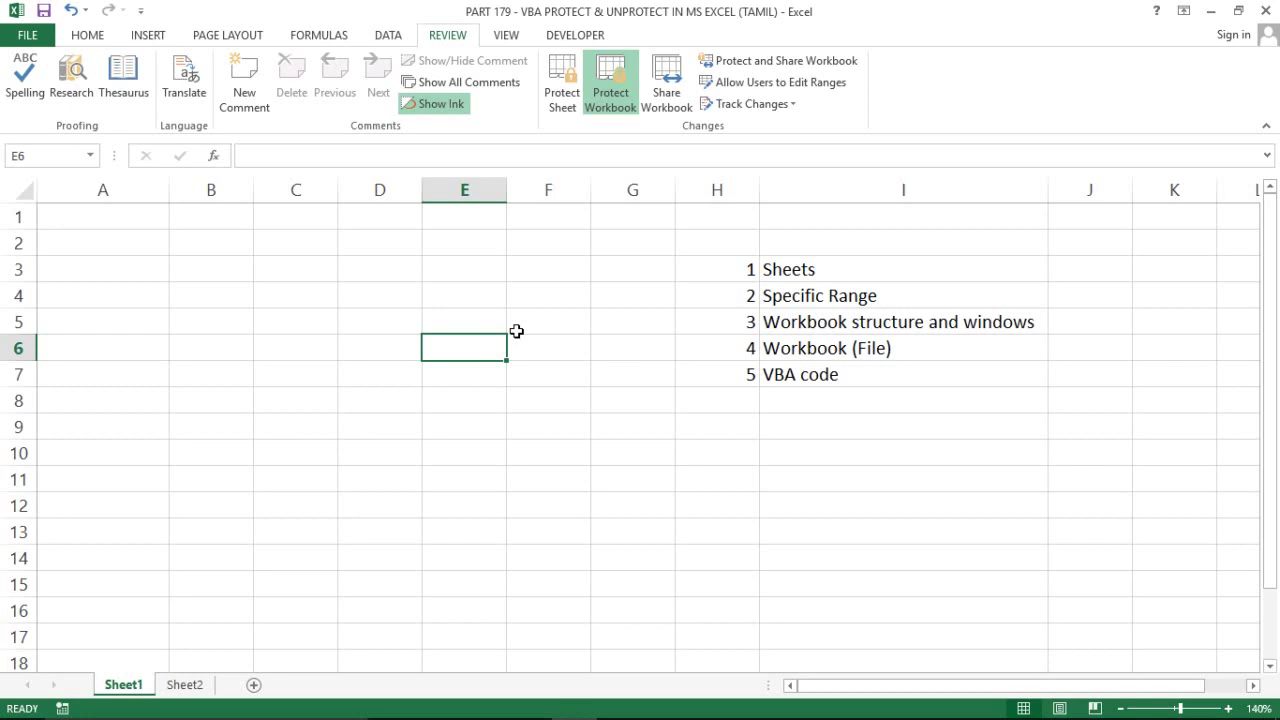
{"action": "left_click", "coordinate": [540, 303]}
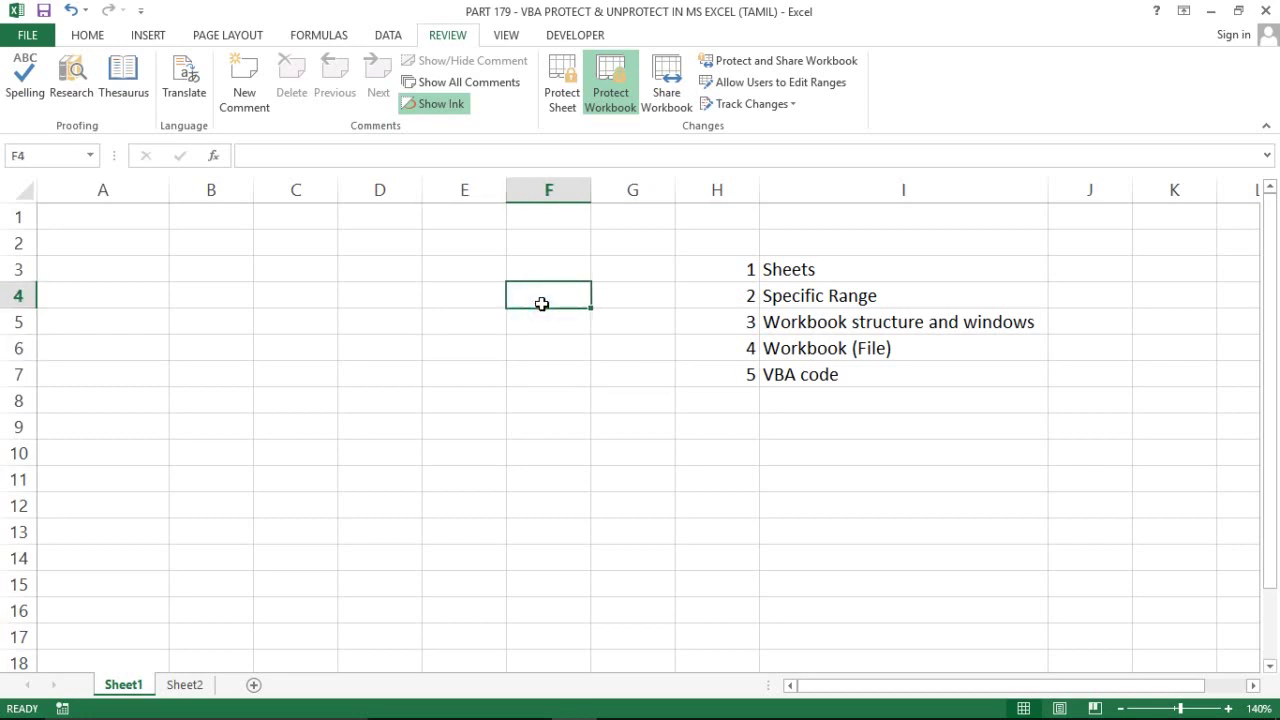
{"action": "type", "text": "SSSS"}
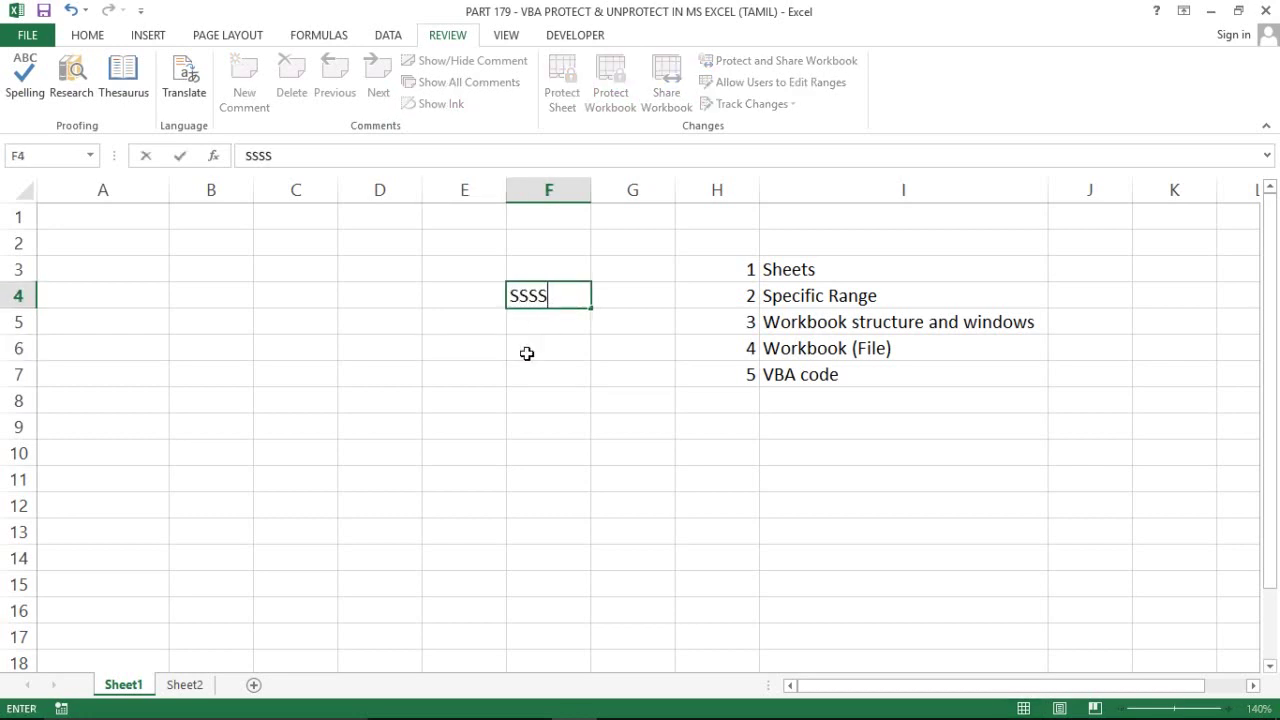
{"action": "type", "text": "SS"}
{"action": "key", "text": "Escape"}
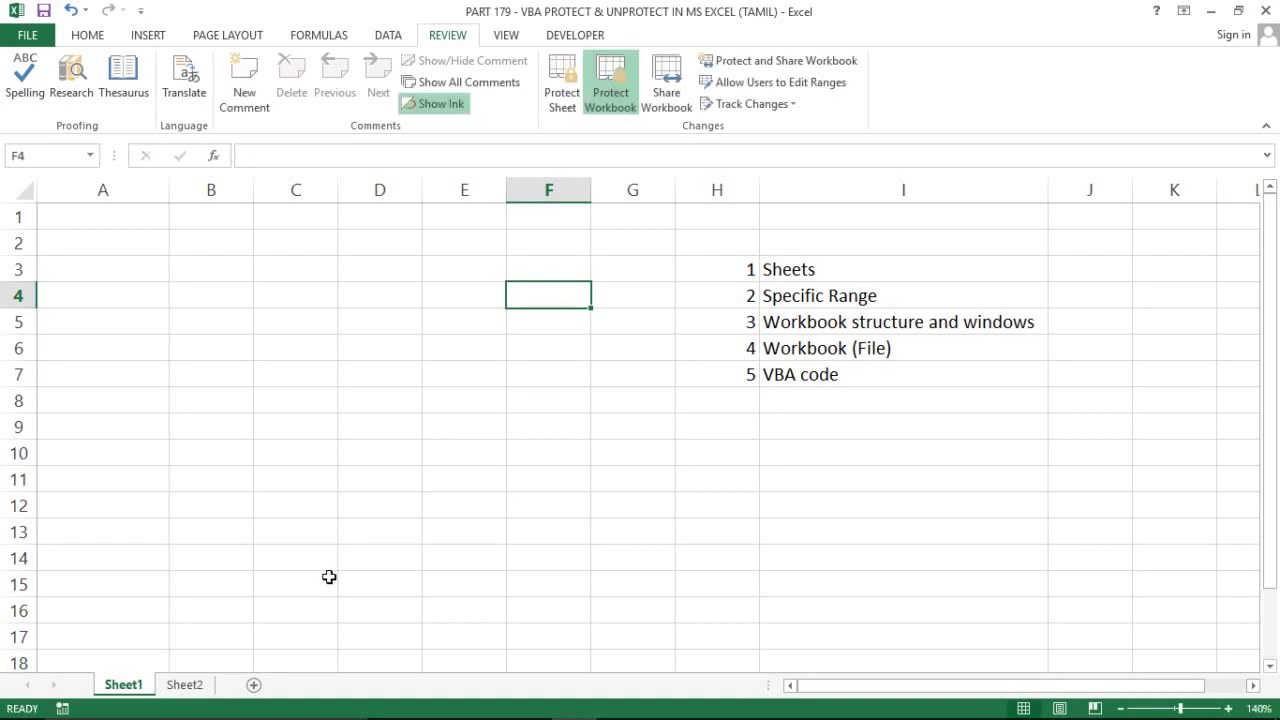
{"action": "right_click", "coordinate": [146, 690]}
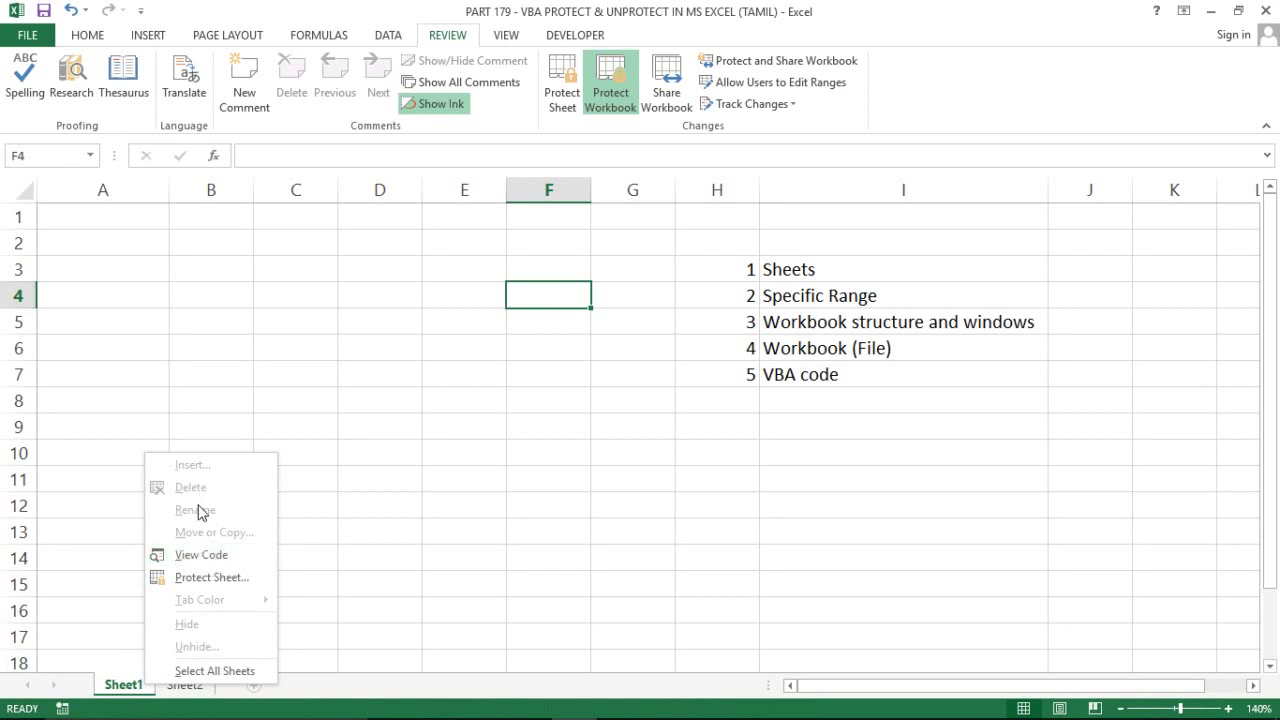
{"action": "left_click", "coordinate": [608, 381]}
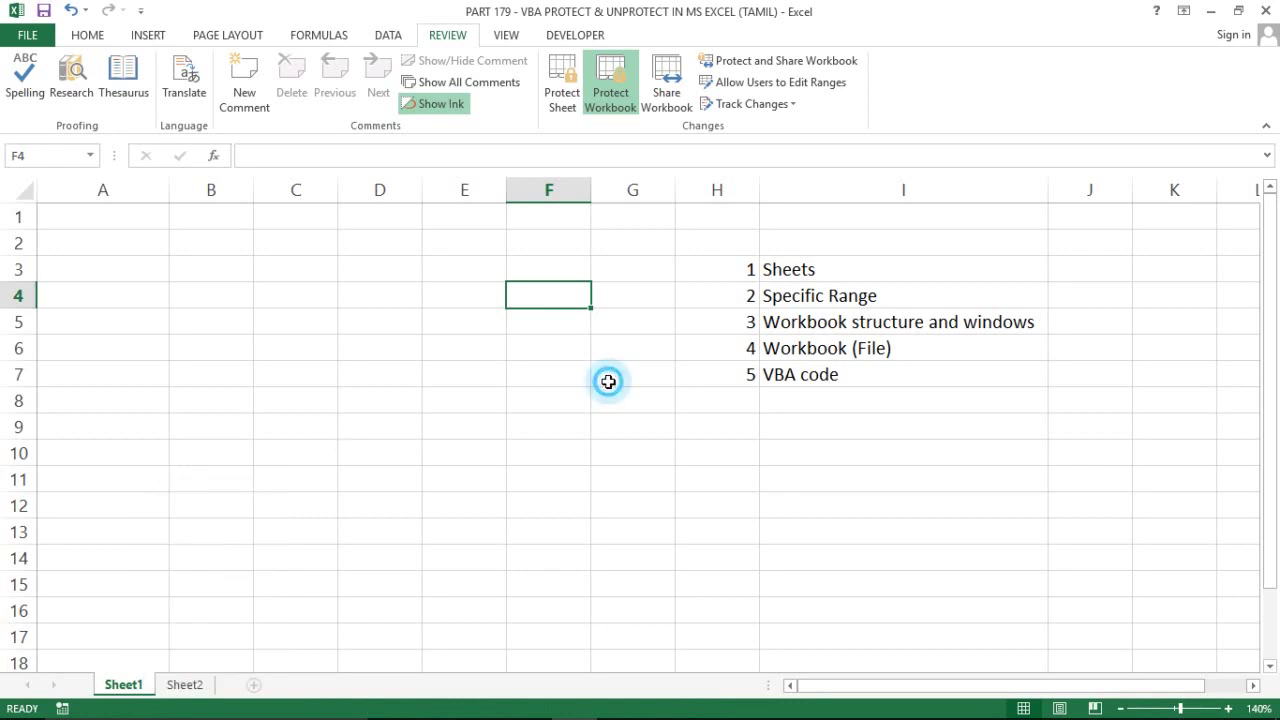
{"action": "left_click", "coordinate": [860, 313]}
- Unprotect the workbook structure with its password and verify Sheet1's tab menu options are enabled again
{"action": "left_click", "coordinate": [610, 80]}
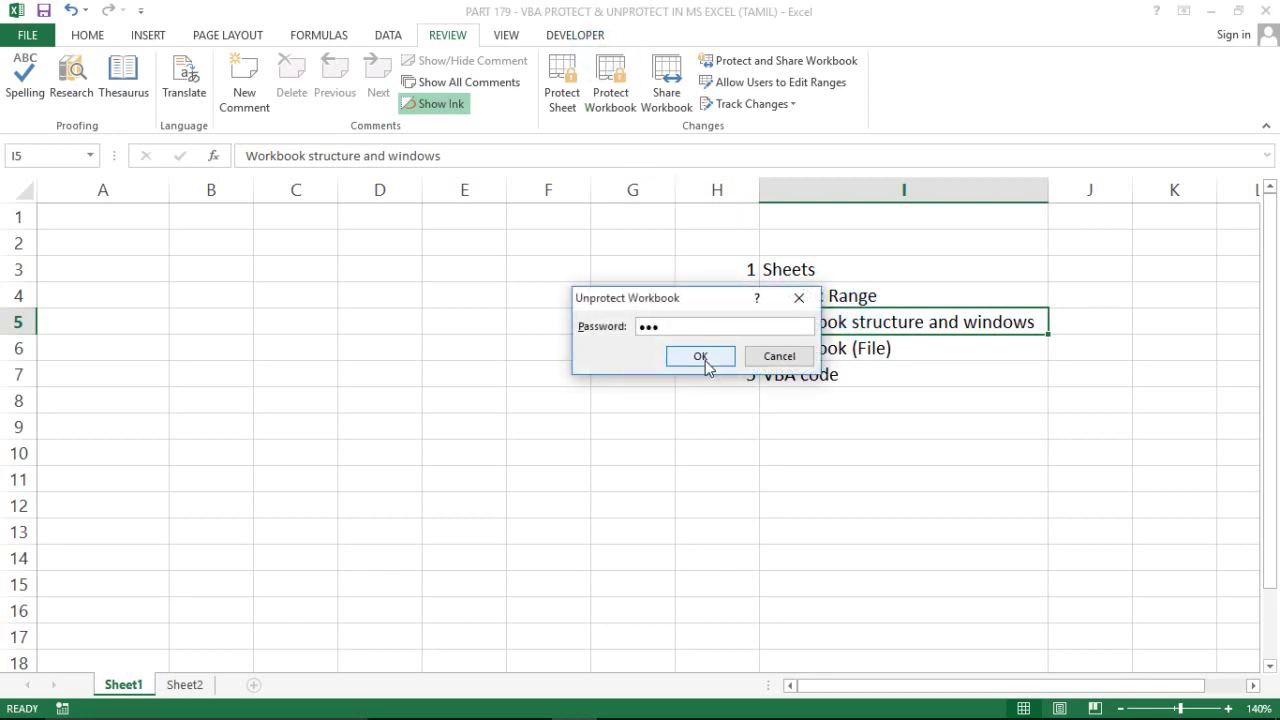
{"action": "left_click", "coordinate": [703, 358]}
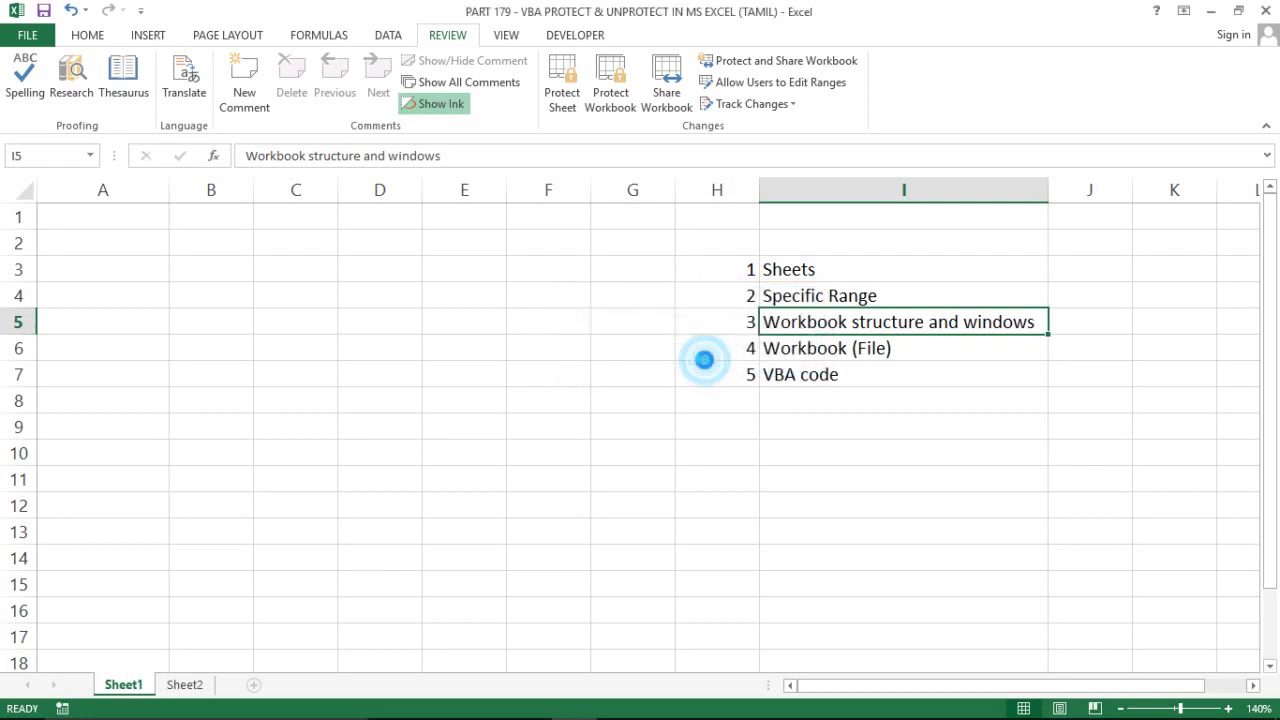
{"action": "left_click", "coordinate": [628, 322]}
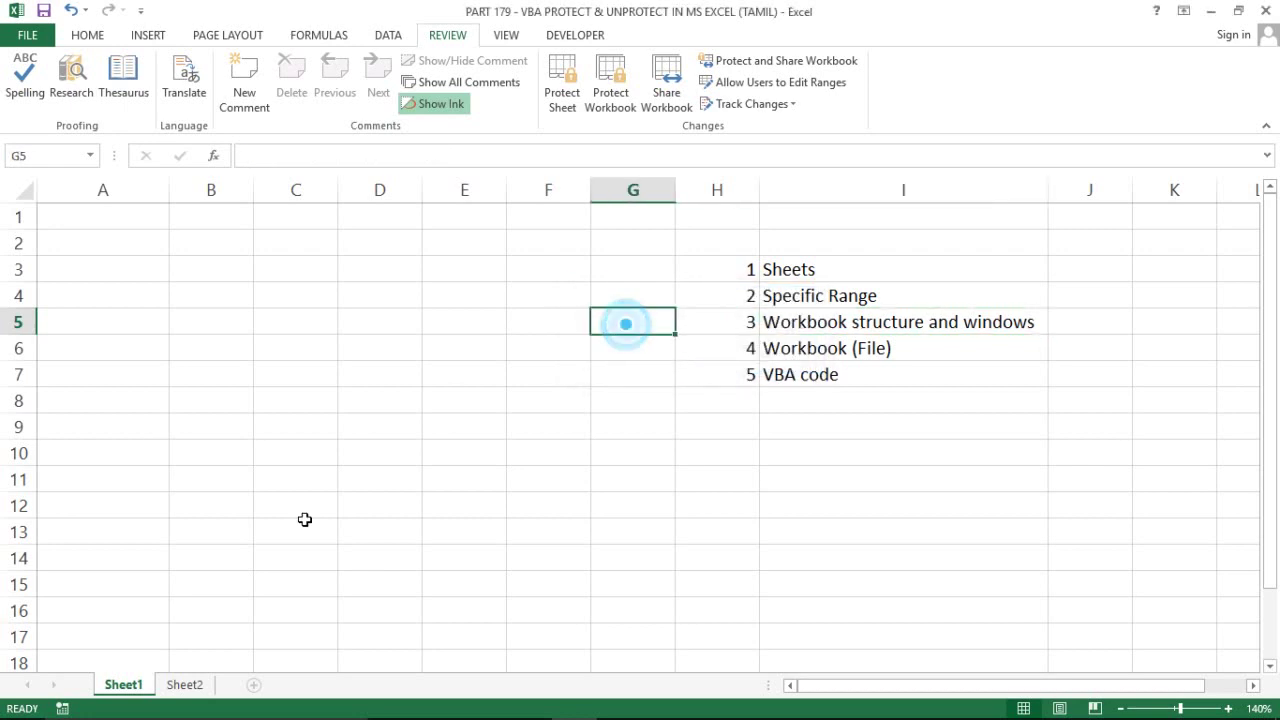
{"action": "right_click", "coordinate": [128, 686]}
{"action": "mouse_move", "coordinate": [140, 597]}
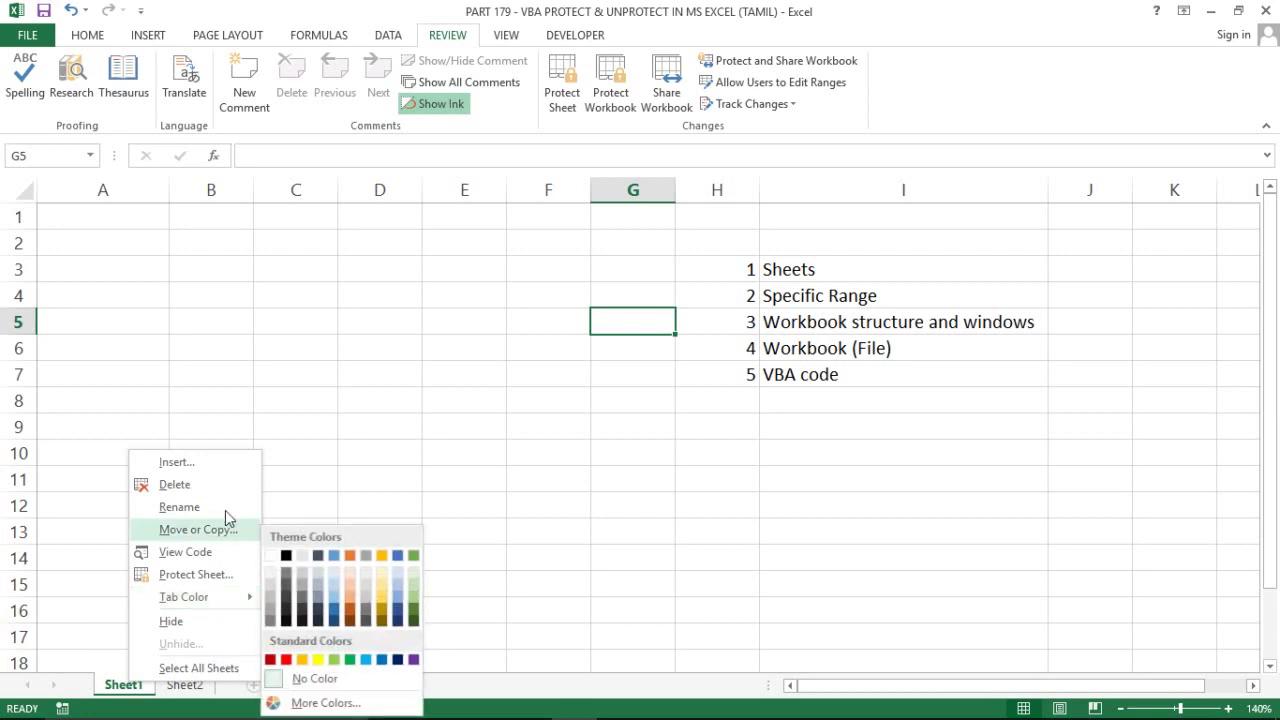
{"action": "left_click", "coordinate": [515, 432]}
{"action": "left_click", "coordinate": [775, 421]}
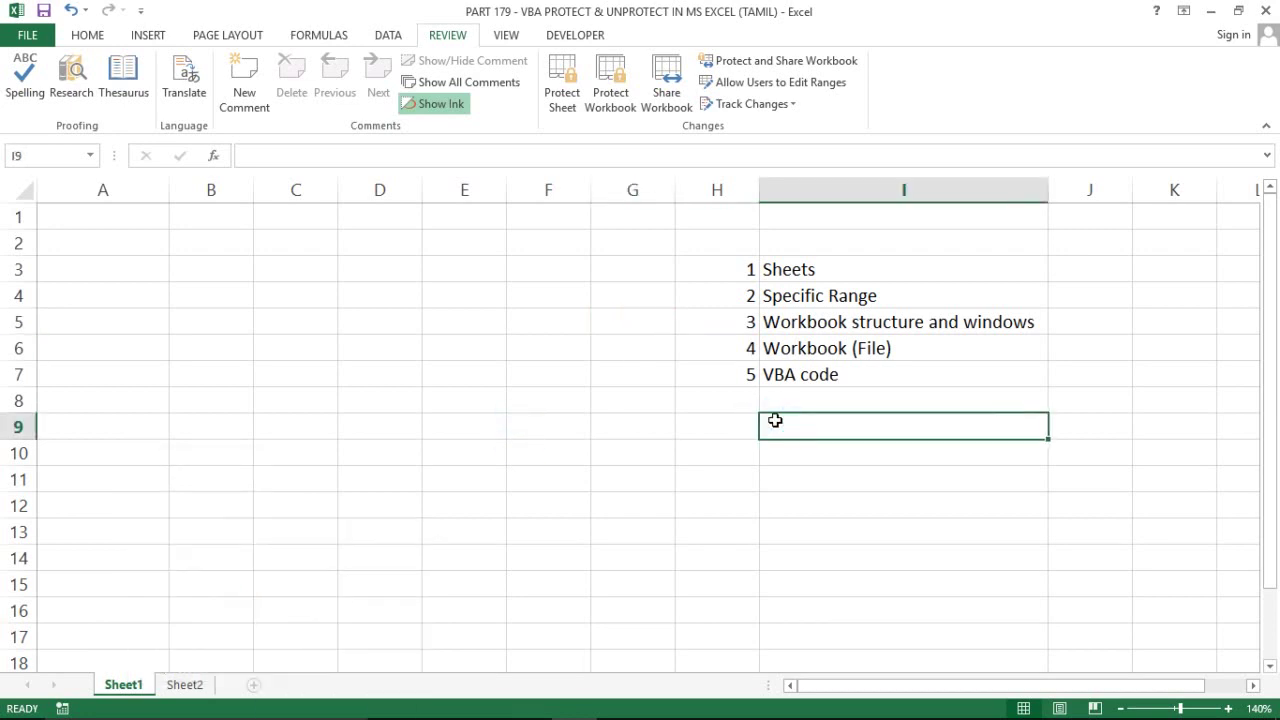
{"action": "left_click", "coordinate": [845, 348]}
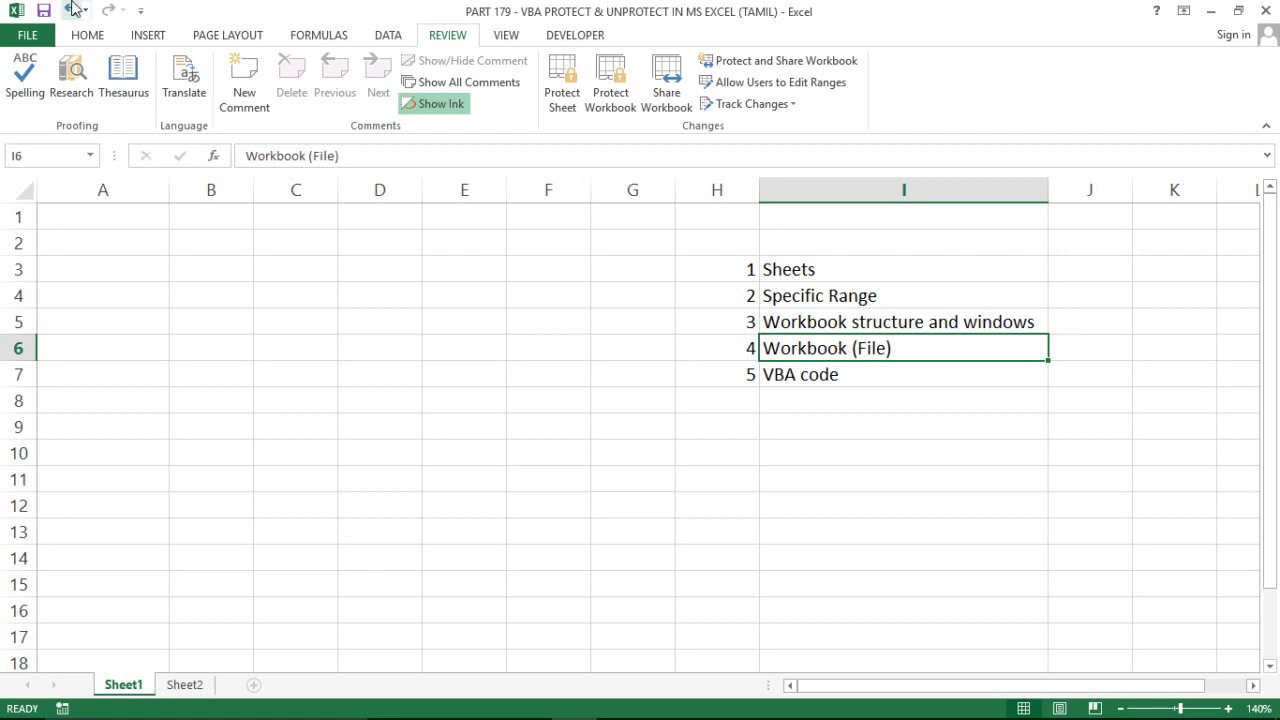
- Start Save As to the Desktop as a macro-enabled workbook and open Tools > General Options
{"action": "left_click", "coordinate": [28, 35]}
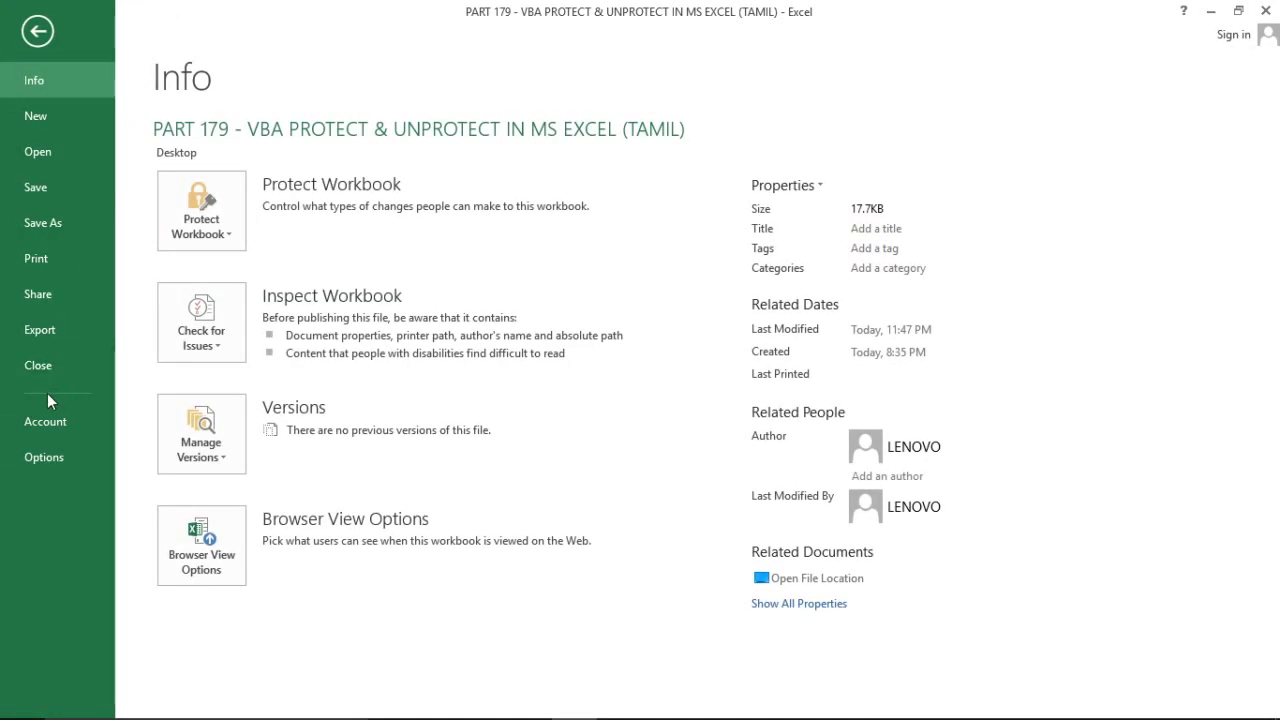
{"action": "left_click", "coordinate": [49, 230]}
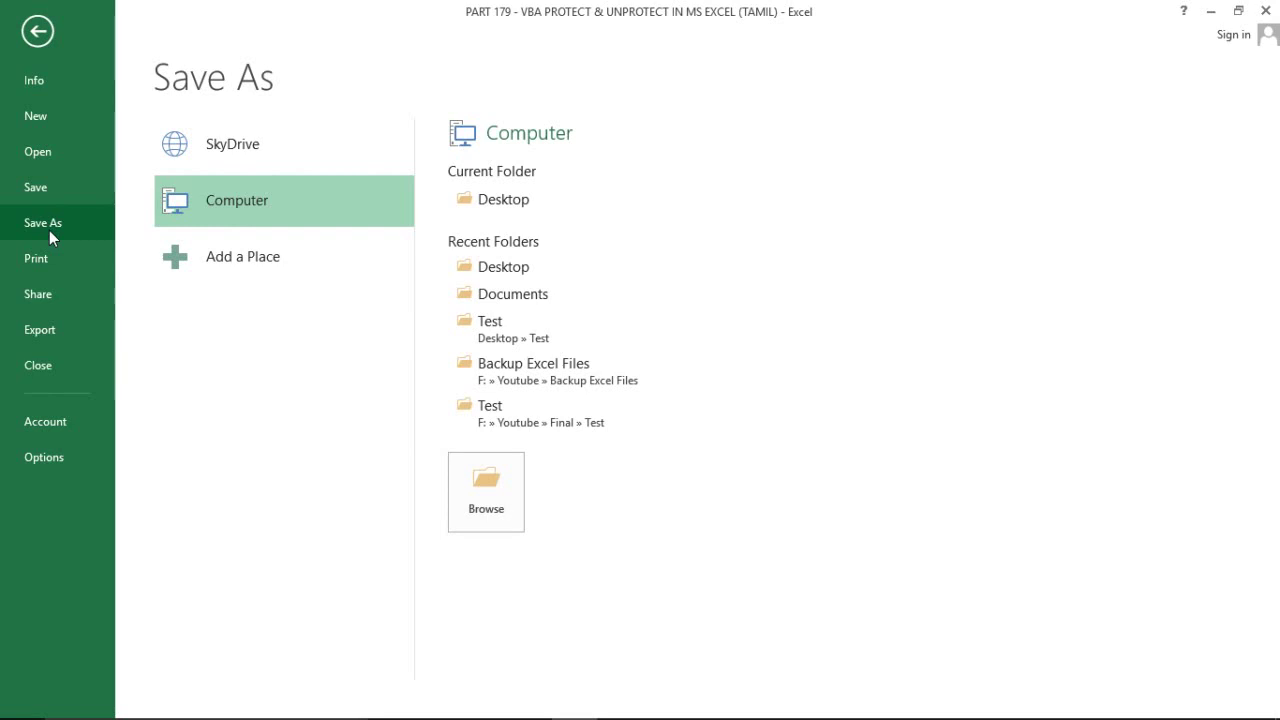
{"action": "left_click", "coordinate": [481, 493]}
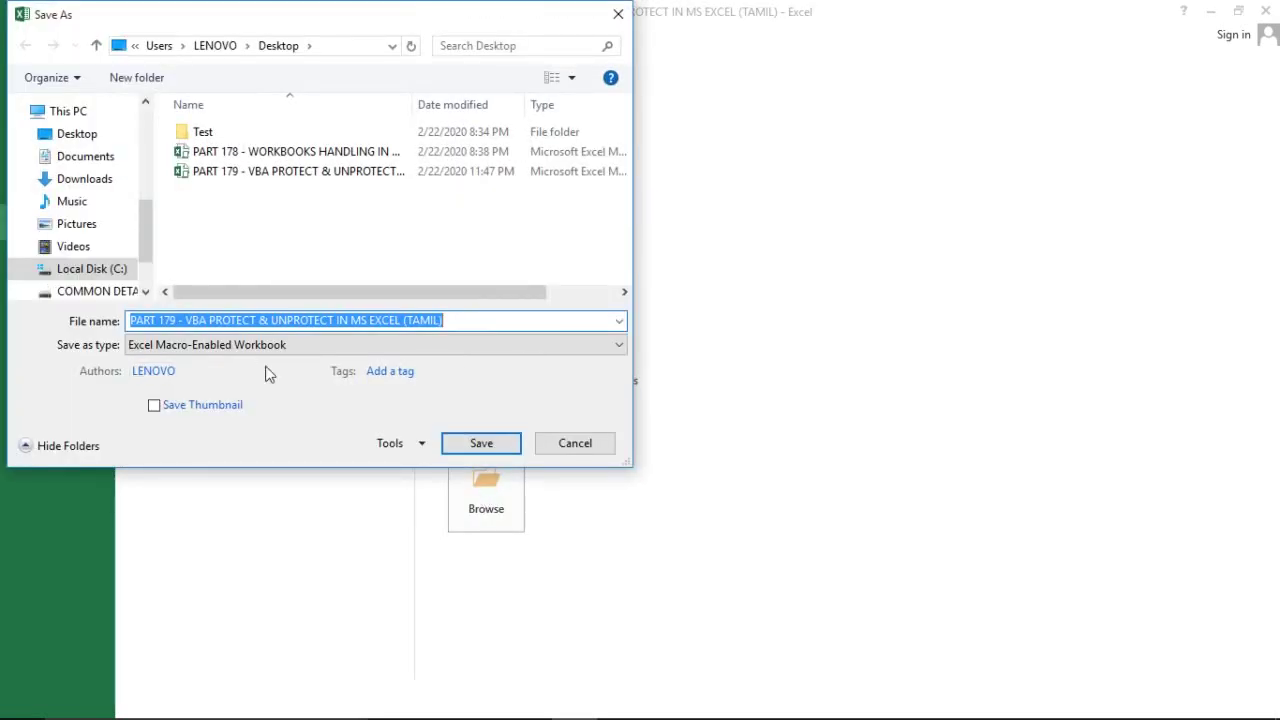
{"action": "left_click", "coordinate": [422, 444]}
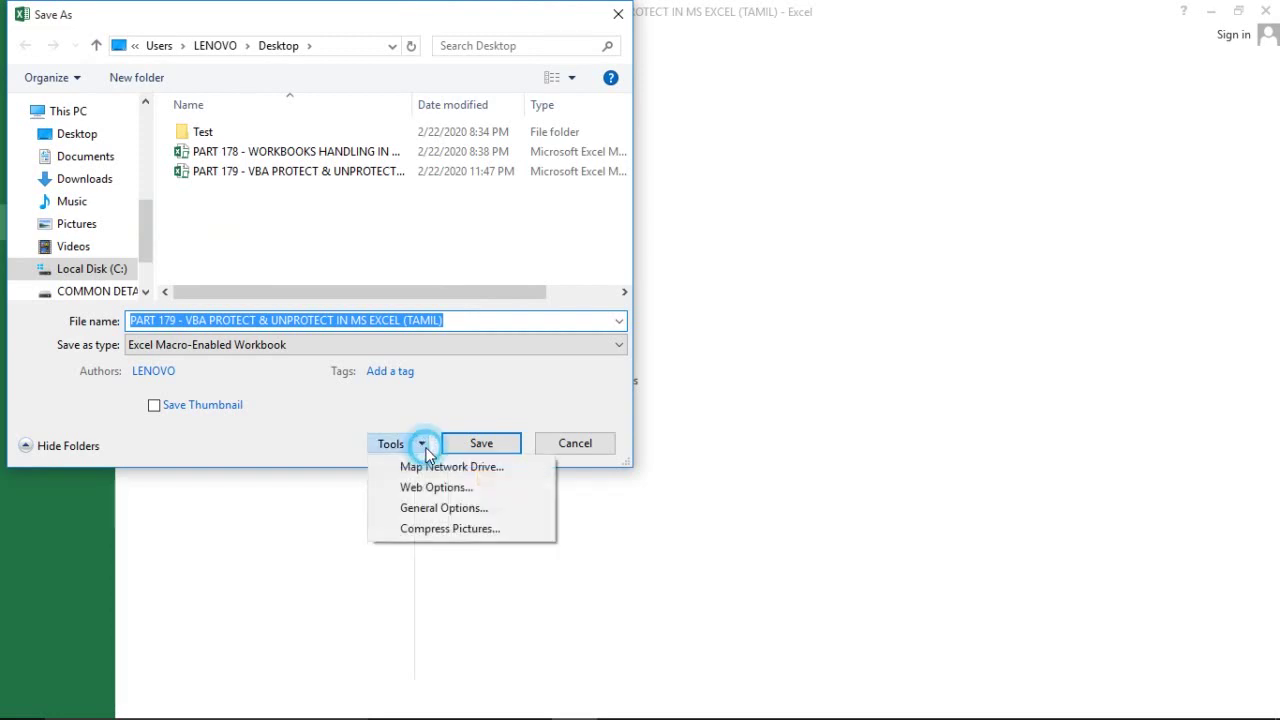
{"action": "left_click", "coordinate": [435, 511]}
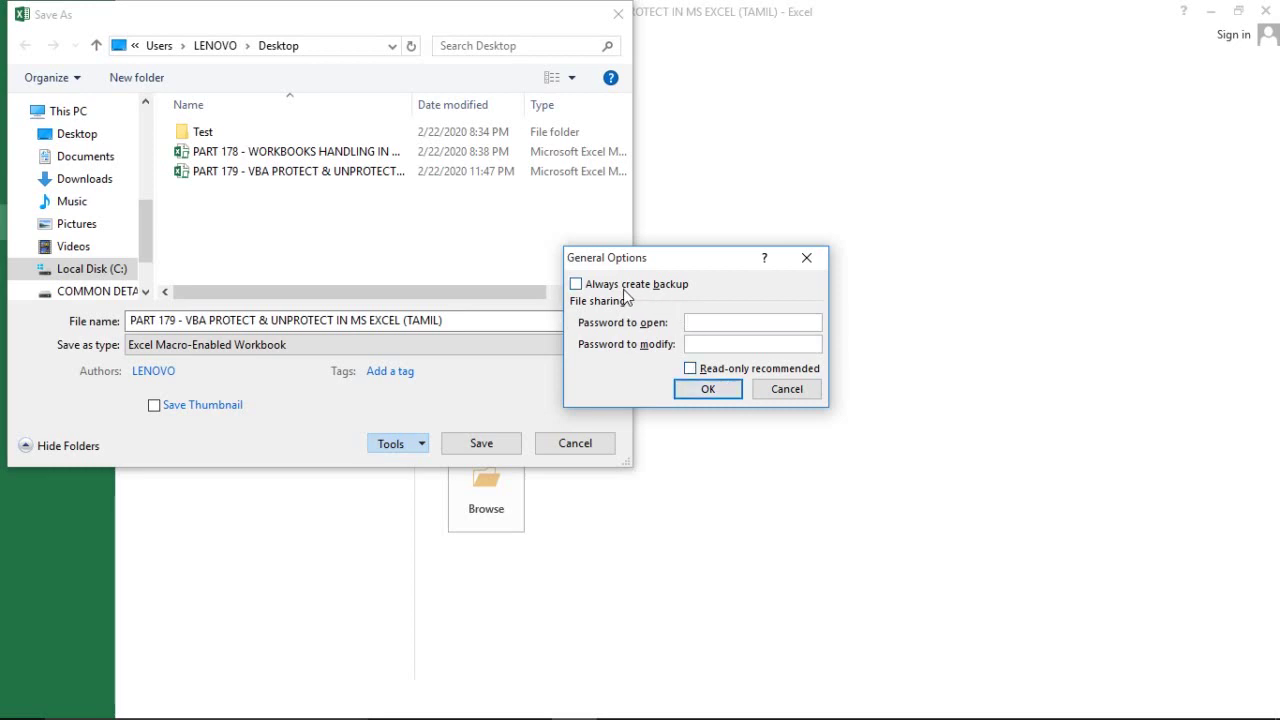
- In General Options, tick Always create backup, set open and modify passwords, and tick Read-only recommended
{"action": "left_click", "coordinate": [619, 289]}
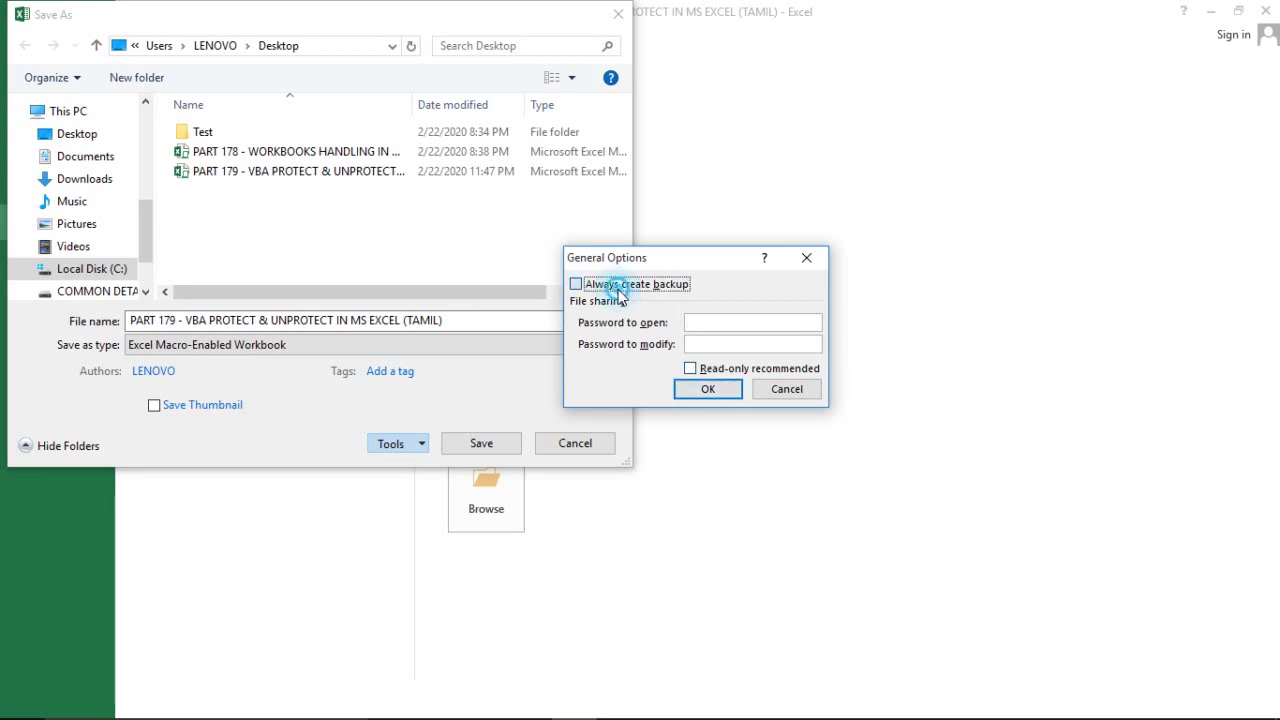
{"action": "left_click", "coordinate": [702, 320]}
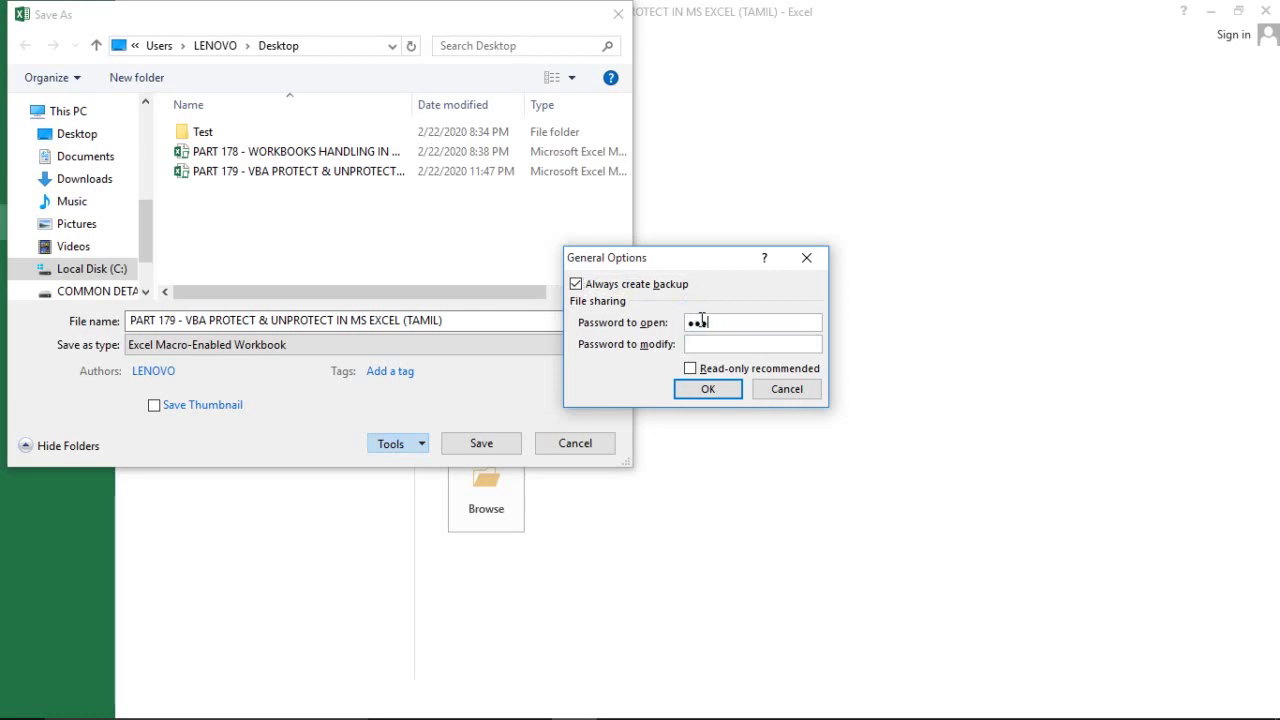
{"action": "left_click", "coordinate": [726, 346]}
{"action": "left_click", "coordinate": [709, 370]}
{"action": "left_click", "coordinate": [467, 322]}
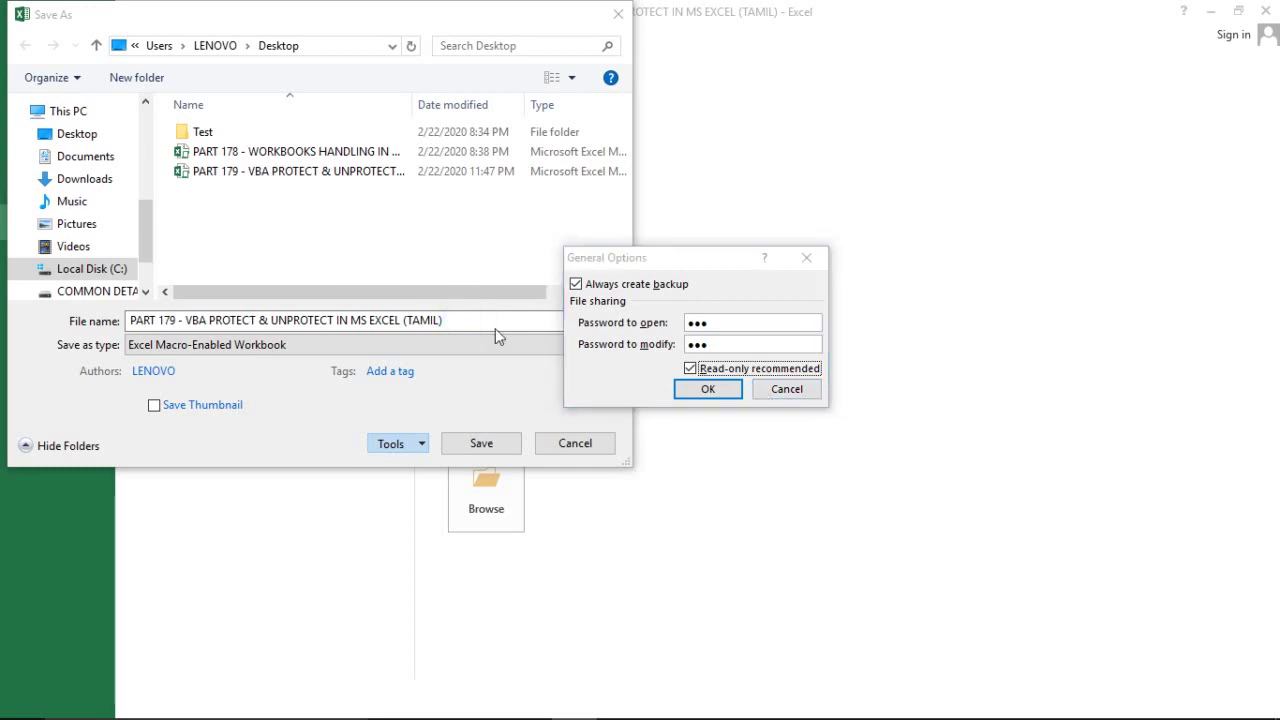
{"action": "left_click", "coordinate": [727, 396]}
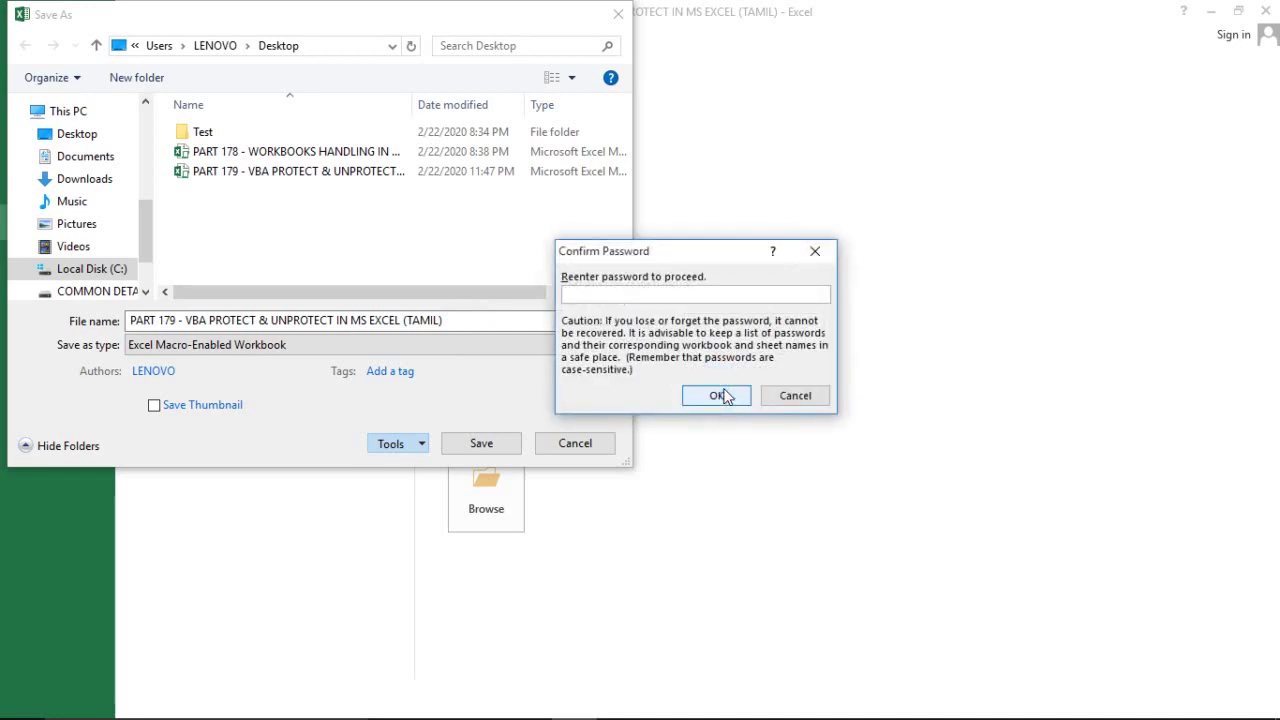
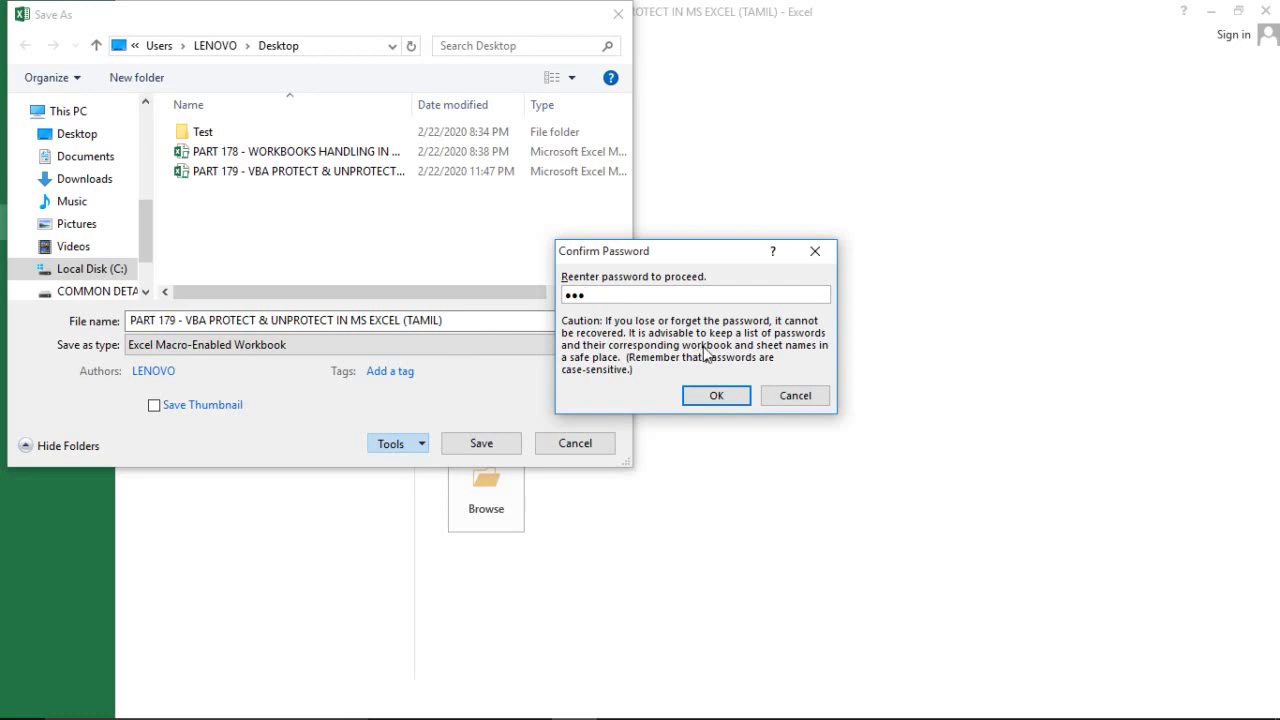
- Re-enter both passwords to confirm them, append ---NEW to the file name, and save the copy
{"action": "left_click", "coordinate": [695, 395]}
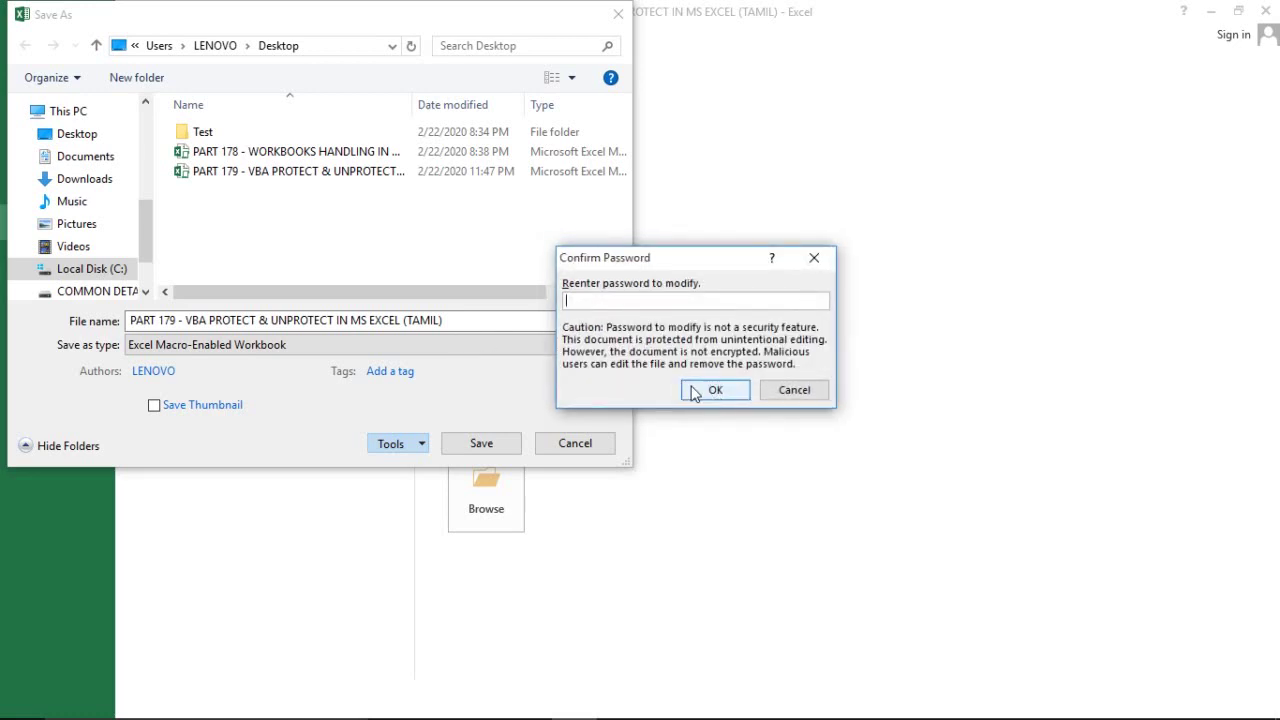
{"action": "left_click", "coordinate": [772, 396]}
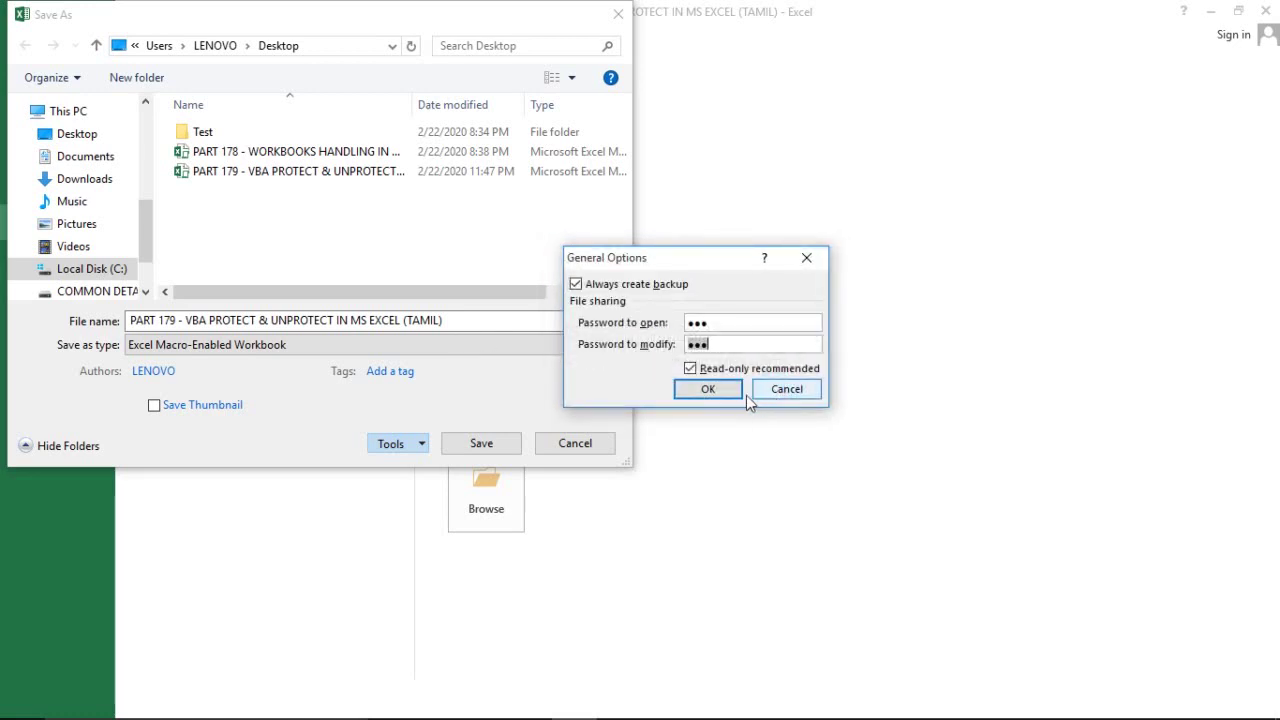
{"action": "left_click", "coordinate": [720, 393]}
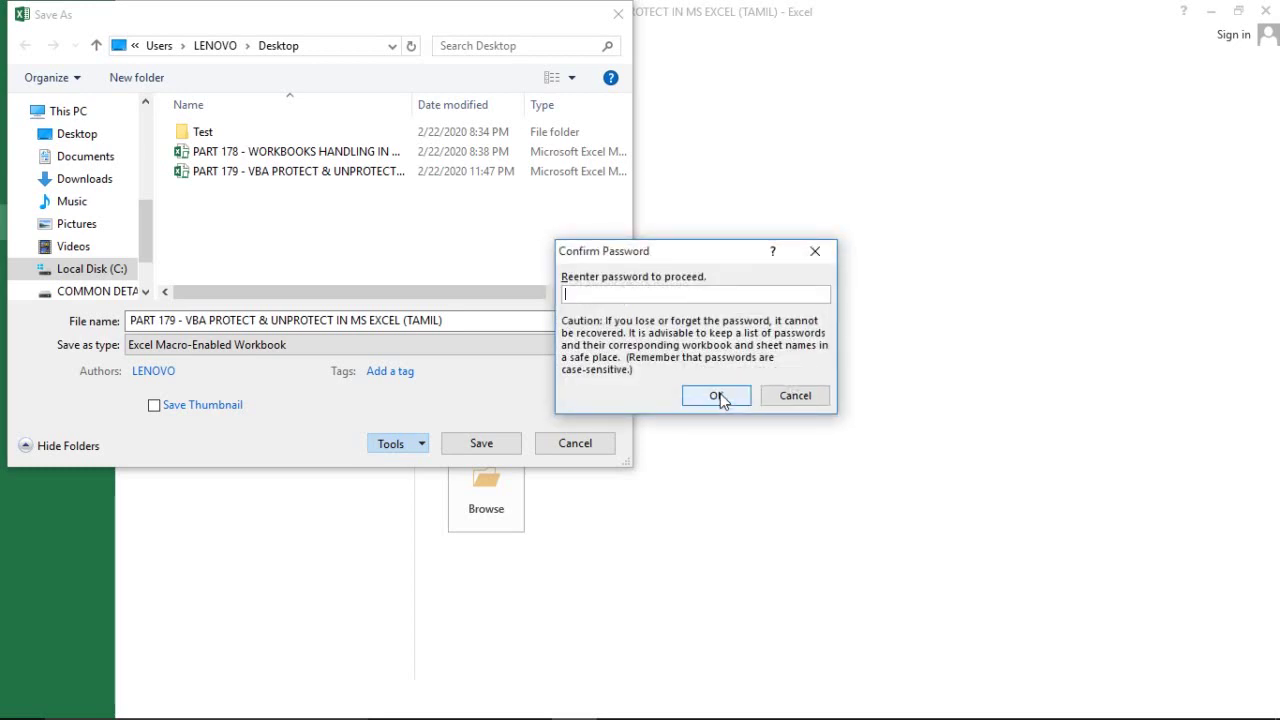
{"action": "type", "text": "1"}
{"action": "left_click", "coordinate": [716, 396]}
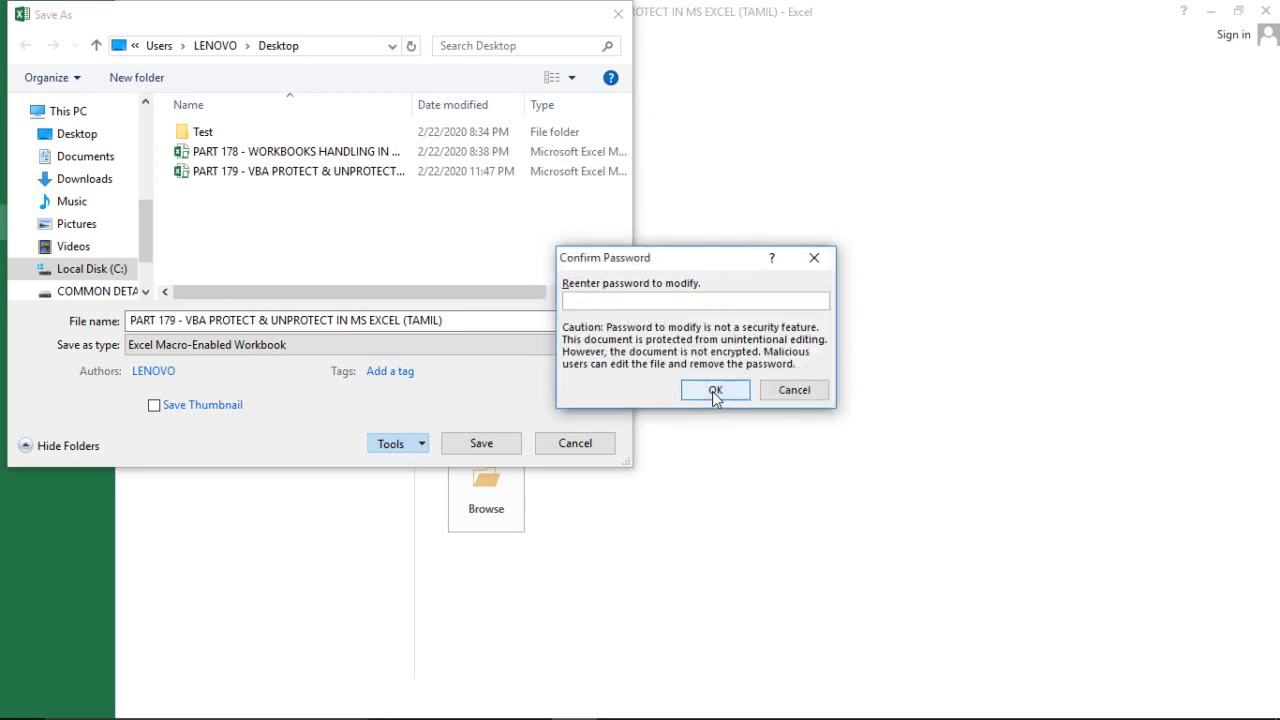
{"action": "left_click", "coordinate": [714, 392]}
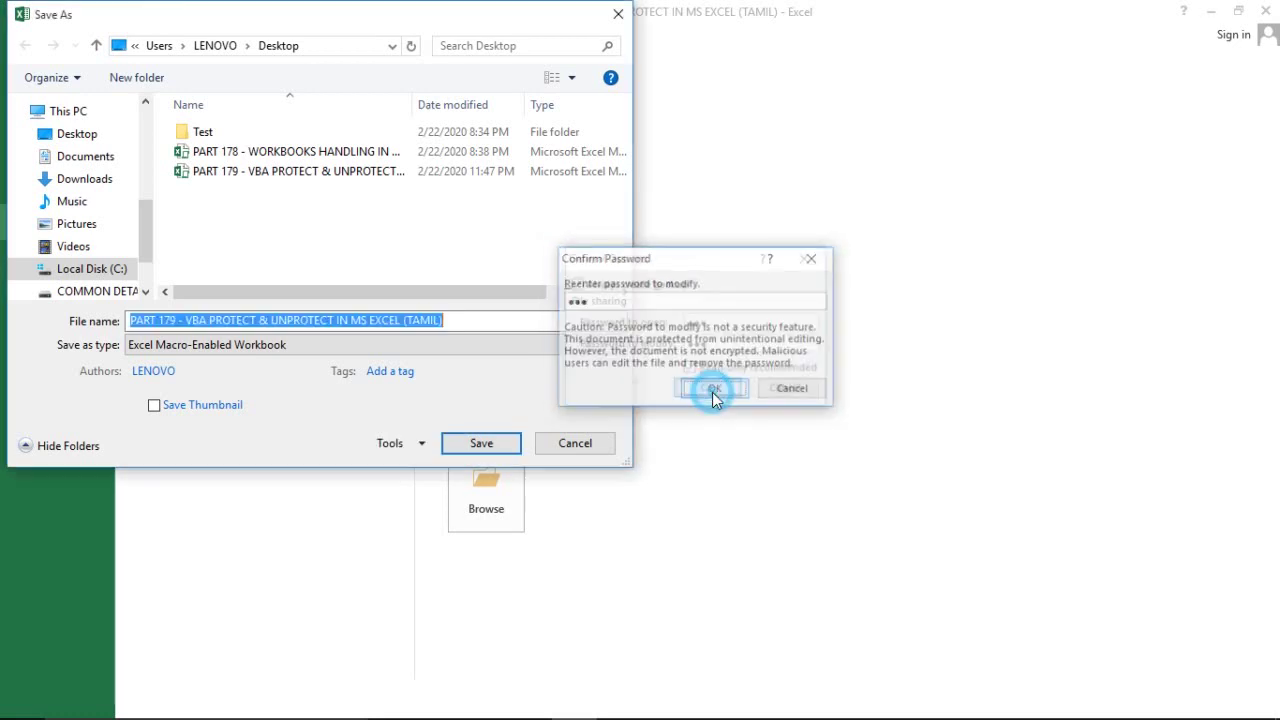
{"action": "left_click", "coordinate": [477, 324]}
{"action": "type", "text": "---NEW"}
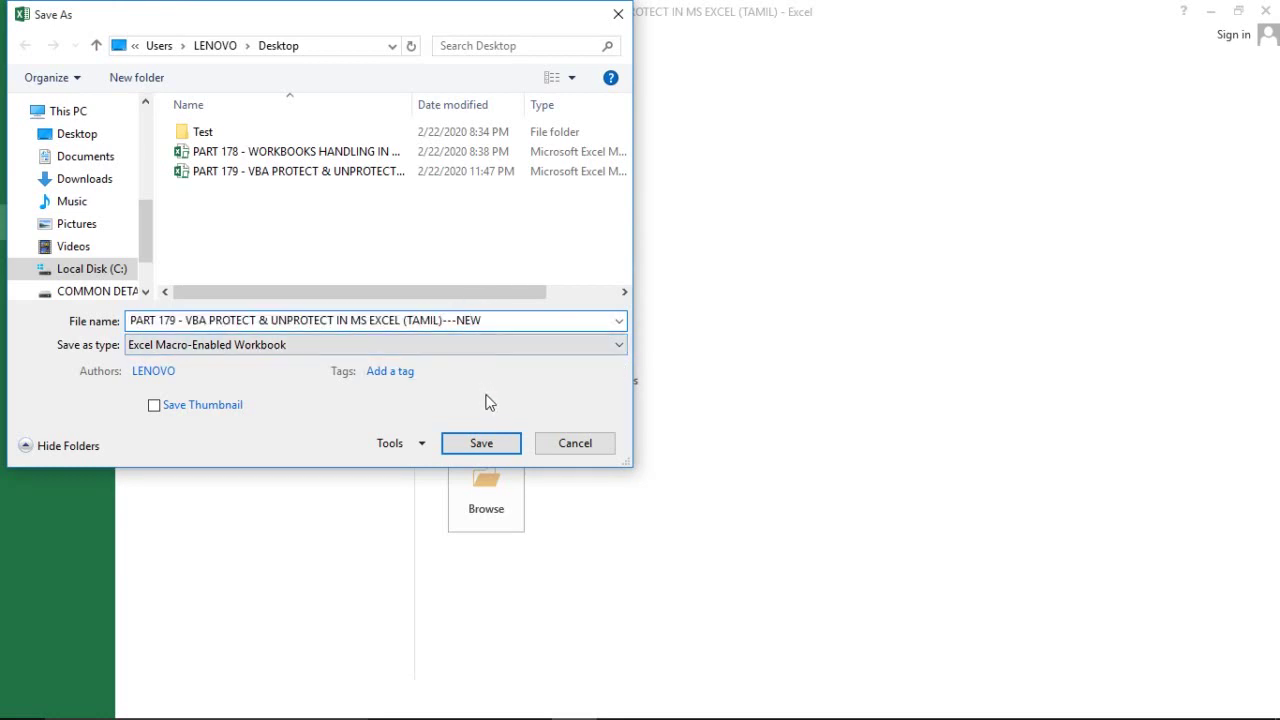
{"action": "left_click", "coordinate": [478, 450]}
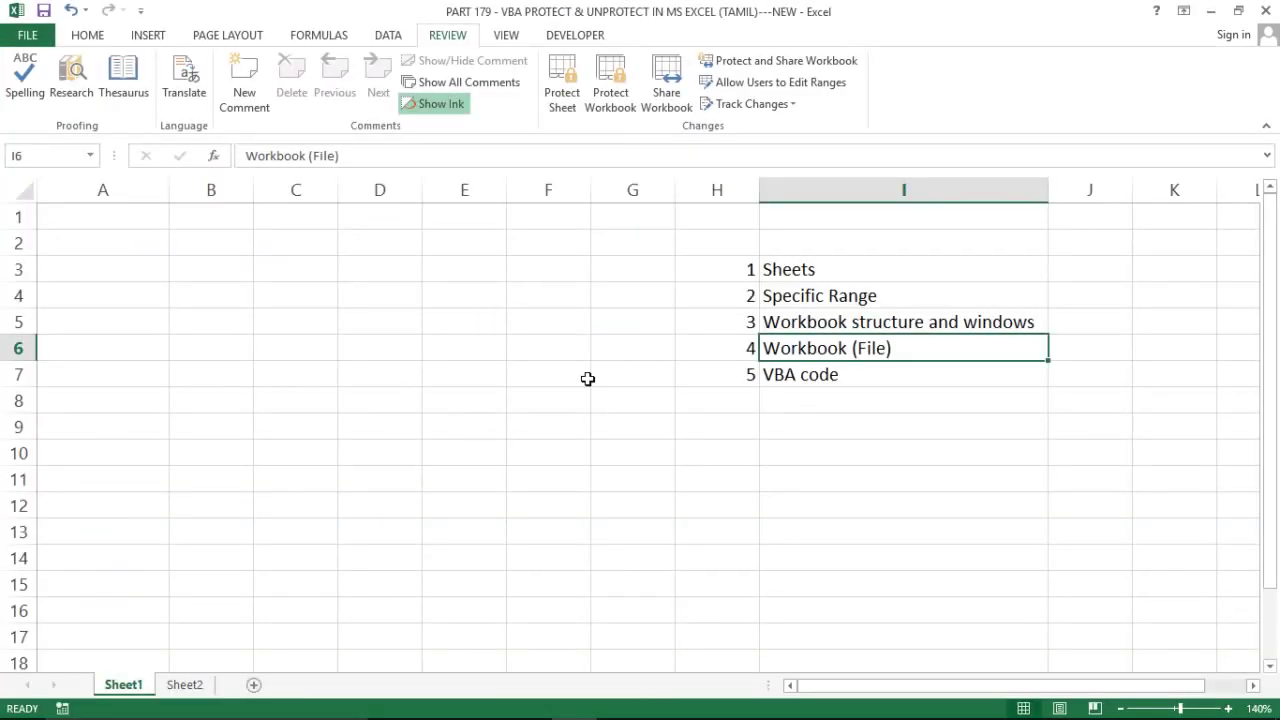
- Close Excel, move the PART 179 icon aside on the desktop, and open the backup copy
{"action": "left_click", "coordinate": [586, 378]}
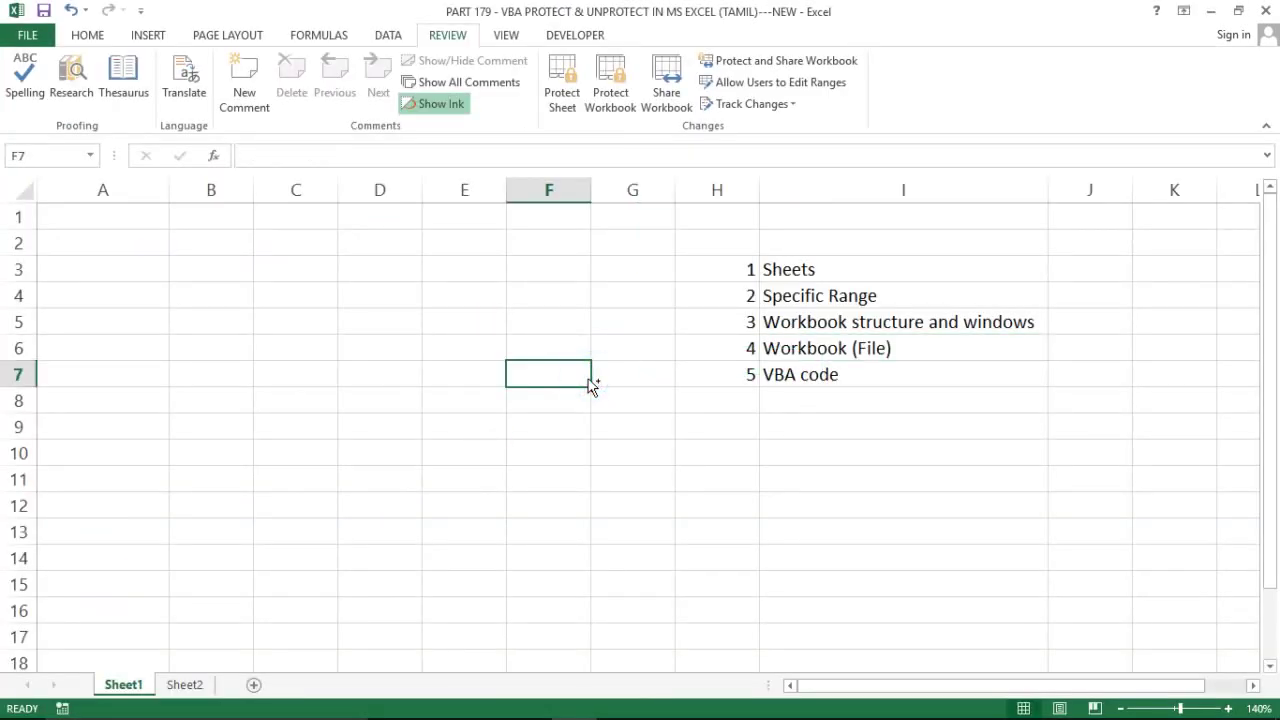
{"action": "left_click", "coordinate": [1267, 17]}
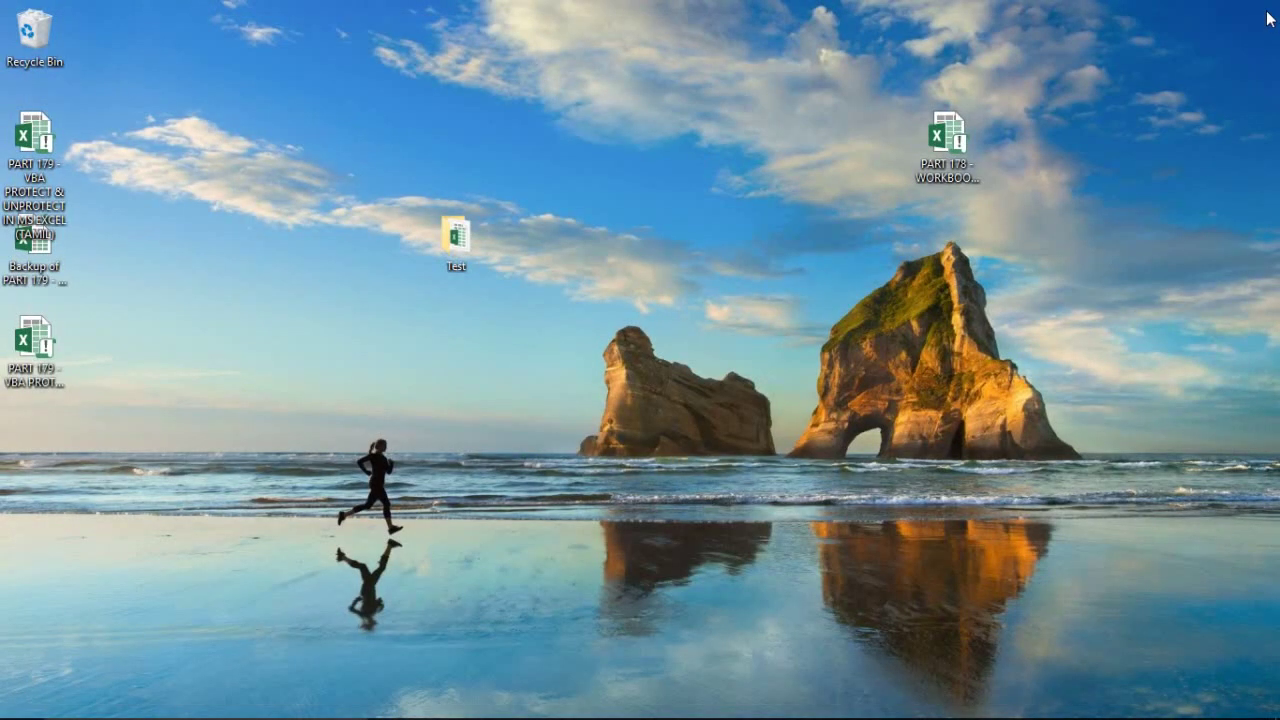
{"action": "mouse_move", "coordinate": [27, 155]}
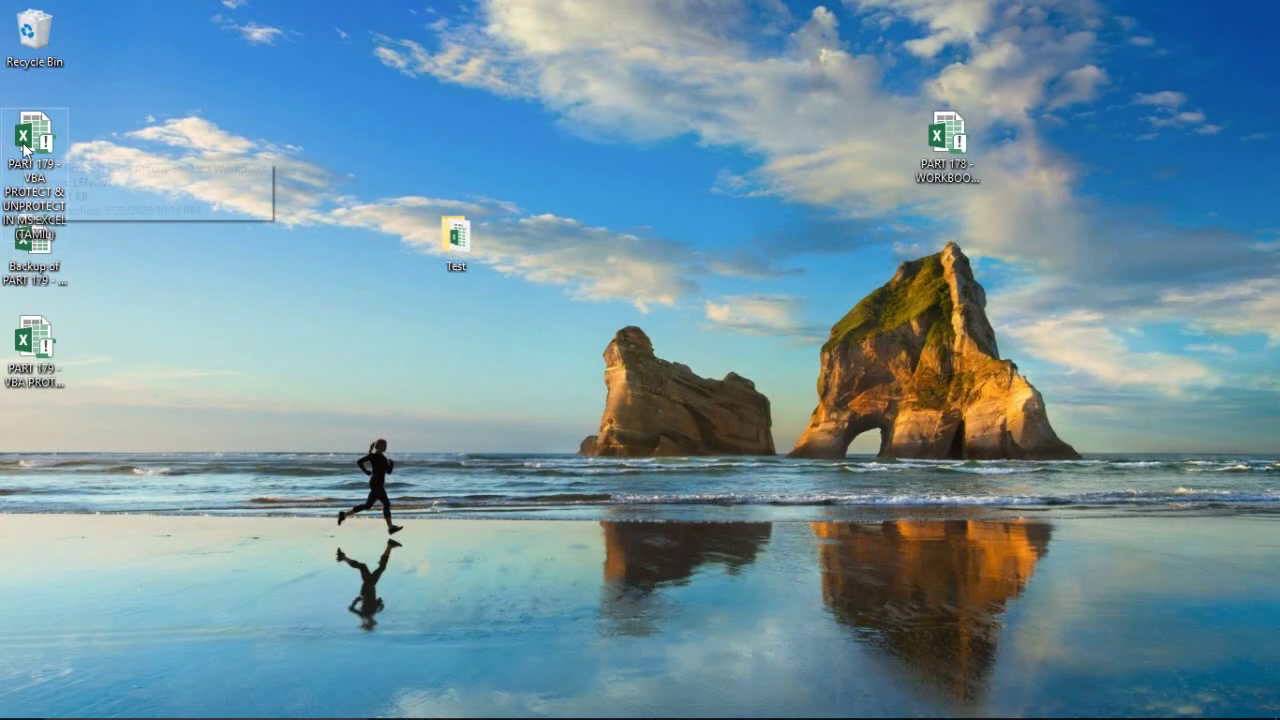
{"action": "left_click_drag", "start_coordinate": [27, 155], "coordinate": [169, 155]}
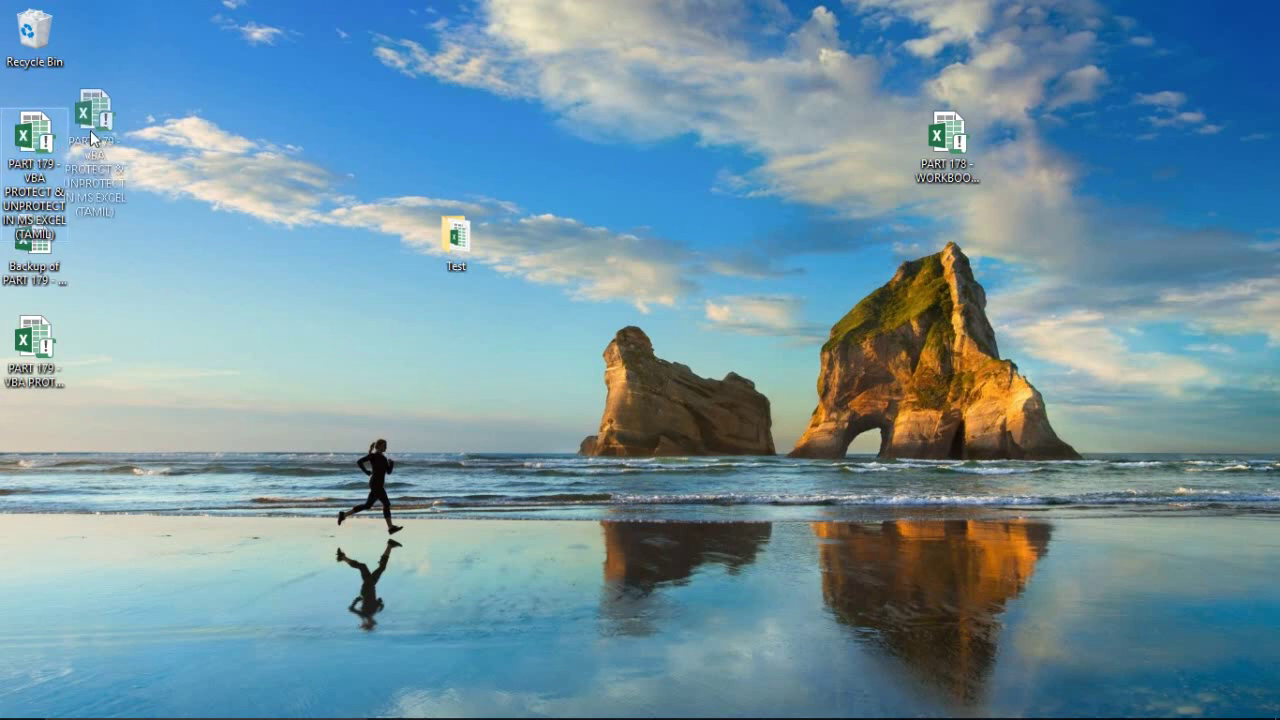
{"action": "mouse_move", "coordinate": [33, 268]}
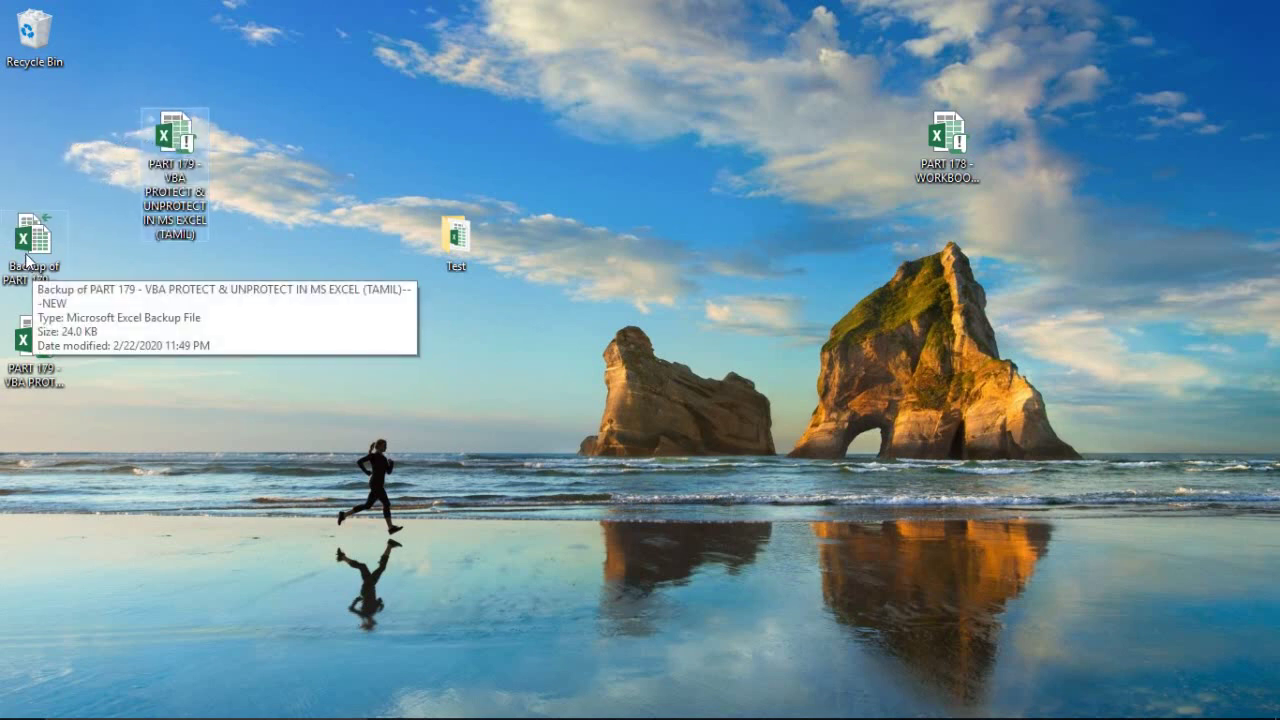
{"action": "double_click", "coordinate": [29, 258]}
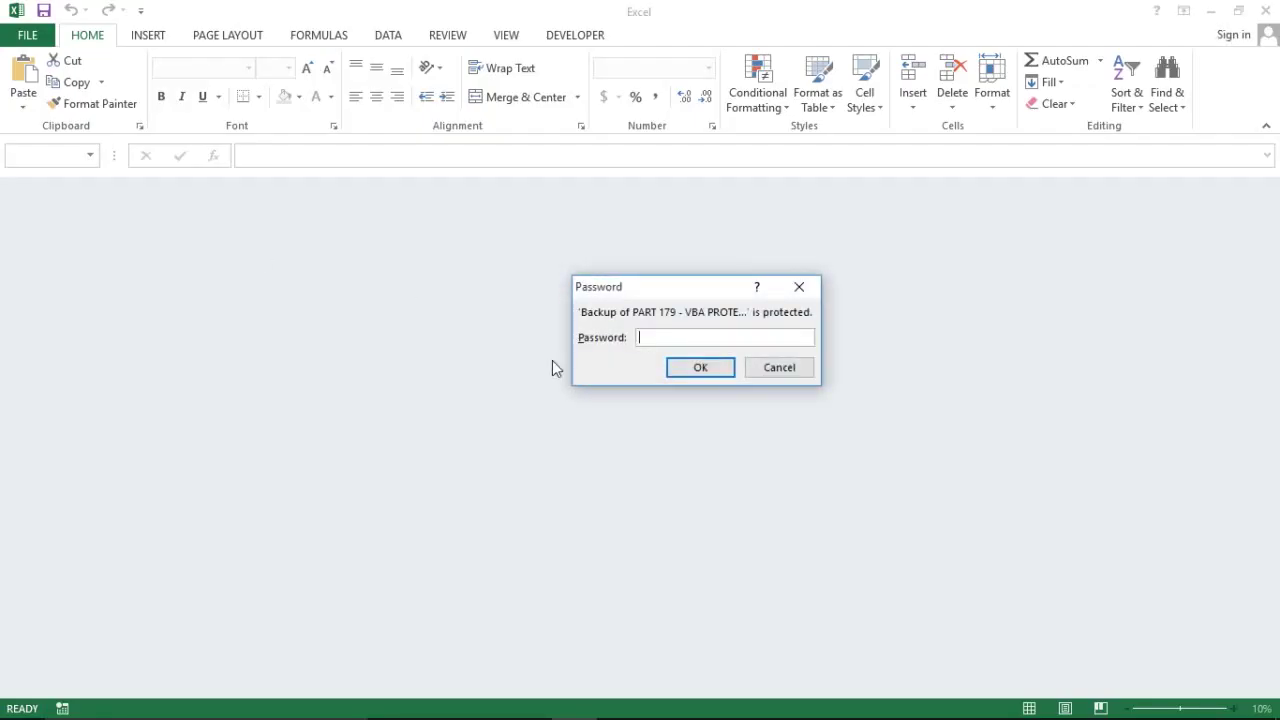
- Enter the open and write passwords, open the backup with editing allowed, then close it
{"action": "left_click", "coordinate": [700, 344]}
{"action": "key", "text": "Return"}
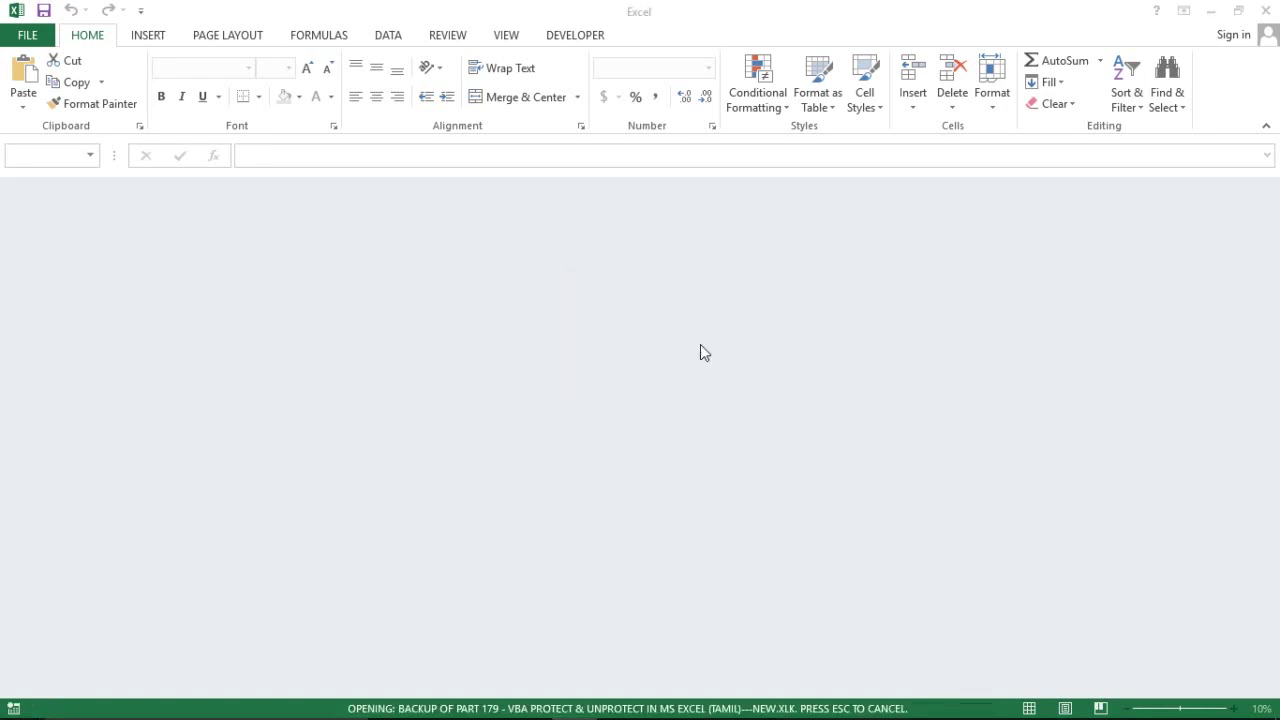
{"action": "left_click", "coordinate": [565, 418]}
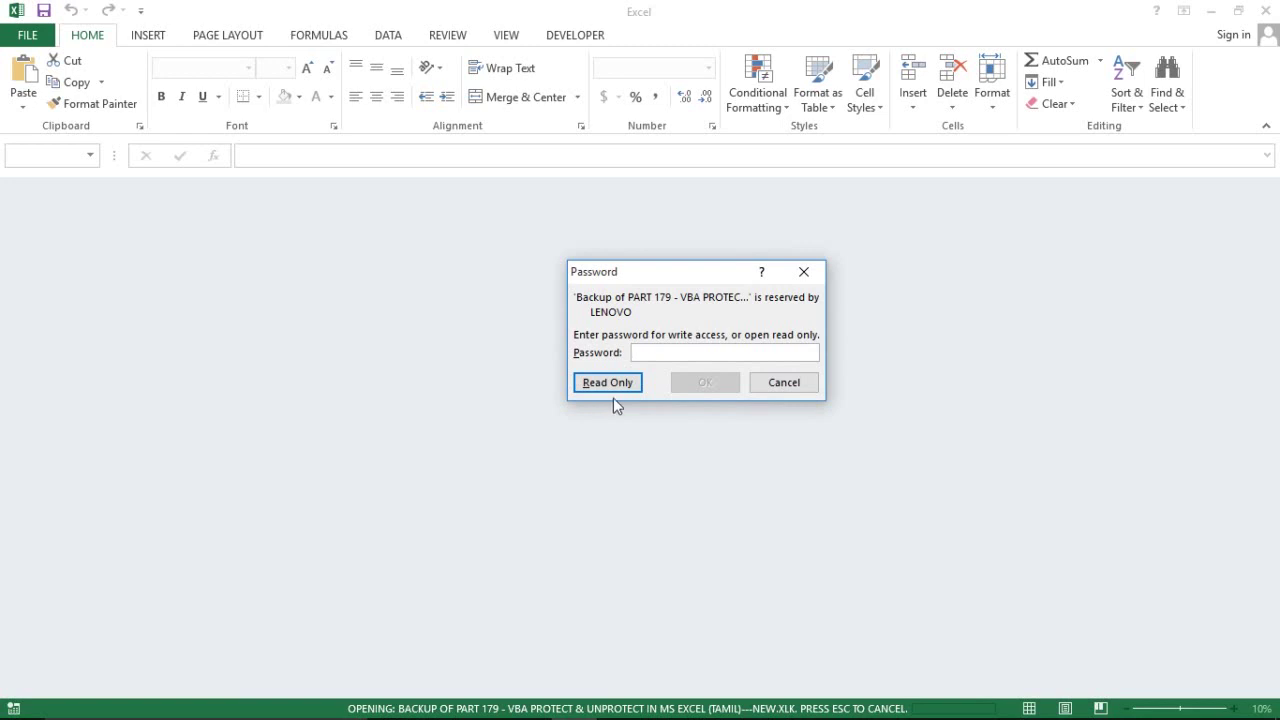
{"action": "left_click", "coordinate": [680, 380]}
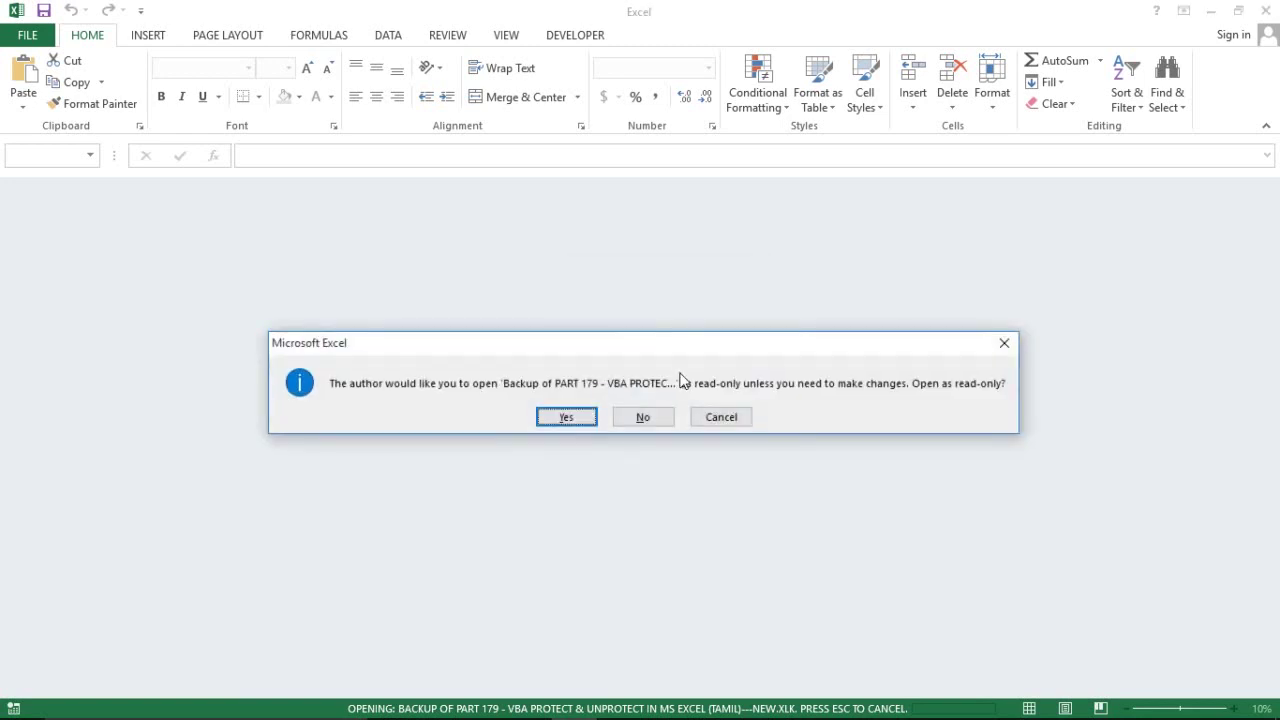
{"action": "left_click", "coordinate": [623, 420]}
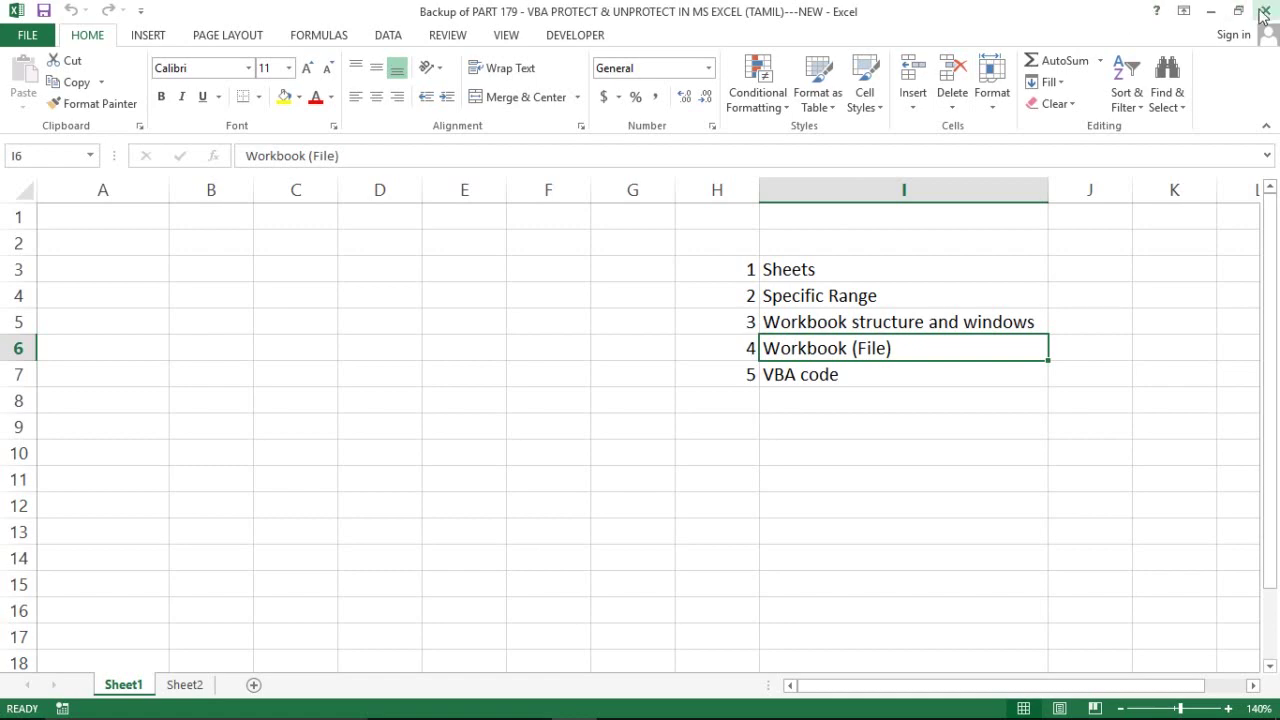
{"action": "left_click", "coordinate": [1263, 12]}
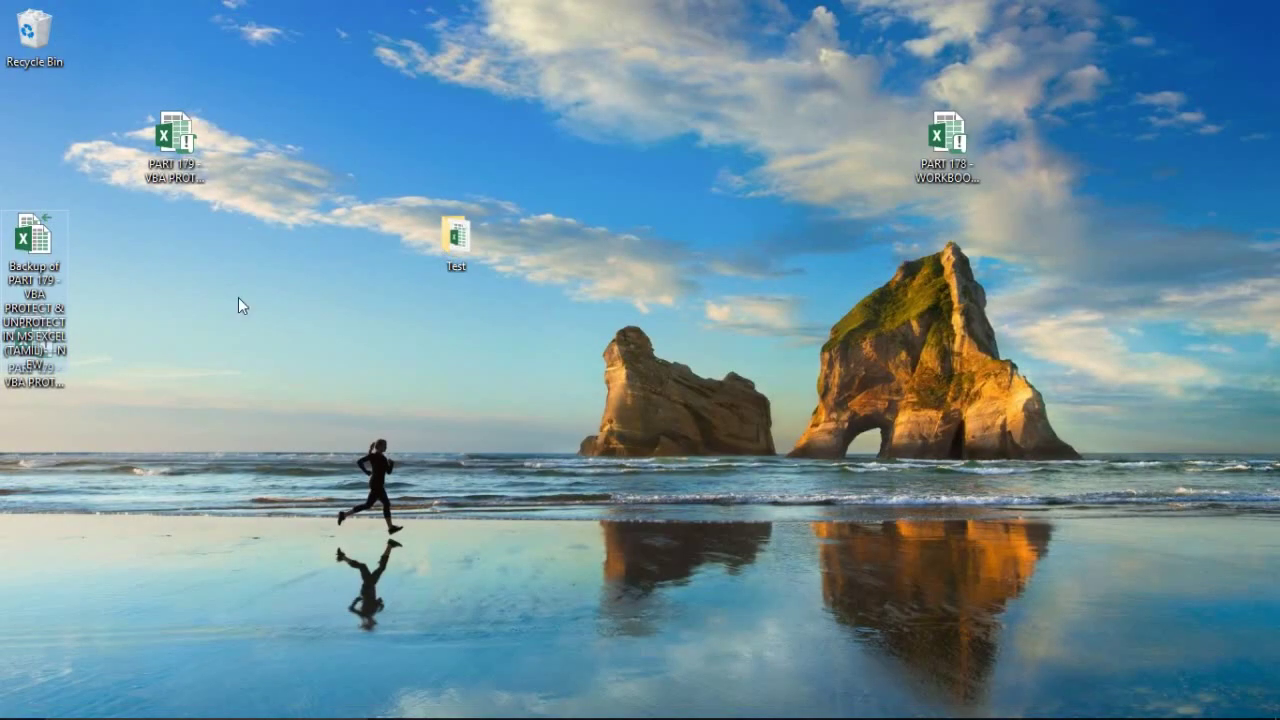
- Delete the backup copy and the extra workbook copy from the desktop
{"action": "left_click", "coordinate": [167, 172]}
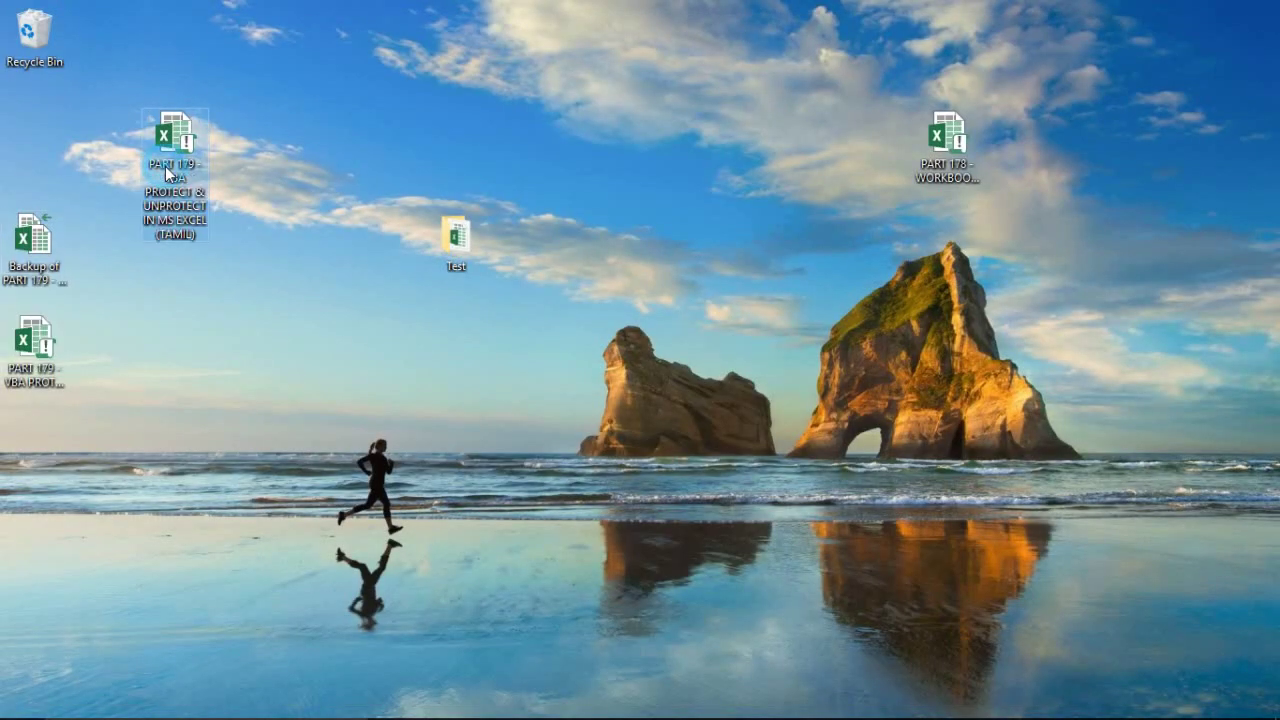
{"action": "left_click", "coordinate": [33, 267]}
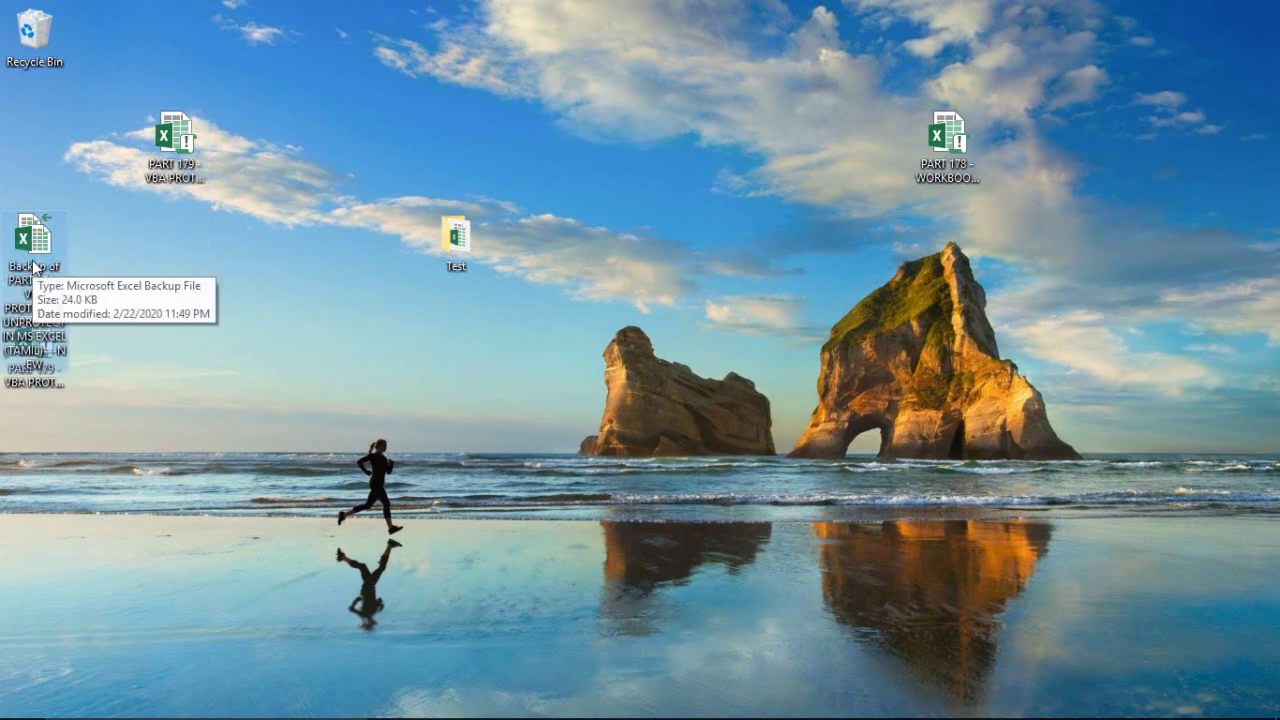
{"action": "key", "text": "Delete"}
{"action": "left_click", "coordinate": [30, 342]}
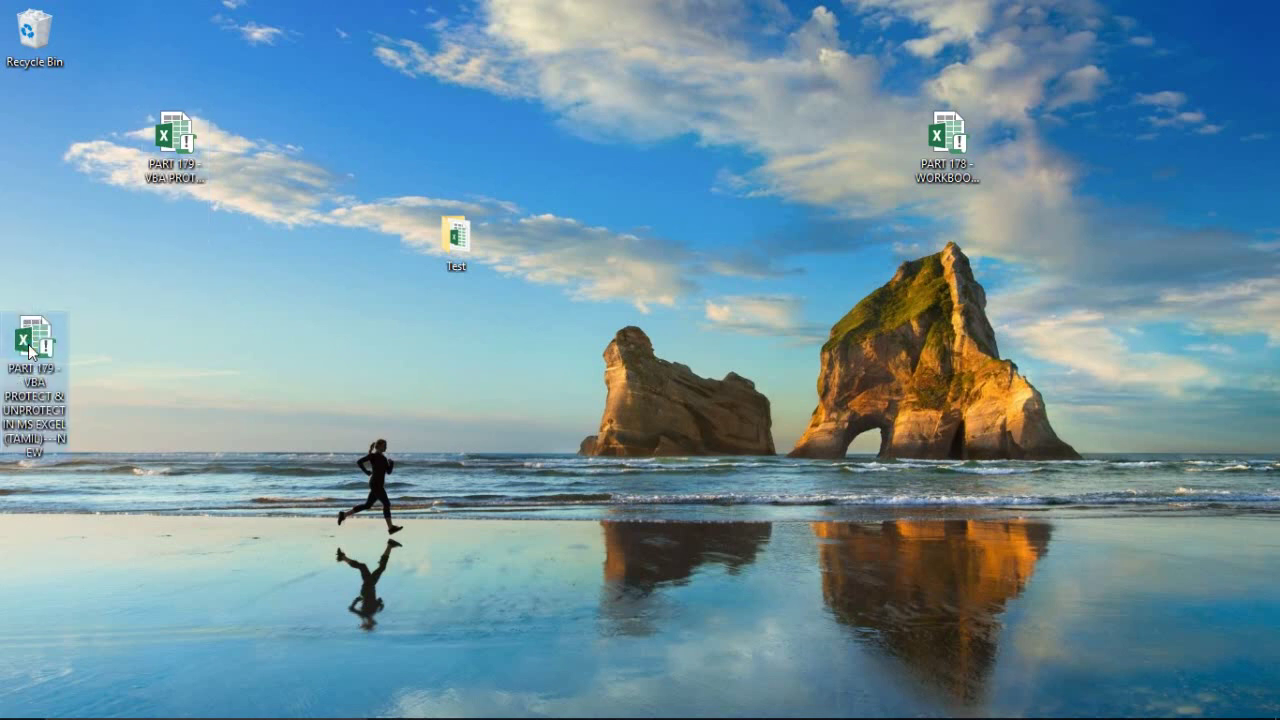
{"action": "key", "text": "Delete"}
- Reopen the original PART 179 workbook, select I7, and open its VBA code from Developer
{"action": "double_click", "coordinate": [192, 132]}
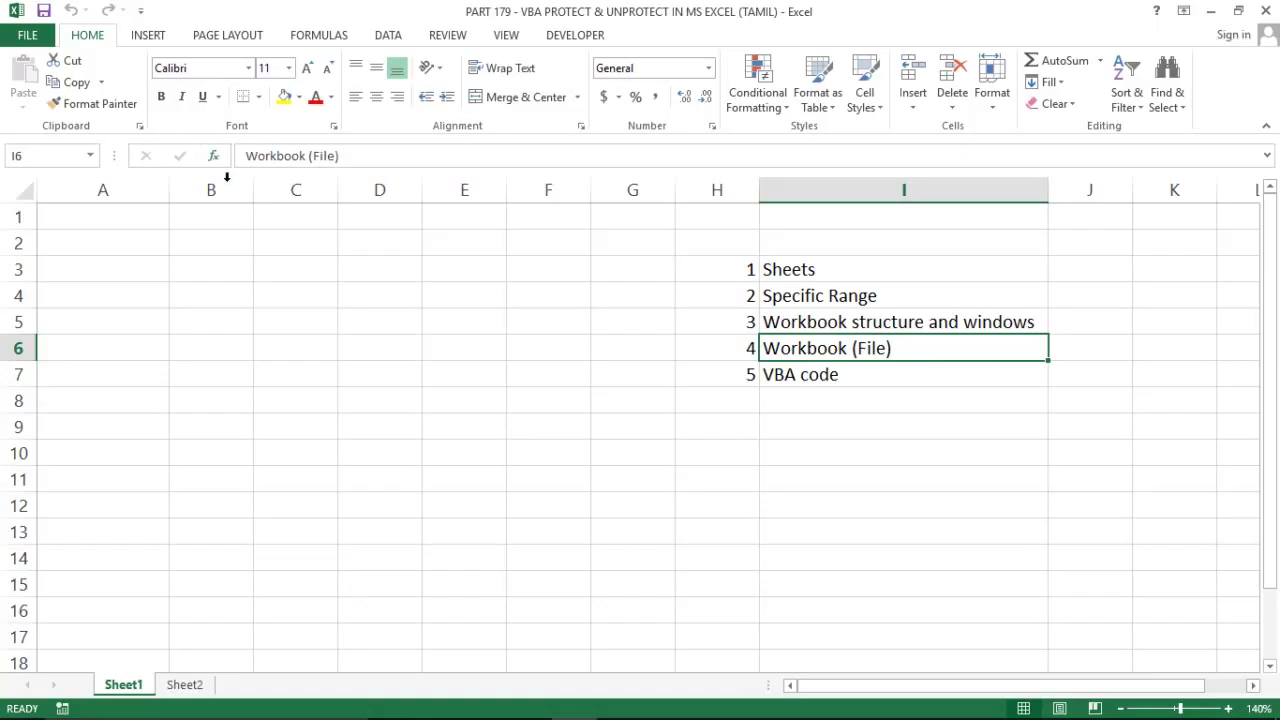
{"action": "left_click", "coordinate": [800, 375]}
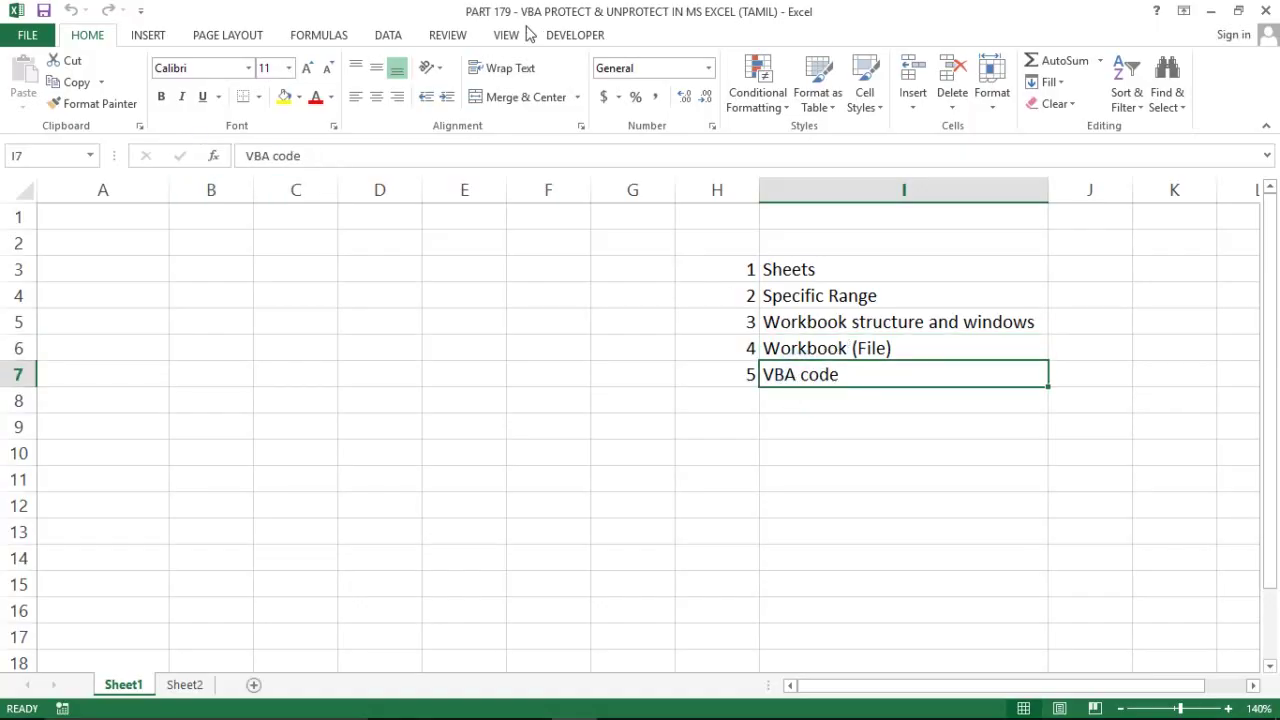
{"action": "left_click", "coordinate": [565, 36]}
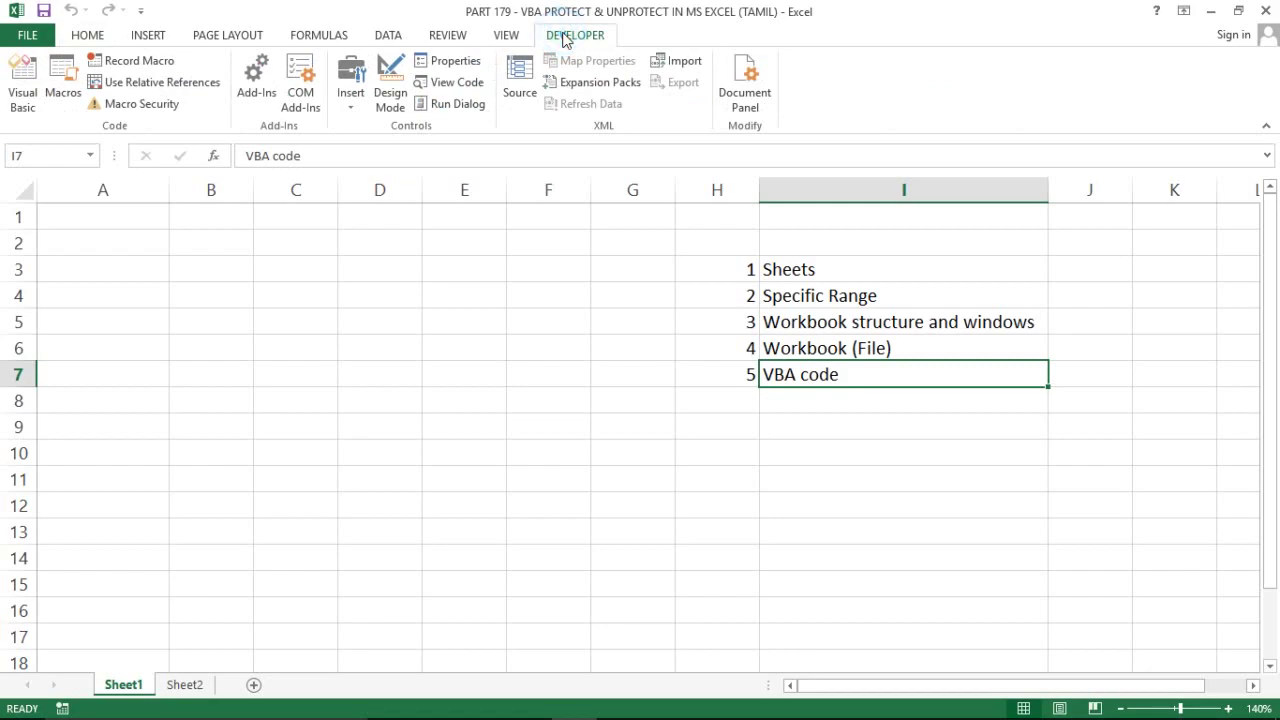
{"action": "left_click", "coordinate": [22, 85]}
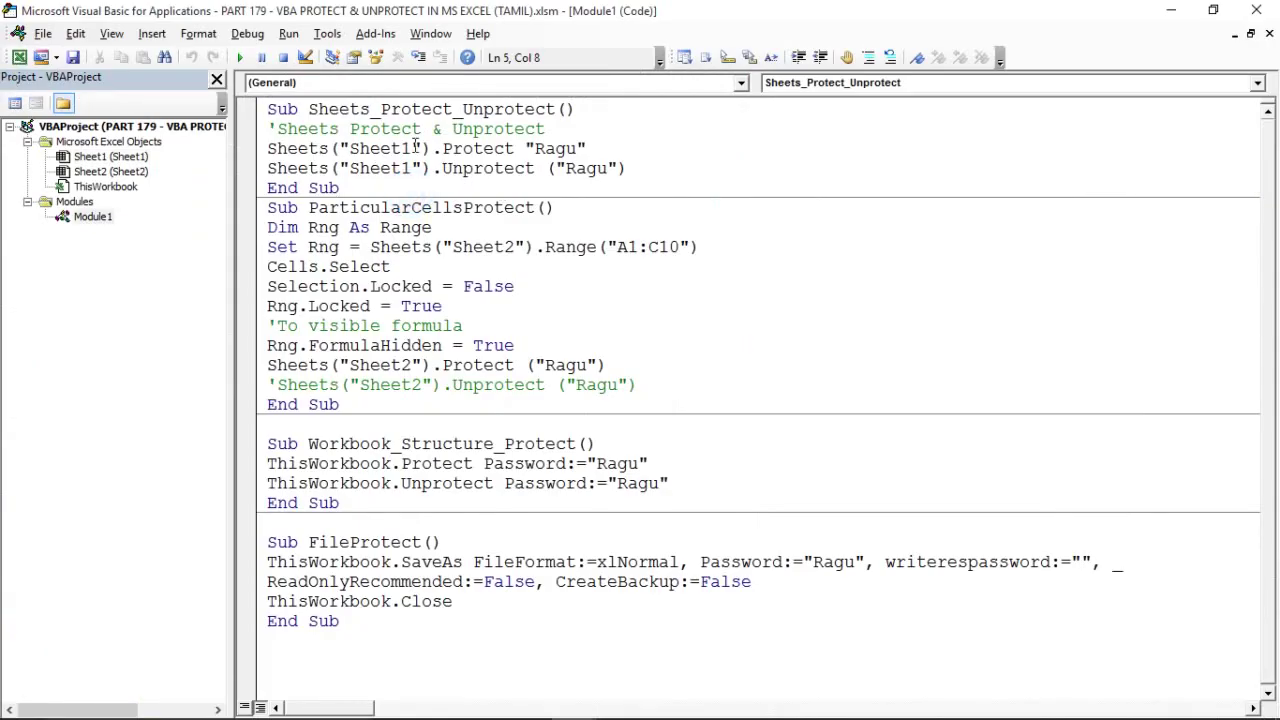
- In VBAProject Properties > Protection, lock the project for viewing with a confirmed password, then close the editor
{"action": "left_click_drag", "start_coordinate": [270, 112], "coordinate": [512, 545]}
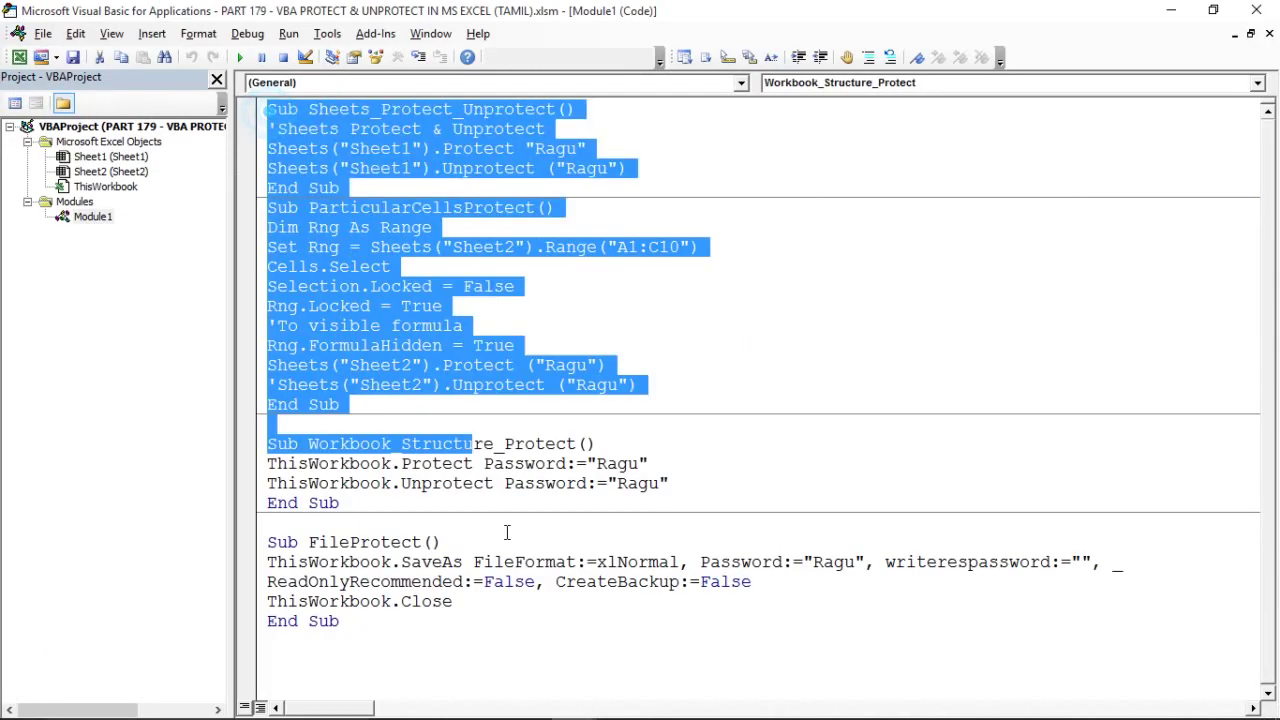
{"action": "left_click", "coordinate": [461, 329]}
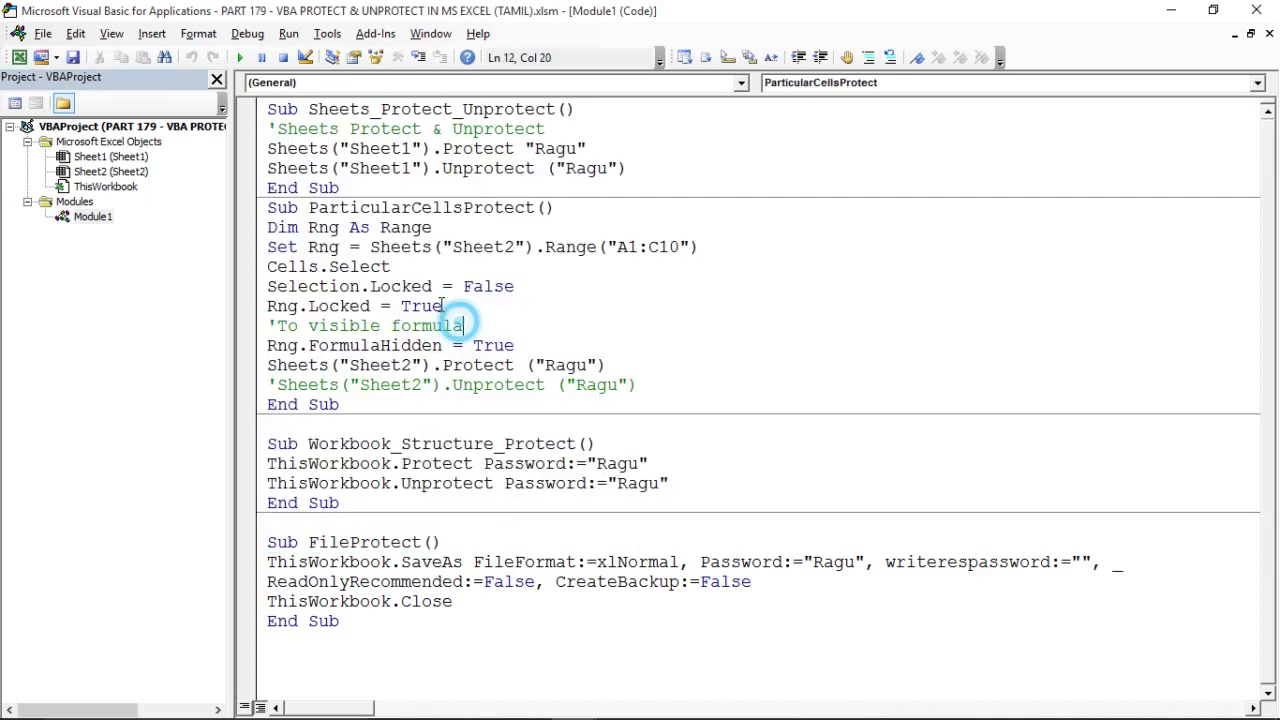
{"action": "left_click", "coordinate": [330, 34]}
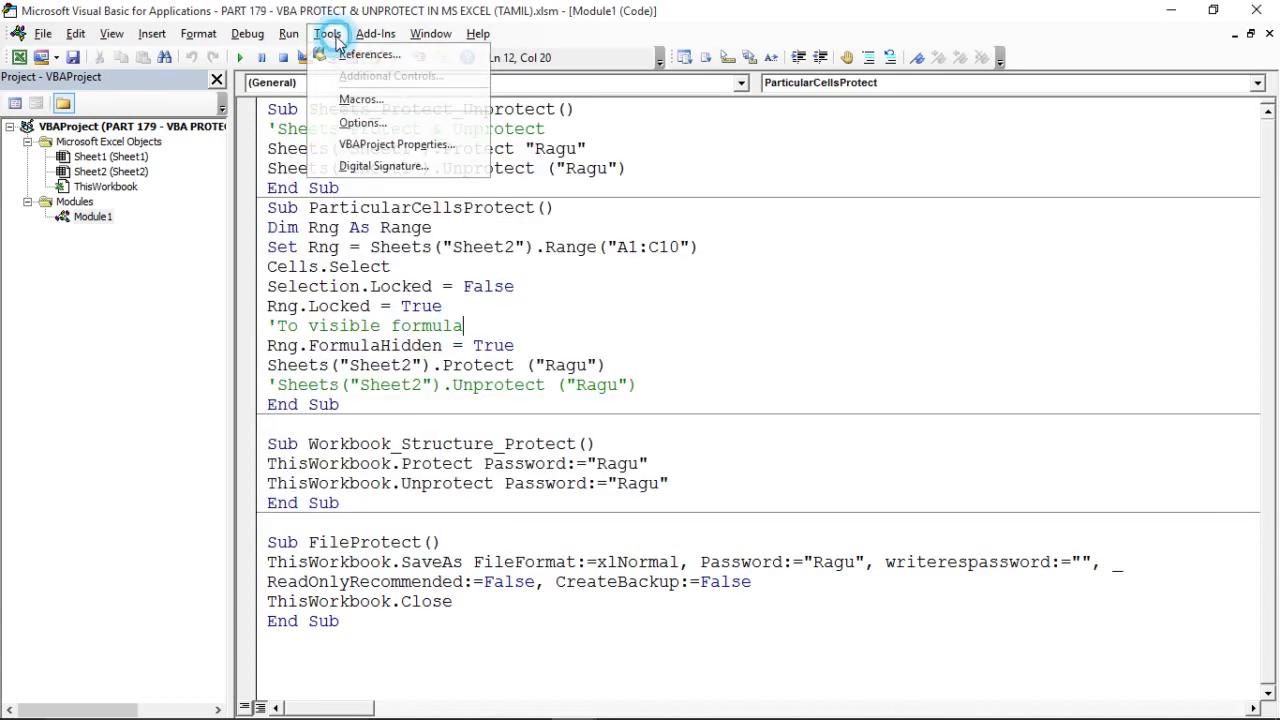
{"action": "left_click", "coordinate": [362, 145]}
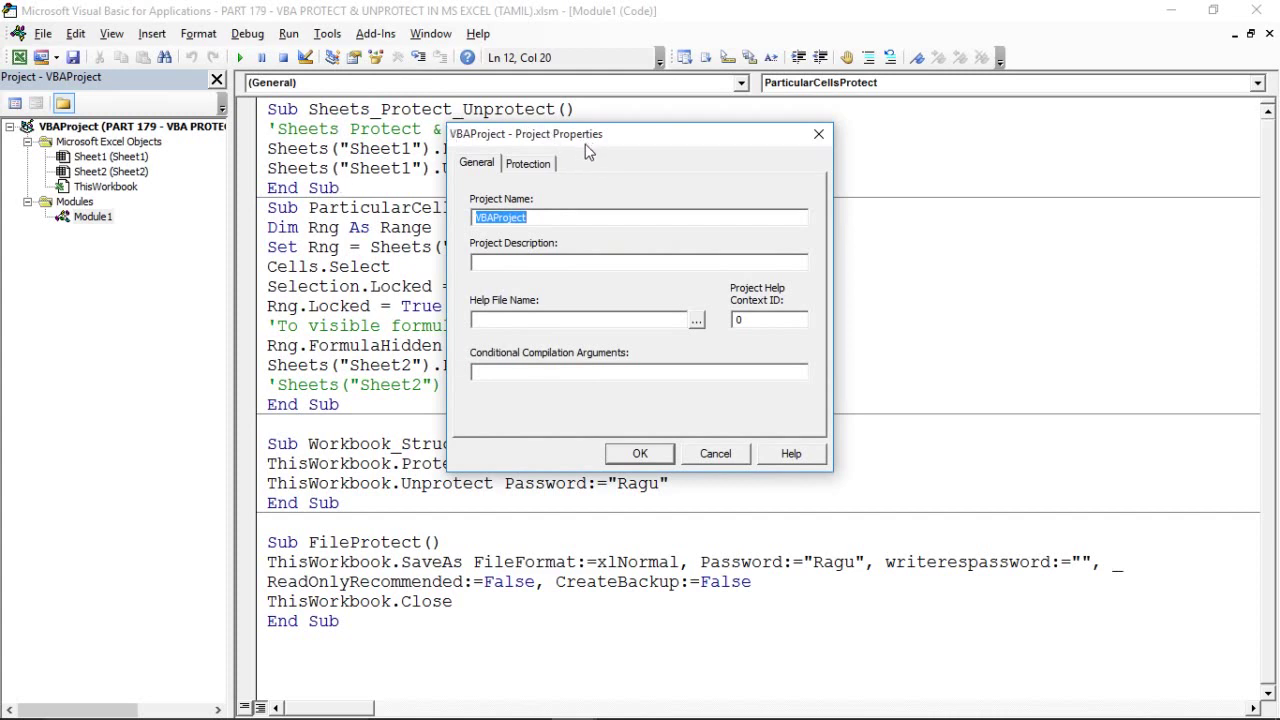
{"action": "left_click", "coordinate": [522, 162]}
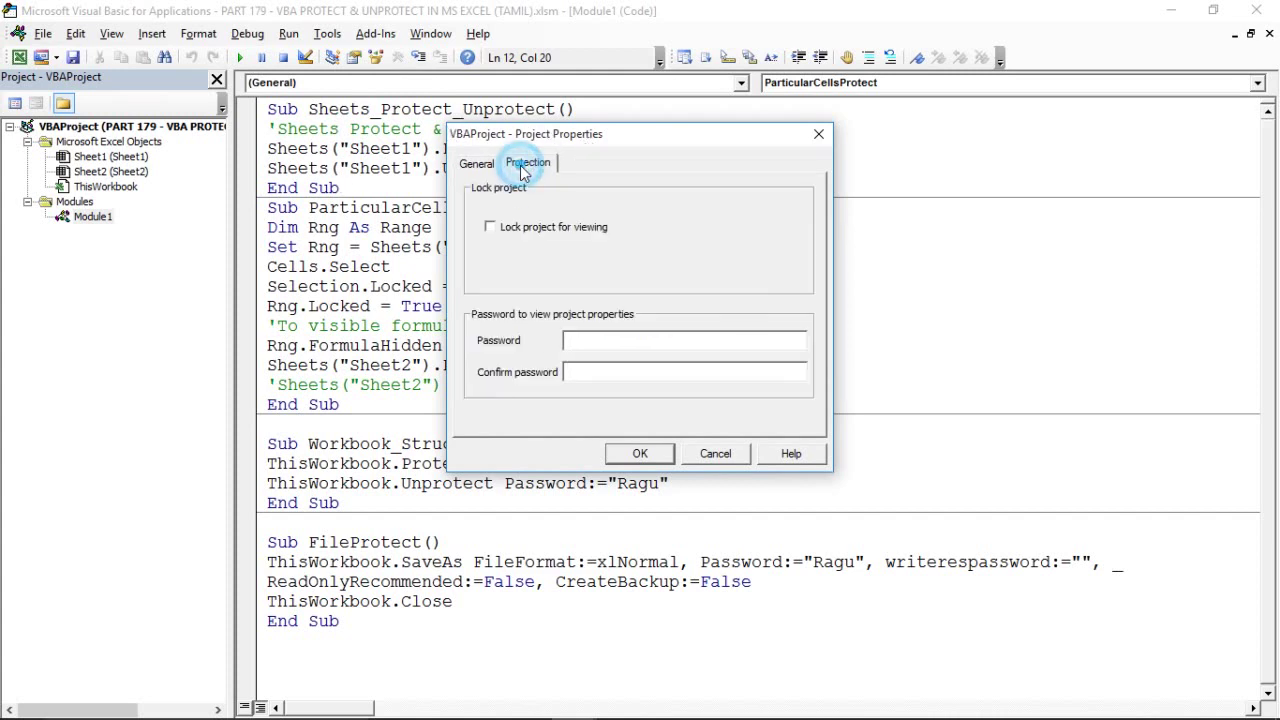
{"action": "left_click", "coordinate": [525, 230]}
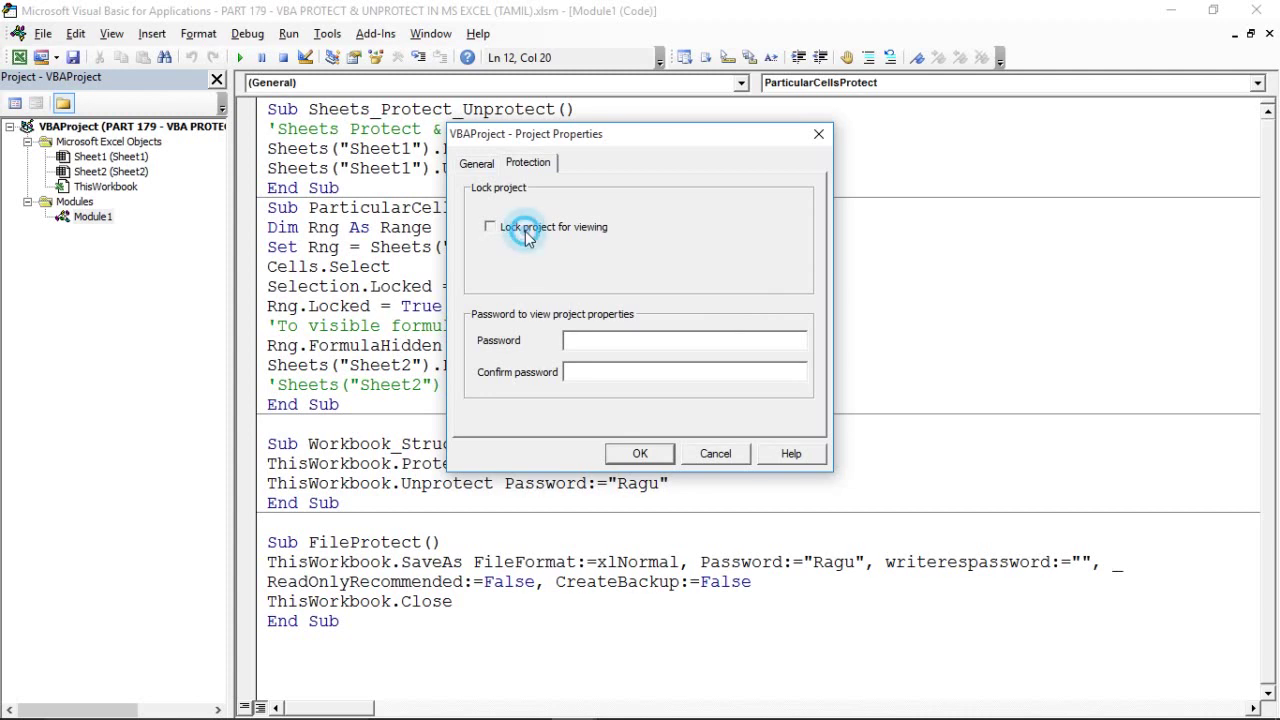
{"action": "left_click", "coordinate": [582, 343]}
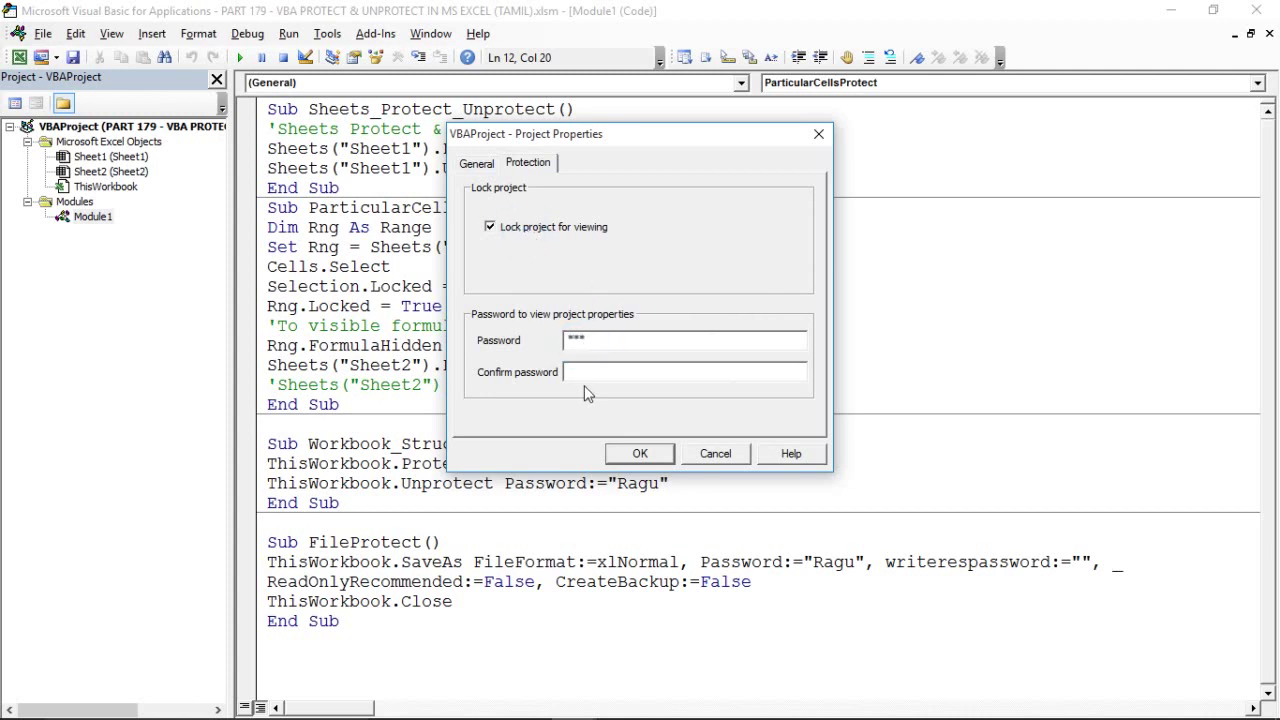
{"action": "left_click", "coordinate": [598, 372]}
{"action": "type", "text": "1"}
{"action": "left_click", "coordinate": [638, 452]}
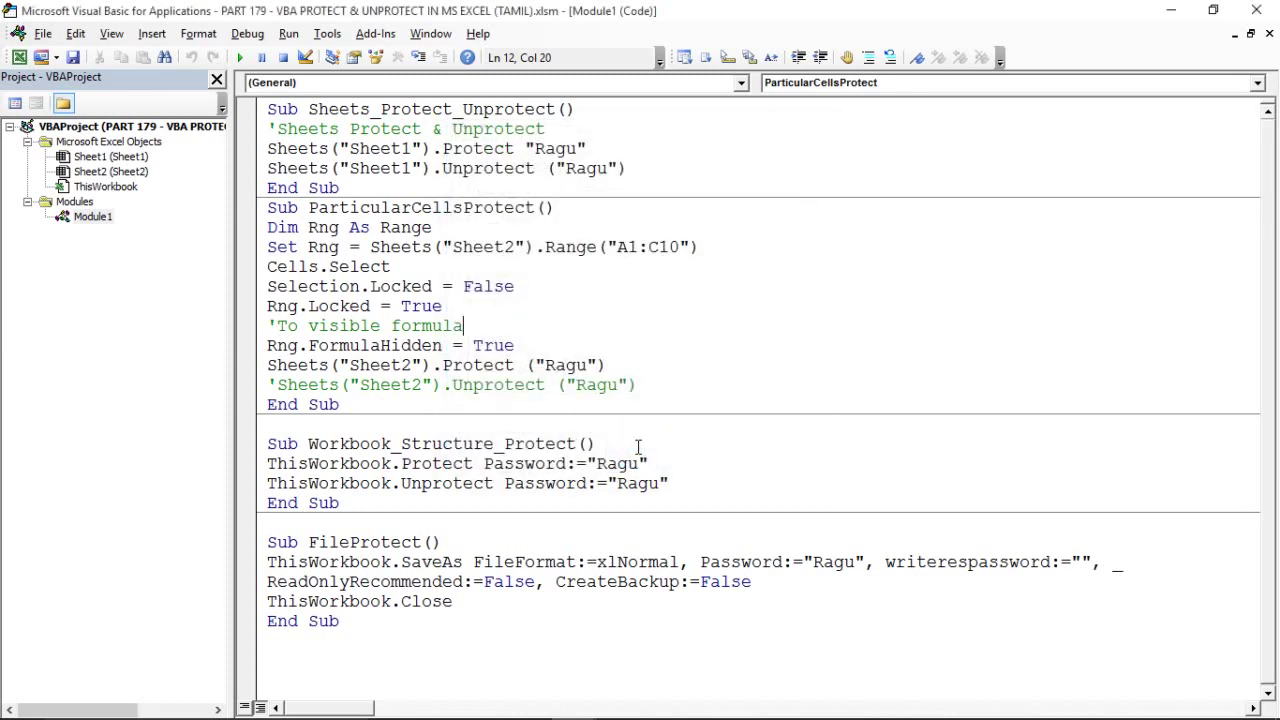
{"action": "left_click", "coordinate": [1259, 11]}
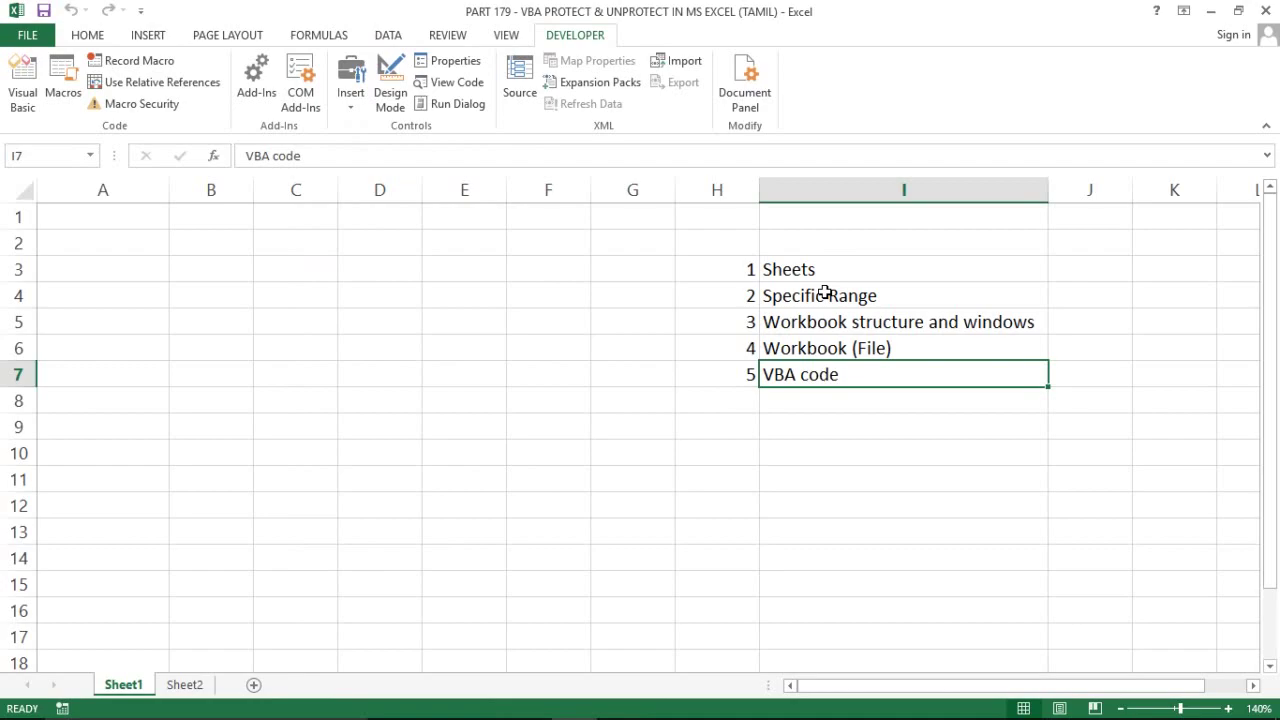
- Close and reopen PART 179, then open the Visual Basic editor from the Developer tab
{"action": "left_click", "coordinate": [1267, 11]}
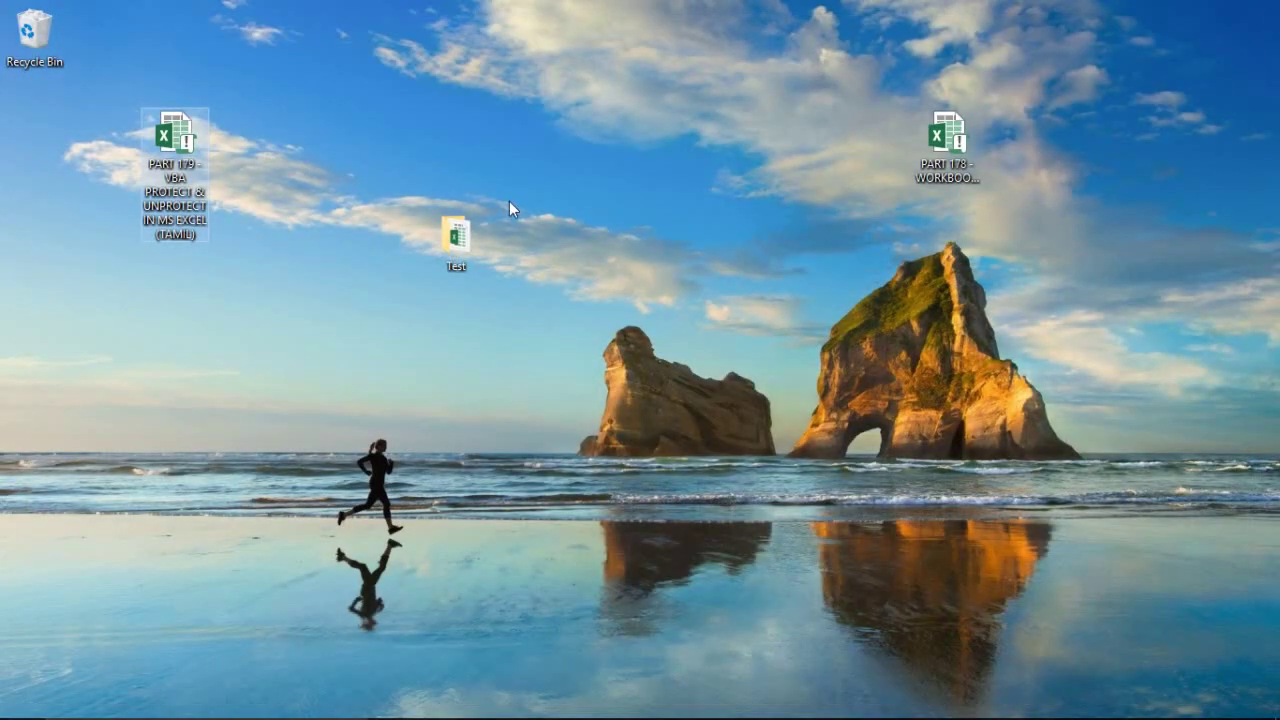
{"action": "double_click", "coordinate": [172, 160]}
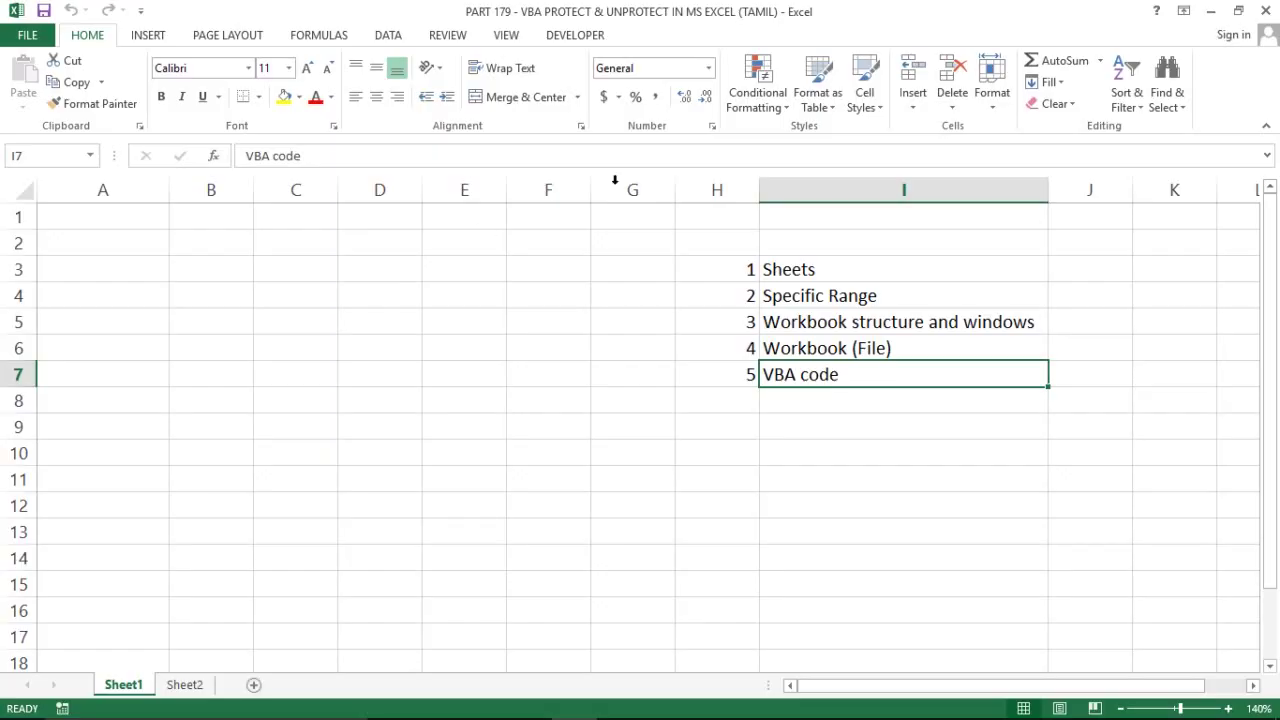
{"action": "left_click", "coordinate": [569, 36]}
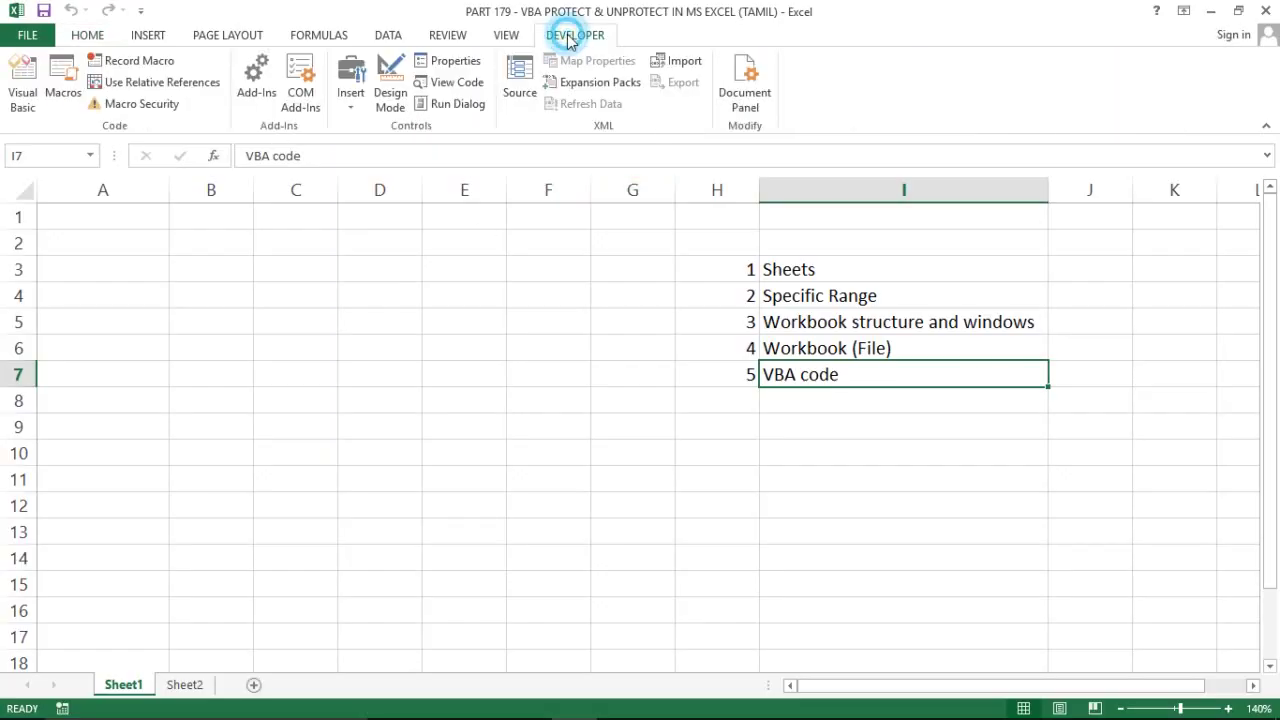
{"action": "left_click", "coordinate": [20, 88]}
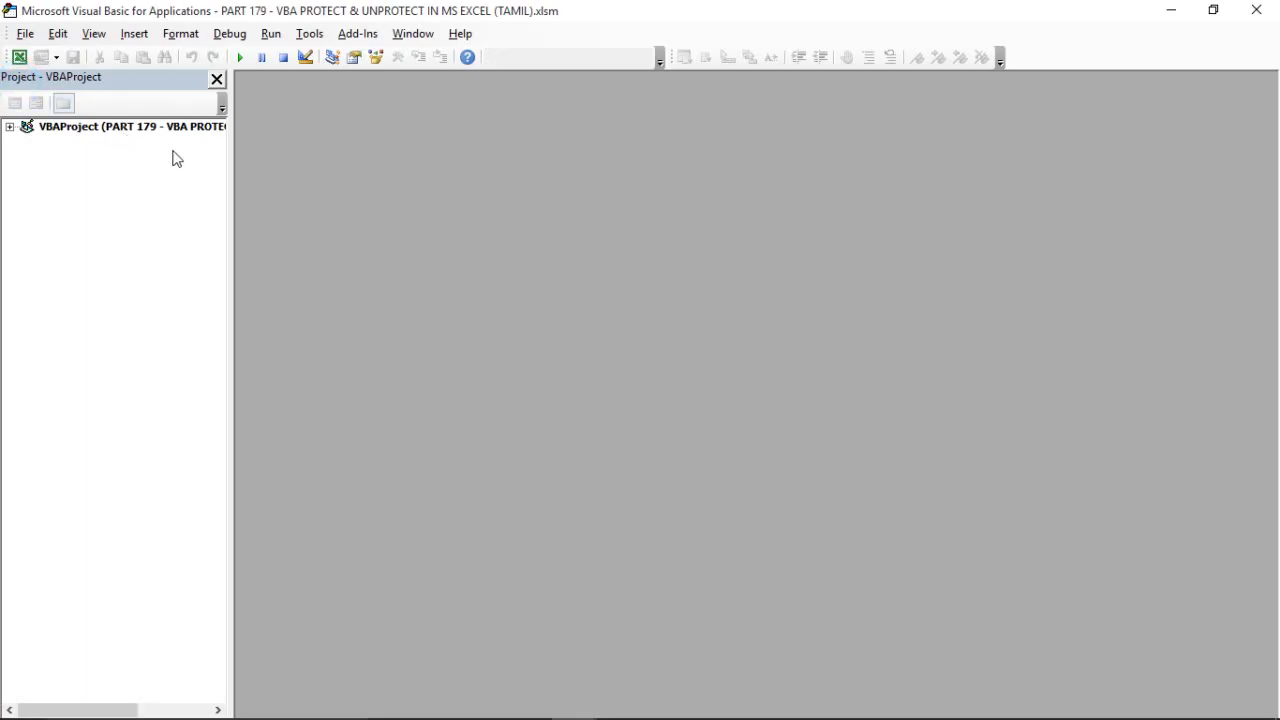
- Unlock the VBA project with its password and open Module1's code
{"action": "double_click", "coordinate": [134, 128]}
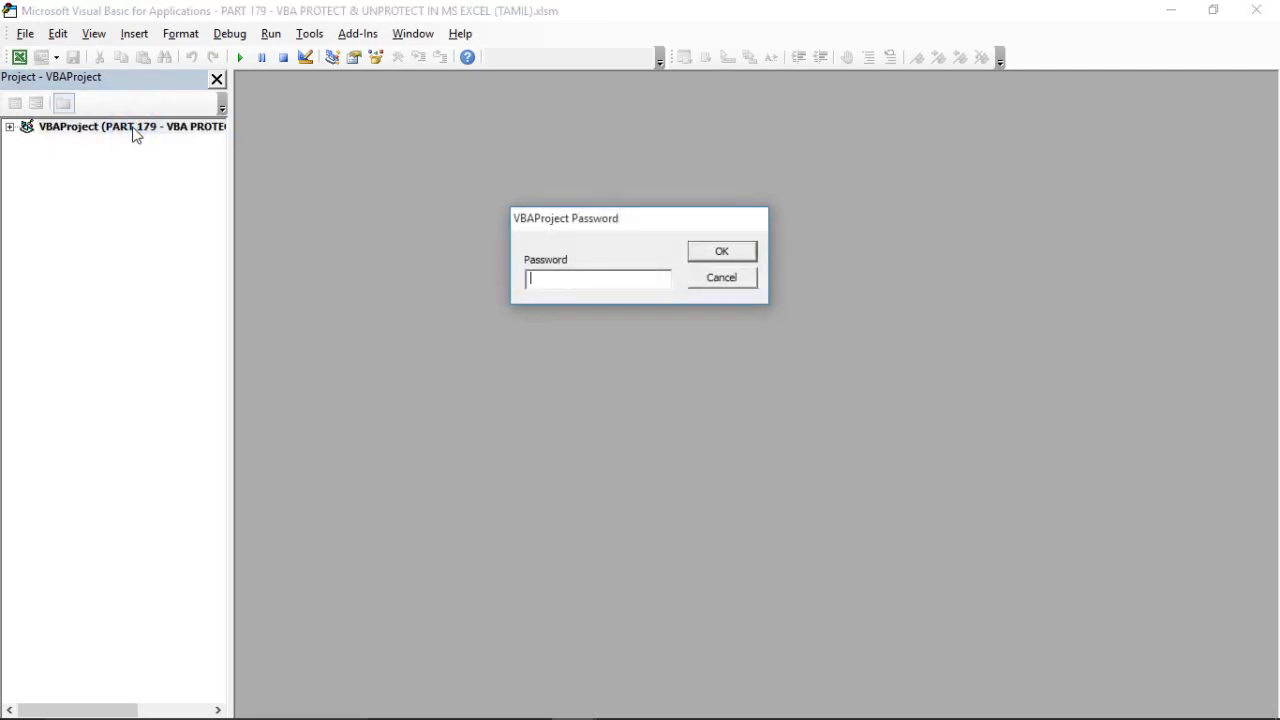
{"action": "left_click", "coordinate": [586, 284]}
{"action": "left_click", "coordinate": [742, 253]}
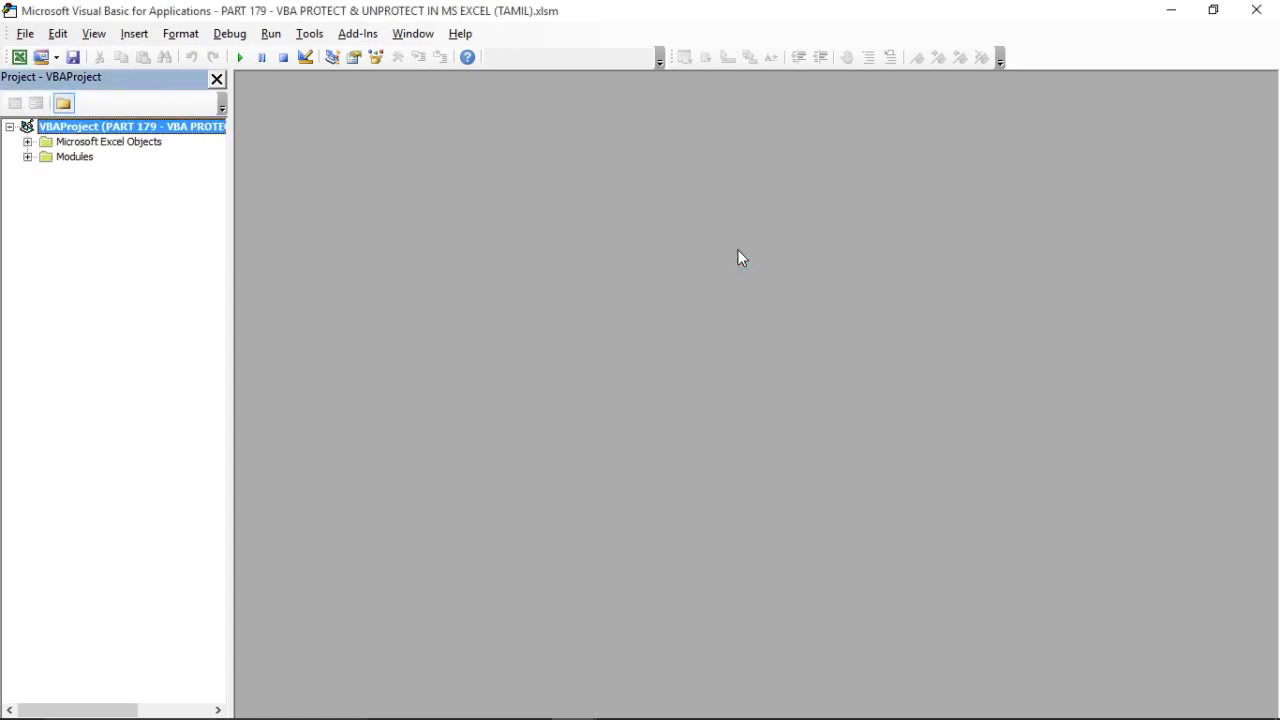
{"action": "double_click", "coordinate": [90, 160]}
{"action": "left_click", "coordinate": [100, 172]}
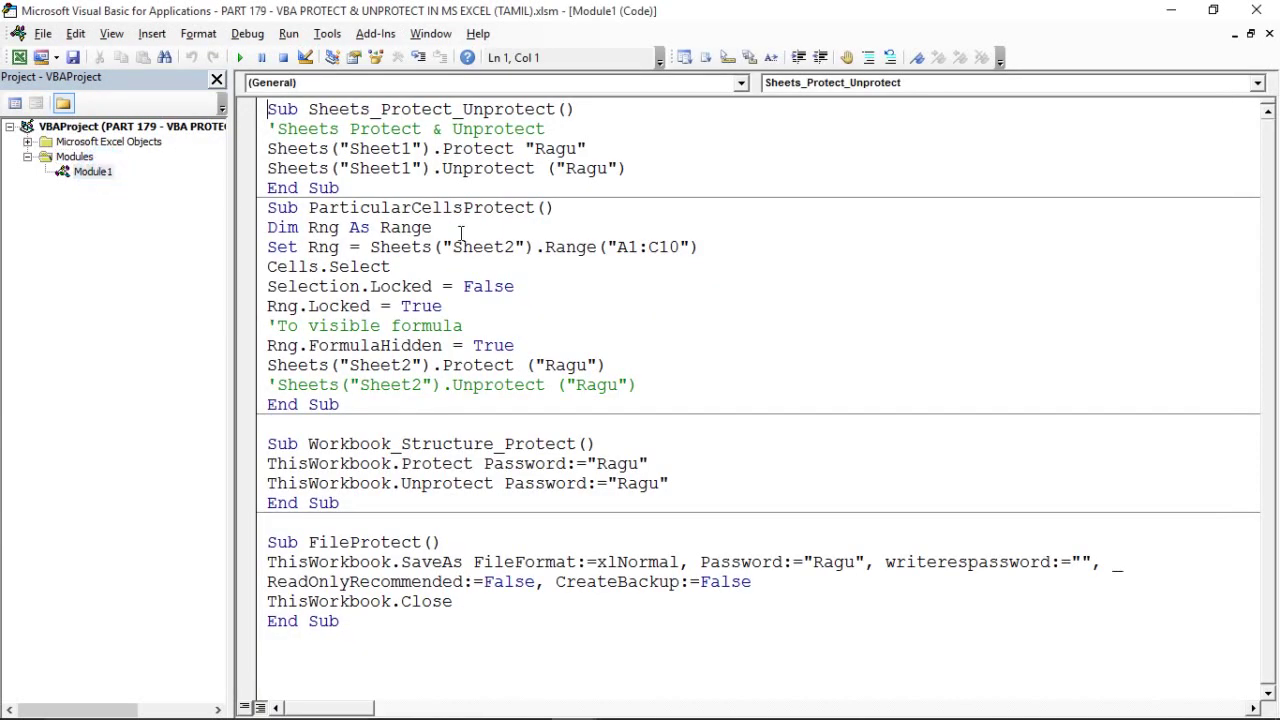
{"action": "left_click", "coordinate": [464, 233]}
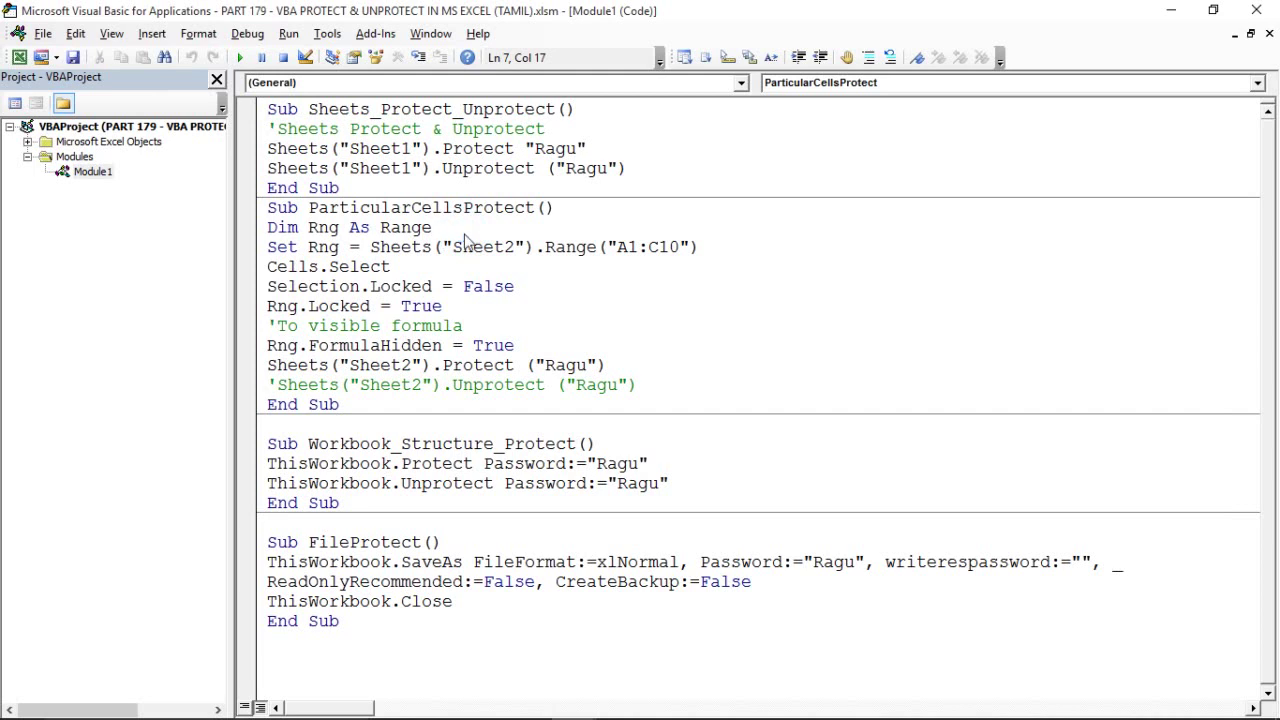
- Untick Lock project for viewing, clear both password boxes, and close the VBA editor
{"action": "left_click", "coordinate": [331, 36]}
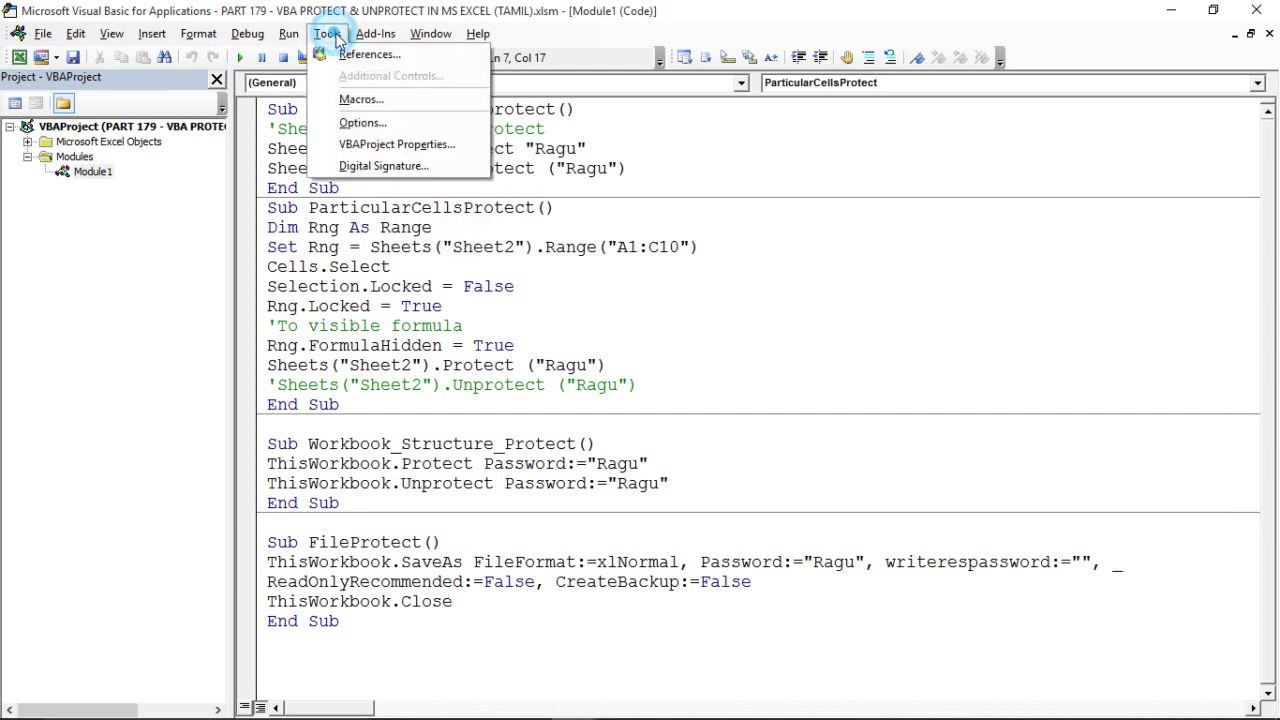
{"action": "left_click", "coordinate": [370, 142]}
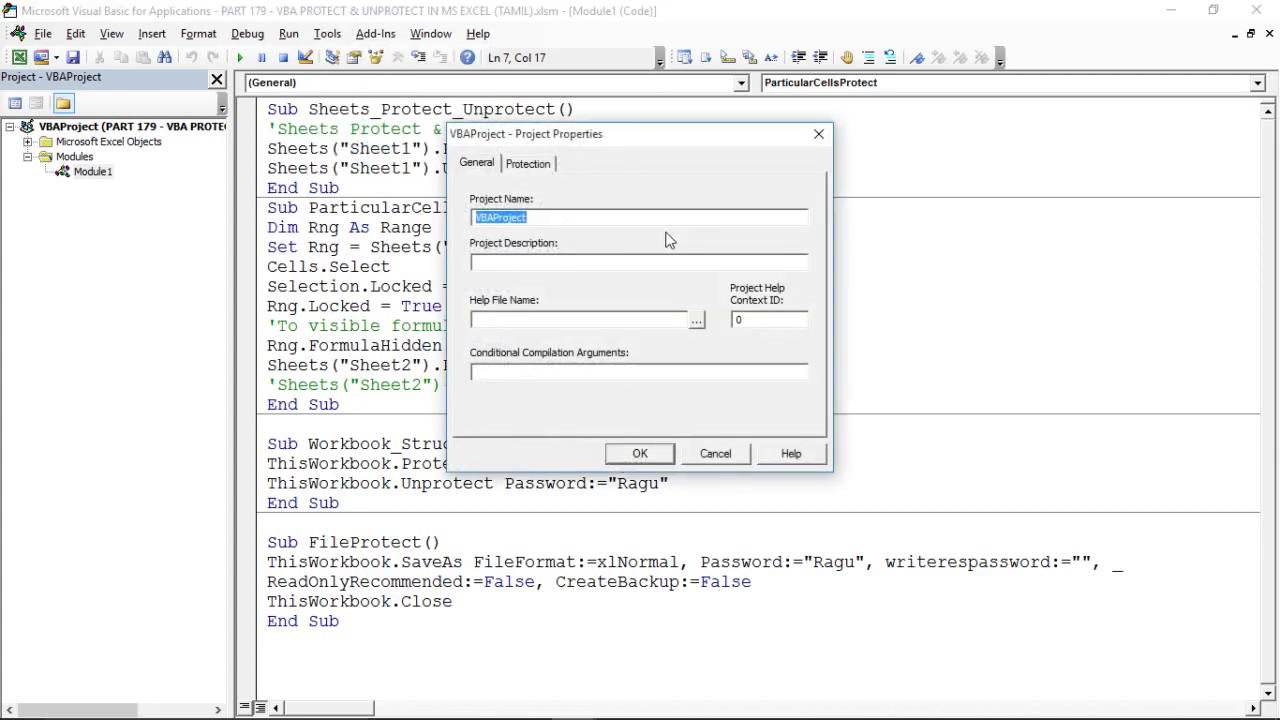
{"action": "left_click", "coordinate": [544, 164]}
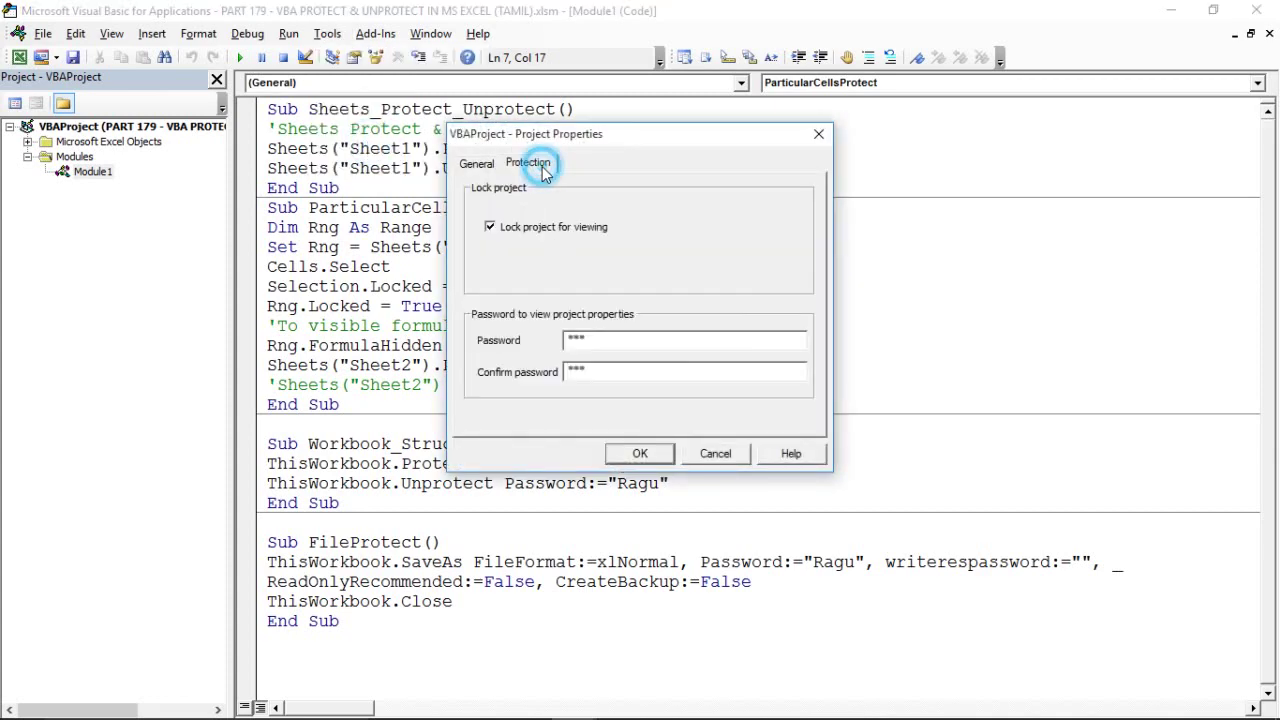
{"action": "left_click", "coordinate": [544, 232]}
{"action": "left_click", "coordinate": [610, 335]}
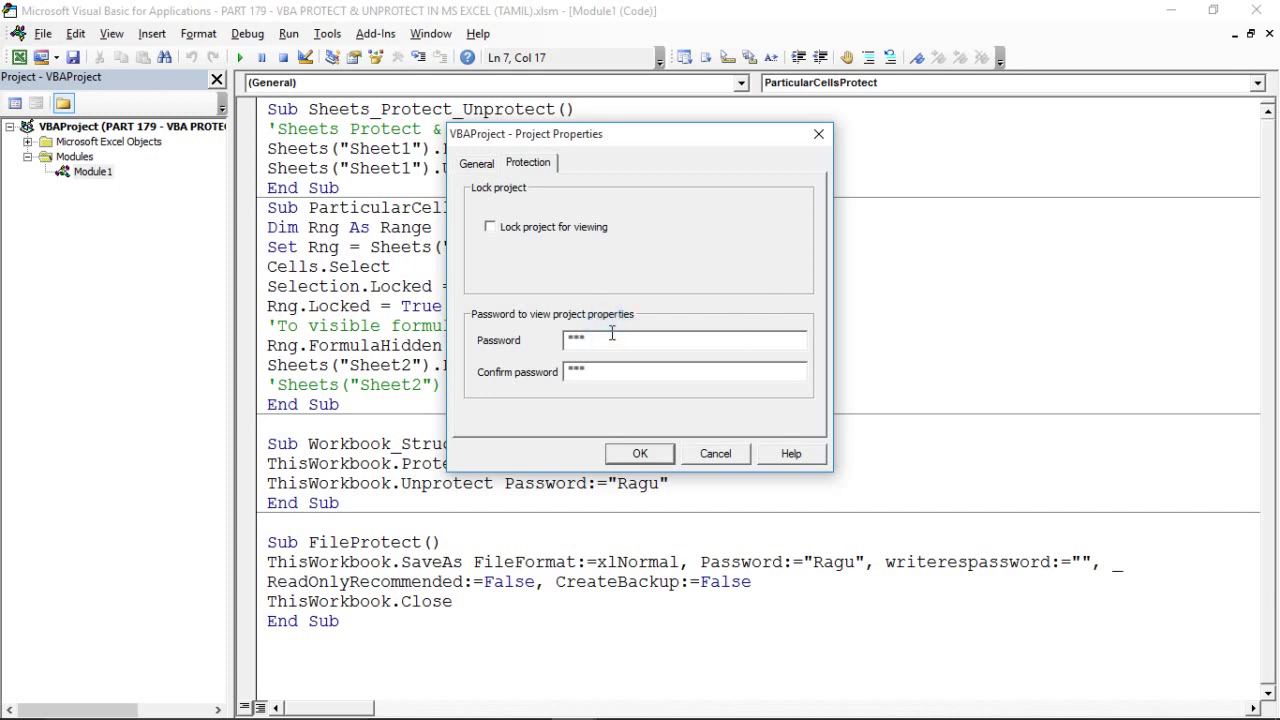
{"action": "double_click", "coordinate": [612, 334]}
{"action": "key", "text": "BackSpace"}
{"action": "left_click", "coordinate": [621, 374]}
{"action": "key", "text": "BackSpace"}
{"action": "key", "text": "BackSpace"}
{"action": "left_click", "coordinate": [640, 453]}
{"action": "double_click", "coordinate": [645, 463]}
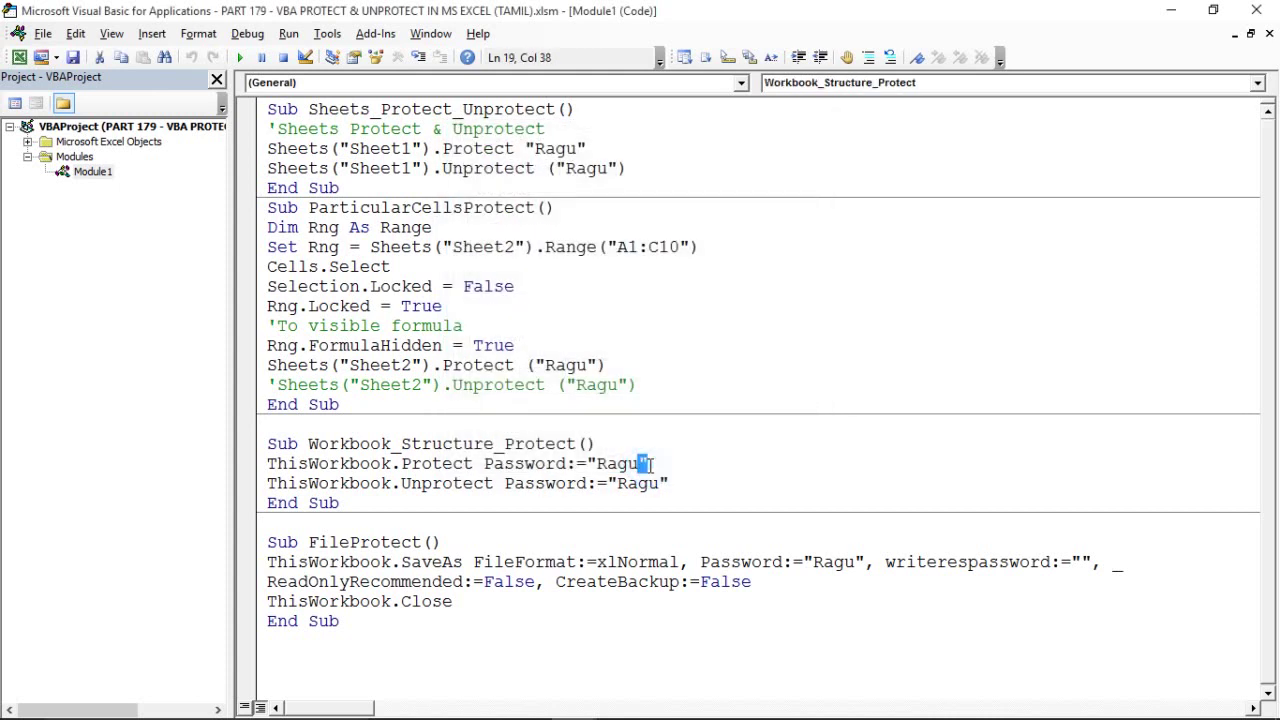
{"action": "left_click", "coordinate": [1256, 10]}
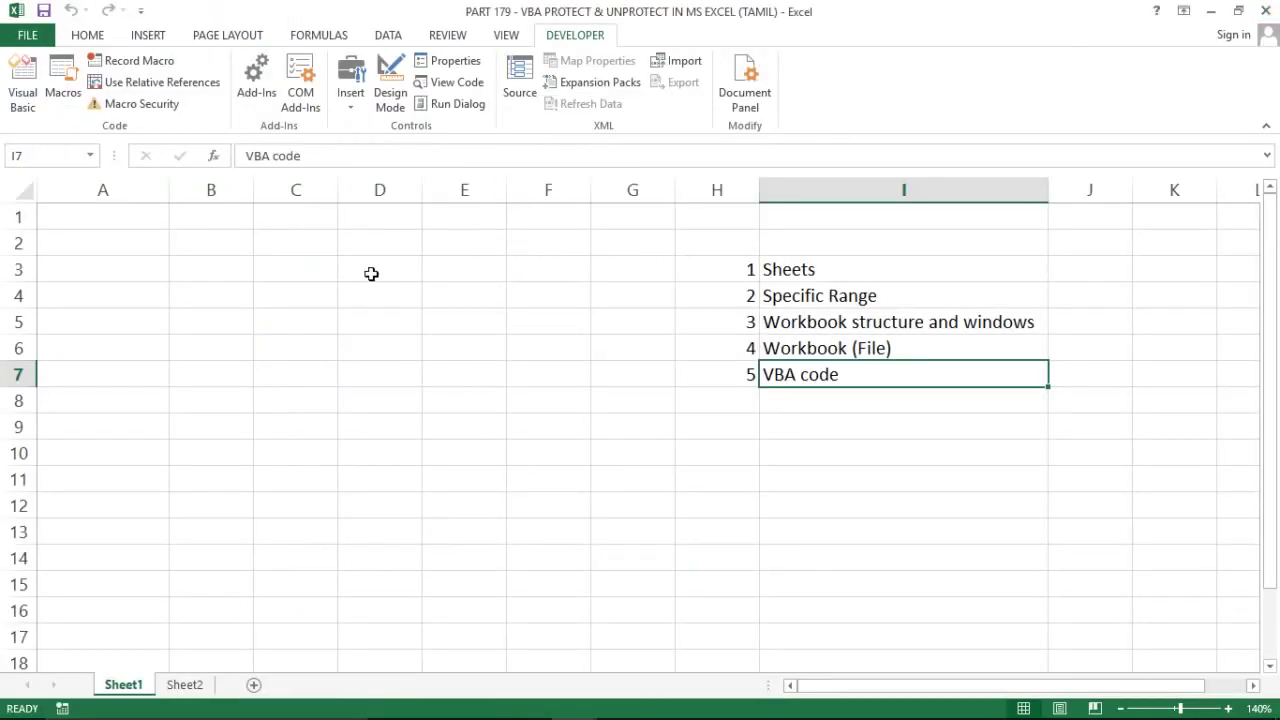
- Close and reopen the workbook, then open its Module1 code without a password prompt
{"action": "left_click", "coordinate": [1265, 11]}
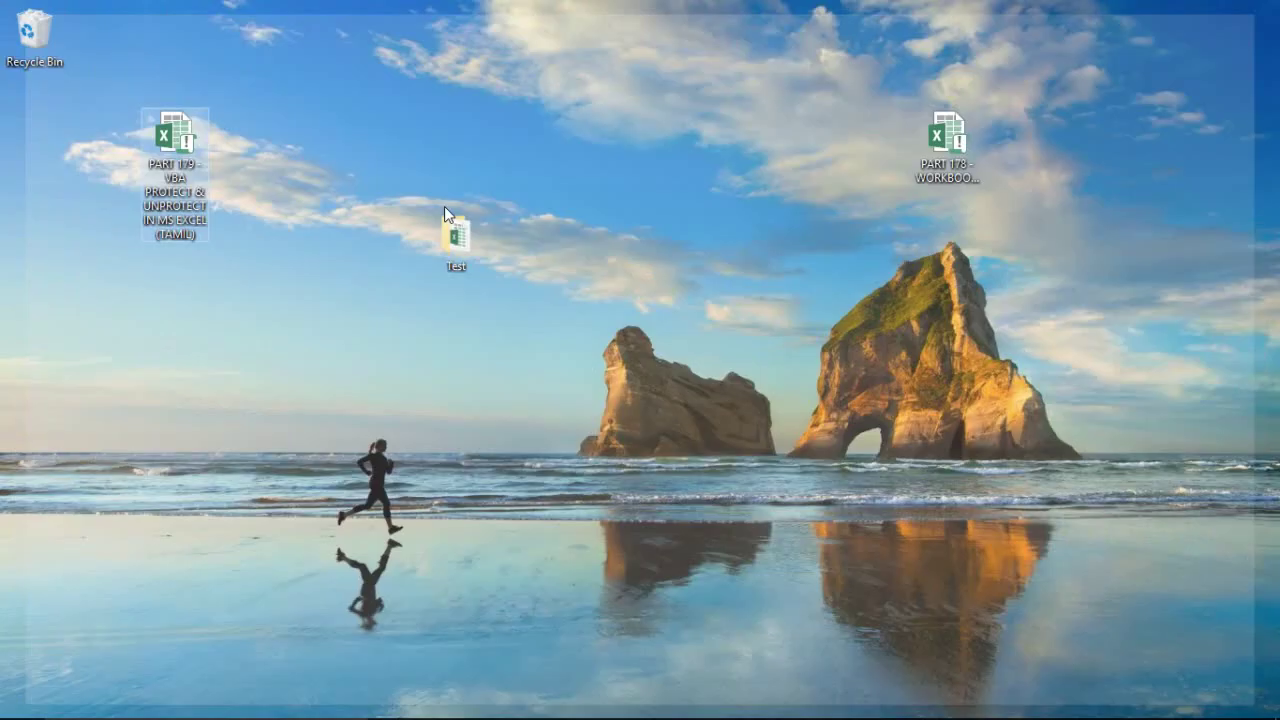
{"action": "double_click", "coordinate": [458, 230]}
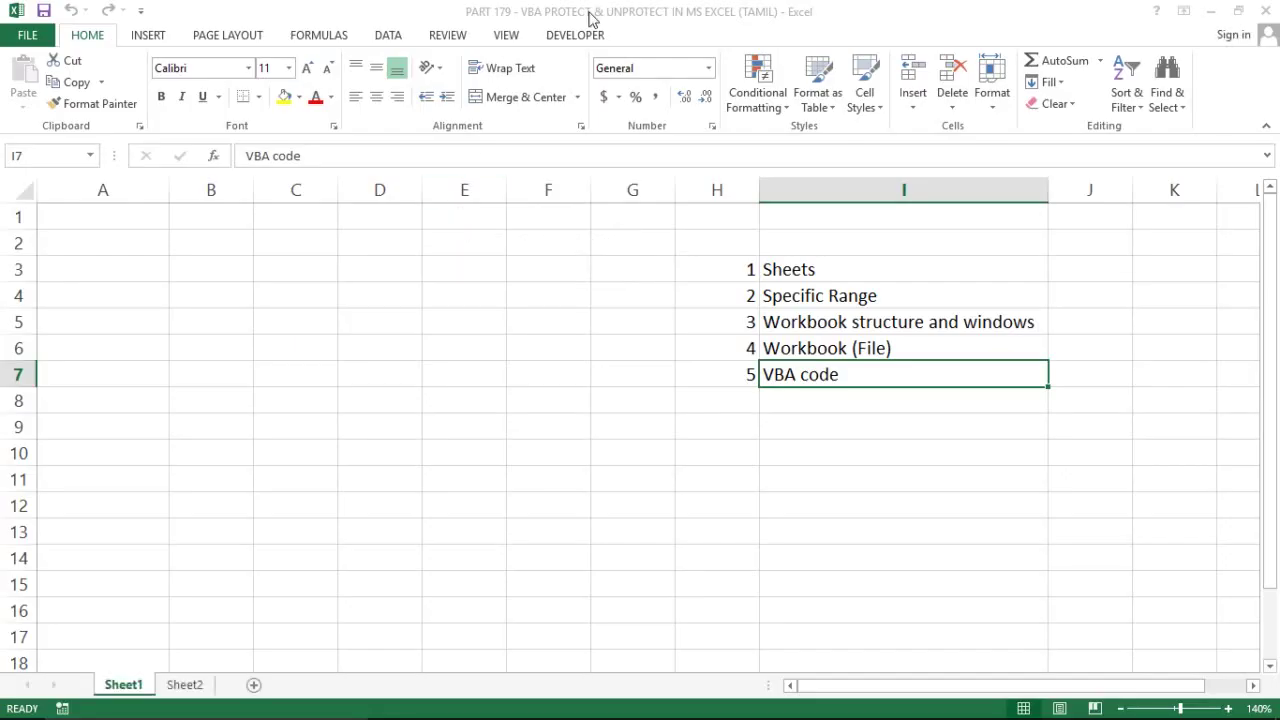
{"action": "left_click", "coordinate": [573, 35]}
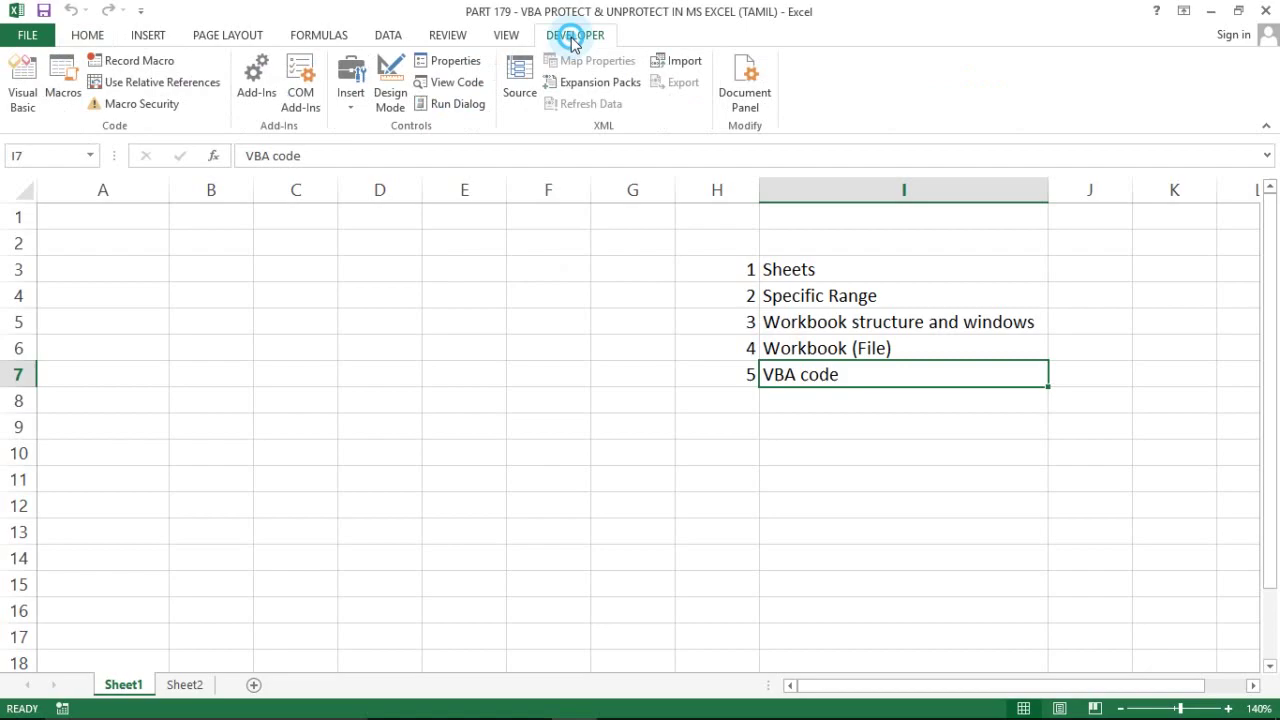
{"action": "left_click", "coordinate": [16, 110]}
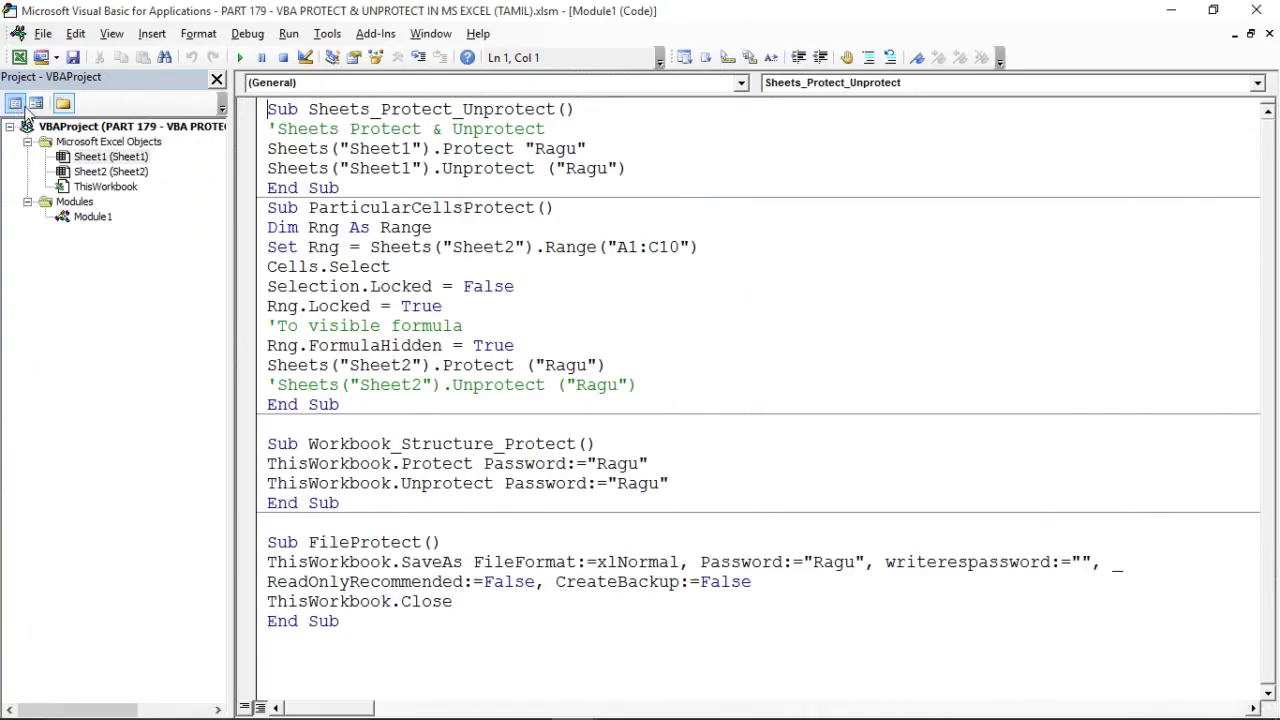
{"action": "left_click", "coordinate": [339, 130]}
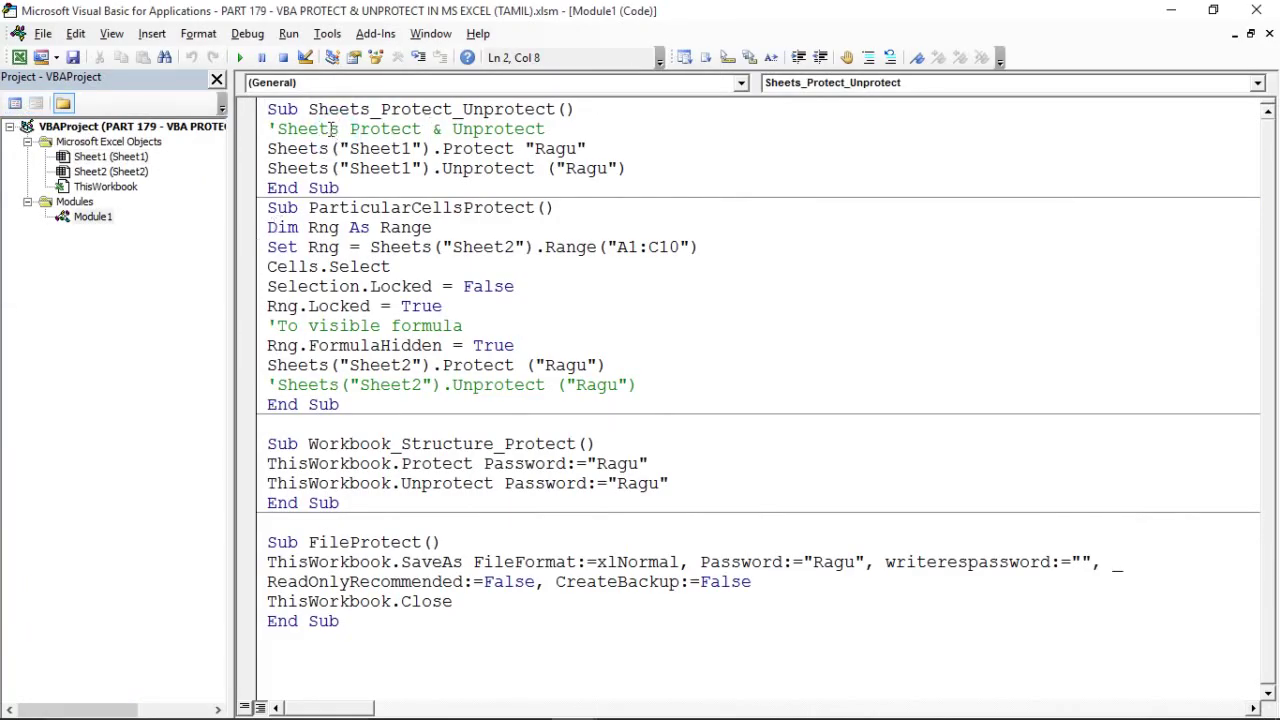
{"action": "left_click", "coordinate": [318, 130]}
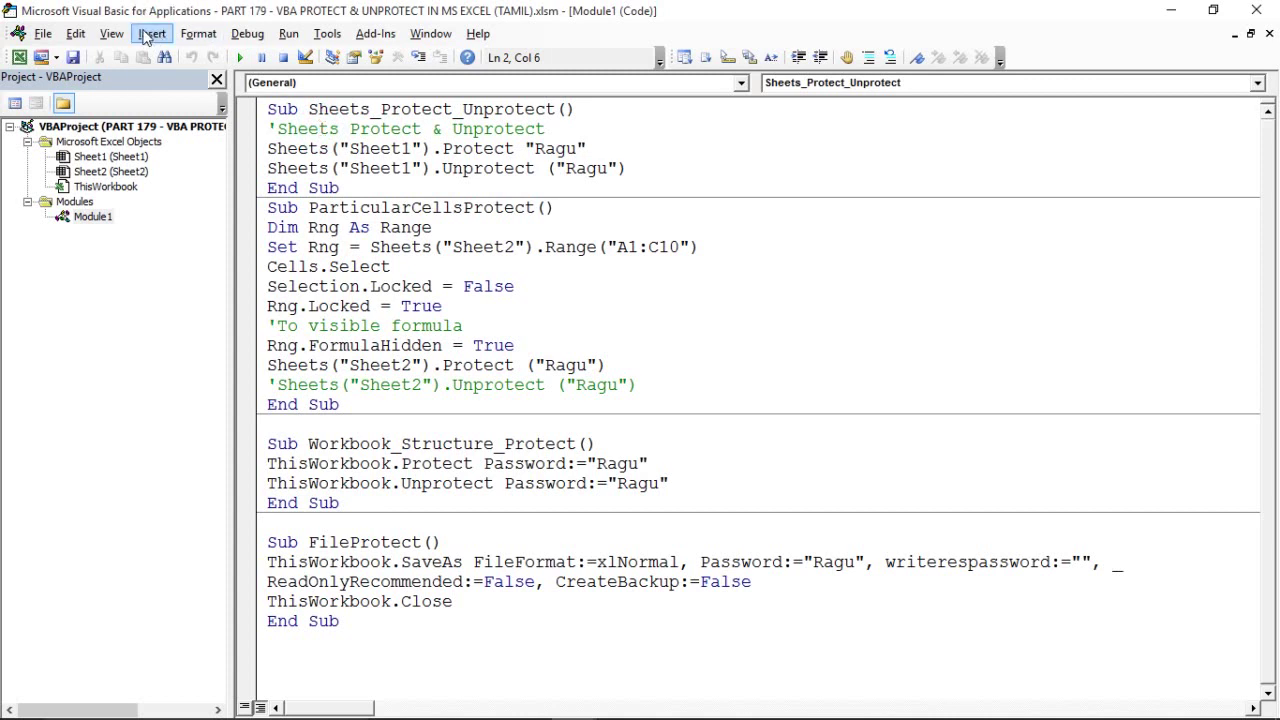
{"action": "left_click", "coordinate": [150, 34]}
- Insert Module2 and declare the Sub SheetsProtect procedure in it
{"action": "left_click", "coordinate": [198, 100]}
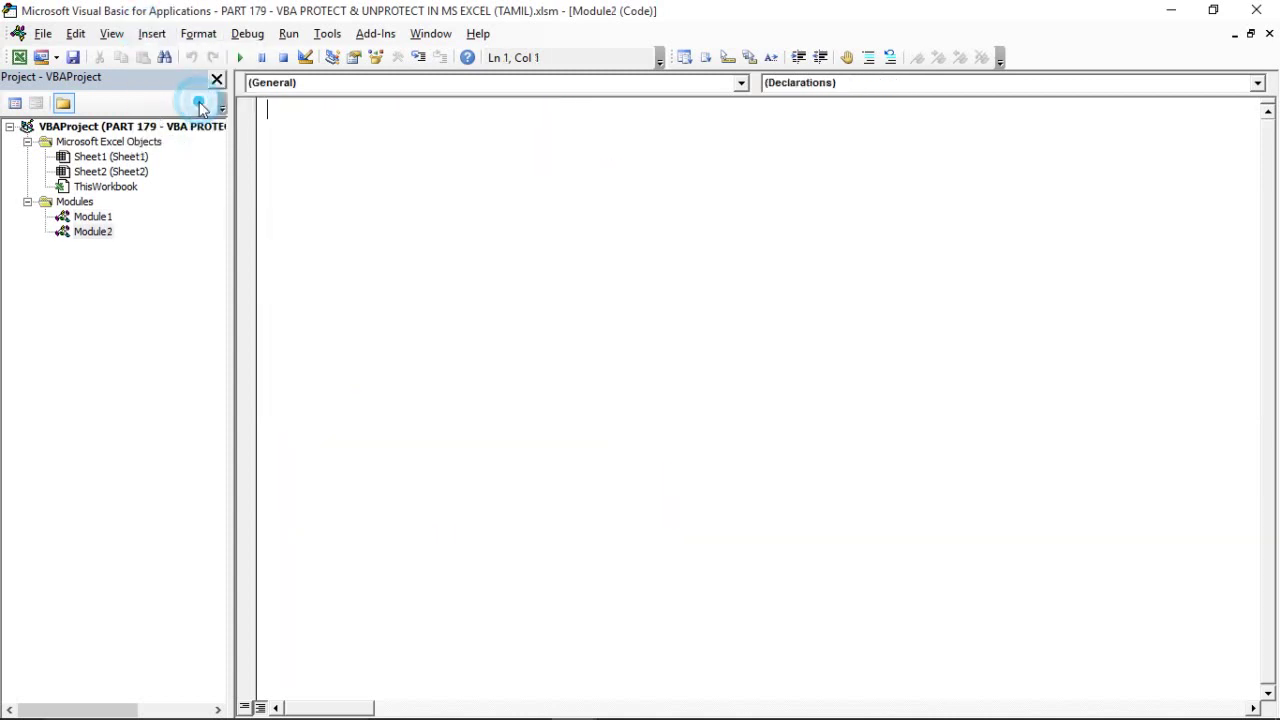
{"action": "left_click", "coordinate": [100, 232]}
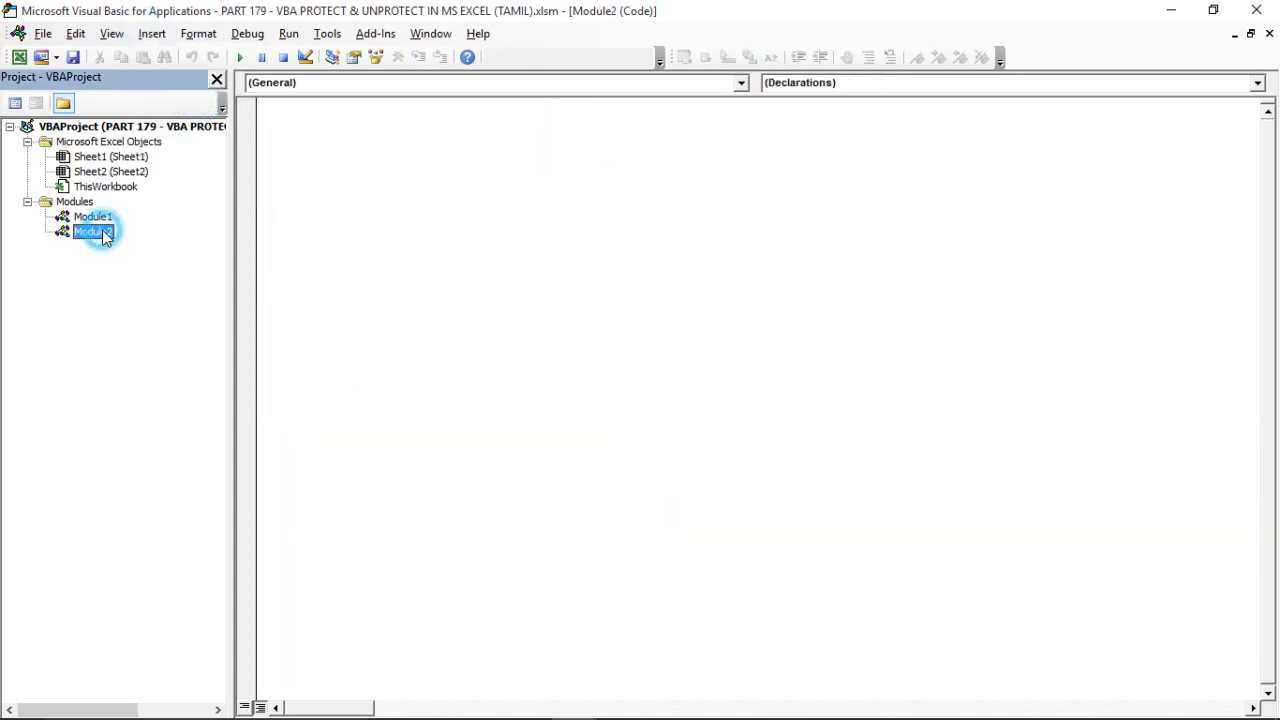
{"action": "left_click", "coordinate": [362, 121]}
{"action": "type", "text": "su"}
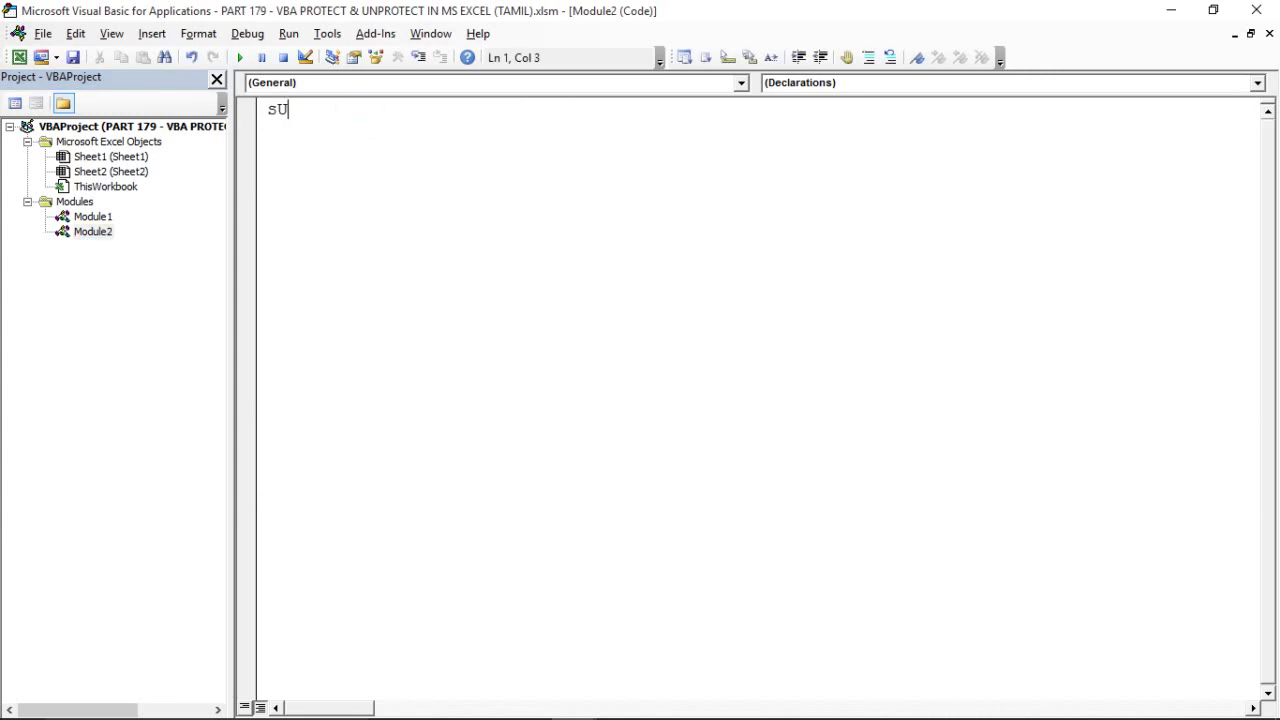
{"action": "type", "text": "b"}
{"action": "key", "text": "BackSpace"}
{"action": "key", "text": "BackSpace"}
{"action": "key", "text": "BackSpace"}
{"action": "type", "text": "etsP"}
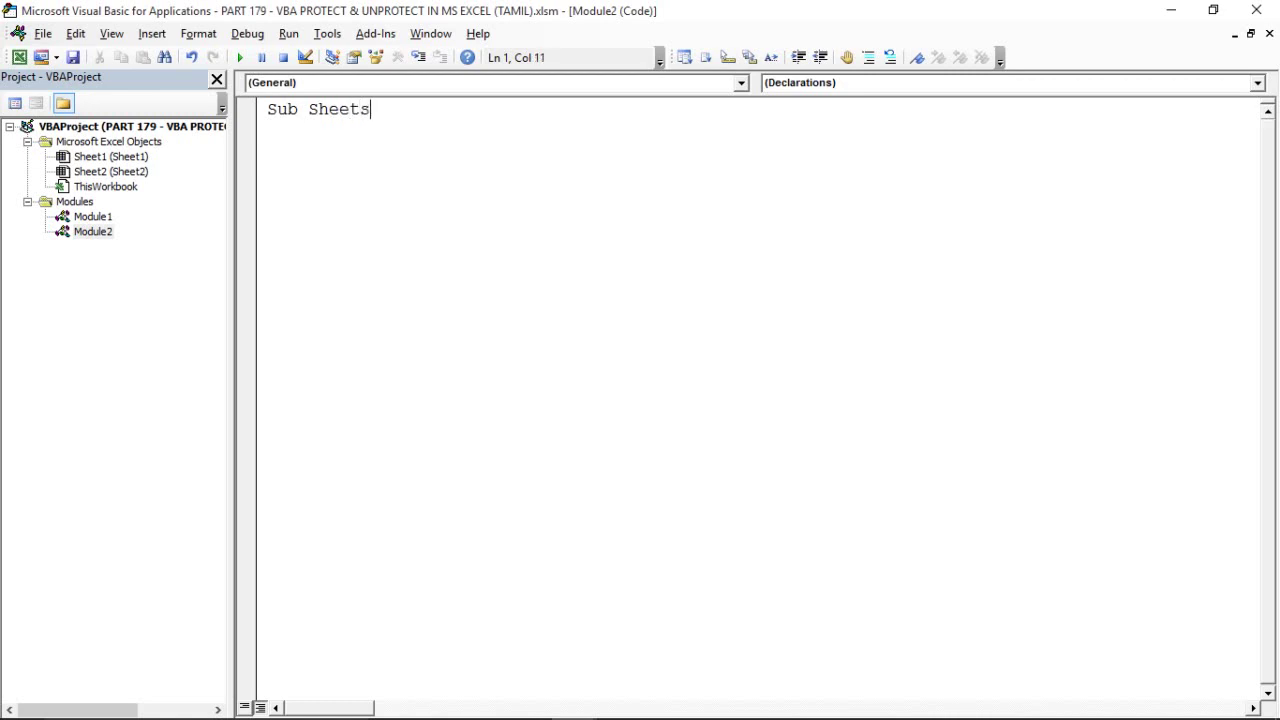
{"action": "type", "text": "rotect"}
{"action": "key", "text": "Return"}
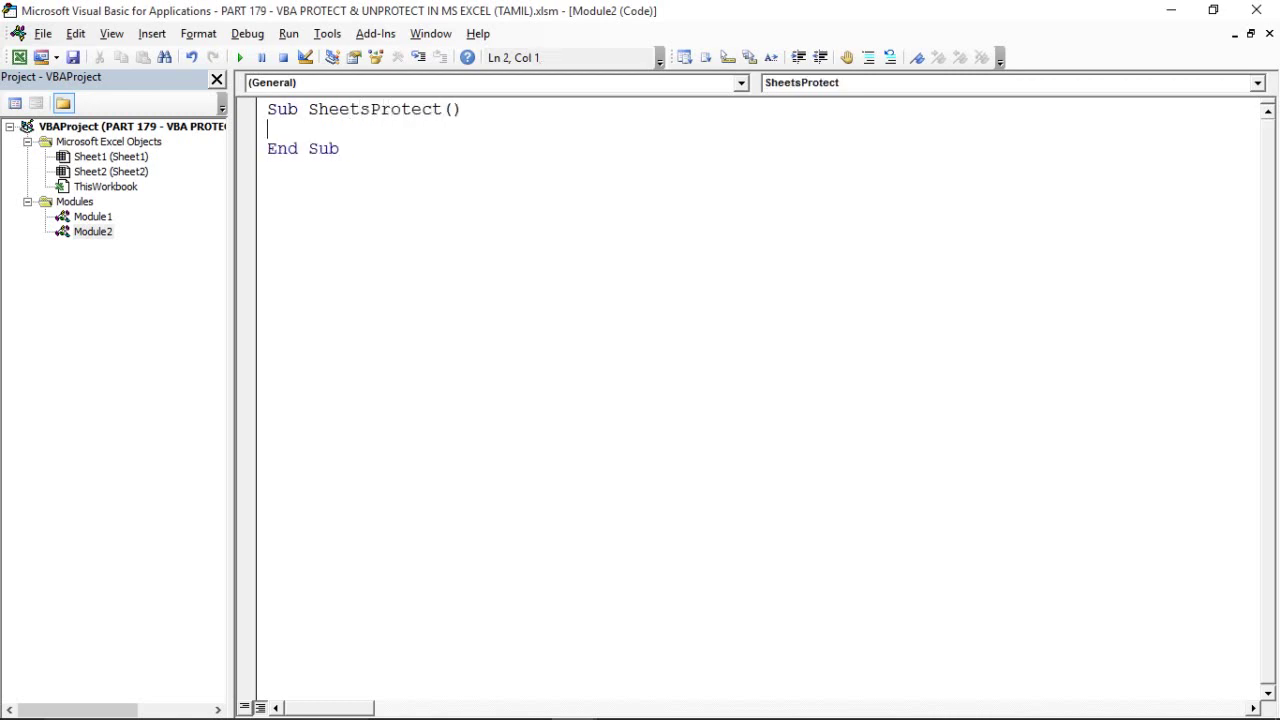
{"action": "key", "text": "Return"}
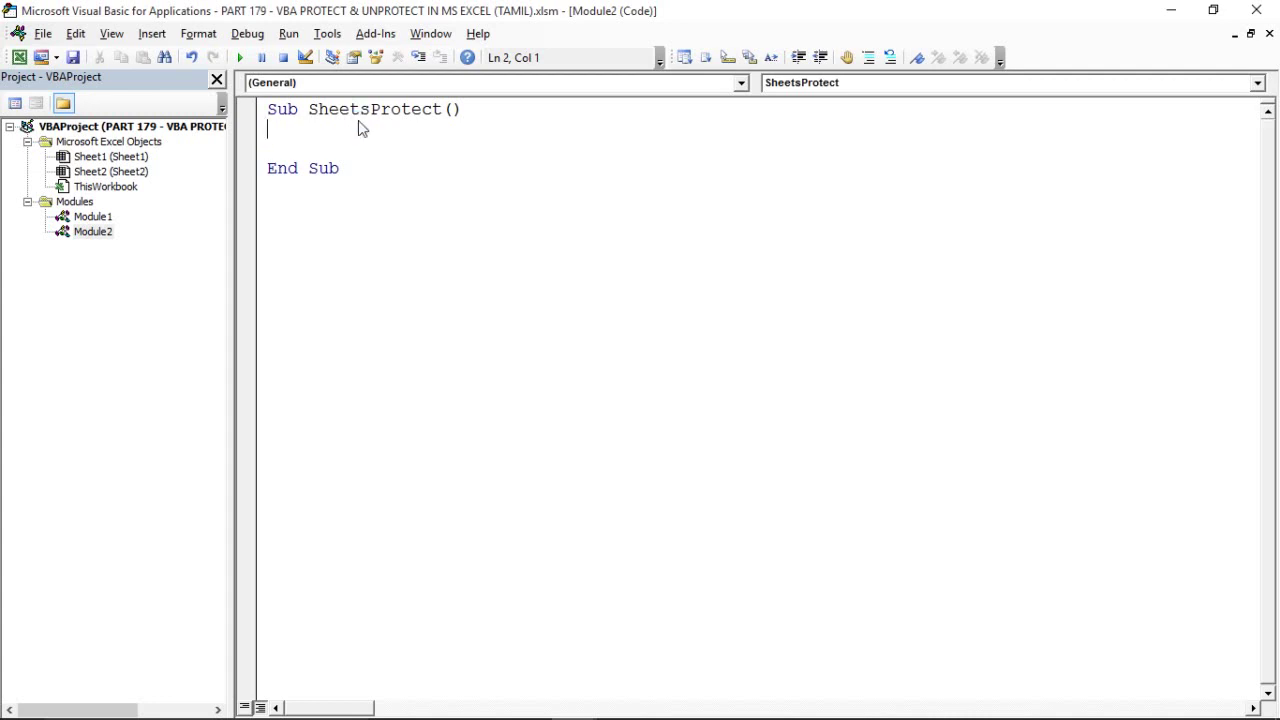
- Switch to Excel to check Sheet1's tab options and selection, then return to the editor
{"action": "key", "text": "alt+F11"}
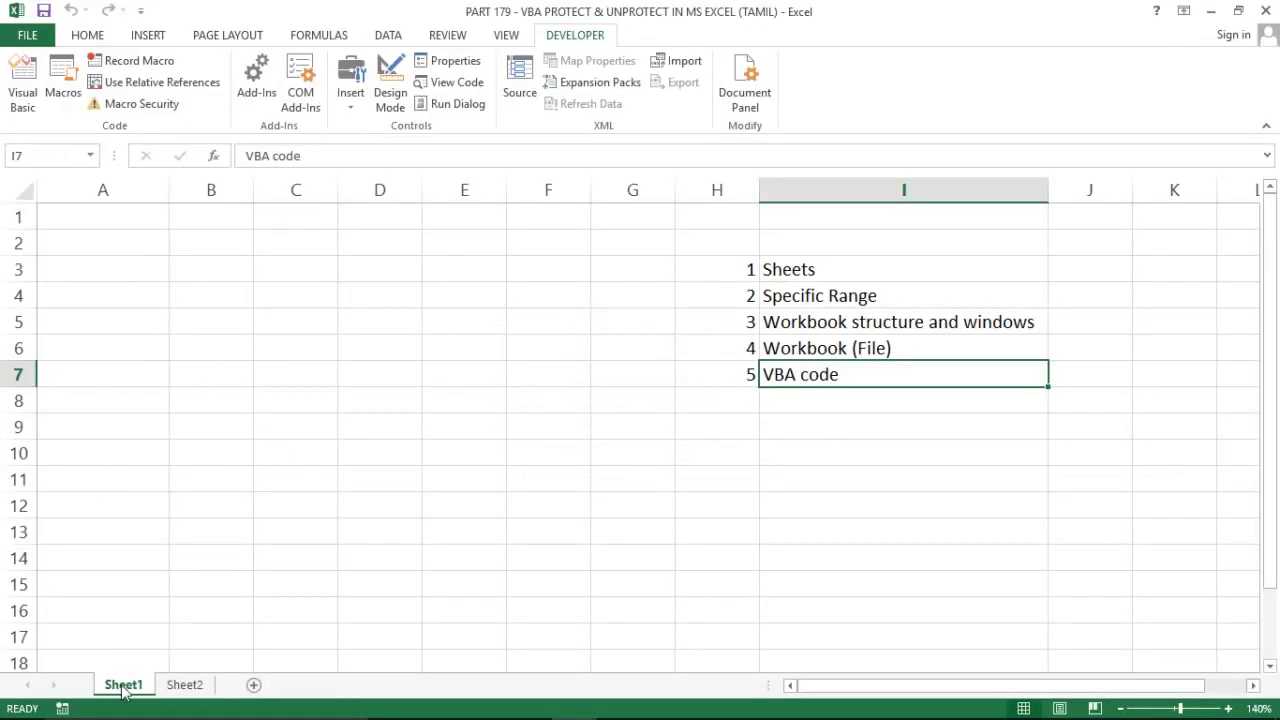
{"action": "right_click", "coordinate": [123, 690]}
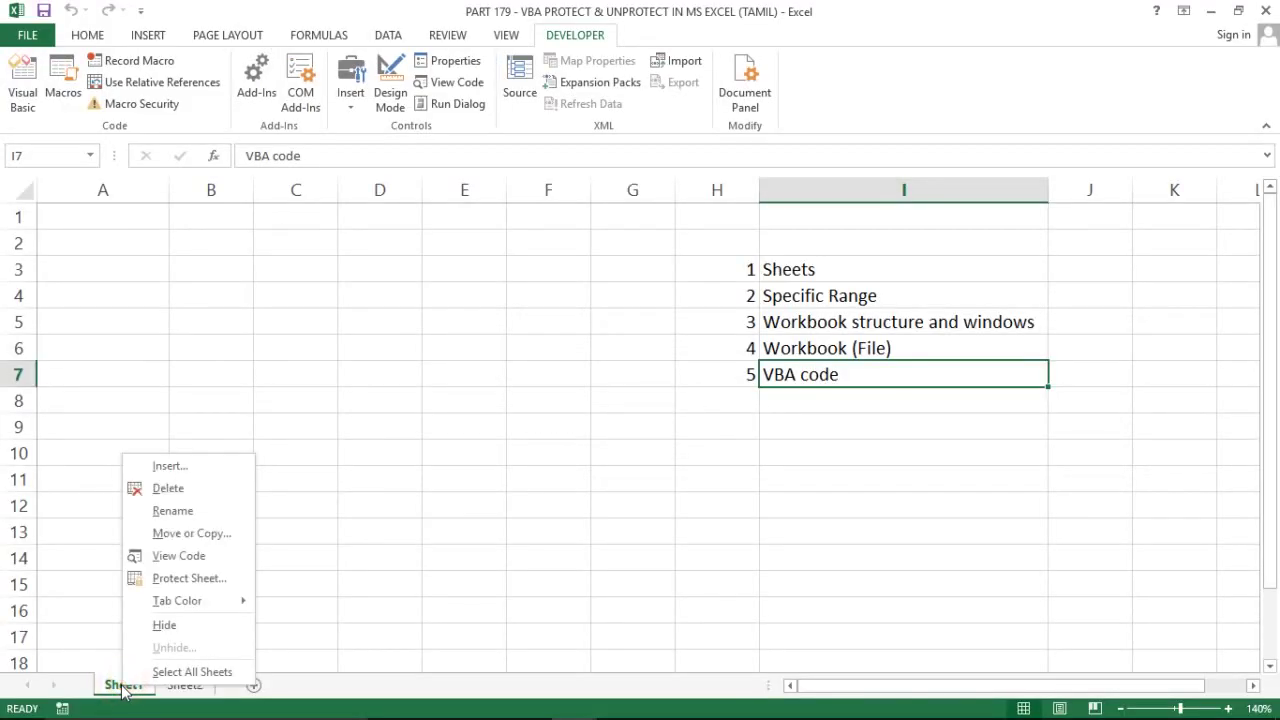
{"action": "left_click", "coordinate": [268, 546]}
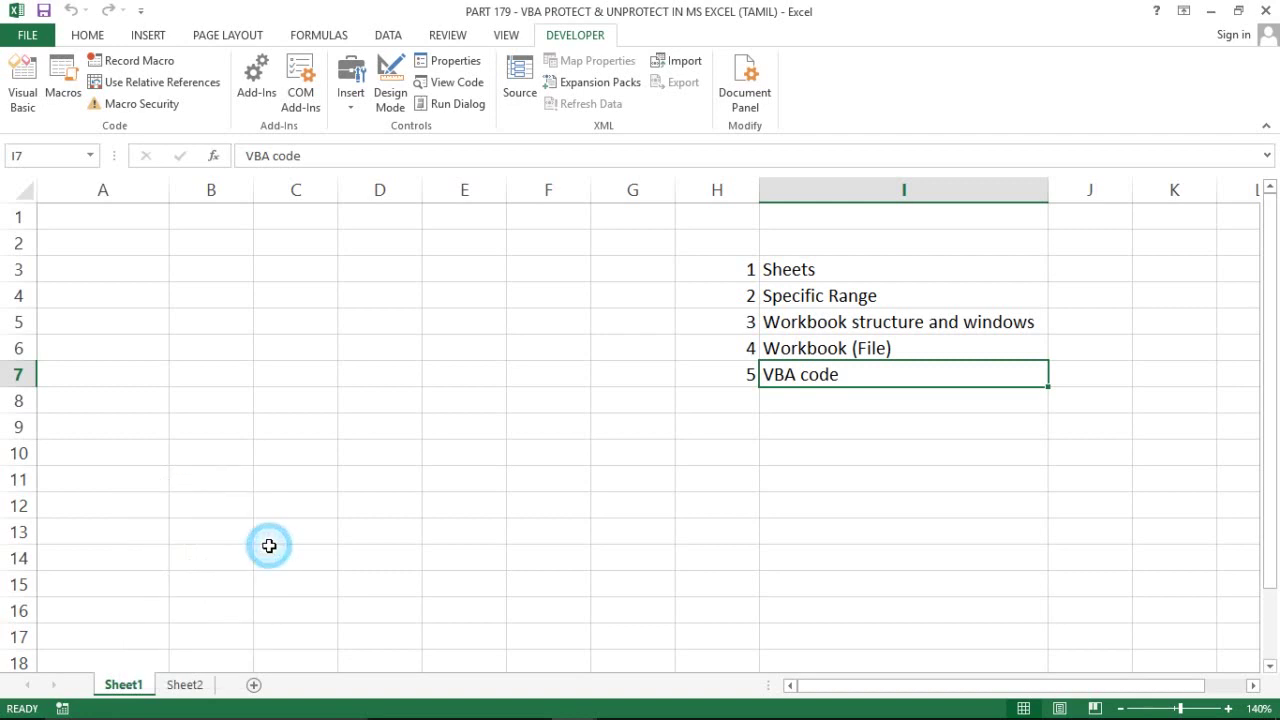
{"action": "left_click", "coordinate": [20, 191]}
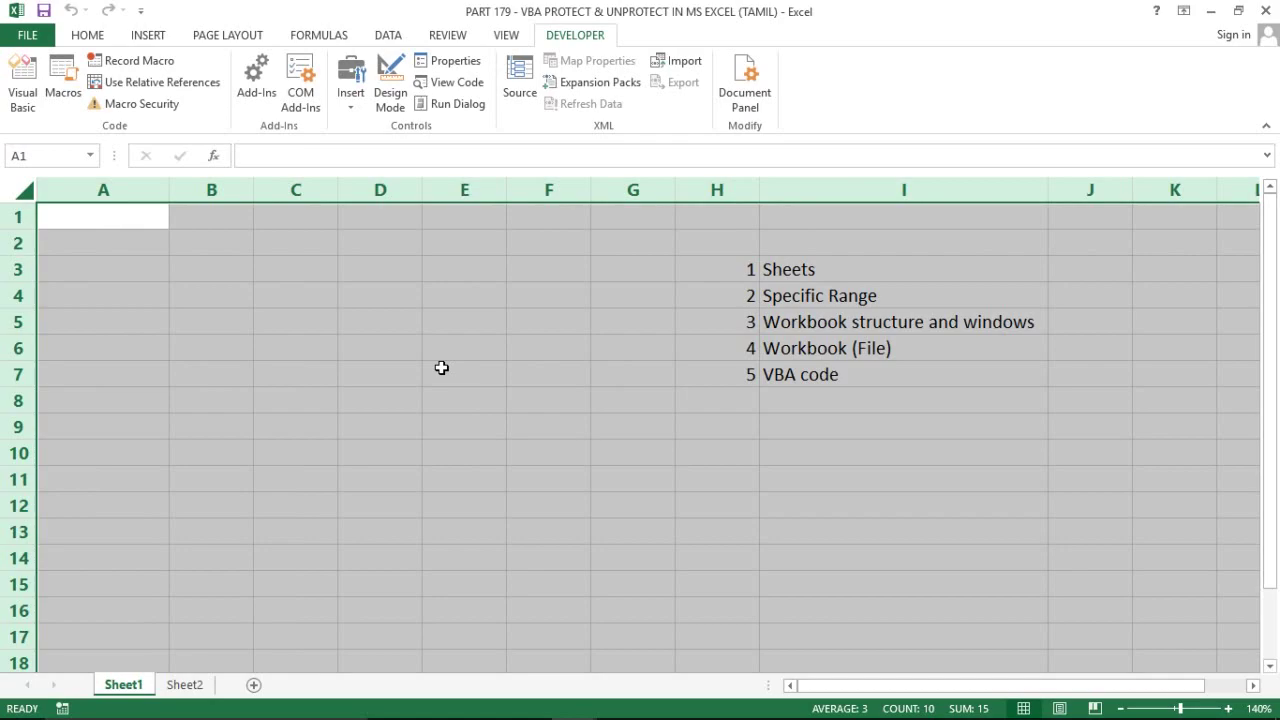
{"action": "left_click", "coordinate": [503, 409]}
{"action": "key", "text": "alt+F11"}
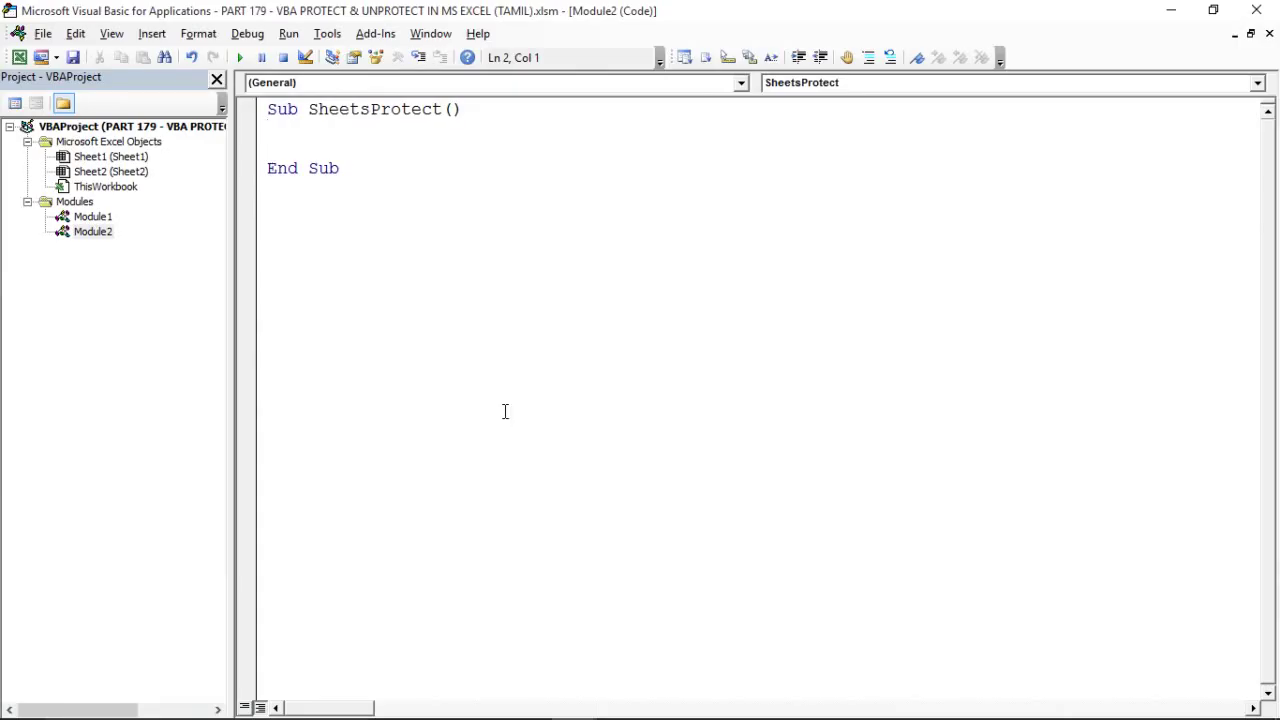
- Write a Sheets("Sheet1").Protect line with a password inside SheetsProtect and return to Excel
{"action": "key", "text": "Return"}
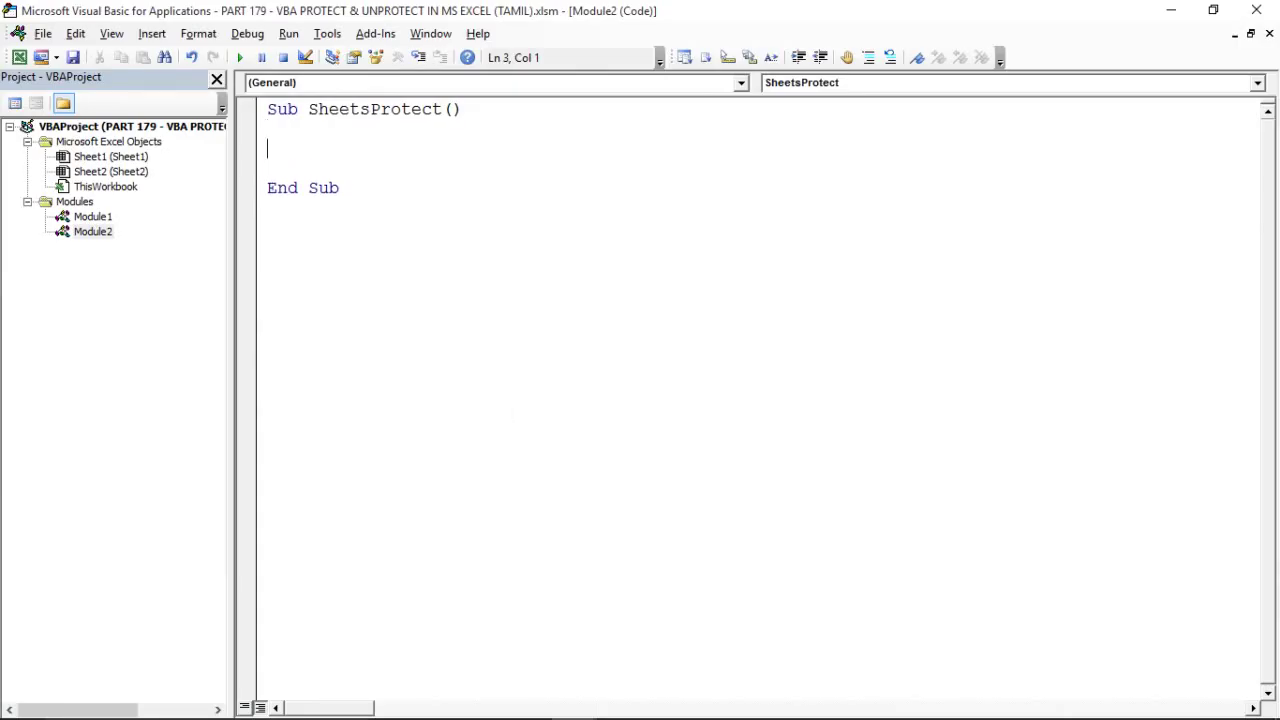
{"action": "type", "text": "Sheet"}
{"action": "type", "text": "(\"Ab"}
{"action": "key", "text": "BackSpace"}
{"action": "key", "text": "BackSpace"}
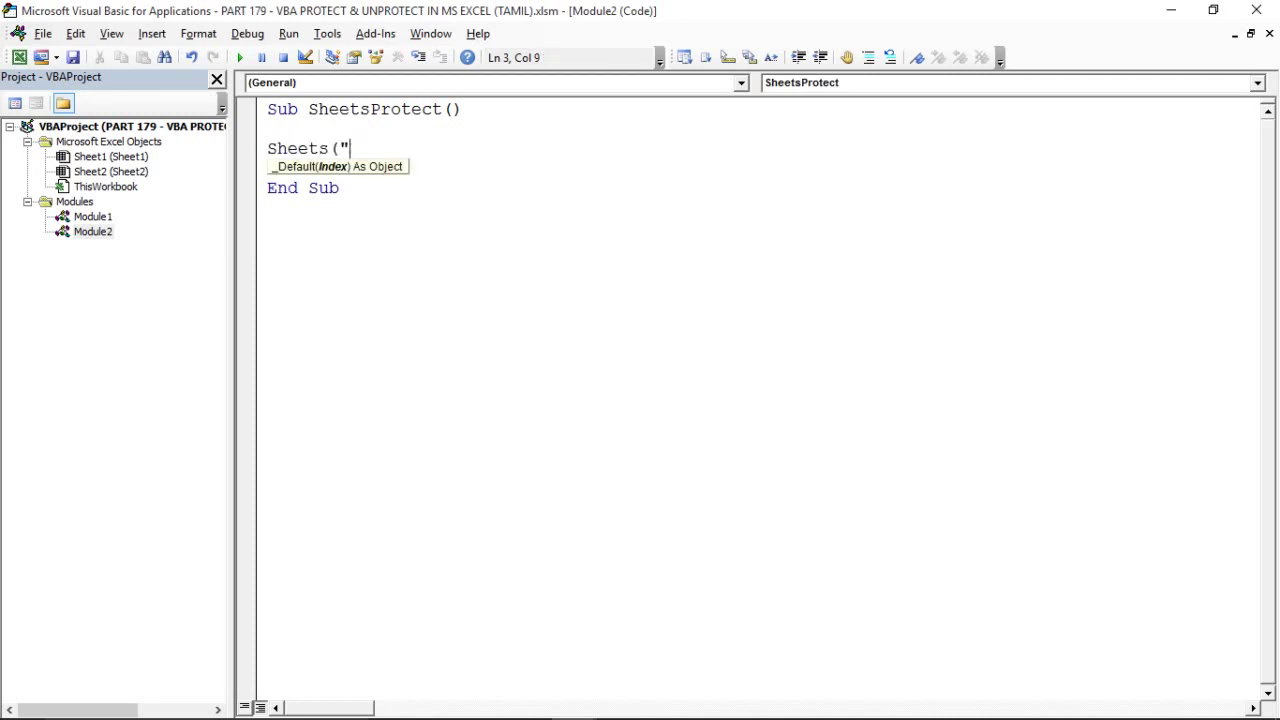
{"action": "left_click", "coordinate": [505, 418]}
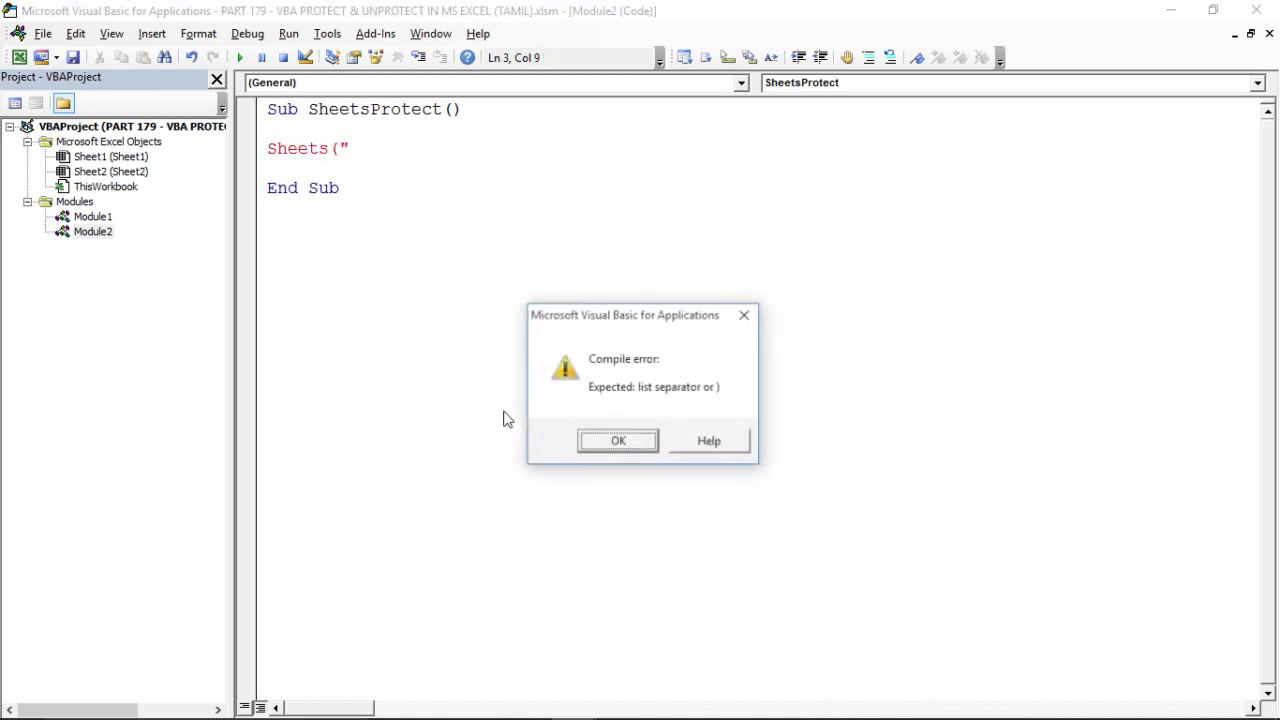
{"action": "left_click", "coordinate": [651, 440]}
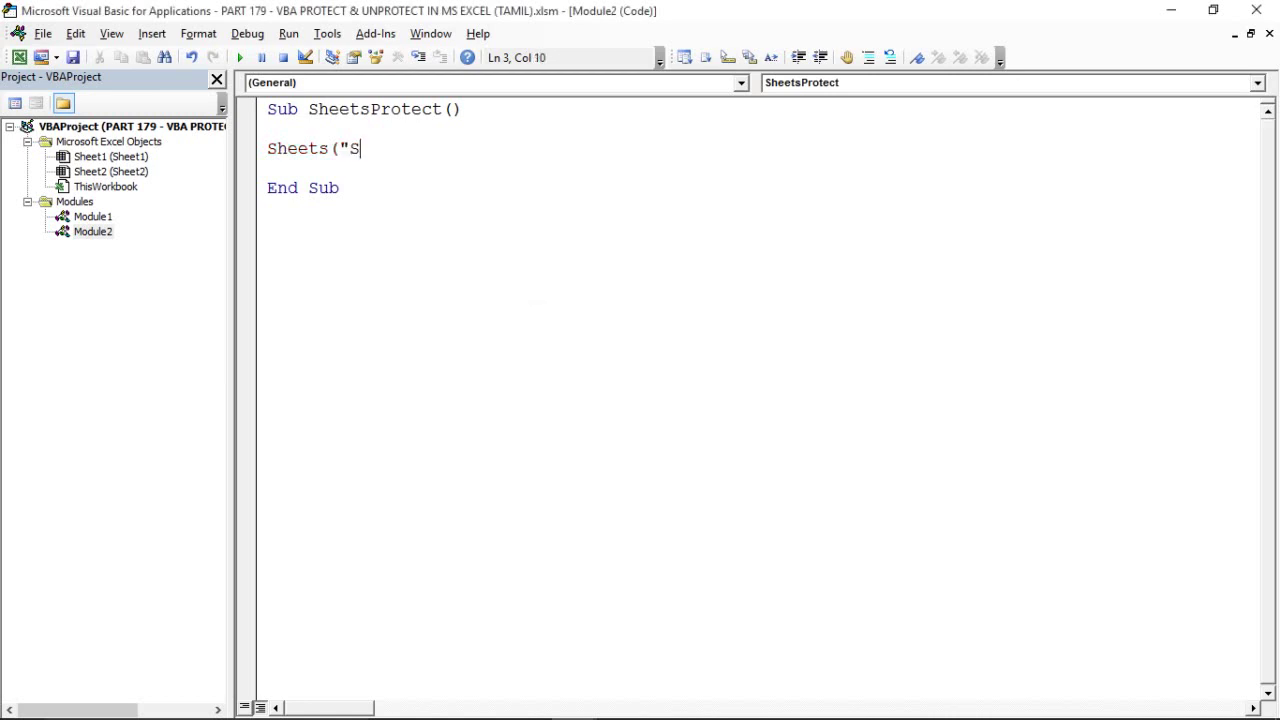
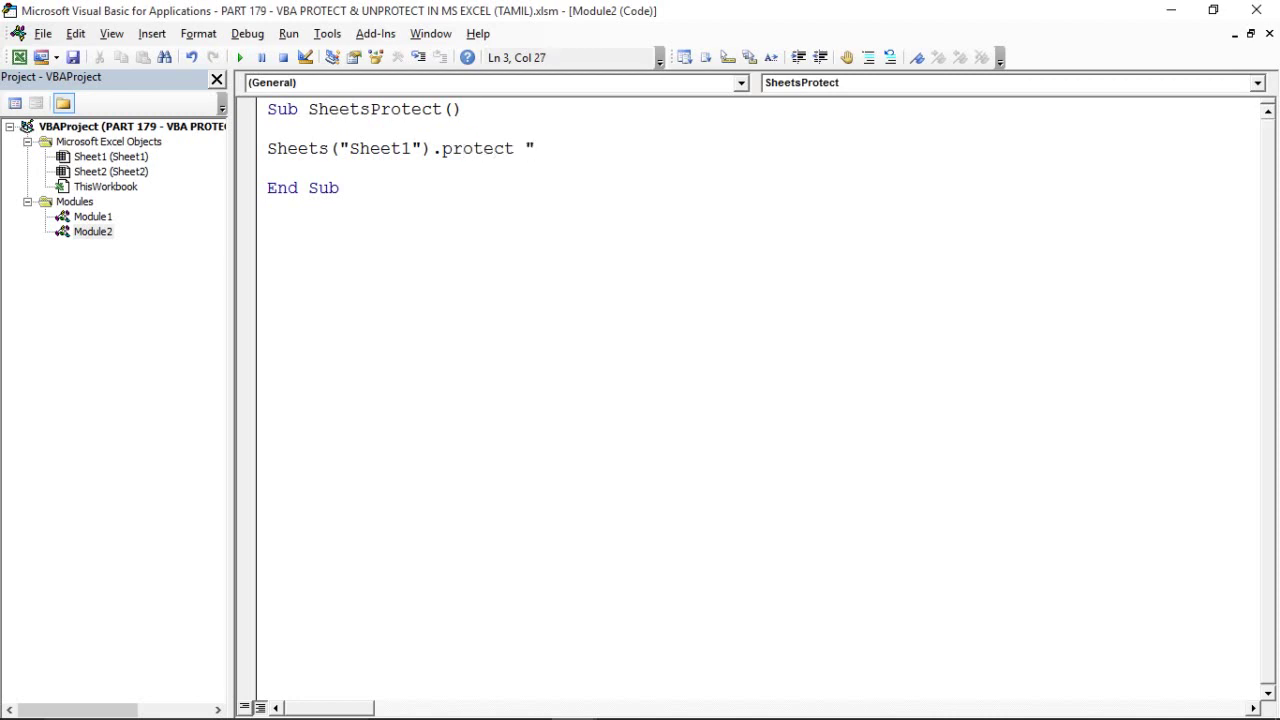
{"action": "left_click", "coordinate": [670, 471]}
{"action": "left_click", "coordinate": [446, 305]}
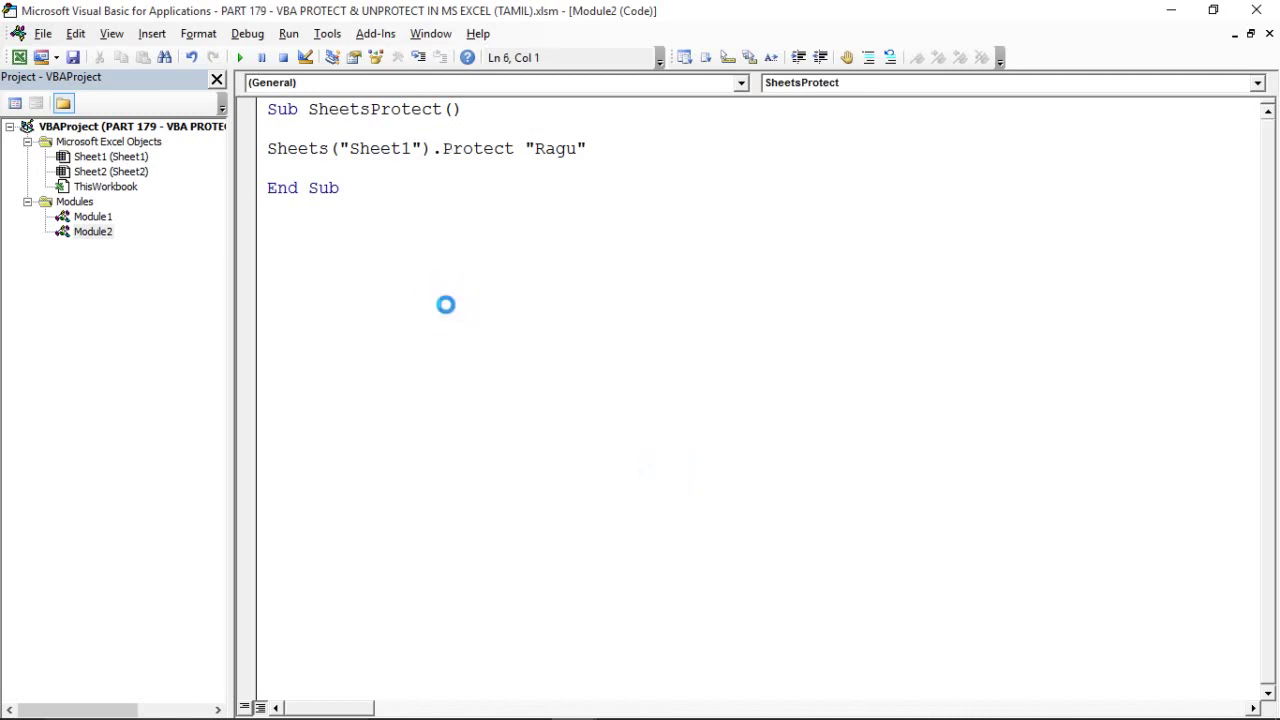
{"action": "left_click", "coordinate": [351, 118]}
{"action": "key", "text": "alt+F11"}
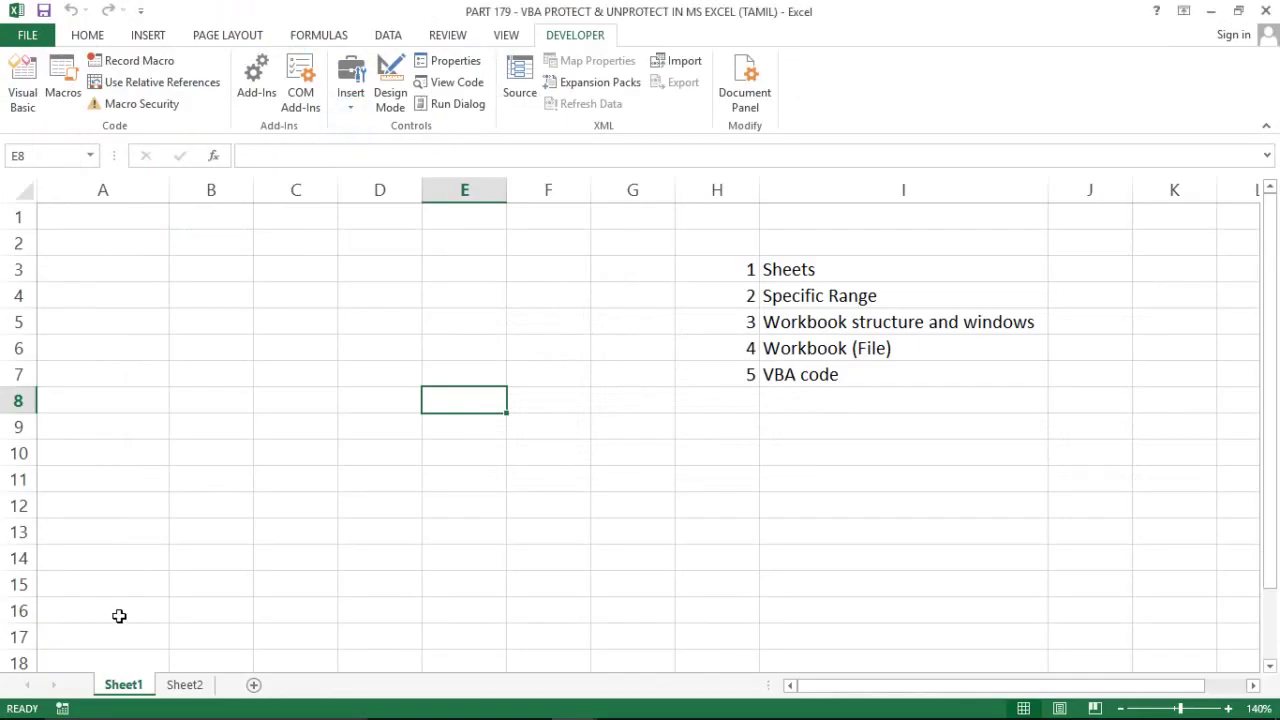
- Check Sheet1's protection options from its tab menu, then return to the macro code
{"action": "right_click", "coordinate": [123, 686]}
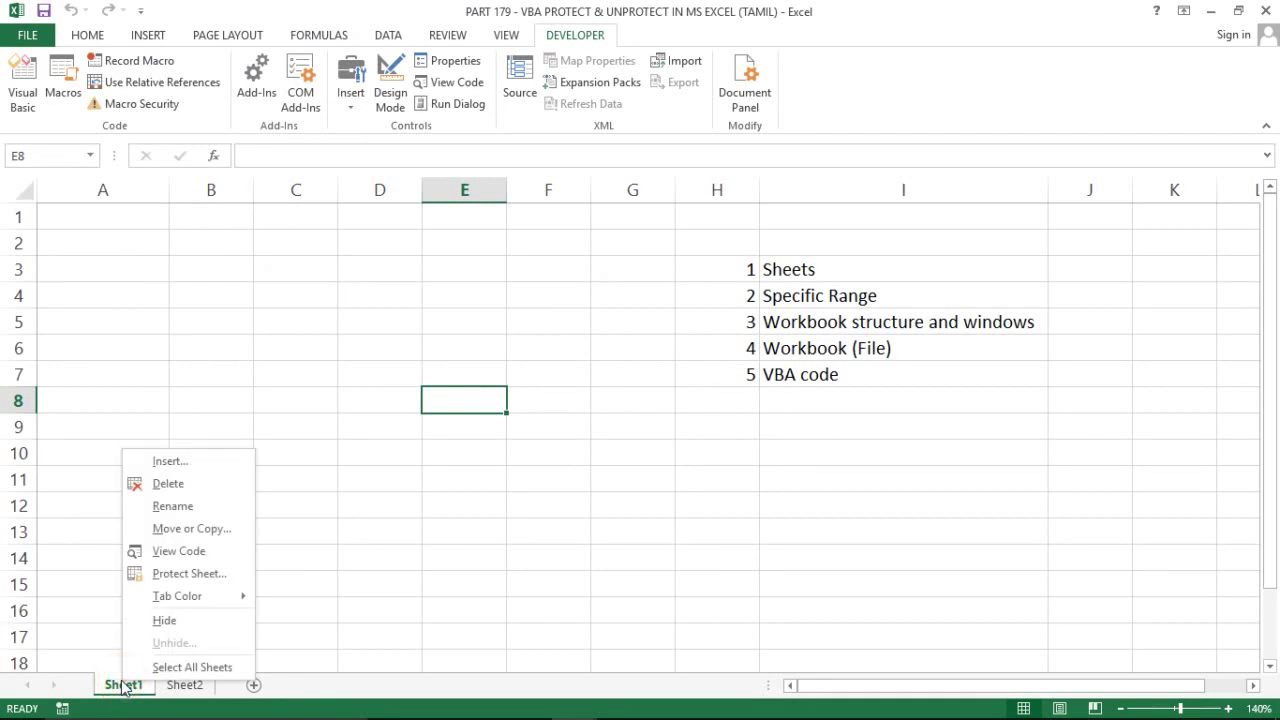
{"action": "left_click", "coordinate": [185, 576]}
{"action": "key", "text": "Escape"}
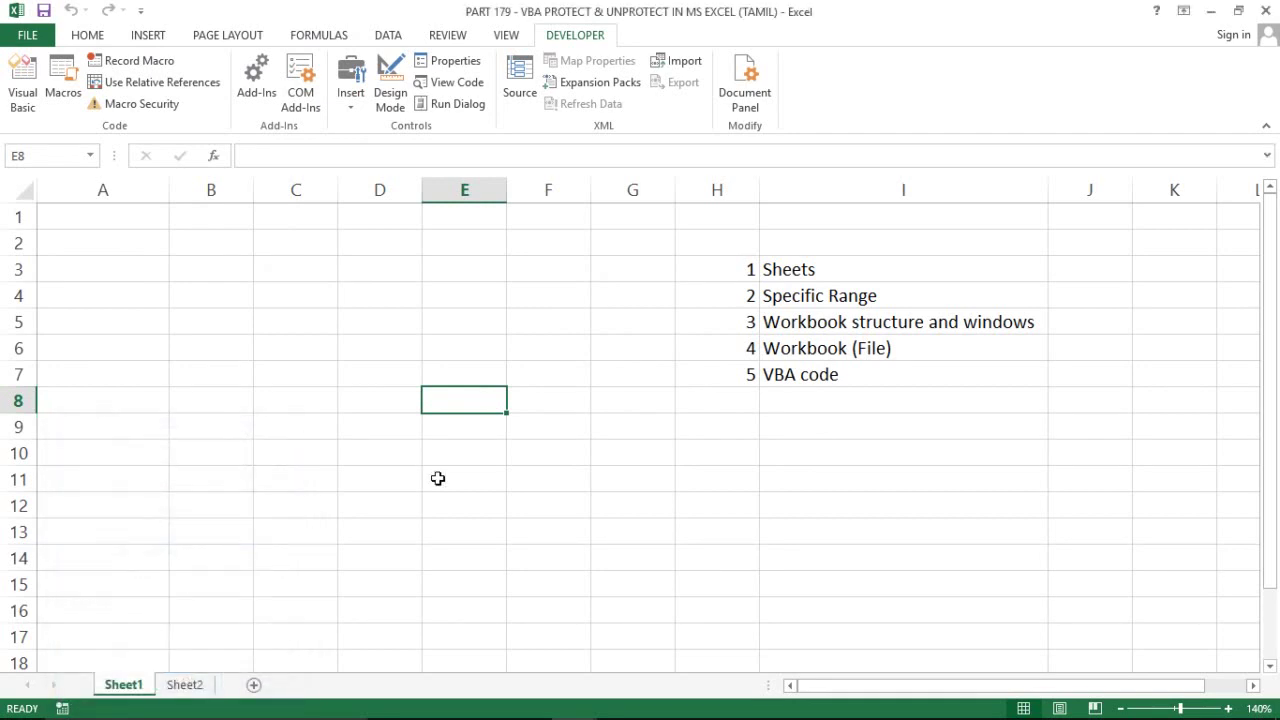
{"action": "left_click", "coordinate": [438, 478]}
{"action": "key", "text": "alt+F11"}
- Run SheetsProtect step by step with F8 and switch to the Excel worksheet
{"action": "left_click", "coordinate": [398, 176]}
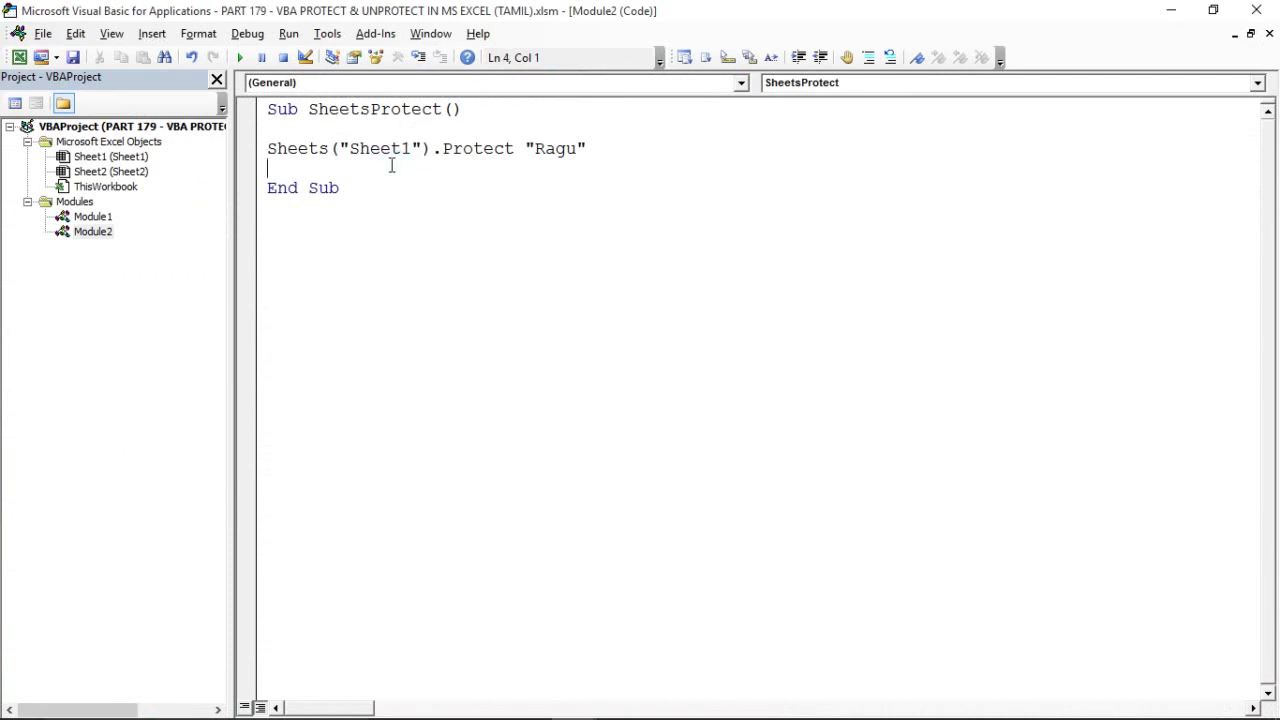
{"action": "left_click", "coordinate": [365, 148]}
{"action": "left_click", "coordinate": [338, 124]}
{"action": "key", "text": "F8"}
{"action": "key", "text": "F8"}
{"action": "key", "text": "F8"}
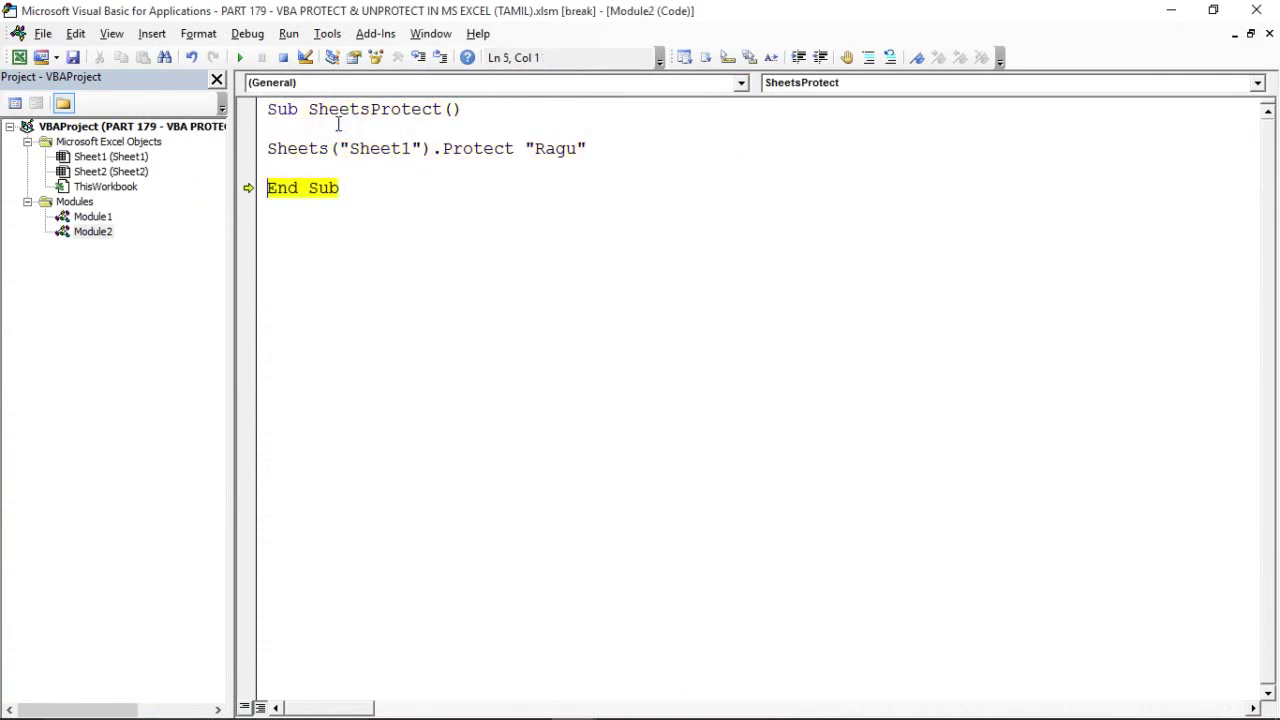
{"action": "key", "text": "alt+F11"}
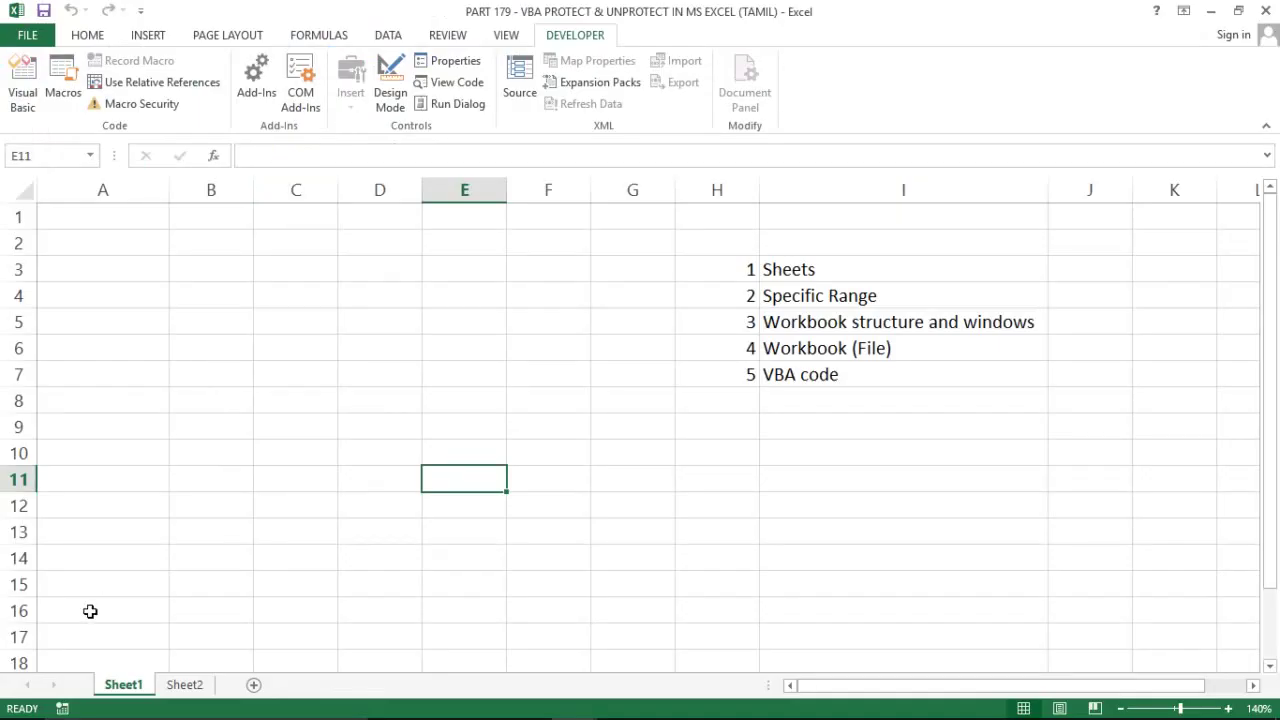
- Confirm Sheet1 is protected: deleting or editing cells like A6 and F9 triggers the protected-sheet warning
{"action": "right_click", "coordinate": [125, 688]}
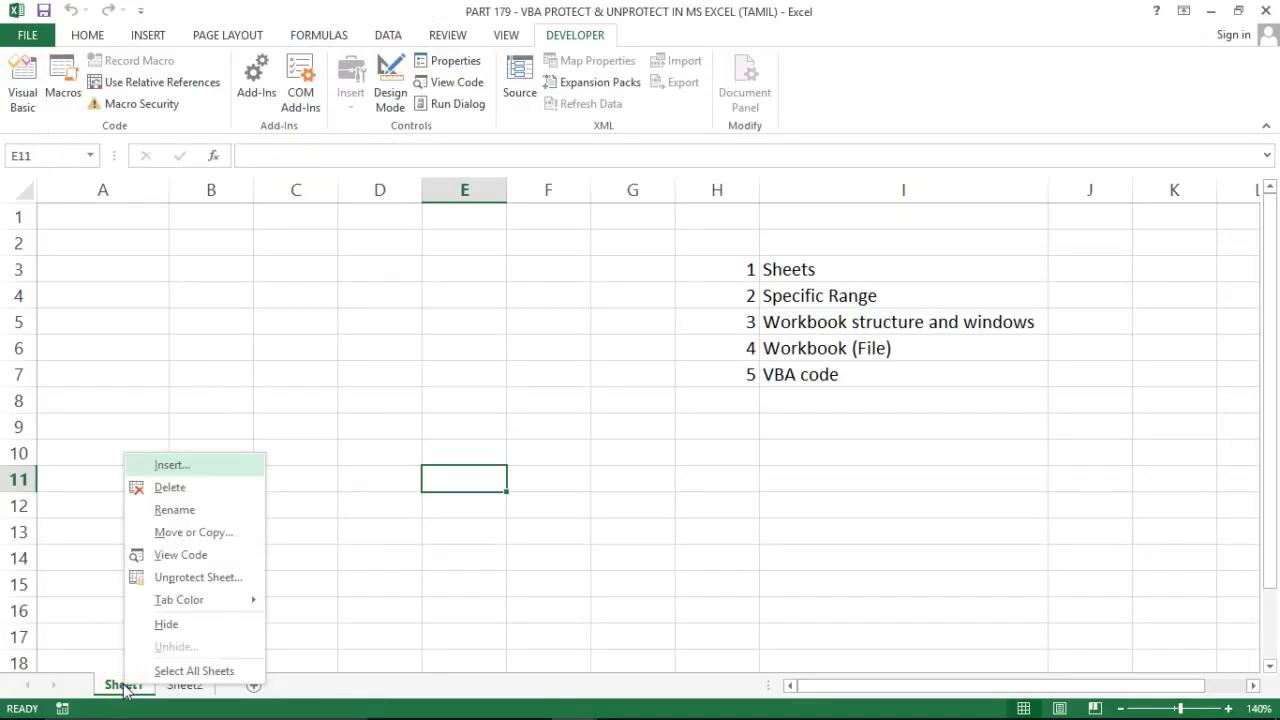
{"action": "left_click", "coordinate": [466, 354]}
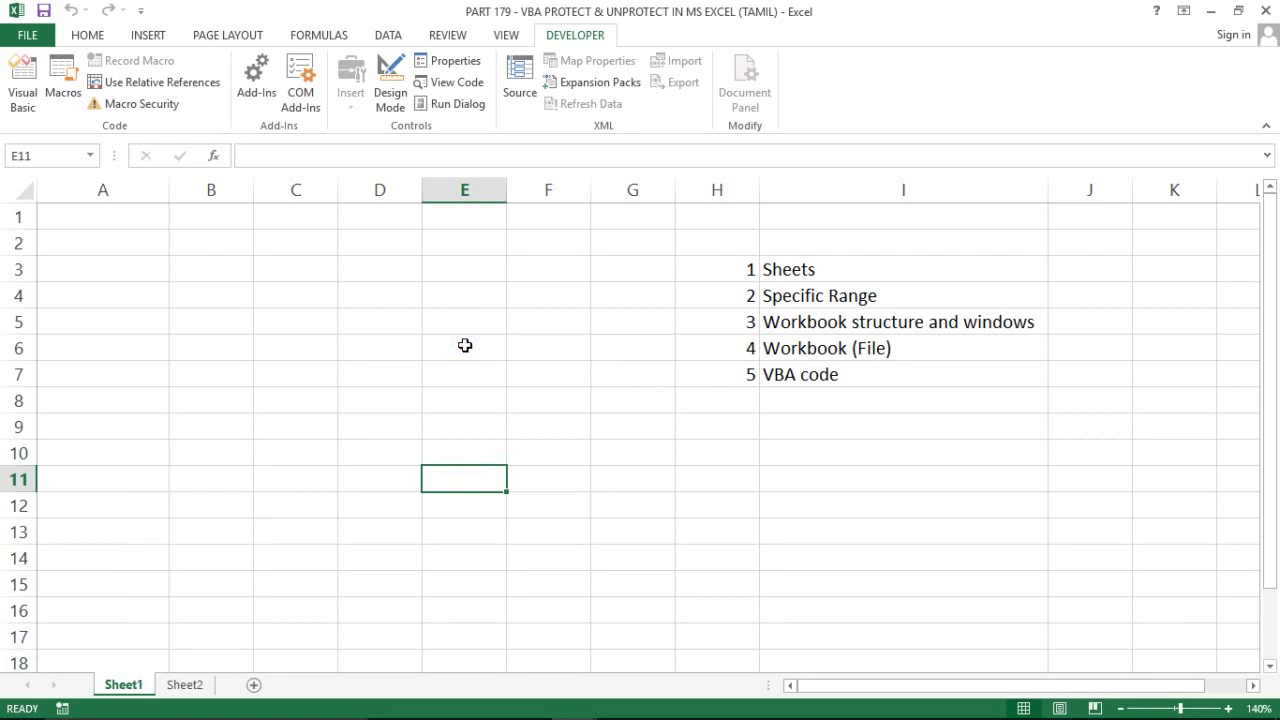
{"action": "key", "text": "Delete"}
{"action": "left_click", "coordinate": [638, 421]}
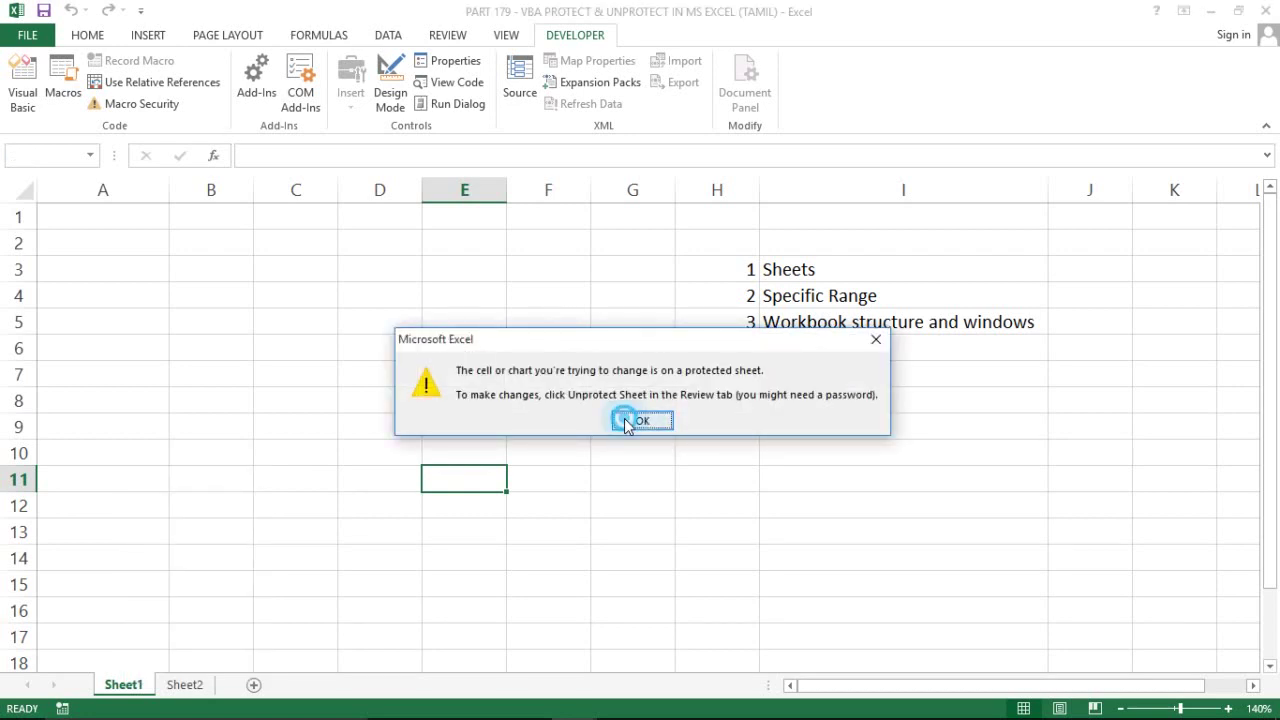
{"action": "left_click", "coordinate": [623, 459]}
{"action": "left_click", "coordinate": [177, 320]}
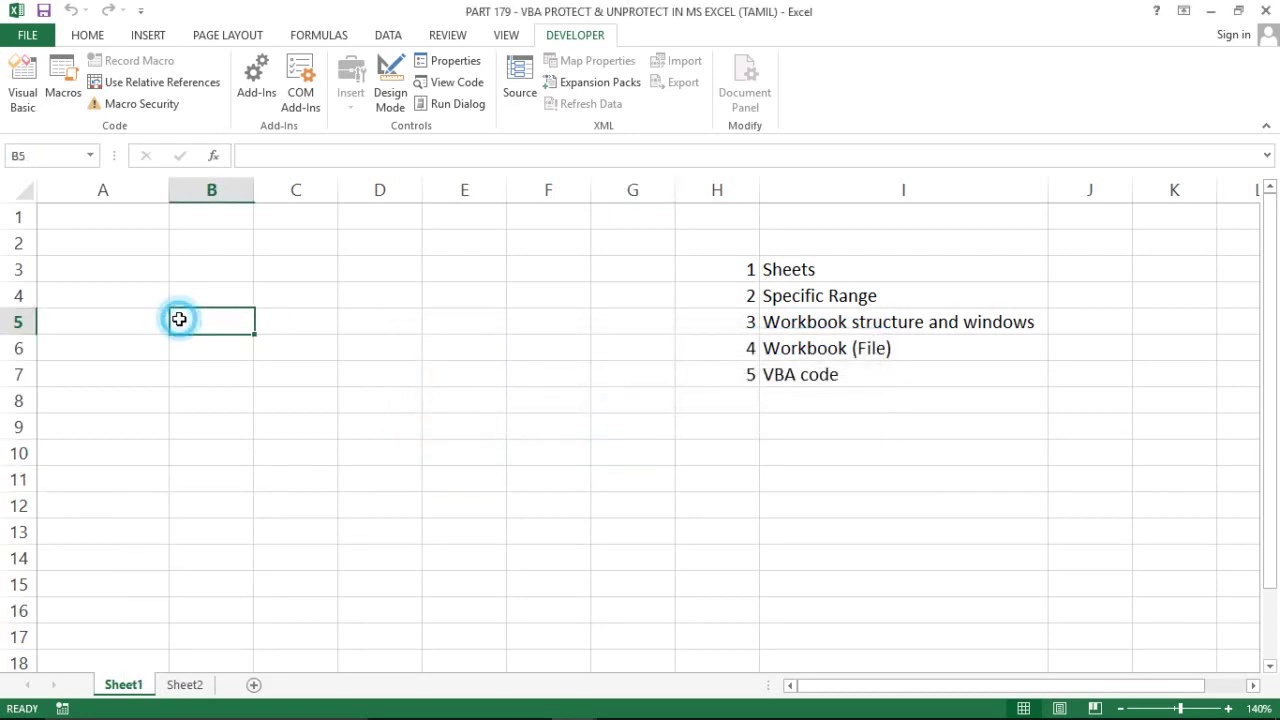
{"action": "left_click", "coordinate": [233, 418]}
{"action": "left_click", "coordinate": [257, 399]}
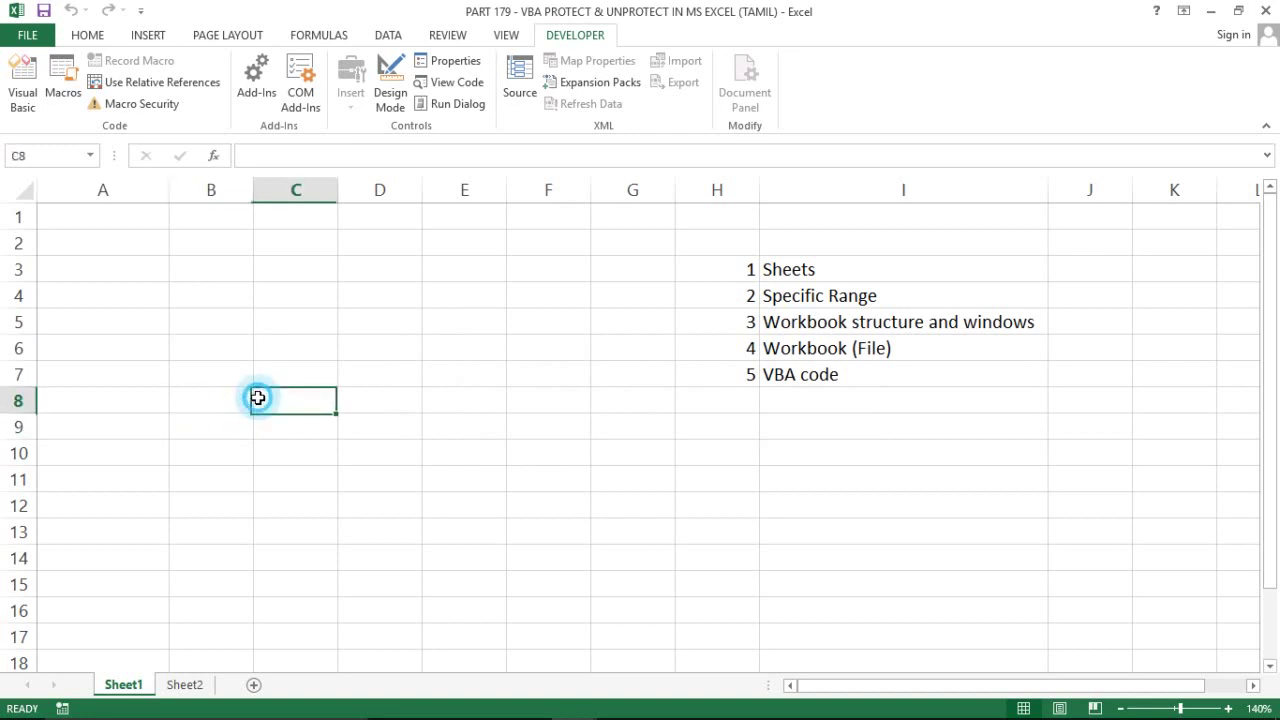
{"action": "left_click", "coordinate": [165, 349]}
{"action": "double_click", "coordinate": [165, 349]}
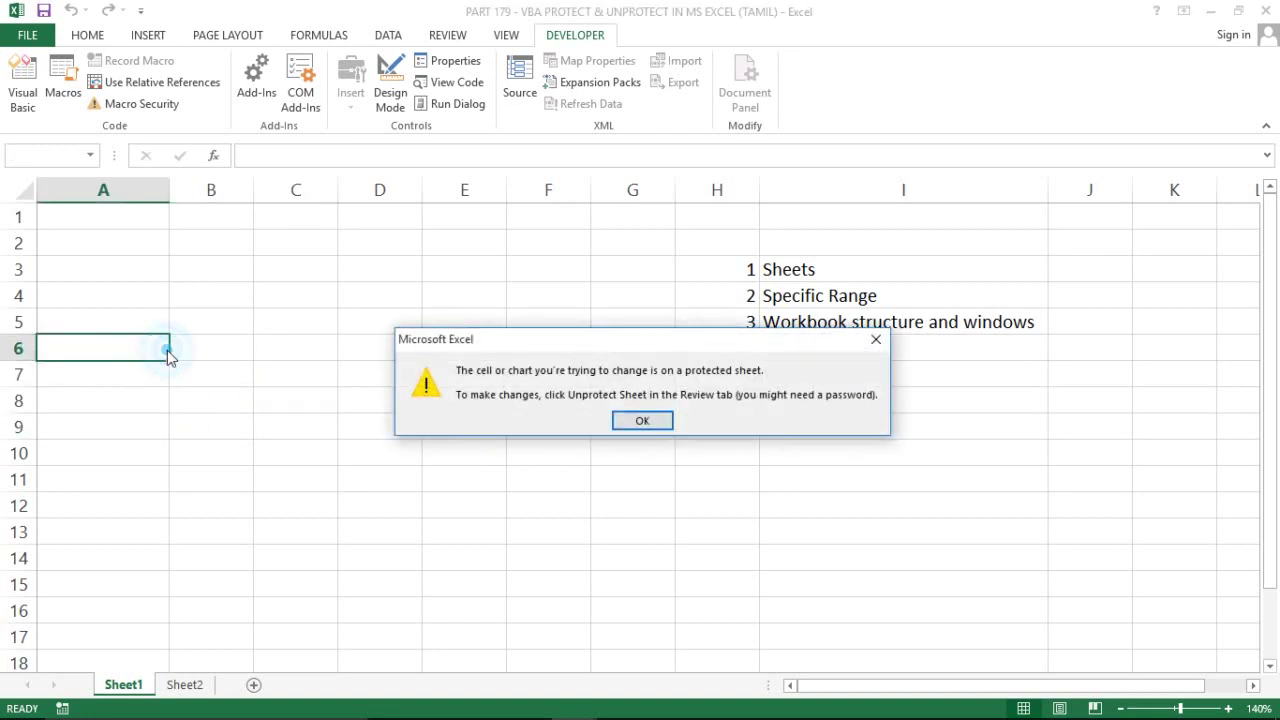
{"action": "key", "text": "Return"}
{"action": "double_click", "coordinate": [585, 428]}
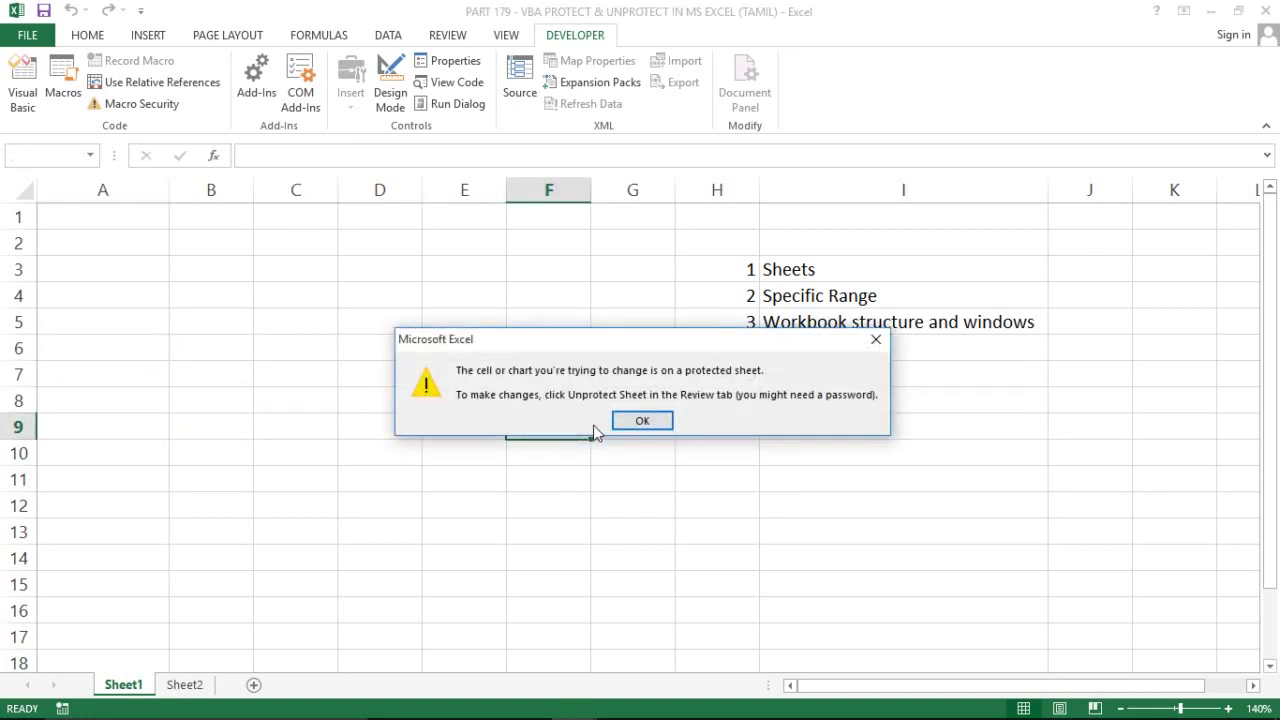
{"action": "left_click", "coordinate": [616, 421]}
{"action": "key", "text": "alt+F11"}
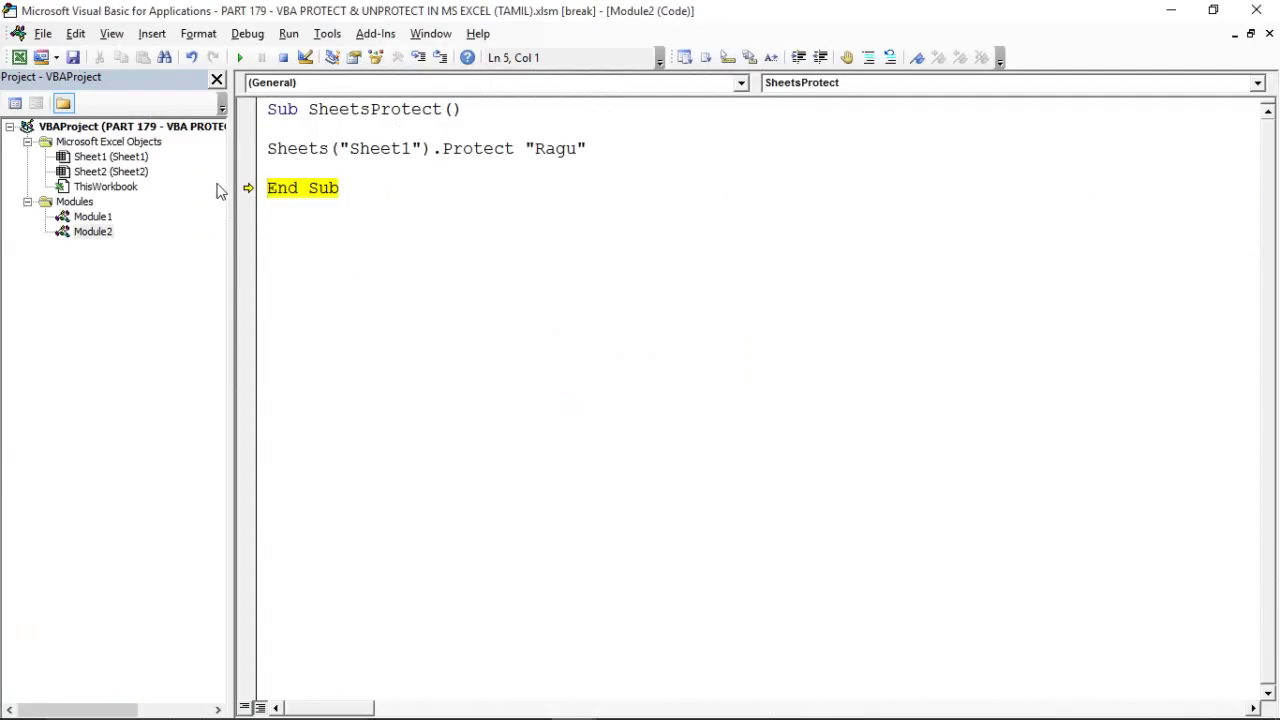
- Let the macro finish, add a blank line after the protect line, and check Sheet1's tab menu
{"action": "left_click", "coordinate": [339, 192]}
{"action": "left_click", "coordinate": [328, 188]}
{"action": "key", "text": "F8"}
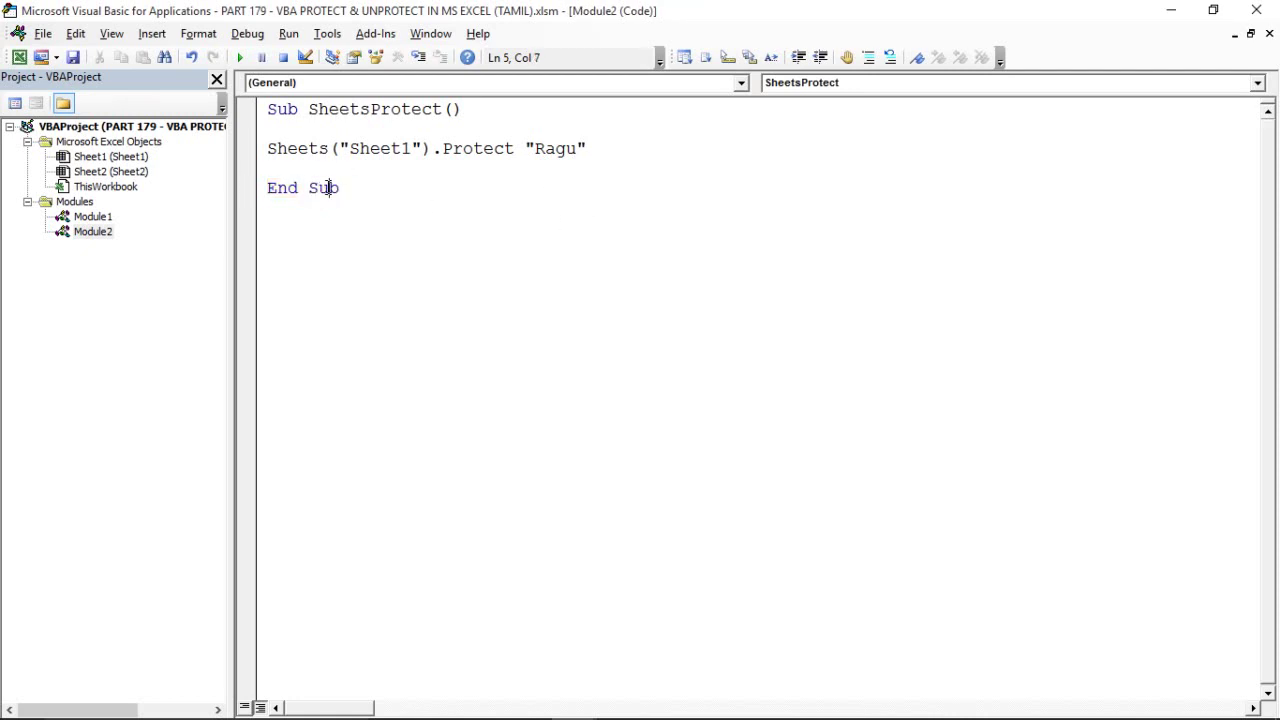
{"action": "left_click", "coordinate": [339, 188]}
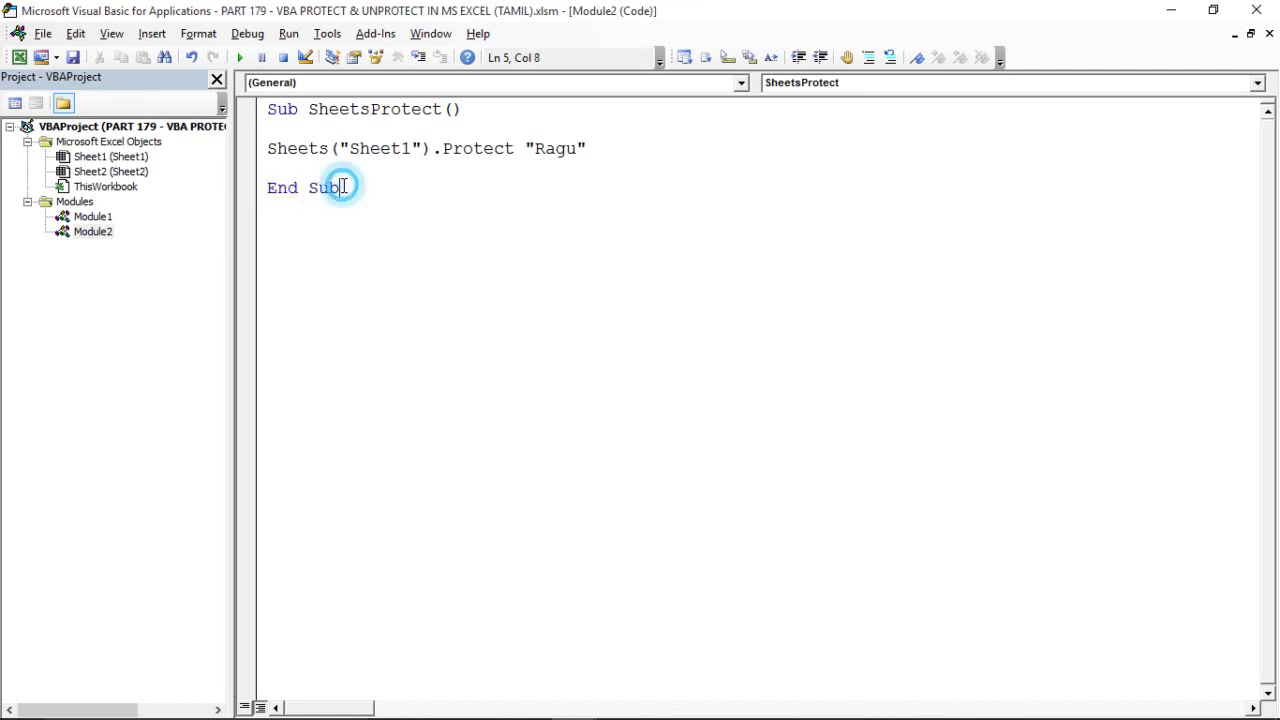
{"action": "left_click", "coordinate": [594, 149]}
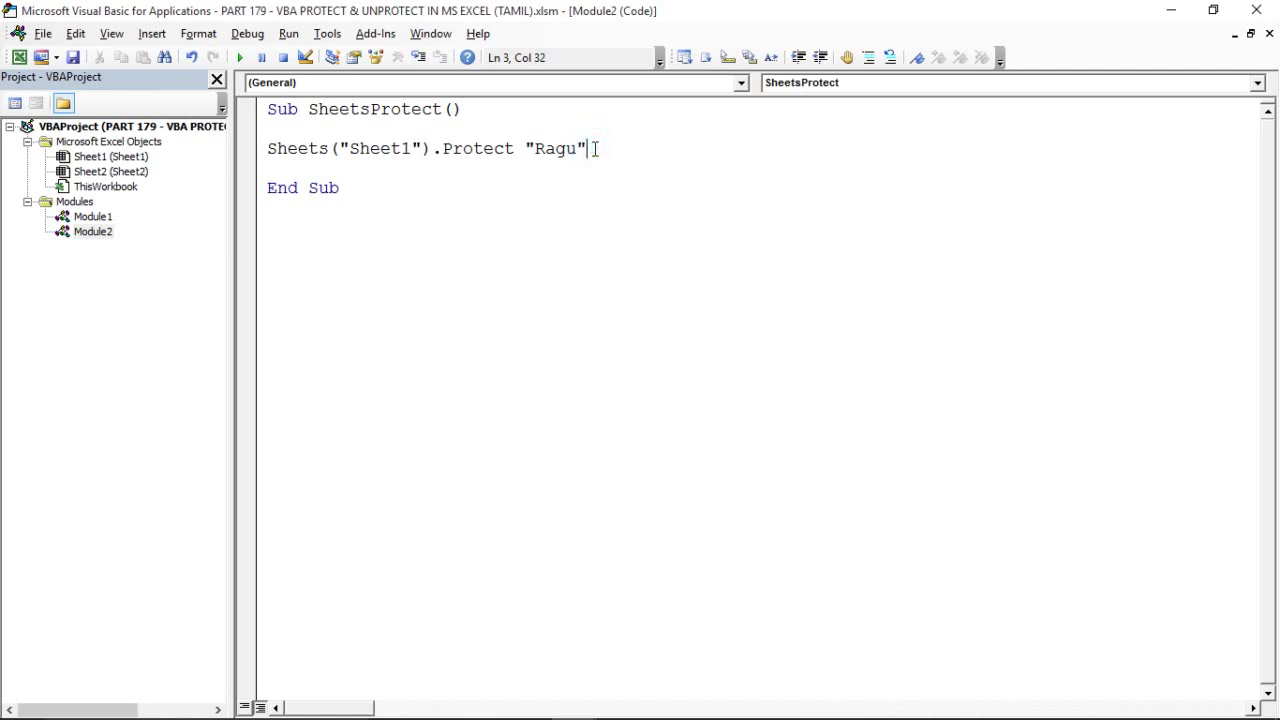
{"action": "key", "text": "Return"}
{"action": "key", "text": "Return"}
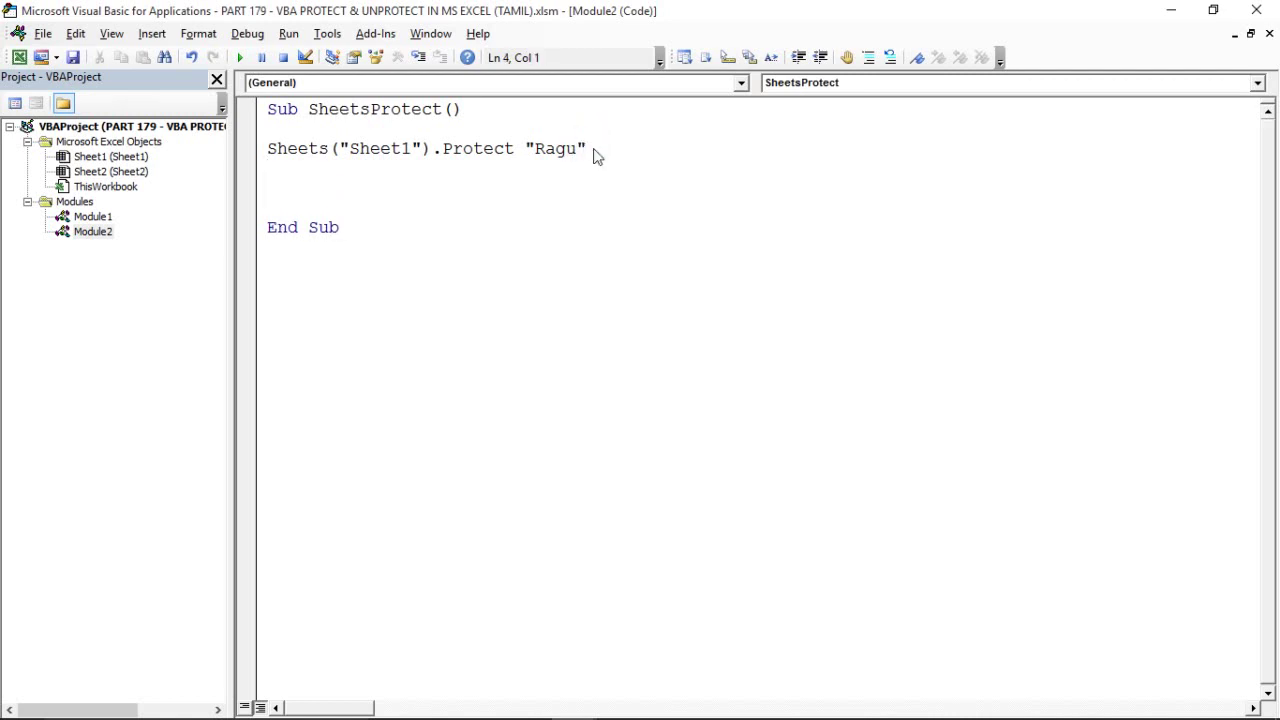
{"action": "key", "text": "alt+F11"}
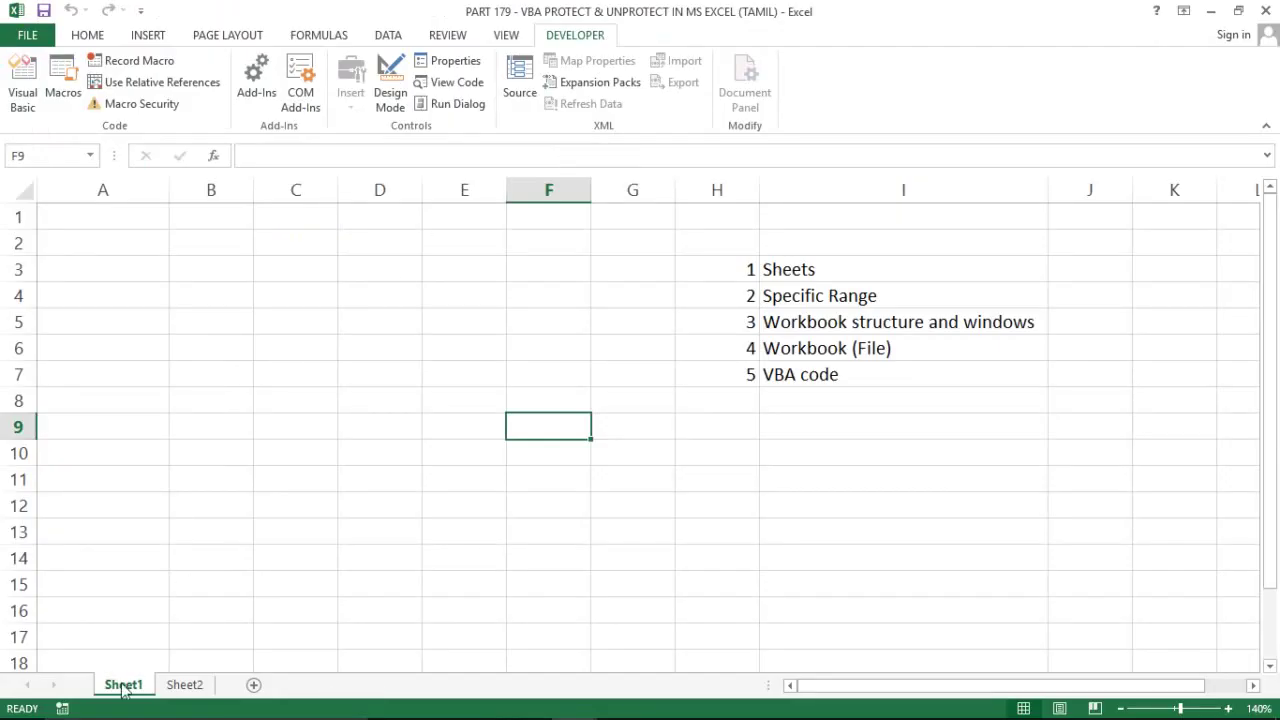
{"action": "right_click", "coordinate": [122, 684]}
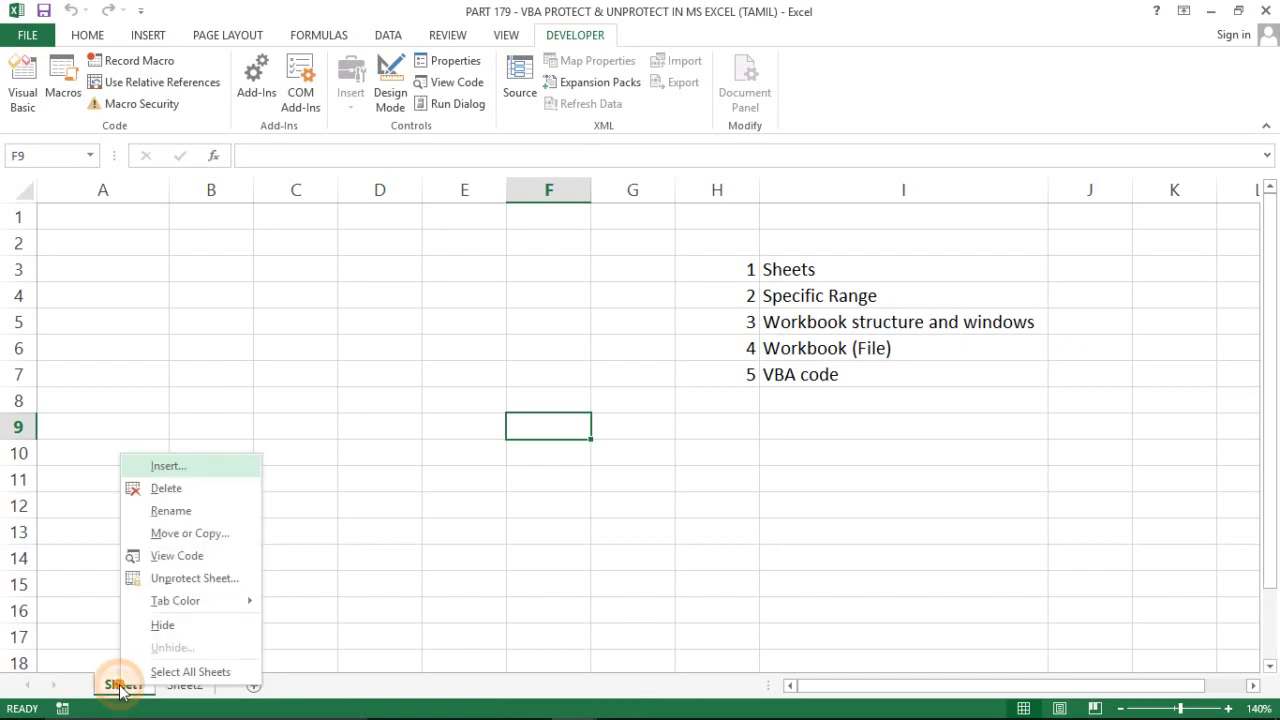
{"action": "left_click", "coordinate": [190, 556]}
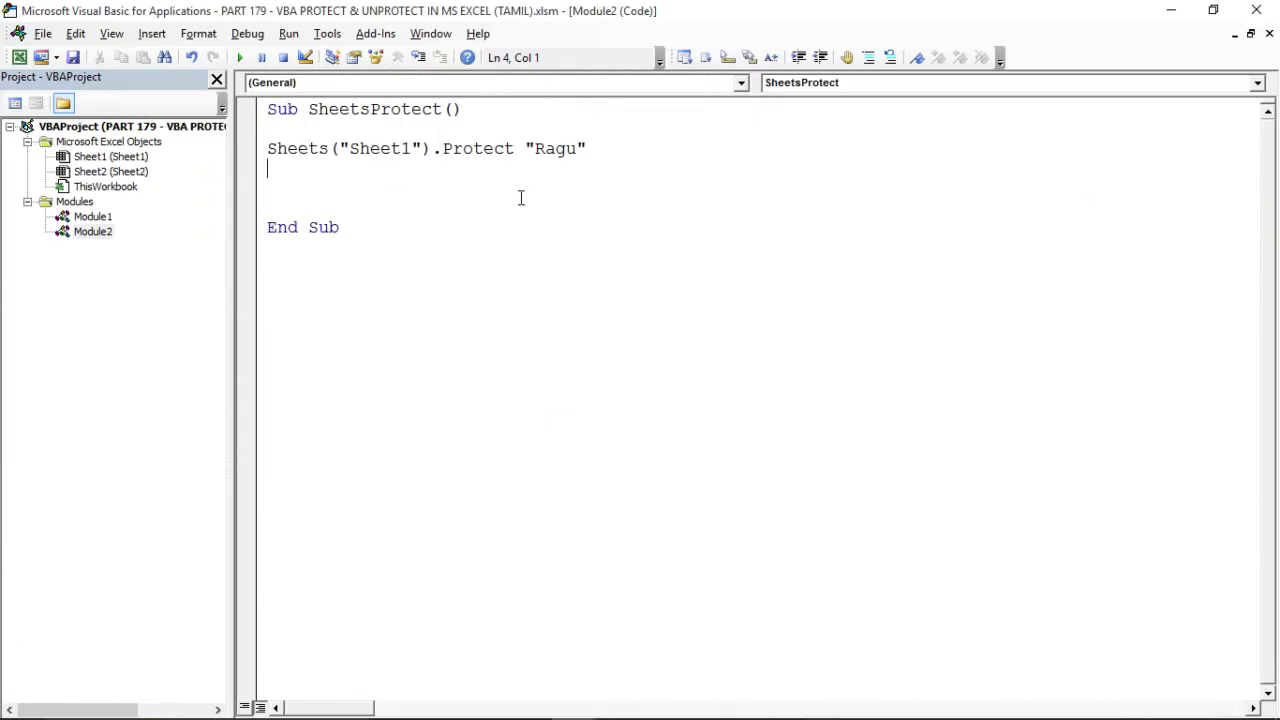
- Change .Protect to .Unprotect in SheetsProtect and run the macro
{"action": "left_click", "coordinate": [521, 197]}
{"action": "left_click", "coordinate": [447, 148]}
{"action": "type", "text": "un"}
{"action": "left_click", "coordinate": [476, 204]}
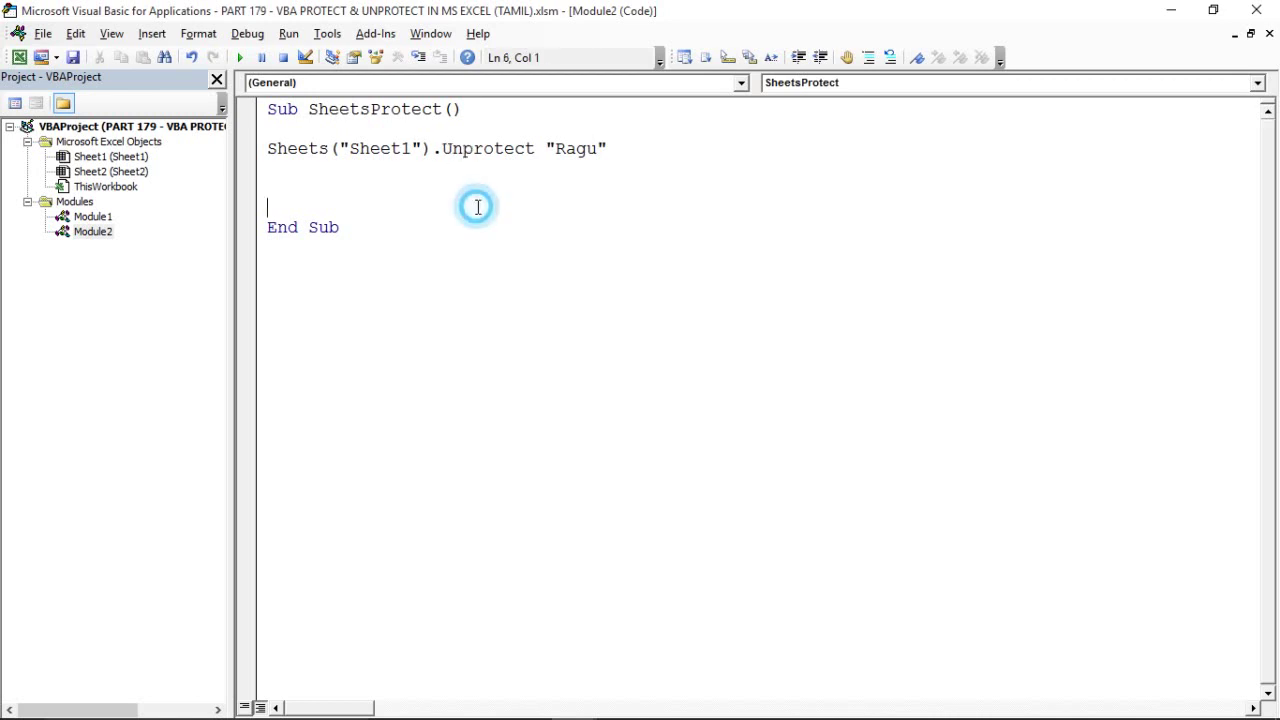
{"action": "left_click", "coordinate": [440, 183]}
{"action": "left_click", "coordinate": [240, 58]}
- Test-type in C7 to confirm editing works and check Sheet1's tab menu shows Protect Sheet
{"action": "key", "text": "alt+F11"}
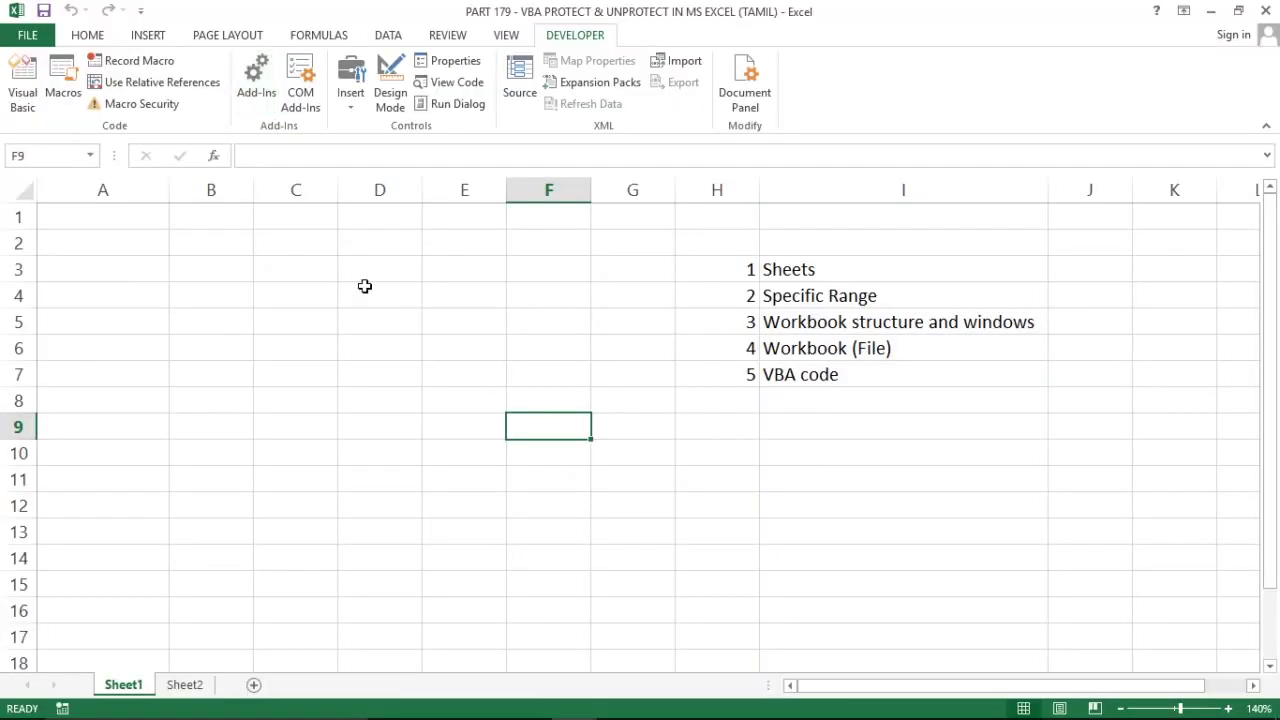
{"action": "left_click", "coordinate": [285, 380]}
{"action": "type", "text": "ssss"}
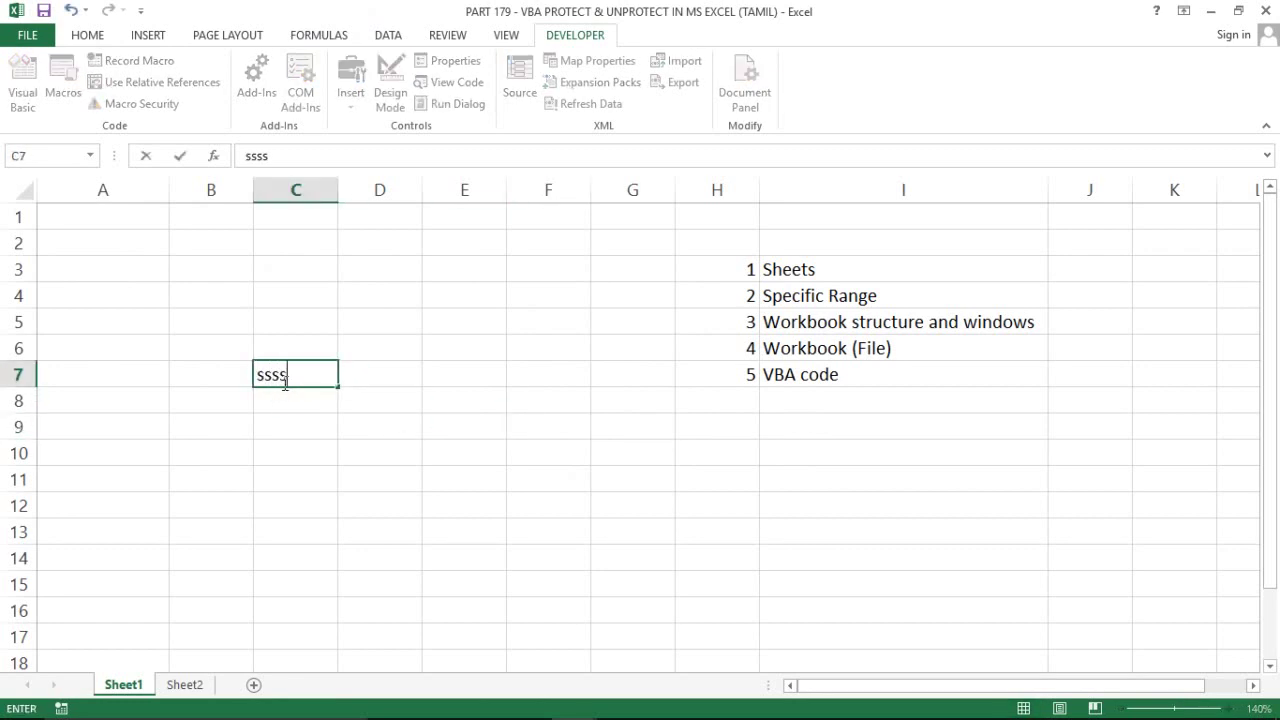
{"action": "type", "text": "sssss"}
{"action": "key", "text": "Escape"}
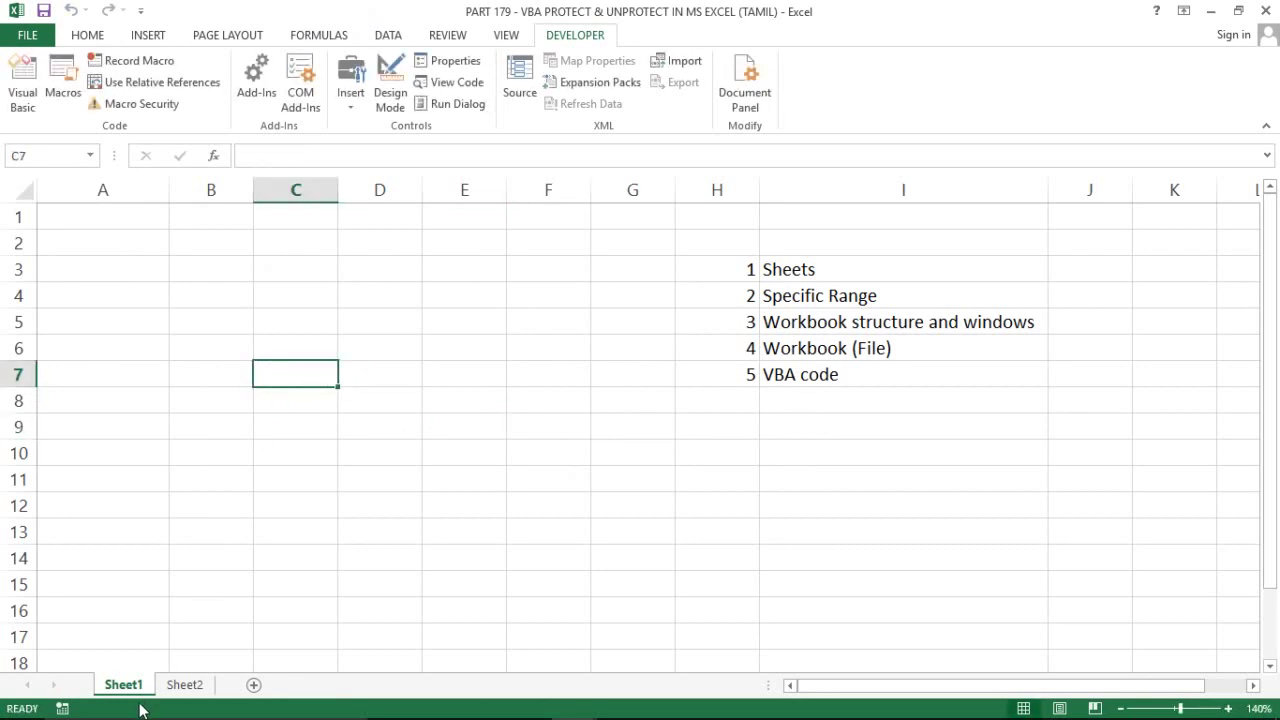
{"action": "right_click", "coordinate": [125, 686]}
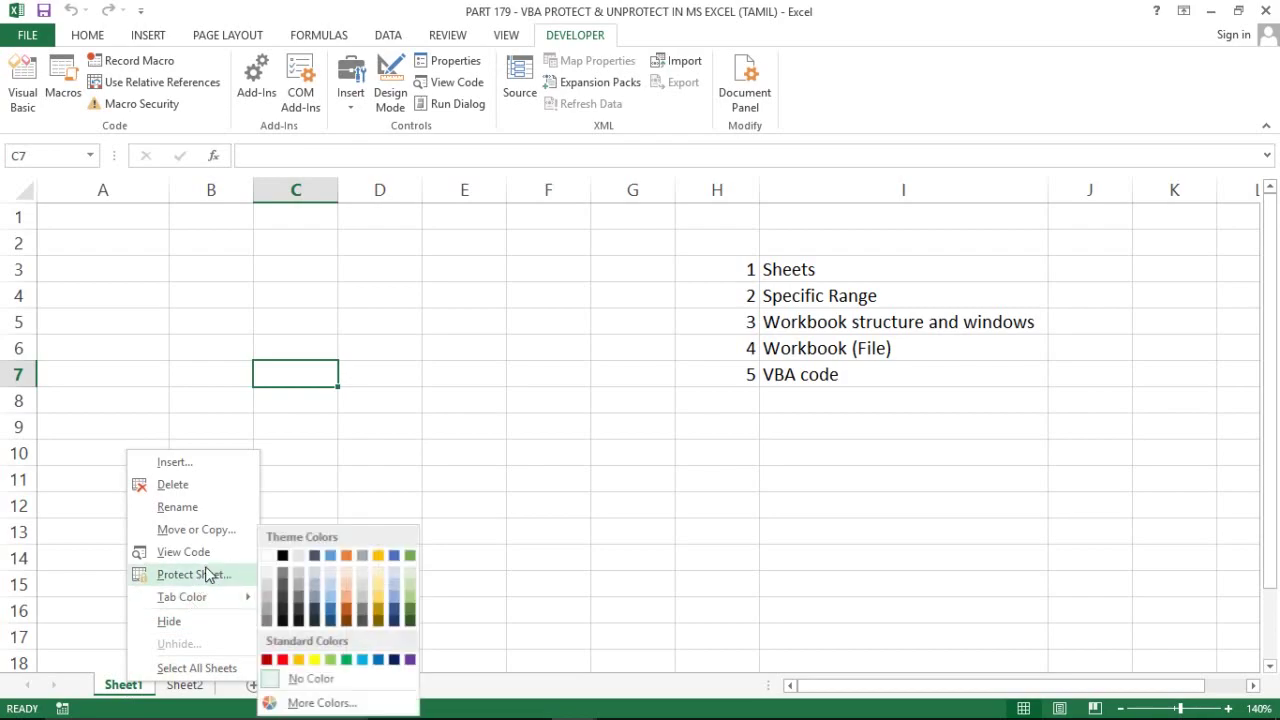
{"action": "key", "text": "alt+F11"}
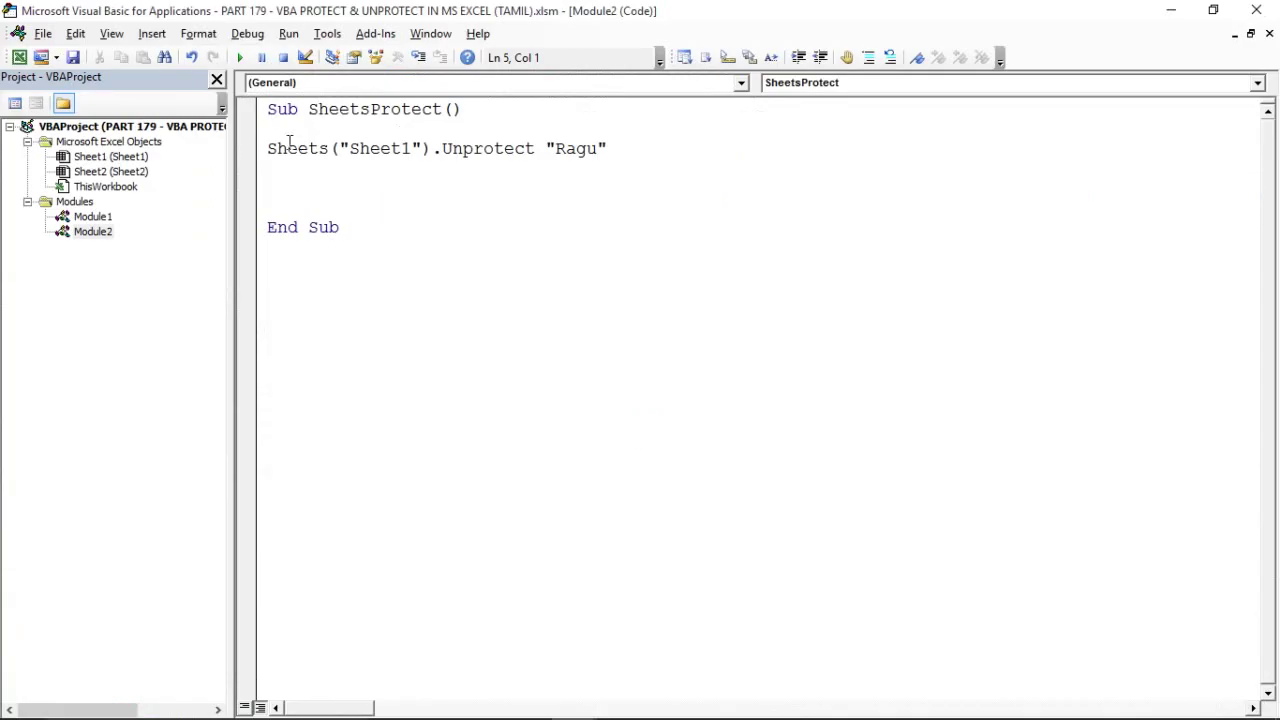
- Duplicate the Unprotect line above itself and change the first copy to .Protect
{"action": "left_click", "coordinate": [258, 154]}
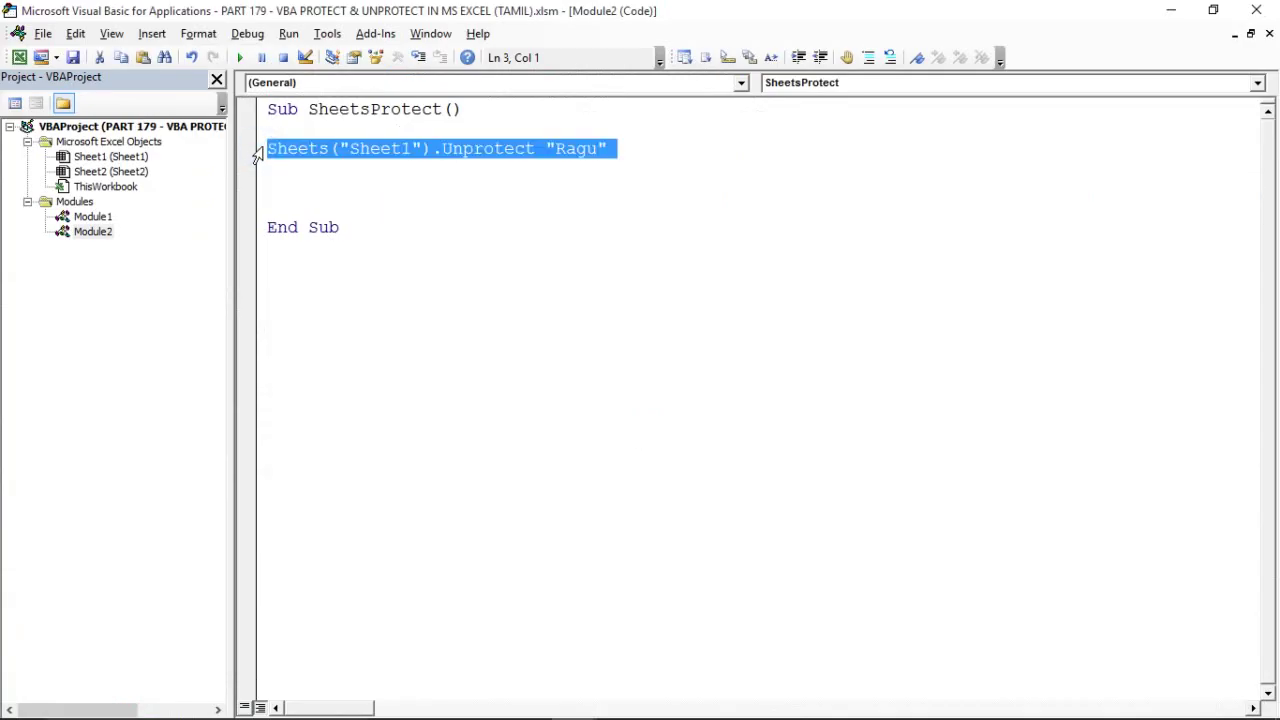
{"action": "key", "text": "Up"}
{"action": "key", "text": "Return"}
{"action": "key", "text": "ctrl+v"}
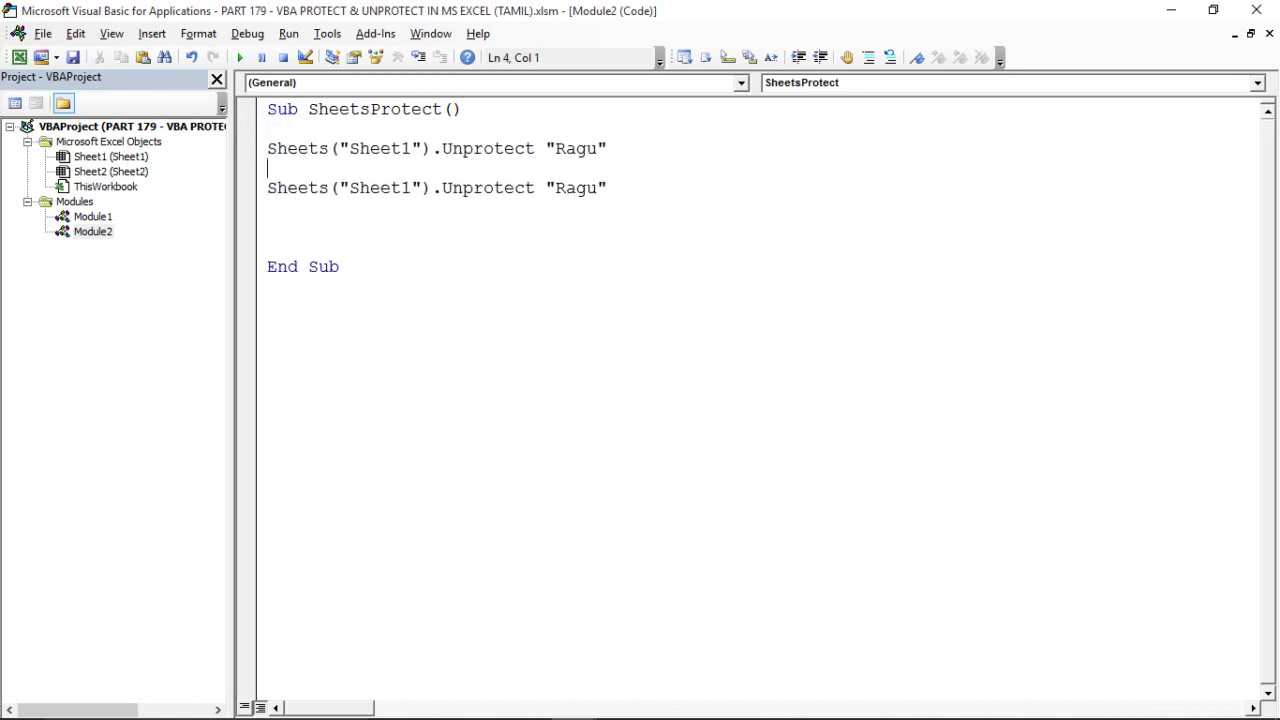
{"action": "key", "text": "BackSpace"}
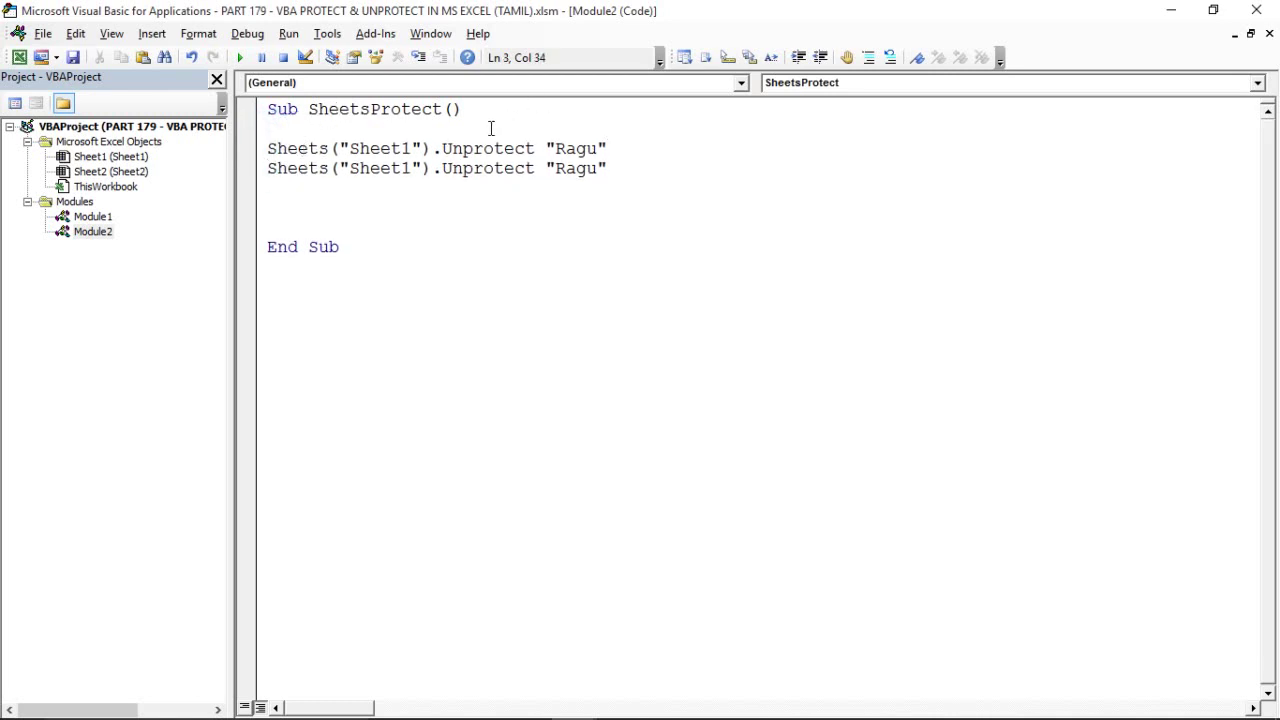
{"action": "left_click", "coordinate": [450, 148]}
{"action": "key", "text": "Delete"}
{"action": "key", "text": "BackSpace"}
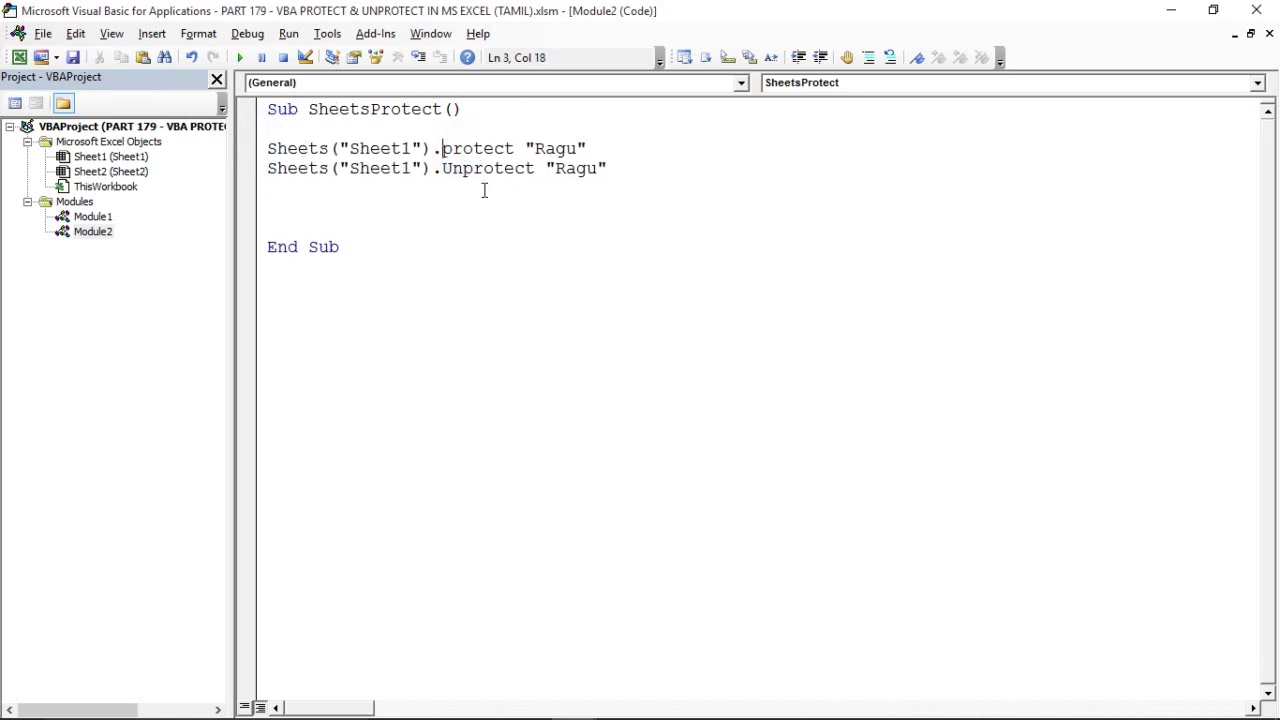
{"action": "type", "text": "P"}
- Tidy the blank lines so single blank lines surround the Protect and Unprotect statements
{"action": "left_click", "coordinate": [487, 193]}
{"action": "left_click", "coordinate": [266, 227]}
{"action": "key", "text": "BackSpace"}
{"action": "key", "text": "BackSpace"}
{"action": "key", "text": "BackSpace"}
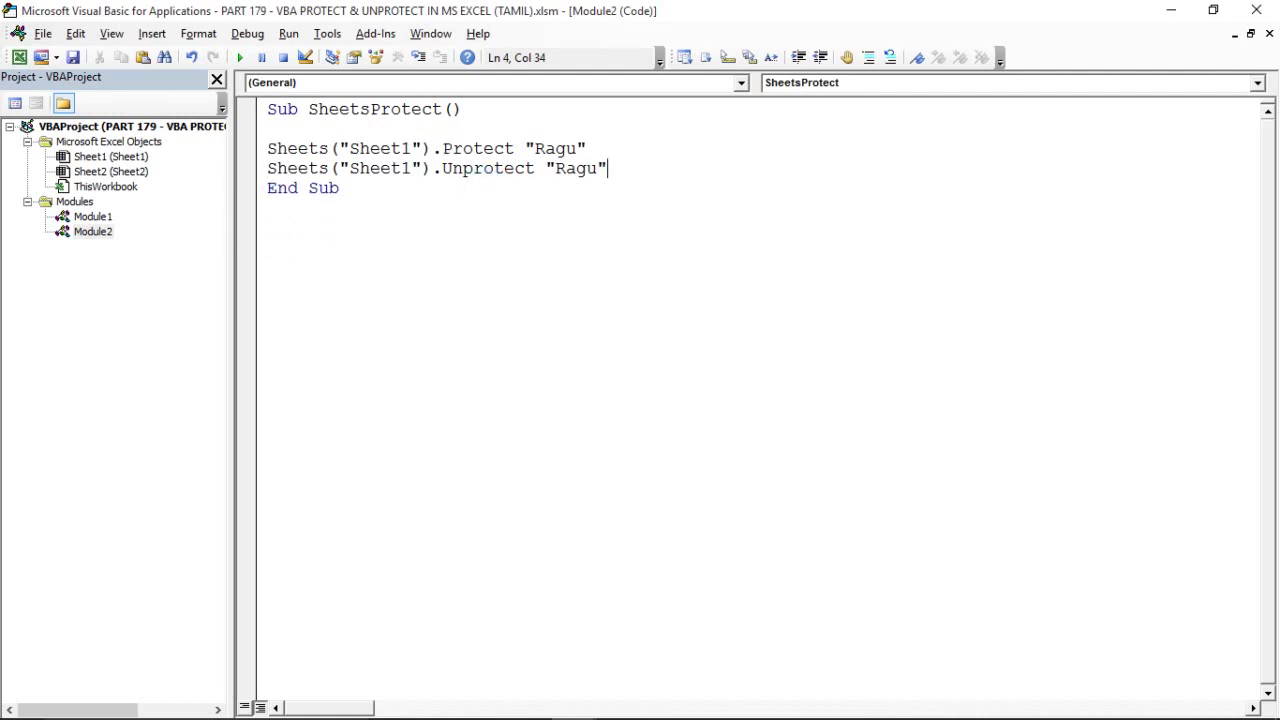
{"action": "key", "text": "Home"}
{"action": "key", "text": "Up"}
{"action": "key", "text": "BackSpace"}
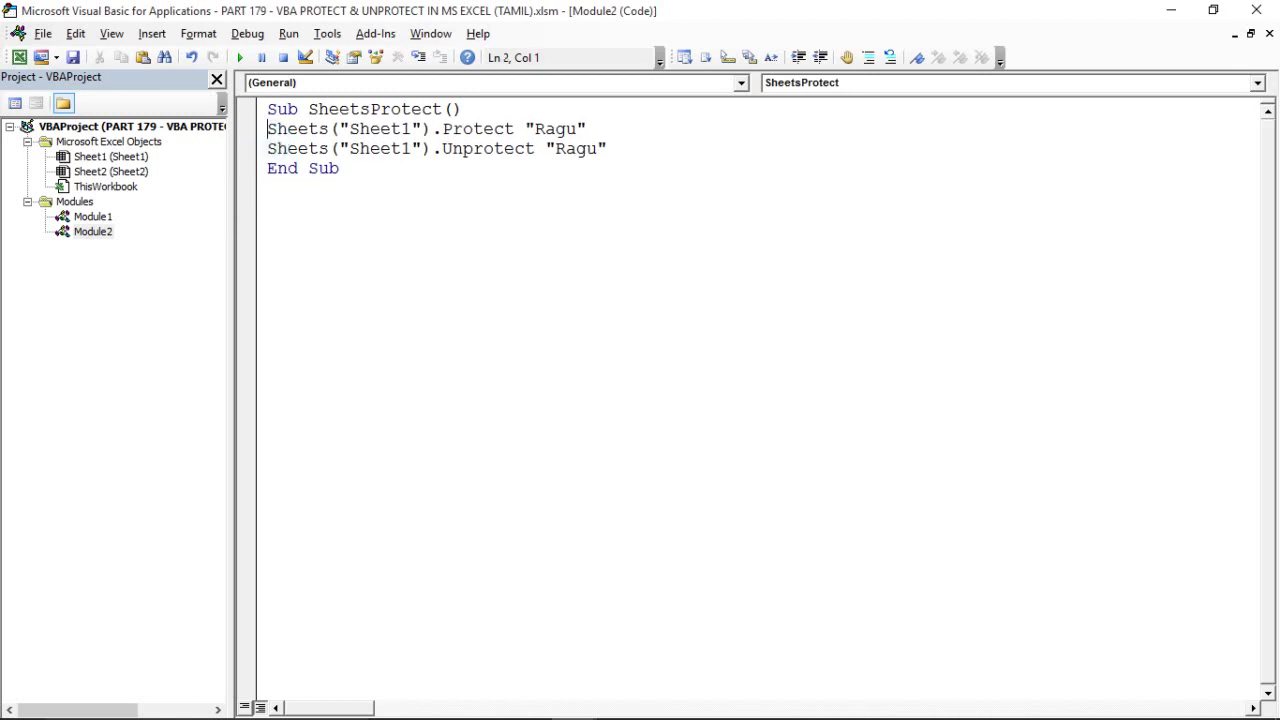
{"action": "left_click", "coordinate": [267, 130]}
{"action": "key", "text": "Return"}
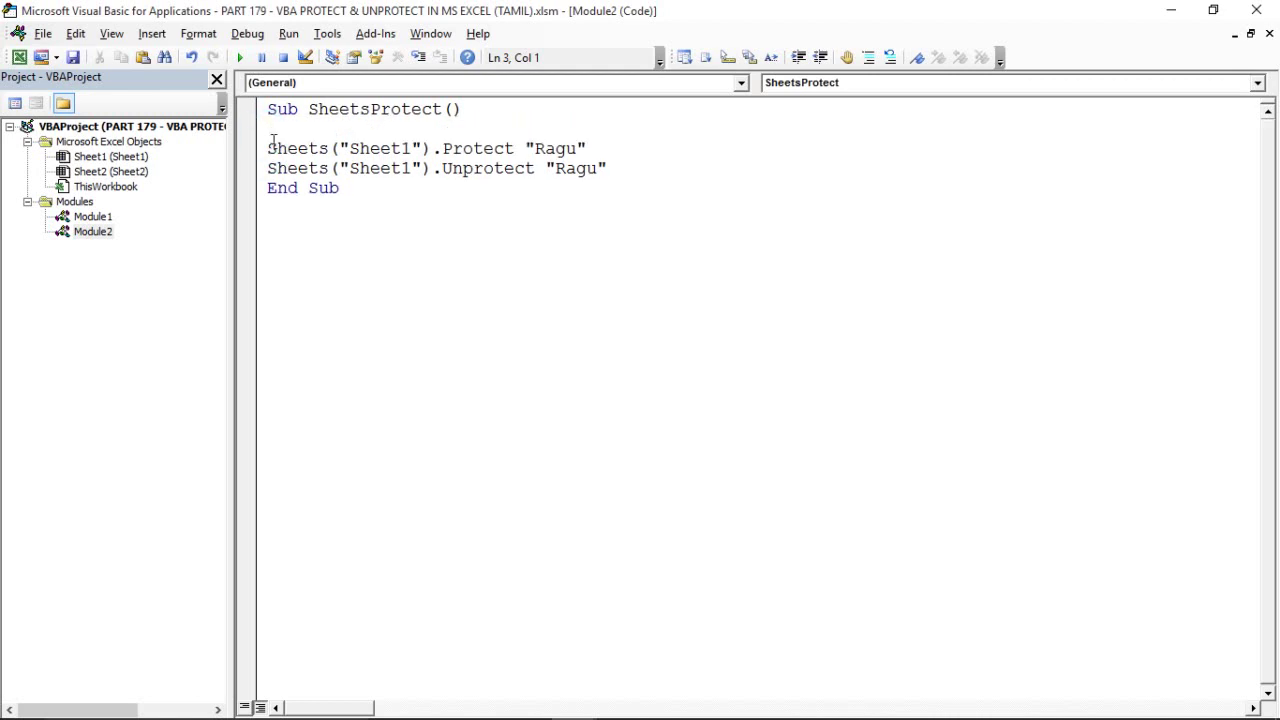
{"action": "left_click", "coordinate": [268, 188]}
{"action": "key", "text": "Return"}
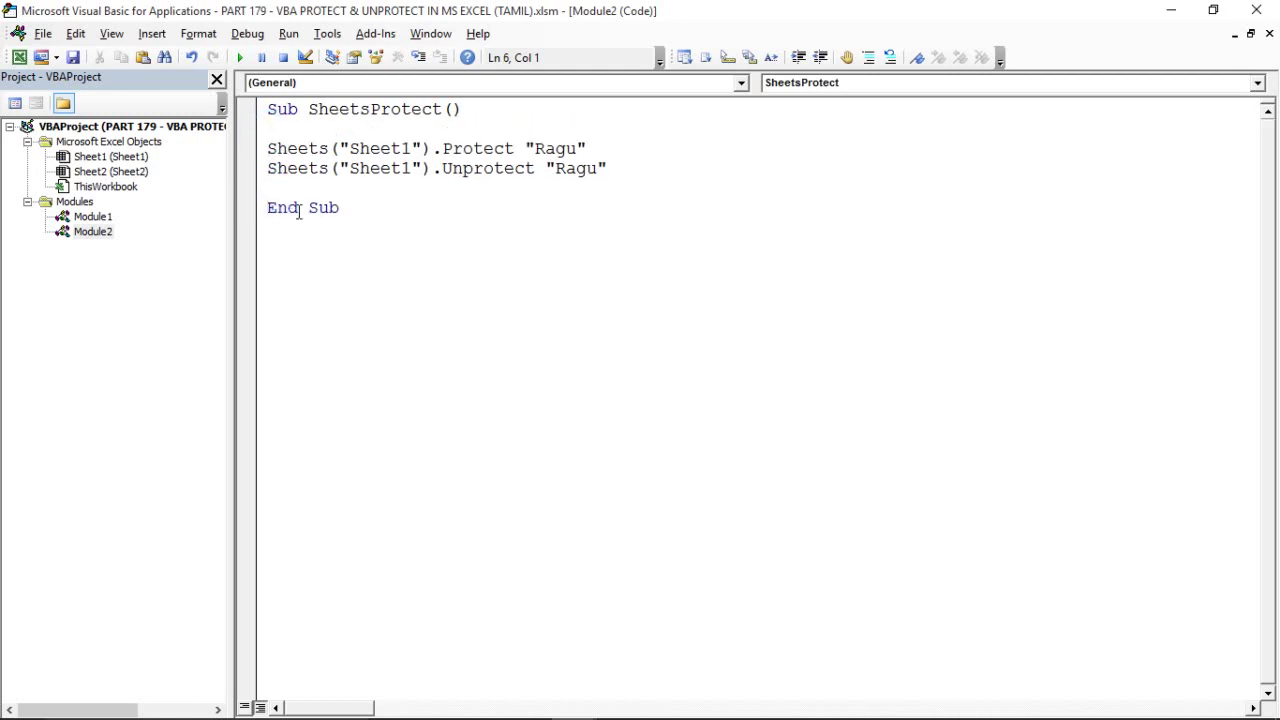
{"action": "left_click", "coordinate": [296, 209]}
{"action": "left_click", "coordinate": [306, 232]}
- Below SheetsProtect's End Sub, enter Sub ProtectSpecificRange so the editor adds () and End Sub
{"action": "left_click", "coordinate": [392, 180]}
{"action": "left_click", "coordinate": [370, 235]}
{"action": "key", "text": "Return"}
{"action": "type", "text": "Auto"}
{"action": "key", "text": "BackSpace"}
{"action": "key", "text": "BackSpace"}
{"action": "key", "text": "BackSpace"}
{"action": "key", "text": "BackSpace"}
{"action": "type", "text": "Sub"}
{"action": "type", "text": "Protect"}
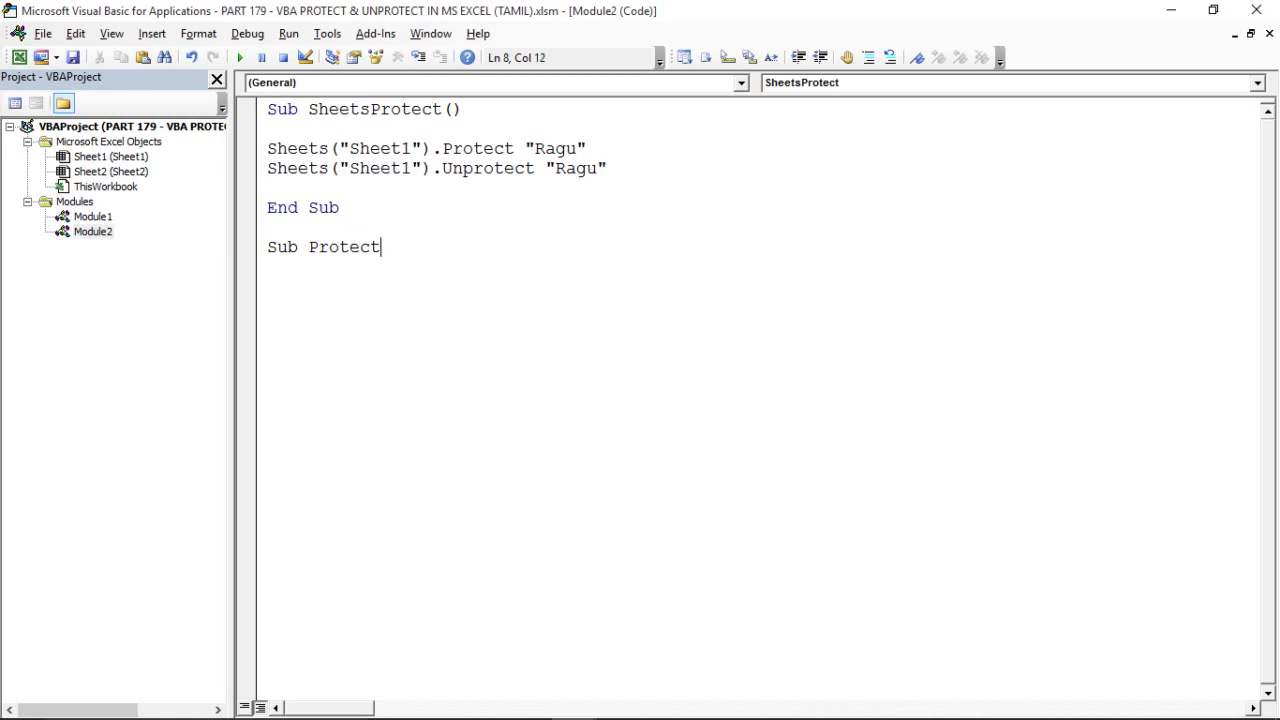
{"action": "type", "text": "Speci"}
{"action": "type", "text": "fic"}
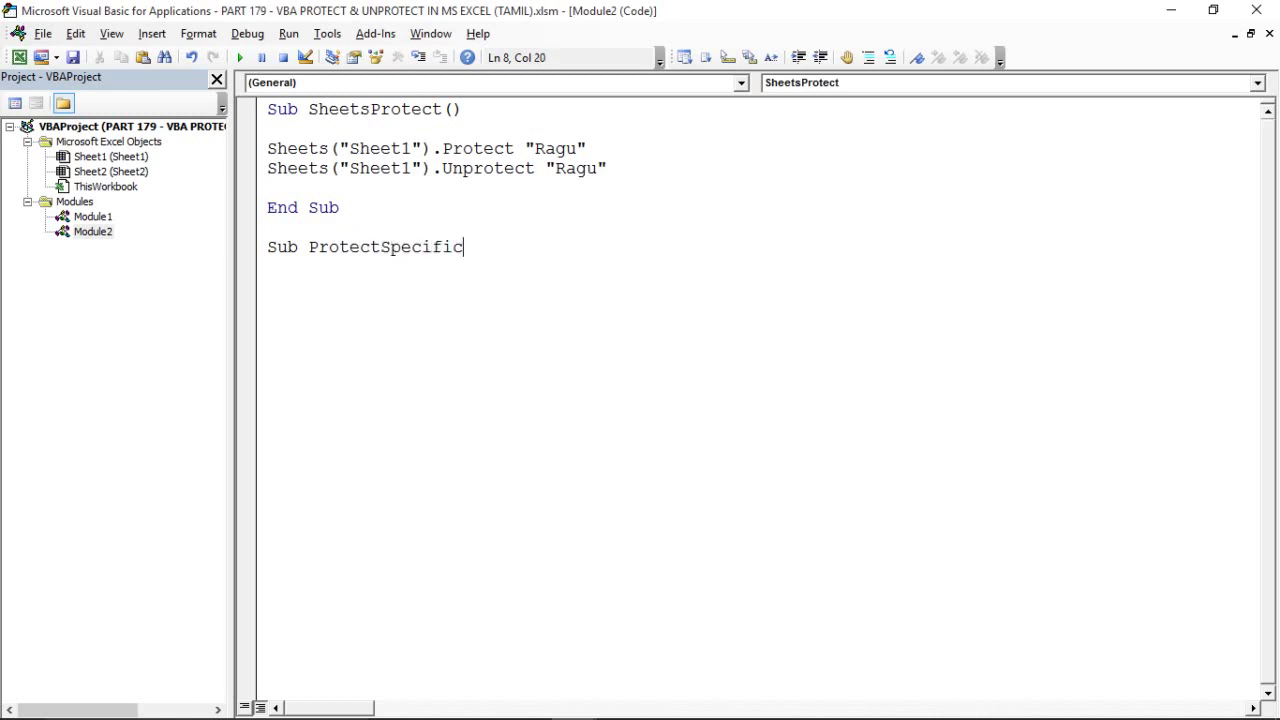
{"action": "key", "text": "BackSpace"}
{"action": "key", "text": "BackSpace"}
{"action": "key", "text": "BackSpace"}
{"action": "key", "text": "BackSpace"}
{"action": "type", "text": "i"}
{"action": "type", "text": "ficRang"}
{"action": "type", "text": "e"}
{"action": "key", "text": "Return"}
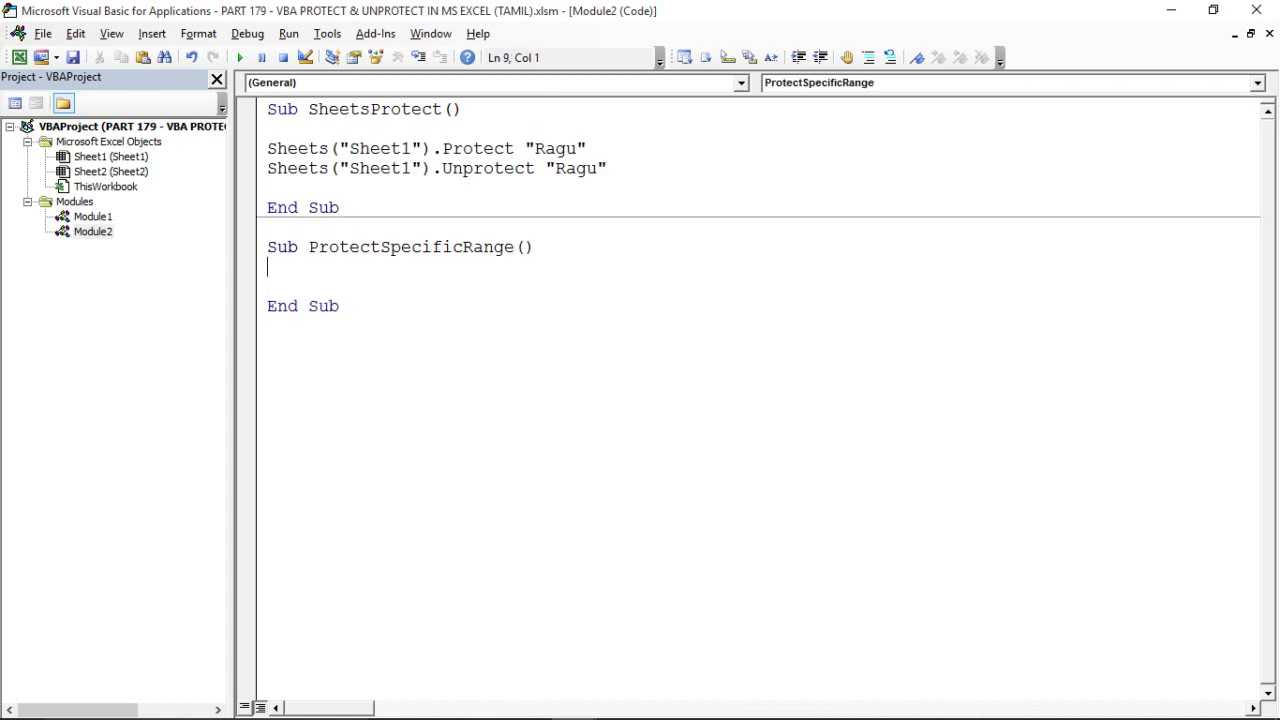
- Declare Dim Rng As Range inside ProtectSpecificRange
{"action": "key", "text": "Return"}
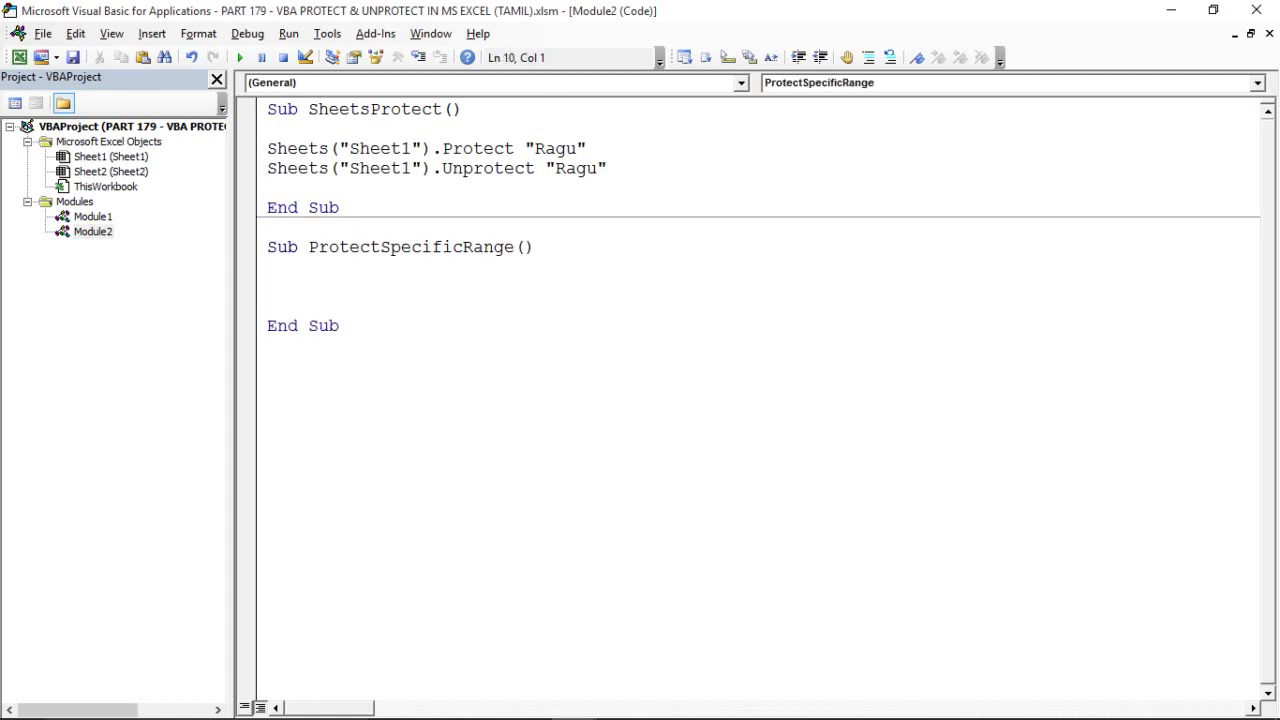
{"action": "type", "text": "DimRn"}
{"action": "type", "text": "g as rang"}
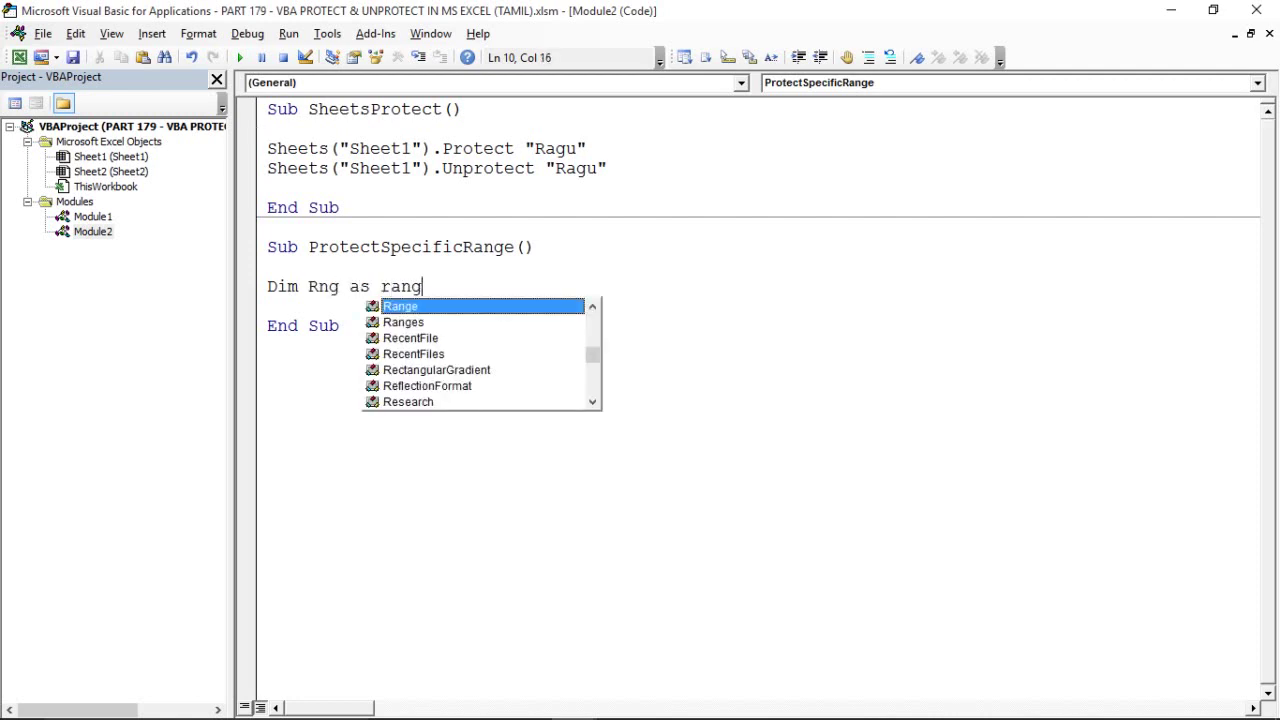
{"action": "key", "text": "Tab"}
{"action": "key", "text": "Return"}
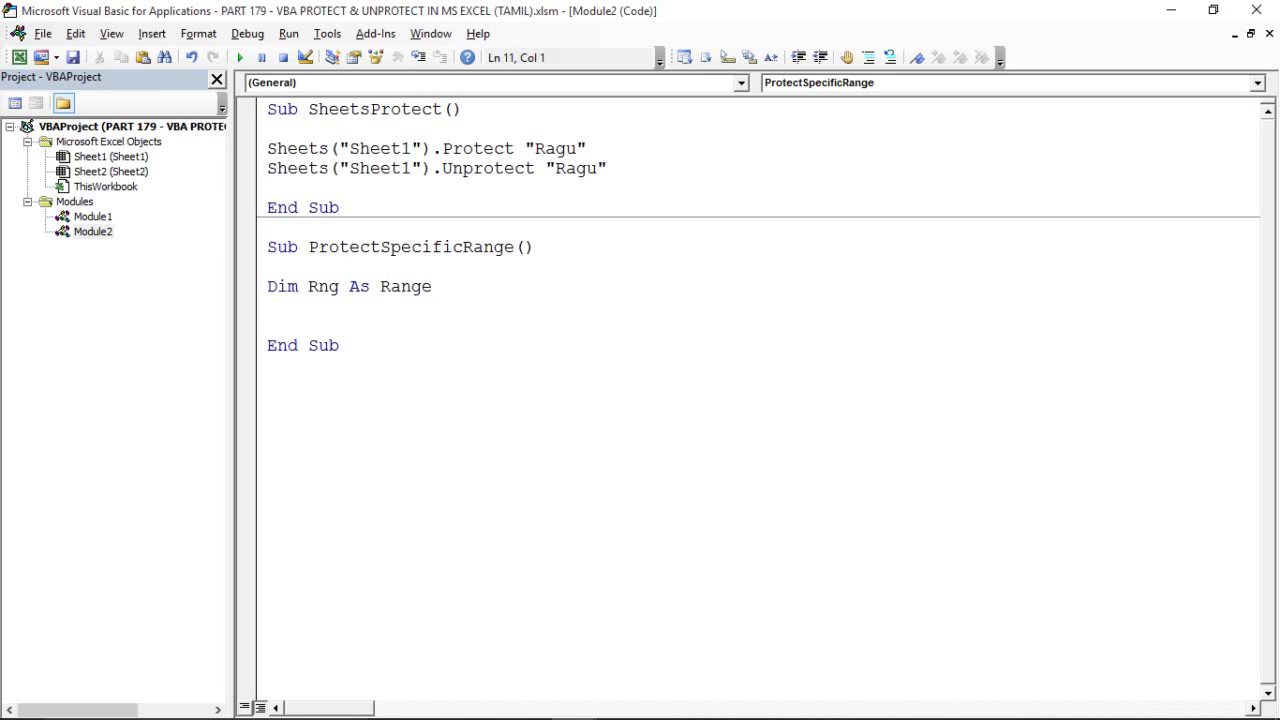
- Add Set Rng = Sheets("Sheet2").Range("A1:C10") and switch back to the Excel workbook
{"action": "key", "text": "Return"}
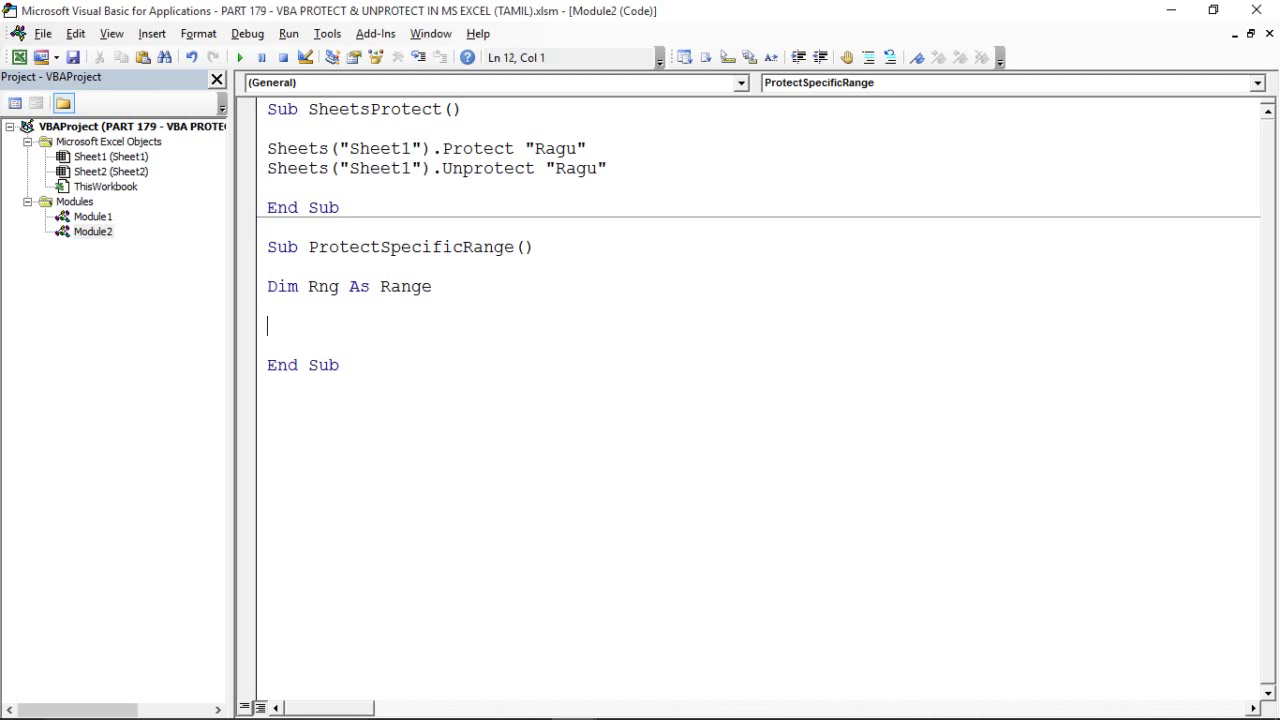
{"action": "type", "text": "Set"}
{"action": "type", "text": "ng"}
{"action": "type", "text": " = Sehe"}
{"action": "key", "text": "BackSpace"}
{"action": "key", "text": "BackSpace"}
{"action": "key", "text": "BackSpace"}
{"action": "type", "text": "heets("}
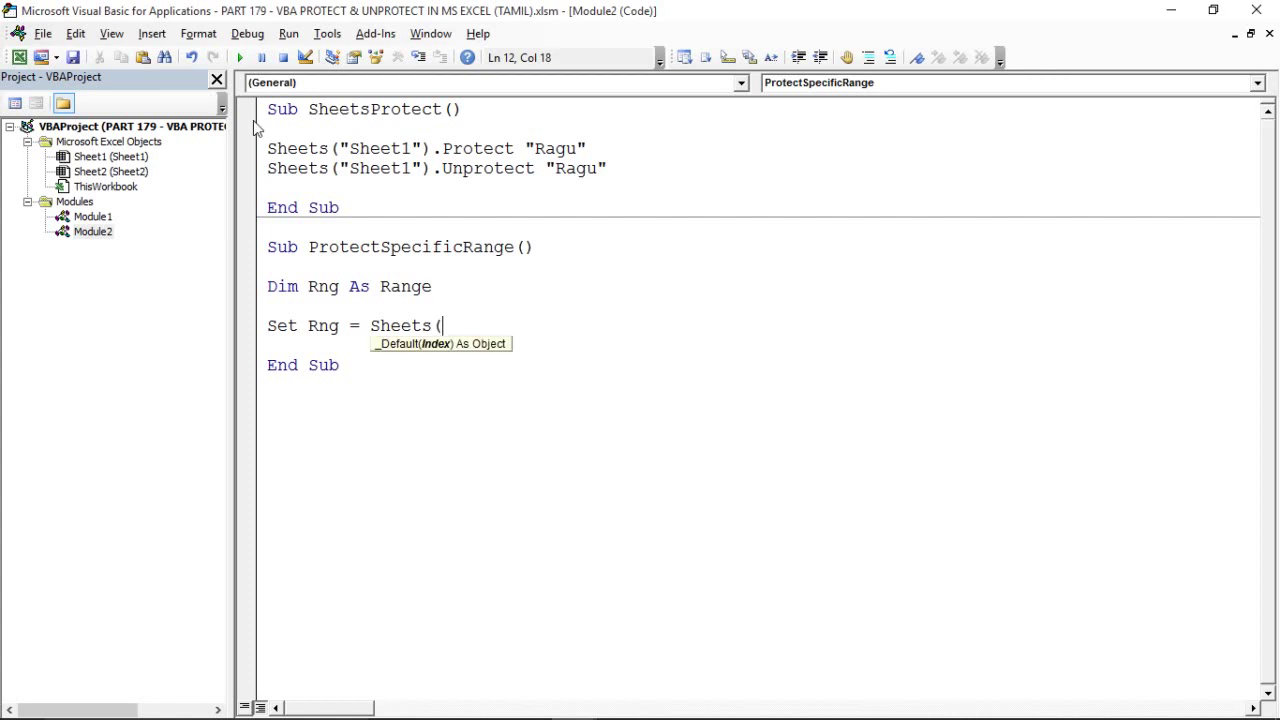
{"action": "type", "text": "\"Sheet"}
{"action": "type", "text": "2\")"}
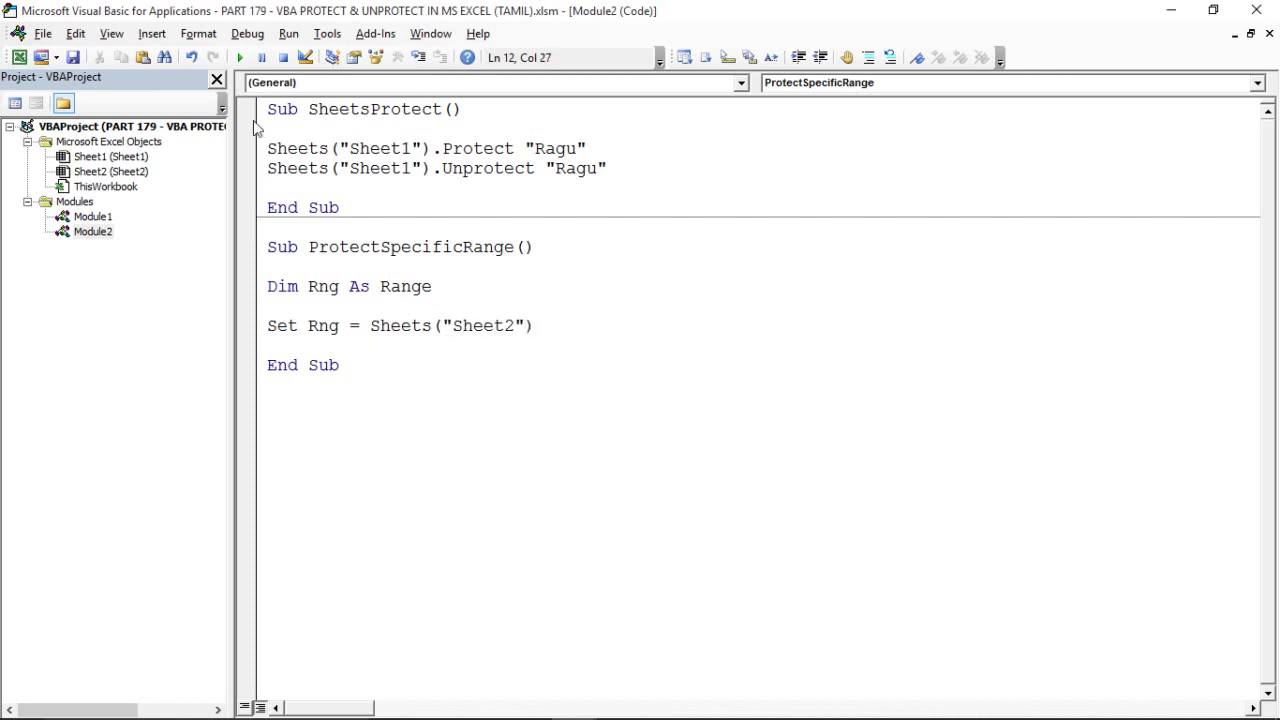
{"action": "type", "text": ".Ran"}
{"action": "type", "text": "ge(\""}
{"action": "type", "text": "A1:"}
{"action": "type", "text": "C10\""}
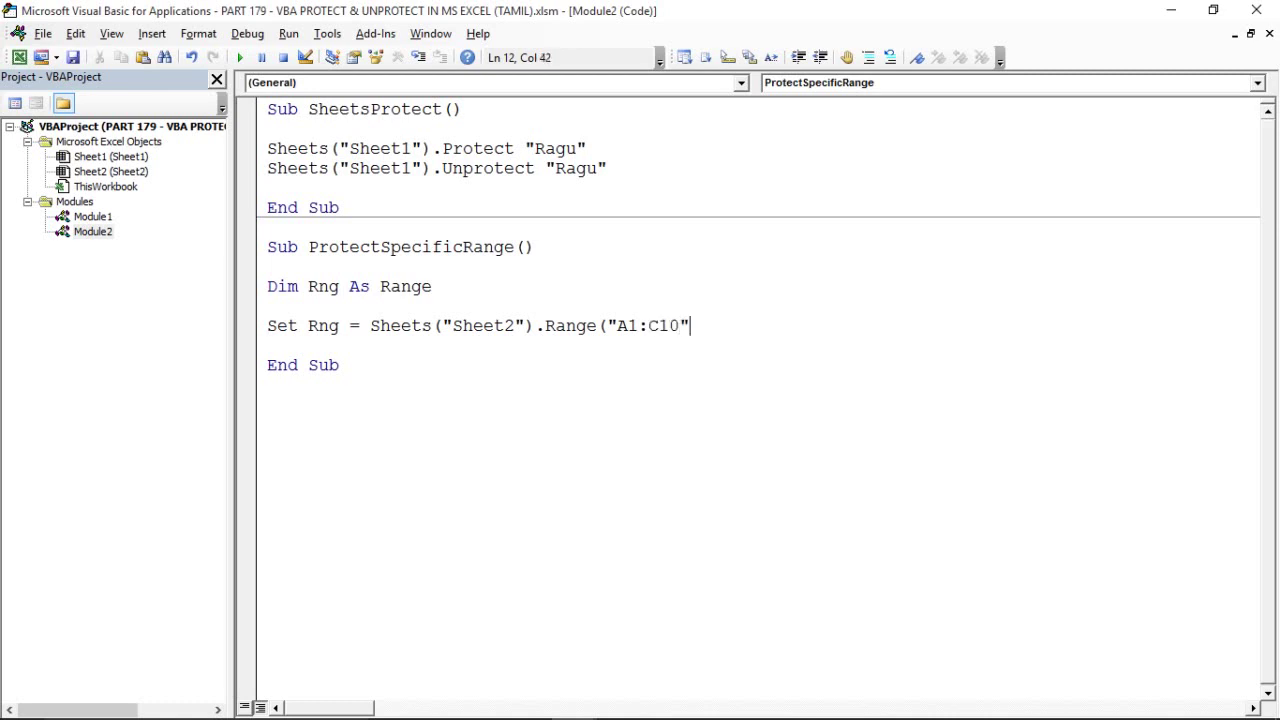
{"action": "type", "text": ")"}
{"action": "key", "text": "Return"}
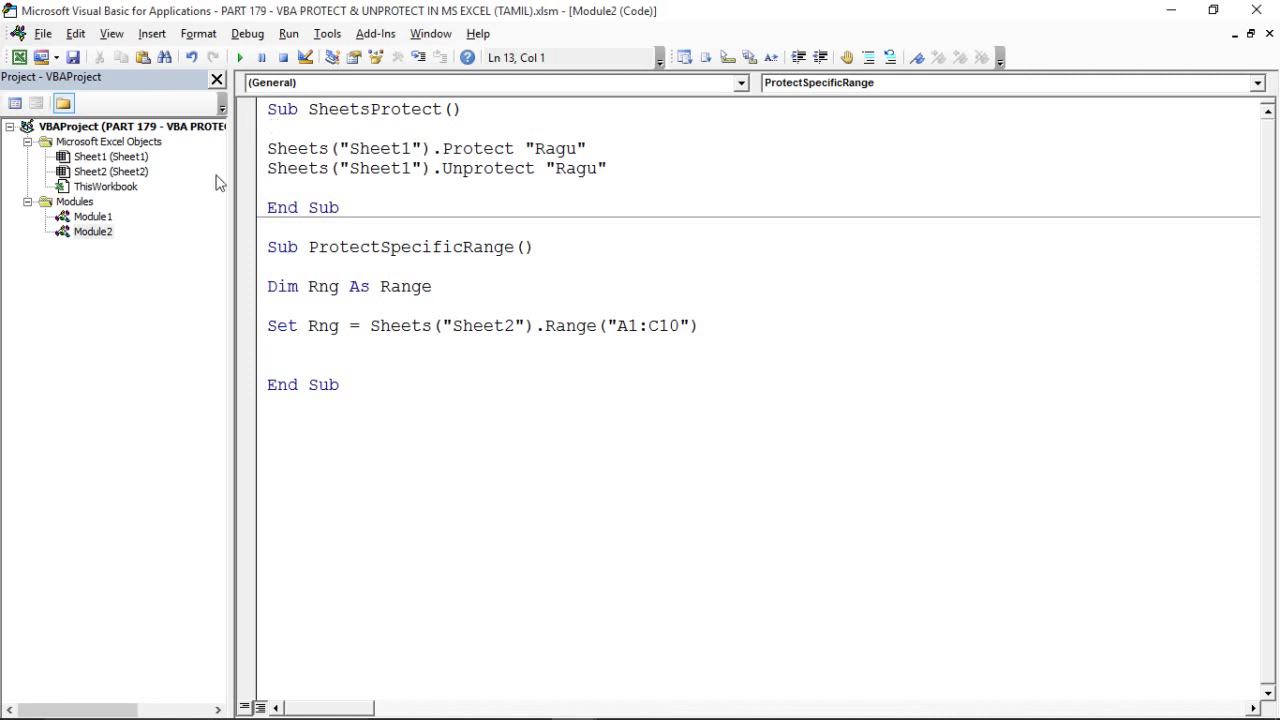
{"action": "left_click", "coordinate": [314, 346]}
{"action": "key", "text": "Return"}
{"action": "key", "text": "alt+Tab"}
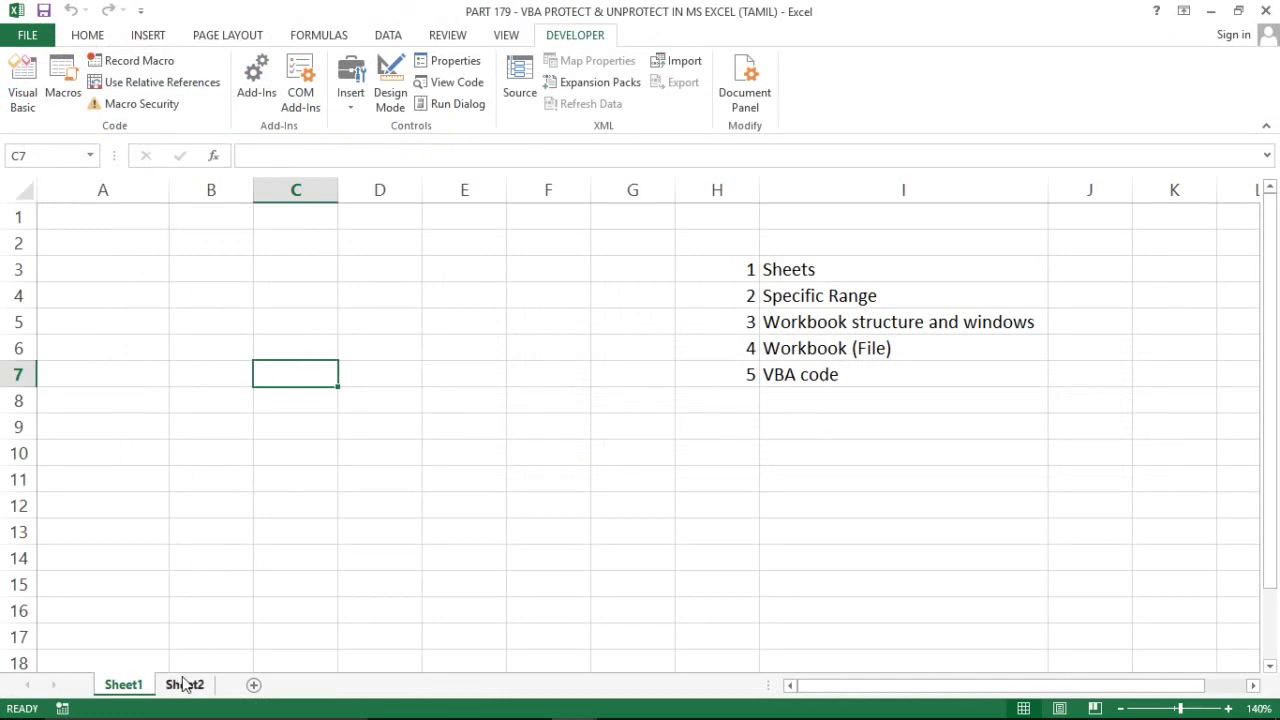
- Select the Sheet2 sales table A1:C10 to check the range
{"action": "left_click", "coordinate": [183, 684]}
{"action": "left_click", "coordinate": [94, 220]}
{"action": "key", "text": "shift+Right"}
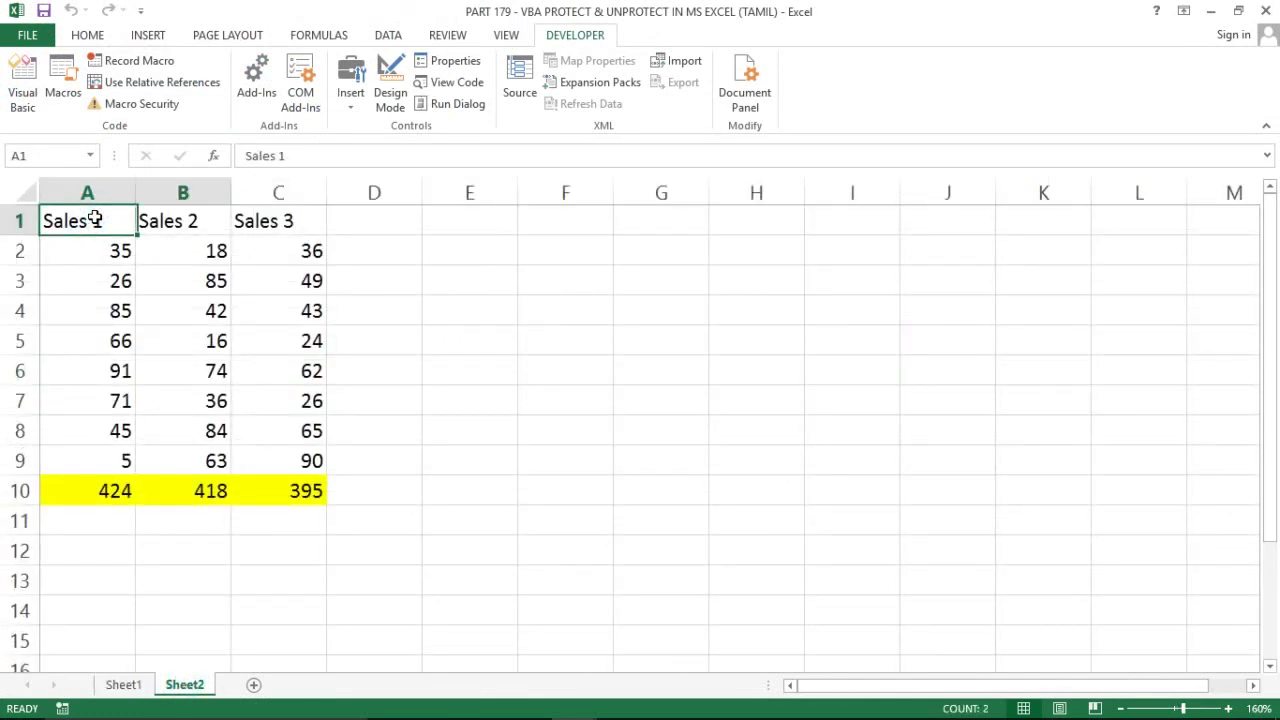
{"action": "key", "text": "shift+Right"}
{"action": "key", "text": "ctrl+shift+Down"}
- Add a Cells.Select line after the Set Rng statement in ProtectSpecificRange
{"action": "key", "text": "alt+Tab"}
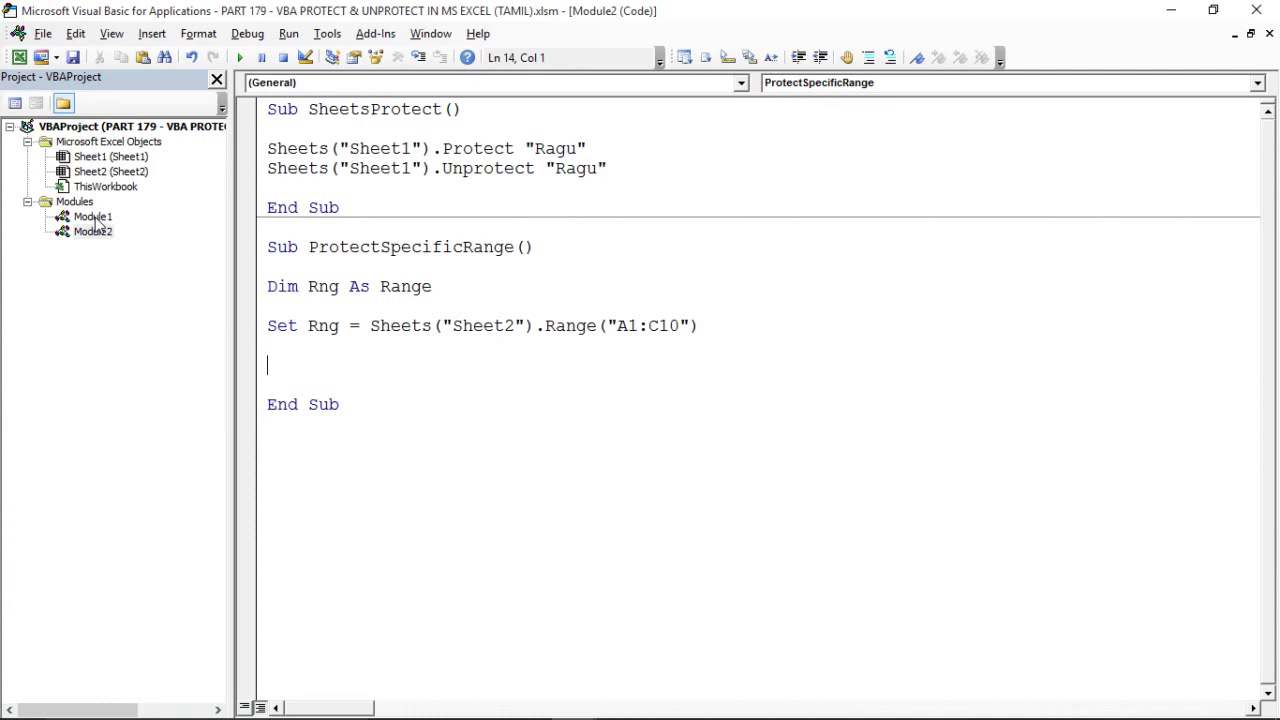
{"action": "type", "text": "cells."}
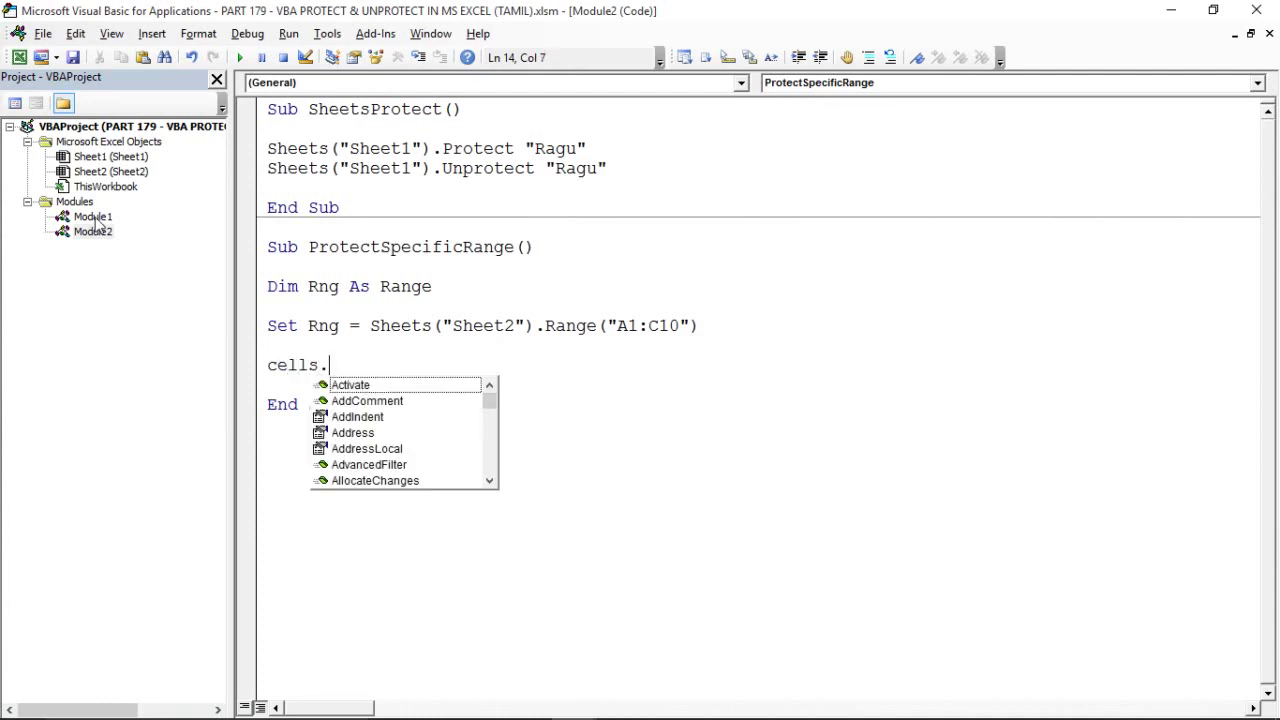
{"action": "type", "text": "se"}
{"action": "key", "text": "Tab"}
{"action": "key", "text": "Return"}
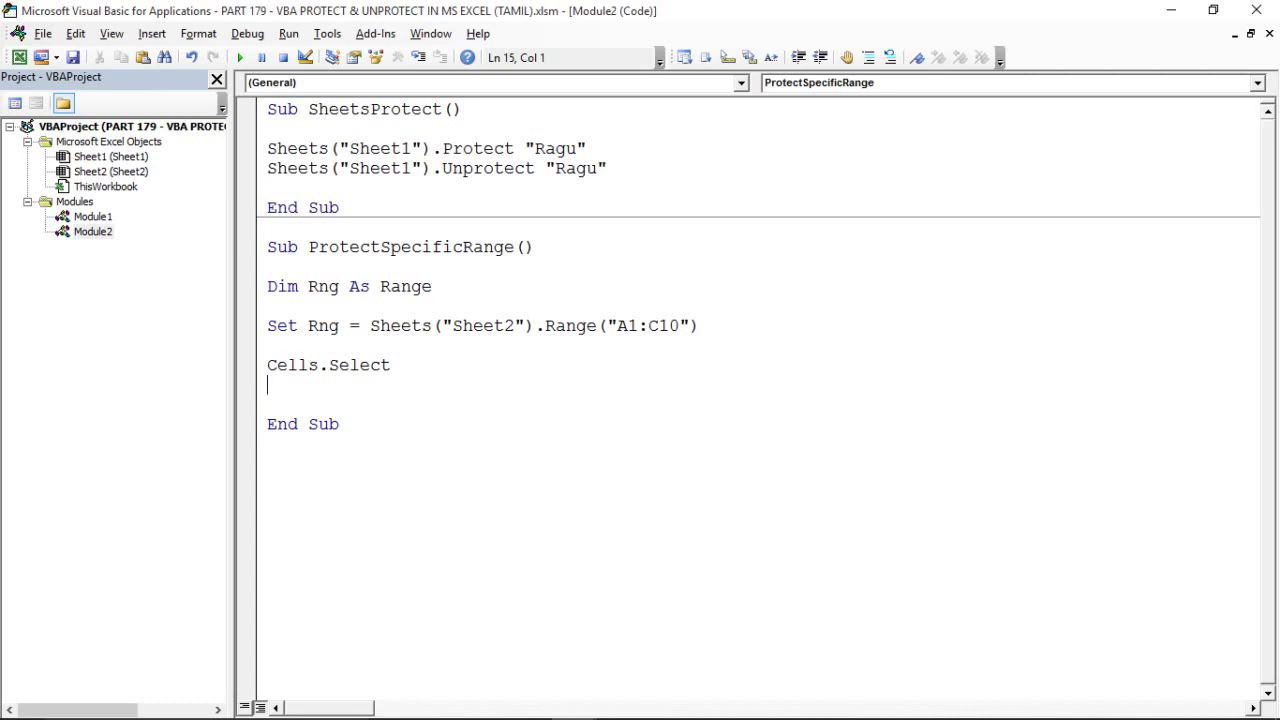
- Add Selection.Locked = False below Cells.Select in ProtectSpecificRange, then switch to Excel
{"action": "key", "text": "Return"}
{"action": "type", "text": "selection."}
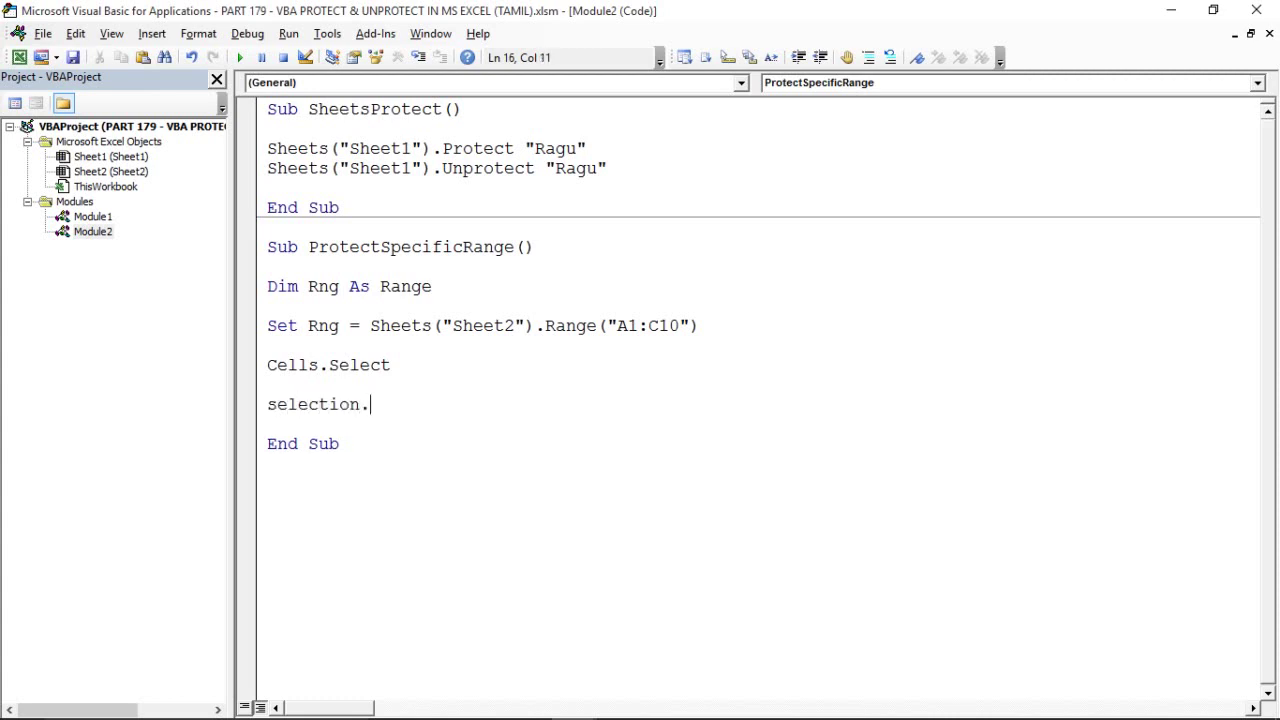
{"action": "type", "text": "locked"}
{"action": "type", "text": "=fals"}
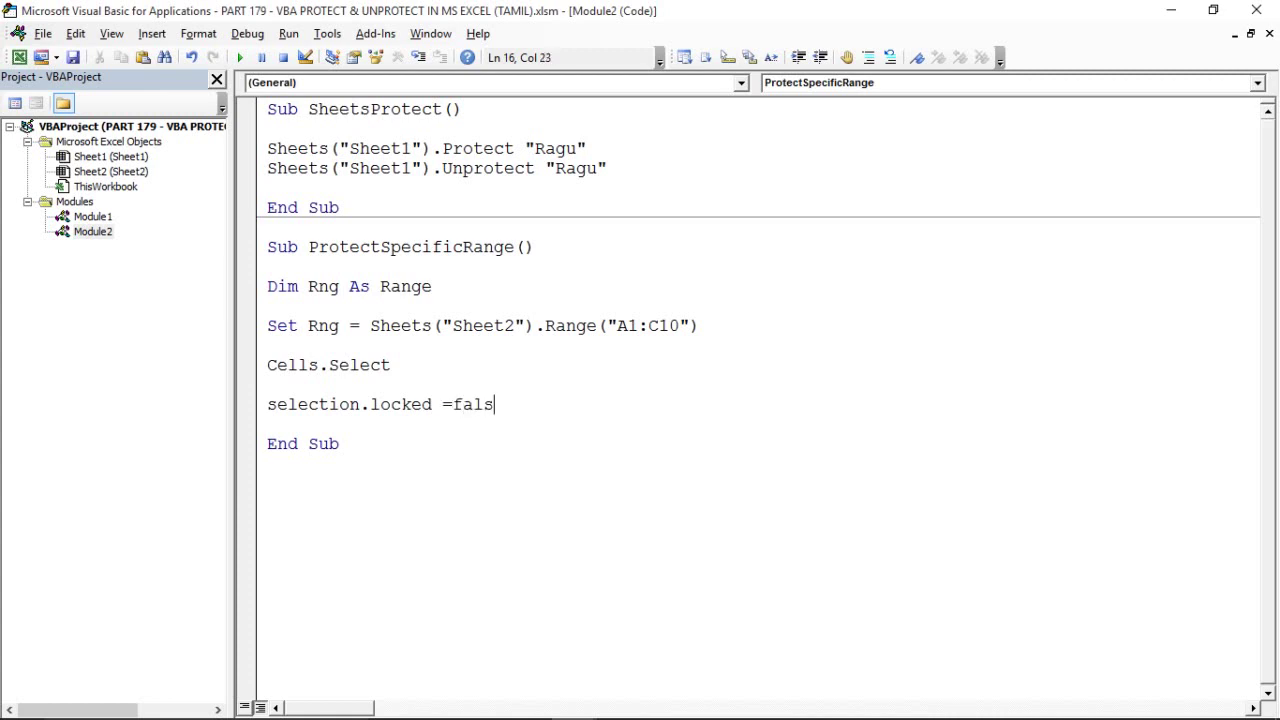
{"action": "type", "text": "e"}
{"action": "key", "text": "Return"}
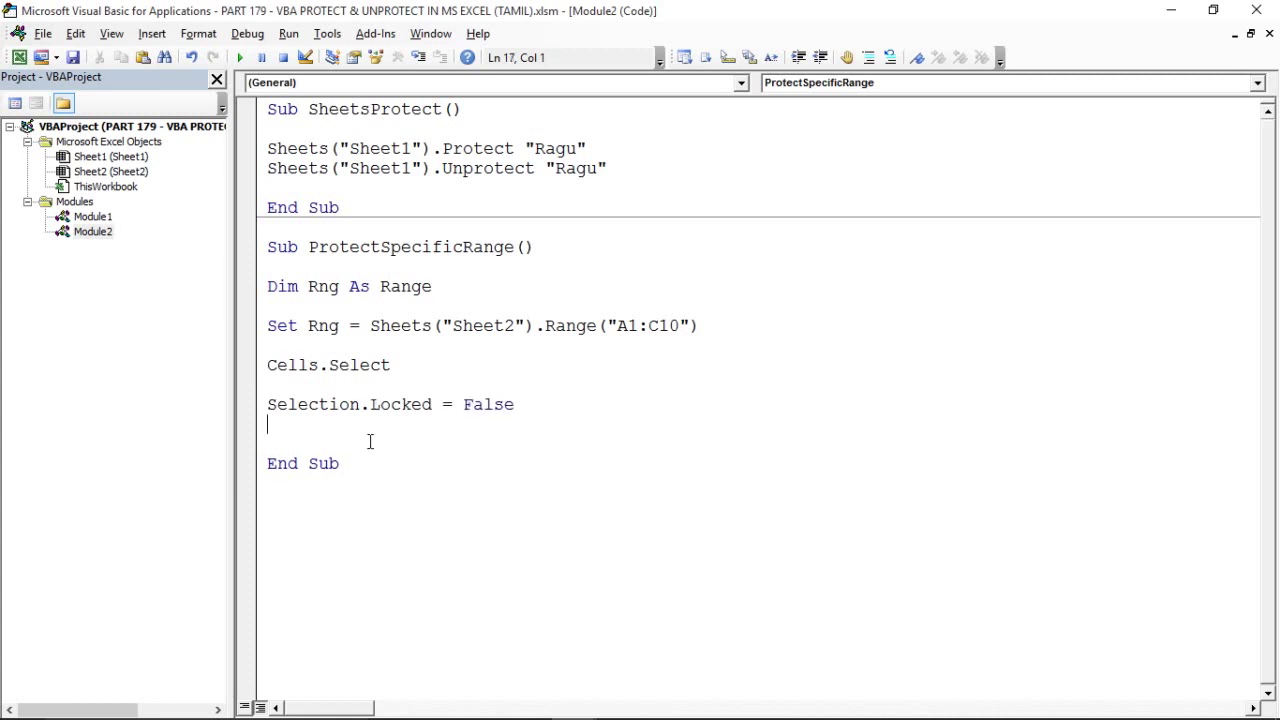
{"action": "left_click", "coordinate": [368, 441]}
{"action": "key", "text": "alt+F11"}
- Check cell F5's Locked protection setting in Format Cells and leave it switched on
{"action": "left_click", "coordinate": [543, 334]}
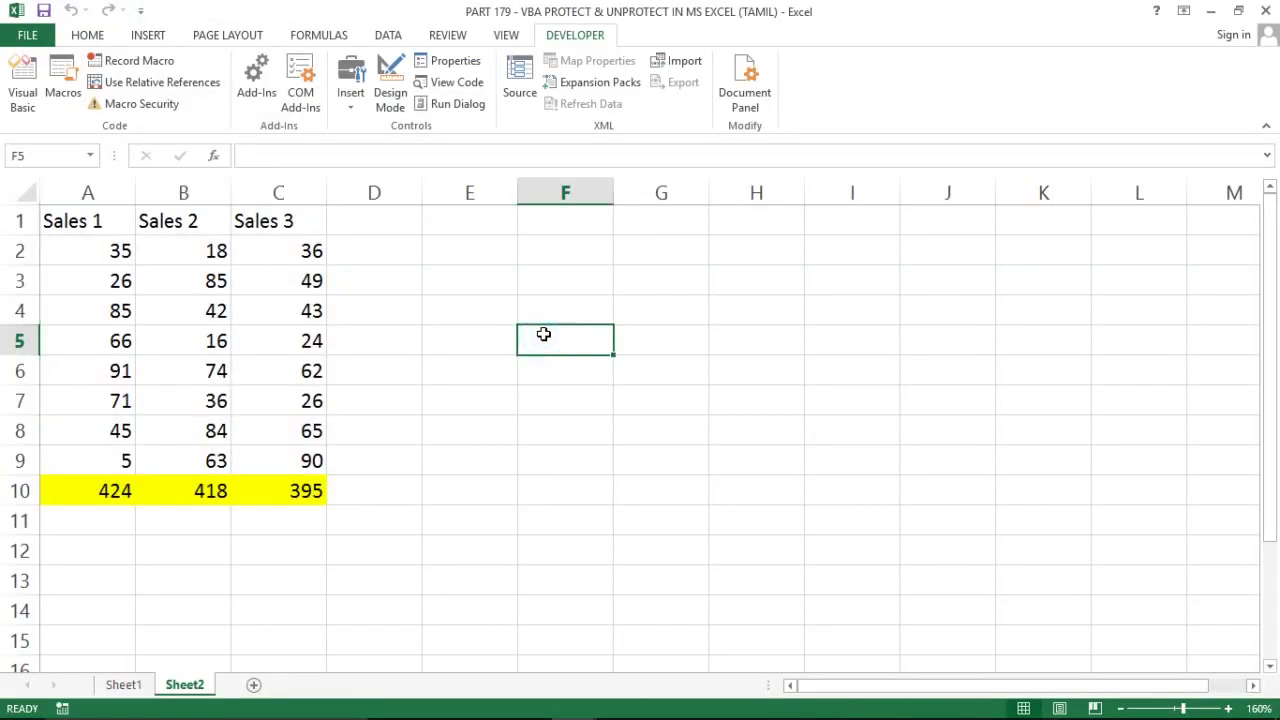
{"action": "key", "text": "ctrl+1"}
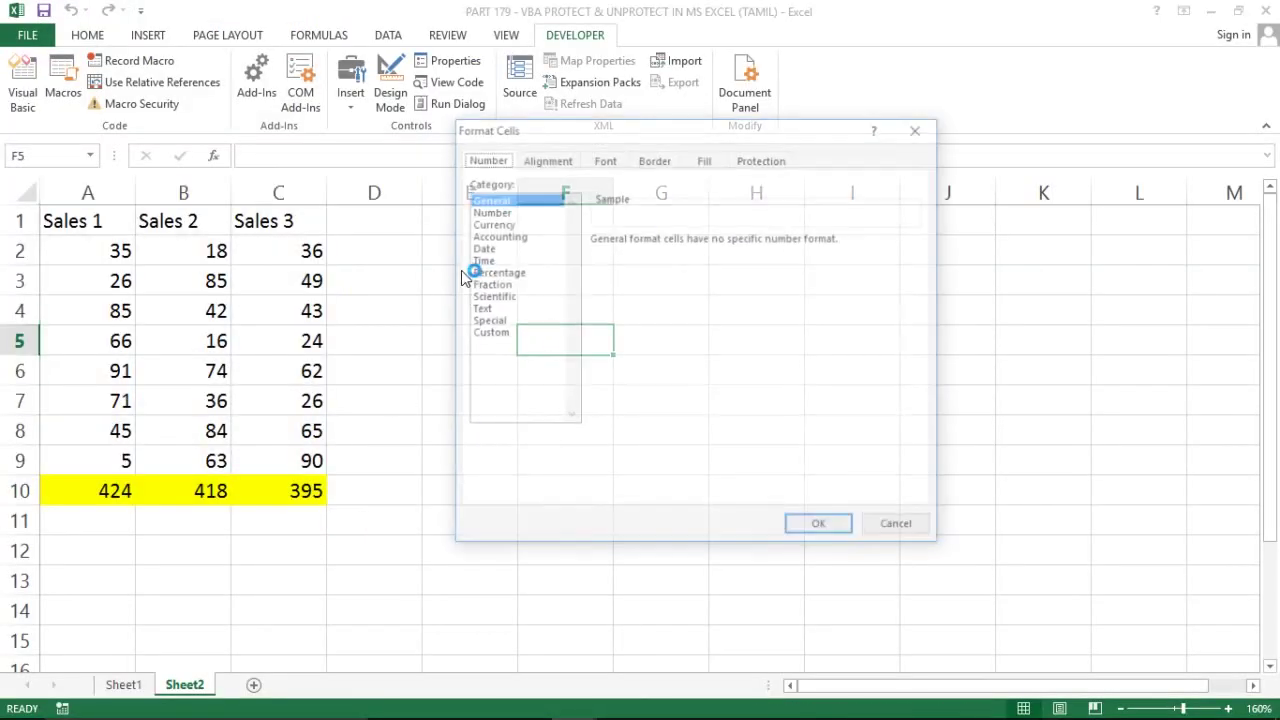
{"action": "left_click", "coordinate": [785, 158]}
{"action": "left_click", "coordinate": [497, 184]}
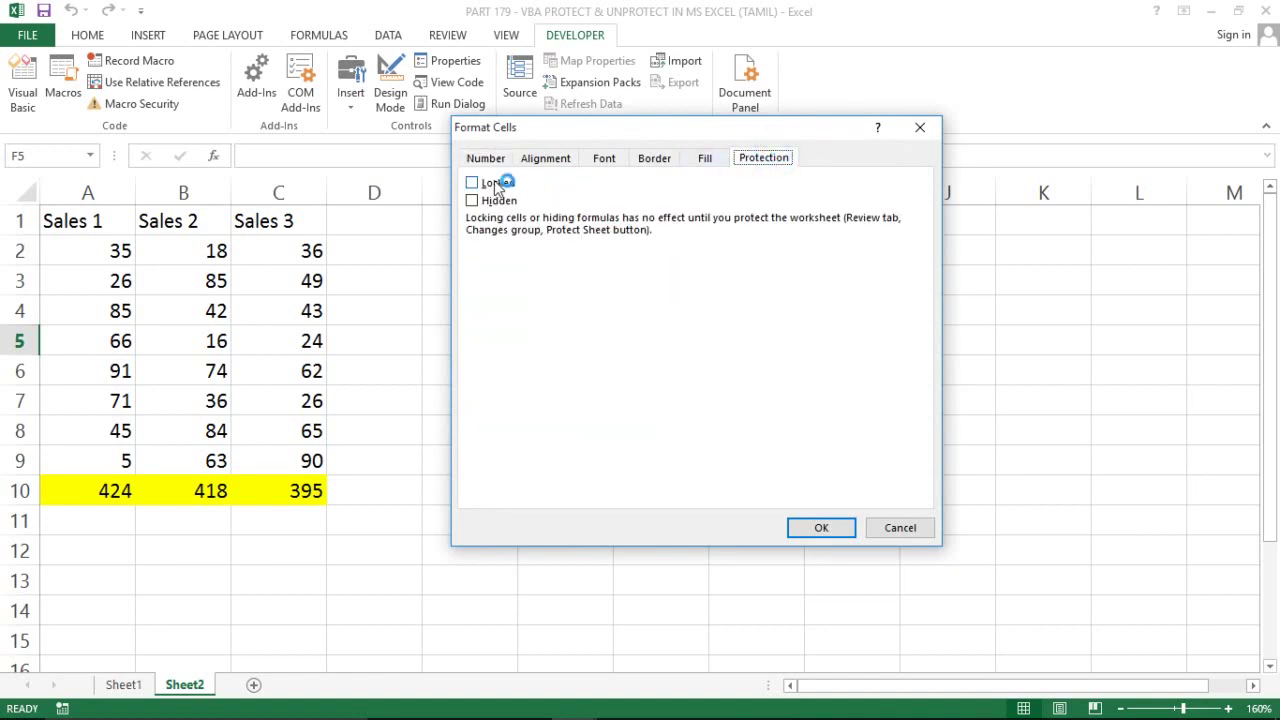
{"action": "left_click", "coordinate": [497, 184]}
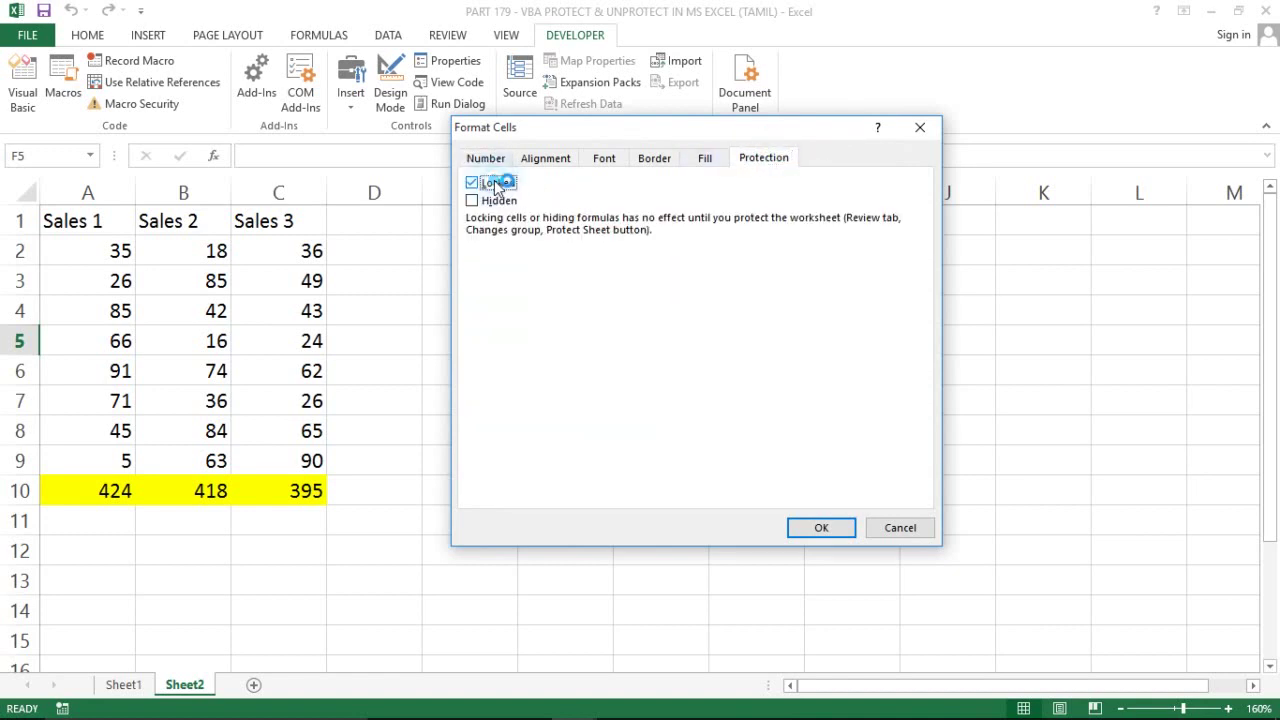
{"action": "left_click", "coordinate": [842, 527]}
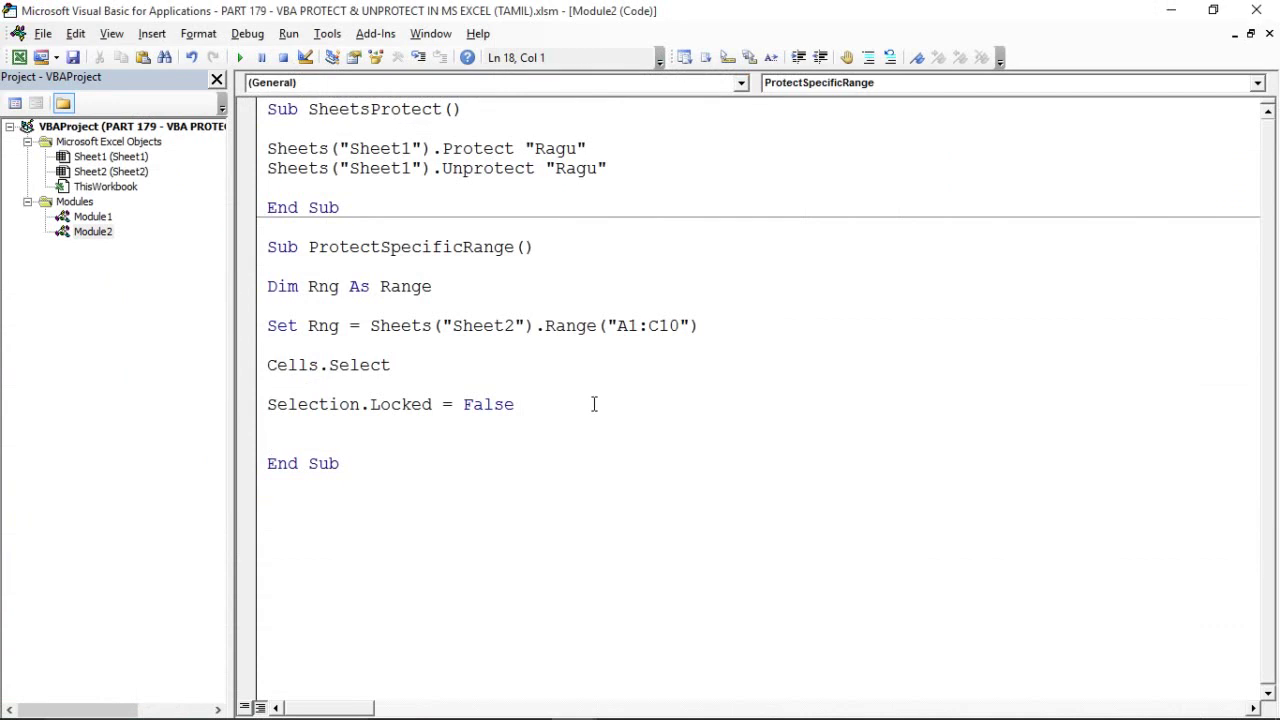
- Place the caret after the Selection.Locked line and select all cells on Sheet2 before returning to the code
{"action": "left_click", "coordinate": [520, 406]}
{"action": "left_click", "coordinate": [516, 412]}
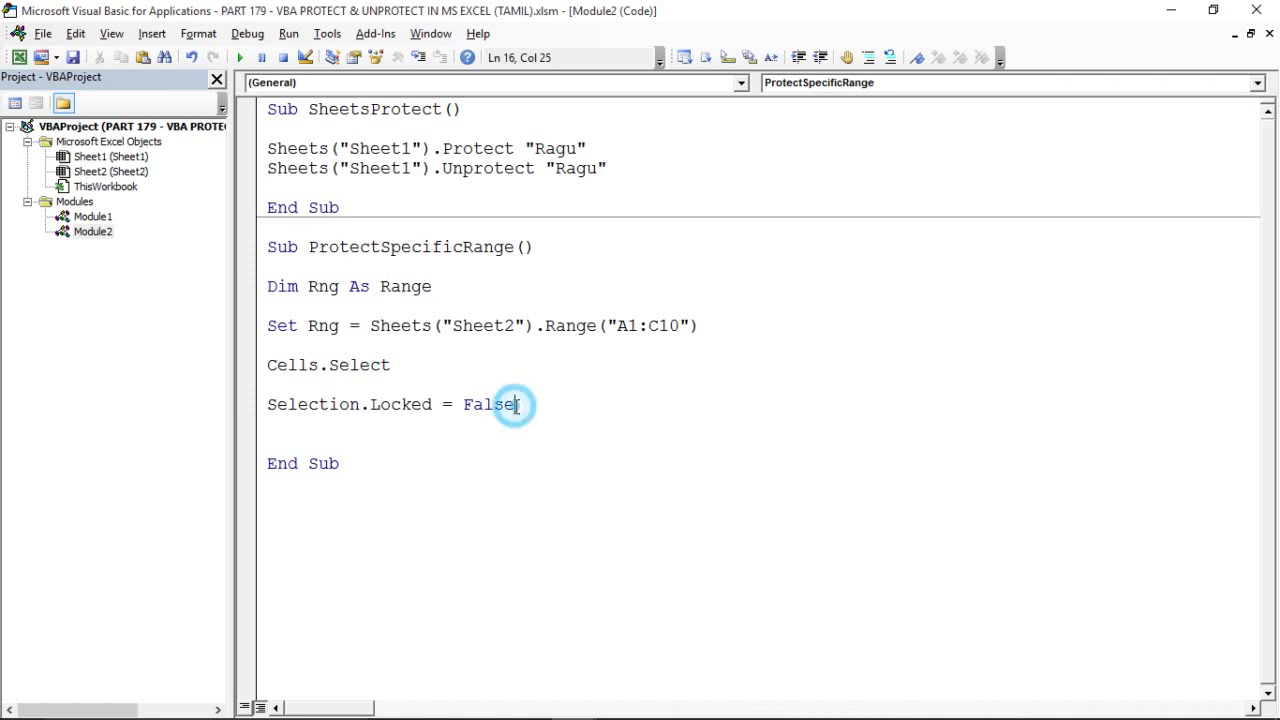
{"action": "key", "text": "alt+F11"}
{"action": "left_click", "coordinate": [18, 192]}
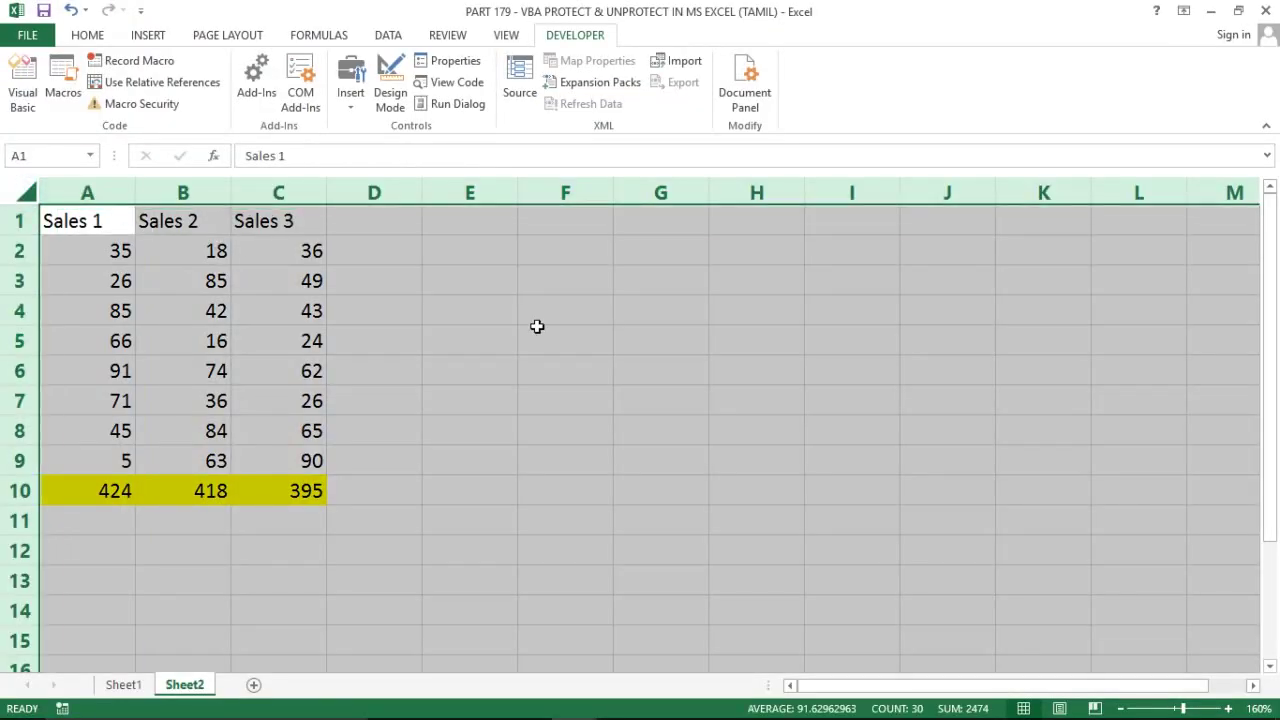
{"action": "key", "text": "alt+F11"}
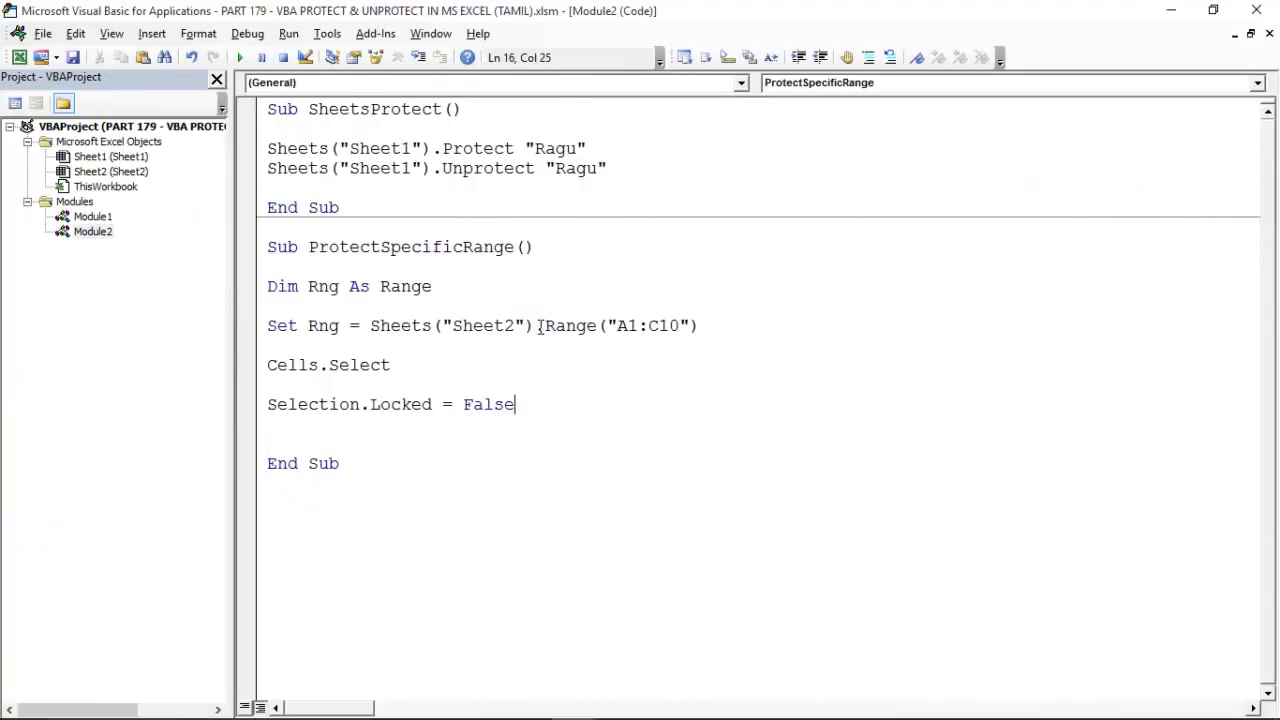
- Add the line Rng.Locked = True below Selection.Locked = False
{"action": "key", "text": "Return"}
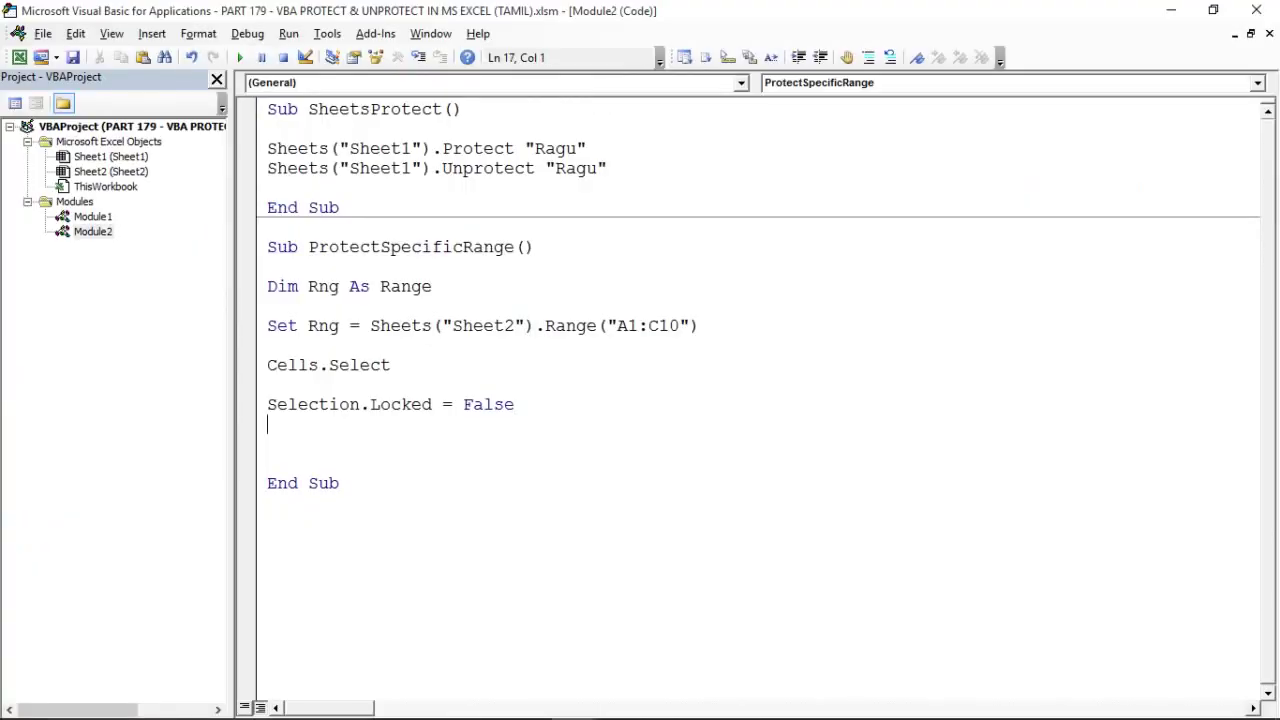
{"action": "type", "text": "Rnbg"}
{"action": "key", "text": "BackSpace"}
{"action": "key", "text": "BackSpace"}
{"action": "type", "text": "g"}
{"action": "type", "text": "."}
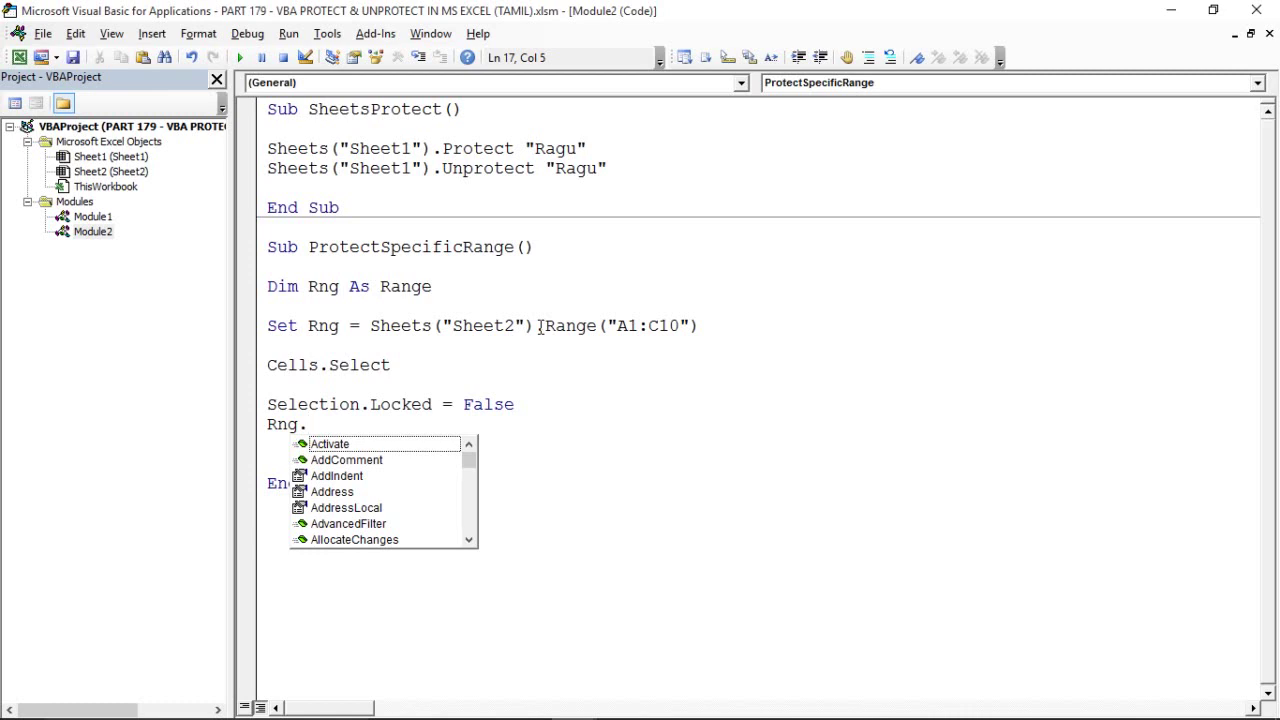
{"action": "type", "text": "loc"}
{"action": "key", "text": "Down"}
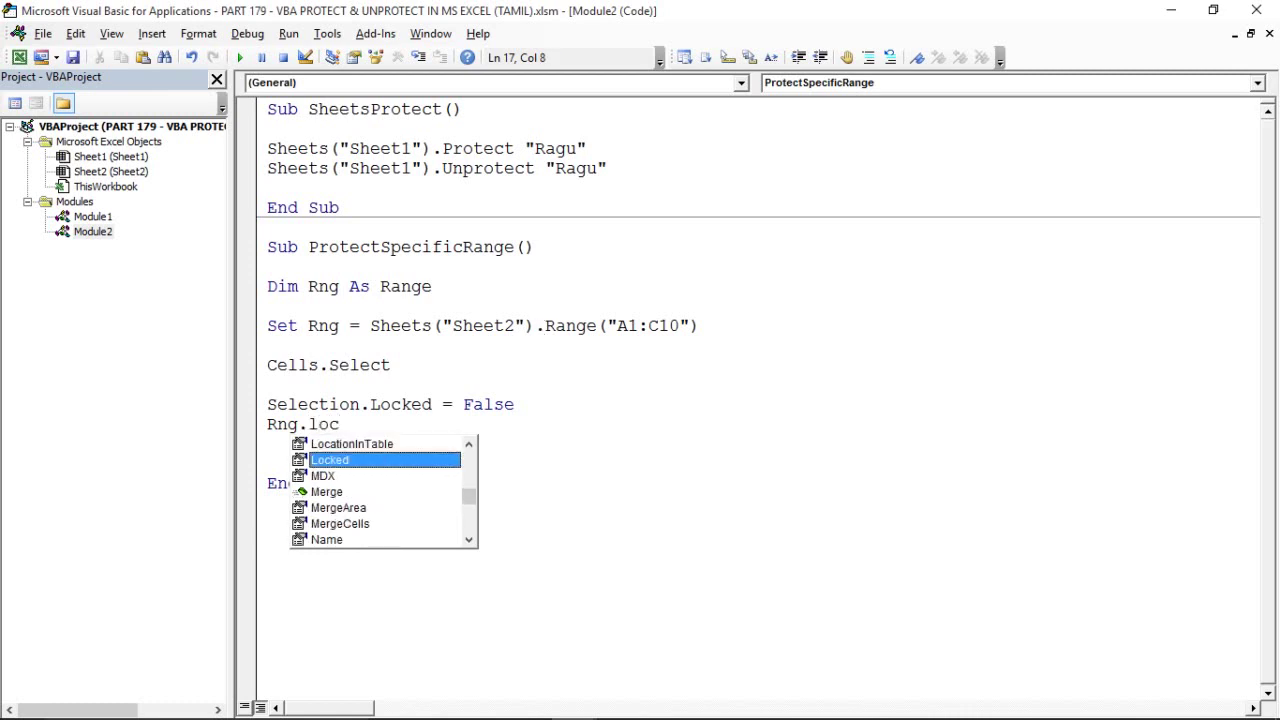
{"action": "key", "text": "Tab"}
{"action": "type", "text": "=tr"}
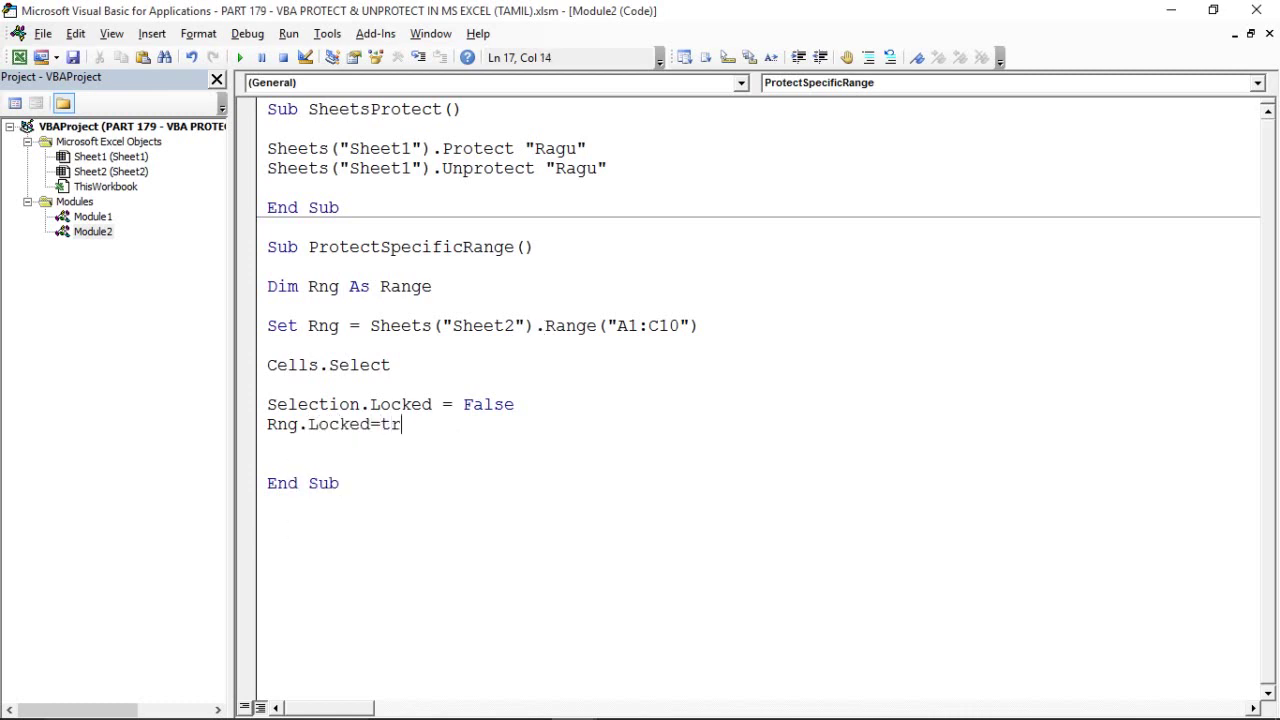
{"action": "type", "text": "ue"}
{"action": "key", "text": "Return"}
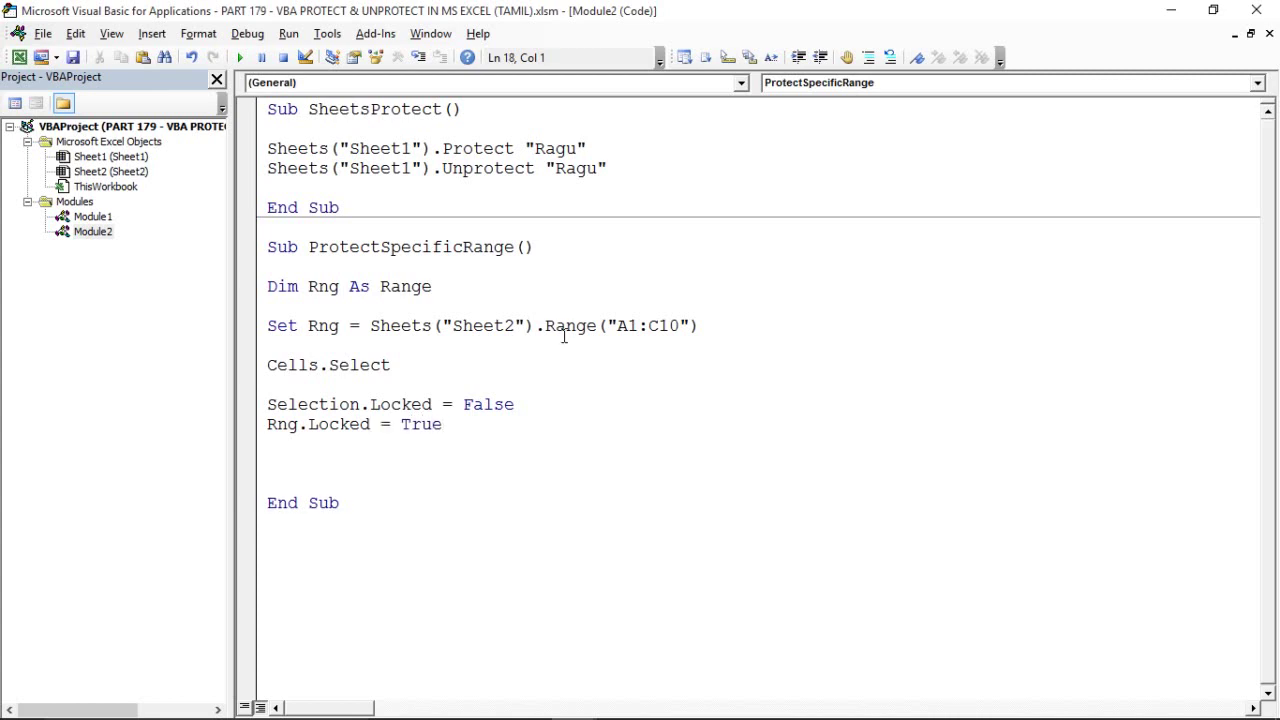
- Review the Set Rng A1:C10 line and insert a blank line above Rng.Locked = True
{"action": "left_click", "coordinate": [565, 333]}
{"action": "left_click_drag", "start_coordinate": [269, 404], "coordinate": [565, 403]}
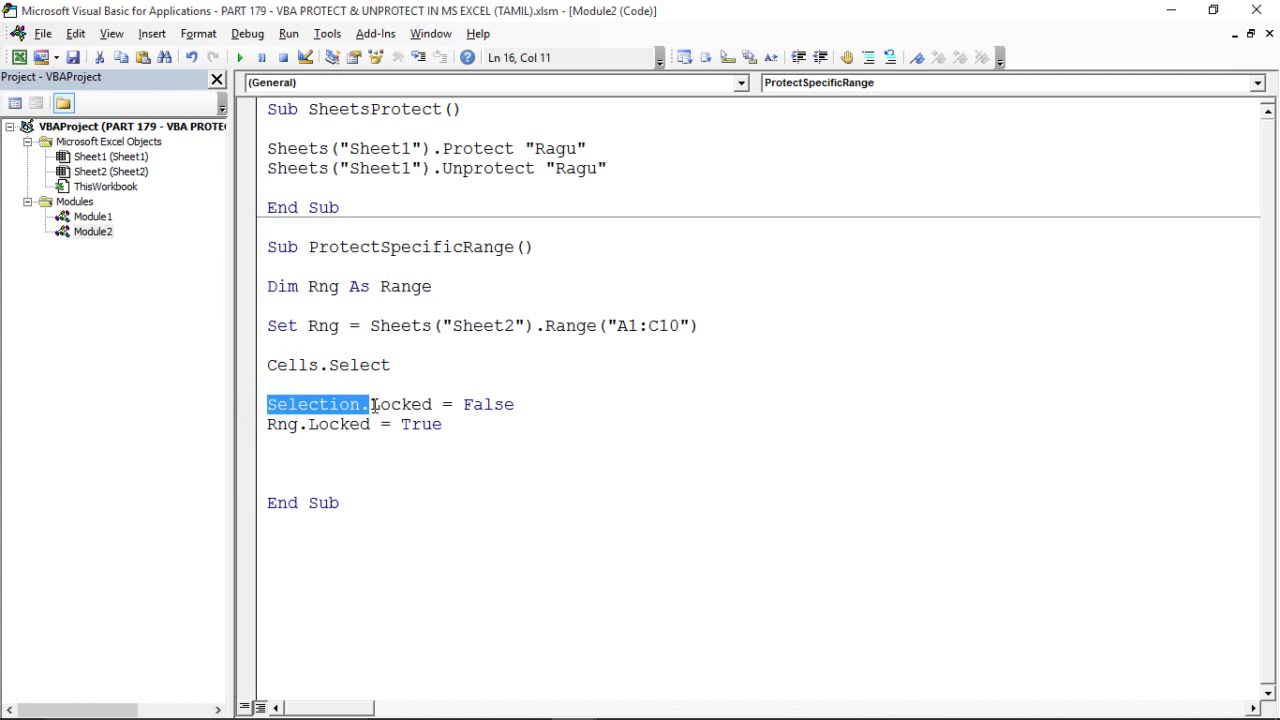
{"action": "left_click", "coordinate": [538, 403]}
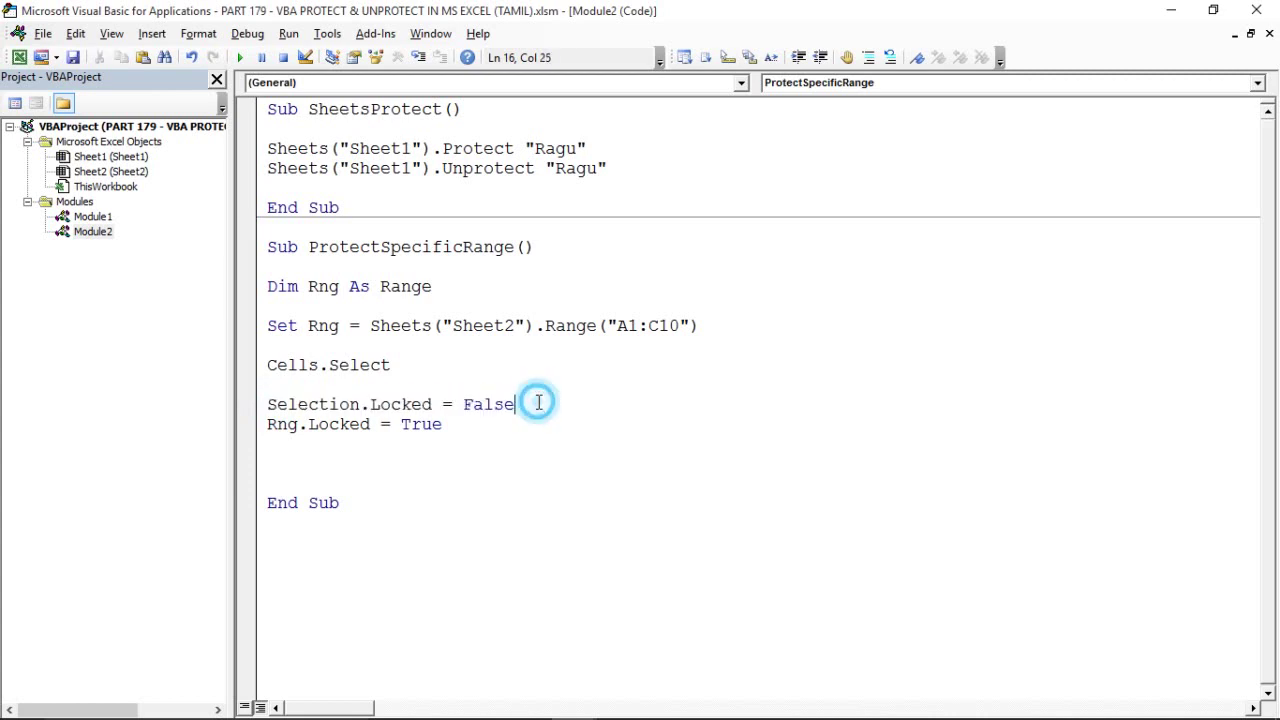
{"action": "left_click", "coordinate": [257, 432]}
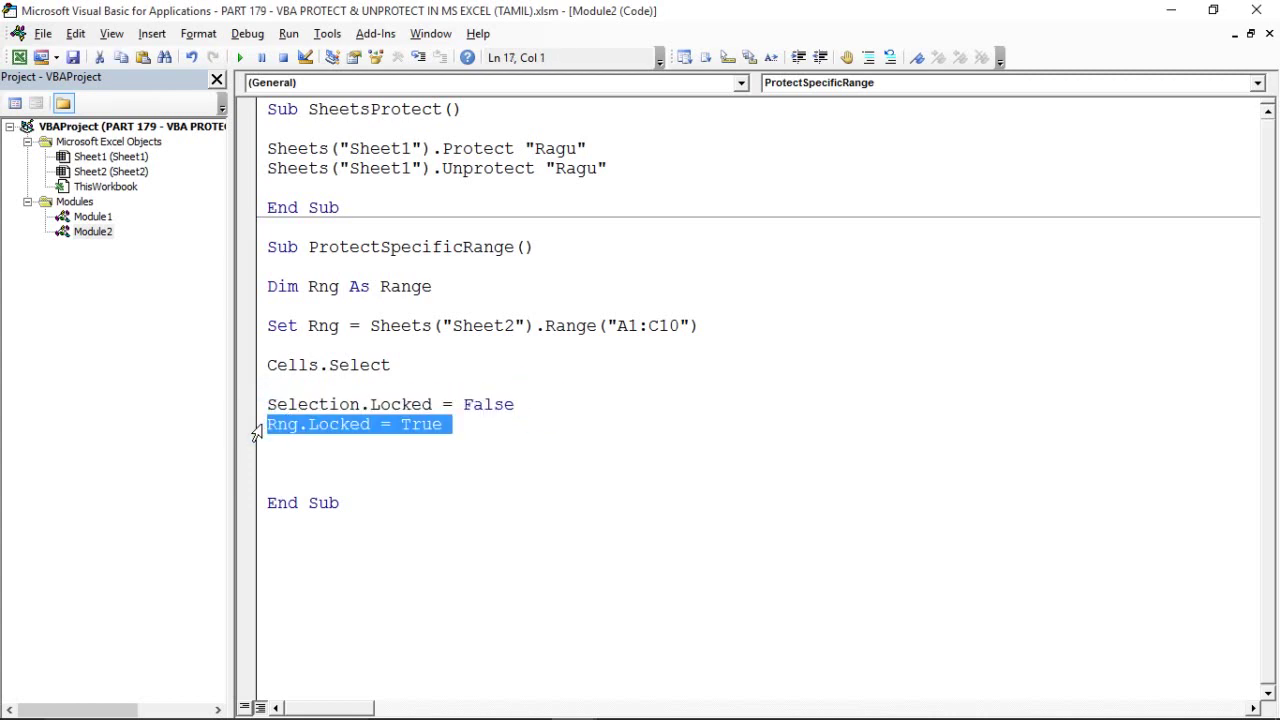
{"action": "key", "text": "Left"}
{"action": "key", "text": "Return"}
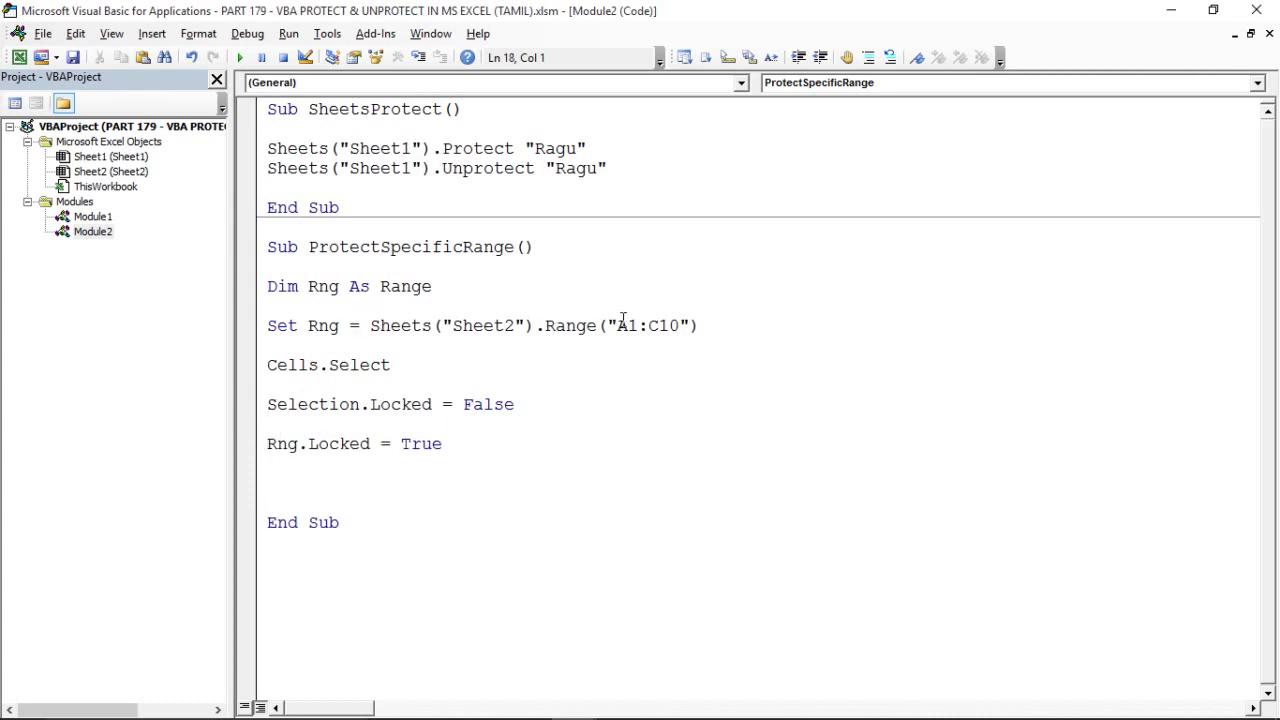
{"action": "left_click_drag", "start_coordinate": [616, 325], "coordinate": [813, 322]}
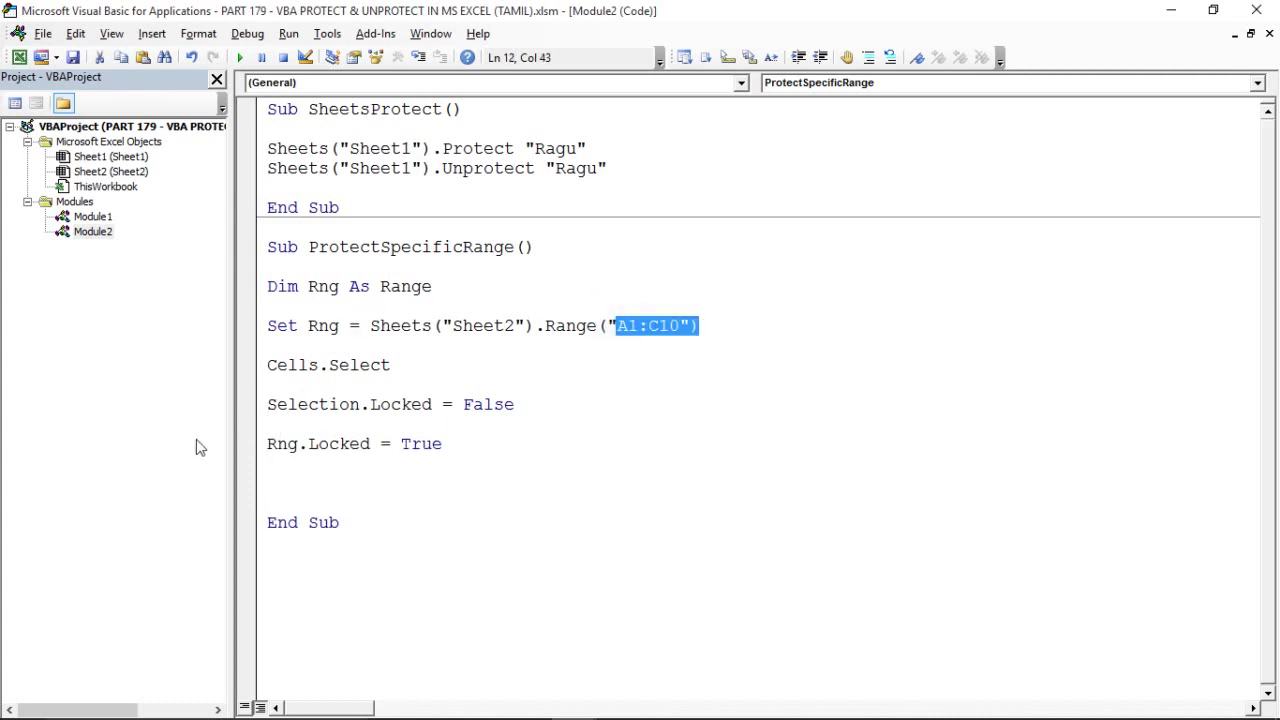
{"action": "left_click", "coordinate": [311, 480]}
{"action": "left_click", "coordinate": [429, 450]}
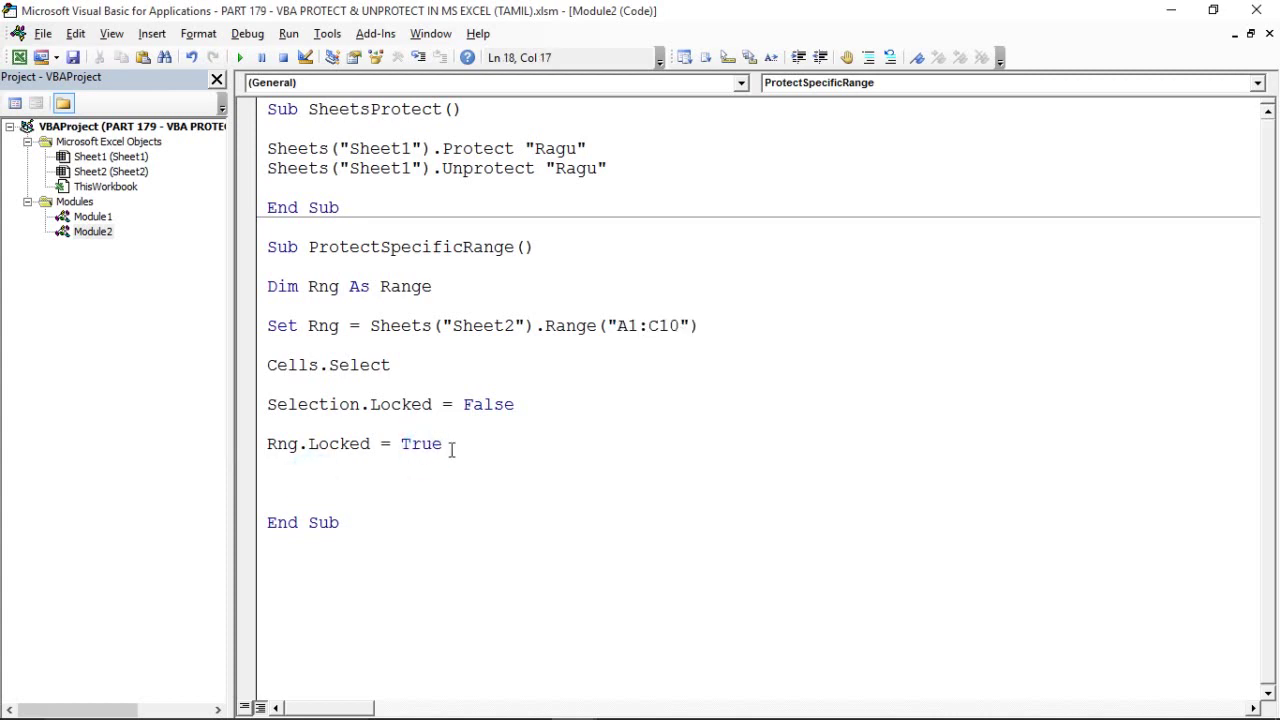
{"action": "left_click", "coordinate": [449, 446]}
- Add the line Rng.FormulaHidden = True below Rng.Locked = True
{"action": "key", "text": "Return"}
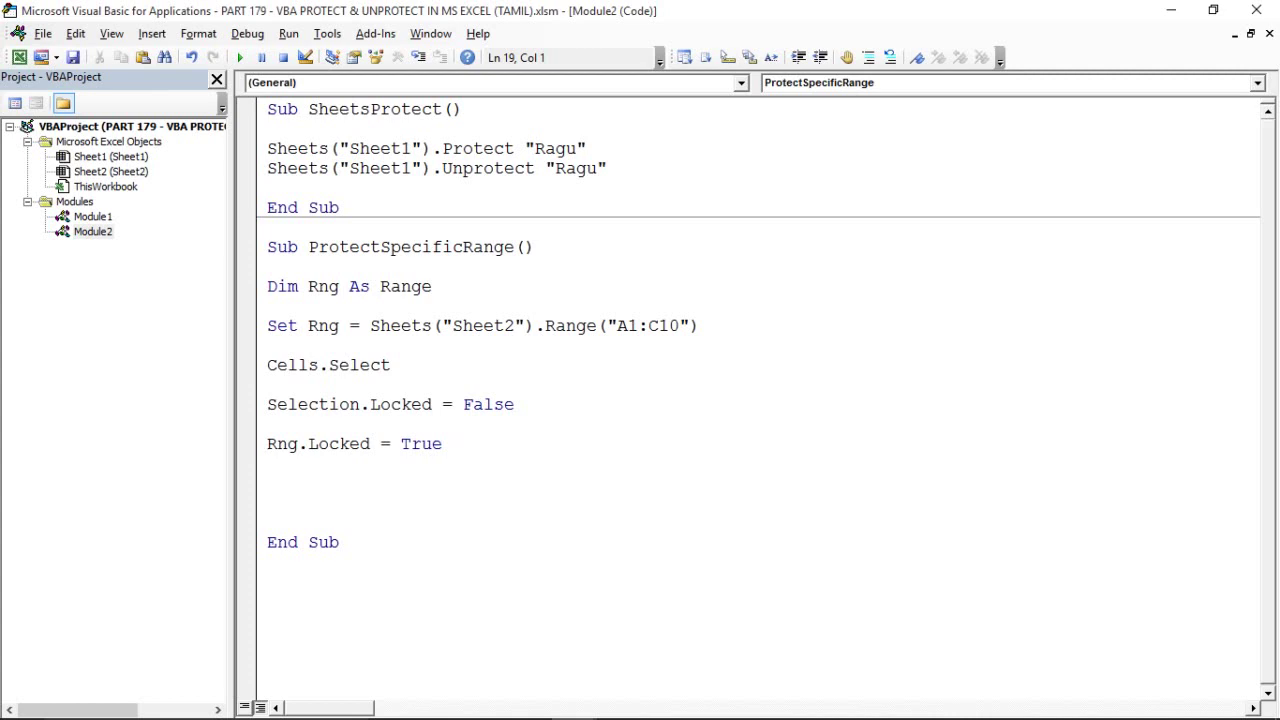
{"action": "type", "text": "Rng"}
{"action": "type", "text": "."}
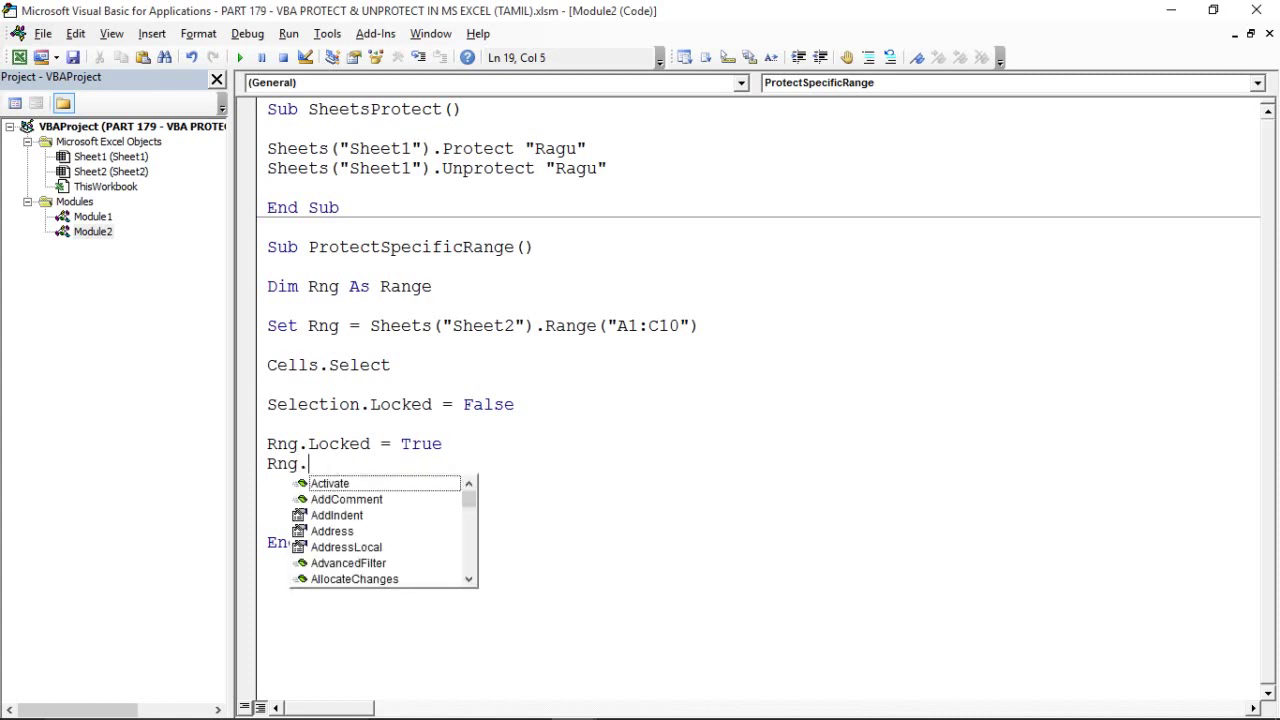
{"action": "type", "text": "form"}
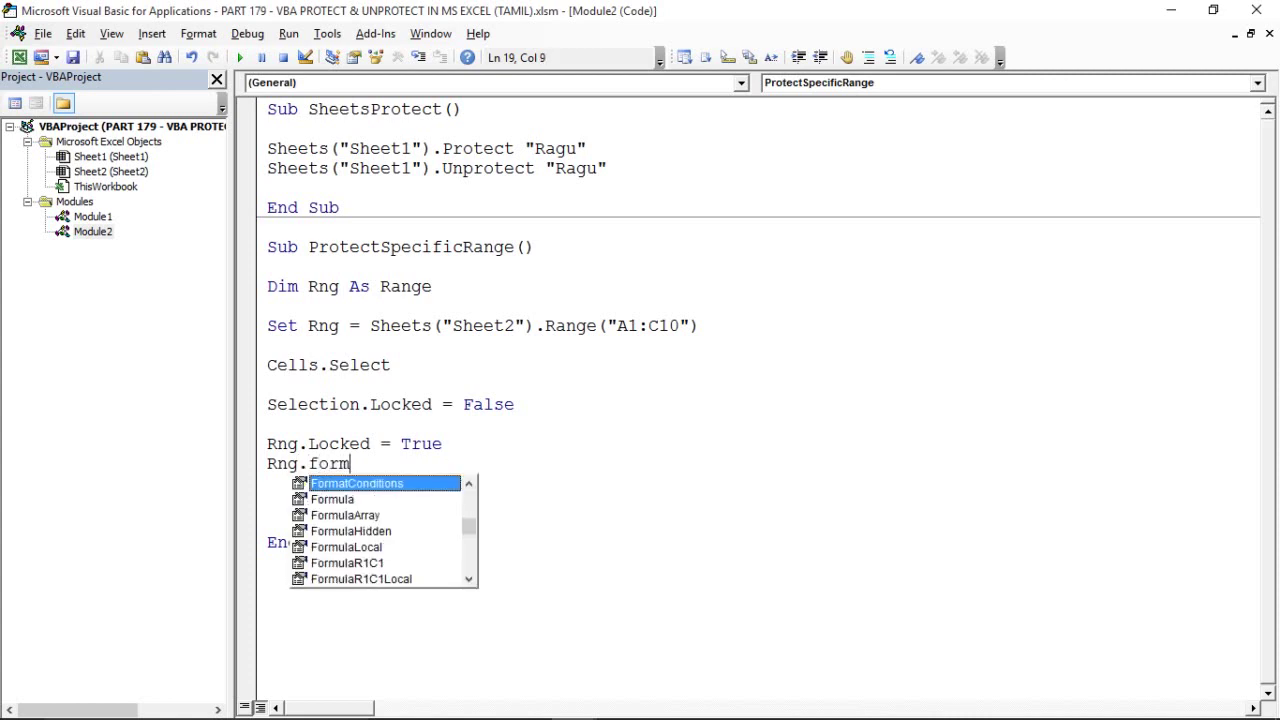
{"action": "key", "text": "Down"}
{"action": "key", "text": "Down"}
{"action": "key", "text": "Down"}
{"action": "key", "text": "Up"}
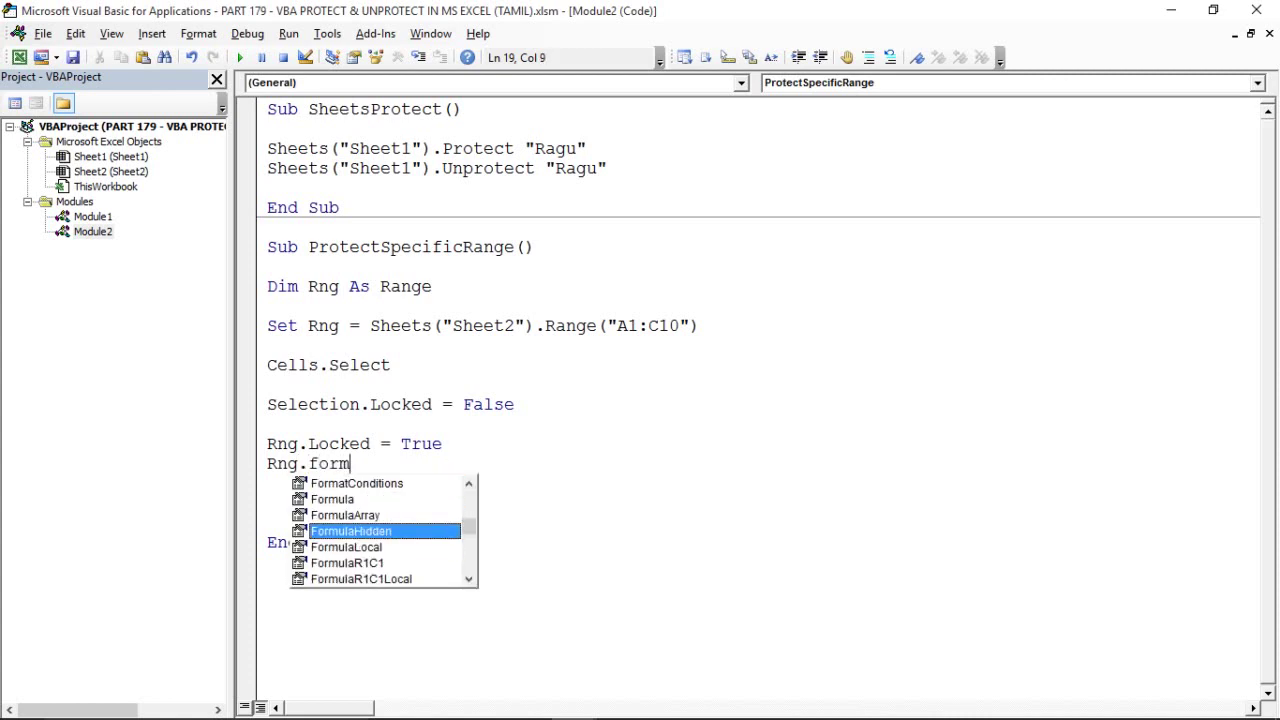
{"action": "key", "text": "Tab"}
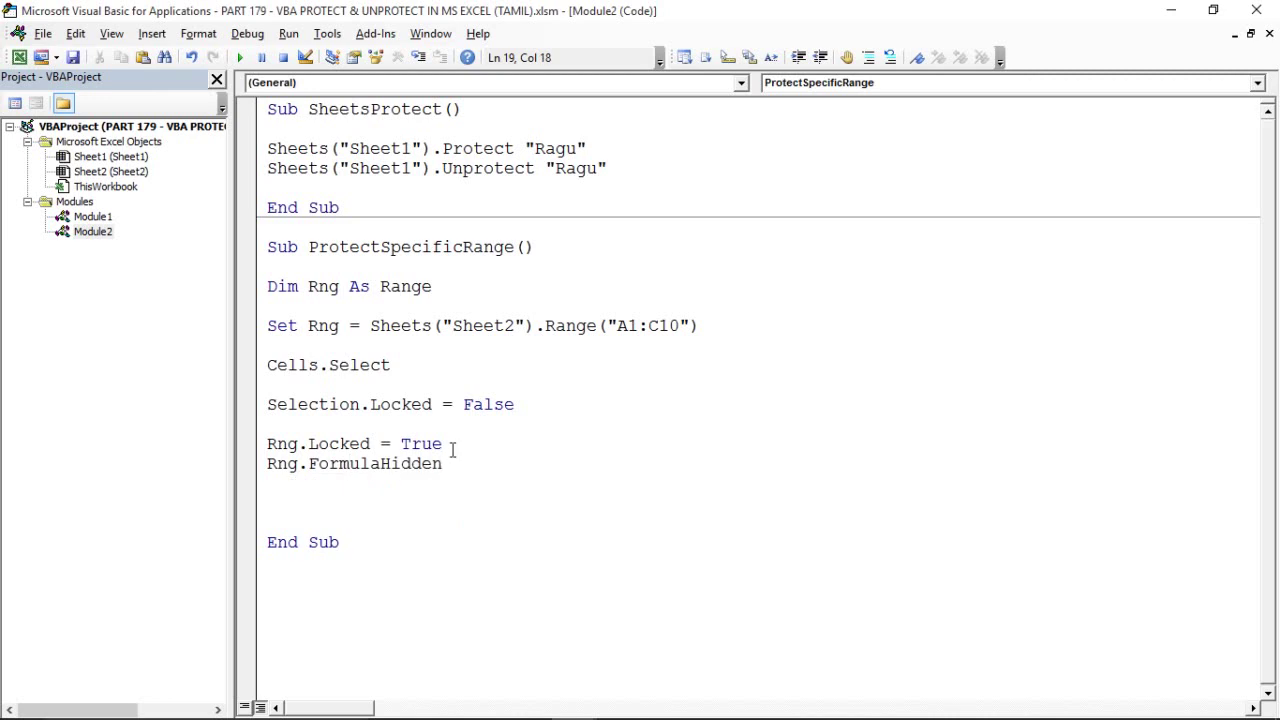
{"action": "type", "text": "=true"}
{"action": "key", "text": "Return"}
{"action": "key", "text": "alt+F11"}
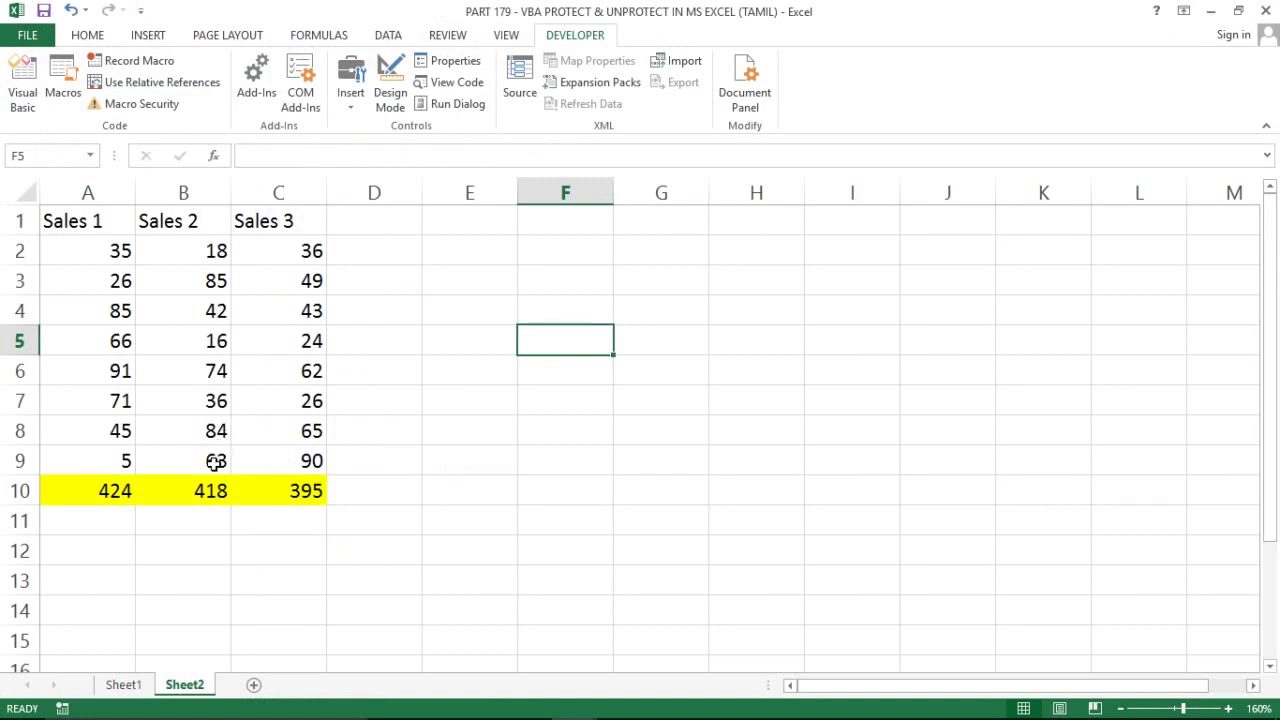
- Inspect A10's SUM formula and the Sales 2 total in the row 10 totals
{"action": "left_click", "coordinate": [189, 491]}
{"action": "key", "text": "Left"}
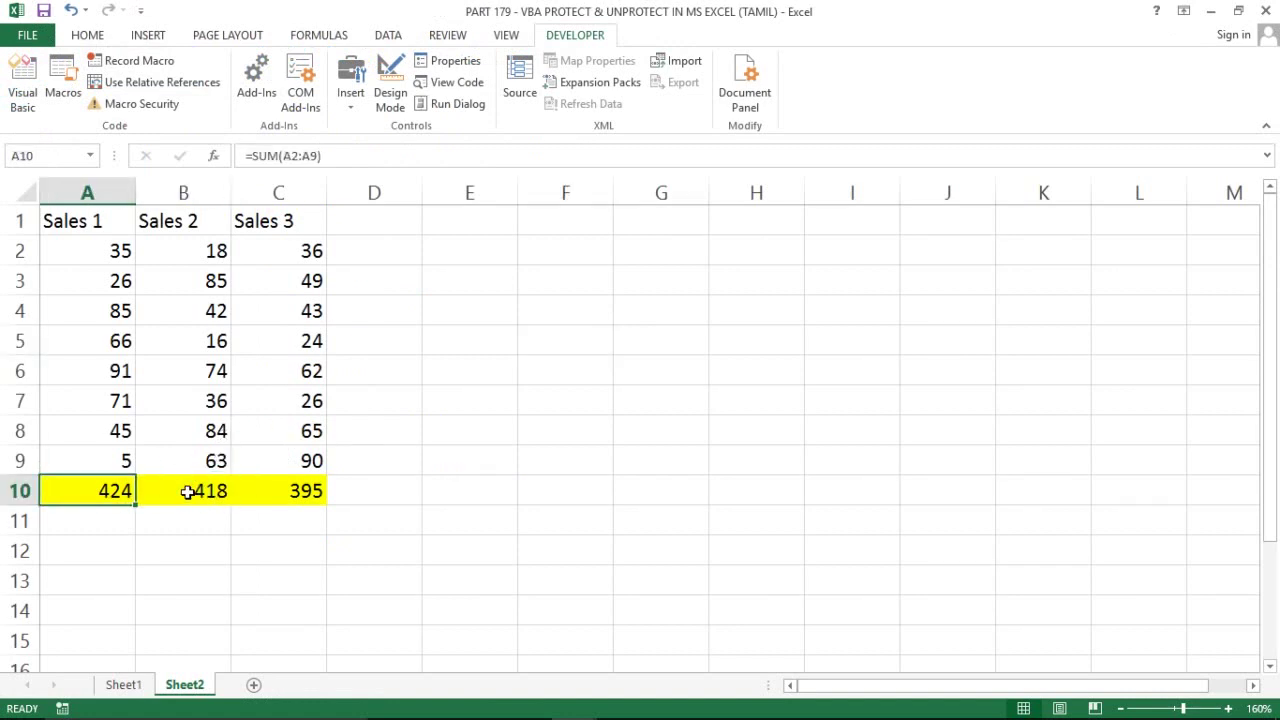
{"action": "key", "text": "F2"}
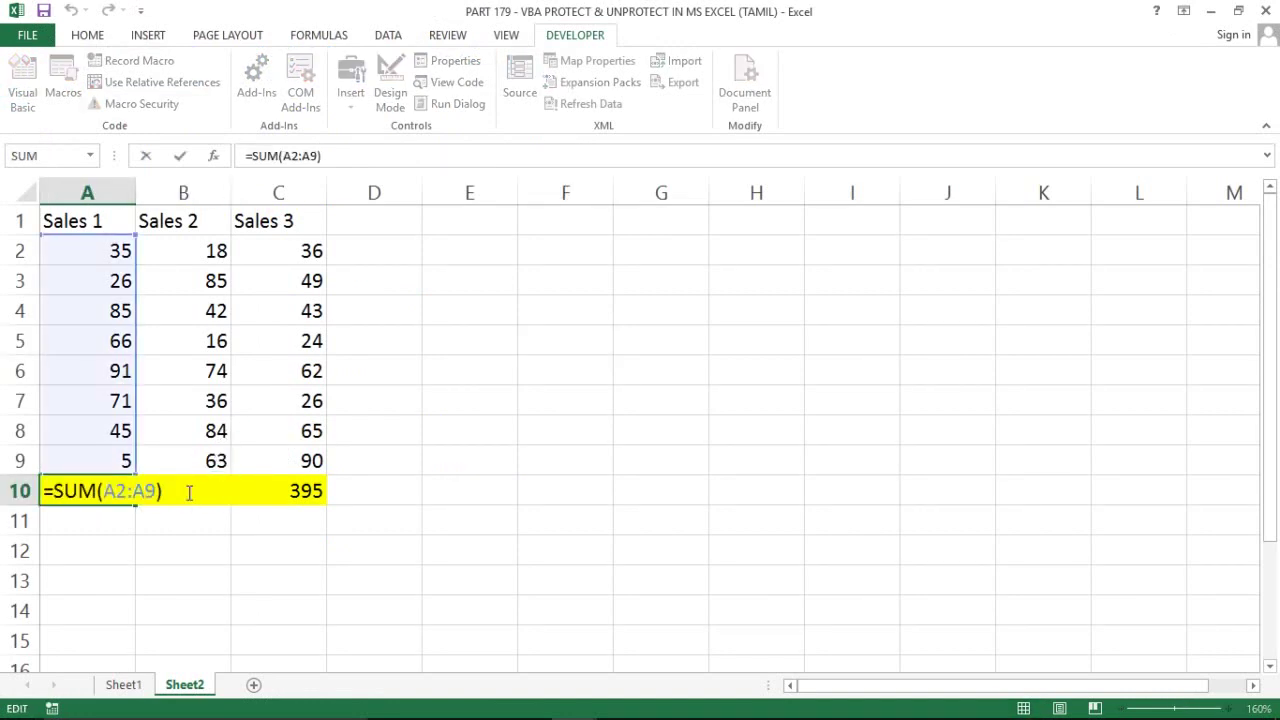
{"action": "left_click", "coordinate": [189, 491]}
{"action": "key", "text": "Left"}
{"action": "key", "text": "shift+Right"}
{"action": "key", "text": "shift+Right"}
{"action": "left_click", "coordinate": [187, 491]}
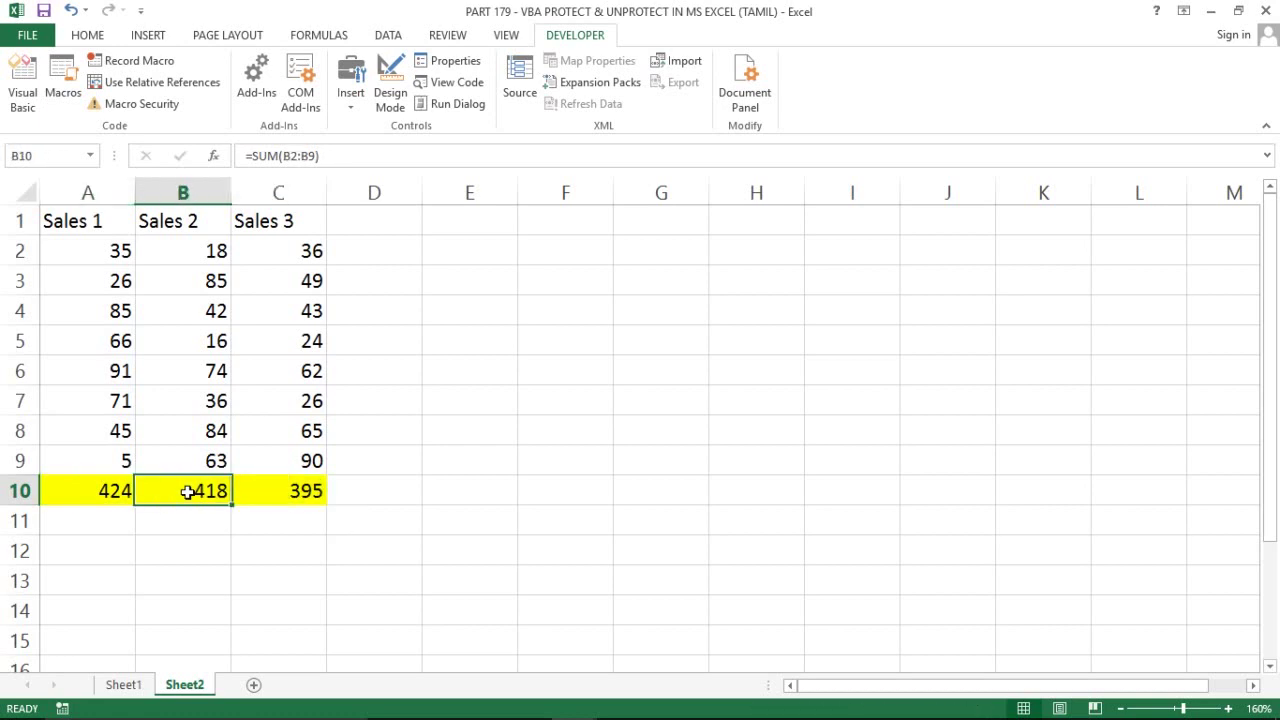
- Step across the A10:C10 totals and up and down the Sales 1 column
{"action": "key", "text": "Right"}
{"action": "key", "text": "Left"}
{"action": "key", "text": "Left"}
{"action": "key", "text": "shift+Right"}
{"action": "key", "text": "shift+Right"}
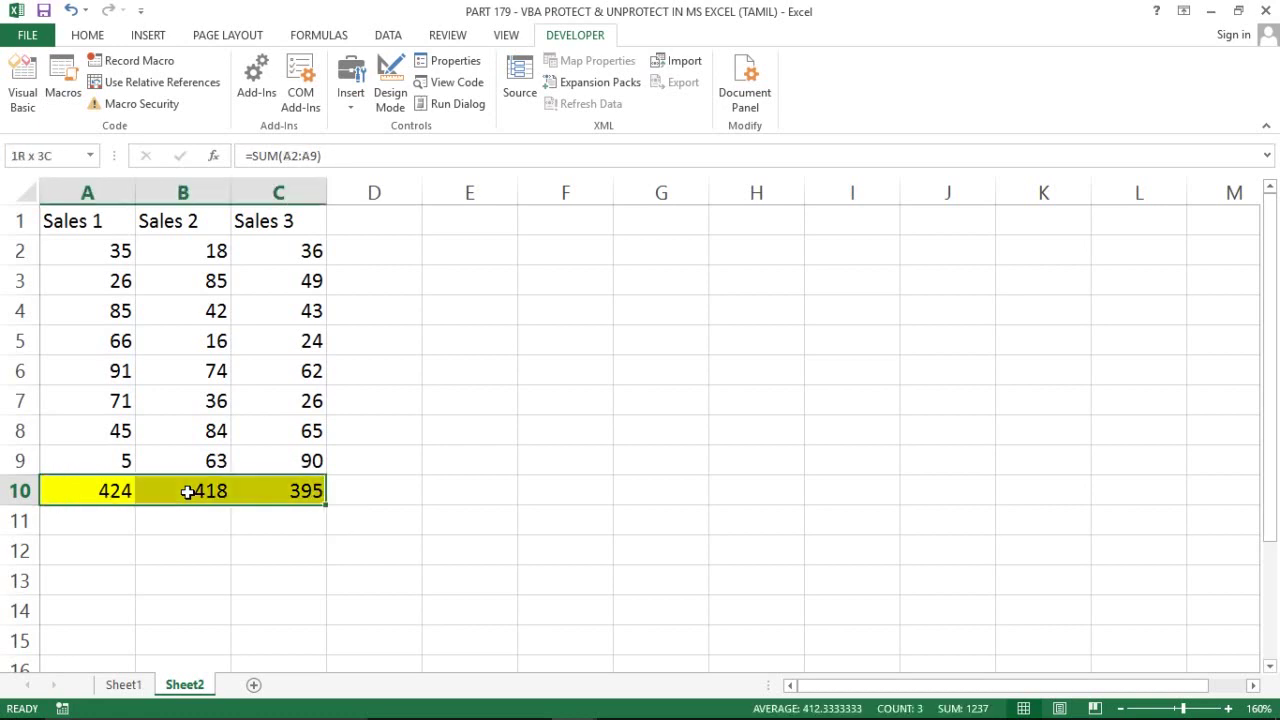
{"action": "key", "text": "shift+Left"}
{"action": "key", "text": "shift+Left"}
{"action": "key", "text": "ctrl+Up"}
{"action": "key", "text": "Down"}
{"action": "key", "text": "Down"}
{"action": "key", "text": "ctrl+Down"}
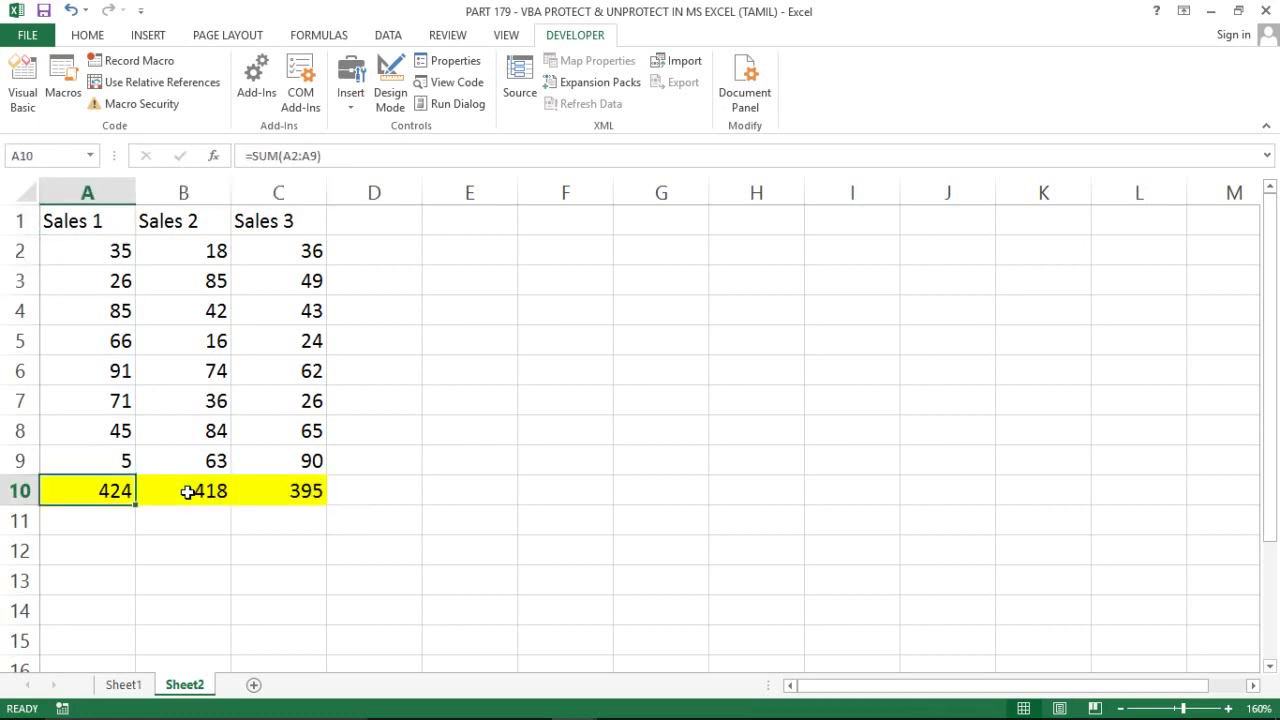
{"action": "key", "text": "Right"}
{"action": "key", "text": "Right"}
{"action": "key", "text": "Left"}
{"action": "key", "text": "Left"}
{"action": "key", "text": "ctrl+Up"}
{"action": "key", "text": "Down"}
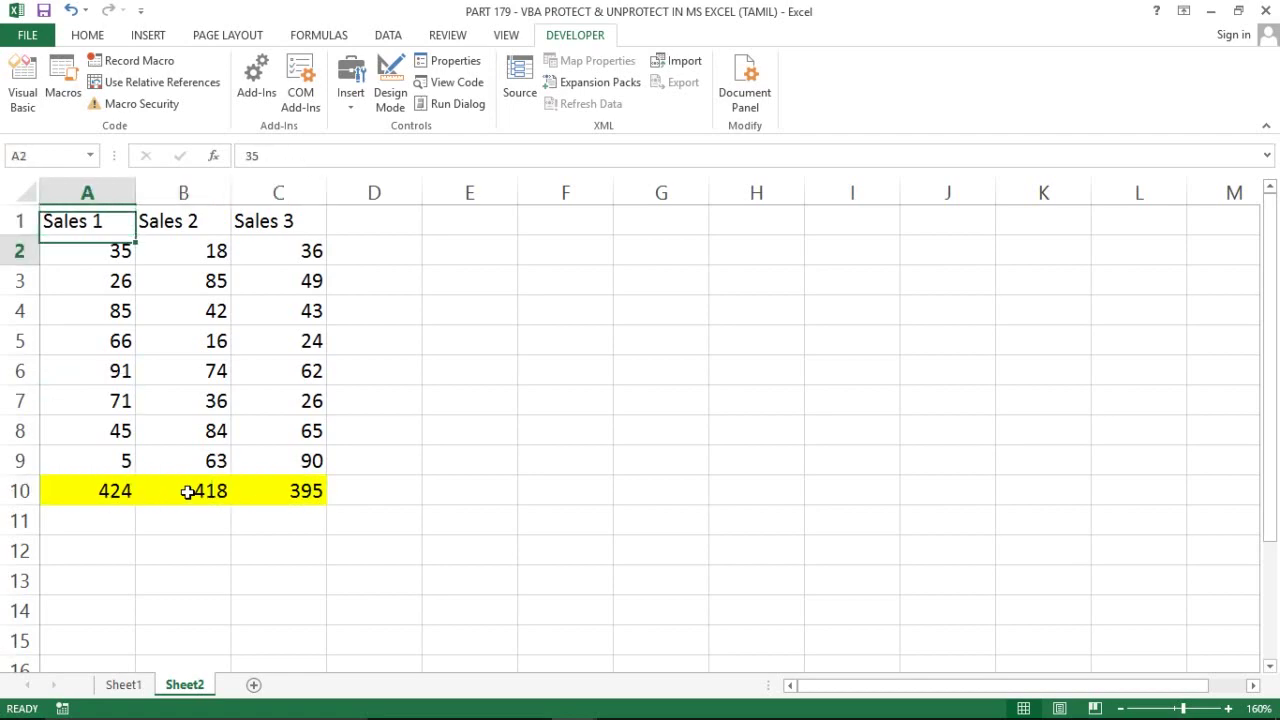
{"action": "key", "text": "alt+F11"}
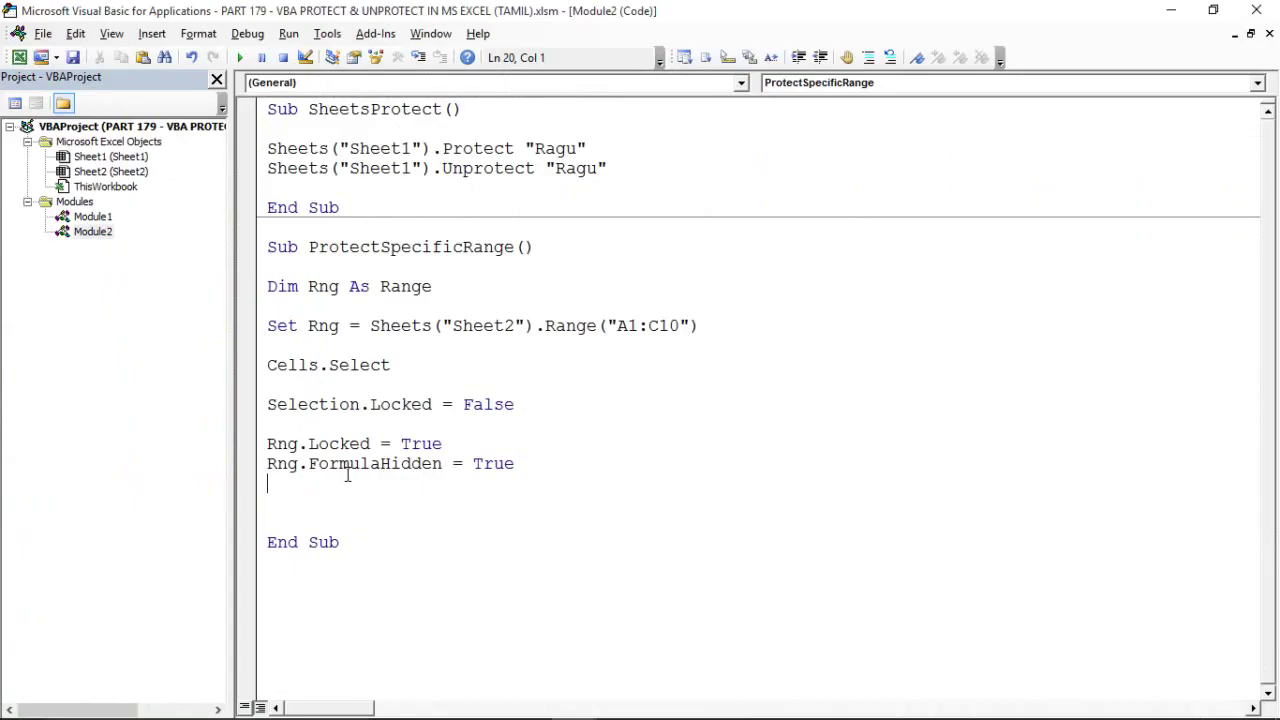
- Briefly change Rng.FormulaHidden to False, then restore it to True
{"action": "double_click", "coordinate": [360, 464]}
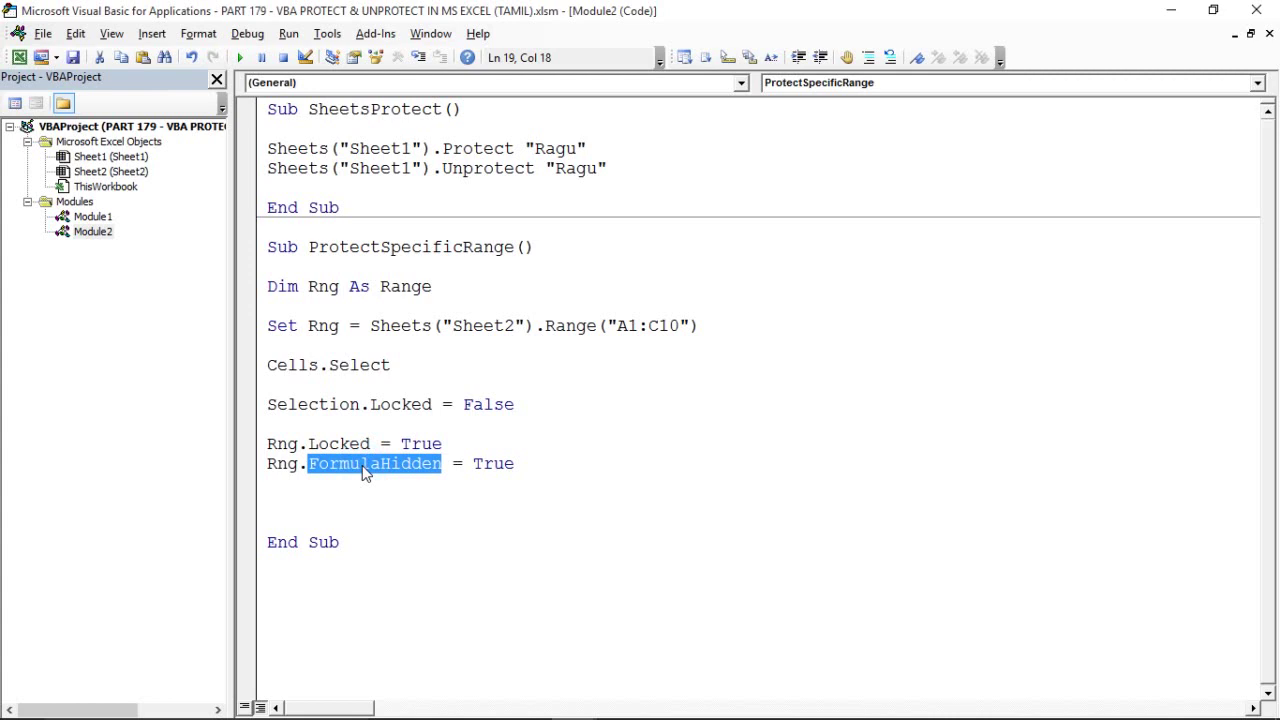
{"action": "left_click", "coordinate": [552, 468]}
{"action": "key", "text": "BackSpace"}
{"action": "key", "text": "BackSpace"}
{"action": "key", "text": "BackSpace"}
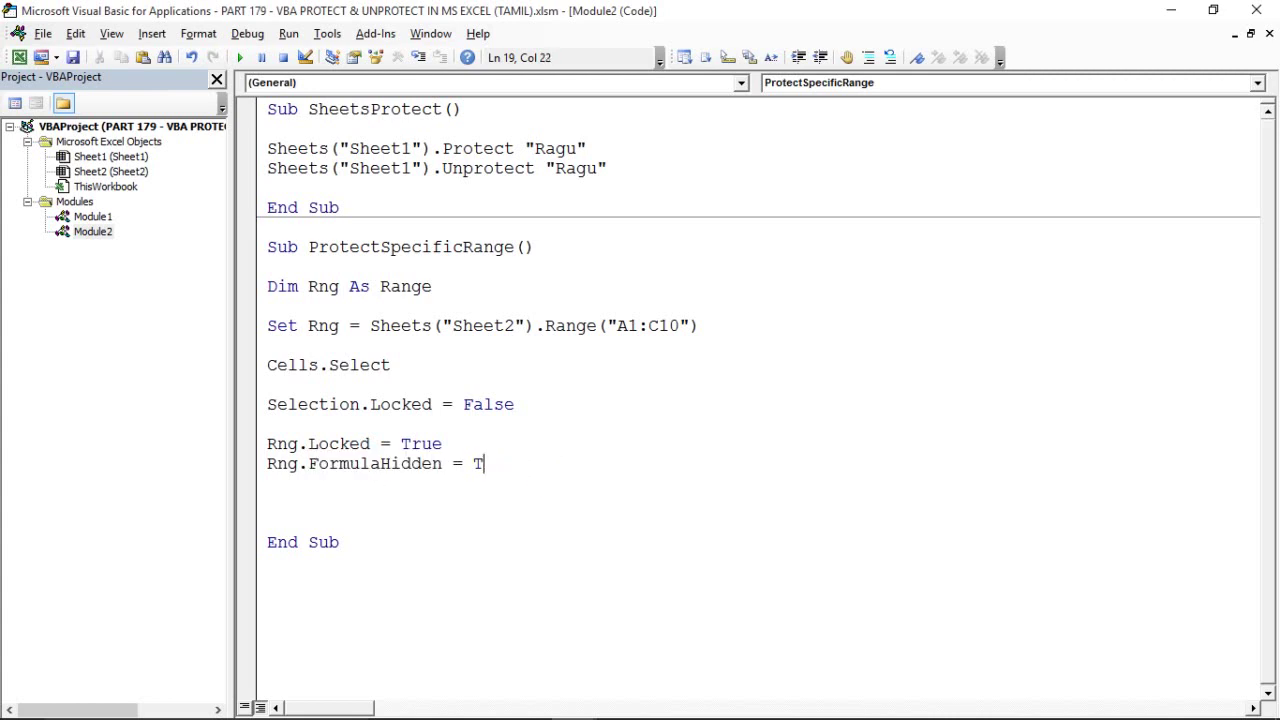
{"action": "key", "text": "BackSpace"}
{"action": "type", "text": "f"}
{"action": "type", "text": "alse"}
{"action": "key", "text": "Return"}
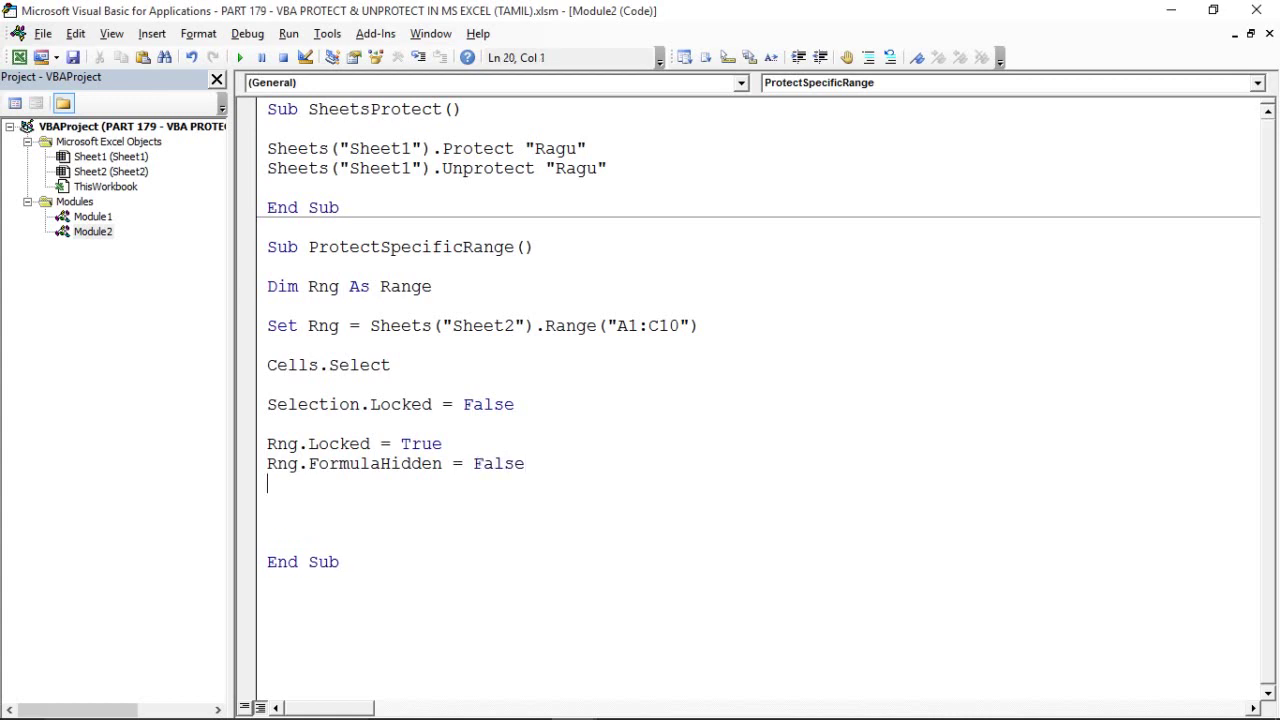
{"action": "left_click", "coordinate": [563, 466]}
{"action": "key", "text": "BackSpace"}
{"action": "key", "text": "BackSpace"}
- Add Sheets("Sheet2").Protect with the sheet password in parentheses before End Sub
{"action": "key", "text": "BackSpace"}
{"action": "key", "text": "BackSpace"}
{"action": "key", "text": "BackSpace"}
{"action": "type", "text": "true"}
{"action": "left_click", "coordinate": [477, 503]}
{"action": "type", "text": "S"}
{"action": "type", "text": "heet"}
{"action": "key", "text": "BackSpace"}
{"action": "key", "text": "BackSpace"}
{"action": "type", "text": "ets"}
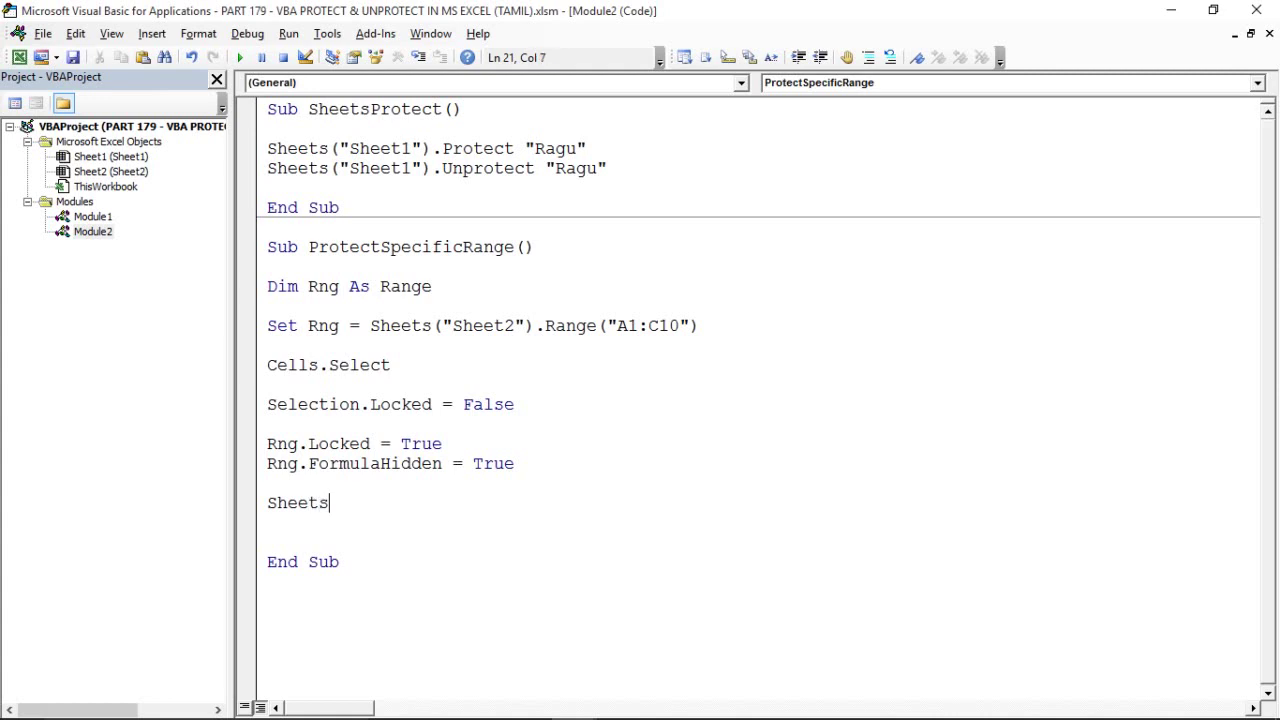
{"action": "type", "text": "("}
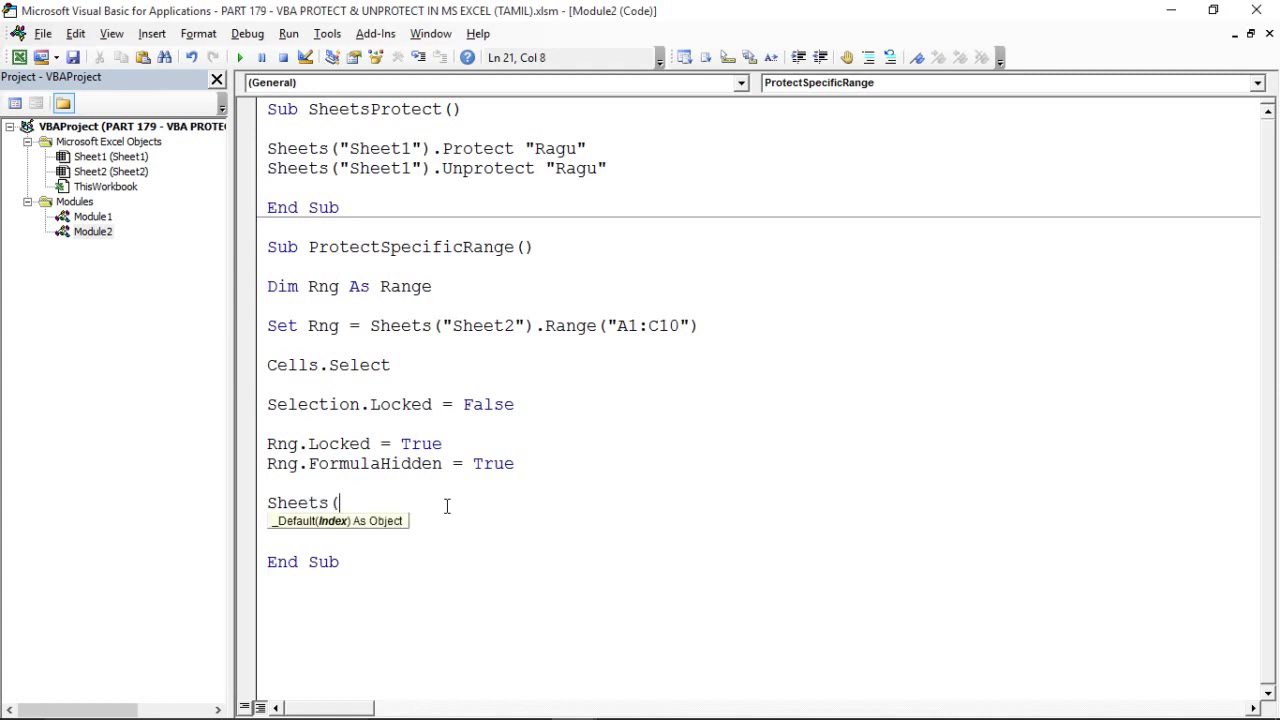
{"action": "type", "text": "\"Sh"}
{"action": "type", "text": "eet2"}
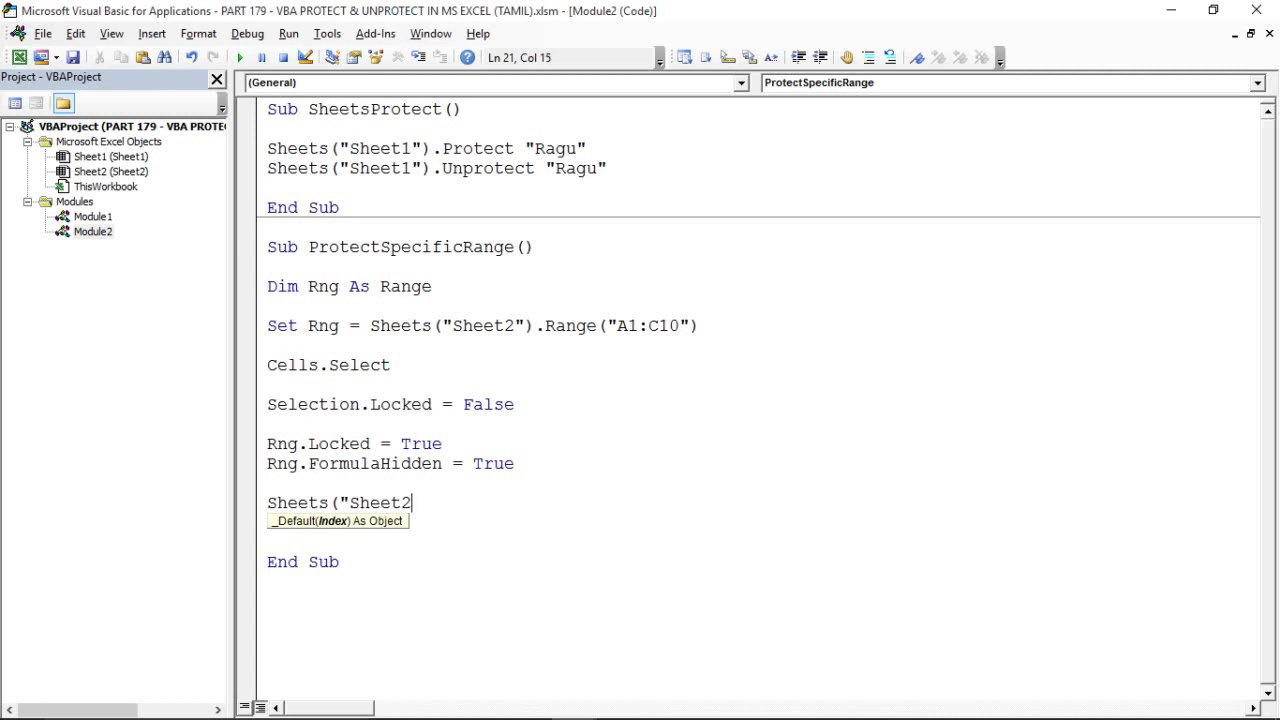
{"action": "type", "text": "\")"}
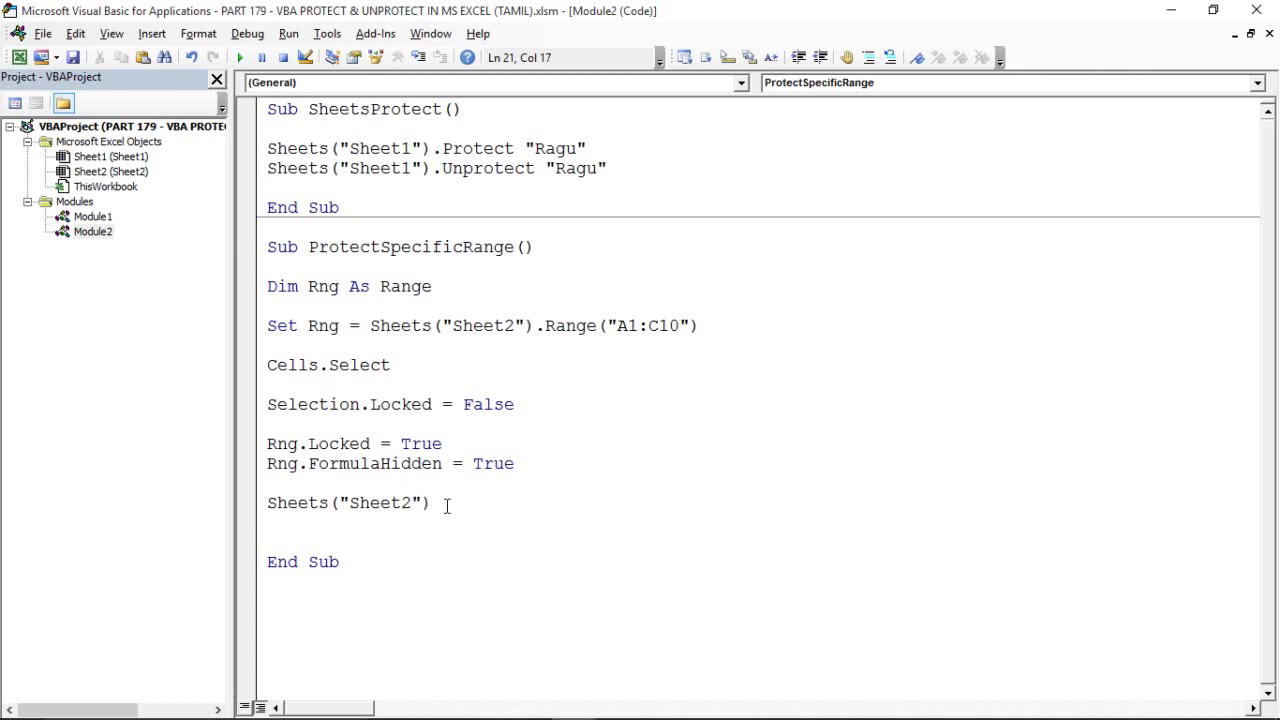
{"action": "type", "text": ".Pr"}
{"action": "type", "text": "otect "}
{"action": "type", "text": "\""}
{"action": "left_click", "coordinate": [451, 535]}
{"action": "left_click", "coordinate": [470, 540]}
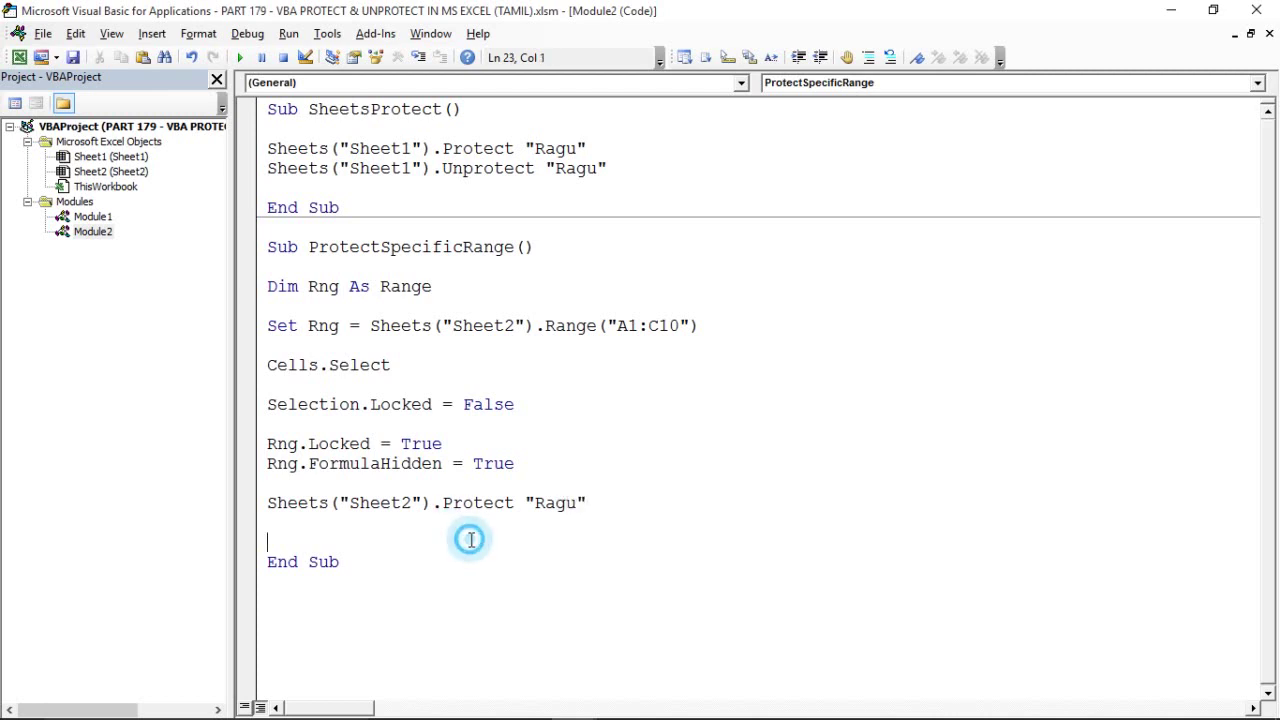
{"action": "left_click", "coordinate": [520, 503]}
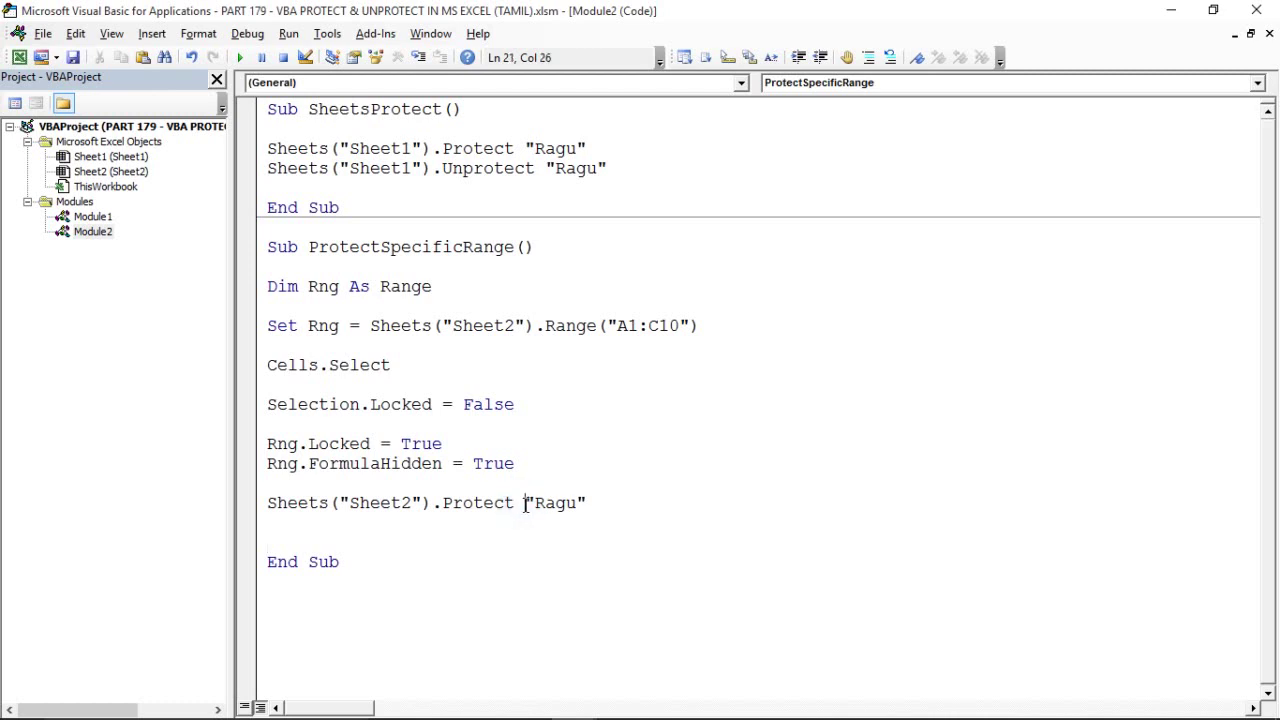
{"action": "type", "text": "("}
{"action": "left_click", "coordinate": [598, 503]}
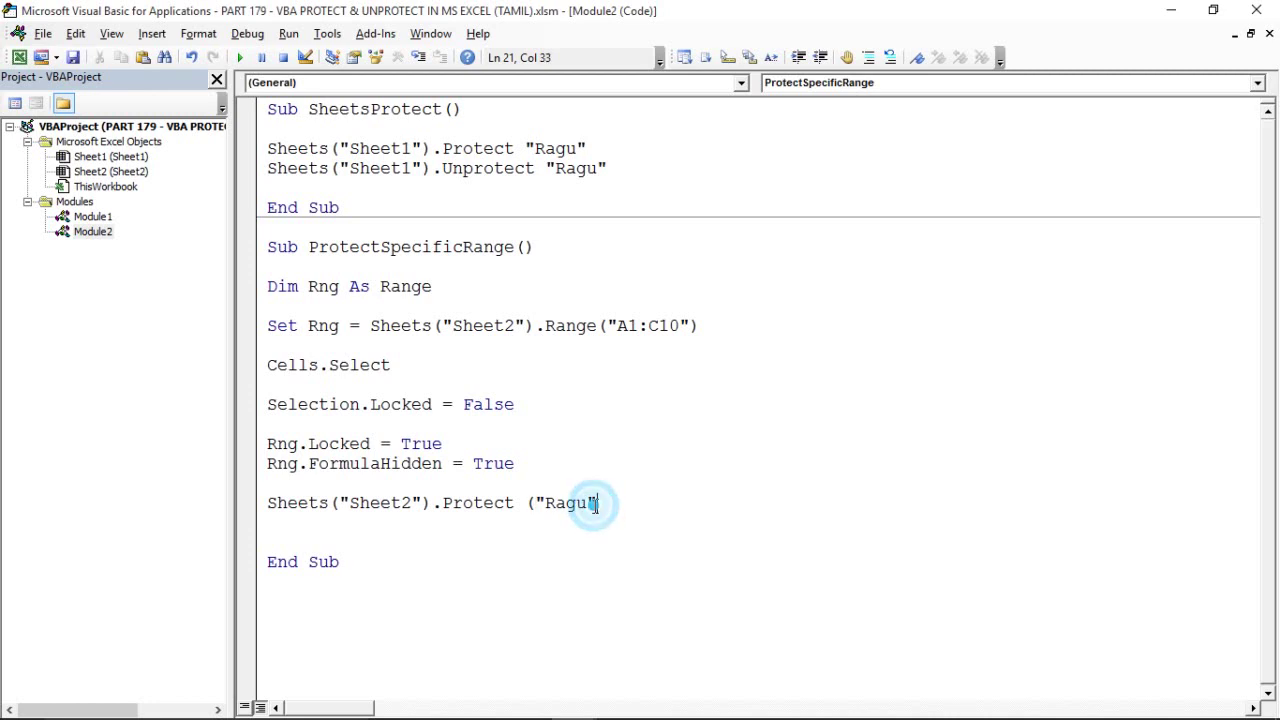
{"action": "type", "text": ")"}
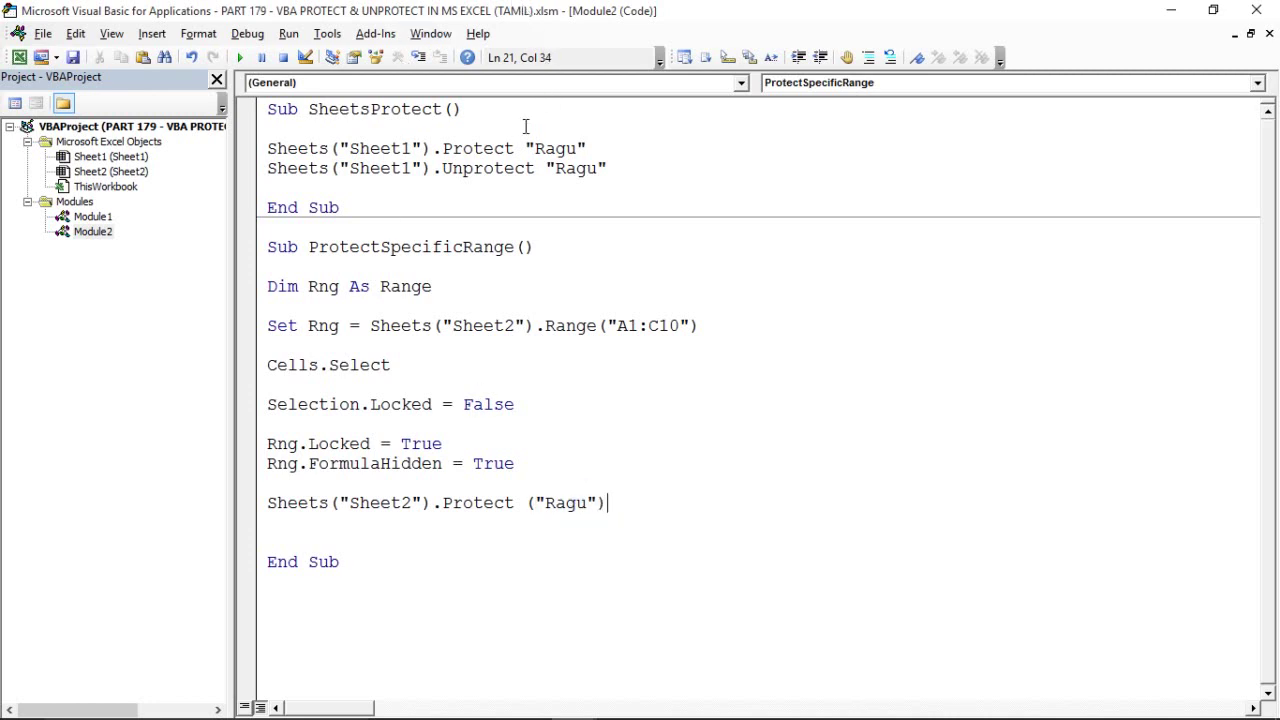
- Wrap the passwords in parentheses on the SheetsProtect Protect and Unprotect lines
{"action": "left_click", "coordinate": [529, 148]}
{"action": "double_click", "coordinate": [527, 148]}
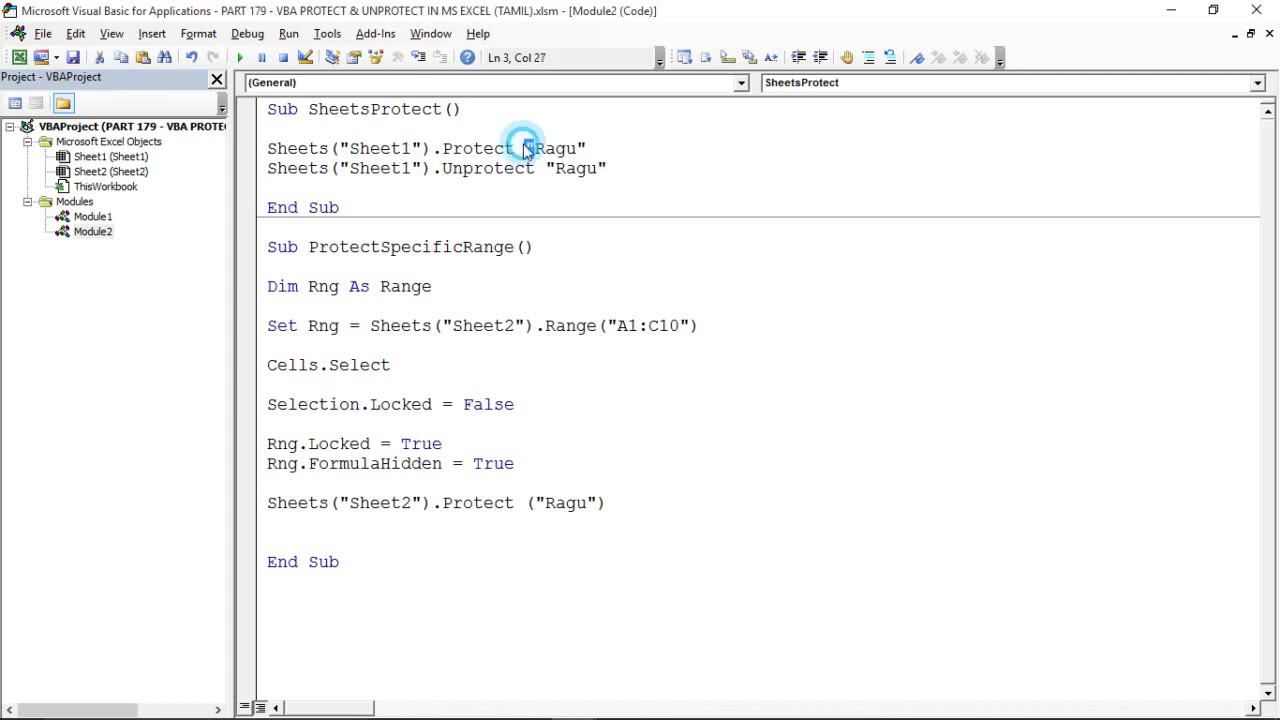
{"action": "left_click", "coordinate": [527, 148]}
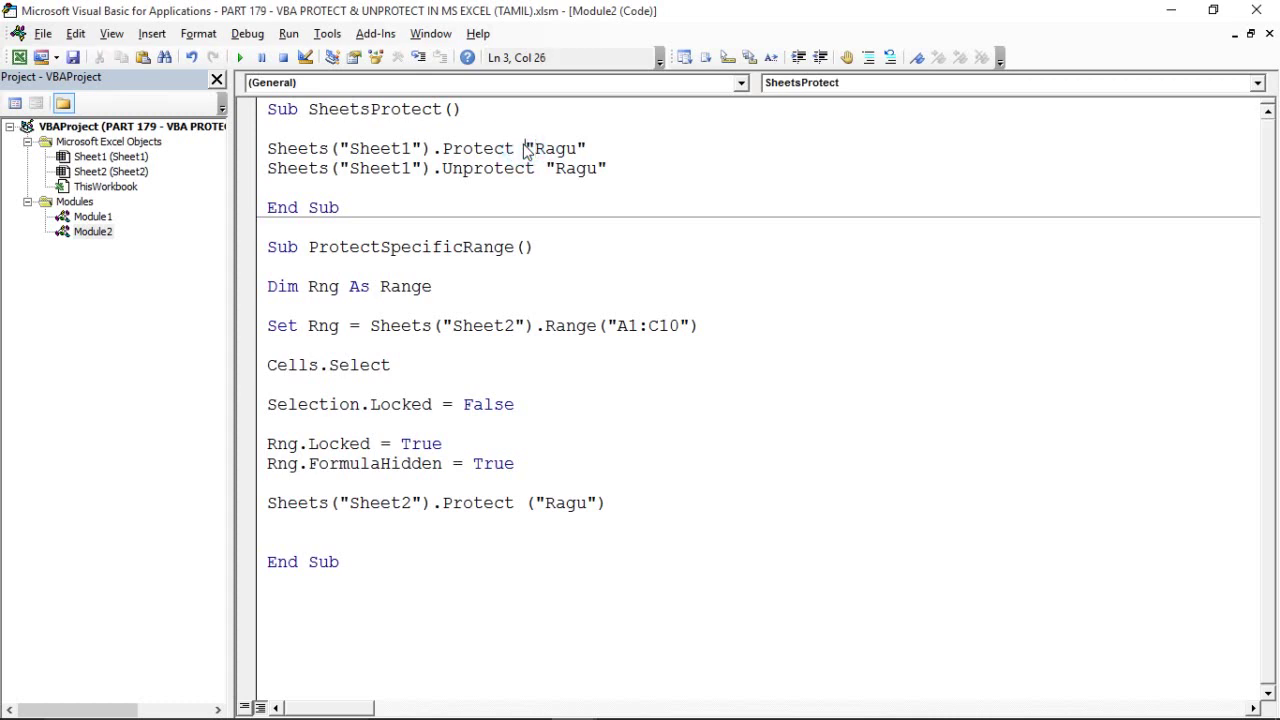
{"action": "type", "text": "("}
{"action": "left_click", "coordinate": [599, 148]}
{"action": "type", "text": ")"}
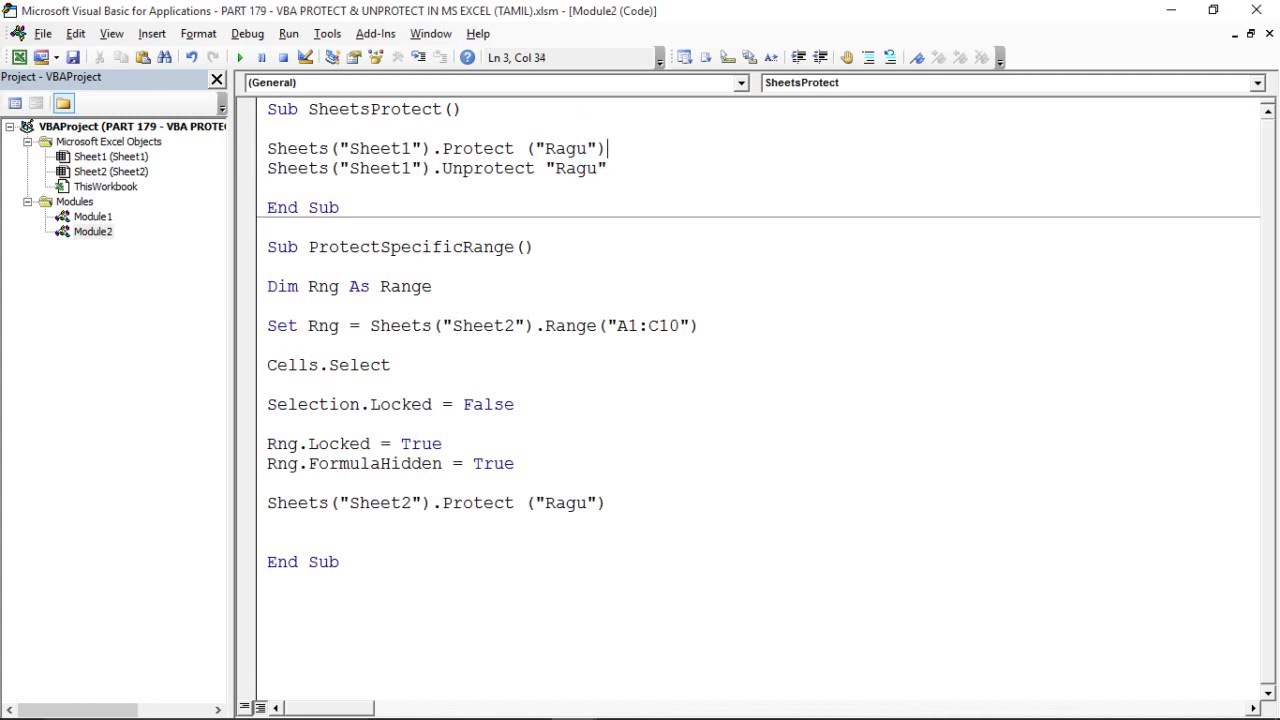
{"action": "left_click", "coordinate": [546, 168]}
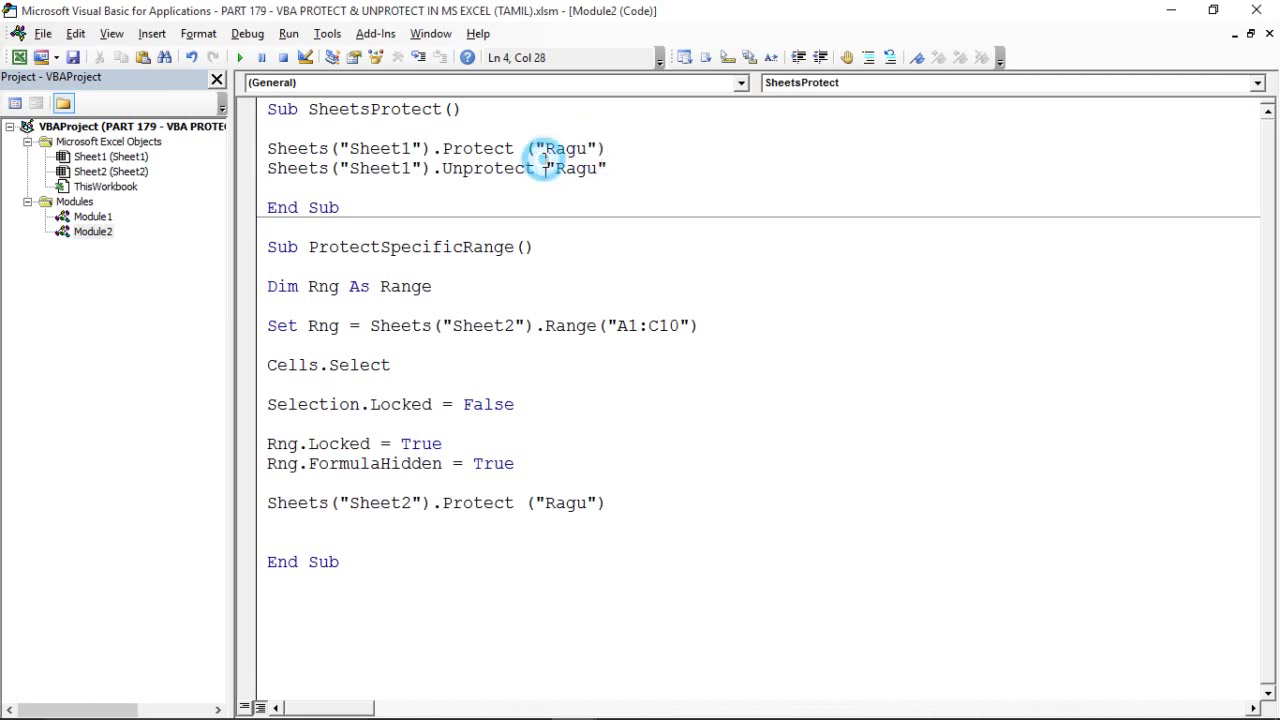
{"action": "type", "text": "("}
{"action": "left_click", "coordinate": [626, 172]}
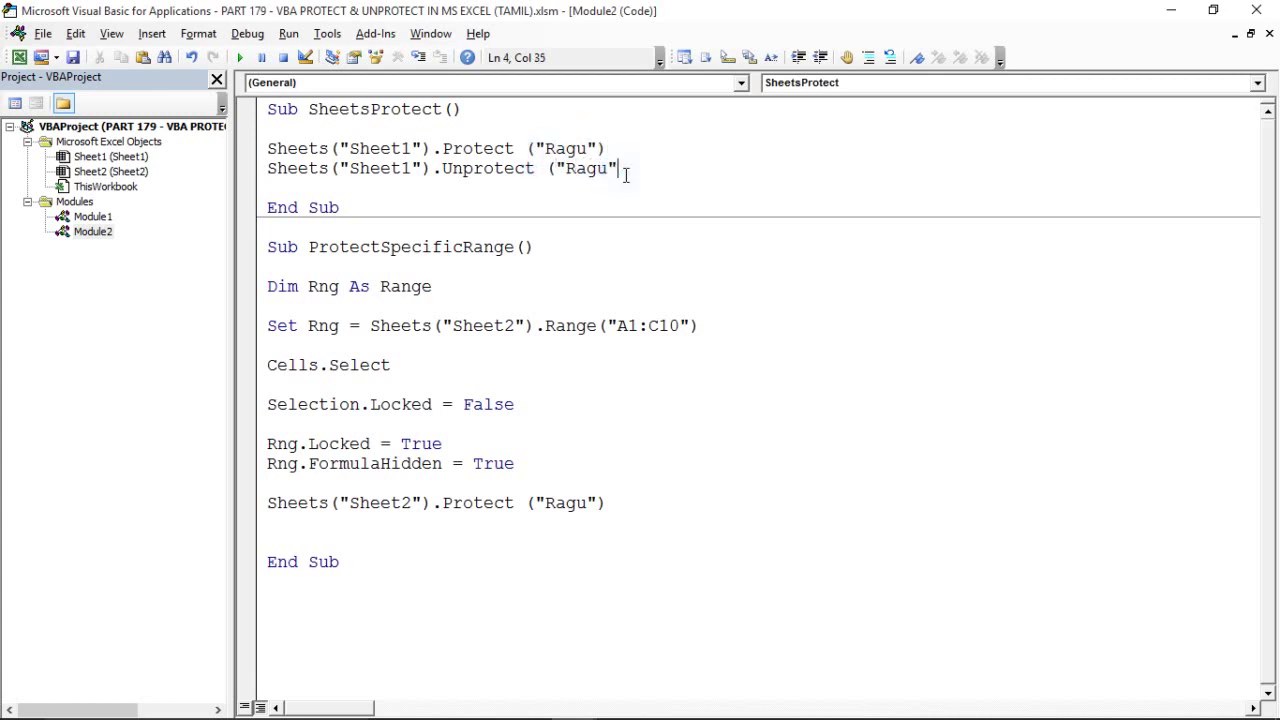
{"action": "type", "text": ")"}
- Review the SheetsProtect statements and the new Sheet2 Protect line
{"action": "left_click", "coordinate": [255, 150]}
{"action": "left_click_drag", "start_coordinate": [255, 150], "coordinate": [257, 172]}
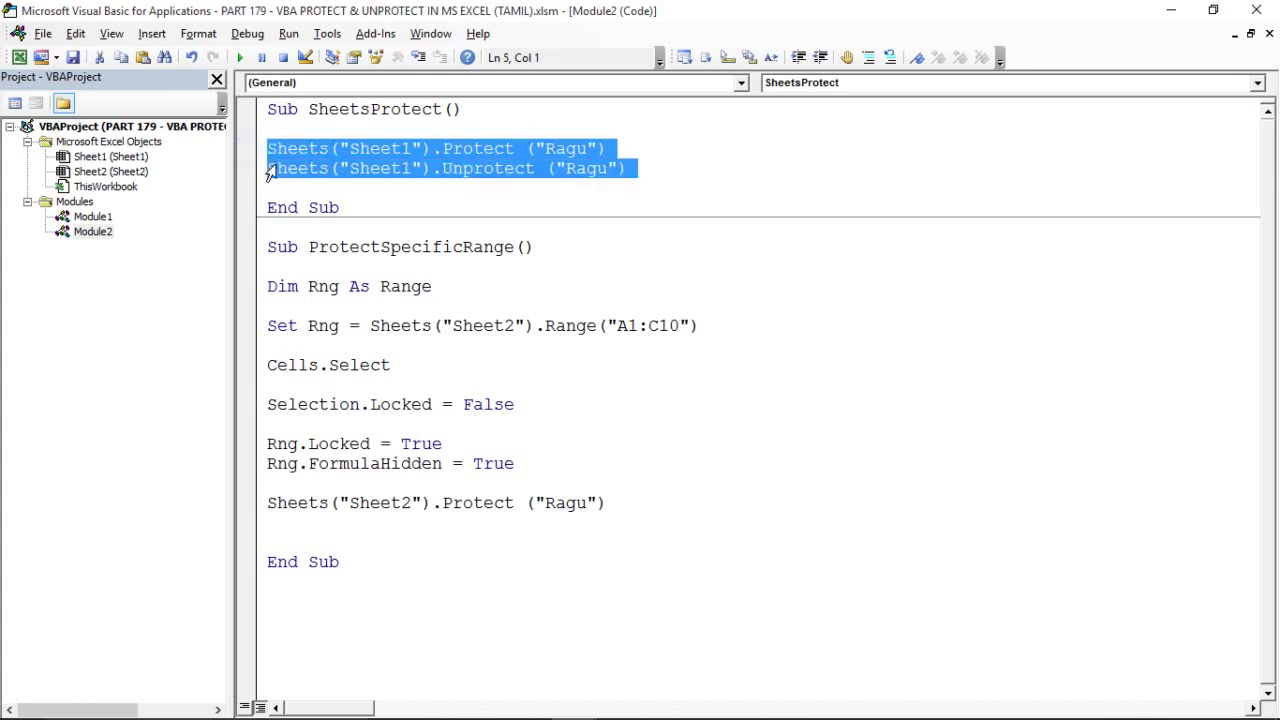
{"action": "left_click", "coordinate": [498, 495]}
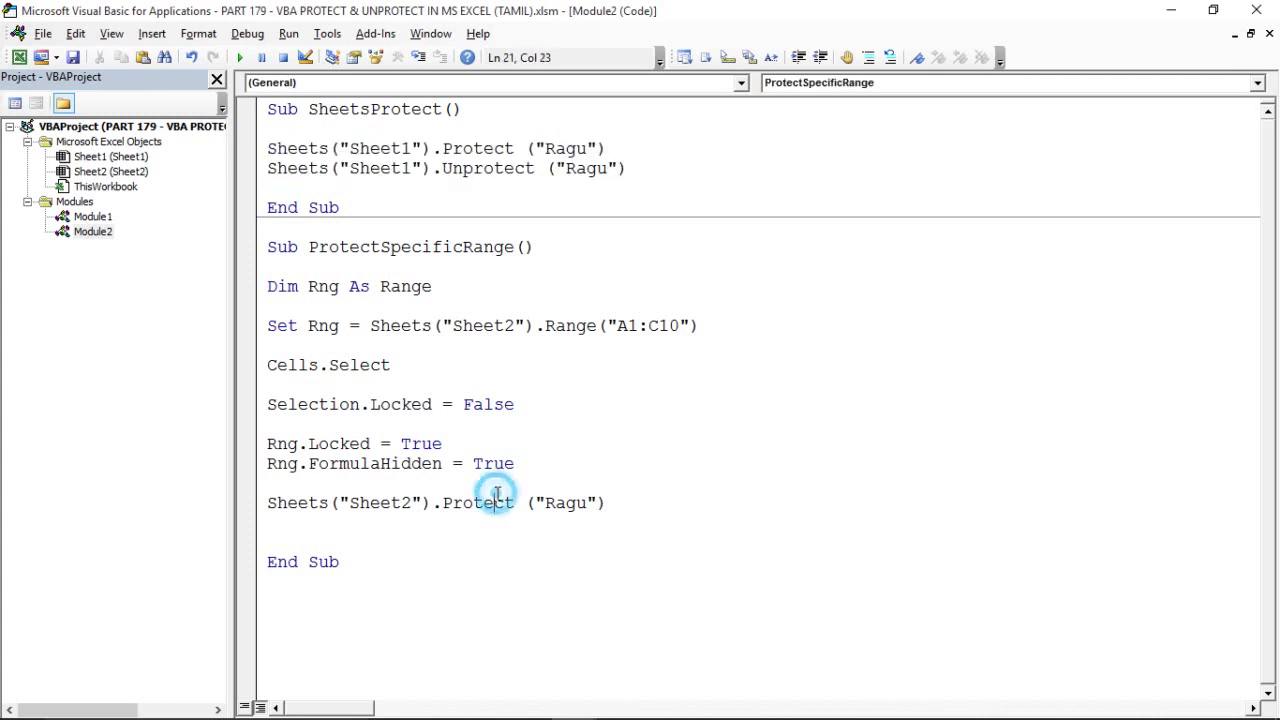
{"action": "left_click", "coordinate": [486, 499]}
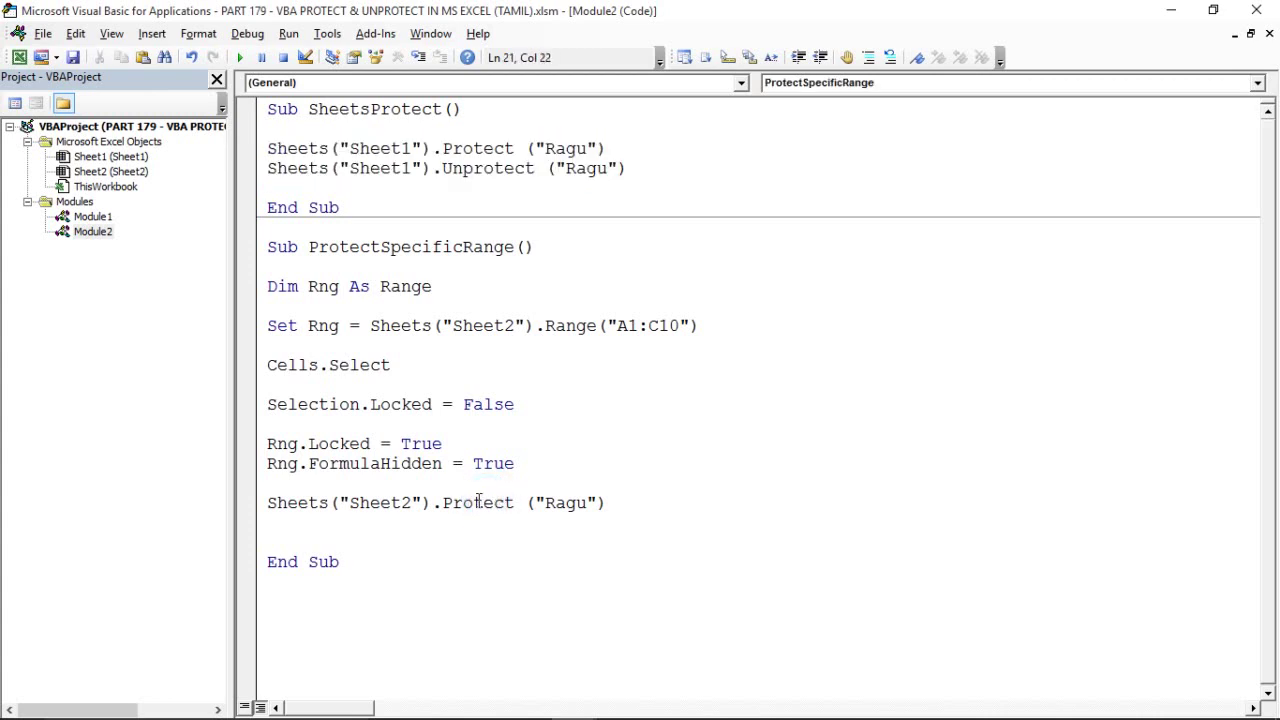
{"action": "left_click", "coordinate": [510, 525]}
{"action": "left_click", "coordinate": [480, 516]}
{"action": "left_click", "coordinate": [480, 514]}
{"action": "left_click", "coordinate": [440, 498]}
{"action": "left_click", "coordinate": [272, 360]}
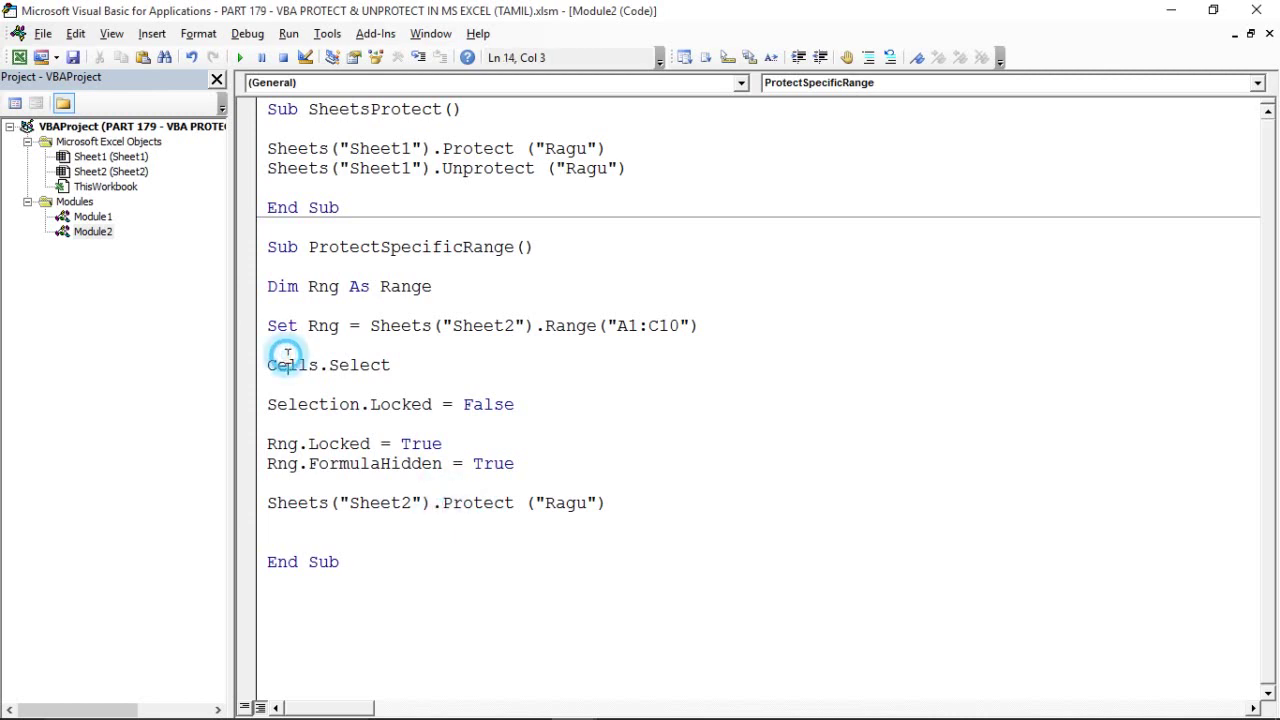
{"action": "key", "text": "alt+F11"}
- Test editing cells on Sheet2, then select the data from A1 down to the totals
{"action": "left_click", "coordinate": [506, 381]}
{"action": "left_click", "coordinate": [284, 290]}
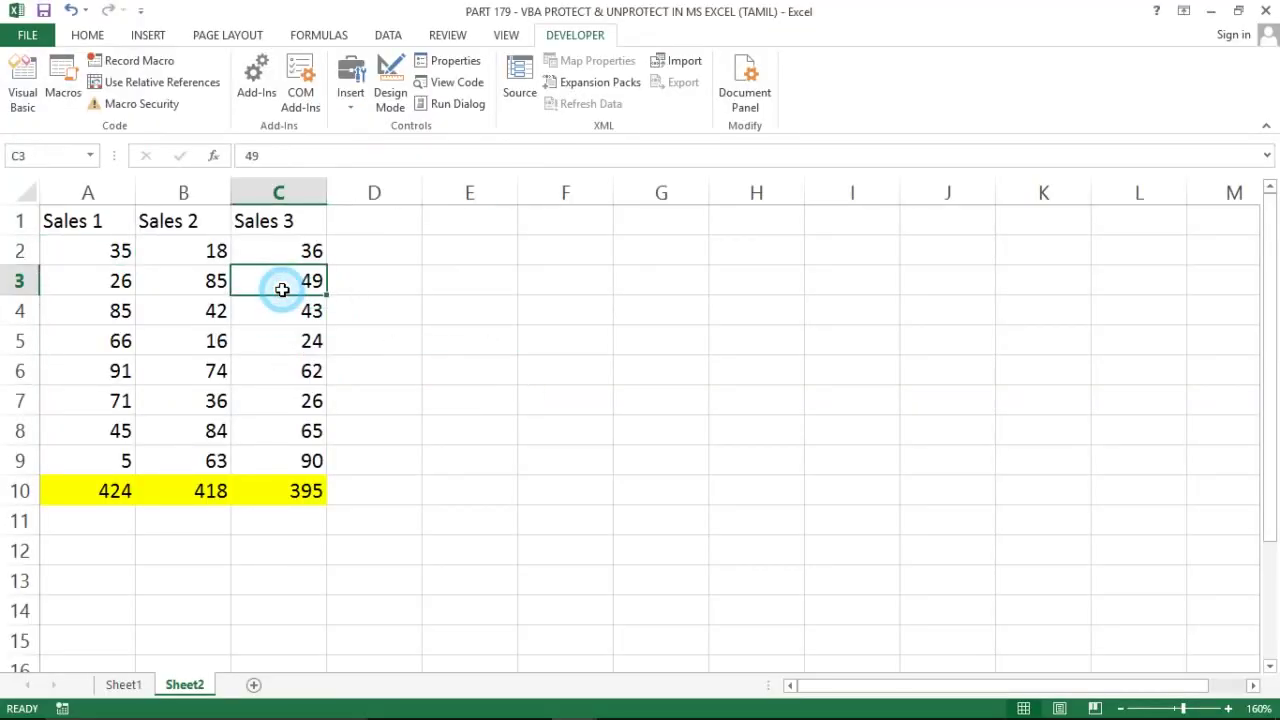
{"action": "double_click", "coordinate": [282, 290]}
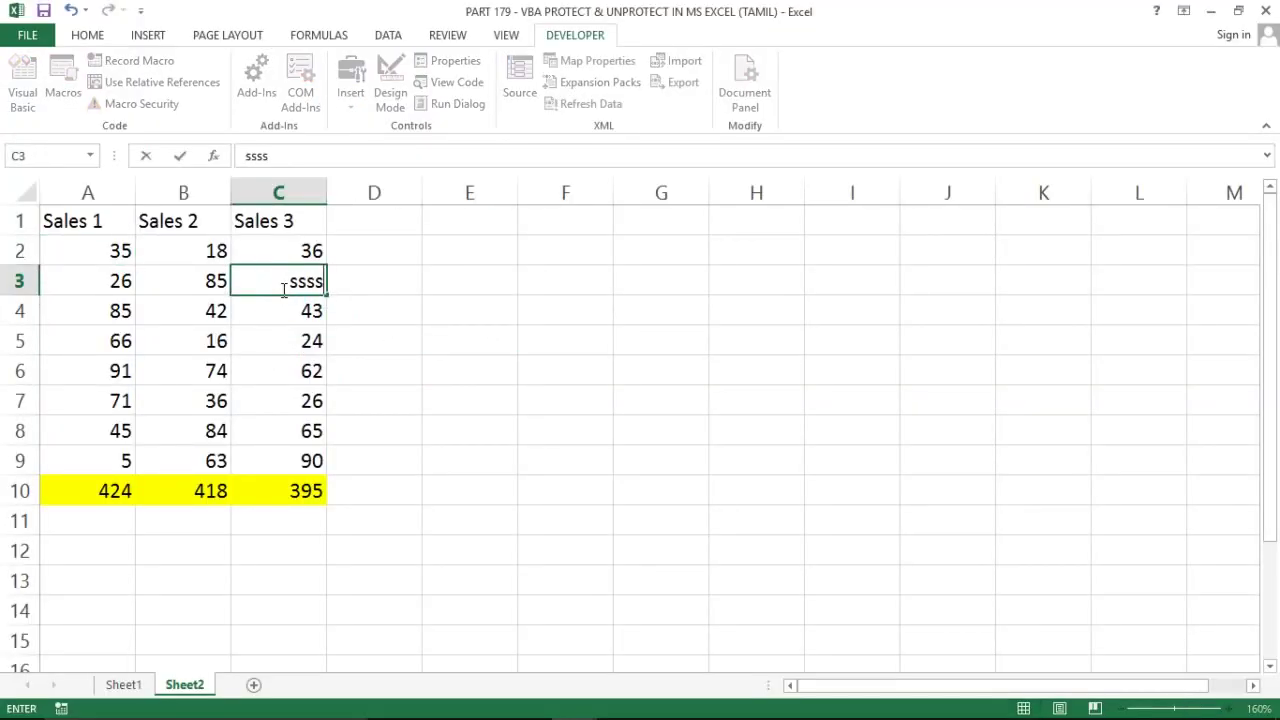
{"action": "left_click", "coordinate": [796, 346]}
{"action": "type", "text": "dddd"}
{"action": "key", "text": "Escape"}
{"action": "left_click", "coordinate": [534, 394]}
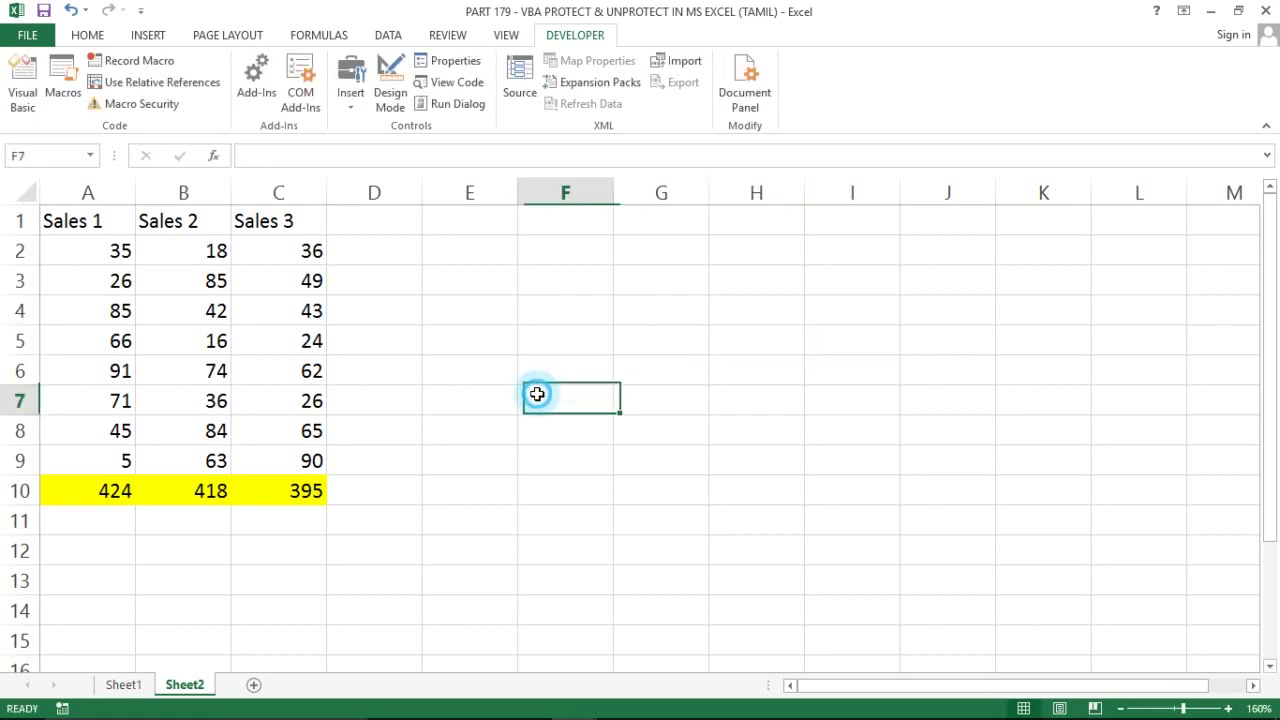
{"action": "left_click", "coordinate": [57, 220]}
{"action": "key", "text": "shift+Right"}
{"action": "key", "text": "shift+Right"}
{"action": "key", "text": "ctrl+shift+Down"}
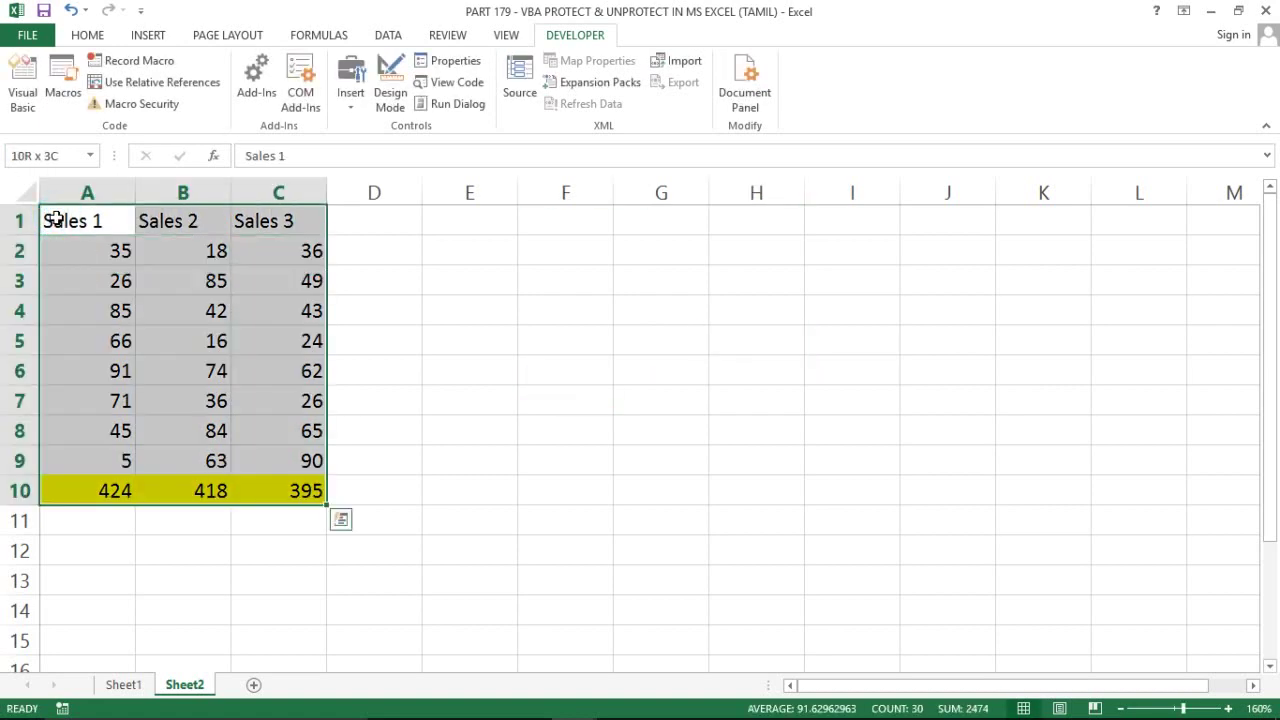
- Step through Cells.Select and the unlock-all-cells line with F8, checking Sheet2 after each
{"action": "key", "text": "alt+Tab"}
{"action": "key", "text": "alt+Tab"}
{"action": "left_click", "coordinate": [586, 280]}
{"action": "key", "text": "alt+Tab"}
{"action": "left_click", "coordinate": [654, 370]}
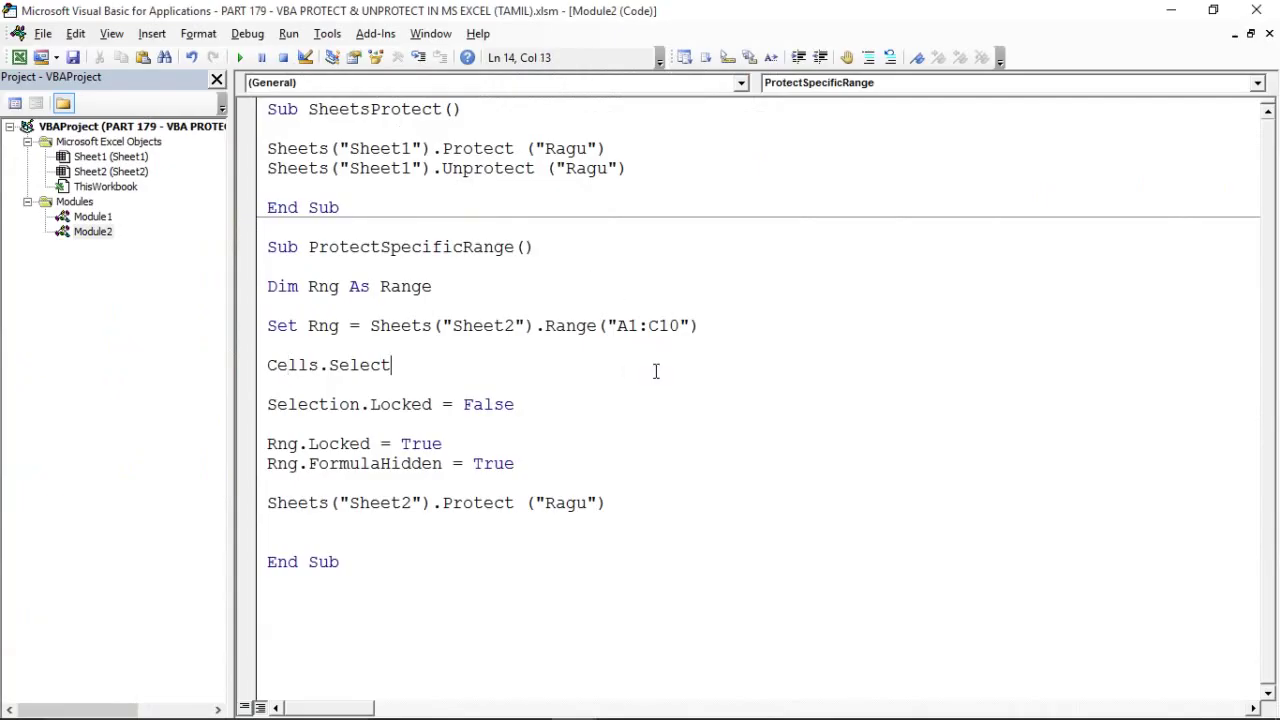
{"action": "key", "text": "F8"}
{"action": "key", "text": "F8"}
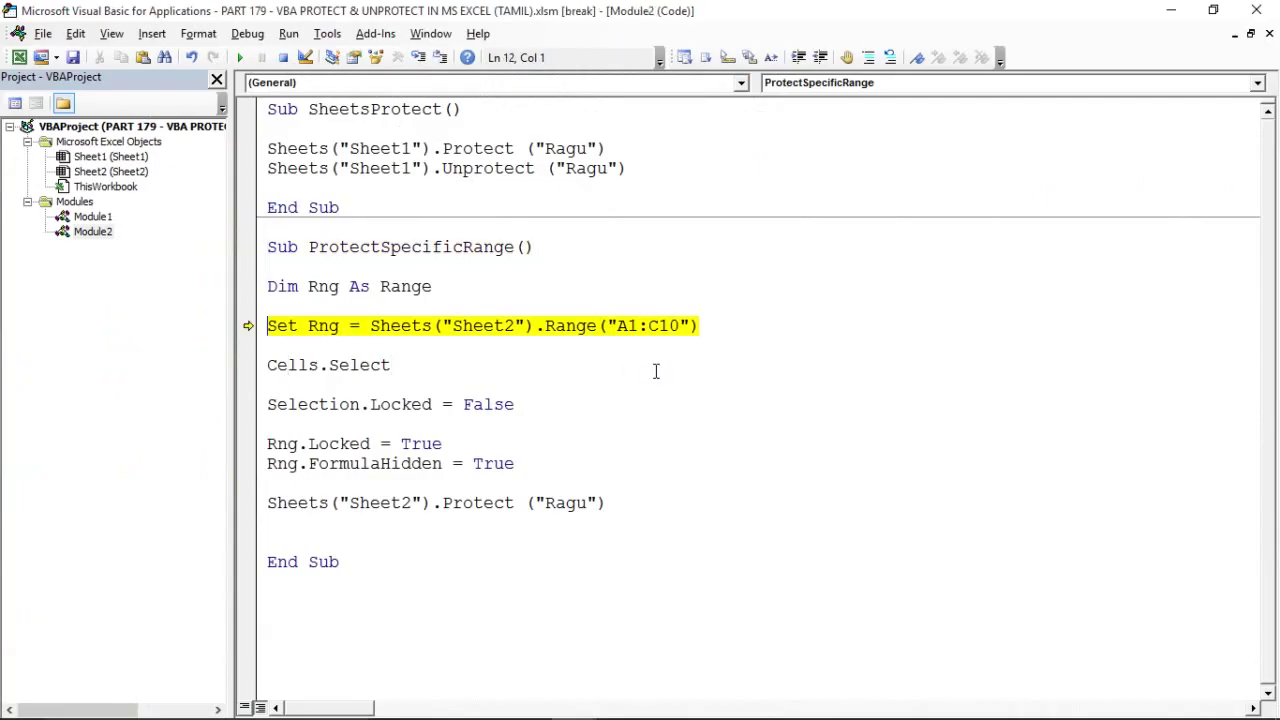
{"action": "key", "text": "F8"}
{"action": "key", "text": "F8"}
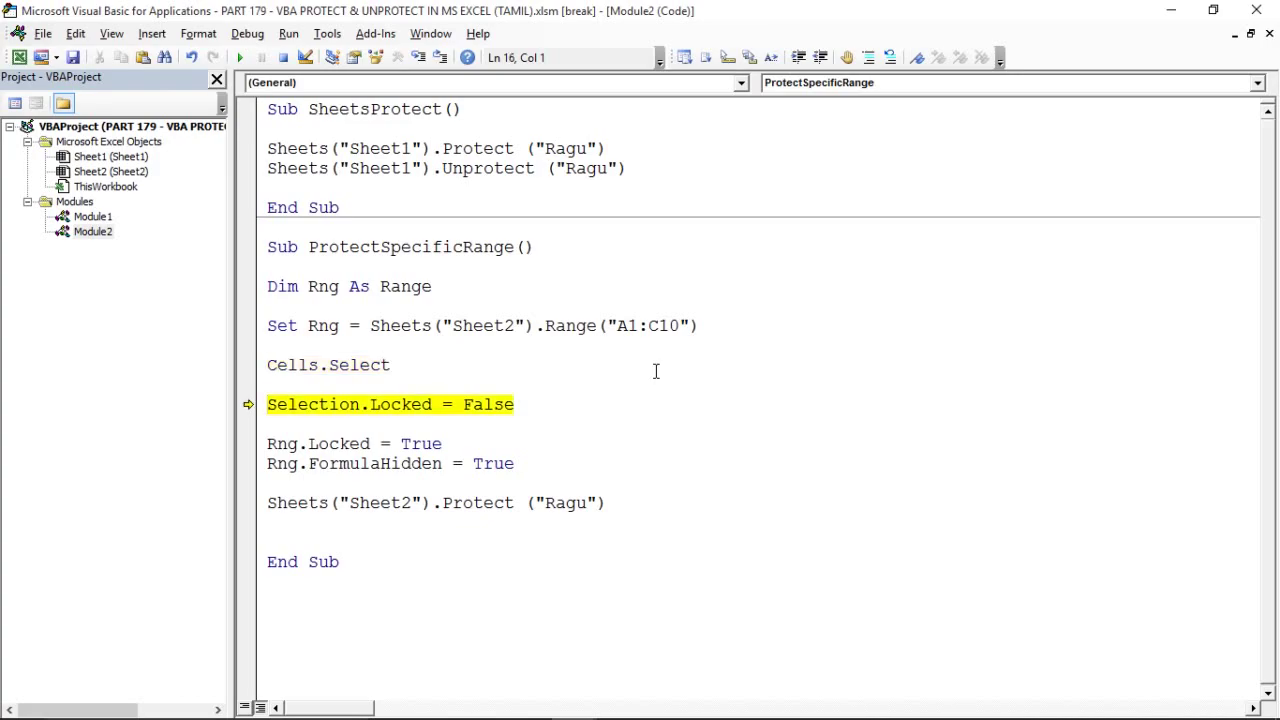
{"action": "key", "text": "alt+F11"}
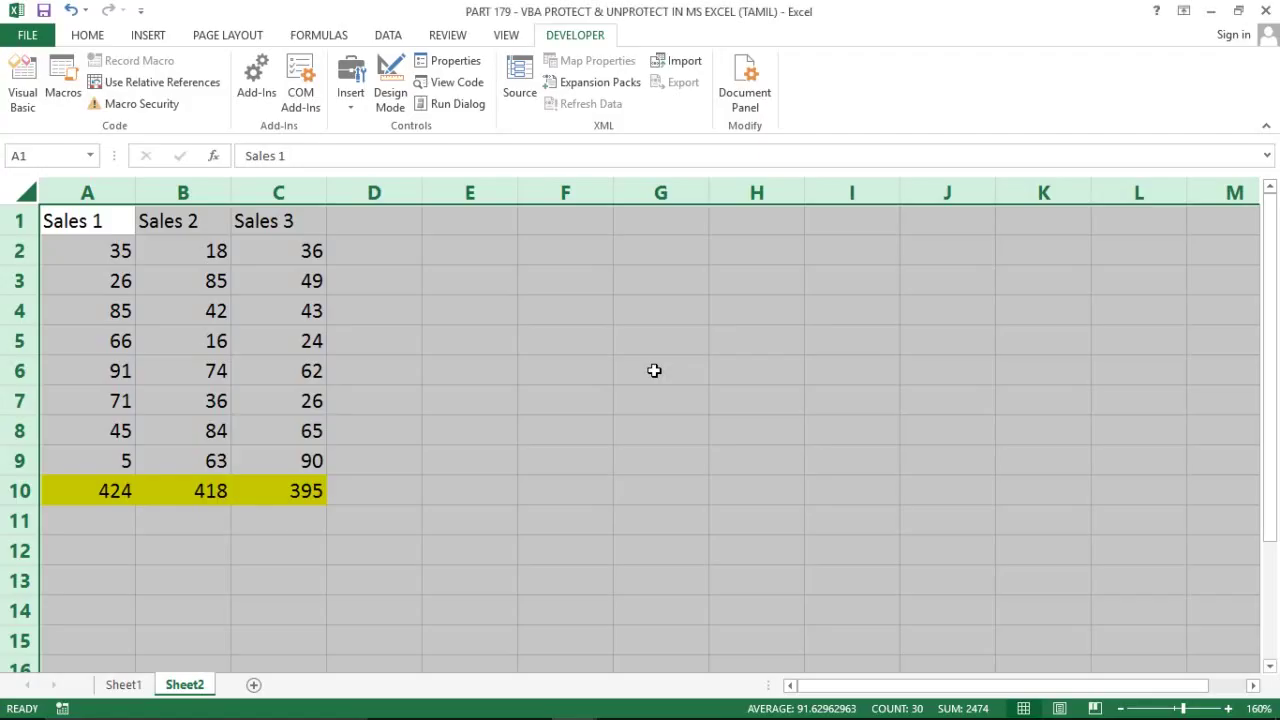
{"action": "key", "text": "alt+F11"}
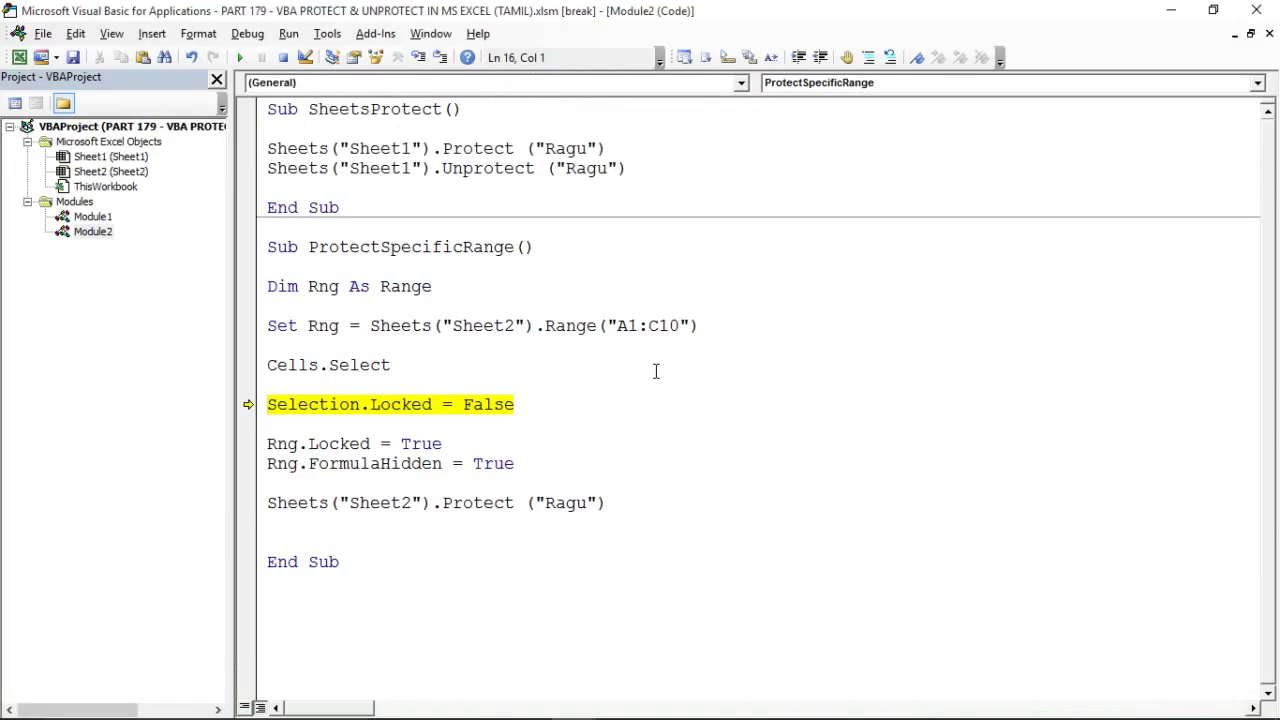
{"action": "key", "text": "F8"}
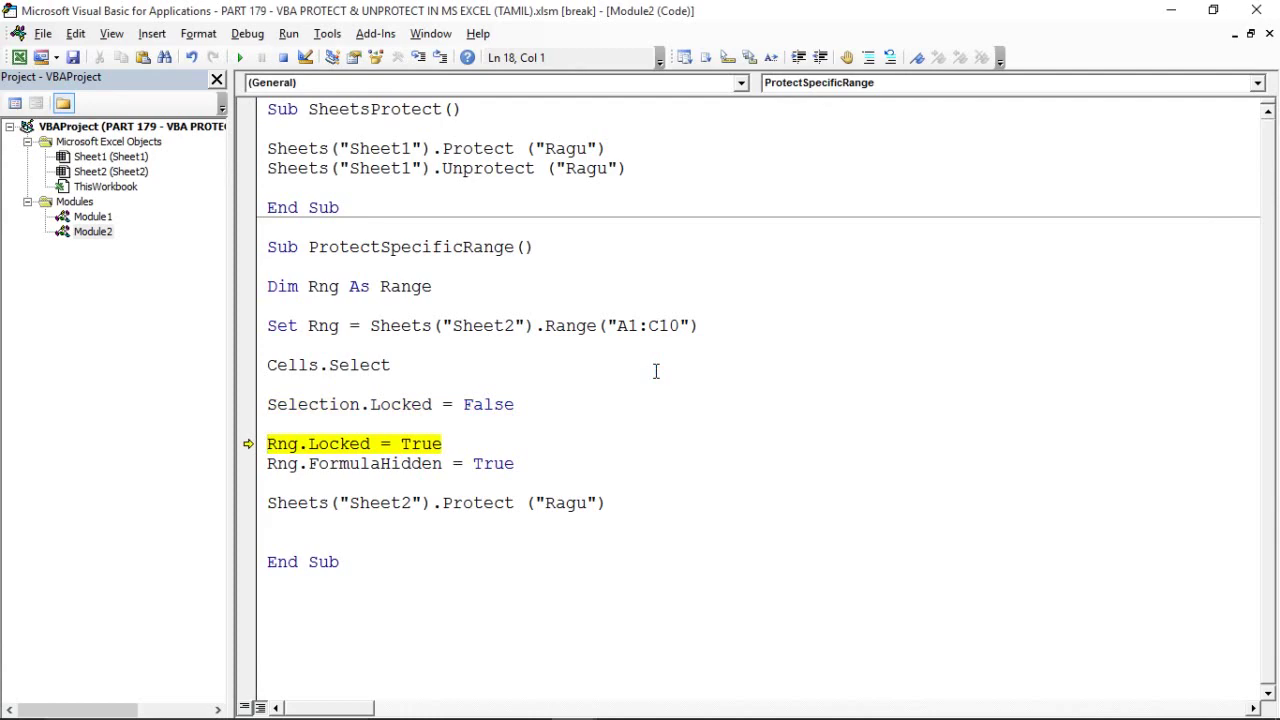
{"action": "key", "text": "alt+F11"}
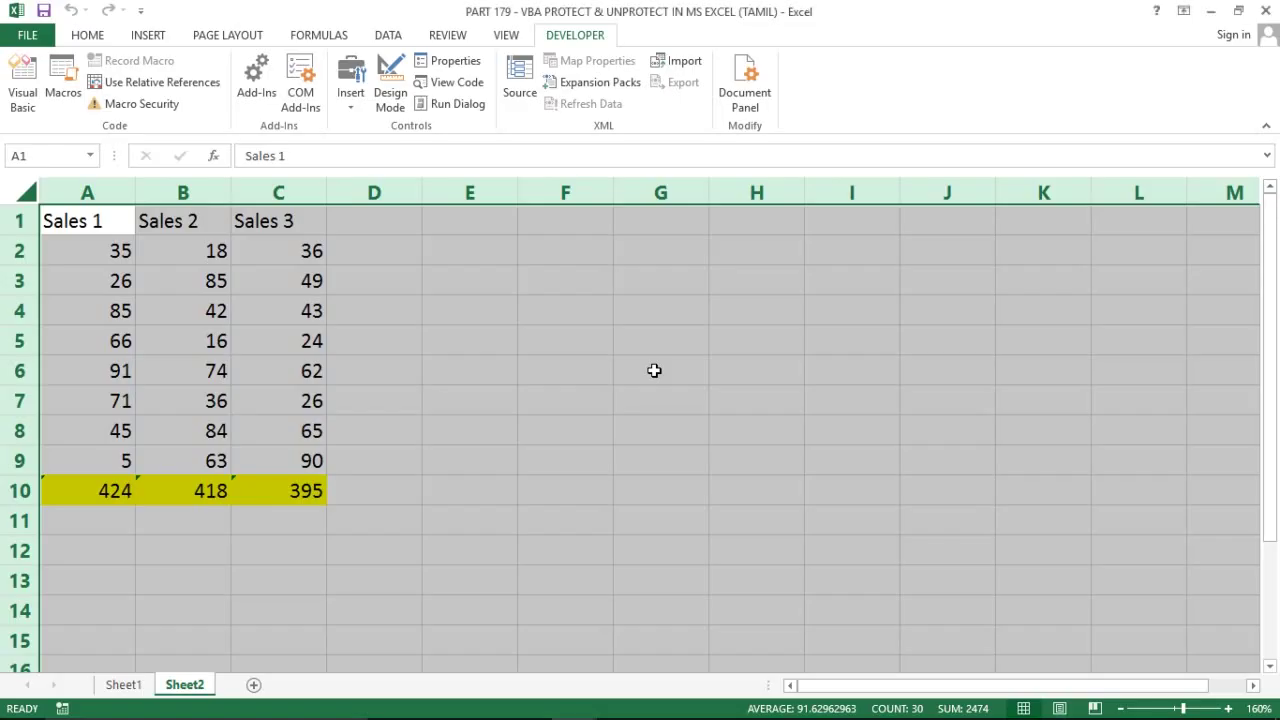
{"action": "key", "text": "alt+F11"}
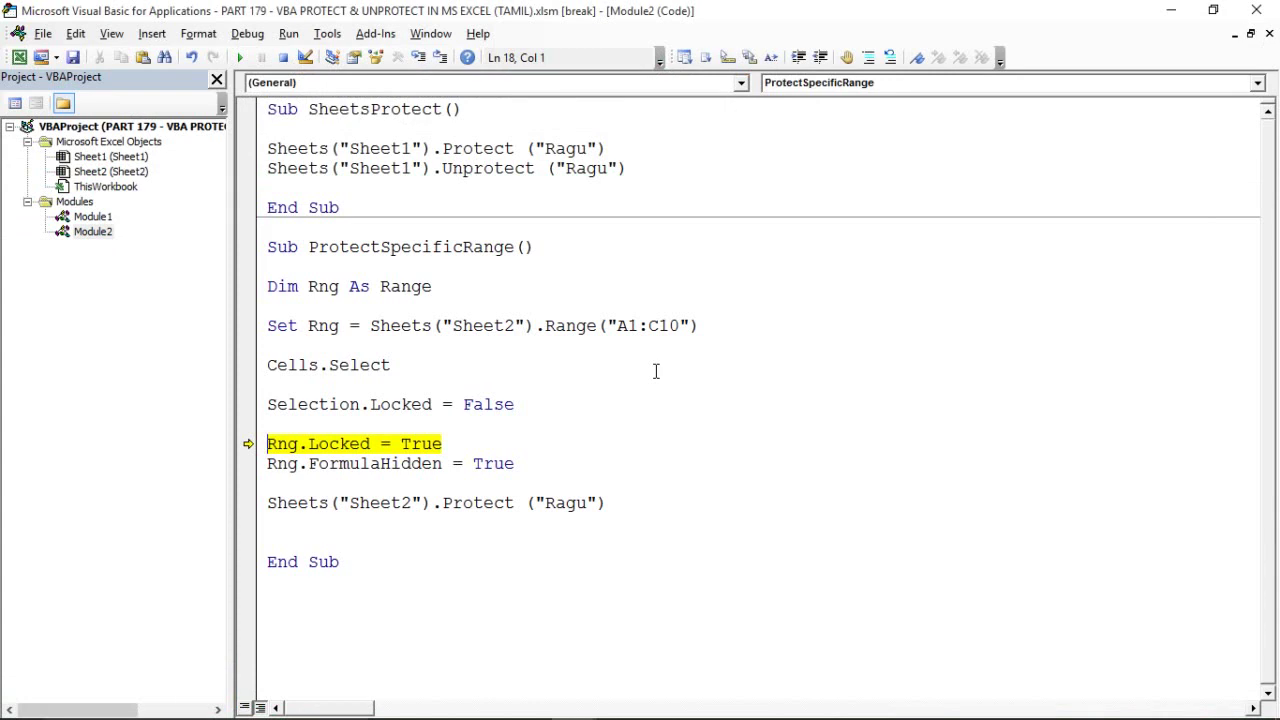
- Step through locking A1:C10, hiding its formulas and protecting Sheet2 to End Sub
{"action": "key", "text": "F8"}
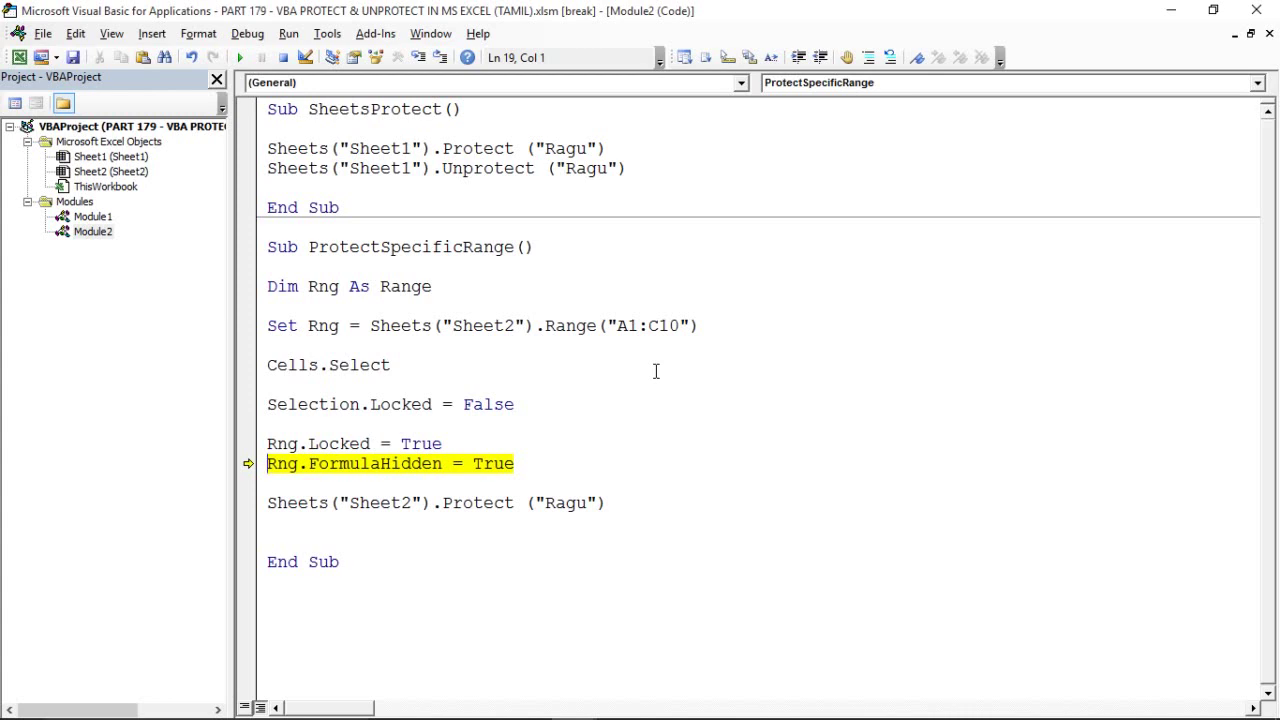
{"action": "key", "text": "F8"}
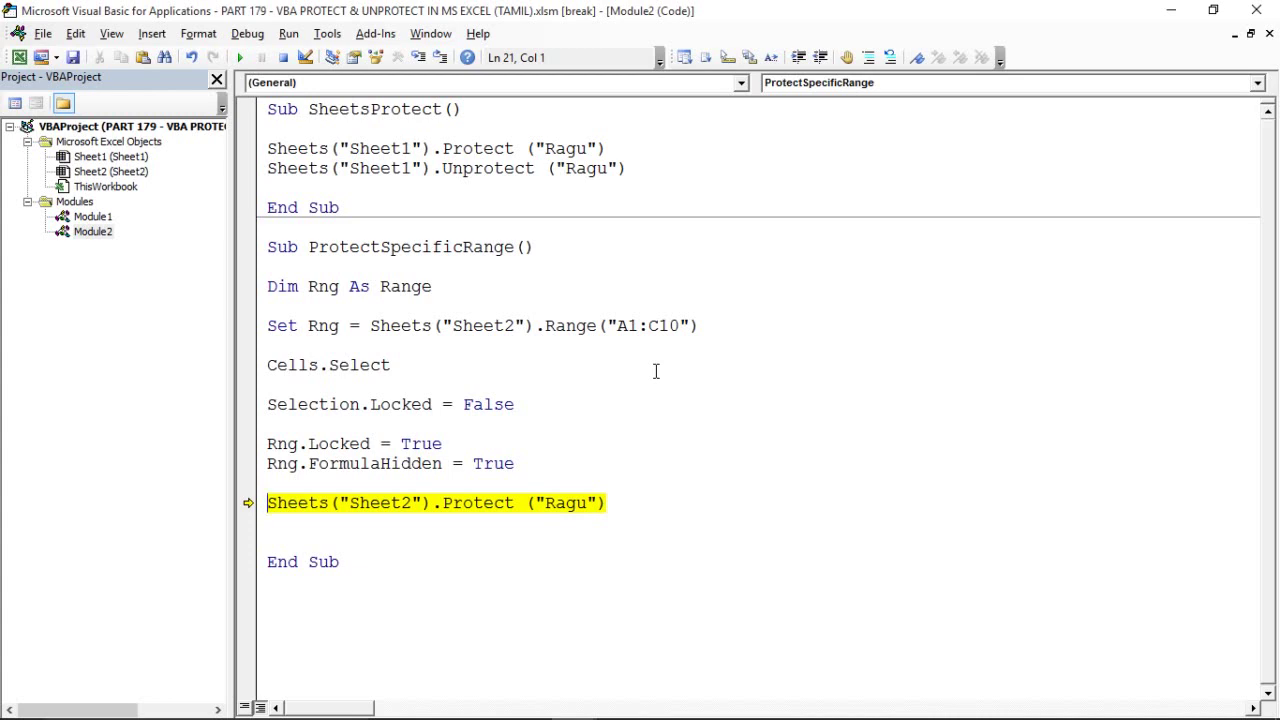
{"action": "key", "text": "F8"}
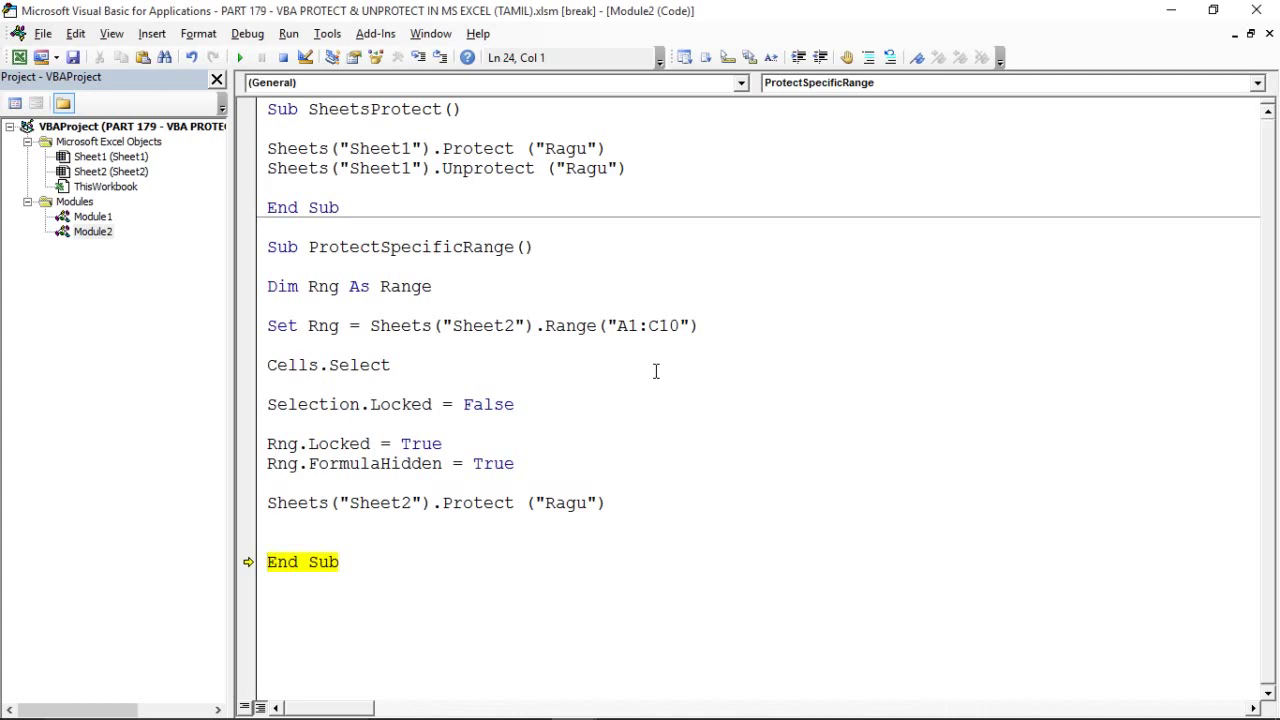
{"action": "key", "text": "F8"}
{"action": "key", "text": "alt+F11"}
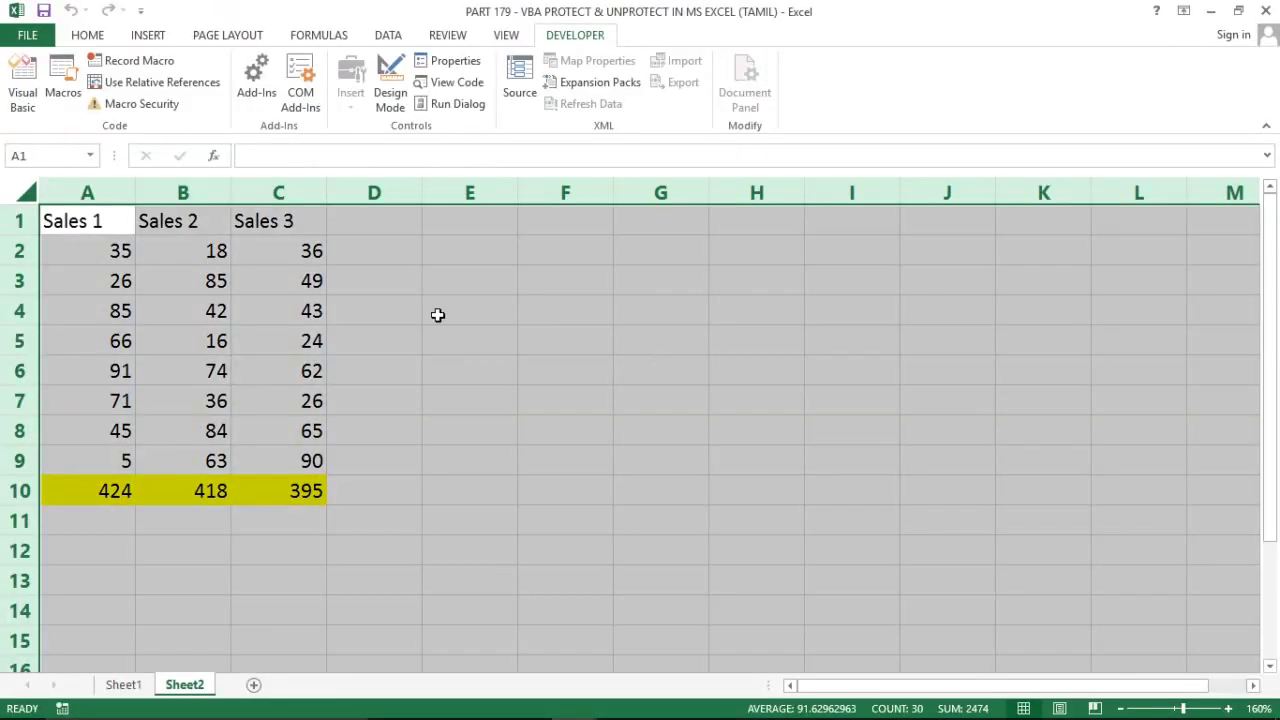
- Enter sssss in F7, a cell outside the protected range
{"action": "left_click", "coordinate": [438, 315]}
{"action": "left_click", "coordinate": [586, 400]}
{"action": "type", "text": "sssss"}
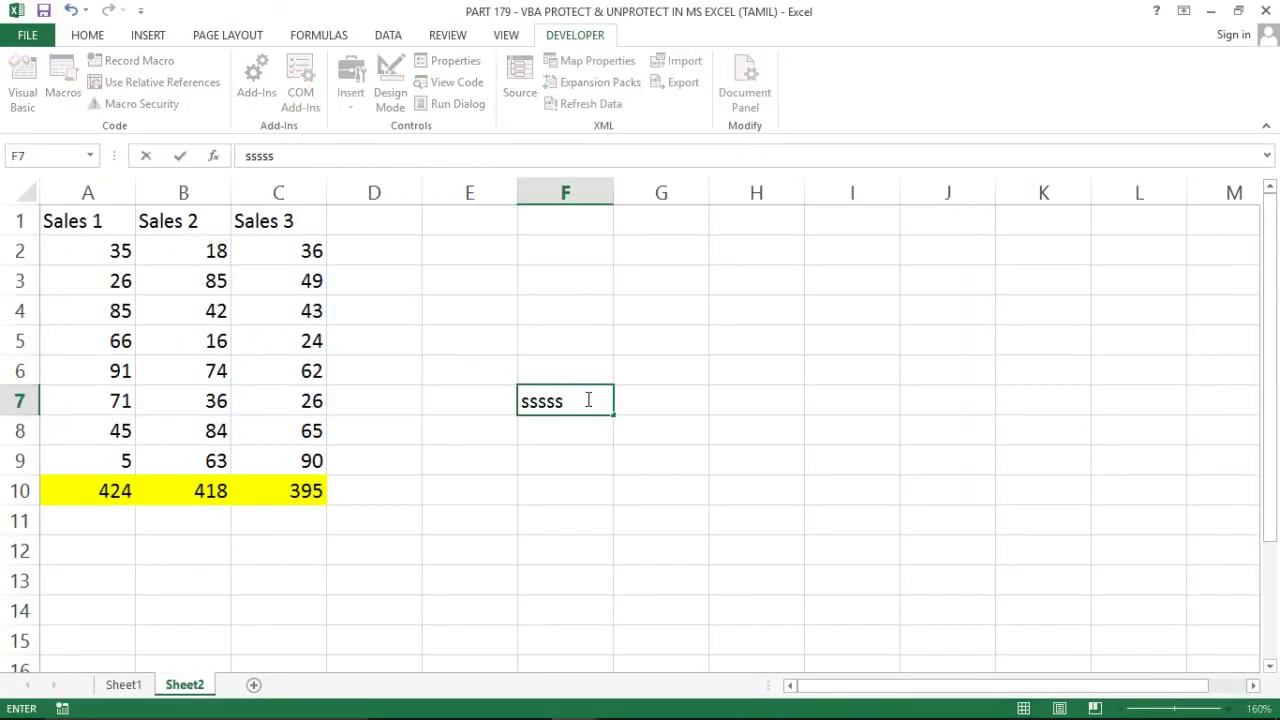
{"action": "left_click", "coordinate": [766, 463]}
- Confirm B5 and C10 refuse edits, dismissing each protected-sheet warning
{"action": "left_click", "coordinate": [186, 331]}
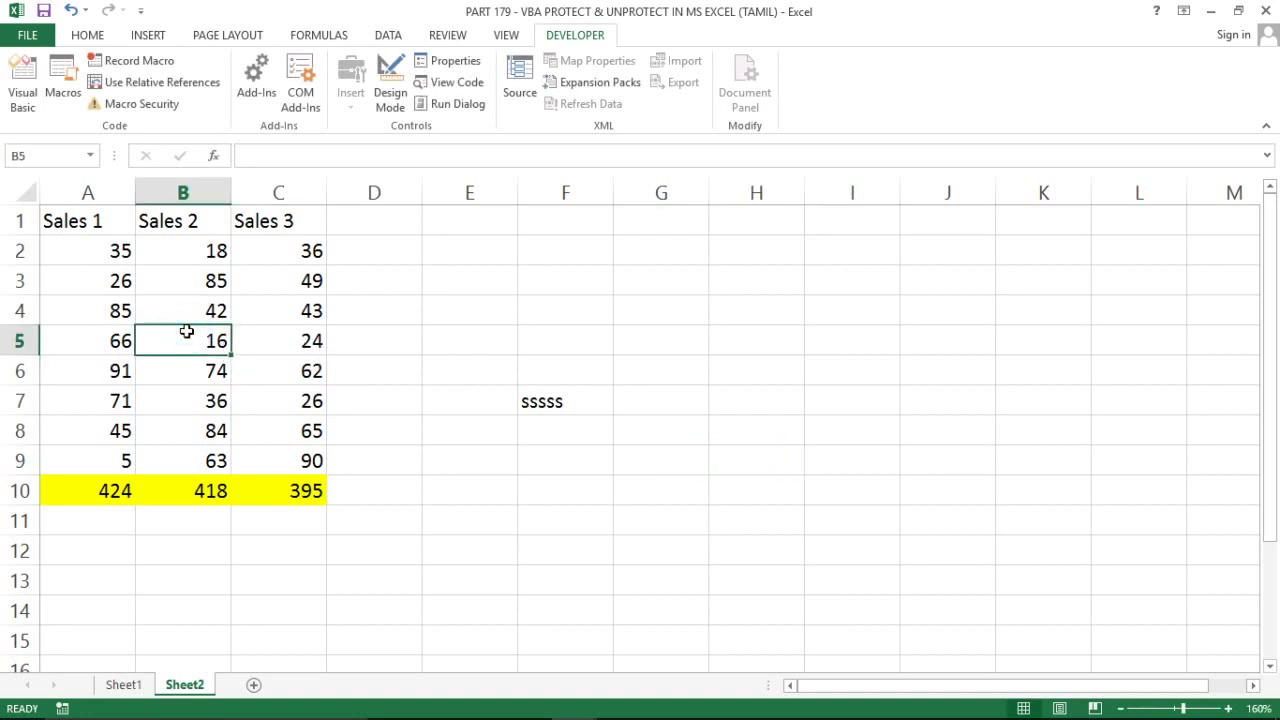
{"action": "double_click", "coordinate": [186, 331]}
{"action": "left_click", "coordinate": [660, 430]}
{"action": "left_click", "coordinate": [234, 491]}
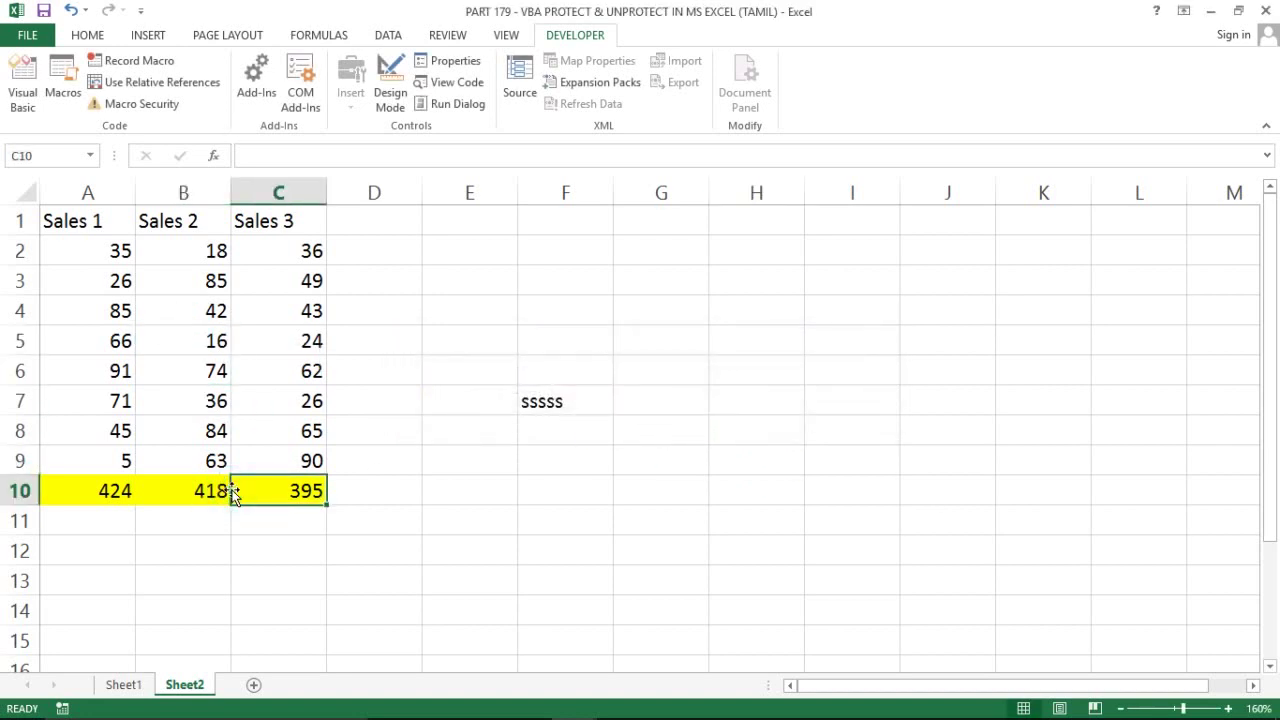
{"action": "key", "text": "Left"}
{"action": "key", "text": "Left"}
{"action": "key", "text": "Right"}
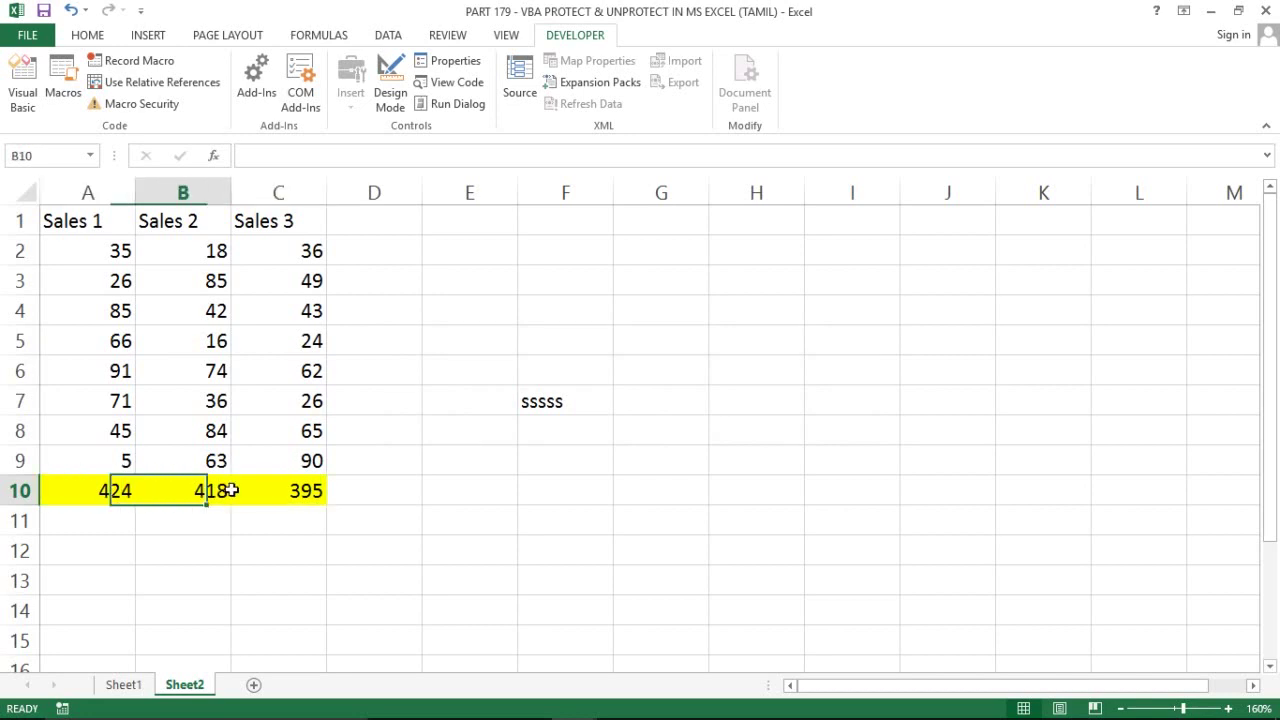
{"action": "key", "text": "Right"}
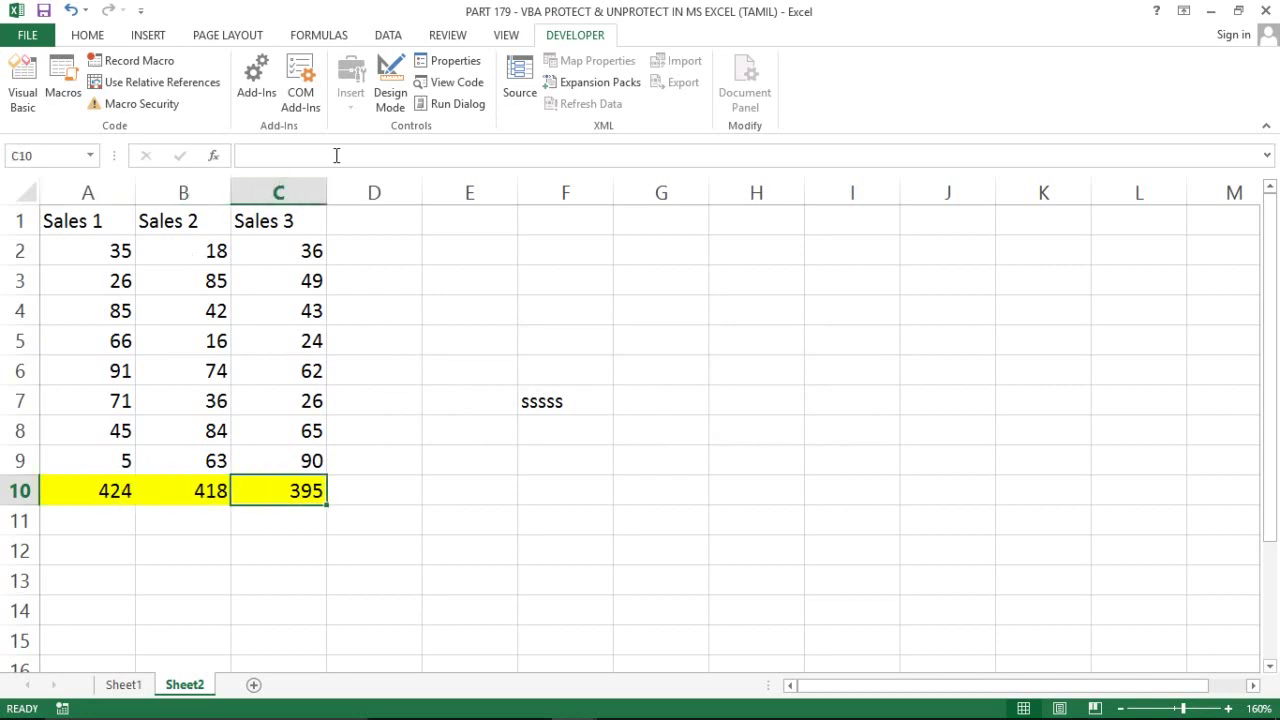
{"action": "left_click", "coordinate": [330, 156]}
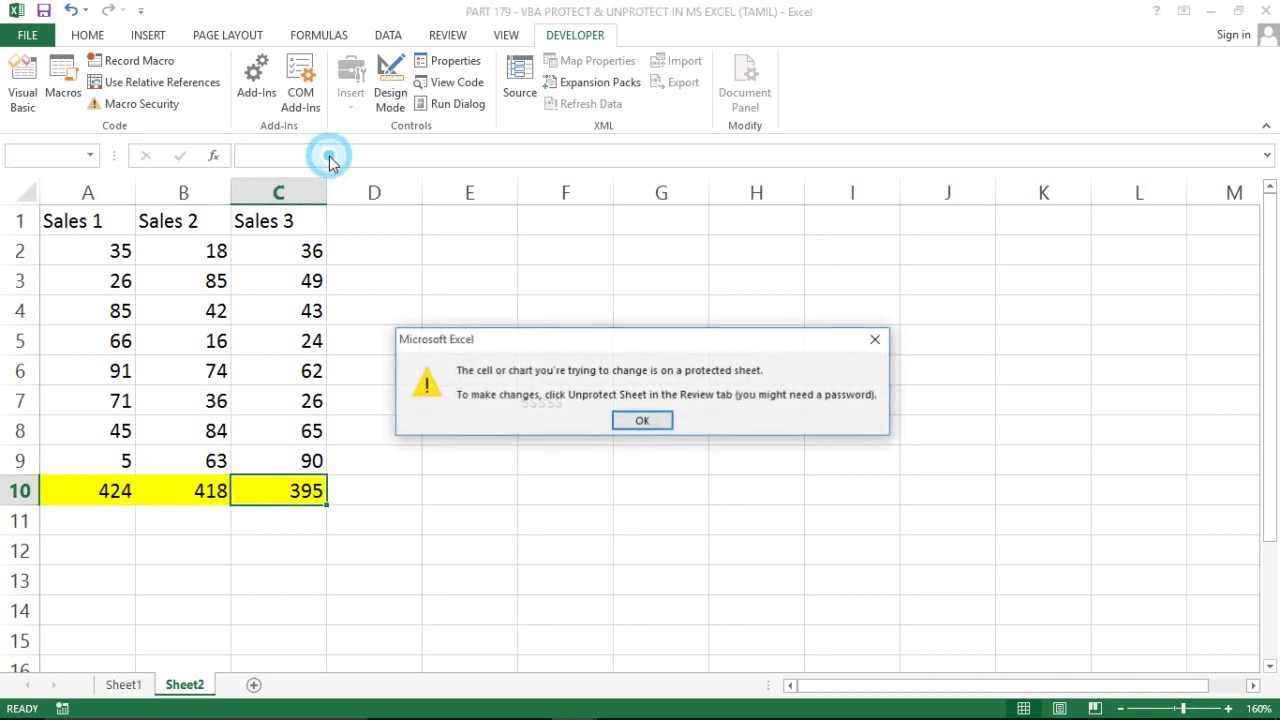
{"action": "left_click", "coordinate": [627, 415]}
- Check the row-10 total cells, then go back to the macro code
{"action": "left_click", "coordinate": [128, 489]}
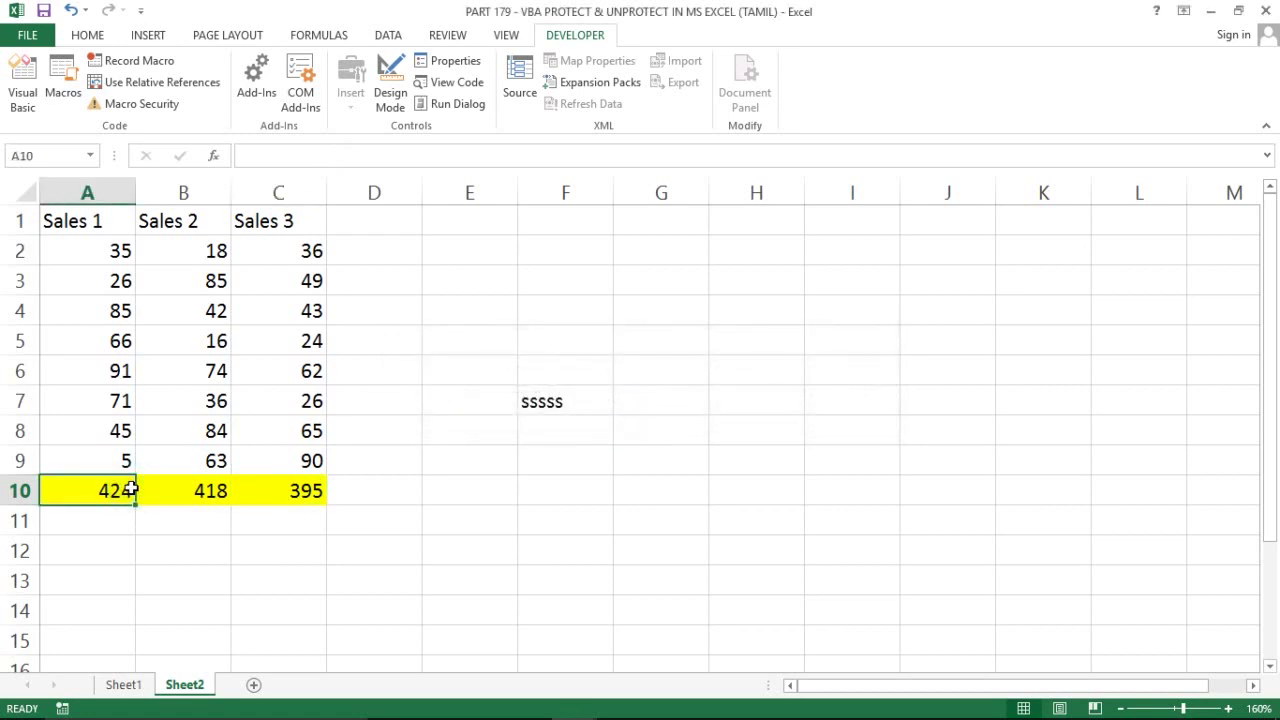
{"action": "key", "text": "Right"}
{"action": "key", "text": "Right"}
{"action": "key", "text": "Left"}
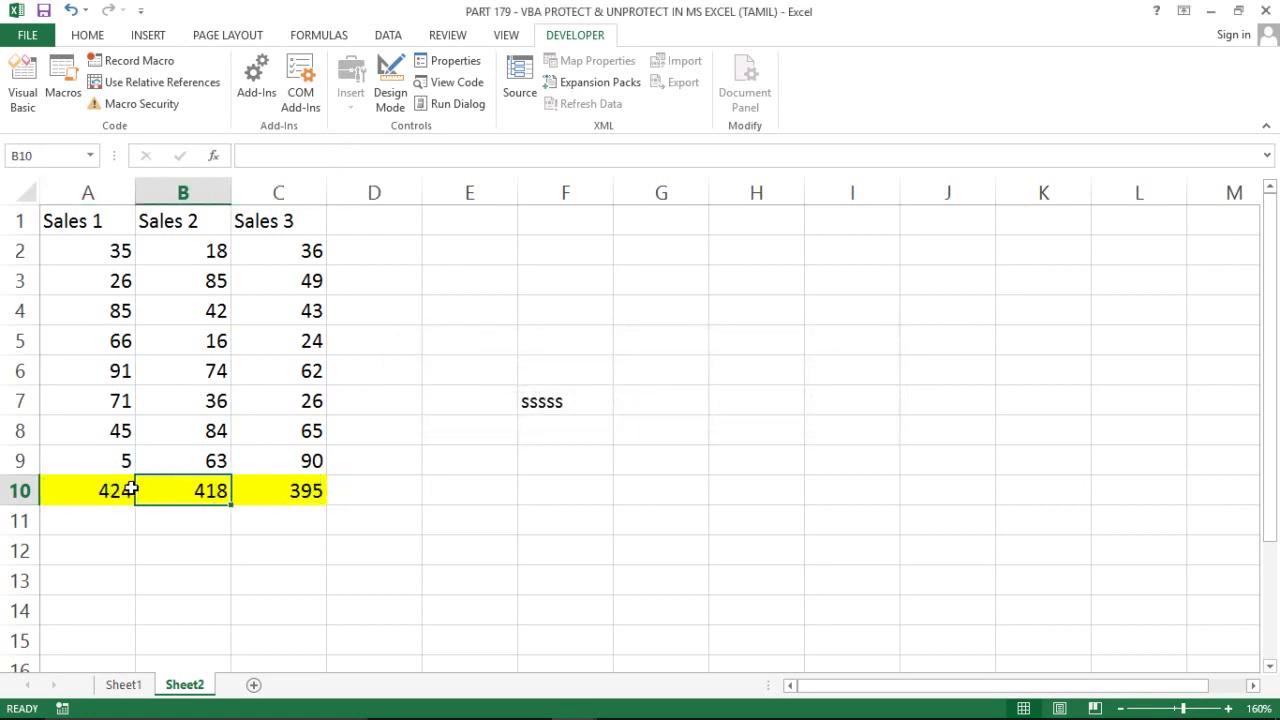
{"action": "key", "text": "alt+F11"}
- Change the Sheet2 Protect line to Sheets("Sheet2").Unprotect
{"action": "left_click", "coordinate": [333, 527]}
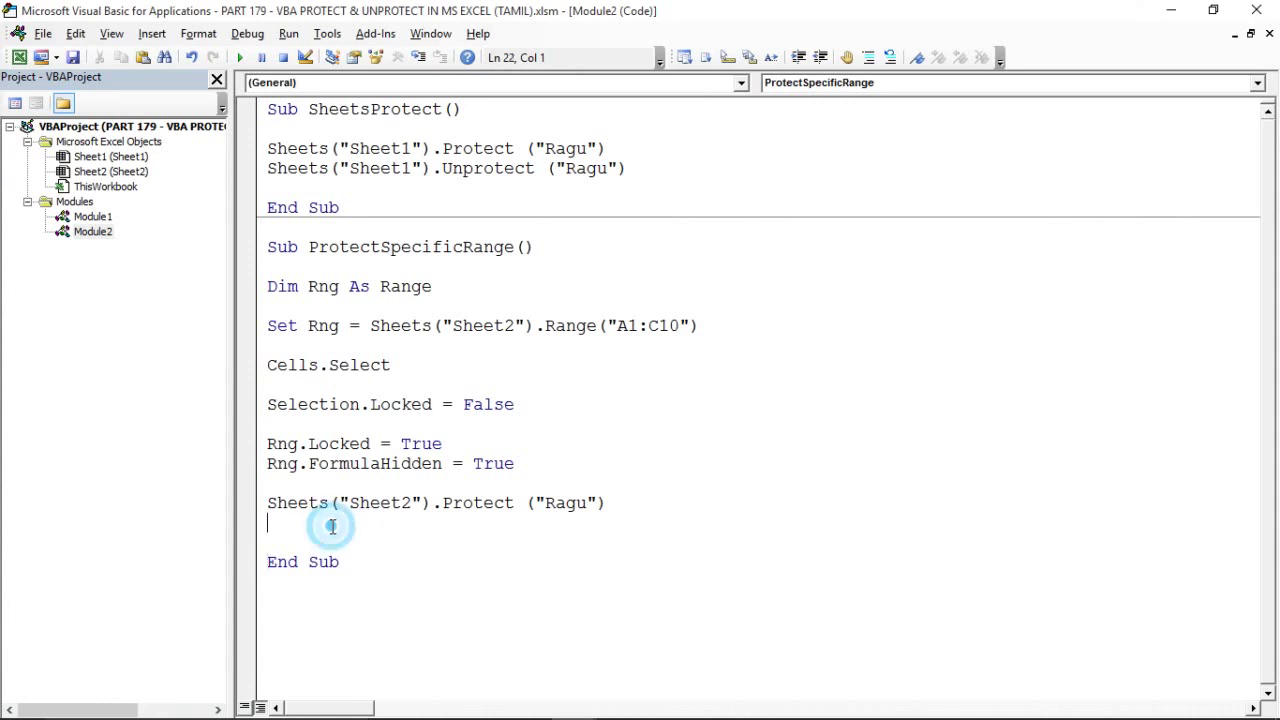
{"action": "left_click", "coordinate": [266, 505]}
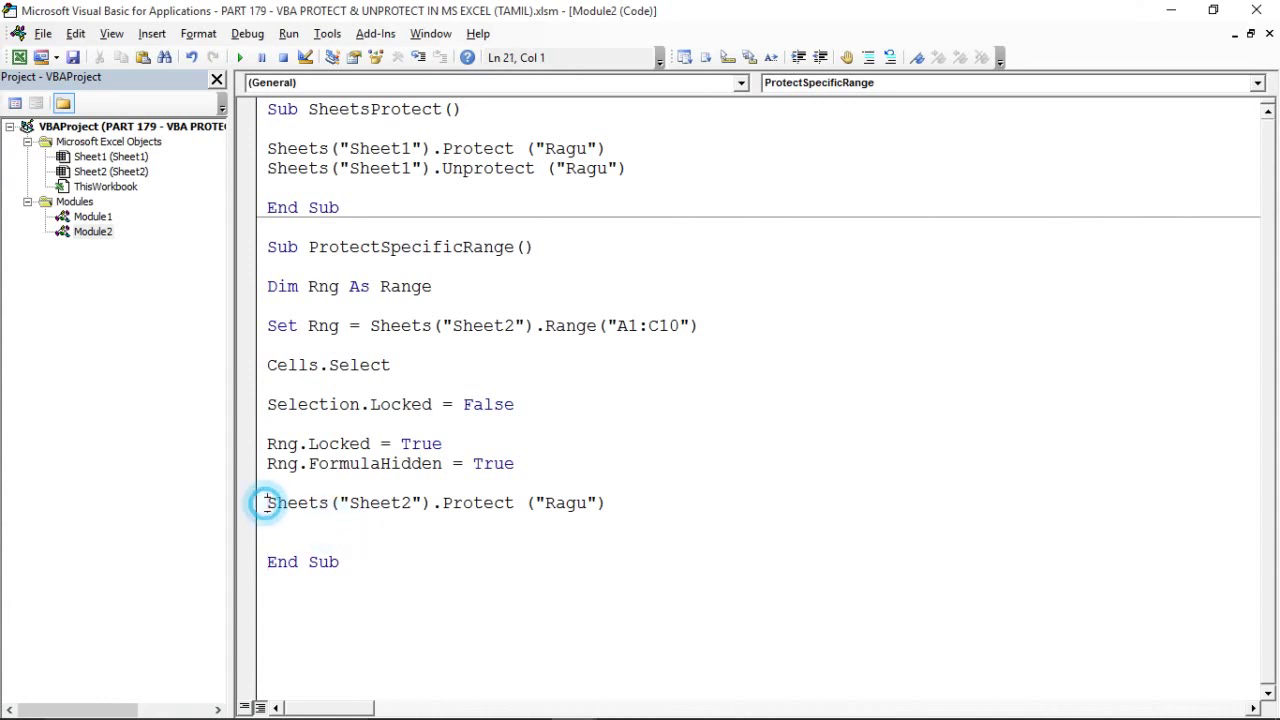
{"action": "key", "text": "ctrl+shift+Right"}
{"action": "key", "text": "ctrl+shift+Right"}
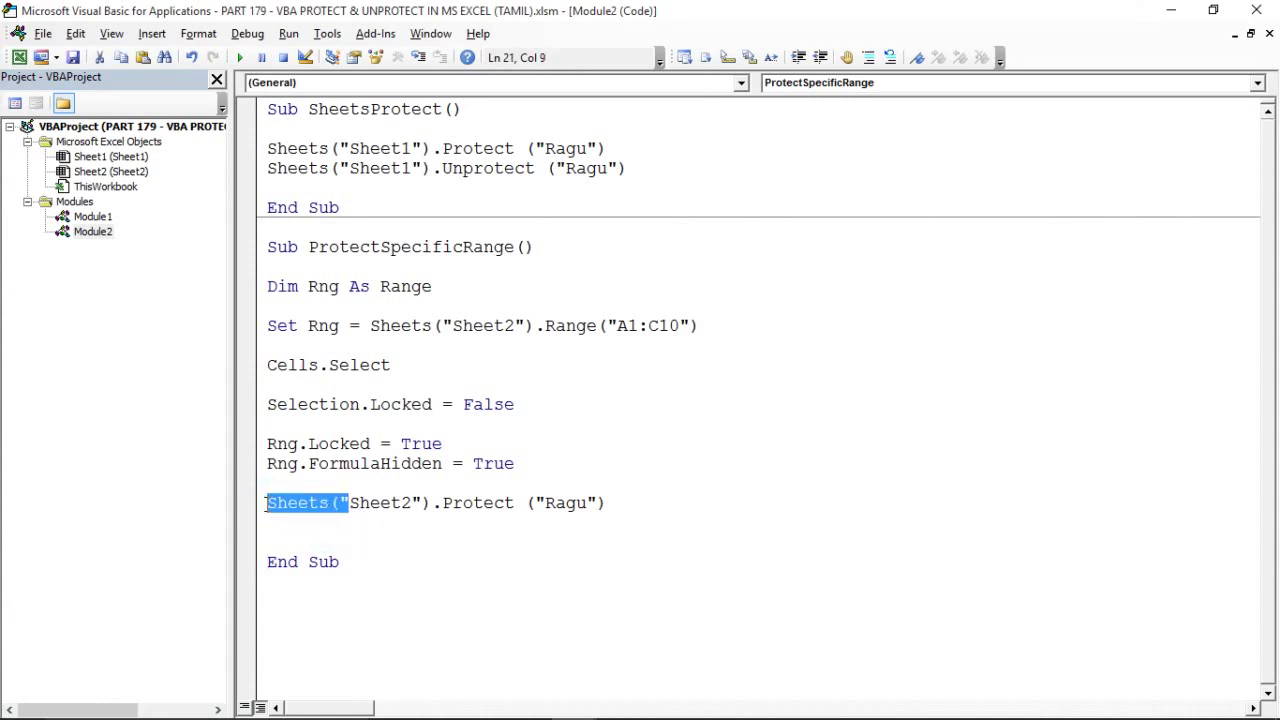
{"action": "key", "text": "Right"}
{"action": "key", "text": "Right"}
{"action": "key", "text": "Right"}
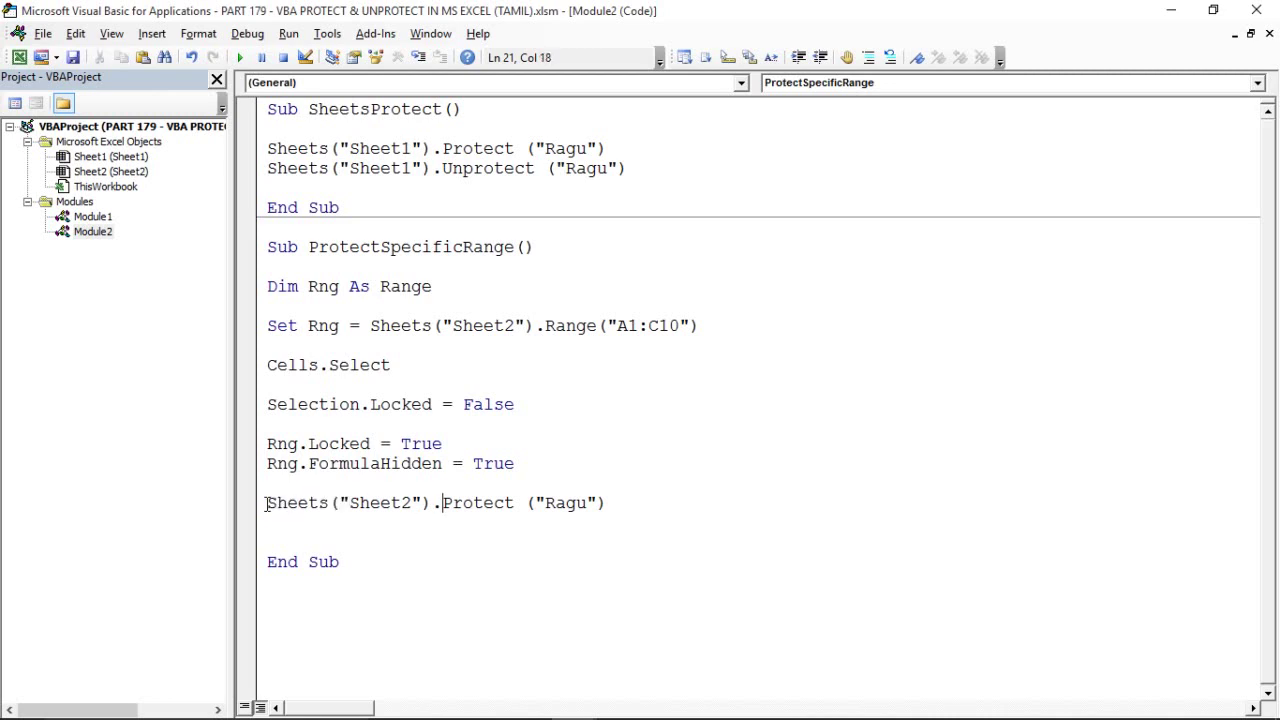
{"action": "type", "text": "un"}
{"action": "left_click", "coordinate": [277, 561]}
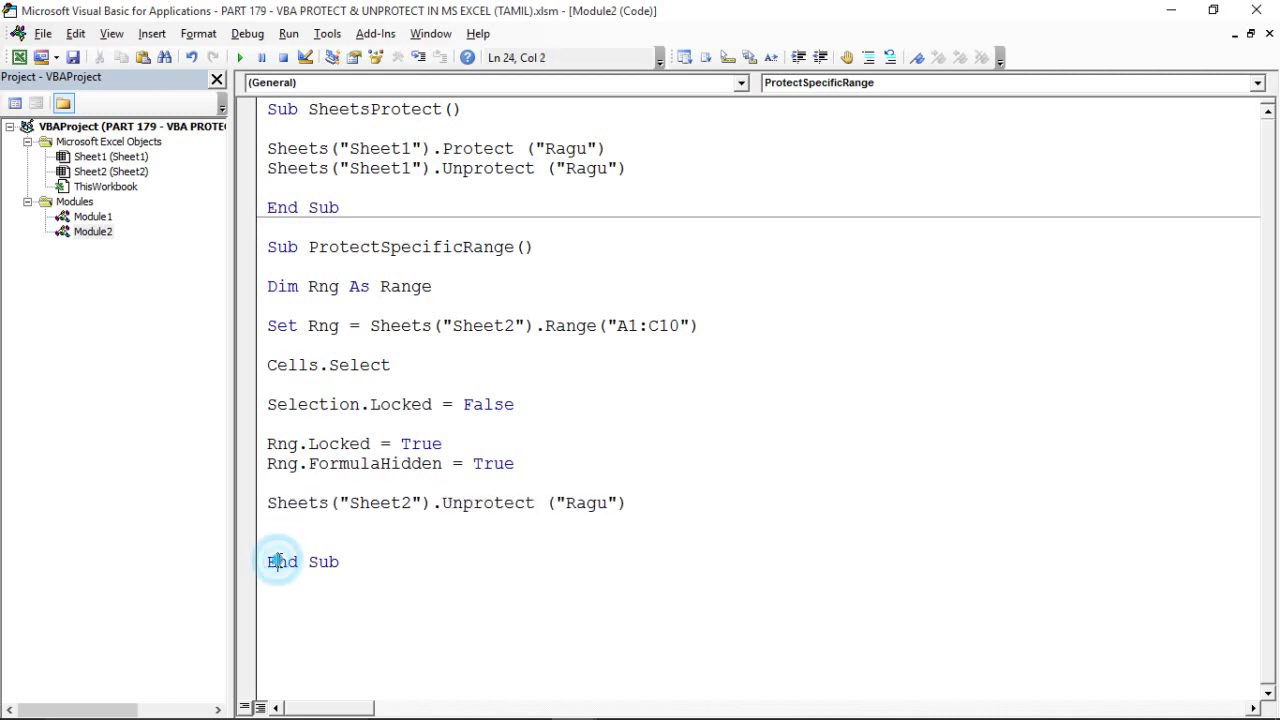
- Run the edited macro and debug the run-time error it raises
{"action": "left_click", "coordinate": [491, 463]}
{"action": "left_click", "coordinate": [451, 420]}
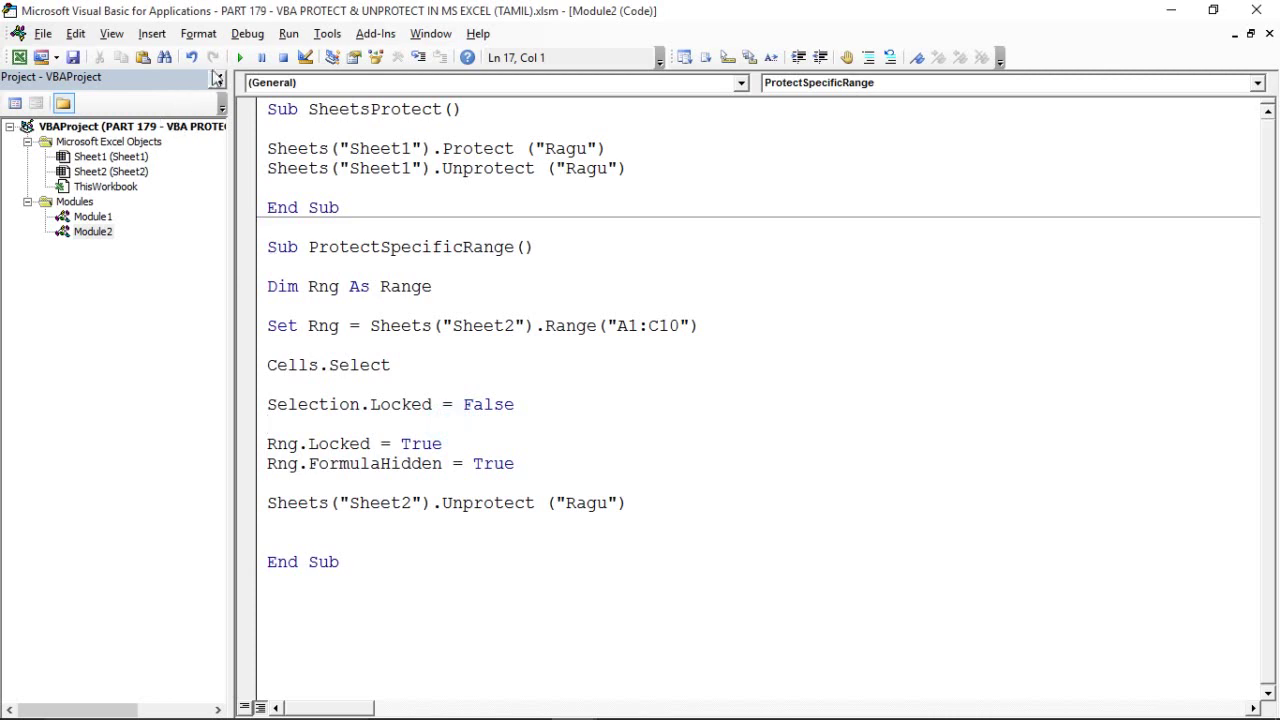
{"action": "left_click", "coordinate": [240, 57]}
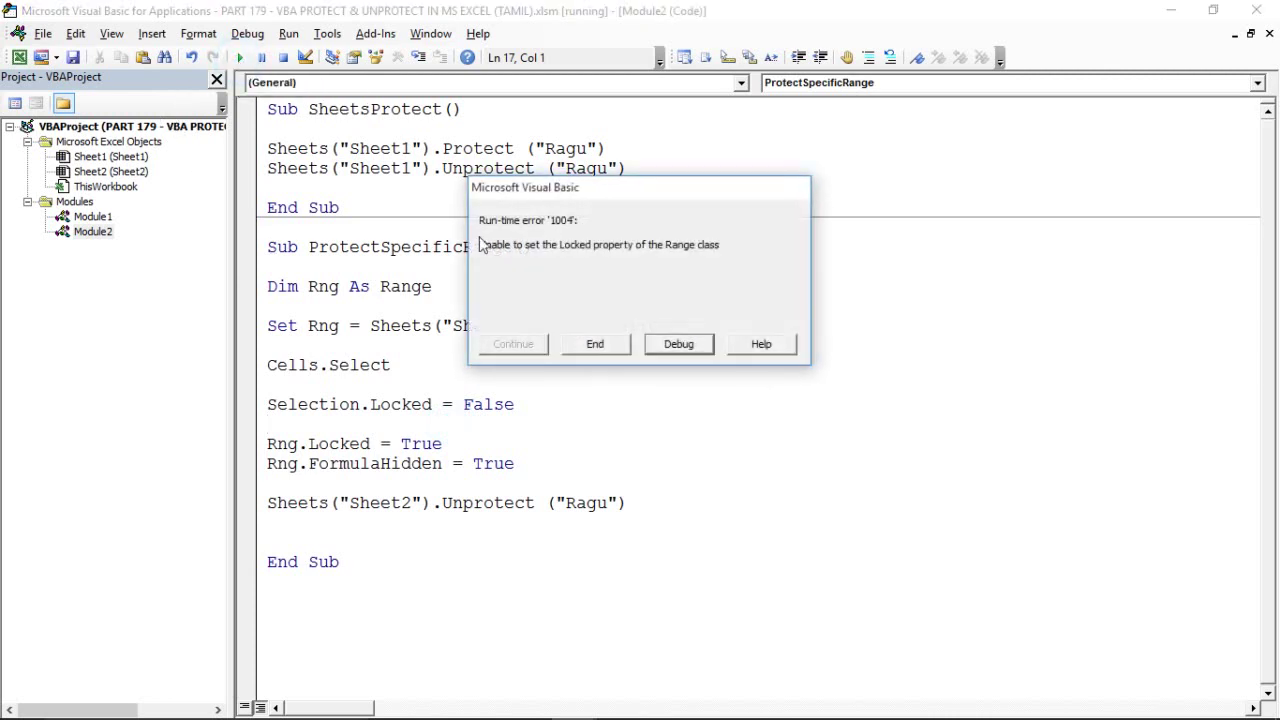
{"action": "left_click", "coordinate": [673, 341]}
- Compare Sheet2 with the code around the halted line
{"action": "left_click", "coordinate": [405, 431]}
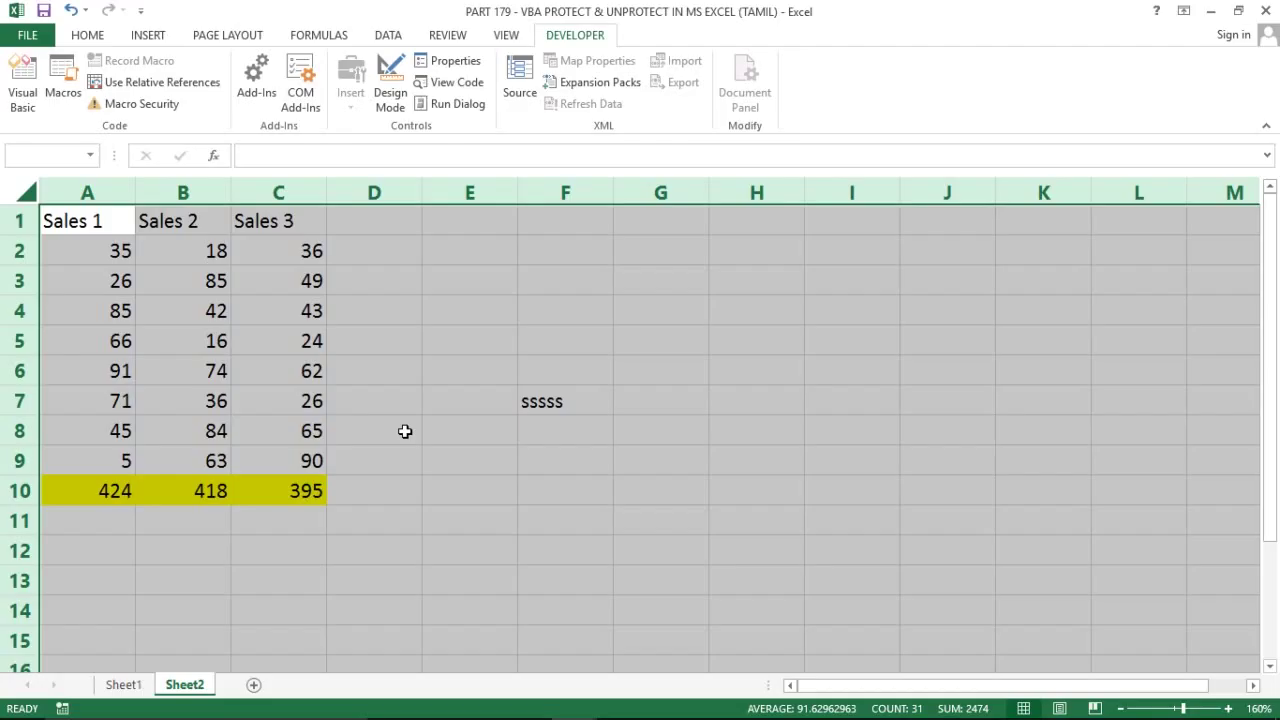
{"action": "key", "text": "alt+F11"}
{"action": "left_click", "coordinate": [399, 431]}
{"action": "key", "text": "alt+F11"}
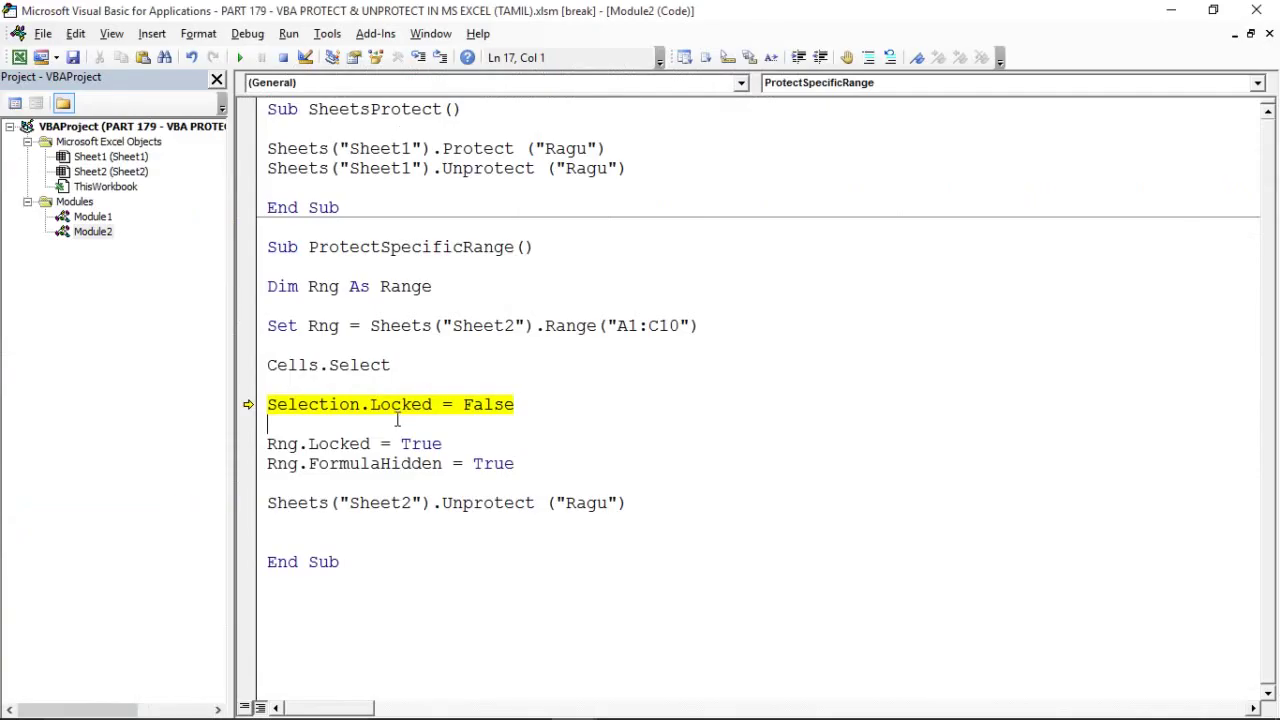
{"action": "left_click", "coordinate": [386, 421]}
{"action": "left_click", "coordinate": [389, 409]}
- Clear the sssss test entry from F7 on Sheet2
{"action": "key", "text": "alt+F11"}
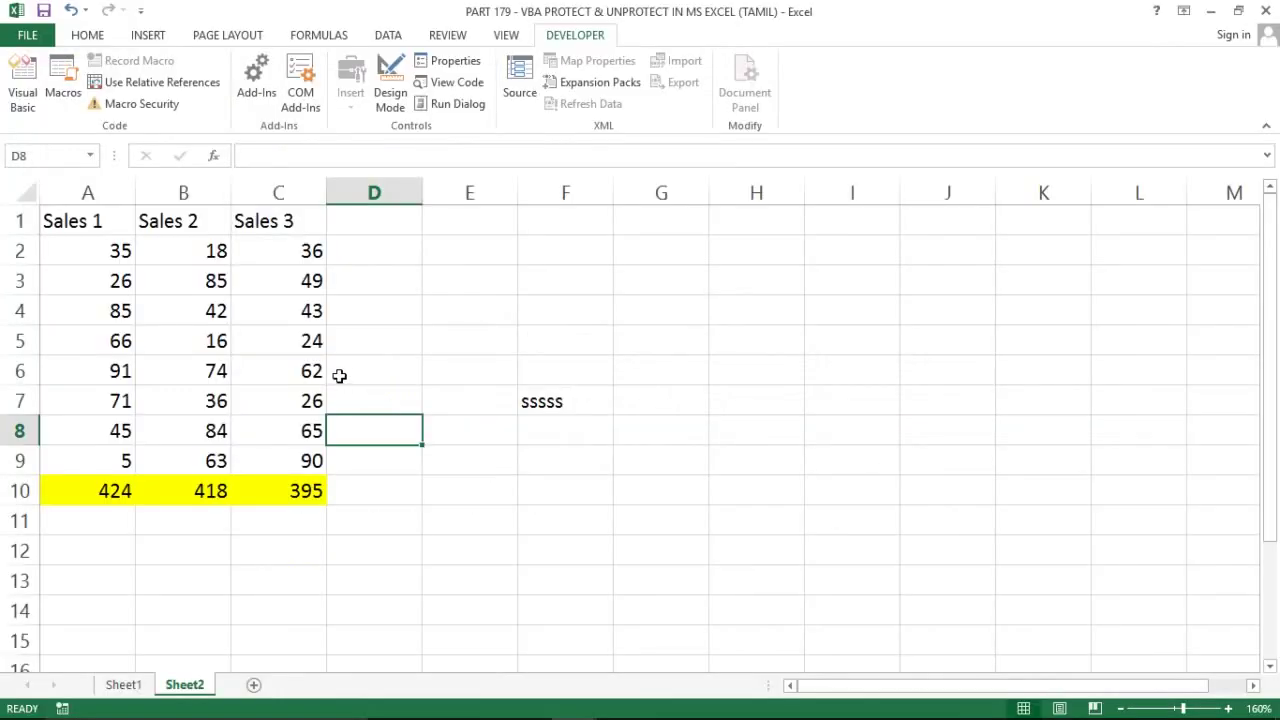
{"action": "left_click", "coordinate": [507, 401]}
{"action": "left_click", "coordinate": [530, 402]}
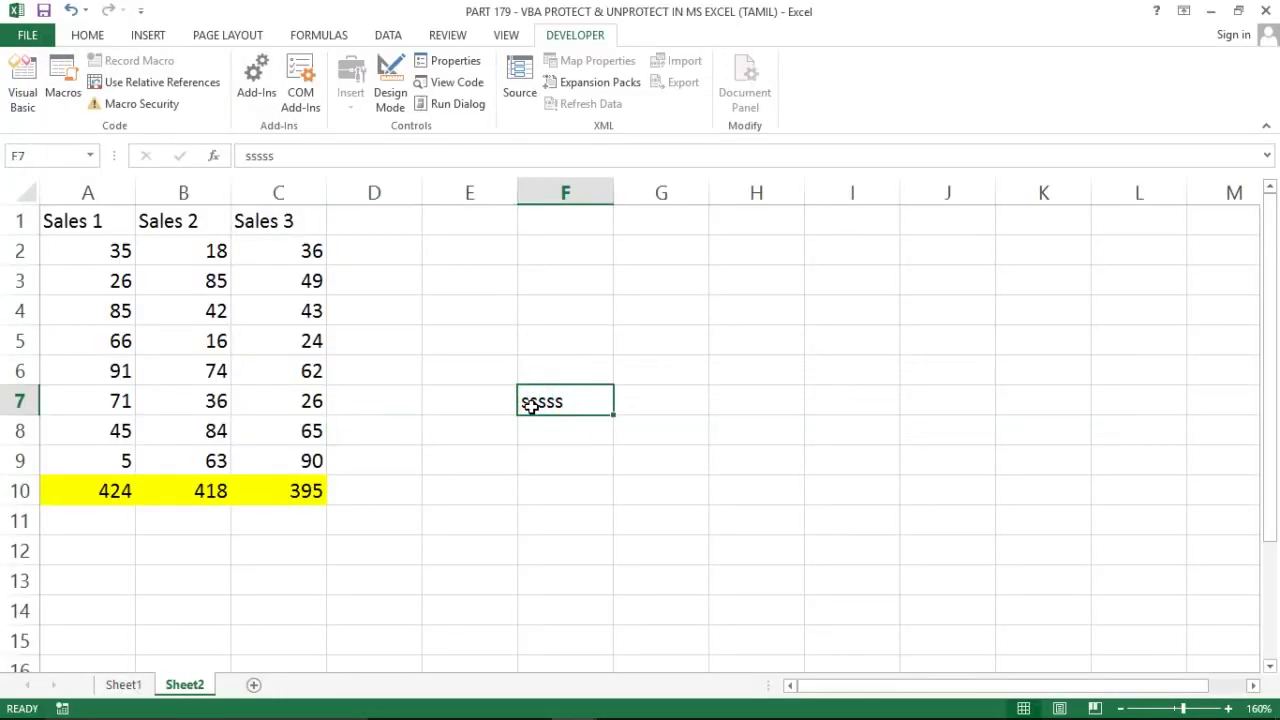
{"action": "key", "text": "Delete"}
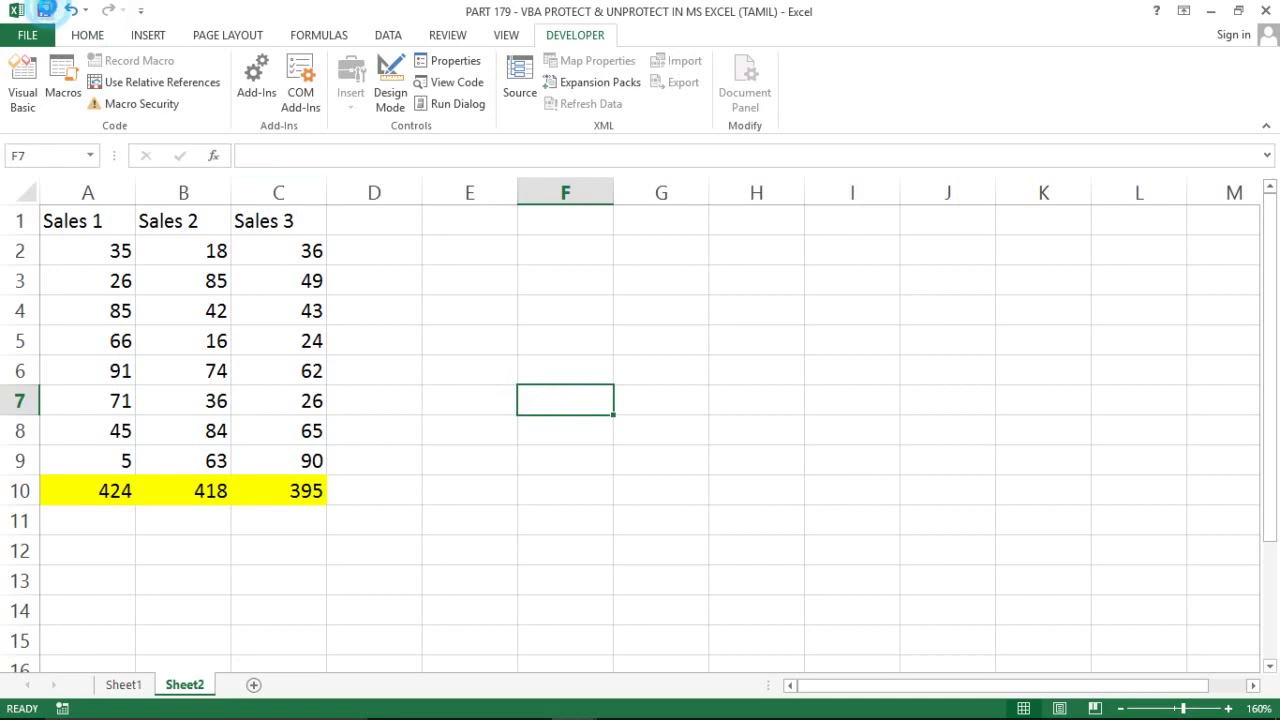
{"action": "key", "text": "alt+F11"}
- Reset the run and step ProtectSpecificRange with F8 until error 1004 stops it at Selection.Locked = False
{"action": "left_click", "coordinate": [413, 531]}
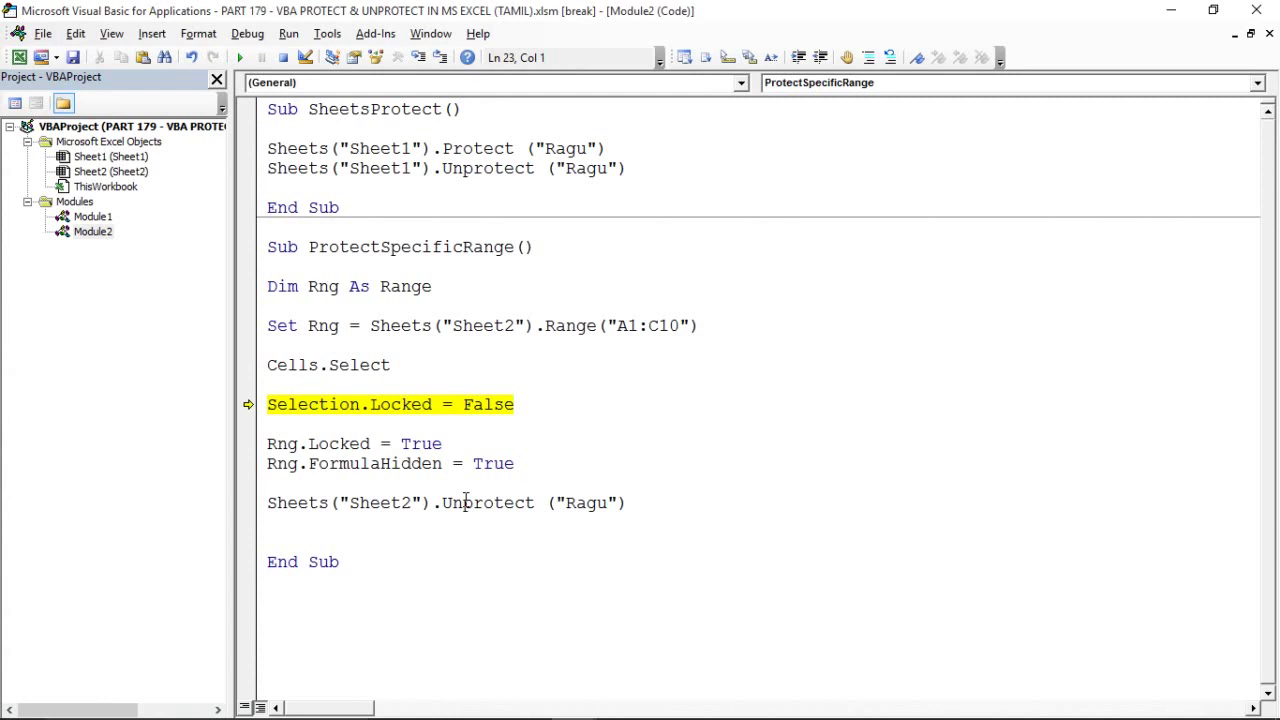
{"action": "left_click", "coordinate": [489, 500]}
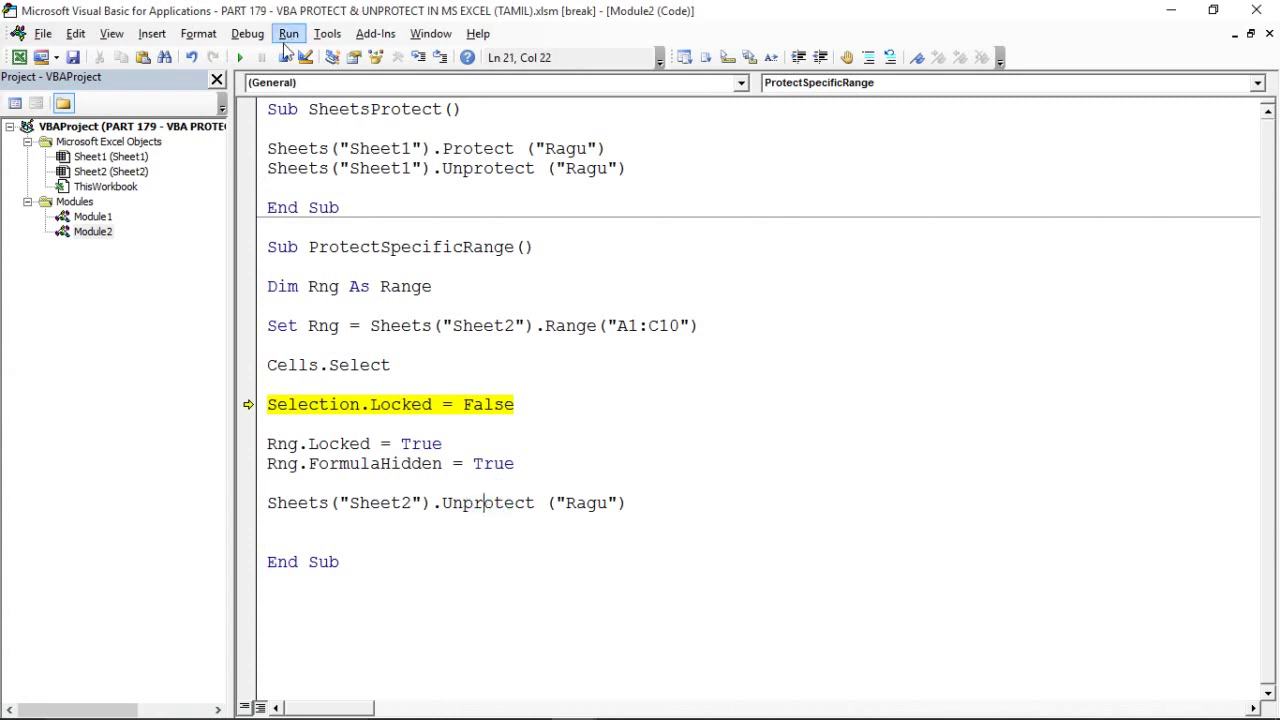
{"action": "left_click", "coordinate": [285, 58]}
{"action": "key", "text": "F8"}
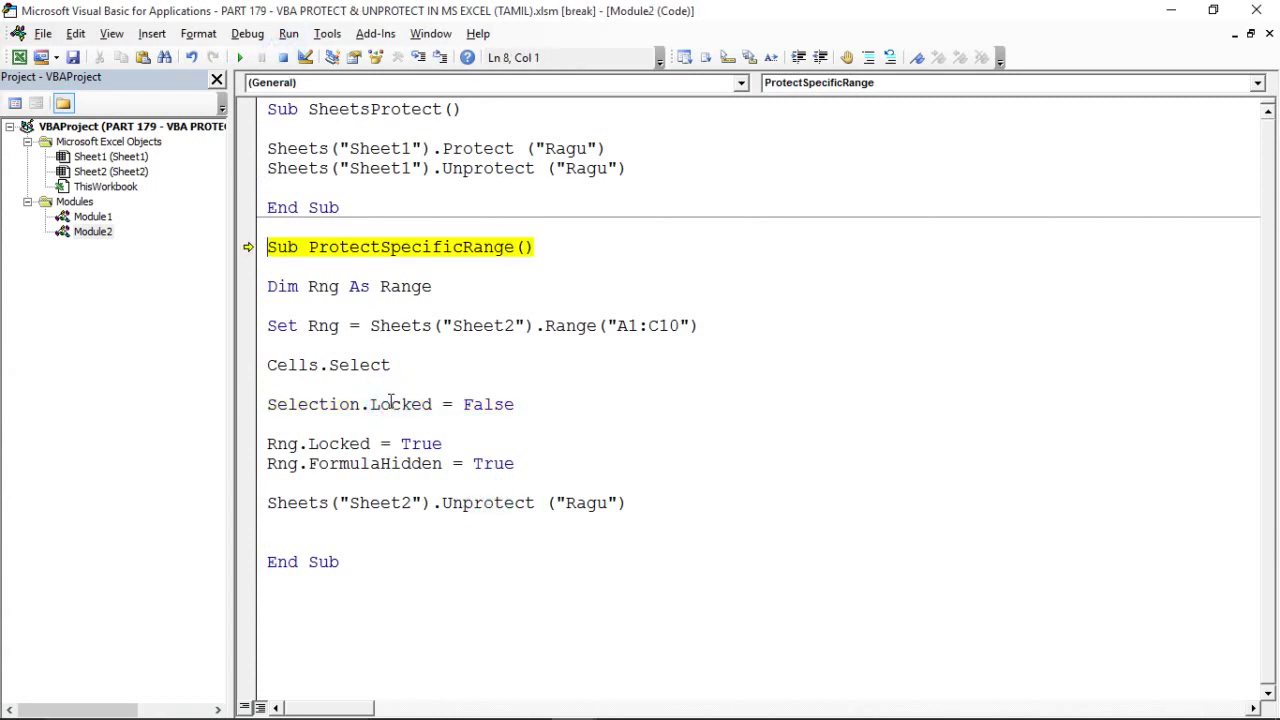
{"action": "key", "text": "F8"}
{"action": "key", "text": "F8"}
{"action": "key", "text": "F8"}
{"action": "key", "text": "F8"}
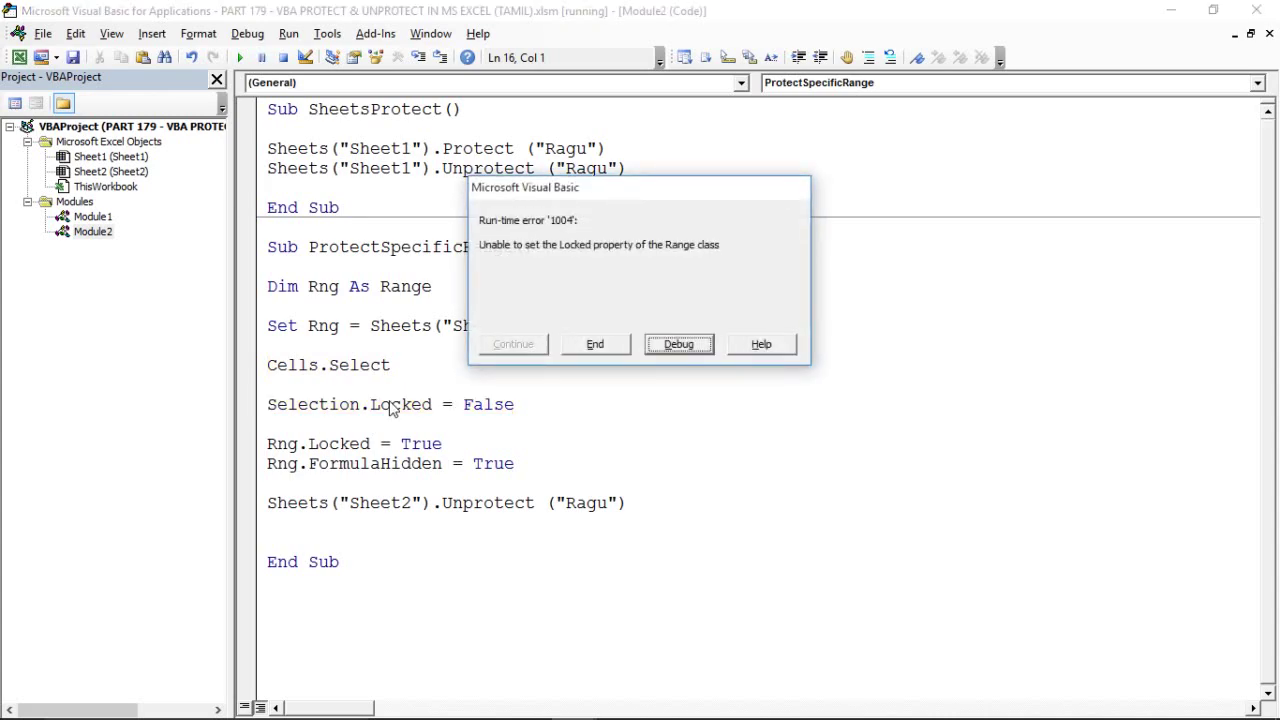
{"action": "left_click", "coordinate": [664, 345]}
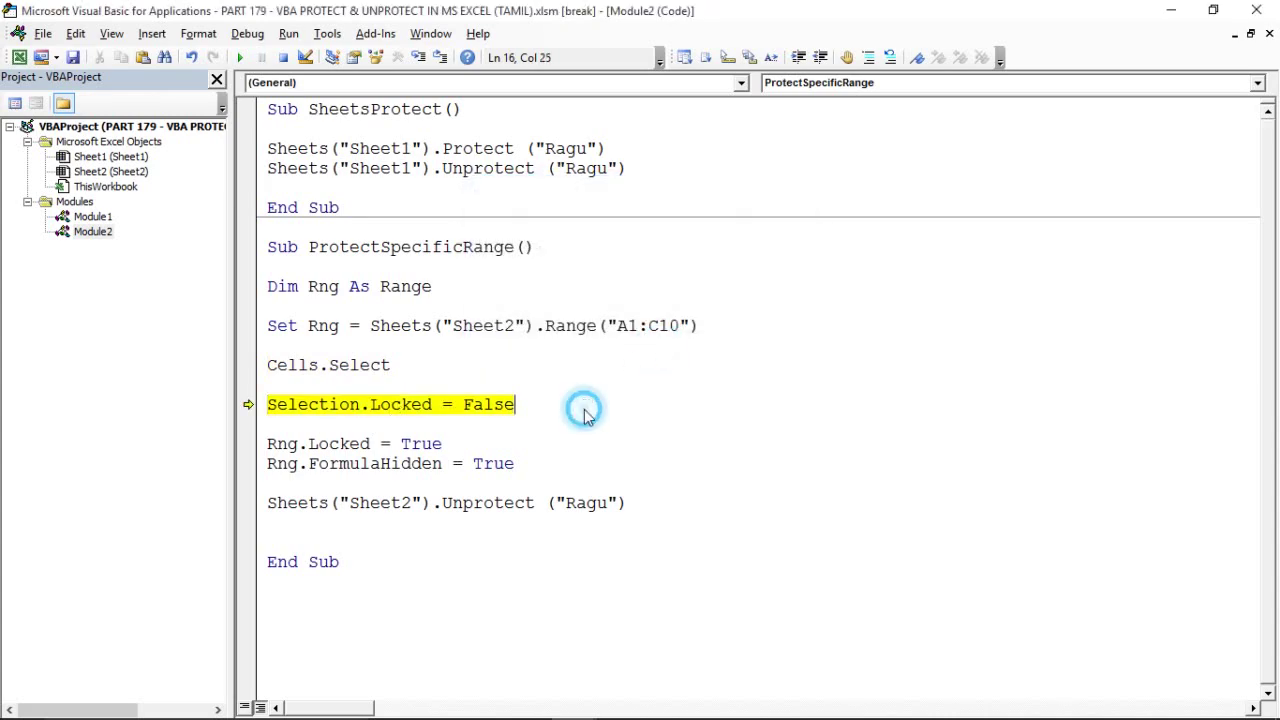
{"action": "key", "text": "alt+F11"}
- Unprotect Sheet2 from its tab menu using the sheet password
{"action": "right_click", "coordinate": [192, 689]}
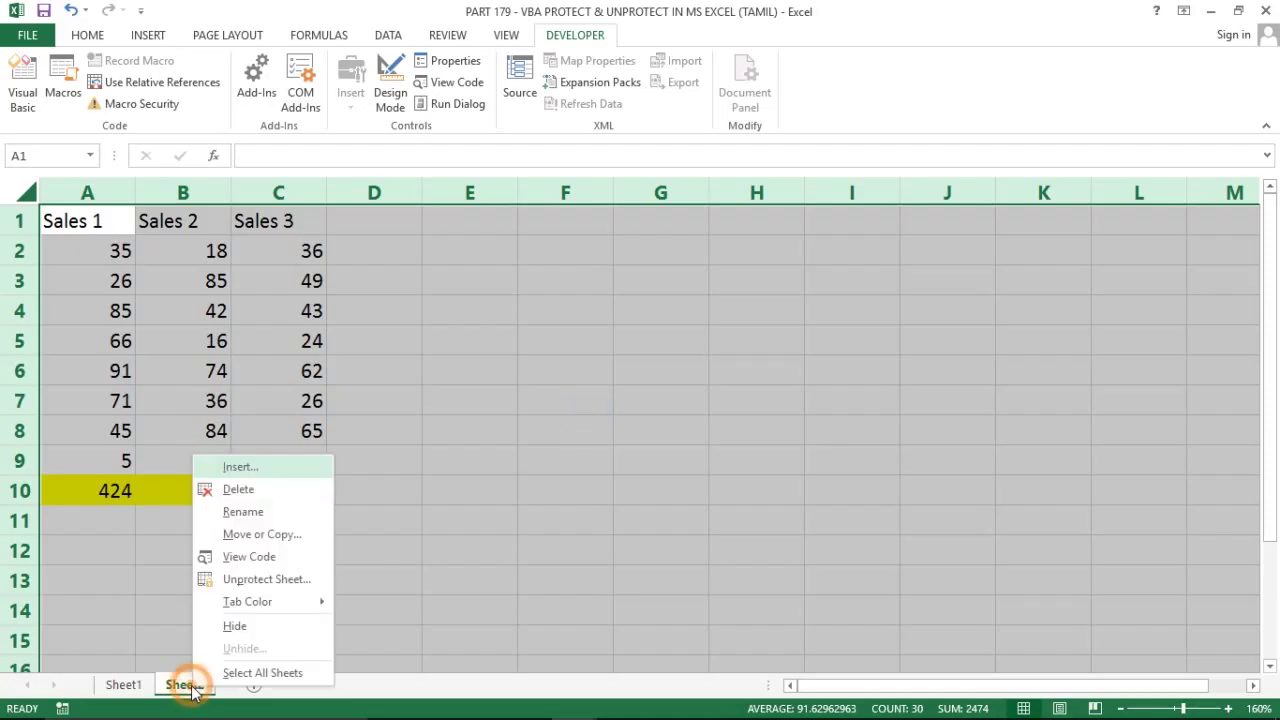
{"action": "left_click", "coordinate": [275, 579]}
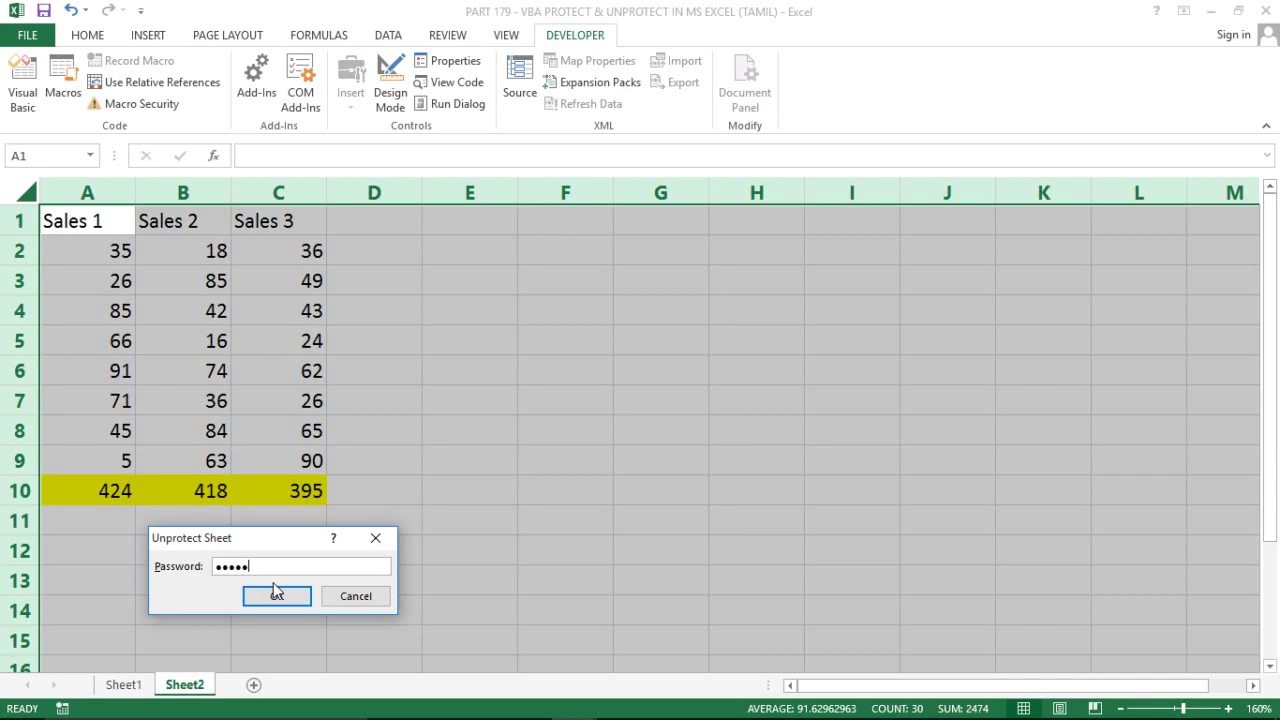
{"action": "left_click", "coordinate": [276, 594]}
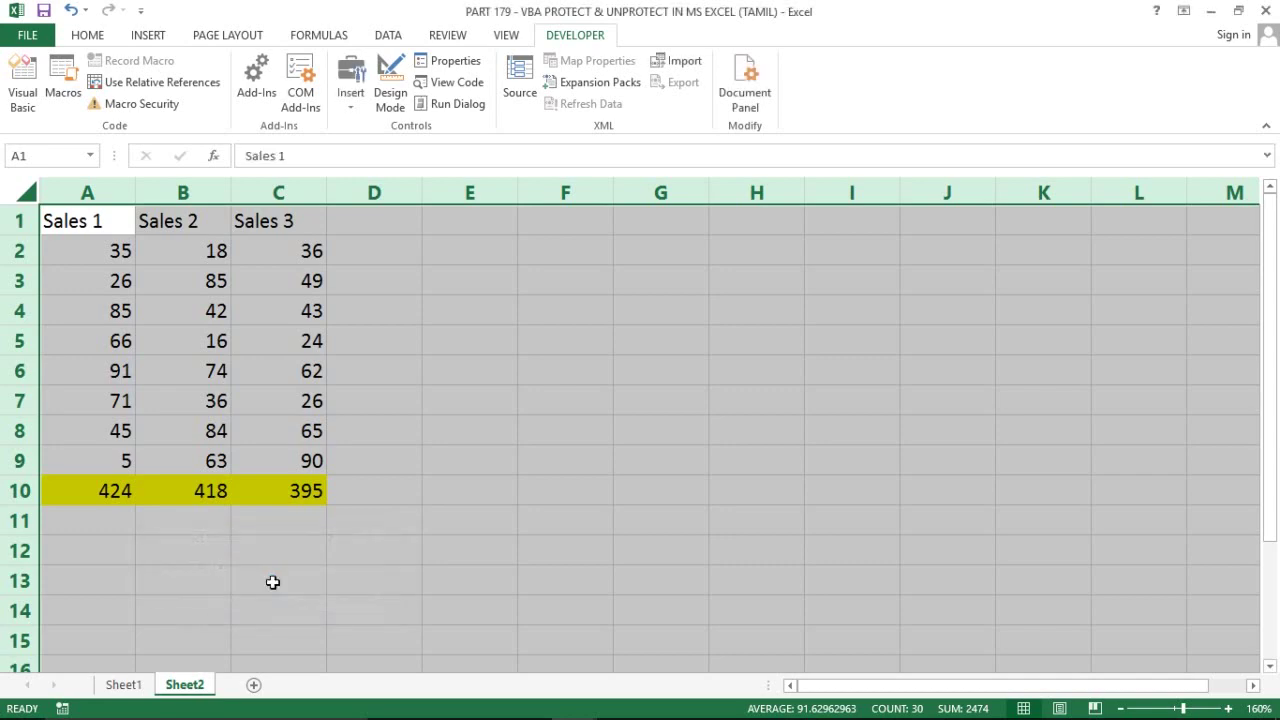
- Duplicate the Sheet2 Unprotect line in ProtectSpecificRange
{"action": "key", "text": "alt+F11"}
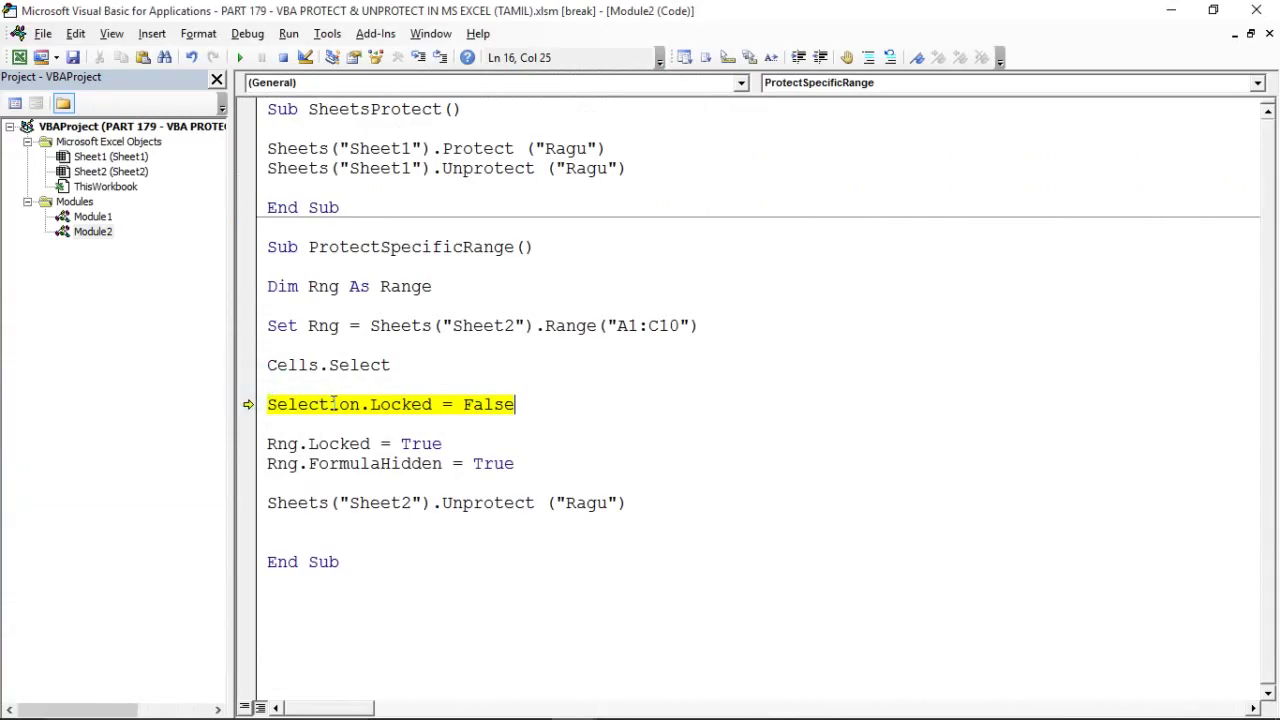
{"action": "left_click_drag", "start_coordinate": [329, 404], "coordinate": [289, 481]}
{"action": "left_click", "coordinate": [254, 507]}
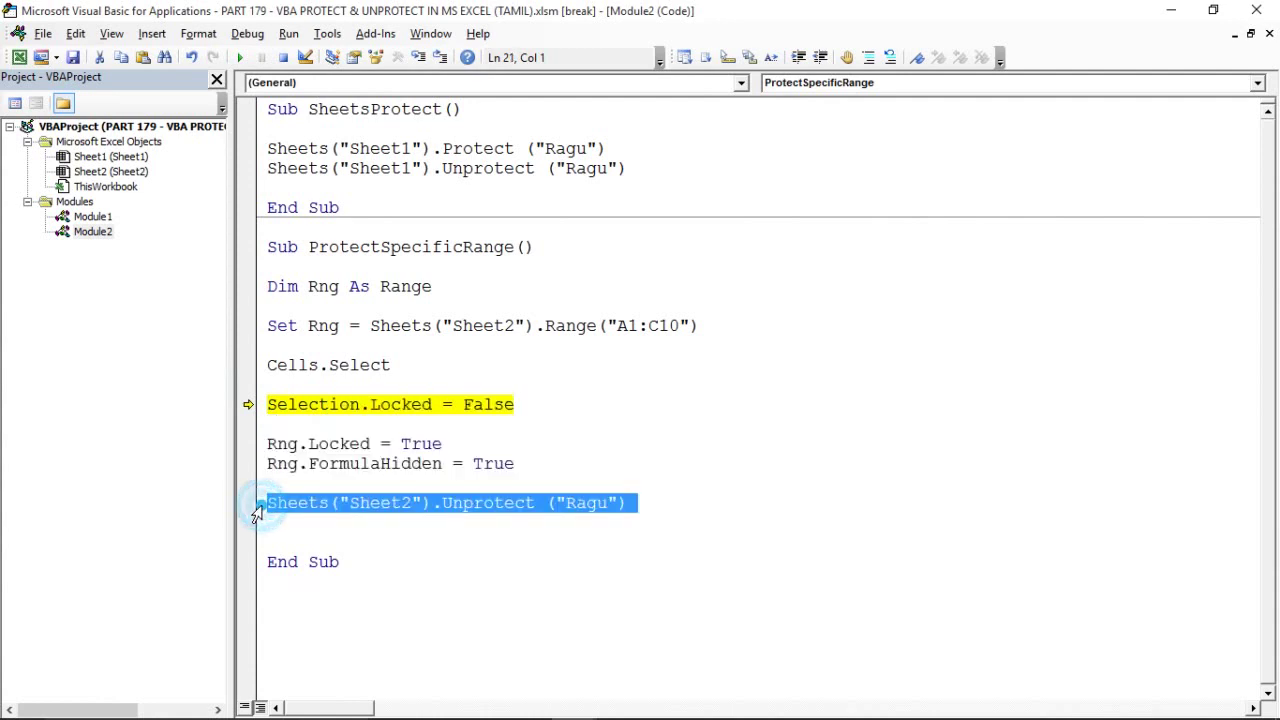
{"action": "key", "text": "ctrl+c"}
{"action": "key", "text": "ctrl+v"}
{"action": "key", "text": "ctrl+v"}
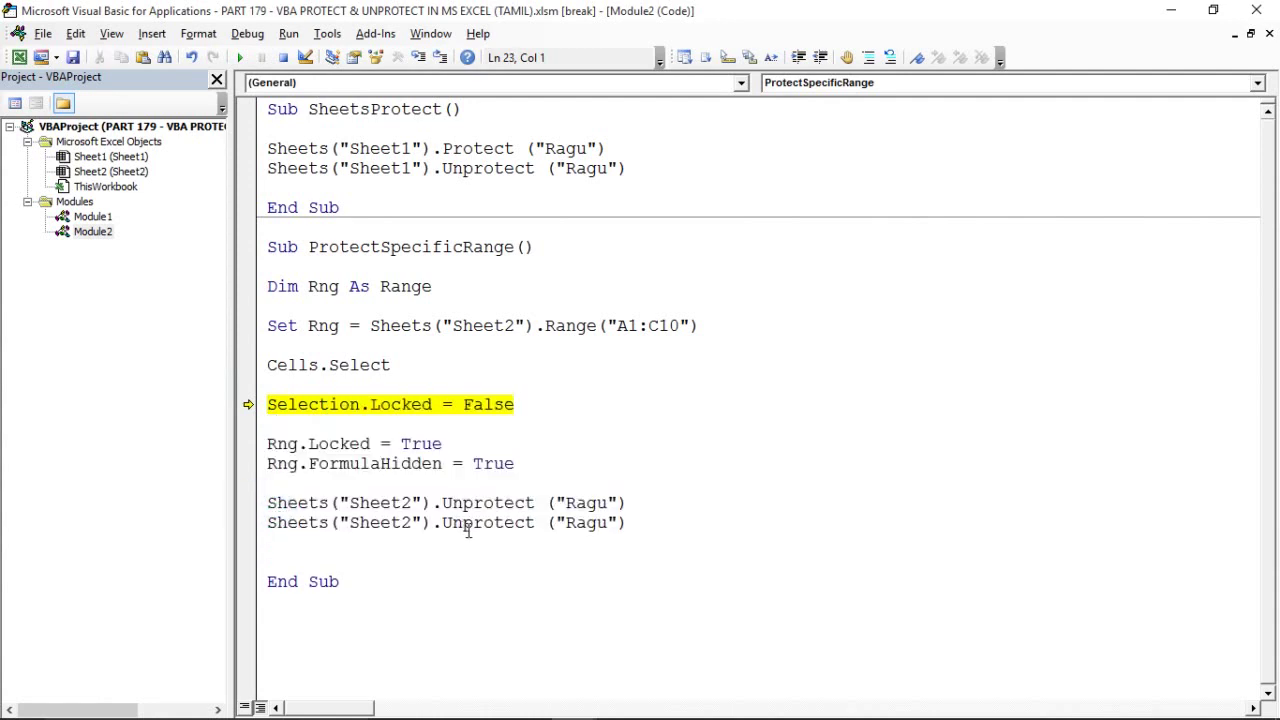
- Turn the first copy into the Sheet2 Protect line
{"action": "left_click", "coordinate": [455, 503]}
{"action": "left_click_drag", "start_coordinate": [463, 503], "coordinate": [442, 503]}
{"action": "key", "text": "Delete"}
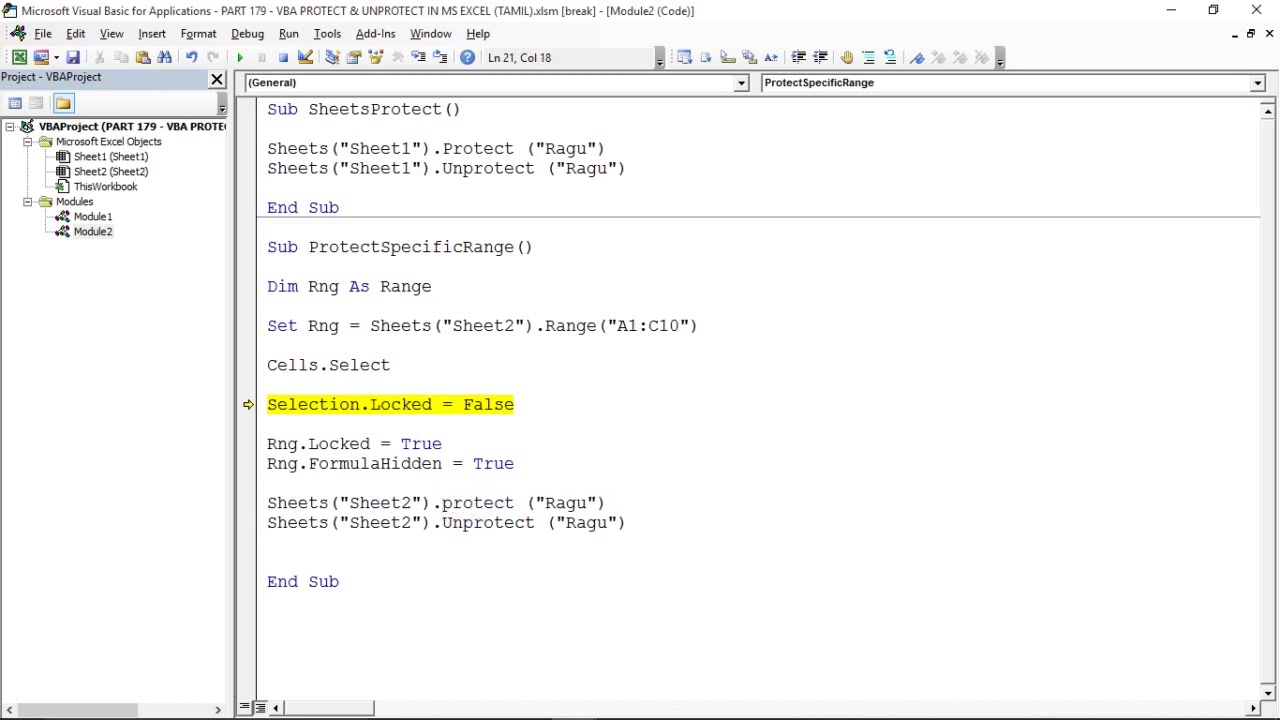
{"action": "type", "text": "P"}
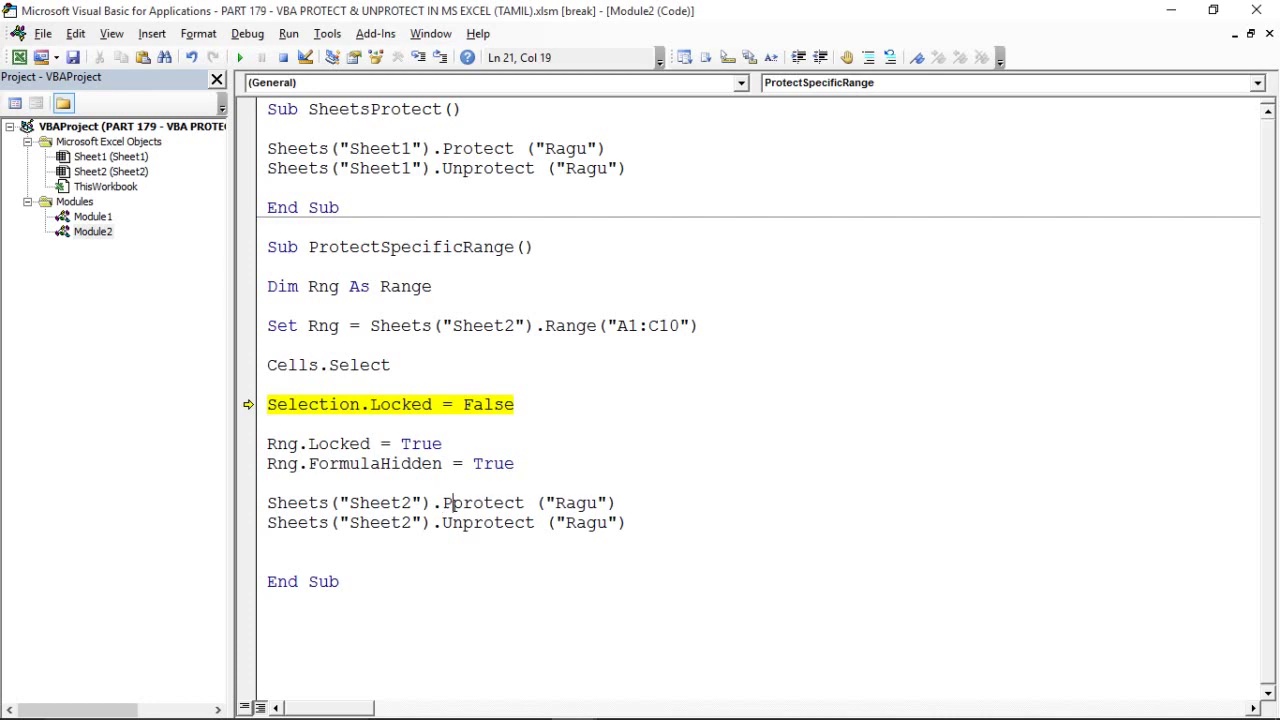
{"action": "key", "text": "BackSpace"}
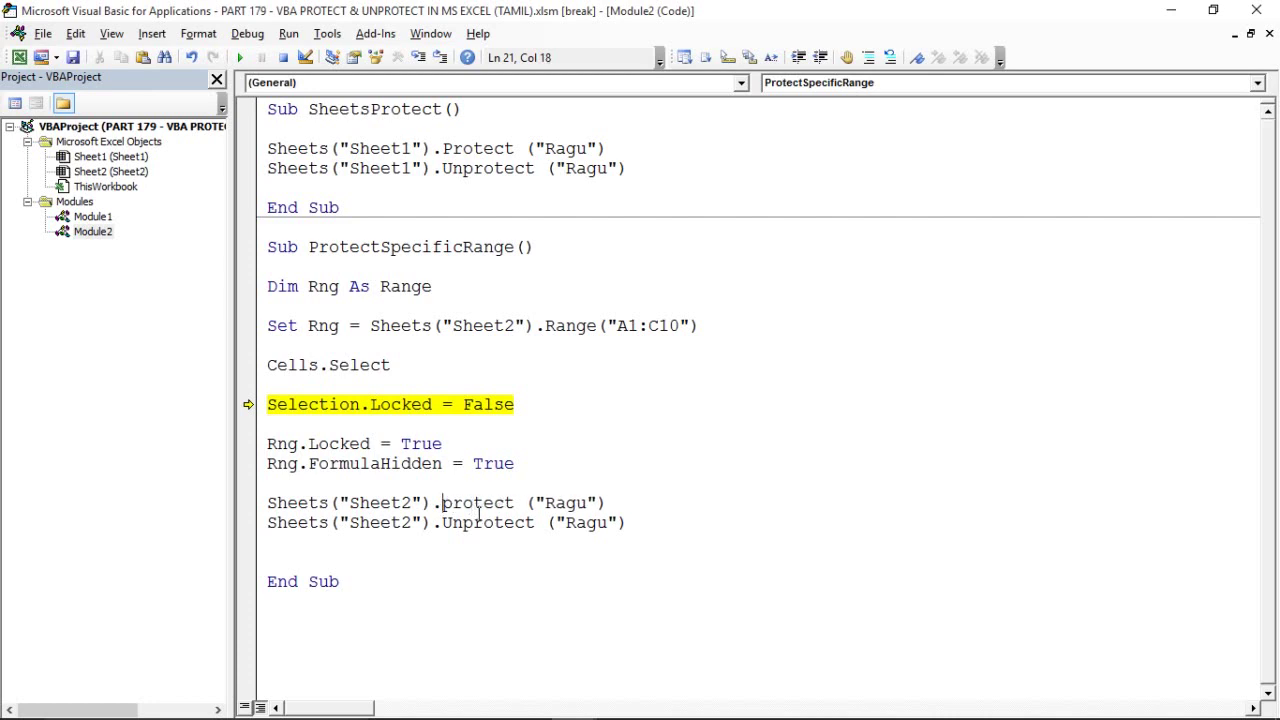
{"action": "mouse_move", "coordinate": [369, 443]}
{"action": "left_mouse_down"}
{"action": "mouse_move", "coordinate": [230, 57]}
{"action": "mouse_move", "coordinate": [284, 64]}
{"action": "left_mouse_up"}
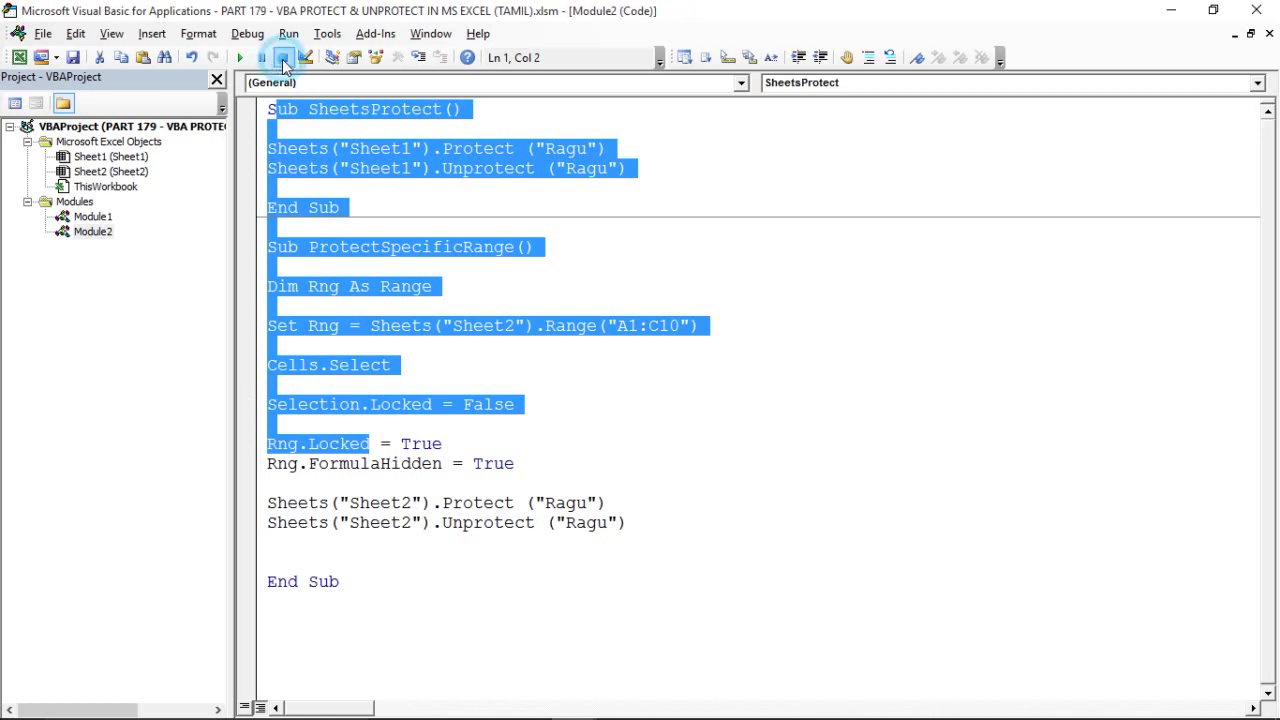
- Reset the paused run and check Sheet2's protection status in its tab menu
{"action": "left_click", "coordinate": [406, 300]}
{"action": "key", "text": "alt+F11"}
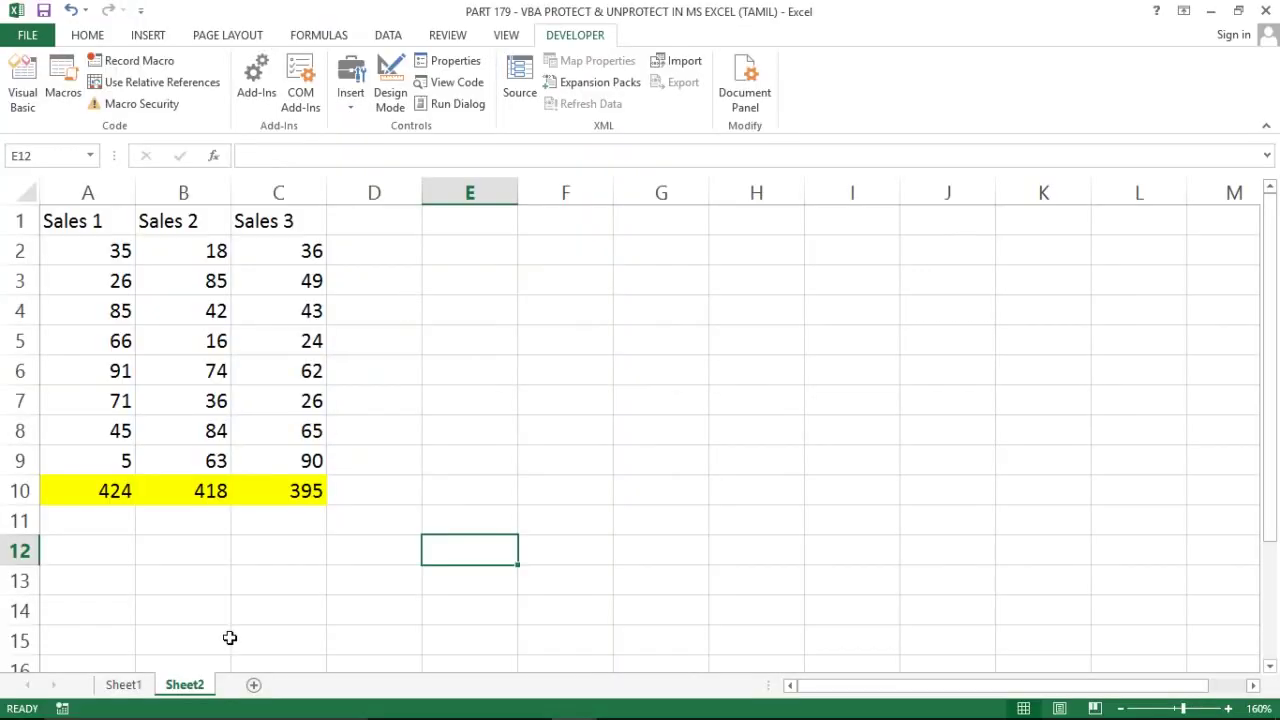
{"action": "right_click", "coordinate": [186, 686]}
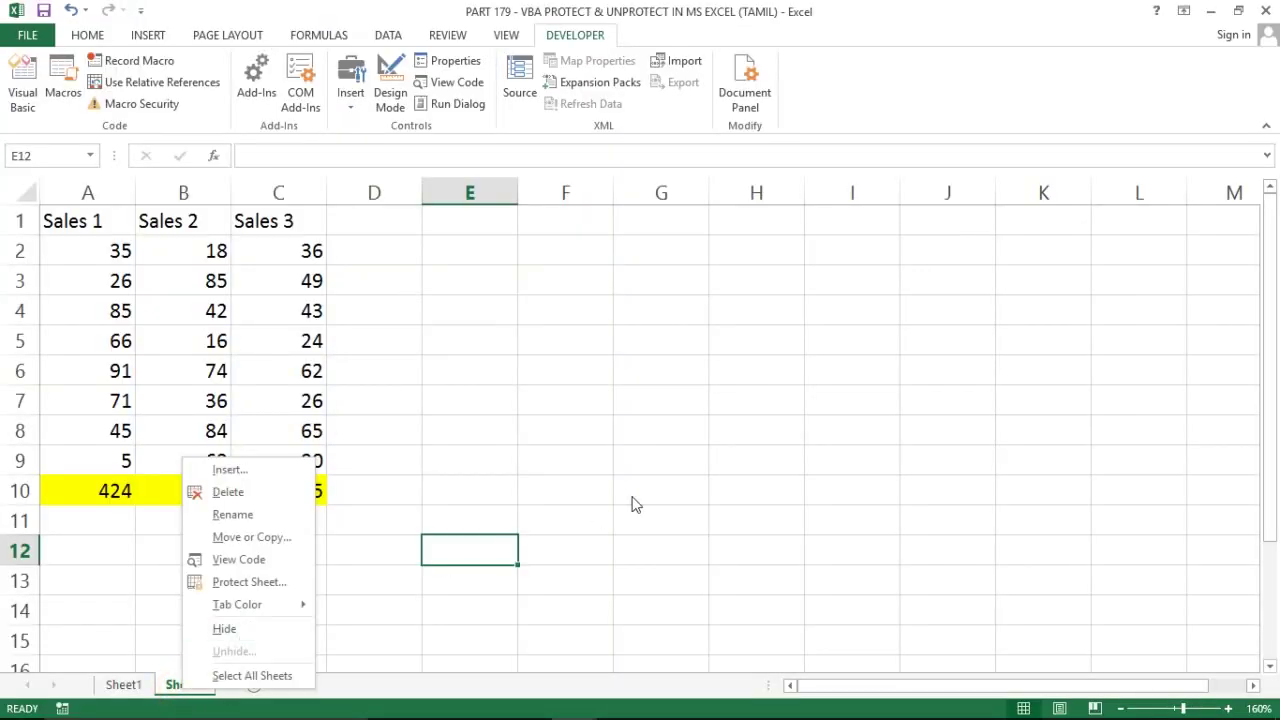
{"action": "key", "text": "alt+F11"}
- Step through the opening lines of ProtectSpecificRange with F8
{"action": "left_click", "coordinate": [575, 448]}
{"action": "key", "text": "F8"}
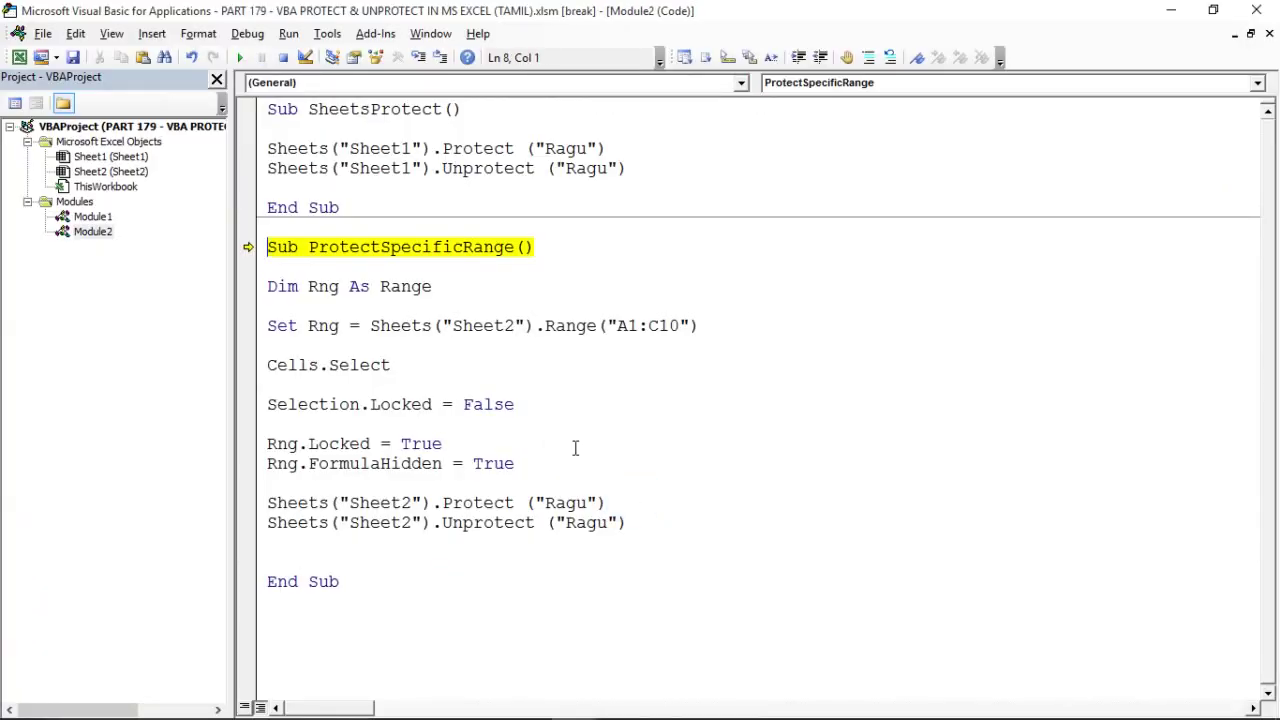
{"action": "key", "text": "F8"}
{"action": "key", "text": "F8"}
{"action": "key", "text": "F8"}
{"action": "key", "text": "F8"}
{"action": "key", "text": "F8"}
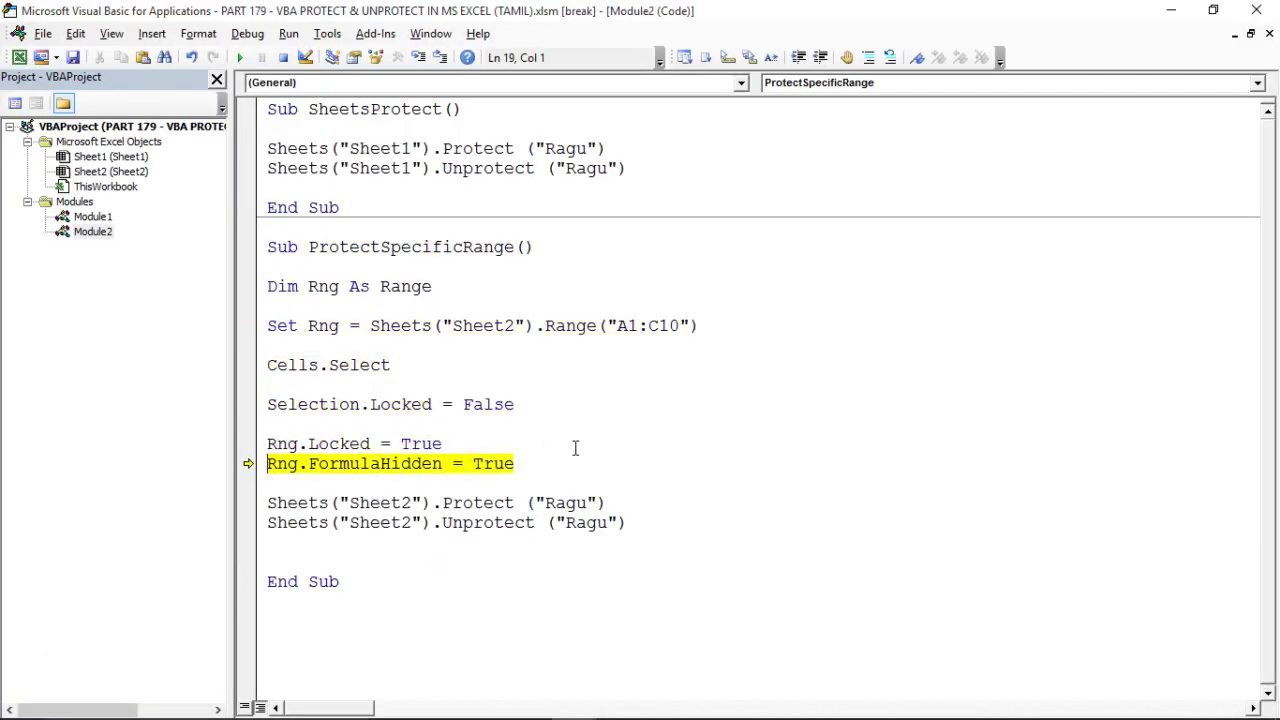
{"action": "key", "text": "F8"}
{"action": "key", "text": "F8"}
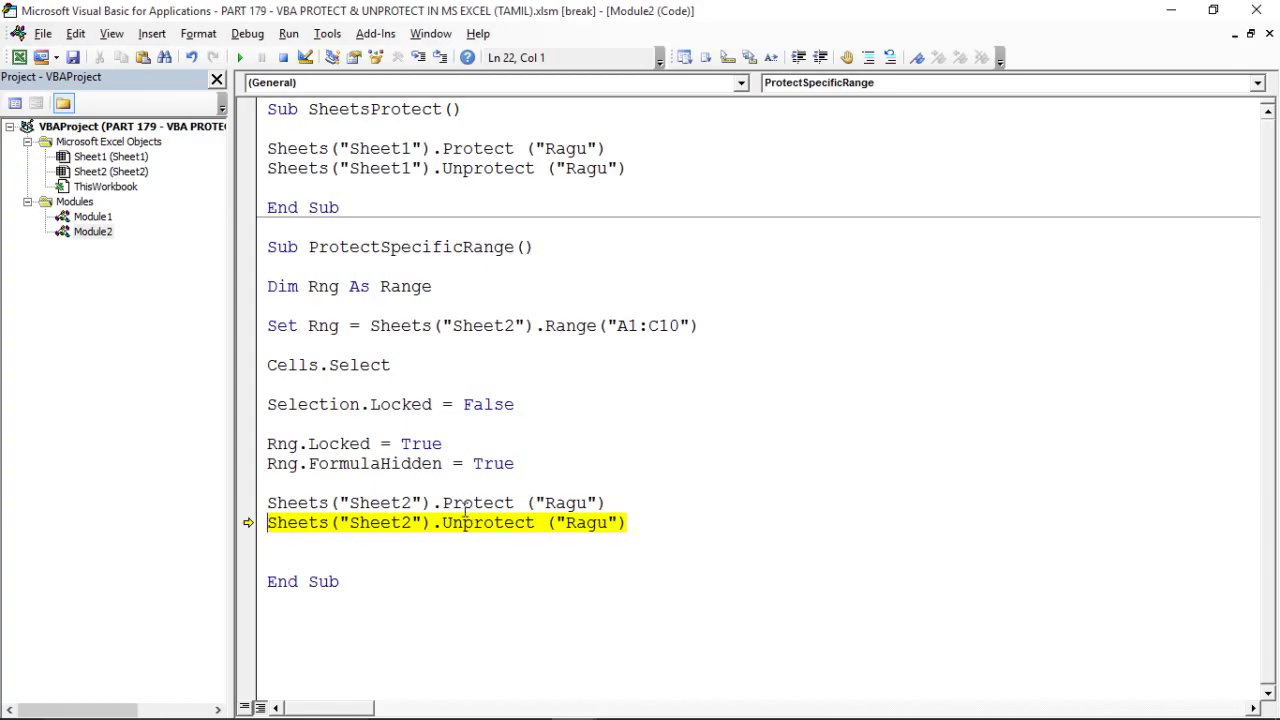
- Confirm from the Sheet2 tab menu that Sheet2 is now protected
{"action": "key", "text": "alt+F11"}
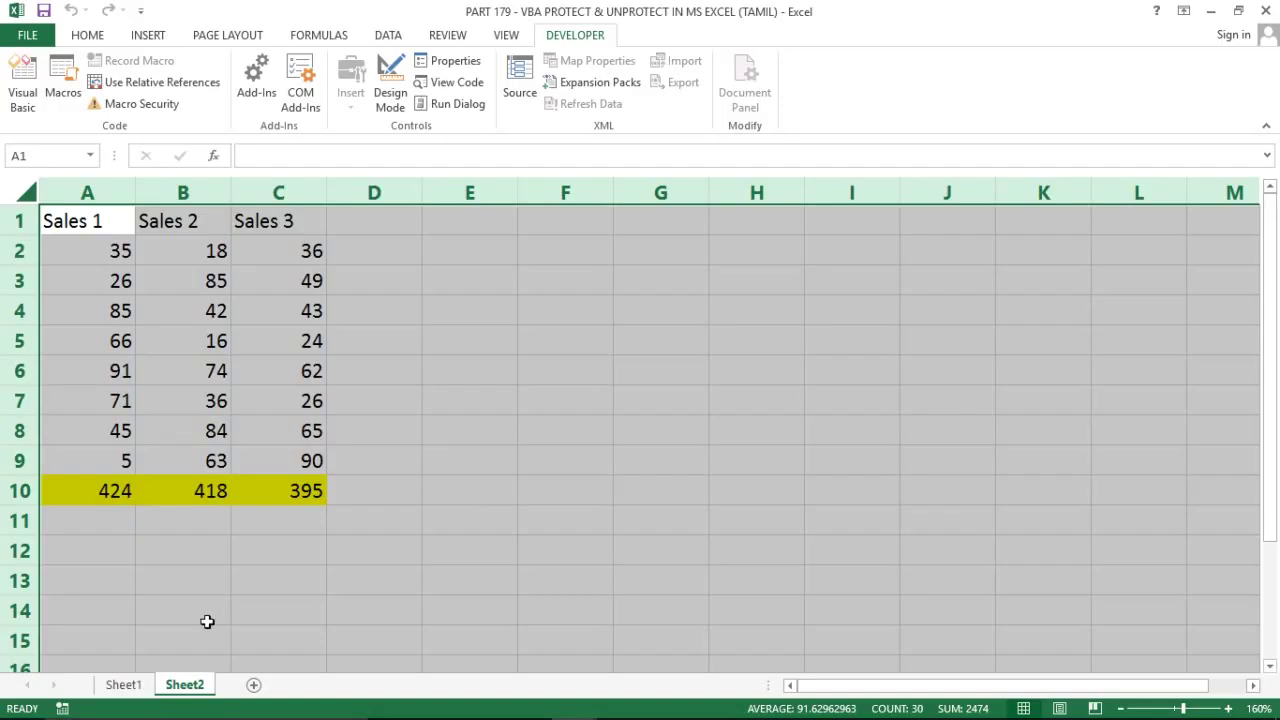
{"action": "right_click", "coordinate": [189, 671]}
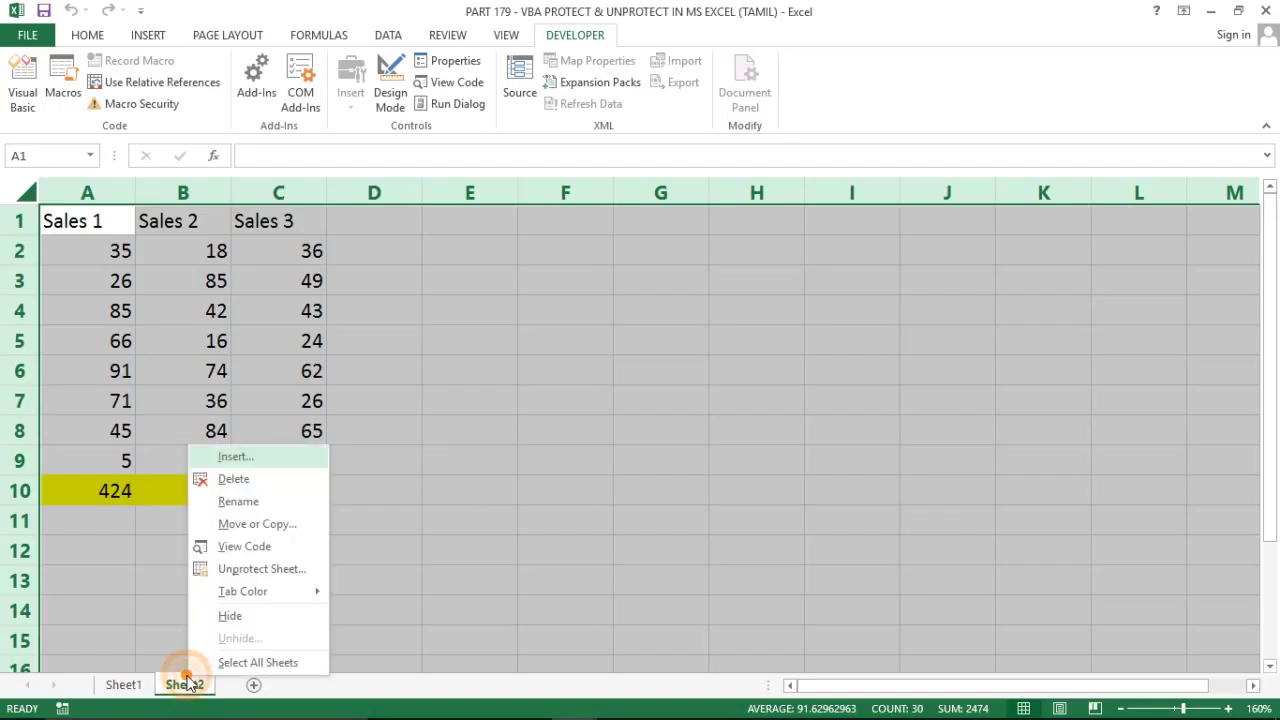
{"action": "left_click", "coordinate": [452, 484]}
{"action": "left_click", "coordinate": [452, 484]}
{"action": "key", "text": "alt+Tab"}
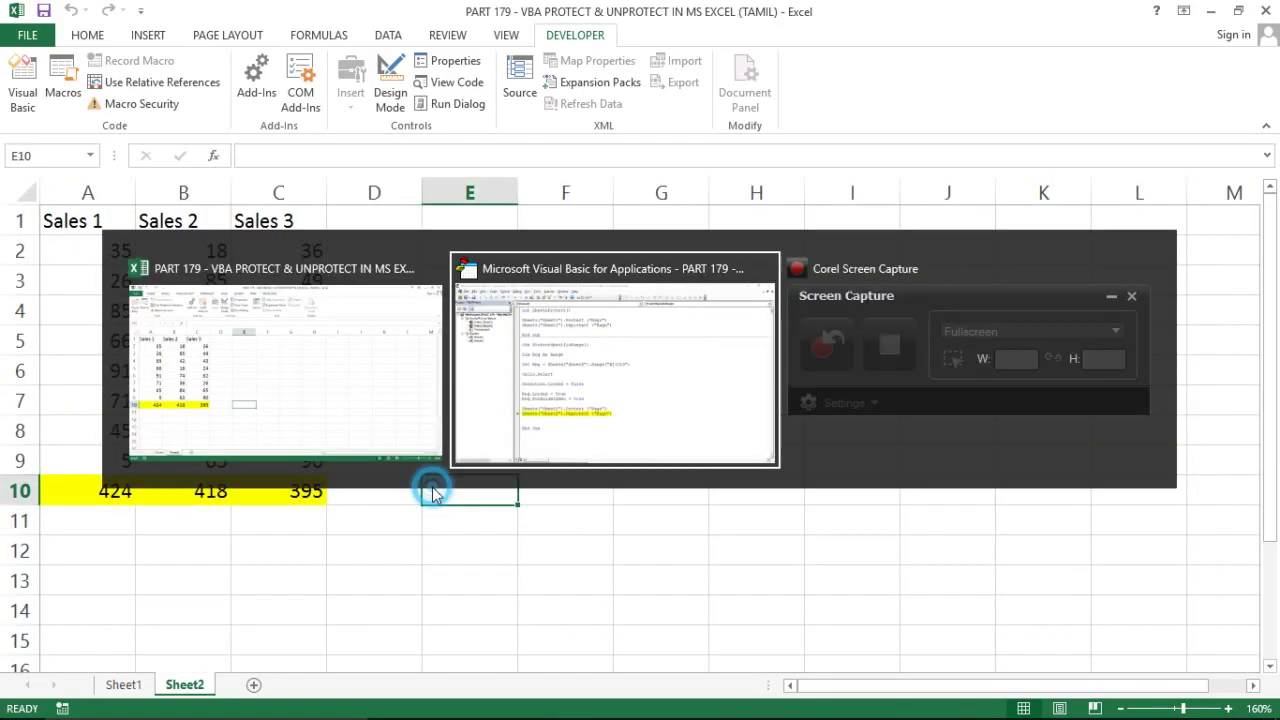
{"action": "left_click", "coordinate": [445, 537]}
- Run the Unprotect line, then confirm B6 accepts typing and cancel the test entry
{"action": "key", "text": "F8"}
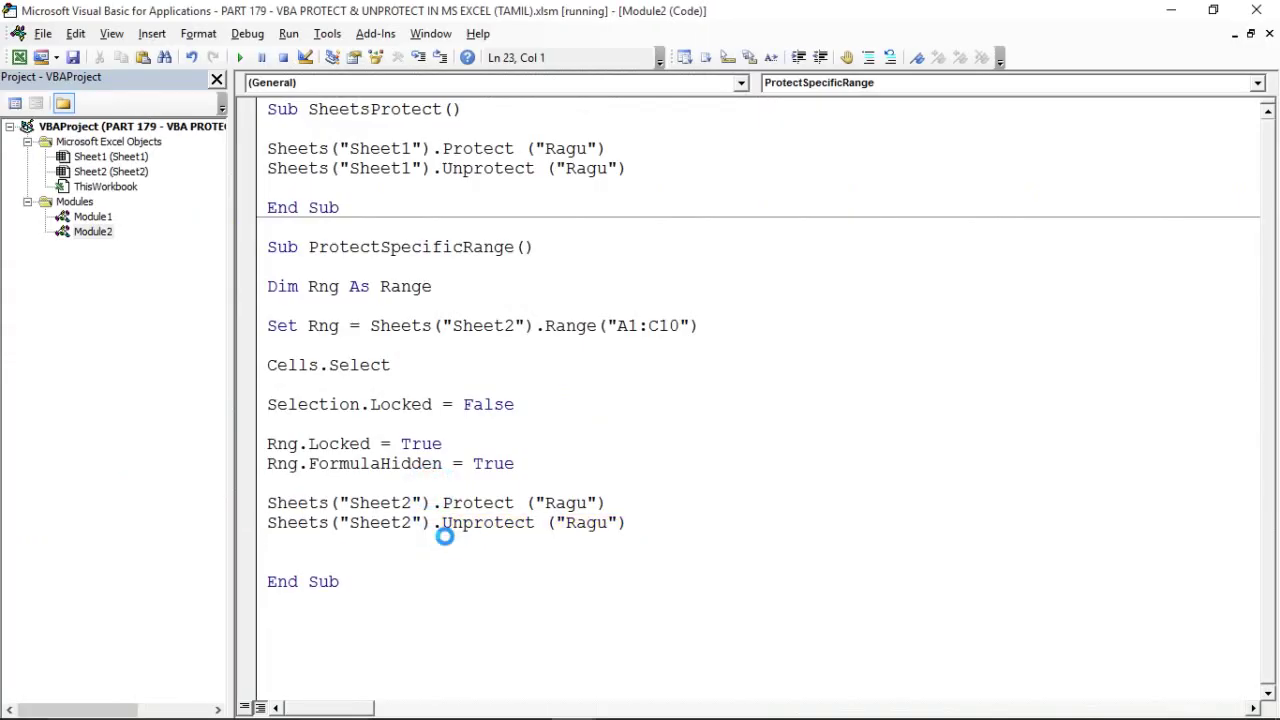
{"action": "key", "text": "alt+Tab"}
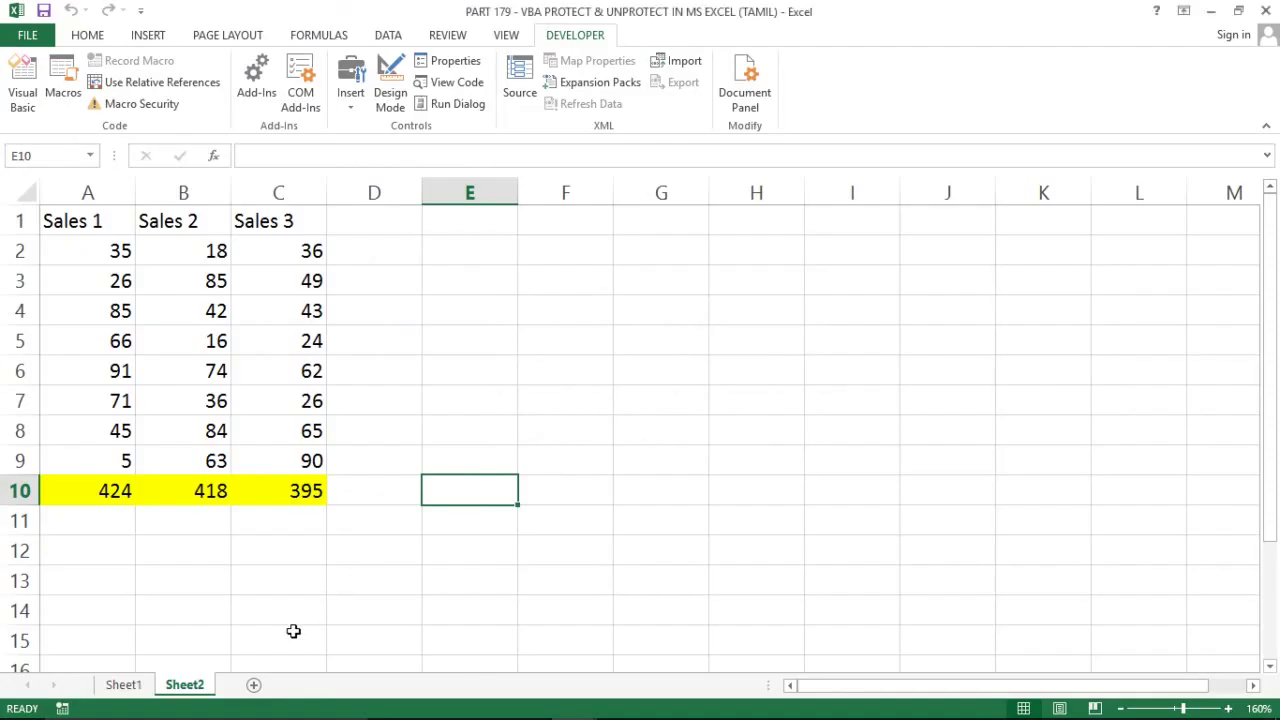
{"action": "right_click", "coordinate": [189, 686]}
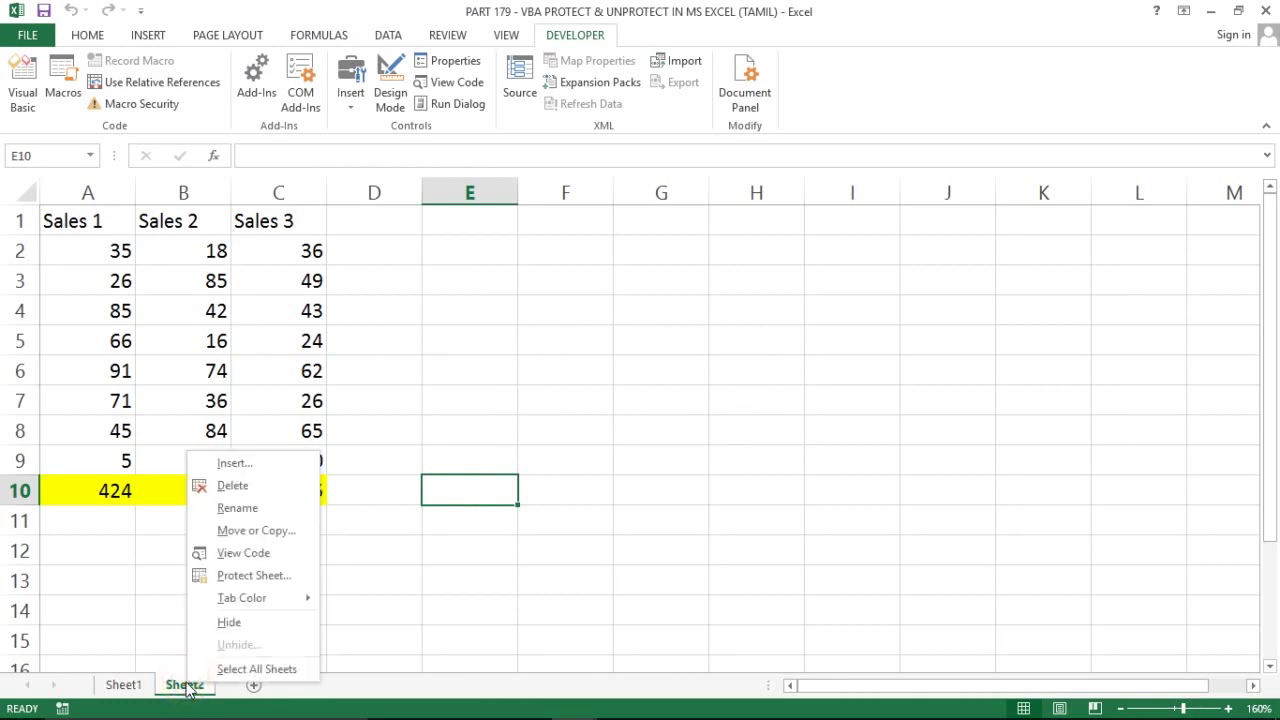
{"action": "left_click", "coordinate": [143, 364]}
{"action": "left_click", "coordinate": [143, 364]}
{"action": "type", "text": "aa"}
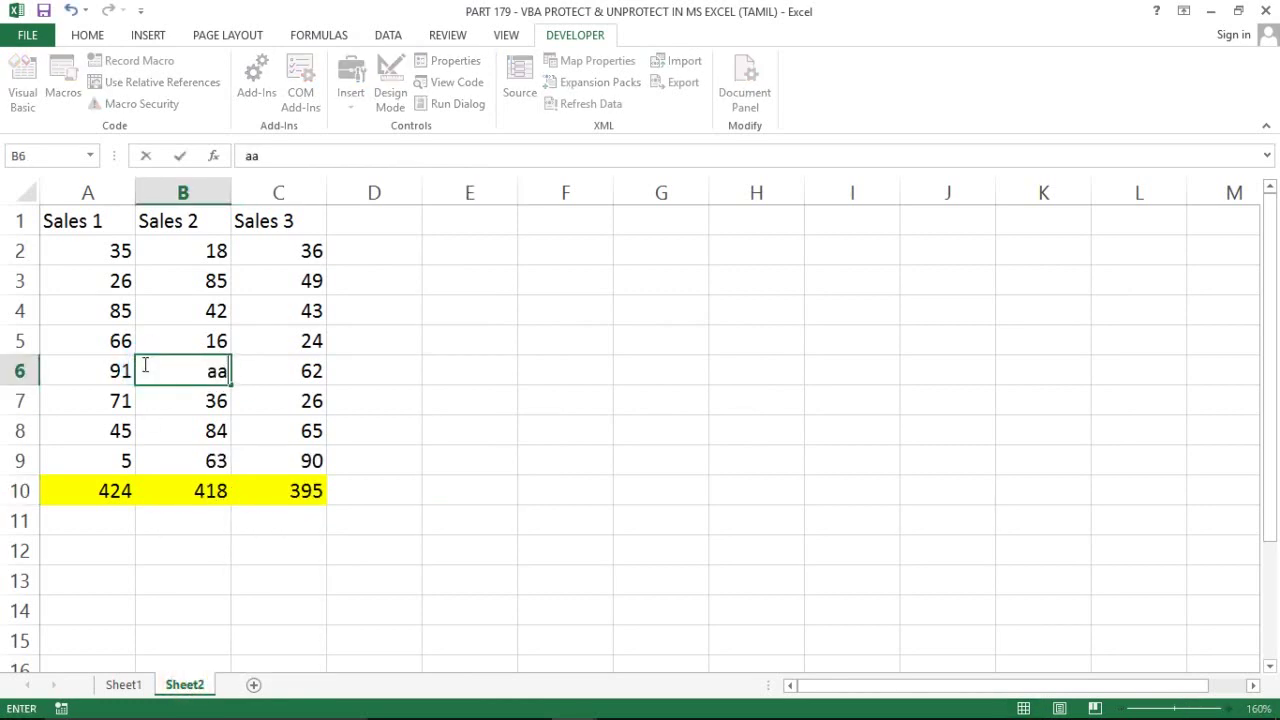
{"action": "type", "text": "aaa"}
{"action": "key", "text": "Escape"}
- Finish the macro and remove blank lines after the Sub, Dim and Cells.Select lines
{"action": "key", "text": "alt+Tab"}
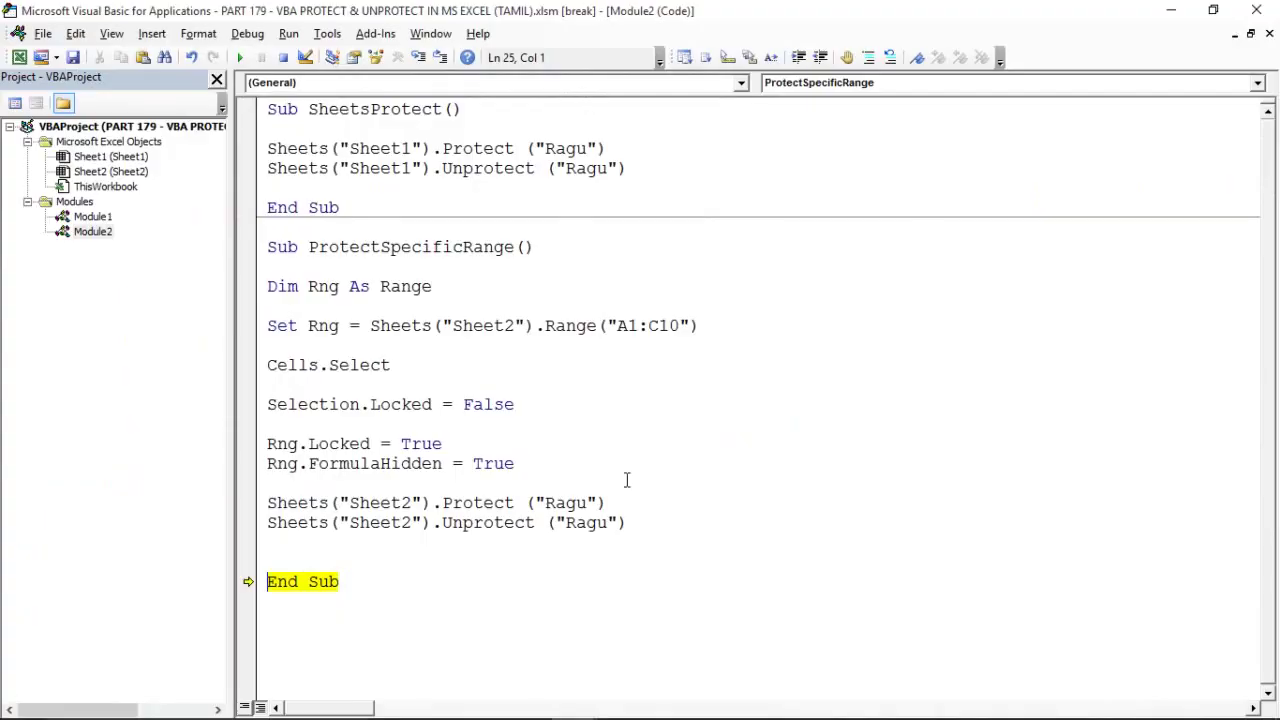
{"action": "key", "text": "F8"}
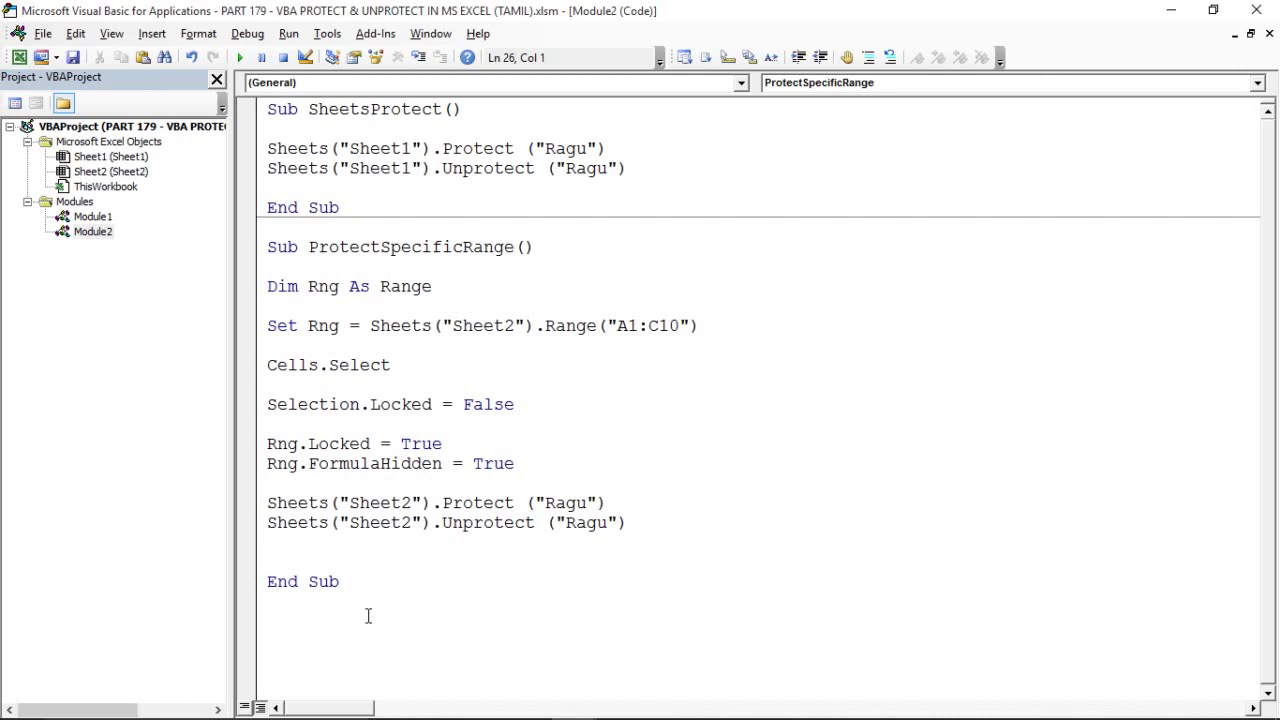
{"action": "left_click", "coordinate": [273, 269]}
{"action": "key", "text": "BackSpace"}
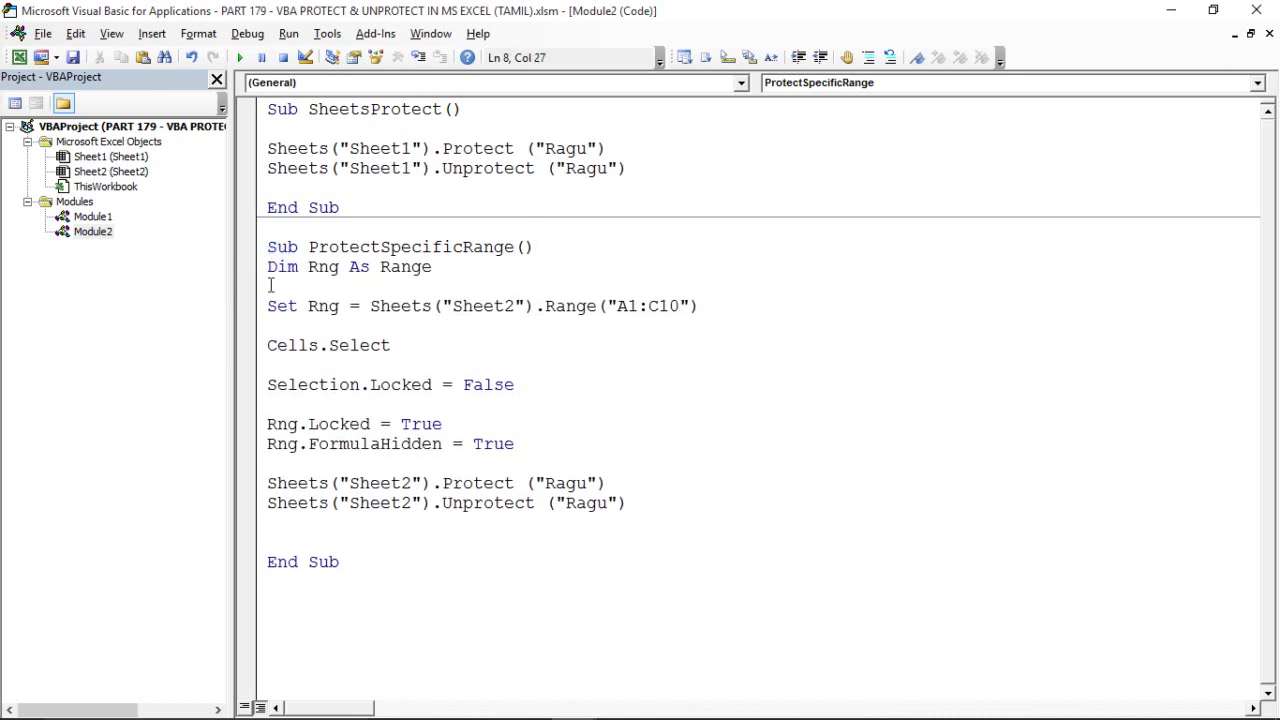
{"action": "left_click", "coordinate": [270, 285]}
{"action": "key", "text": "BackSpace"}
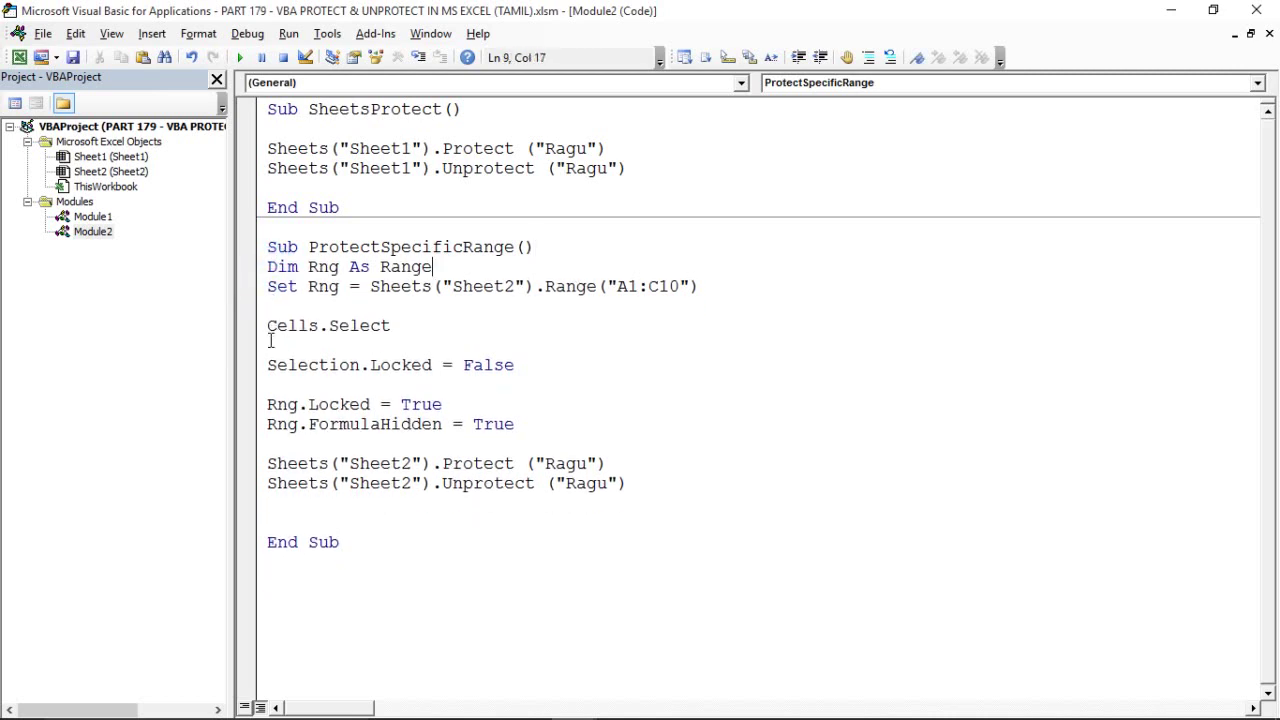
{"action": "left_click", "coordinate": [270, 342]}
{"action": "key", "text": "BackSpace"}
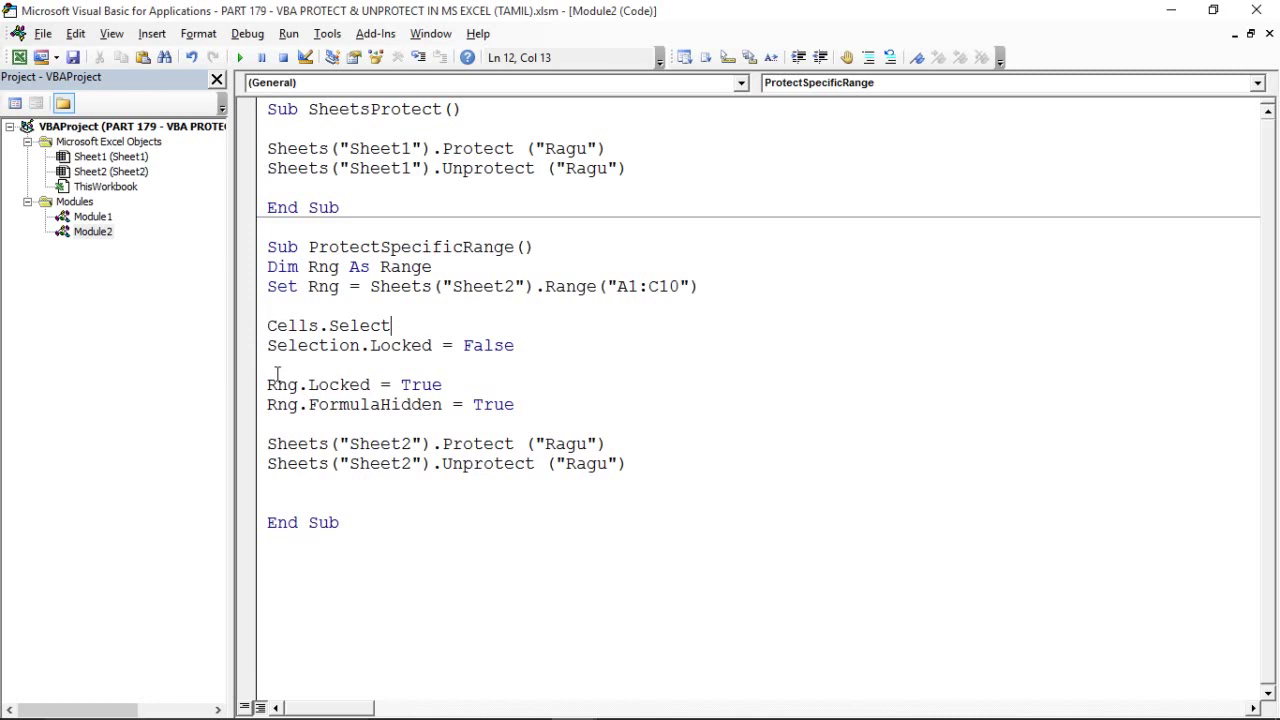
- Remove the blank lines above End Sub and start a line below the sub
{"action": "left_click", "coordinate": [277, 378]}
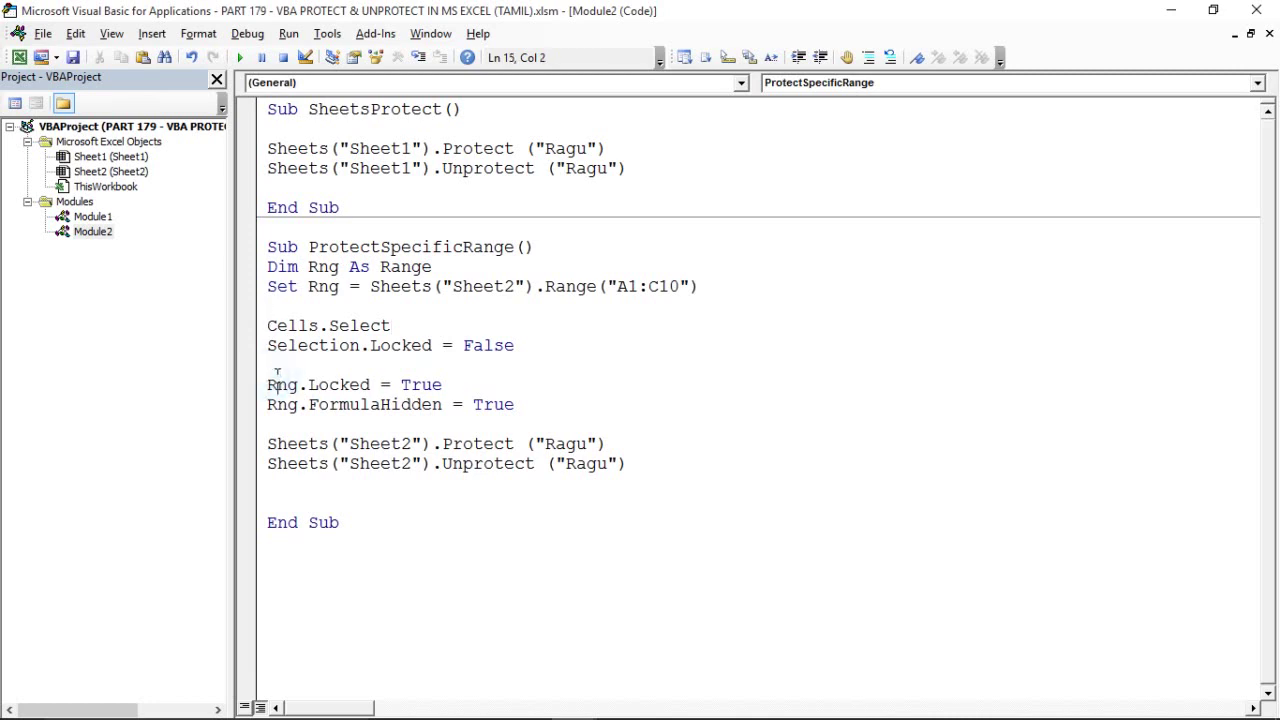
{"action": "left_click", "coordinate": [274, 480]}
{"action": "key", "text": "BackSpace"}
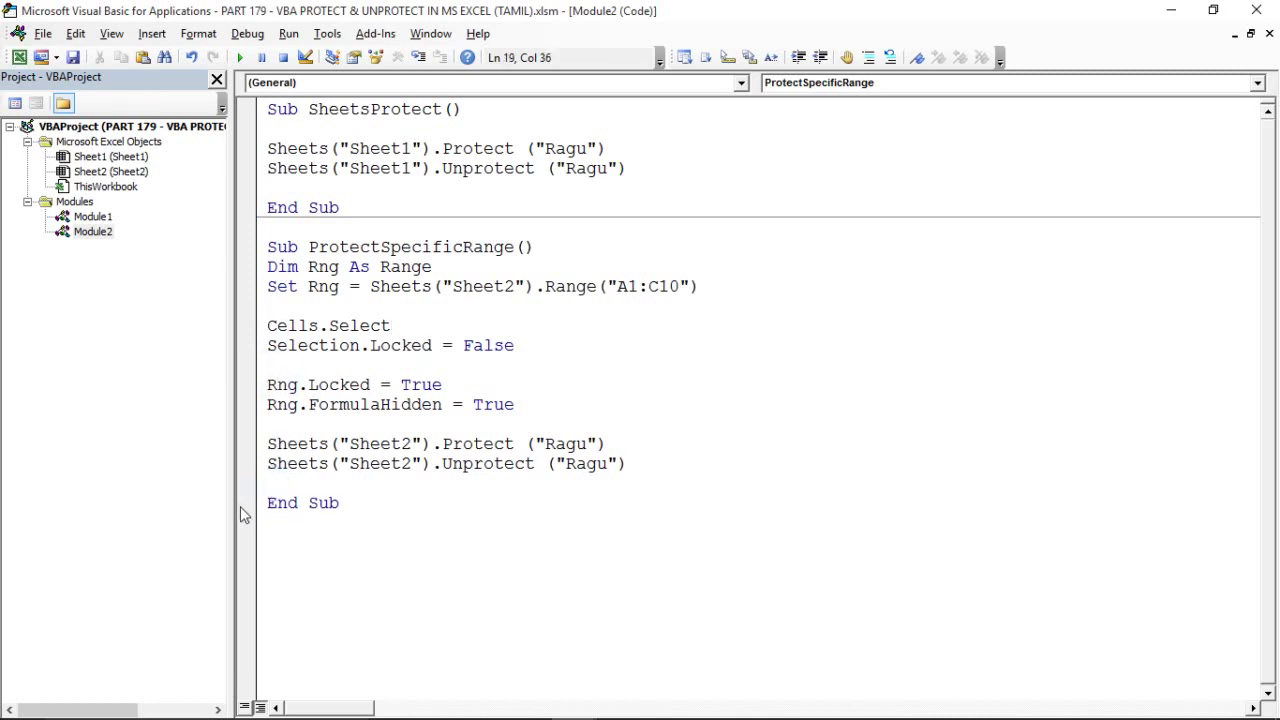
{"action": "left_click", "coordinate": [268, 501]}
{"action": "key", "text": "BackSpace"}
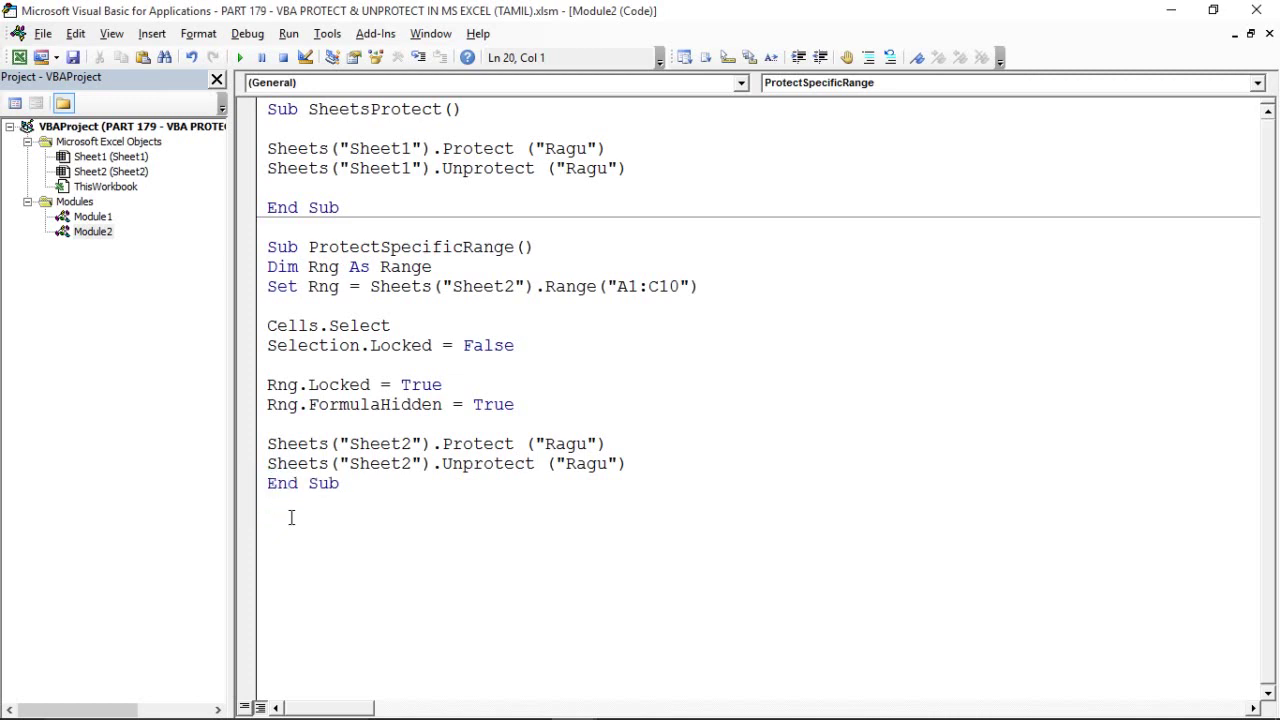
{"action": "left_click", "coordinate": [291, 517]}
- Start Sub ProtectWorkbookStructure with a ThisWorkbook.Protect line that sets the password
{"action": "type", "text": "Sub P"}
{"action": "type", "text": "rotectW"}
{"action": "type", "text": "orkbookS"}
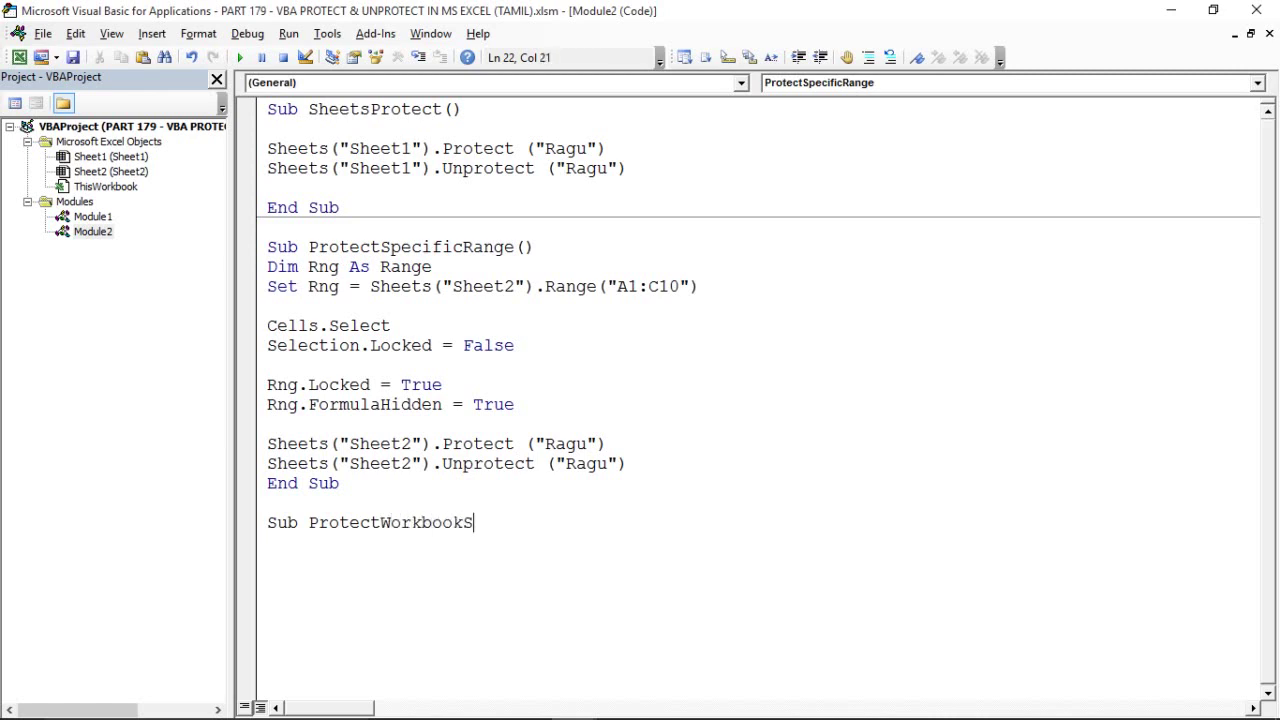
{"action": "type", "text": "truc"}
{"action": "type", "text": "ture"}
{"action": "key", "text": "Return"}
{"action": "key", "text": "Return"}
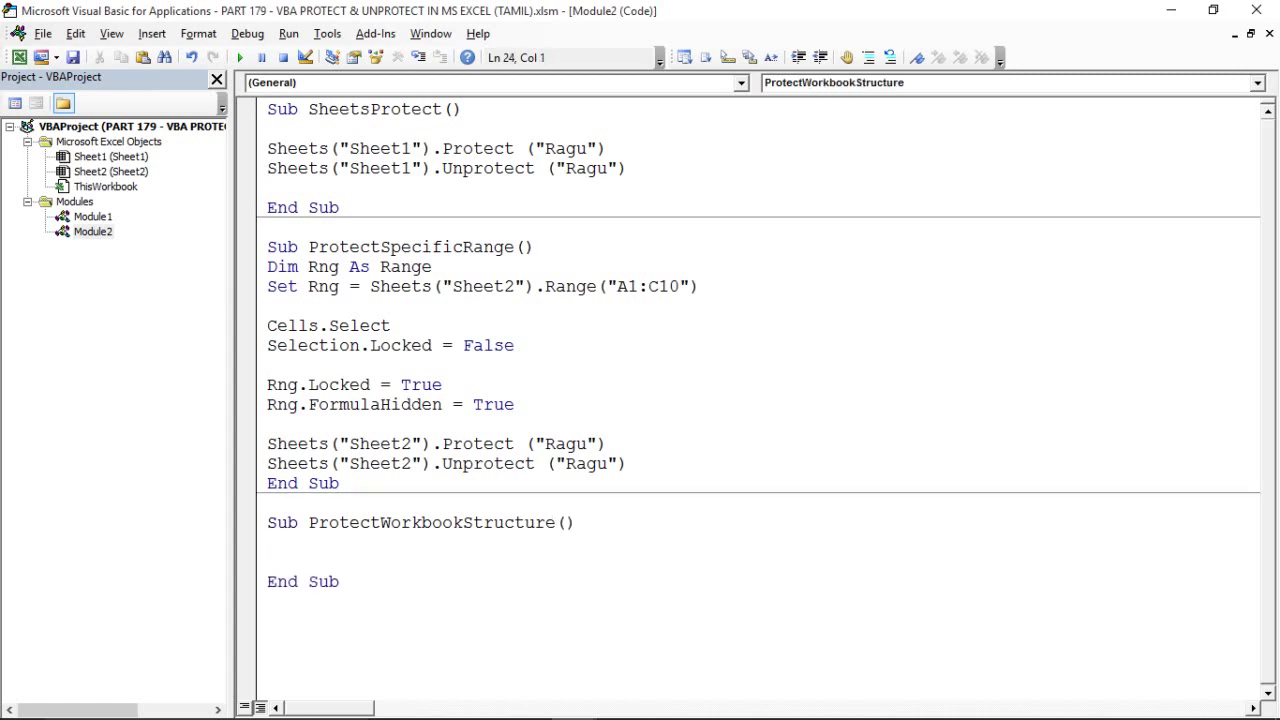
{"action": "key", "text": "Return"}
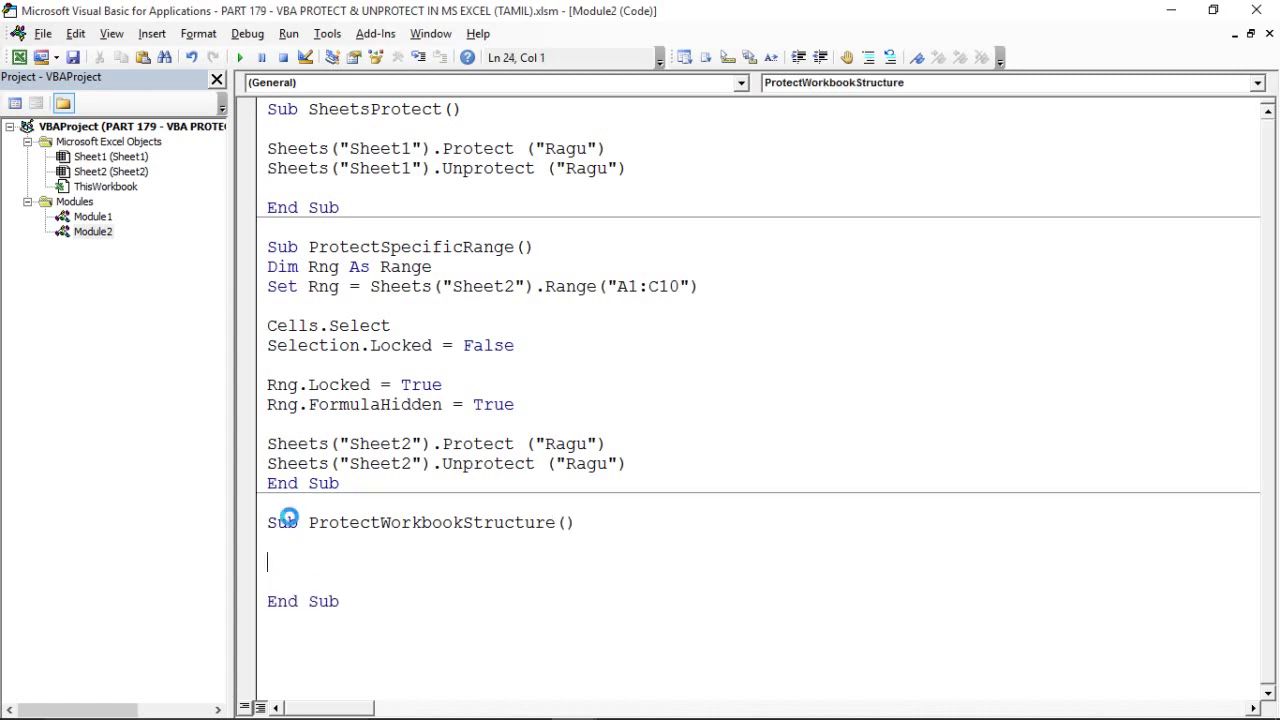
{"action": "type", "text": "T"}
{"action": "type", "text": "hiswok"}
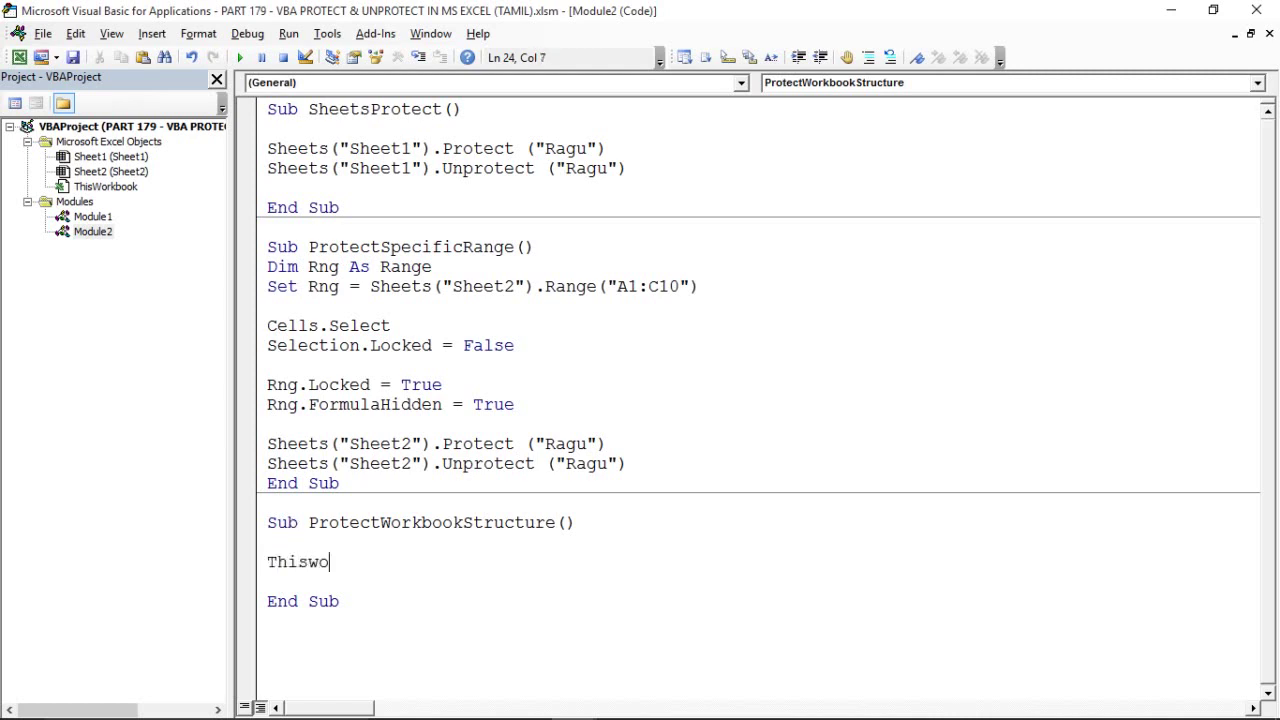
{"action": "type", "text": "rkbook."}
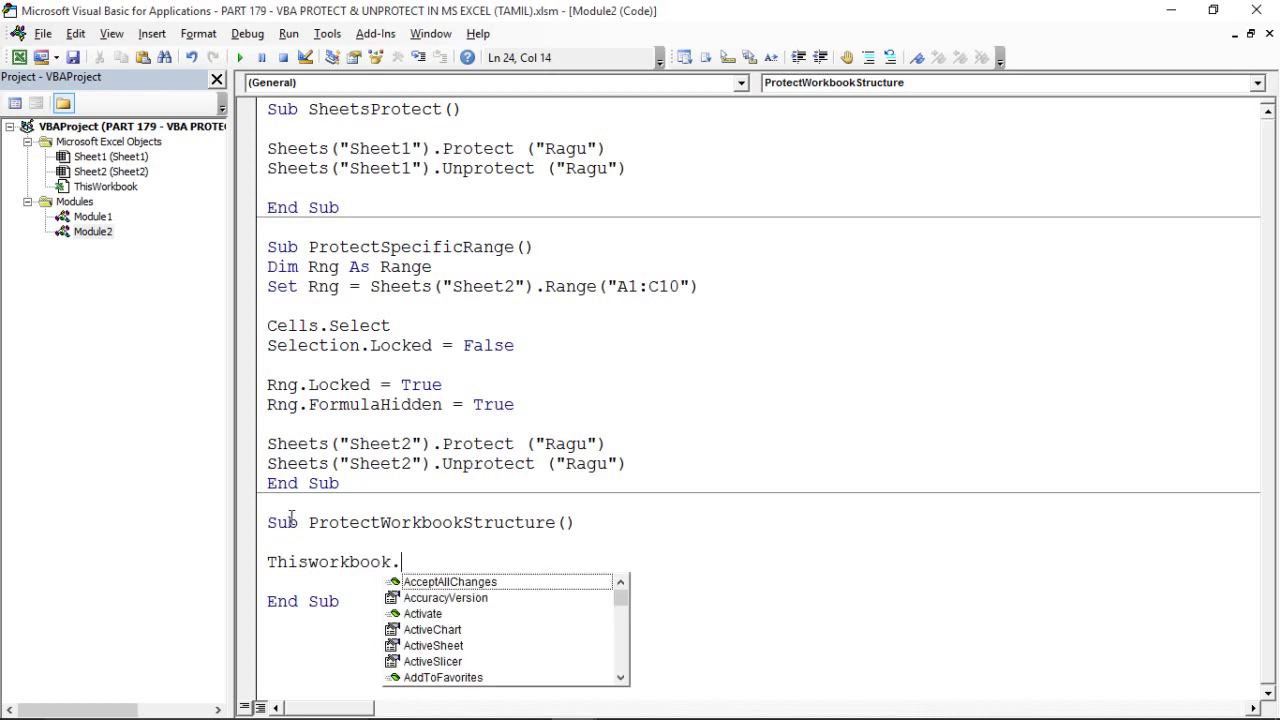
{"action": "type", "text": "pr"}
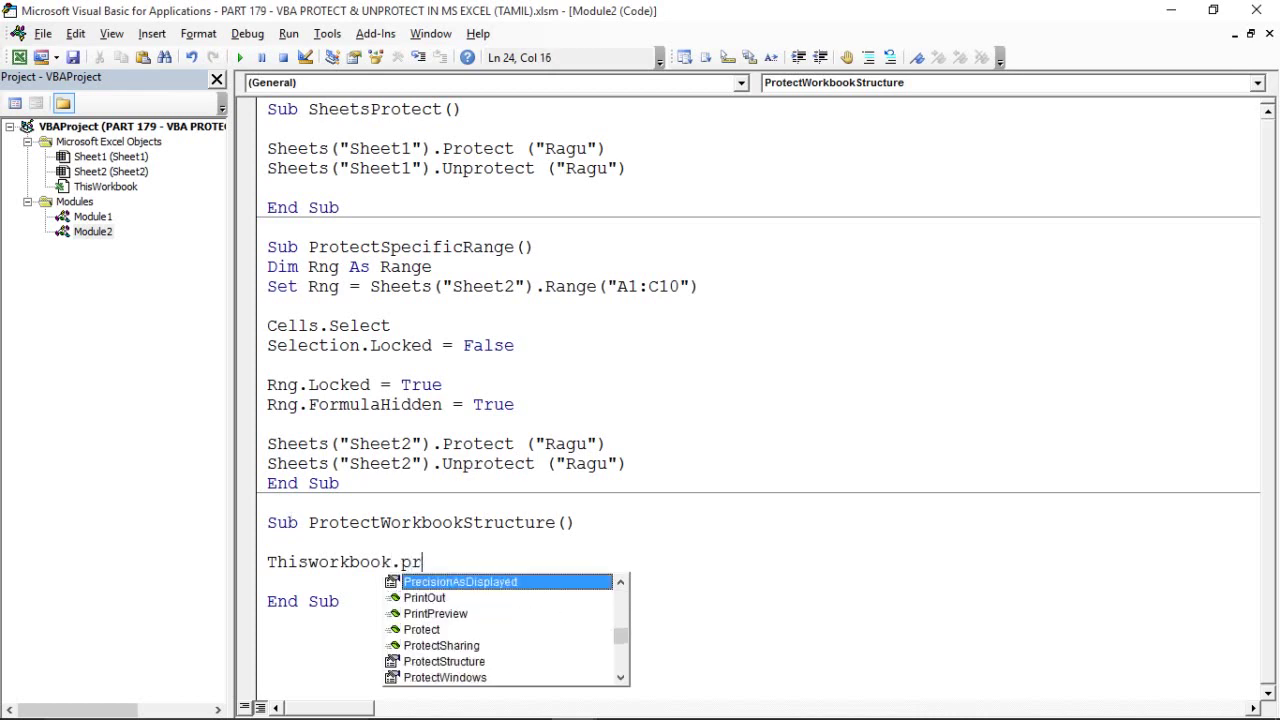
{"action": "key", "text": "Down"}
{"action": "key", "text": "Down"}
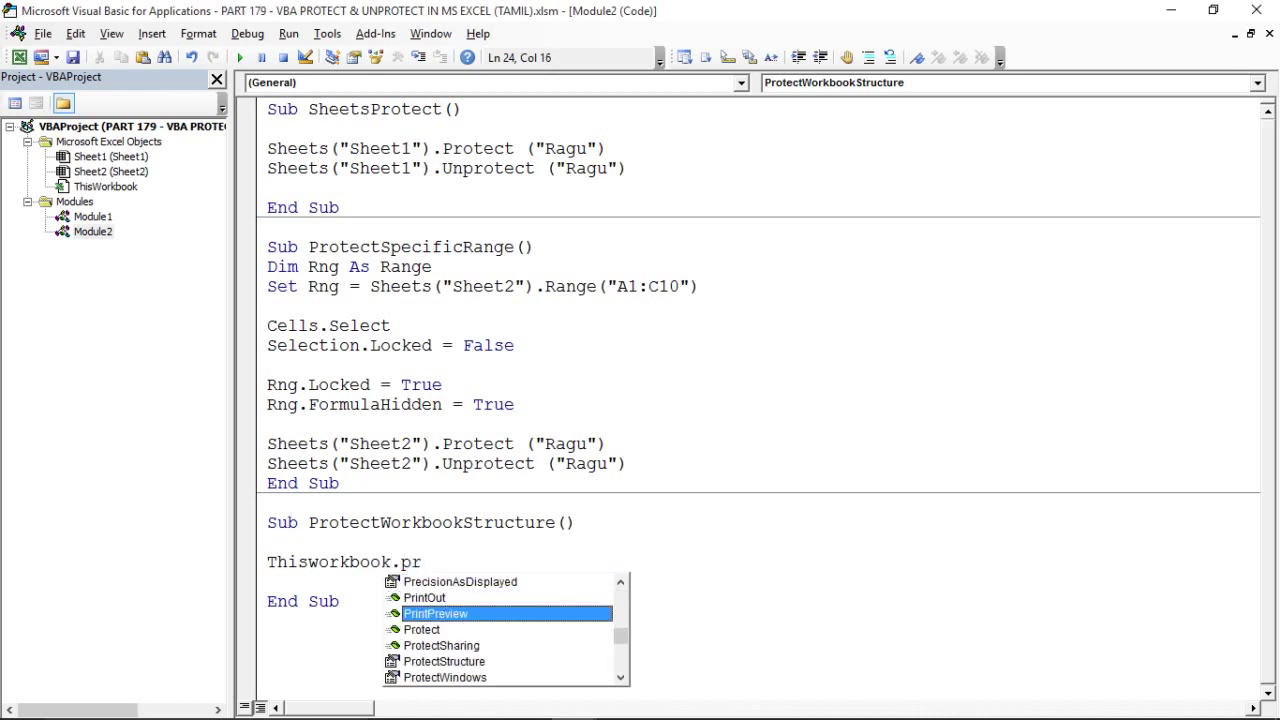
{"action": "key", "text": "Down"}
{"action": "key", "text": "Tab"}
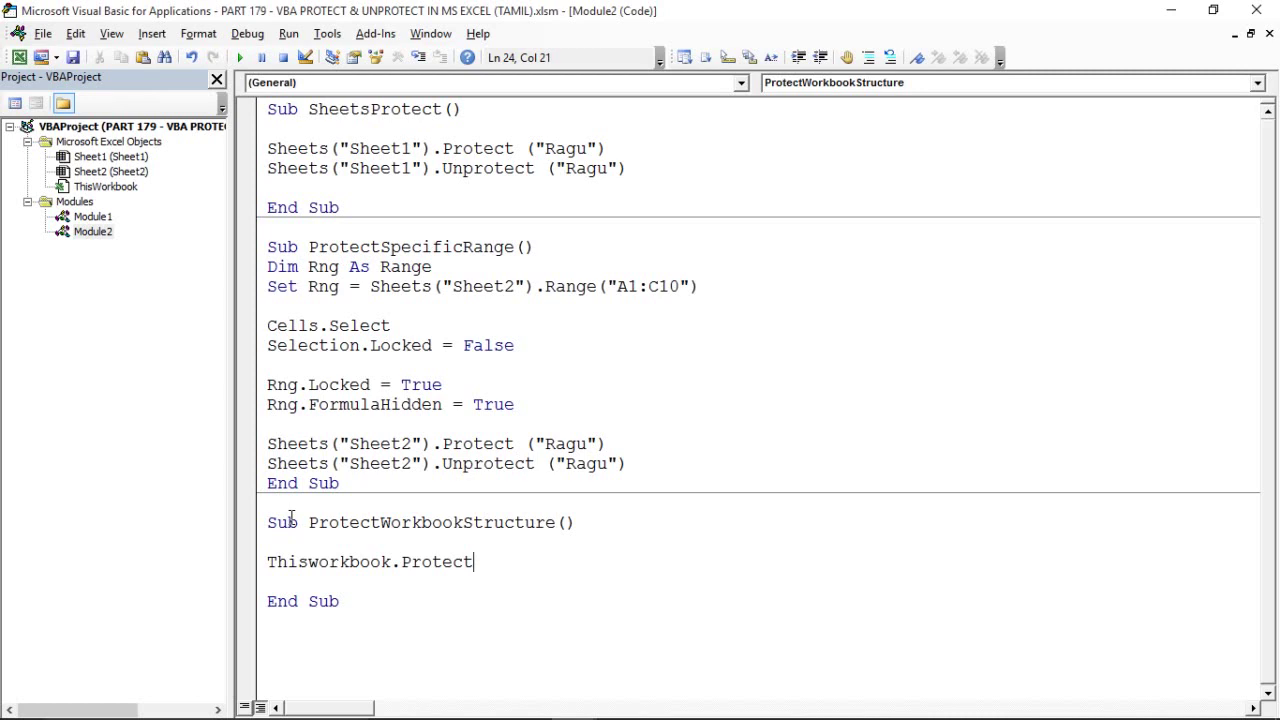
{"action": "type", "text": "passw"}
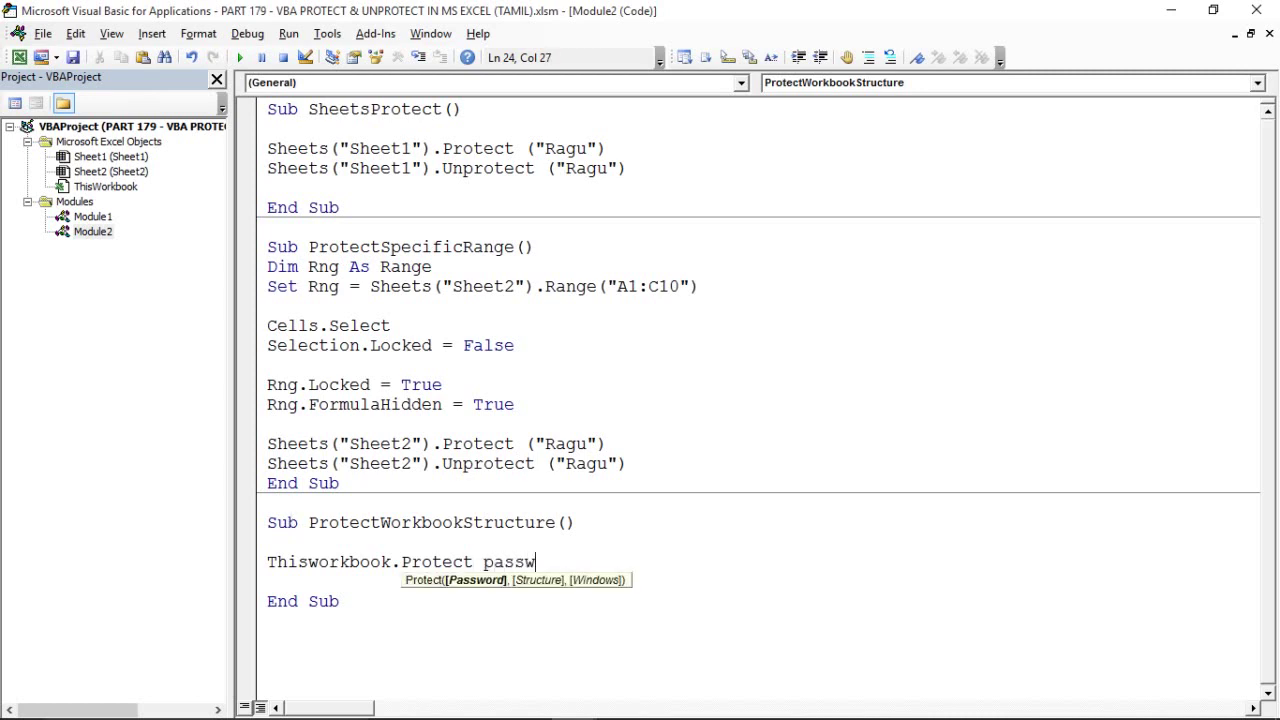
{"action": "type", "text": "ord:=\""}
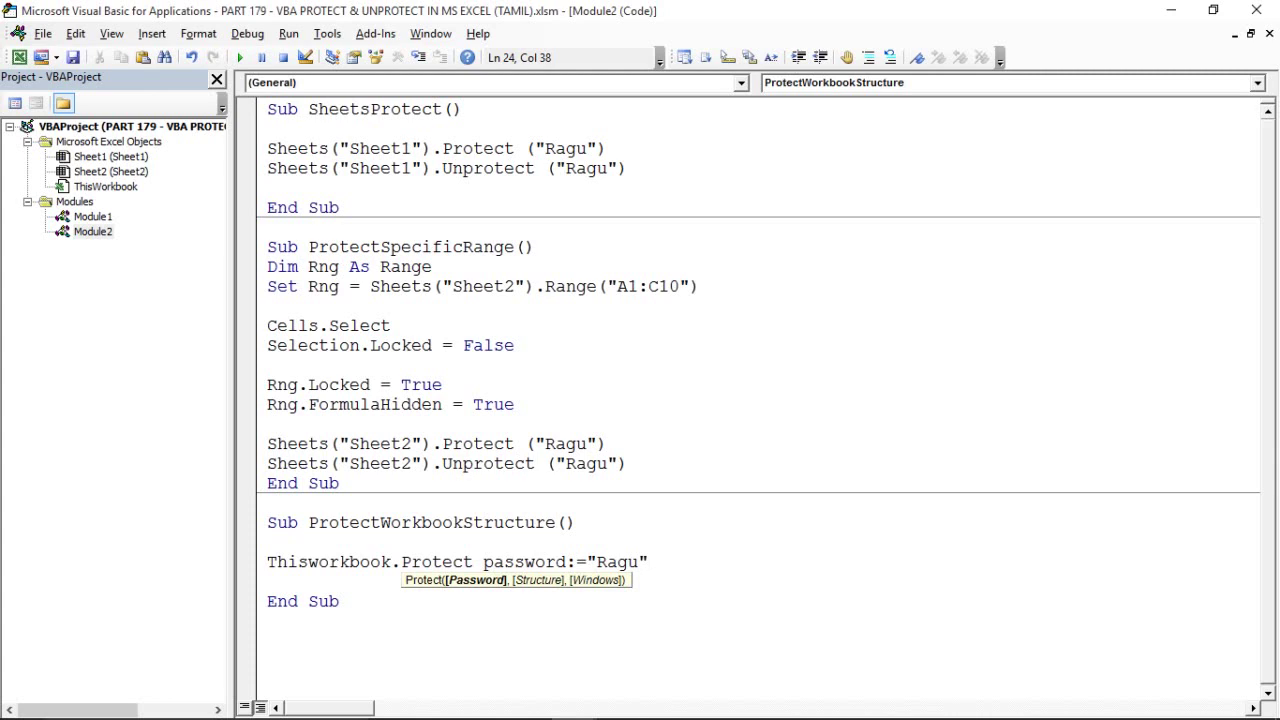
{"action": "key", "text": "Return"}
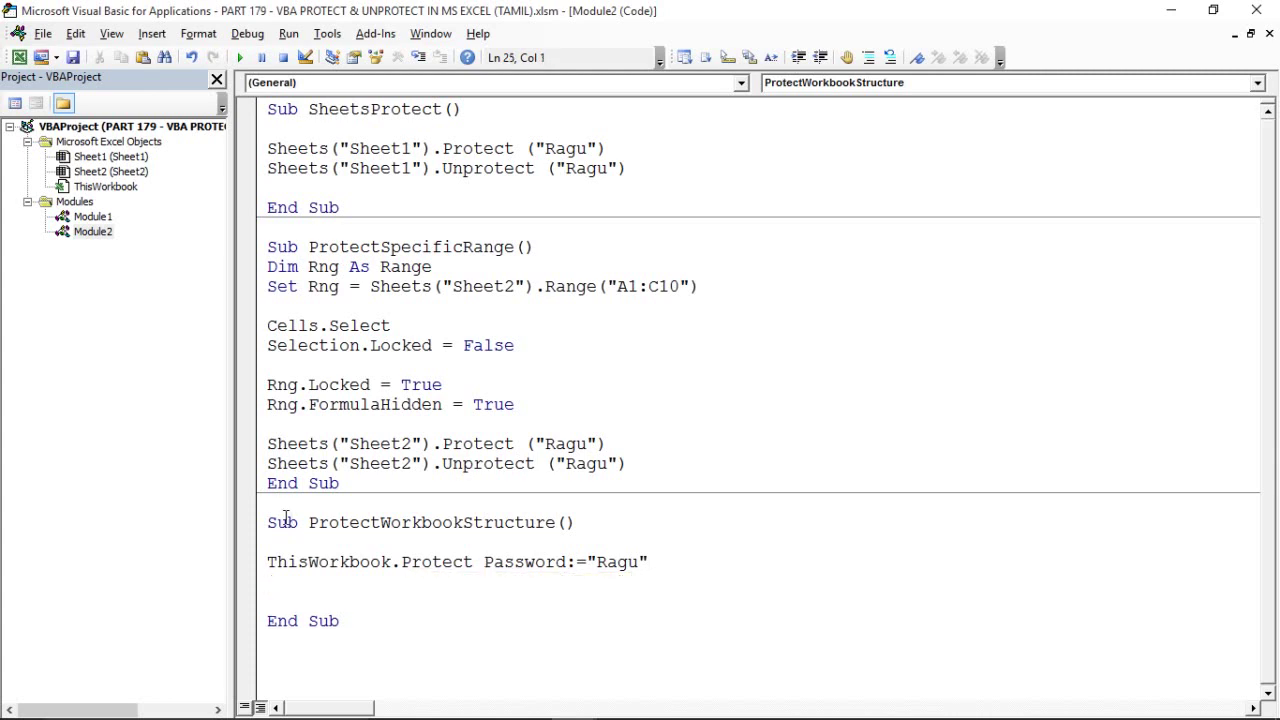
- Duplicate the Protect line and make the copy ThisWorkbook.Unprotect
{"action": "left_click", "coordinate": [258, 566]}
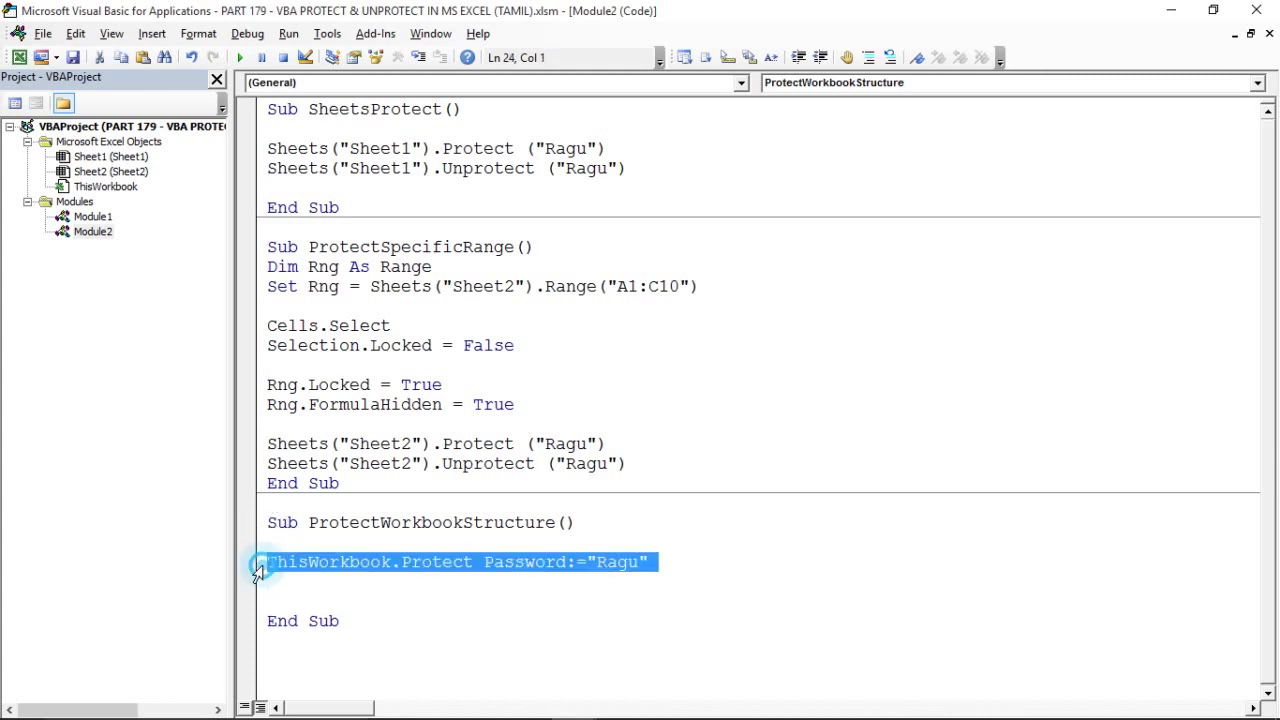
{"action": "key", "text": "ctrl+c"}
{"action": "left_click", "coordinate": [277, 582]}
{"action": "key", "text": "ctrl+v"}
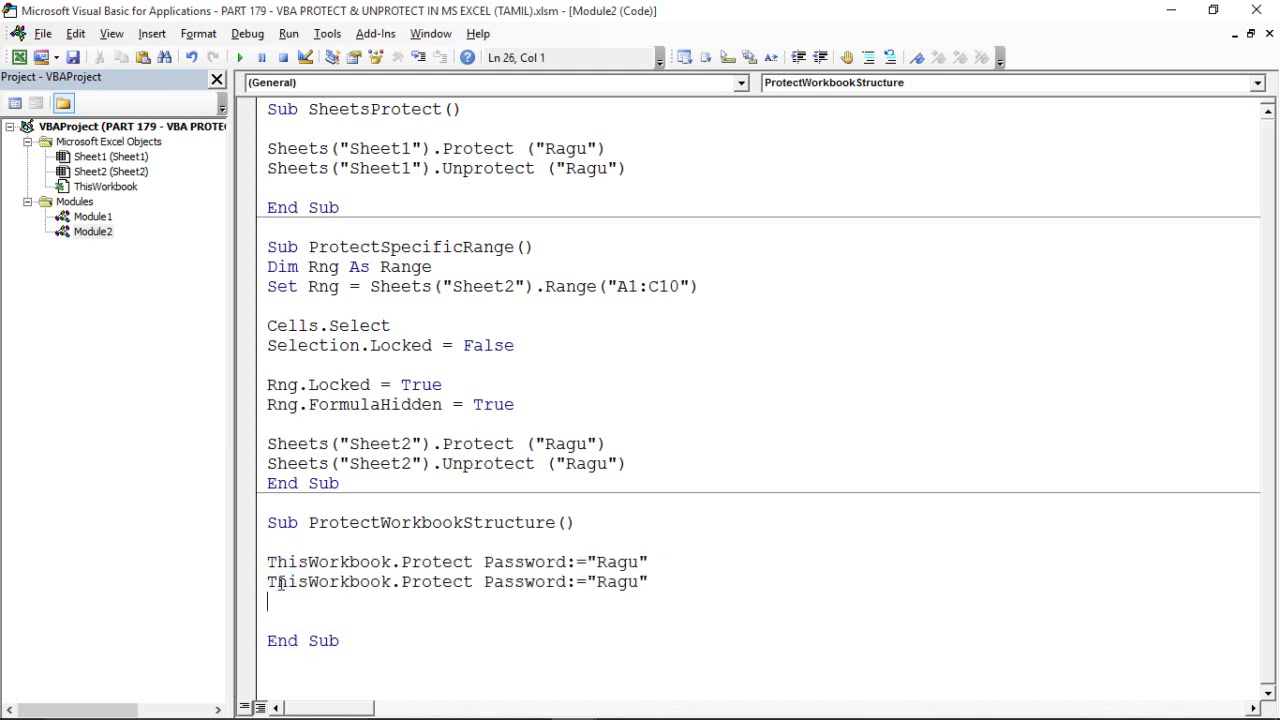
{"action": "left_click", "coordinate": [404, 581]}
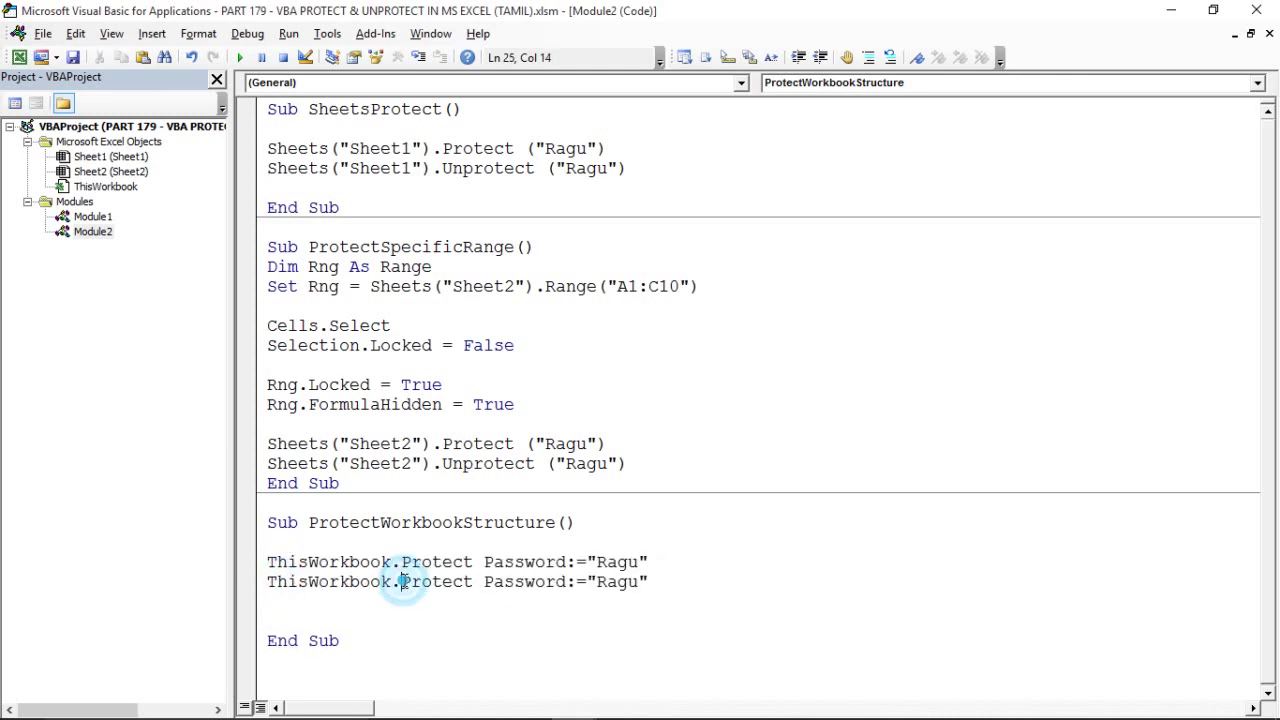
{"action": "type", "text": "Un"}
{"action": "left_click", "coordinate": [422, 598]}
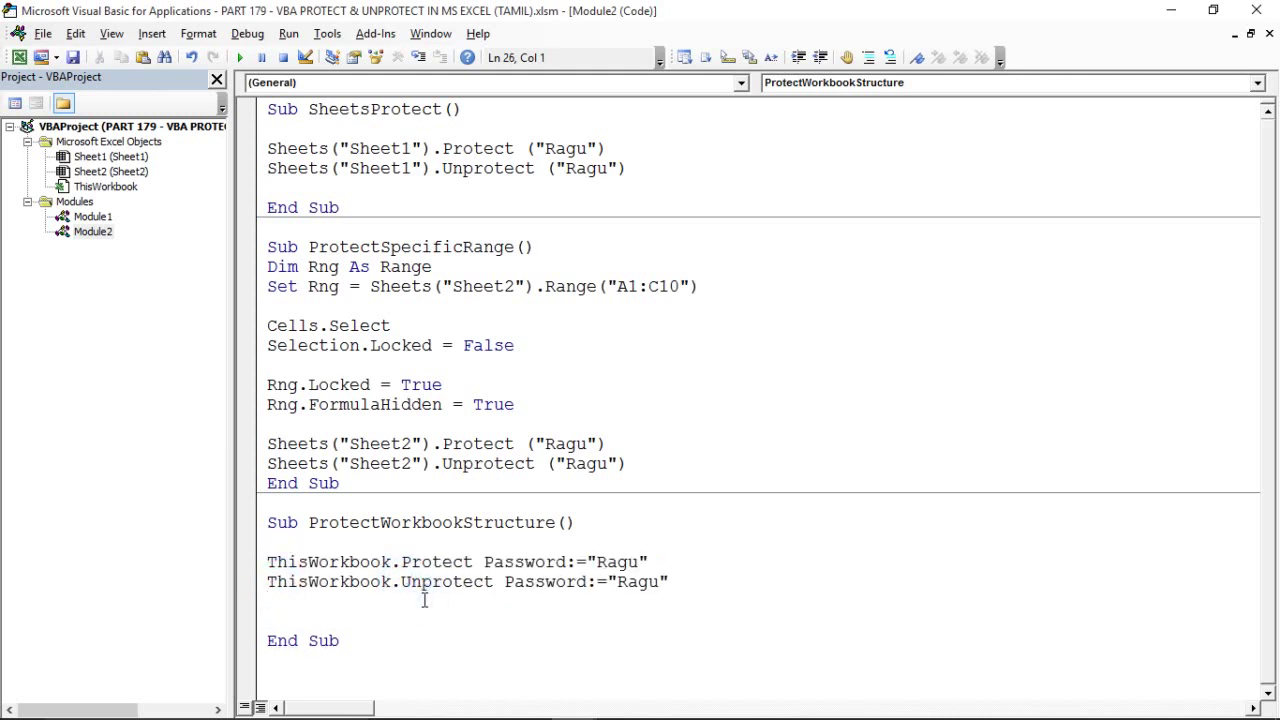
{"action": "left_click", "coordinate": [451, 582]}
{"action": "key", "text": "alt+F11"}
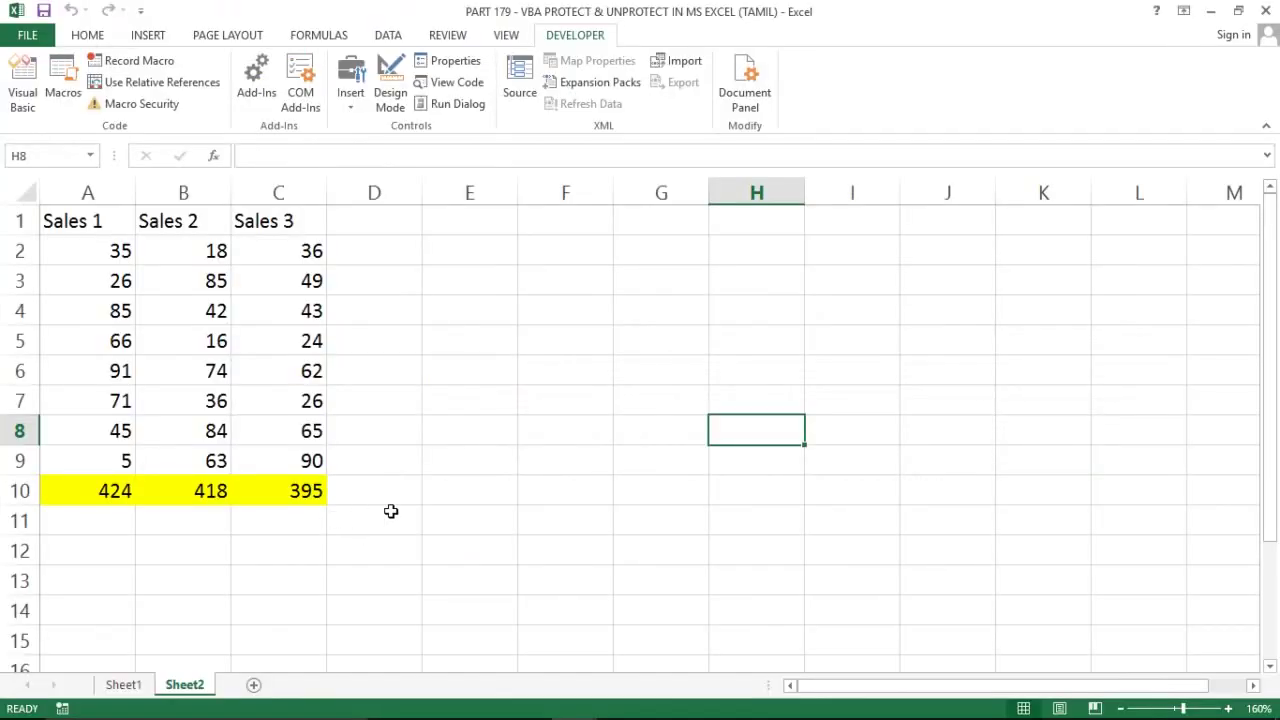
- Step through ProtectWorkbookStructure with F8 past its Protect line
{"action": "left_click", "coordinate": [425, 510]}
{"action": "left_click", "coordinate": [455, 276]}
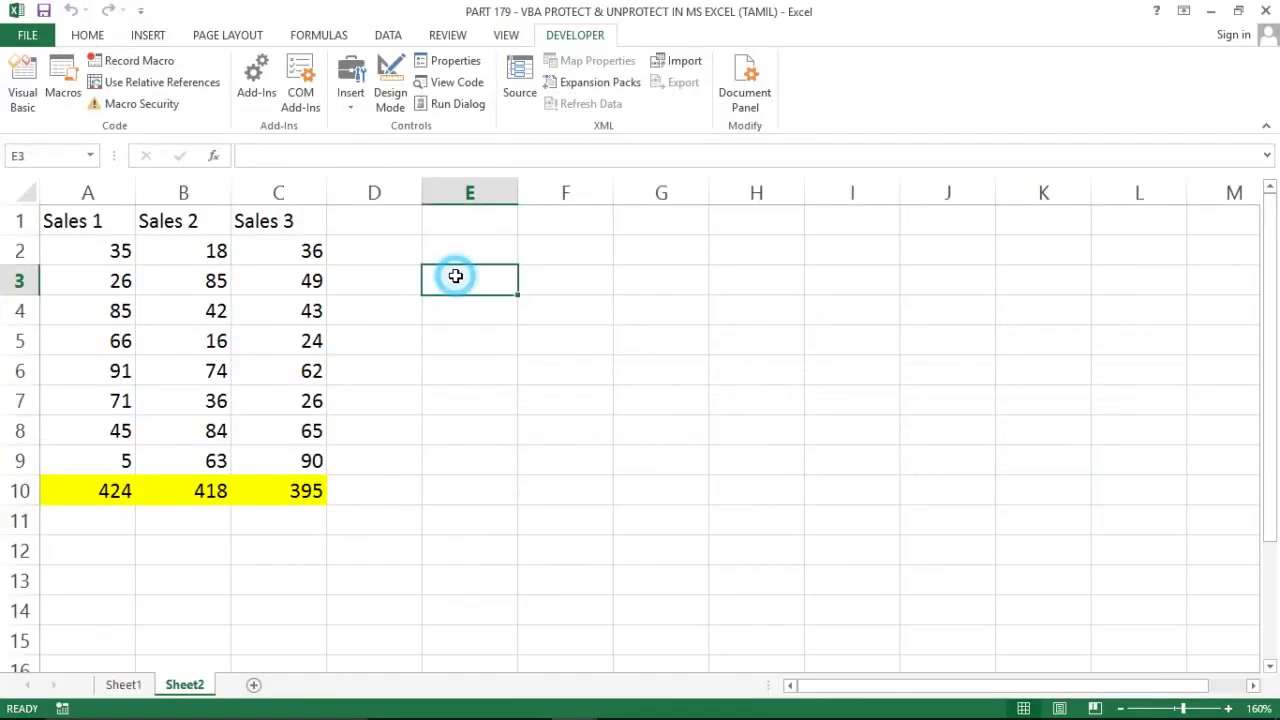
{"action": "left_click", "coordinate": [490, 361]}
{"action": "key", "text": "alt+Tab"}
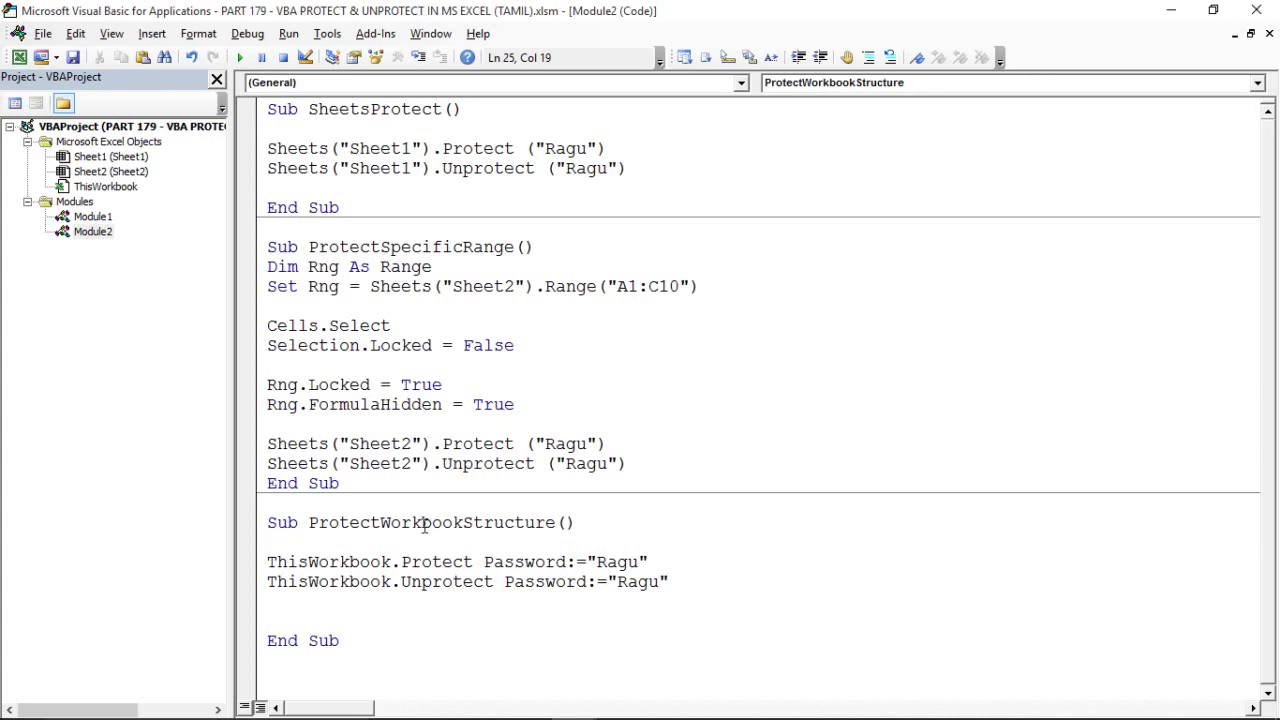
{"action": "left_click", "coordinate": [424, 524]}
{"action": "key", "text": "F8"}
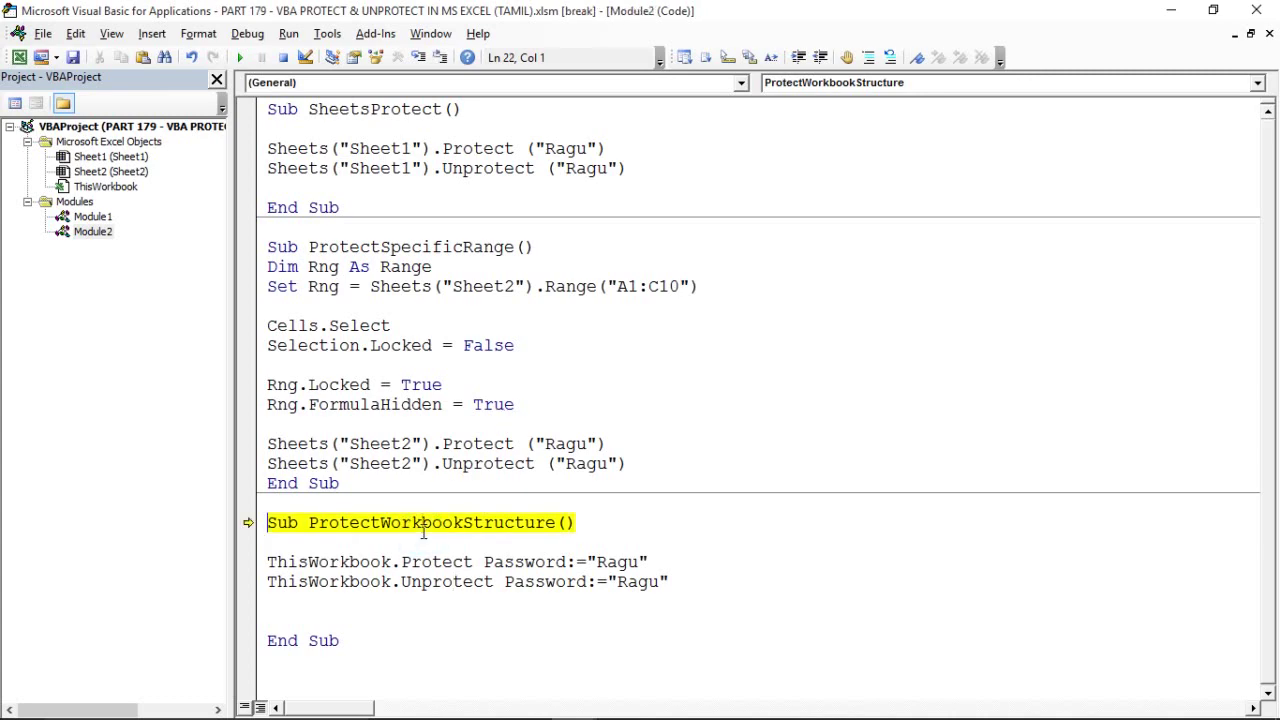
{"action": "key", "text": "F8"}
{"action": "key", "text": "F8"}
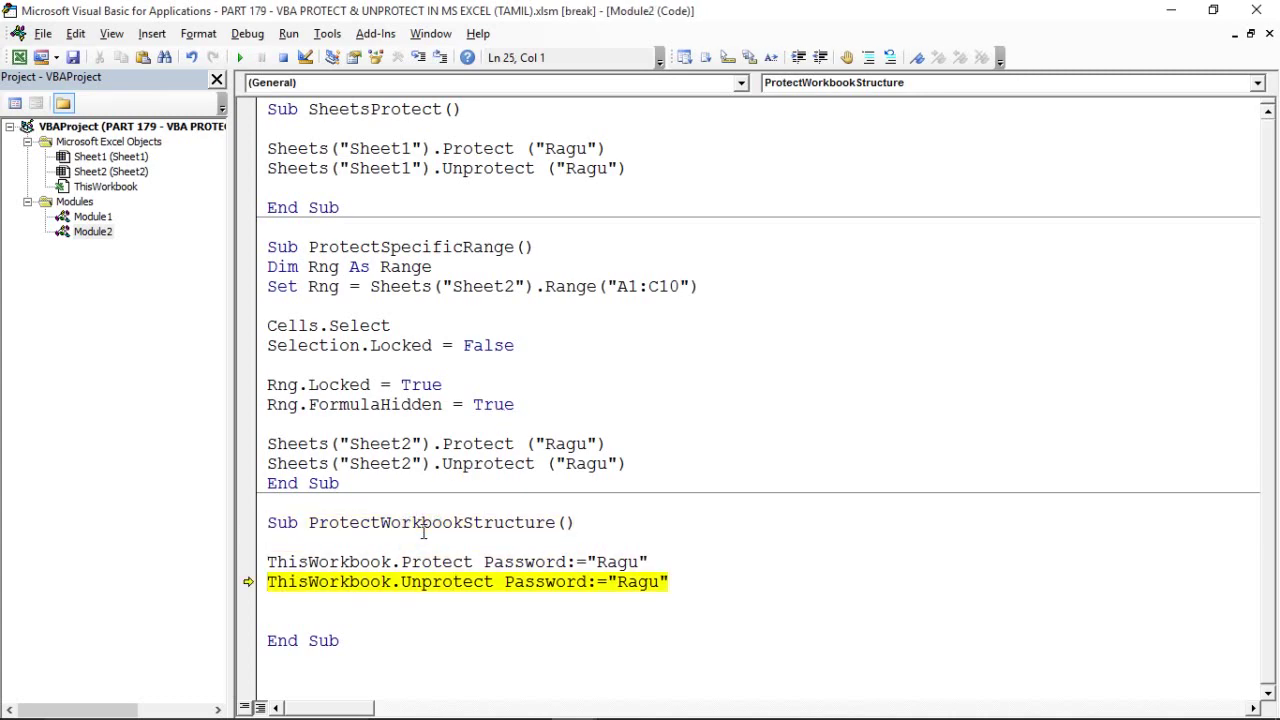
- Verify under Review > Protect Workbook and the sheet-tab menu that sheet insert, delete and rename are disabled
{"action": "key", "text": "alt+Tab"}
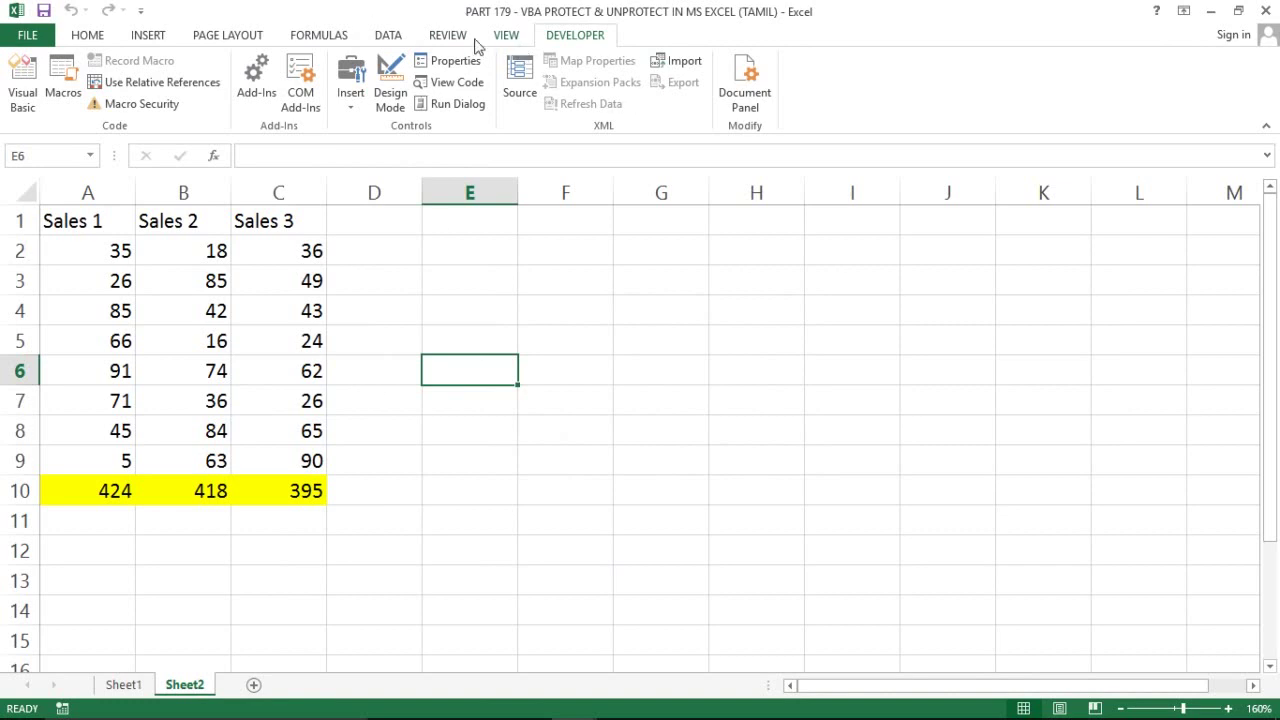
{"action": "left_click", "coordinate": [462, 38]}
{"action": "left_click", "coordinate": [608, 95]}
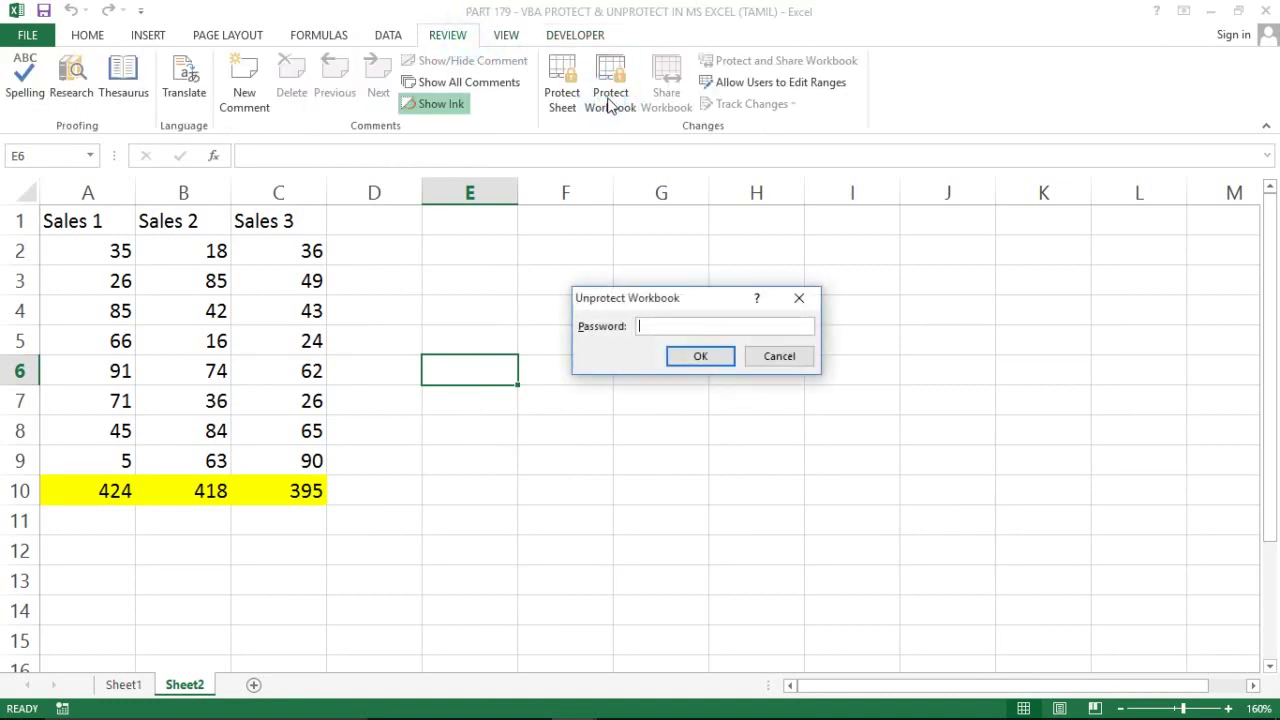
{"action": "left_click", "coordinate": [770, 358]}
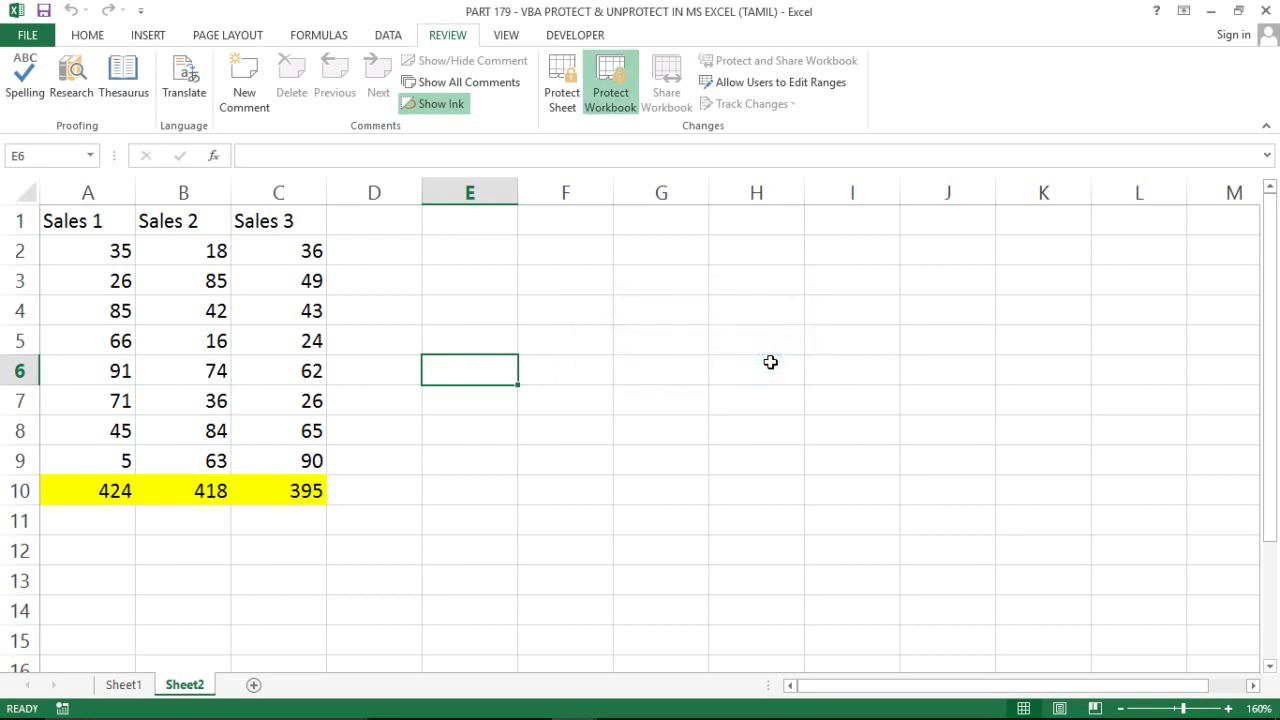
{"action": "right_click", "coordinate": [196, 690]}
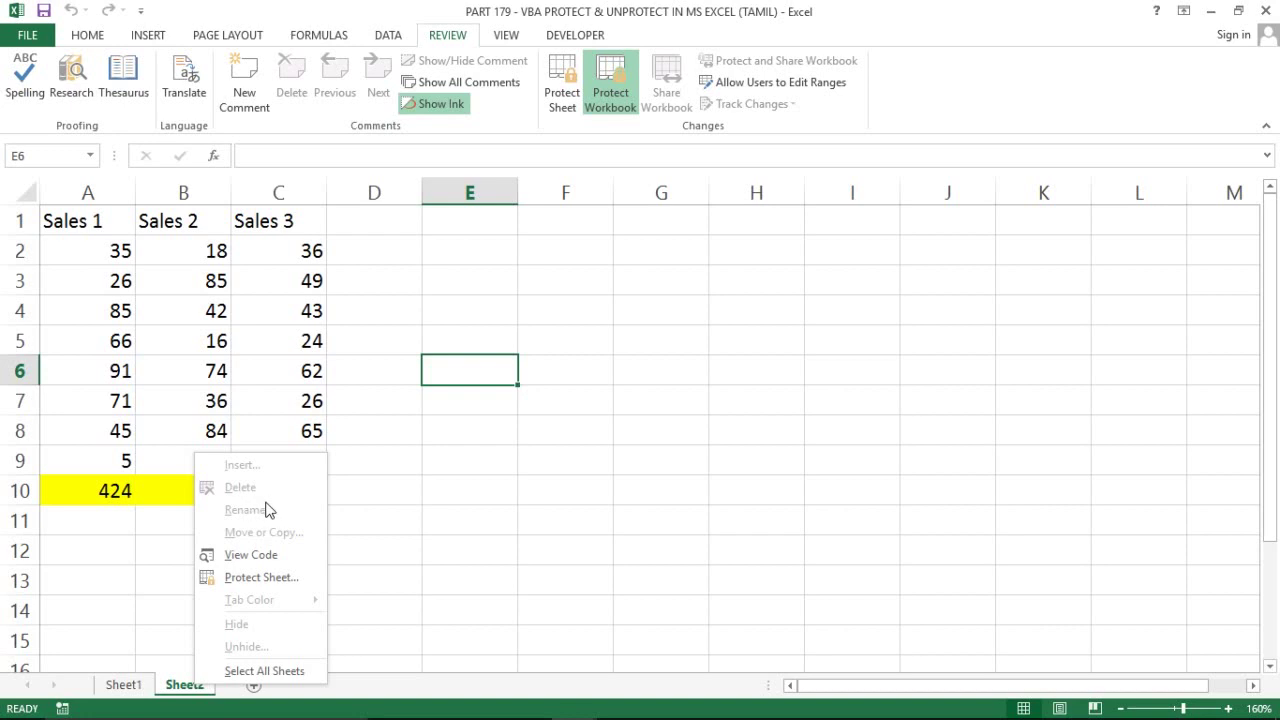
{"action": "left_click", "coordinate": [363, 578]}
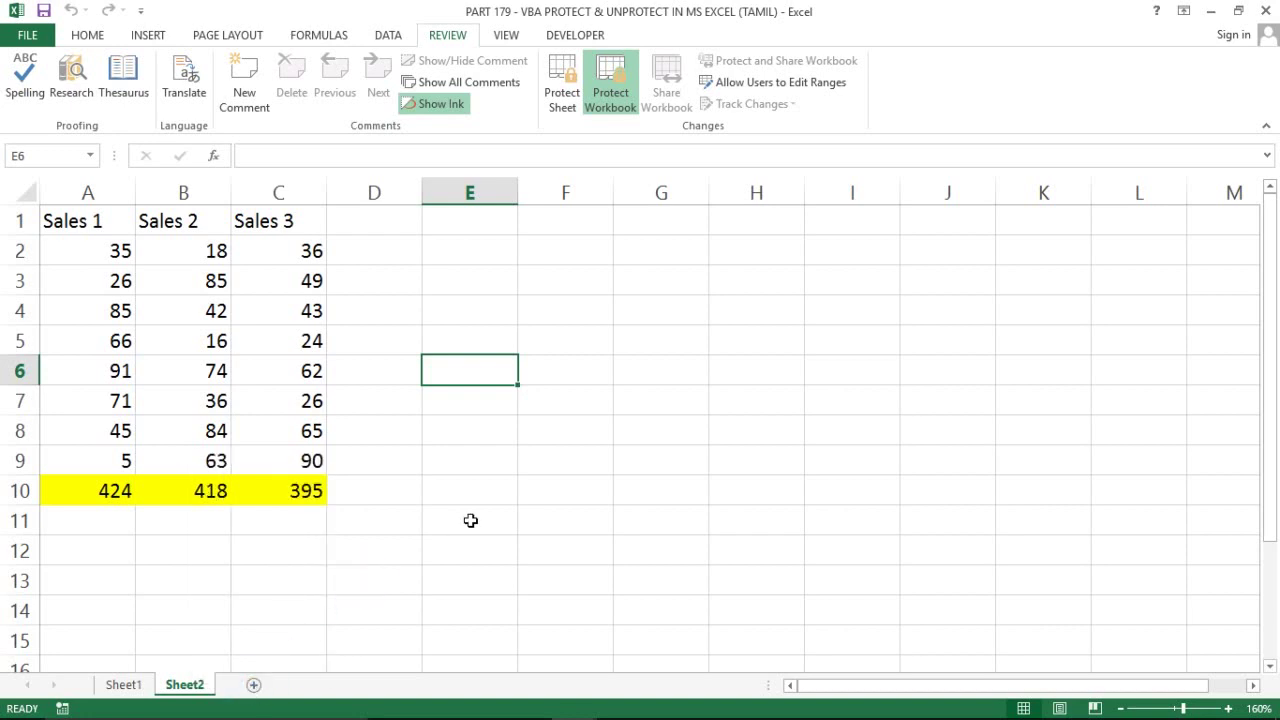
{"action": "key", "text": "alt+F11"}
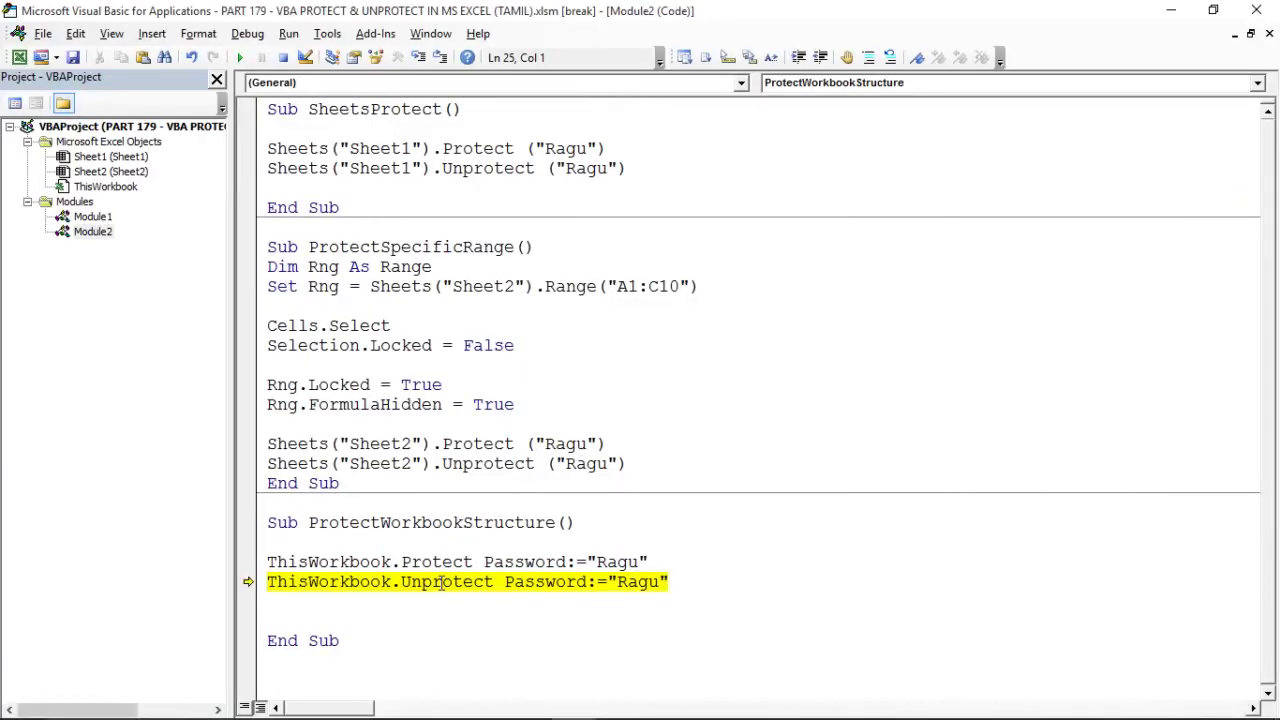
- Run the workbook Unprotect line and check sheet operations are available again
{"action": "left_click", "coordinate": [441, 583]}
{"action": "key", "text": "F8"}
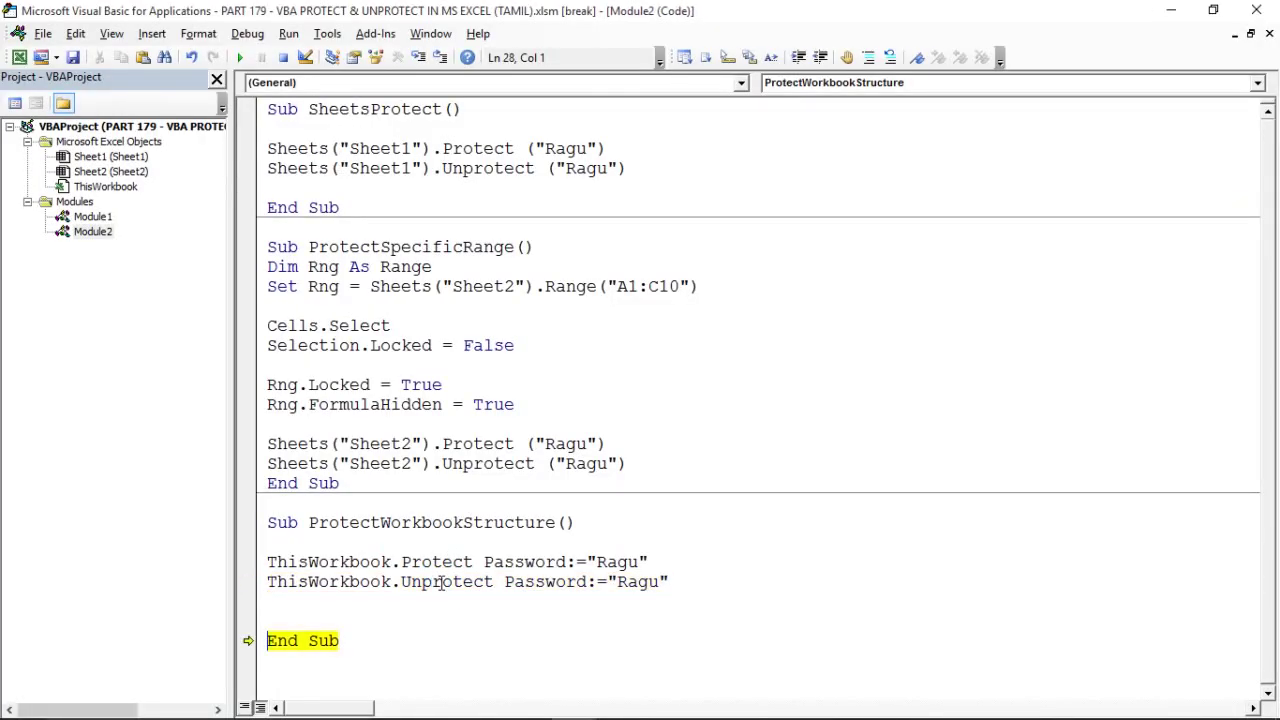
{"action": "key", "text": "alt+F11"}
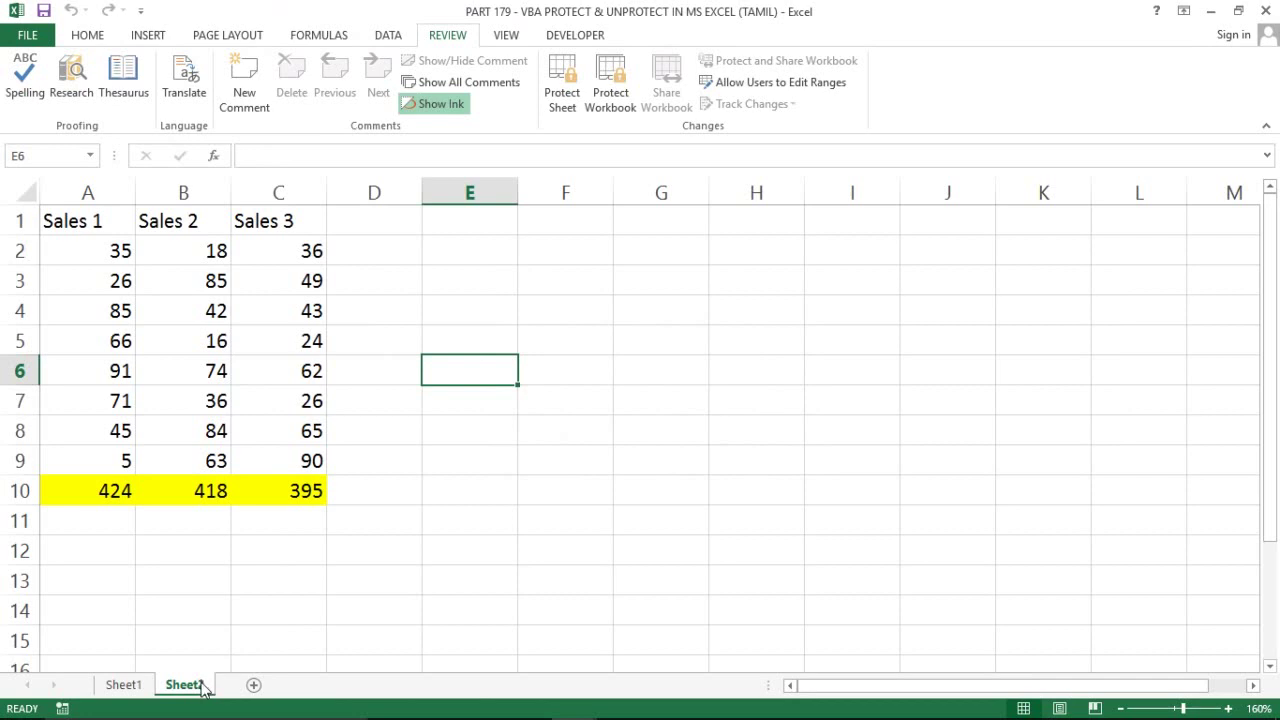
{"action": "right_click", "coordinate": [200, 684]}
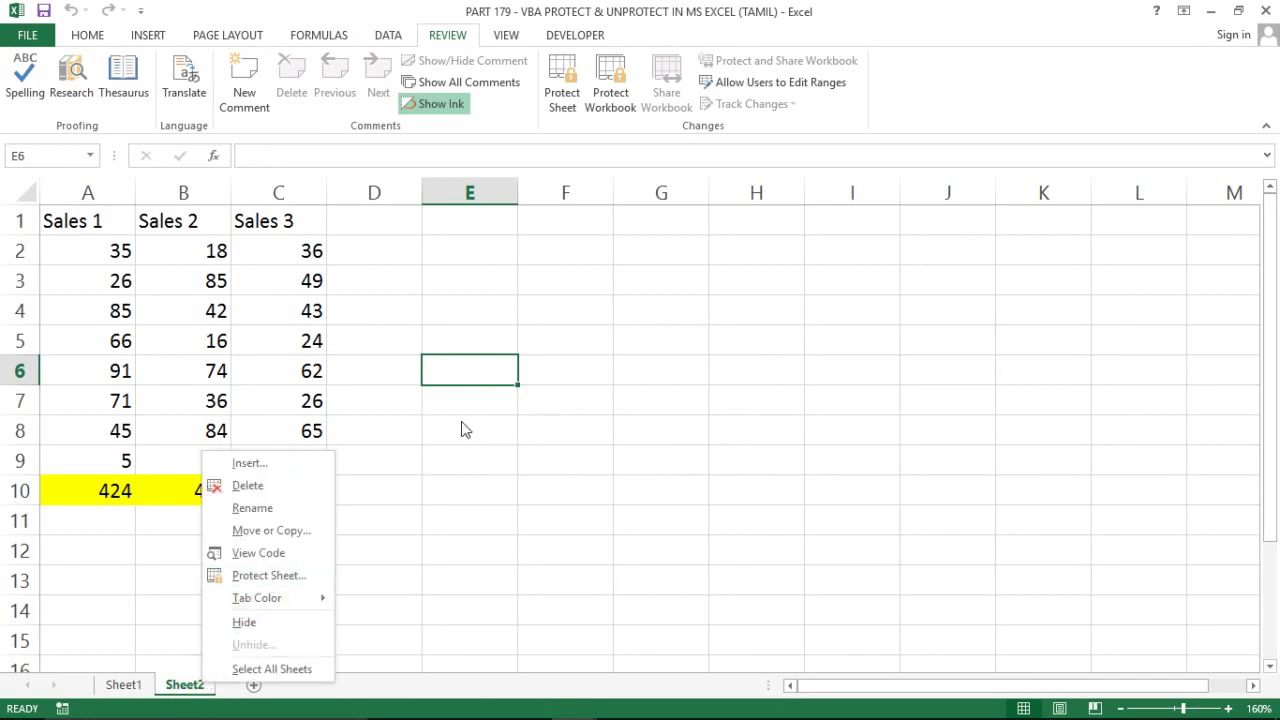
- Cancel the Protect Structure and Windows dialog and return to the VBA editor
{"action": "left_click", "coordinate": [622, 113]}
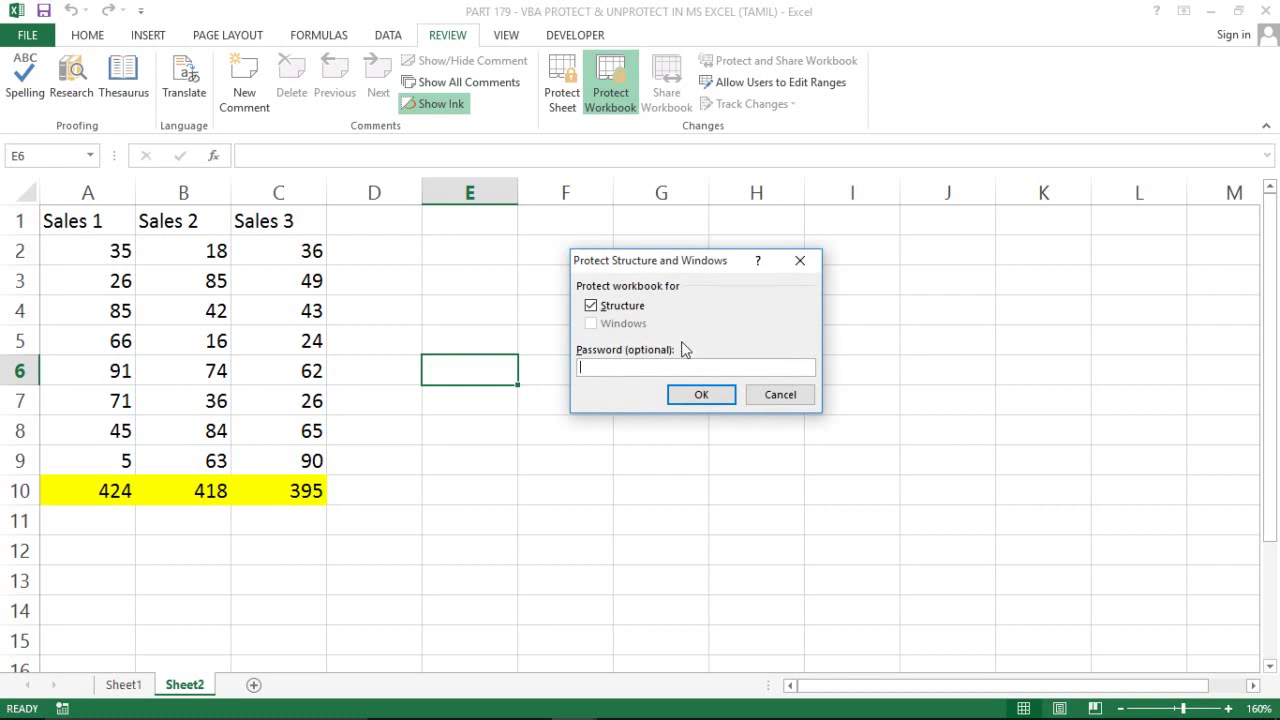
{"action": "left_click", "coordinate": [777, 394]}
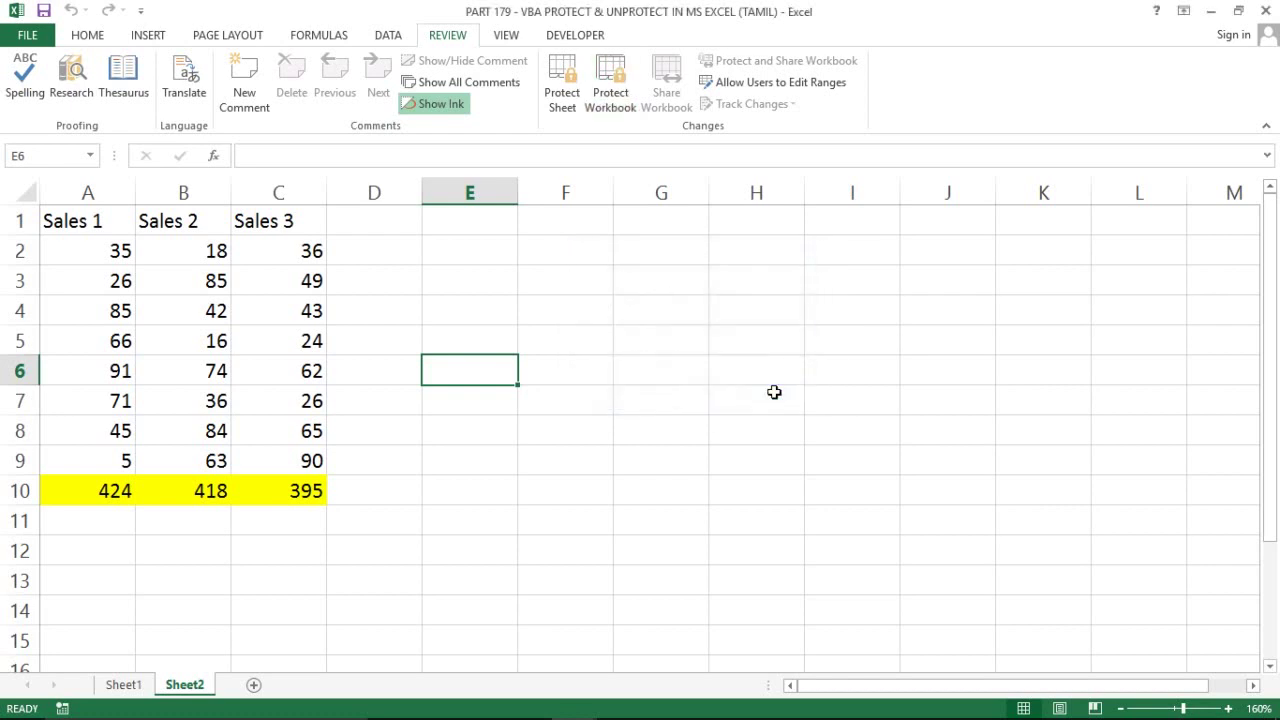
{"action": "key", "text": "alt+Tab"}
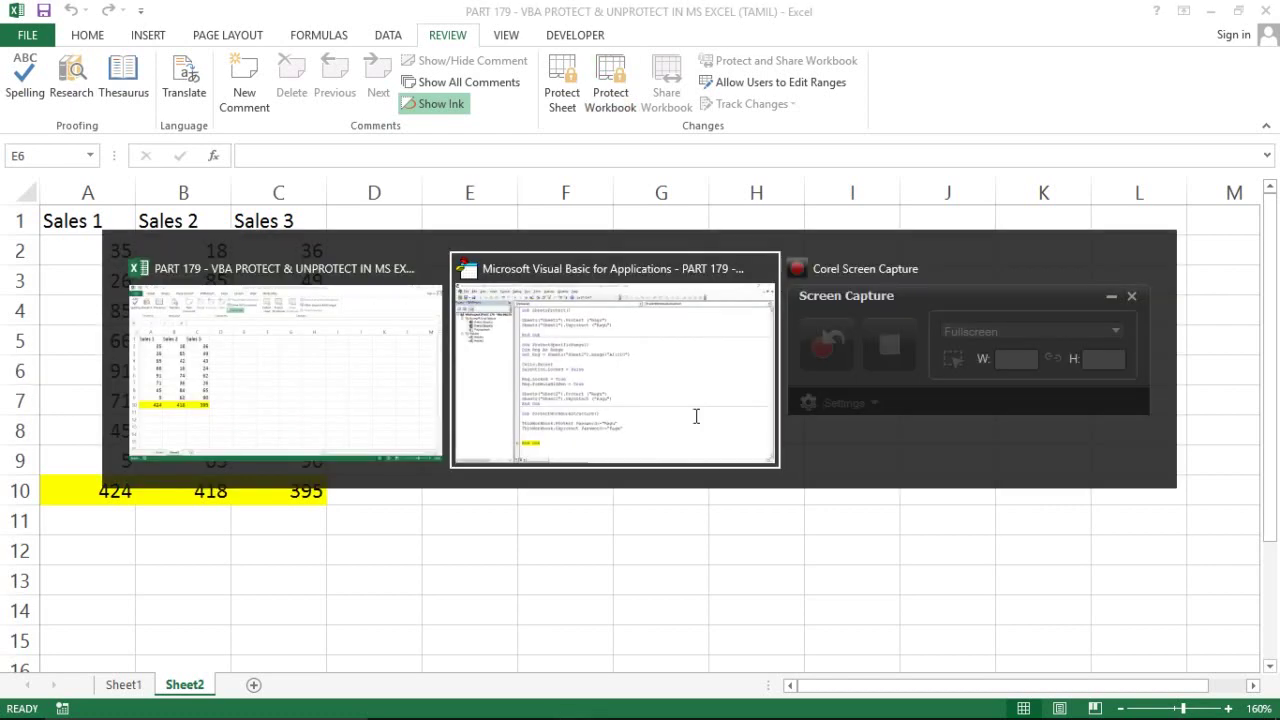
{"action": "left_click", "coordinate": [498, 621]}
- Finish the run, delete the empty line above End Sub, and add blank lines after it
{"action": "key", "text": "F8"}
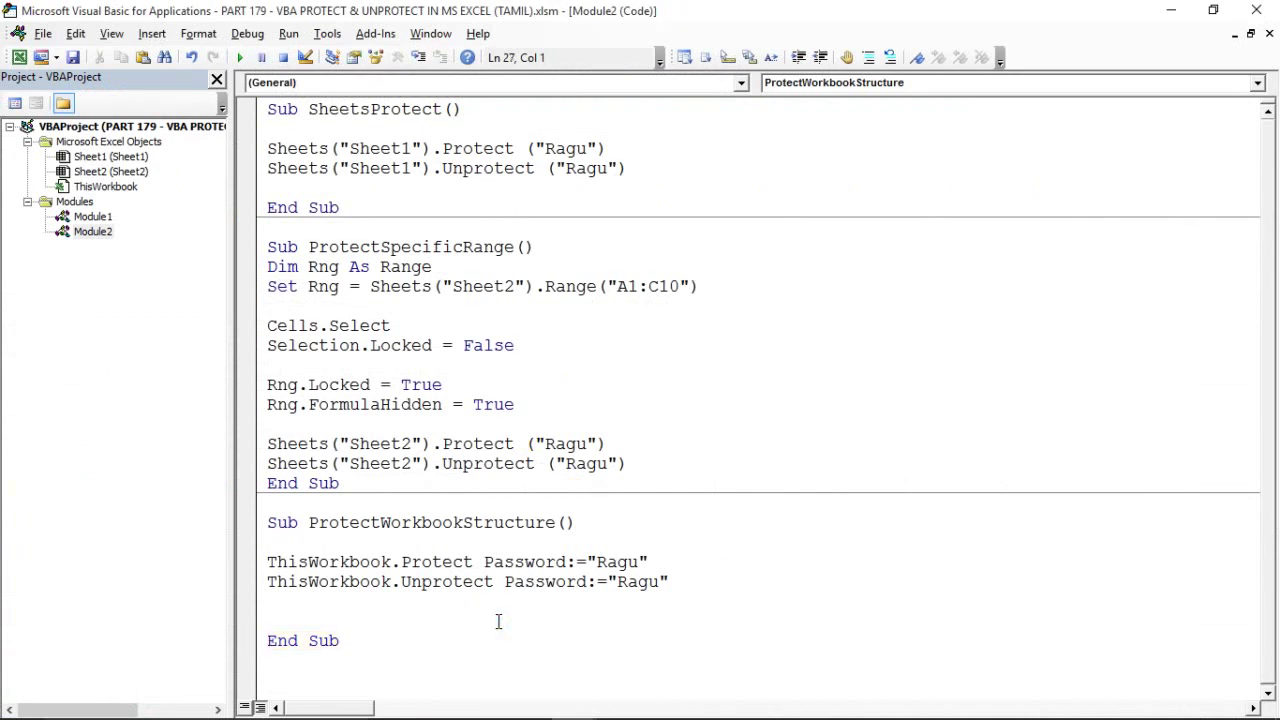
{"action": "key", "text": "BackSpace"}
{"action": "left_click_drag", "start_coordinate": [340, 634], "coordinate": [383, 625]}
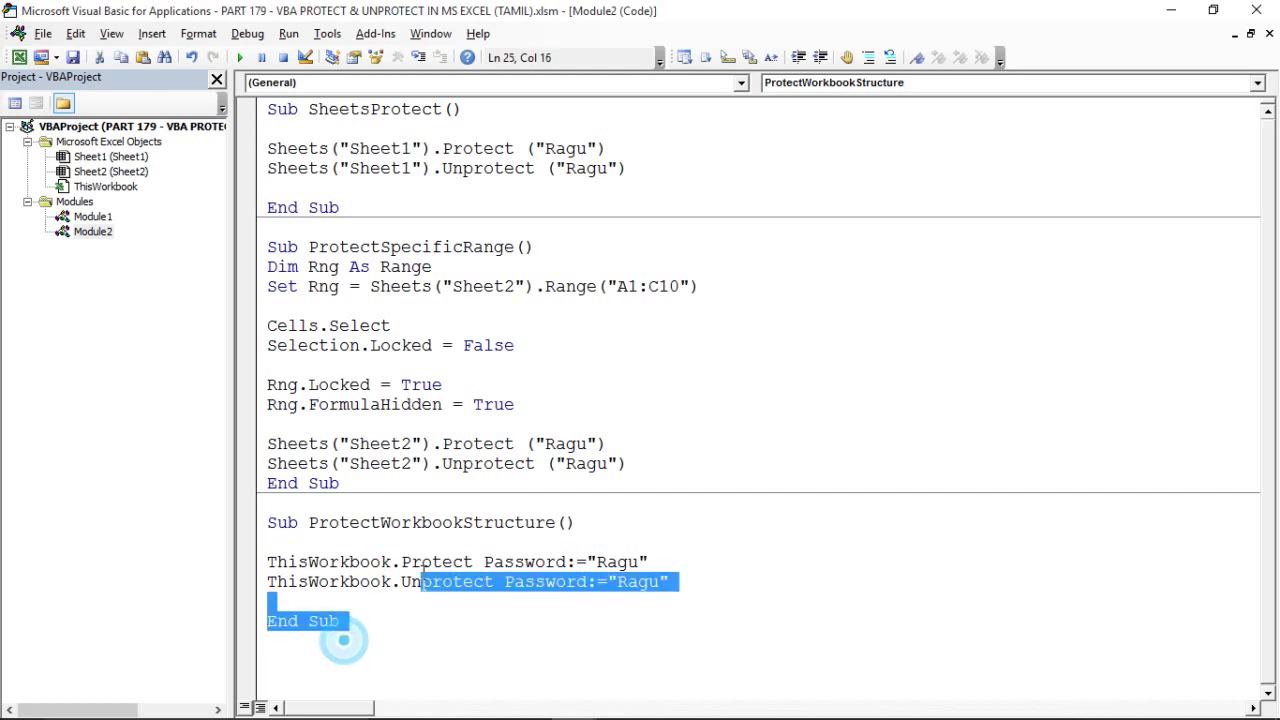
{"action": "left_click", "coordinate": [383, 625]}
{"action": "key", "text": "Return"}
{"action": "key", "text": "Return"}
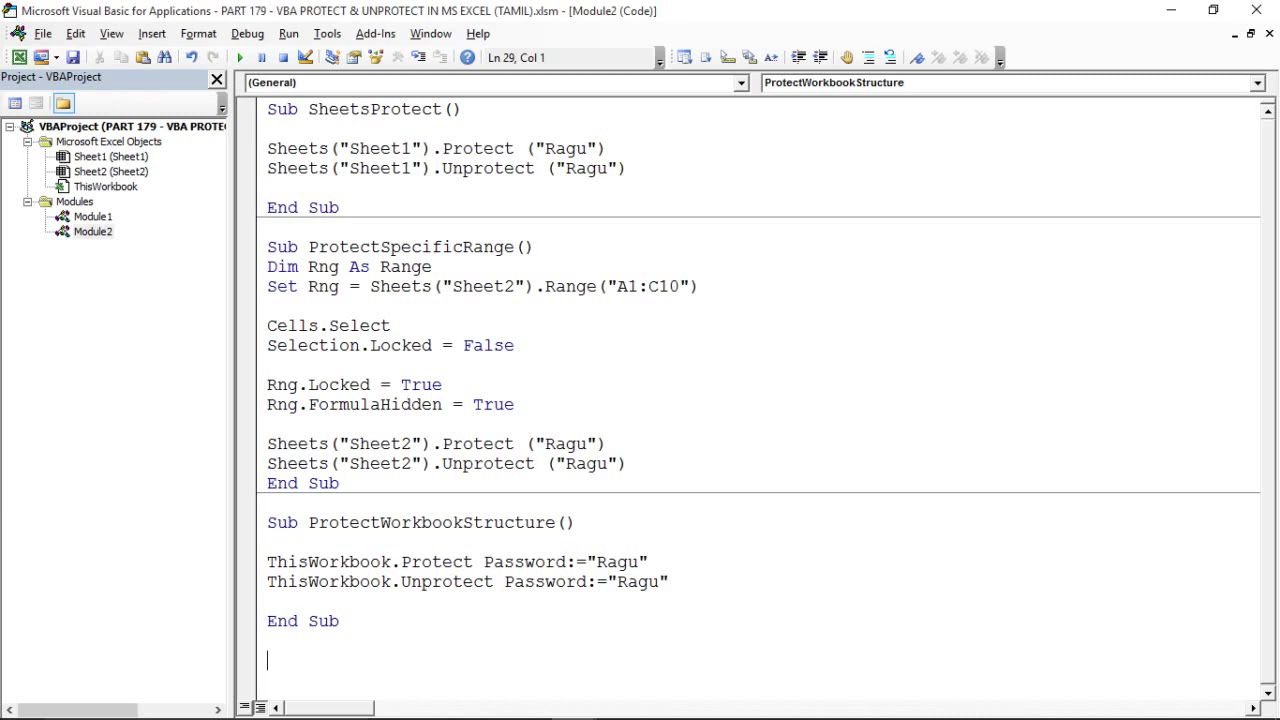
{"action": "scroll", "coordinate": [767, 369], "scroll_direction": "down", "scroll_amount": 4}
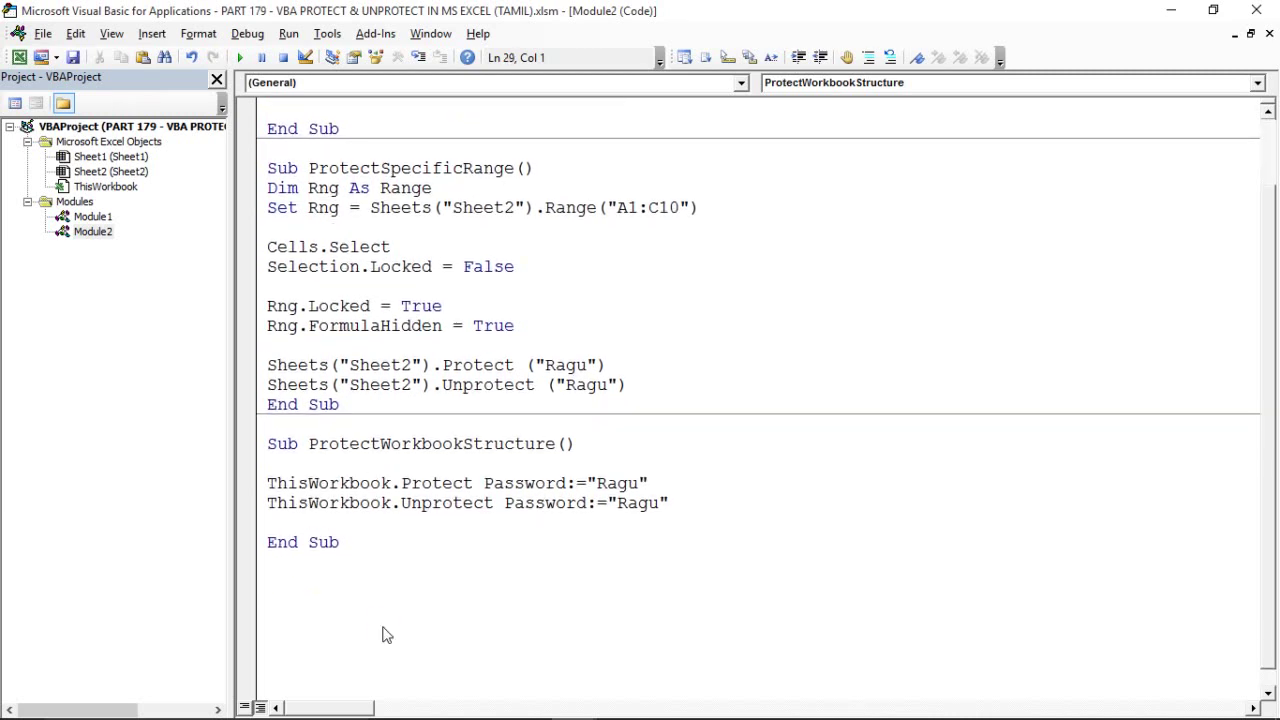
- Declare a new Sub ProtectThisworkbook, leaving a blank line above End Sub
{"action": "type", "text": "Sub"}
{"action": "type", "text": " Prot"}
{"action": "type", "text": "ectTh"}
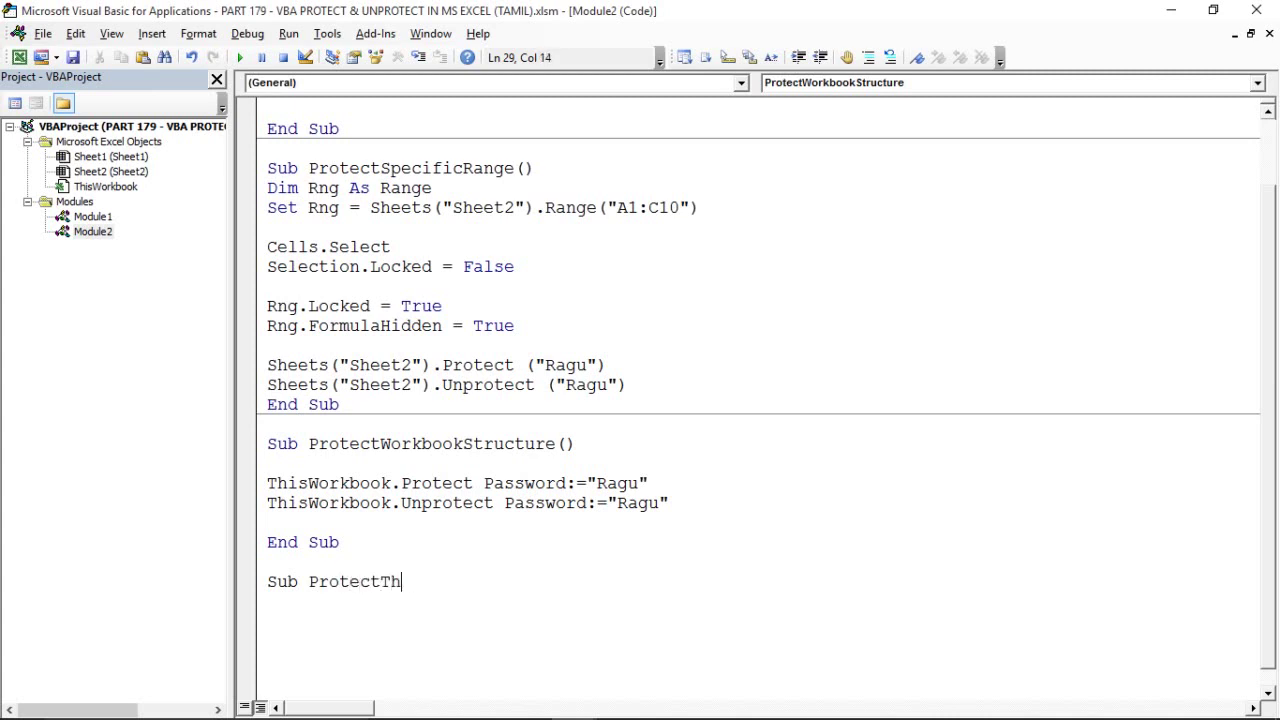
{"action": "type", "text": "isworkboo"}
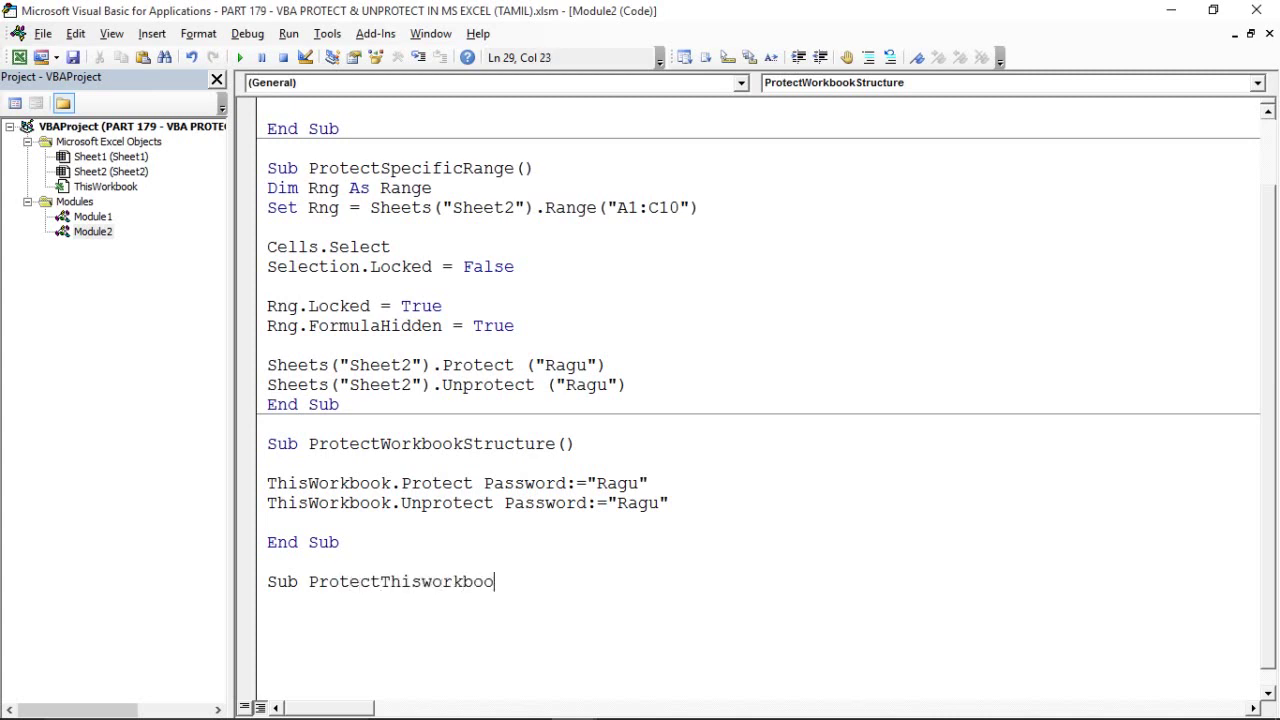
{"action": "type", "text": "k"}
{"action": "key", "text": "Return"}
{"action": "key", "text": "Return"}
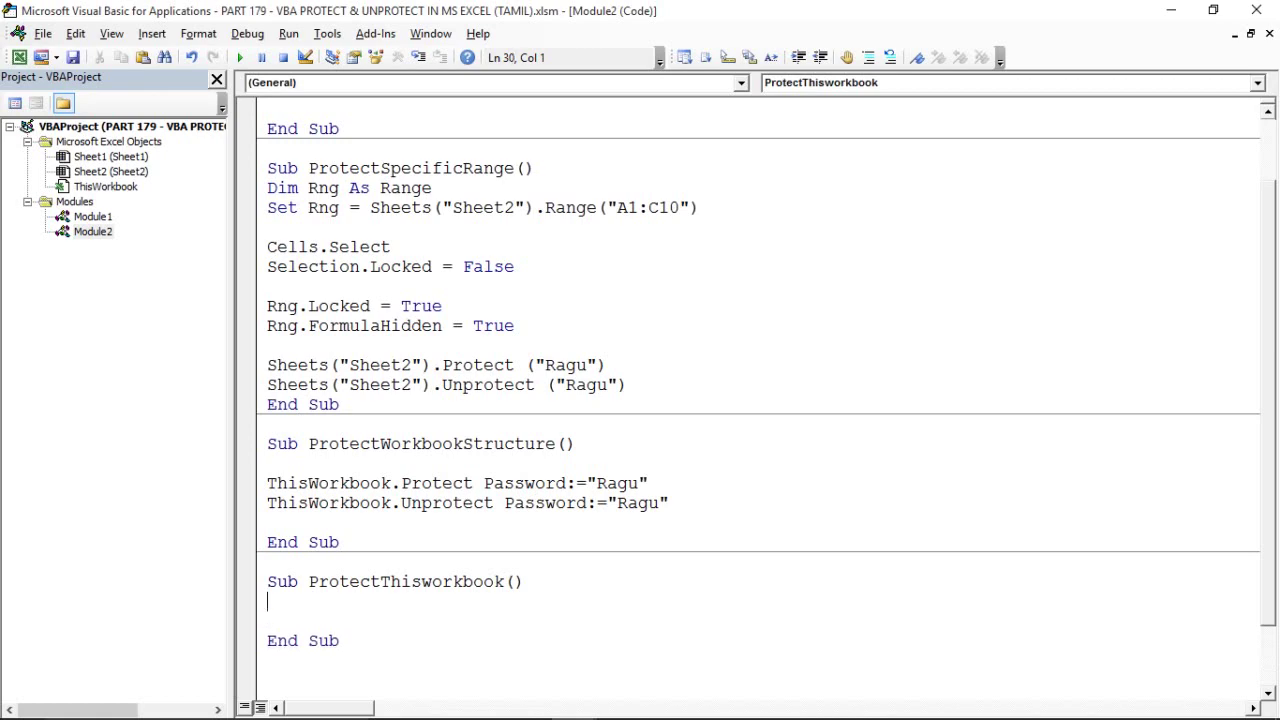
{"action": "key", "text": "Return"}
{"action": "key", "text": "Up"}
{"action": "key", "text": "alt+F11"}
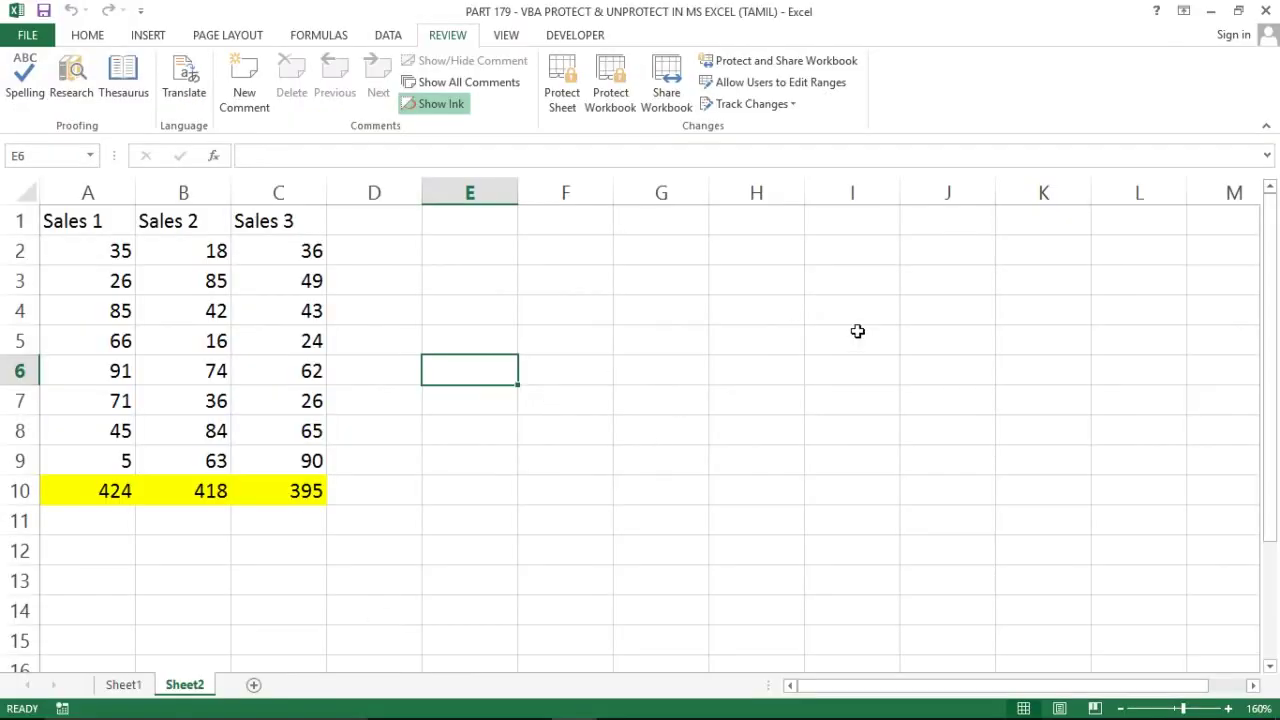
{"action": "key", "text": "alt+F11"}
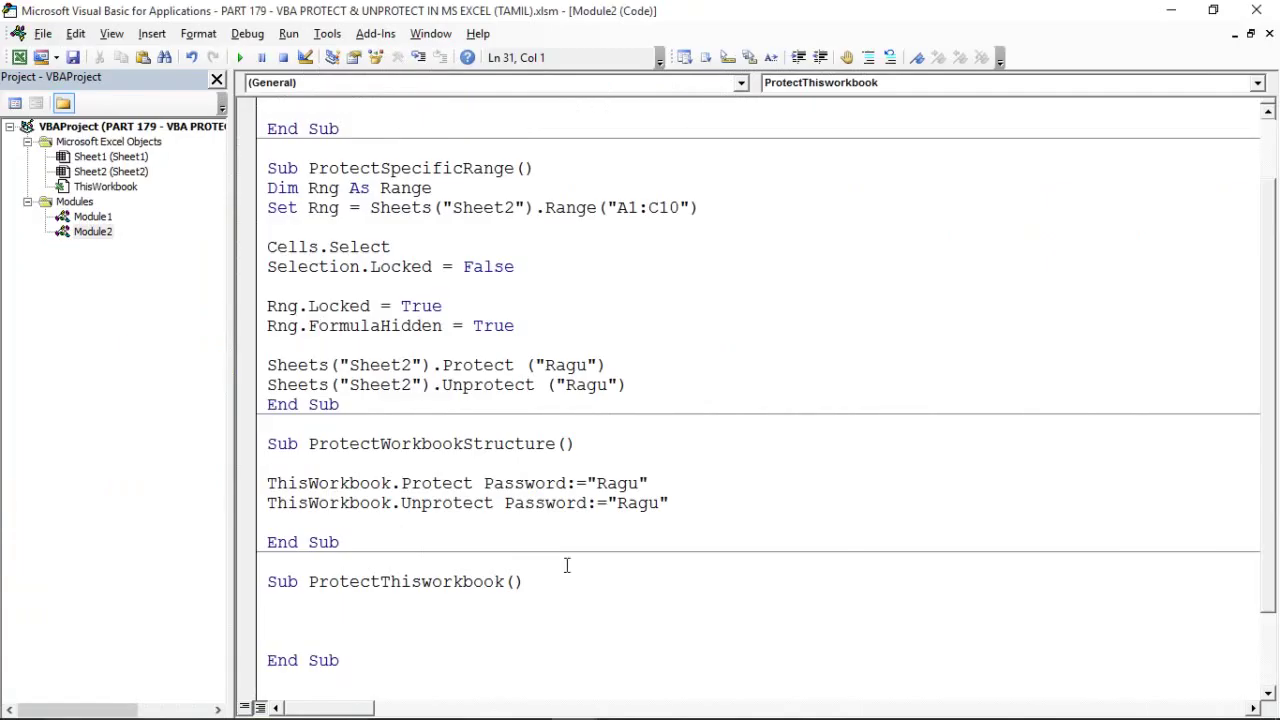
- Start a ThisWorkbook.SaveAs call with FileFormat:=xlNormal and an open password
{"action": "type", "text": "thisw"}
{"action": "type", "text": "orj"}
{"action": "key", "text": "BackSpace"}
{"action": "type", "text": "kbo"}
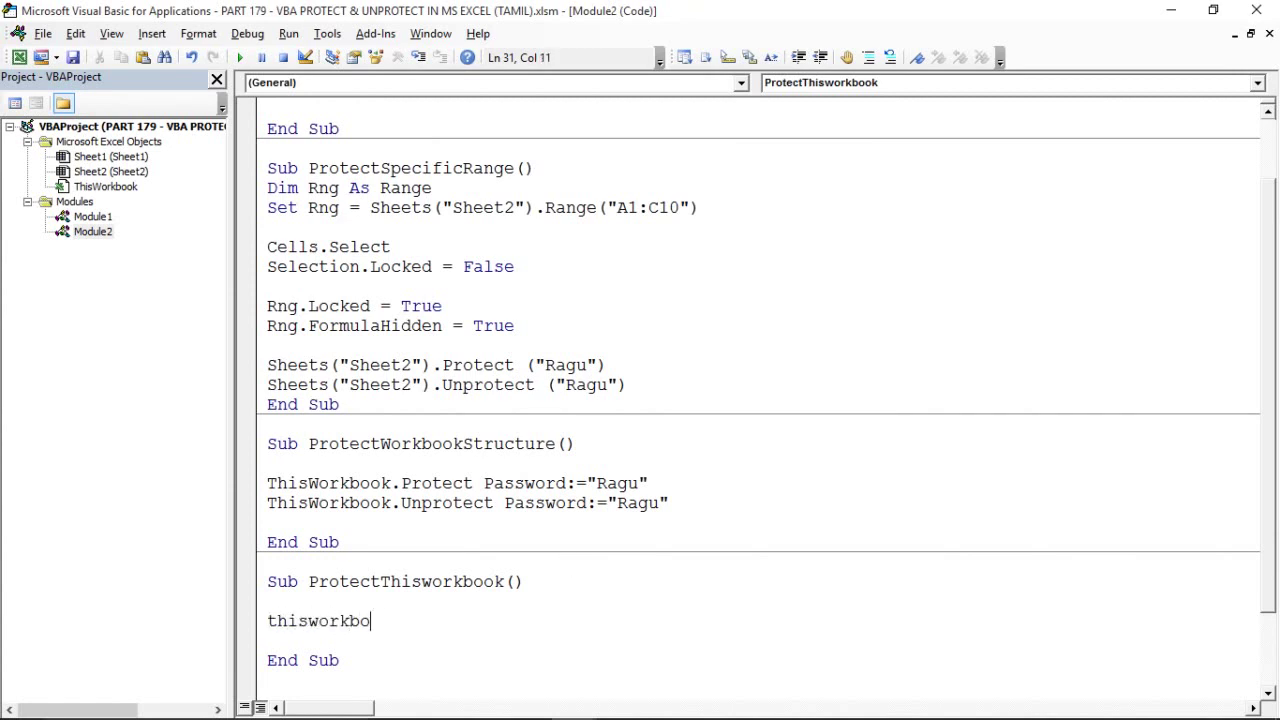
{"action": "type", "text": "ok.sav"}
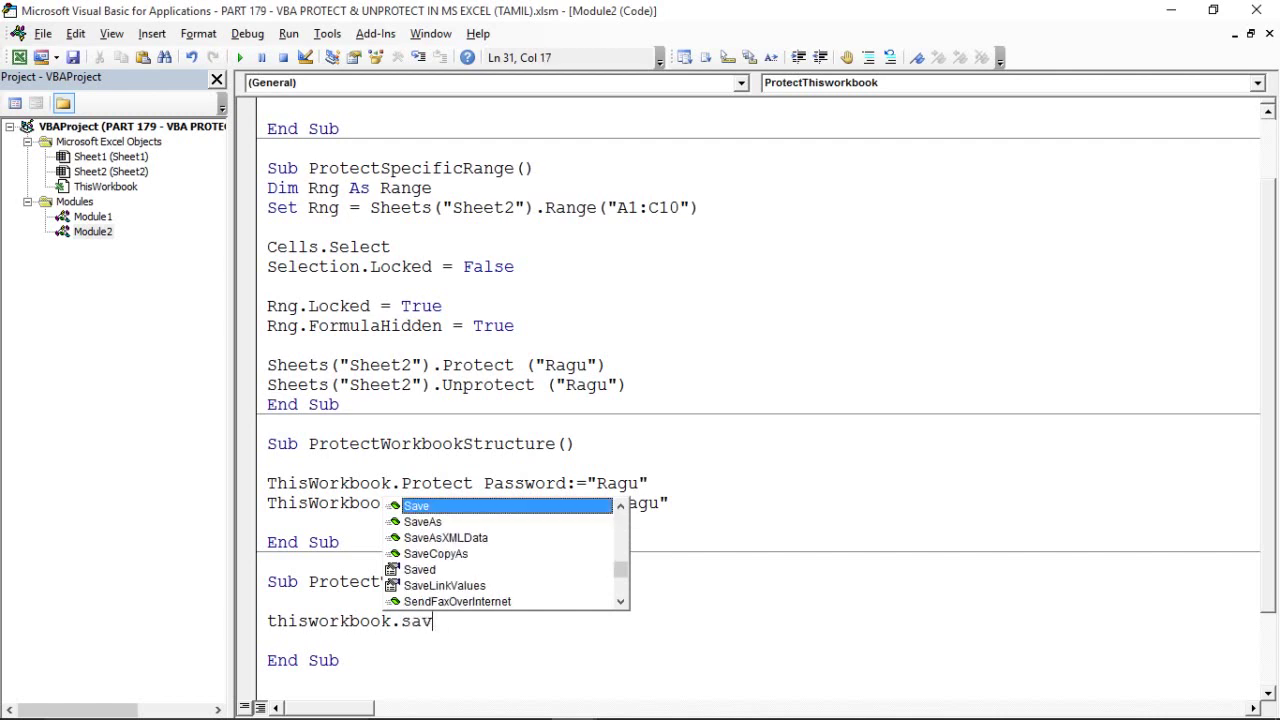
{"action": "type", "text": "e"}
{"action": "key", "text": "Down"}
{"action": "key", "text": "Tab"}
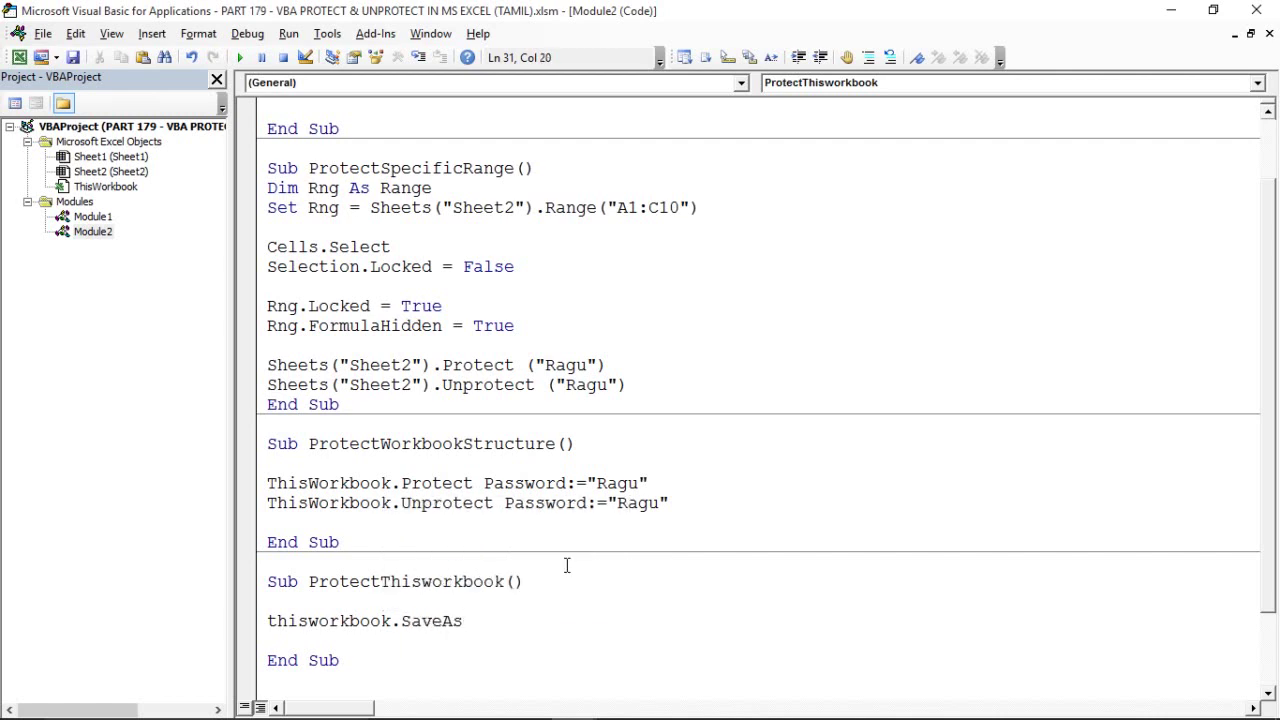
{"action": "type", "text": "fike"}
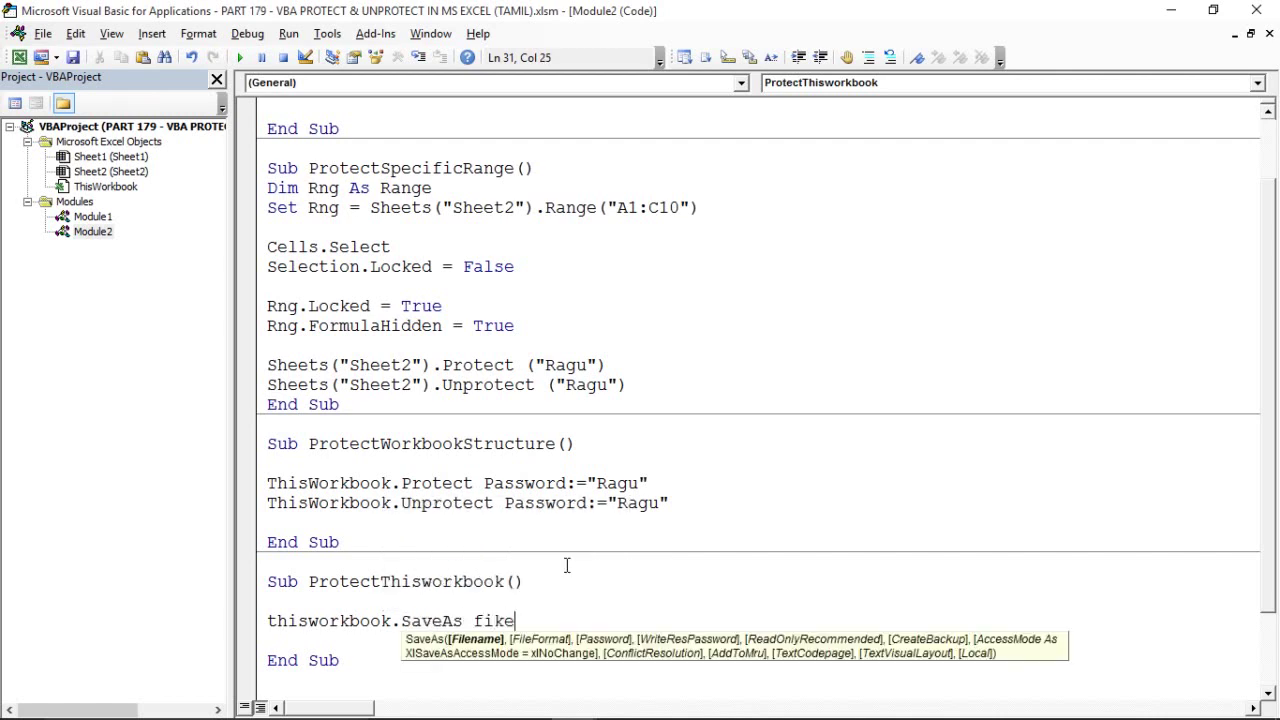
{"action": "key", "text": "BackSpace"}
{"action": "key", "text": "BackSpace"}
{"action": "type", "text": "le"}
{"action": "type", "text": "format"}
{"action": "key", "text": "BackSpace"}
{"action": "key", "text": "BackSpace"}
{"action": "key", "text": "BackSpace"}
{"action": "type", "text": "rmat"}
{"action": "type", "text": ":="}
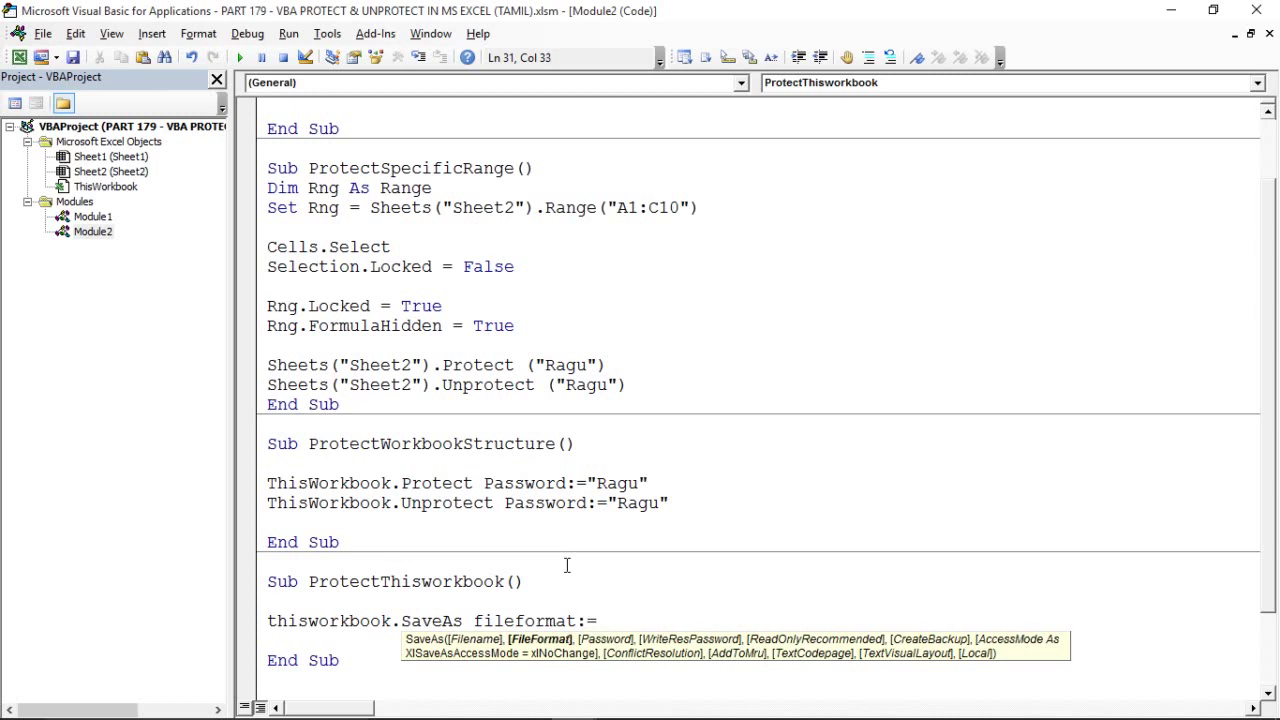
{"action": "type", "text": "xl"}
{"action": "type", "text": "normal"}
{"action": "type", "text": ", pas"}
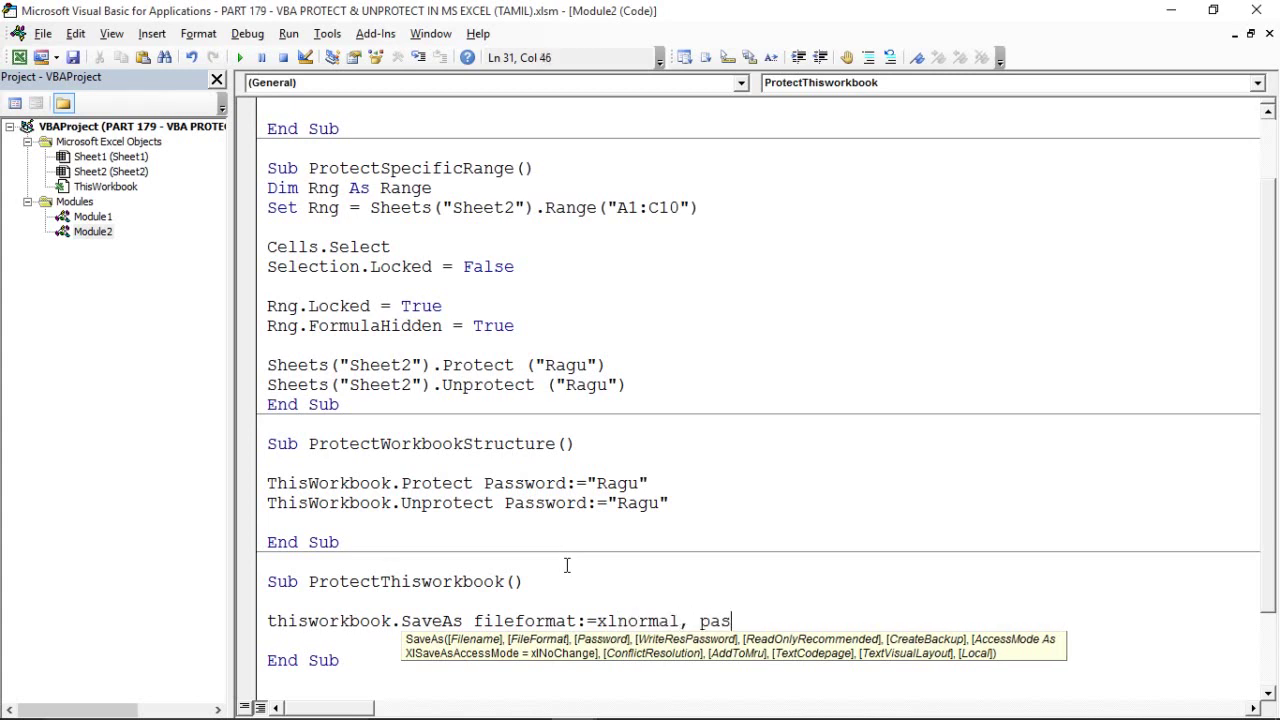
{"action": "type", "text": "sword"}
{"action": "type", "text": ":"}
{"action": "type", "text": "="}
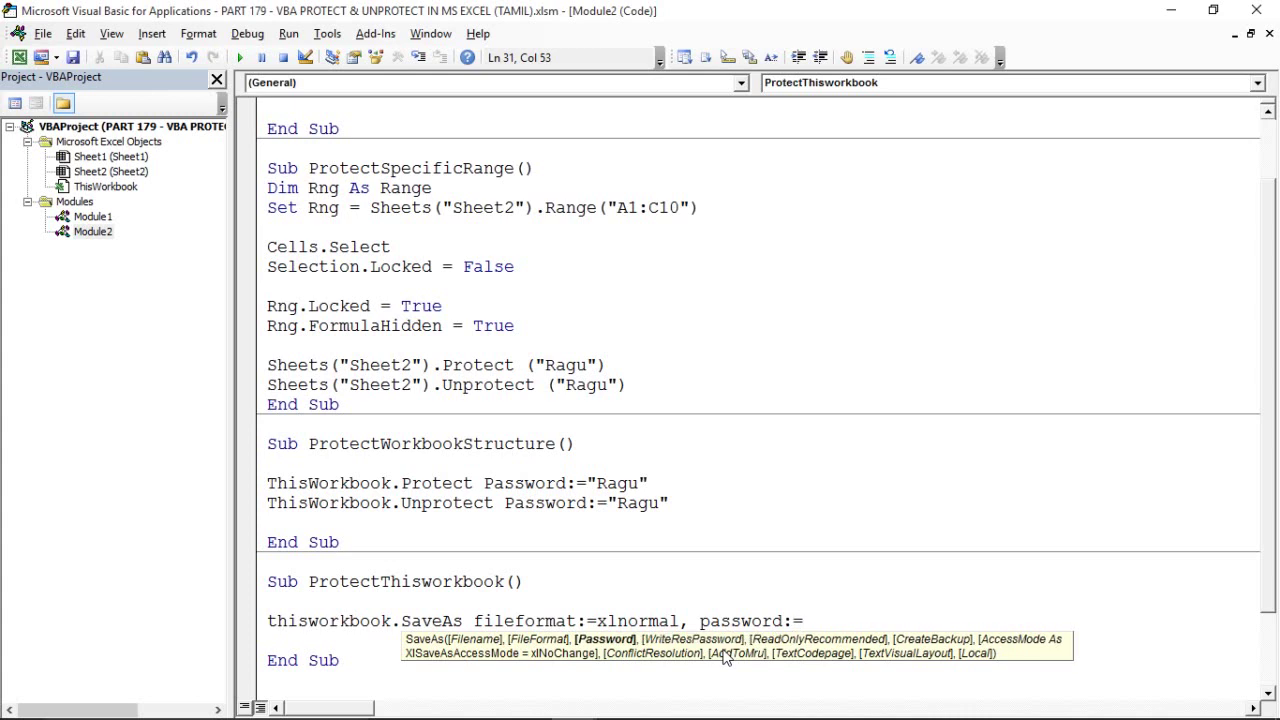
{"action": "type", "text": "\","}
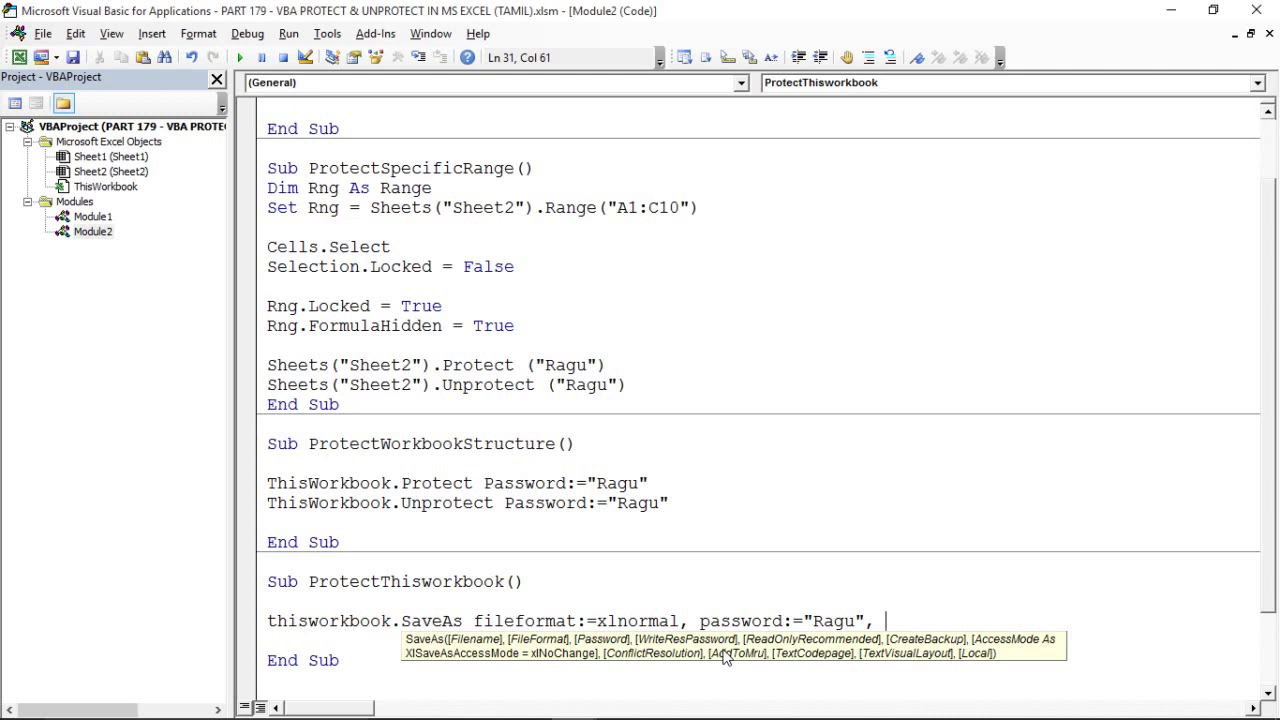
- Add WriteResPassword:="" and continue the SaveAs arguments on a new line
{"action": "type", "text": "wor"}
{"action": "key", "text": "BackSpace"}
{"action": "key", "text": "BackSpace"}
{"action": "key", "text": "BackSpace"}
{"action": "type", "text": "wri"}
{"action": "type", "text": "ter"}
{"action": "key", "text": "BackSpace"}
{"action": "type", "text": "efo"}
{"action": "type", "text": "r"}
{"action": "key", "text": "BackSpace"}
{"action": "key", "text": "BackSpace"}
{"action": "type", "text": "r"}
{"action": "type", "text": "es"}
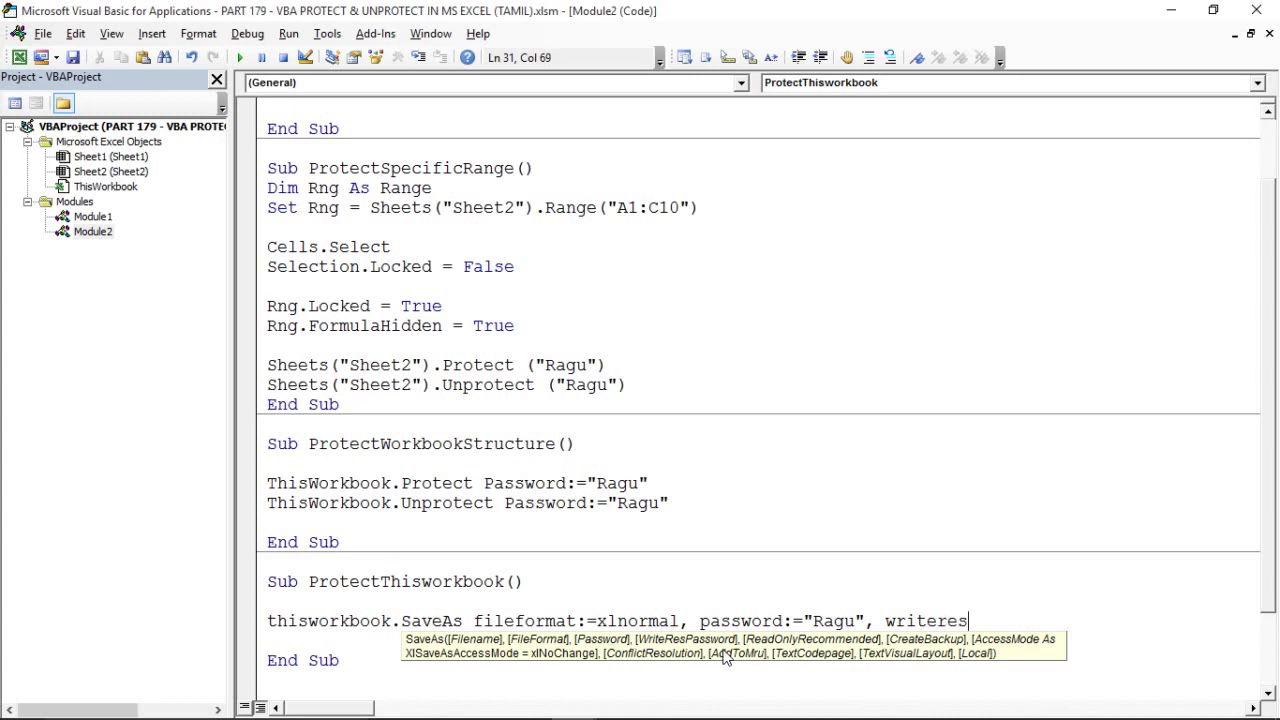
{"action": "type", "text": "pass"}
{"action": "type", "text": "wor"}
{"action": "type", "text": "d"}
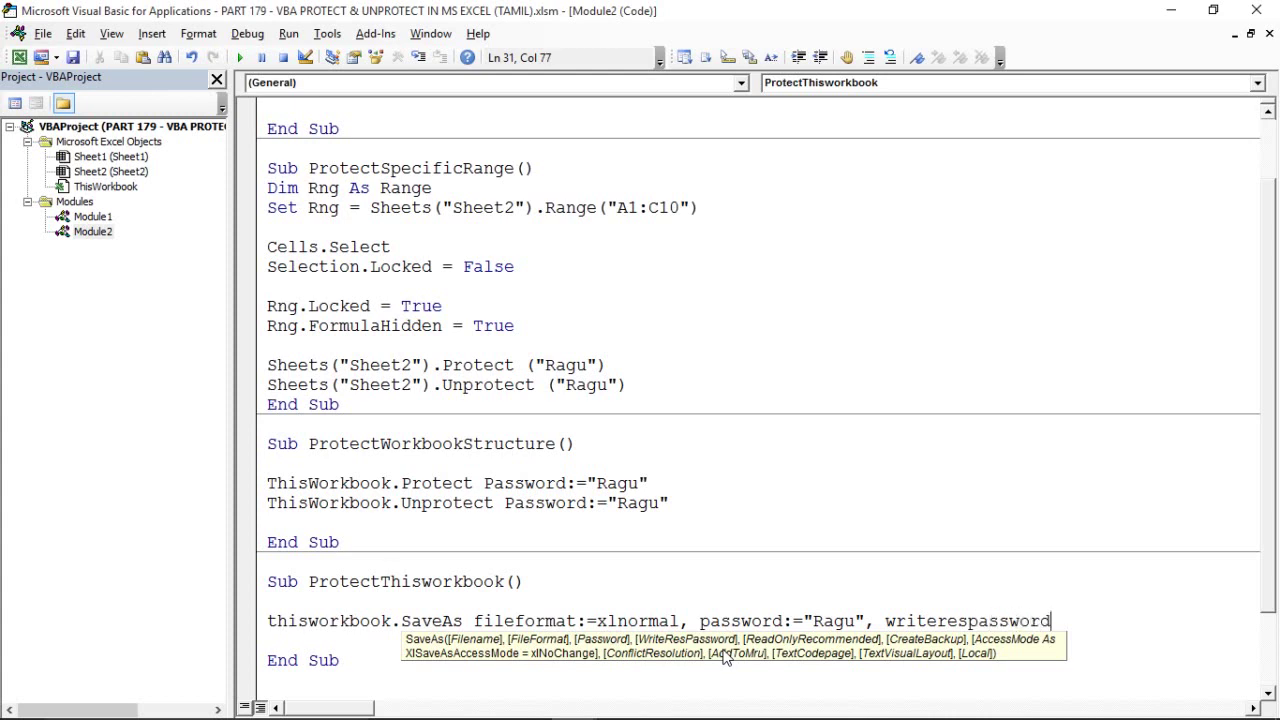
{"action": "type", "text": ":=\""}
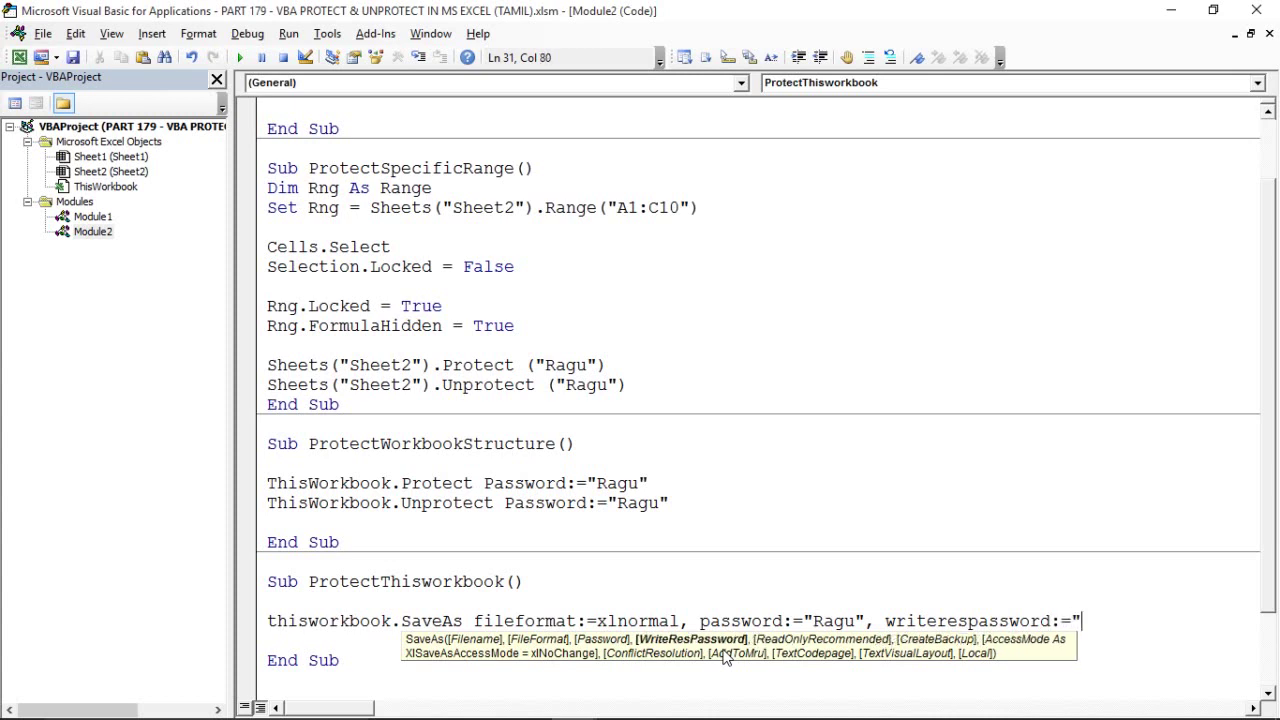
{"action": "type", "text": "\""}
{"action": "type", "text": ","}
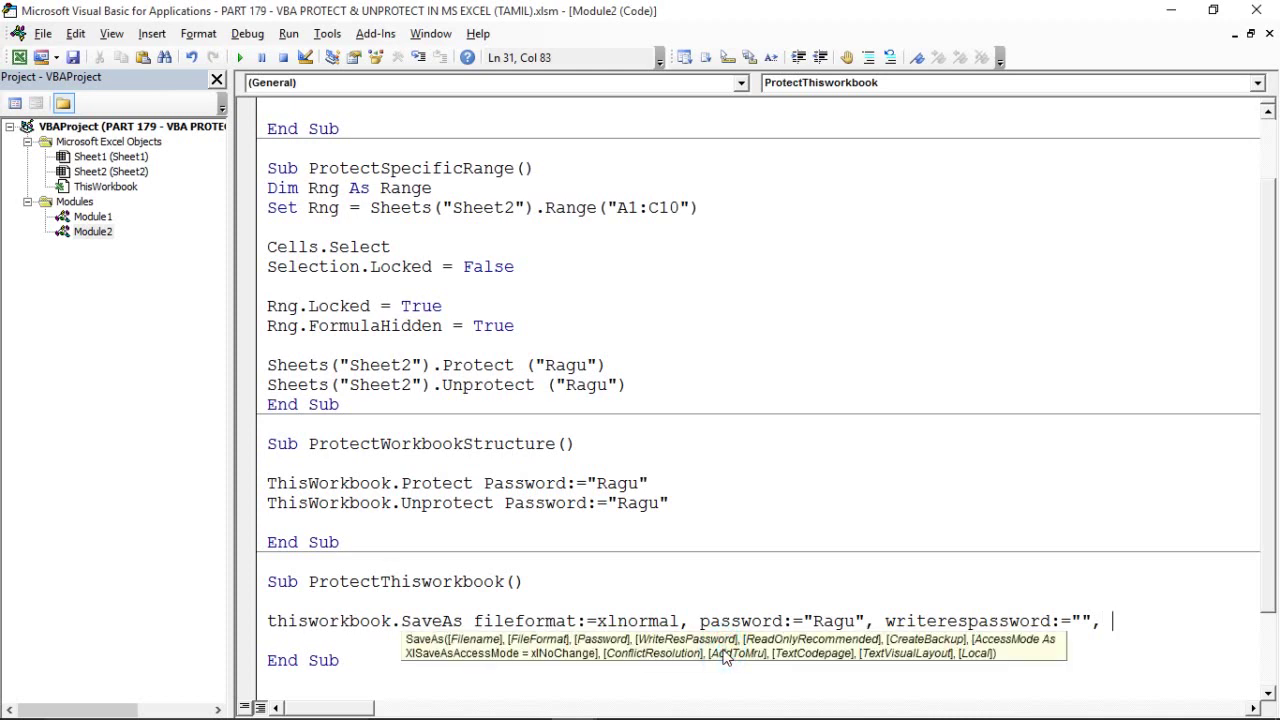
{"action": "type", "text": " _"}
{"action": "key", "text": "Return"}
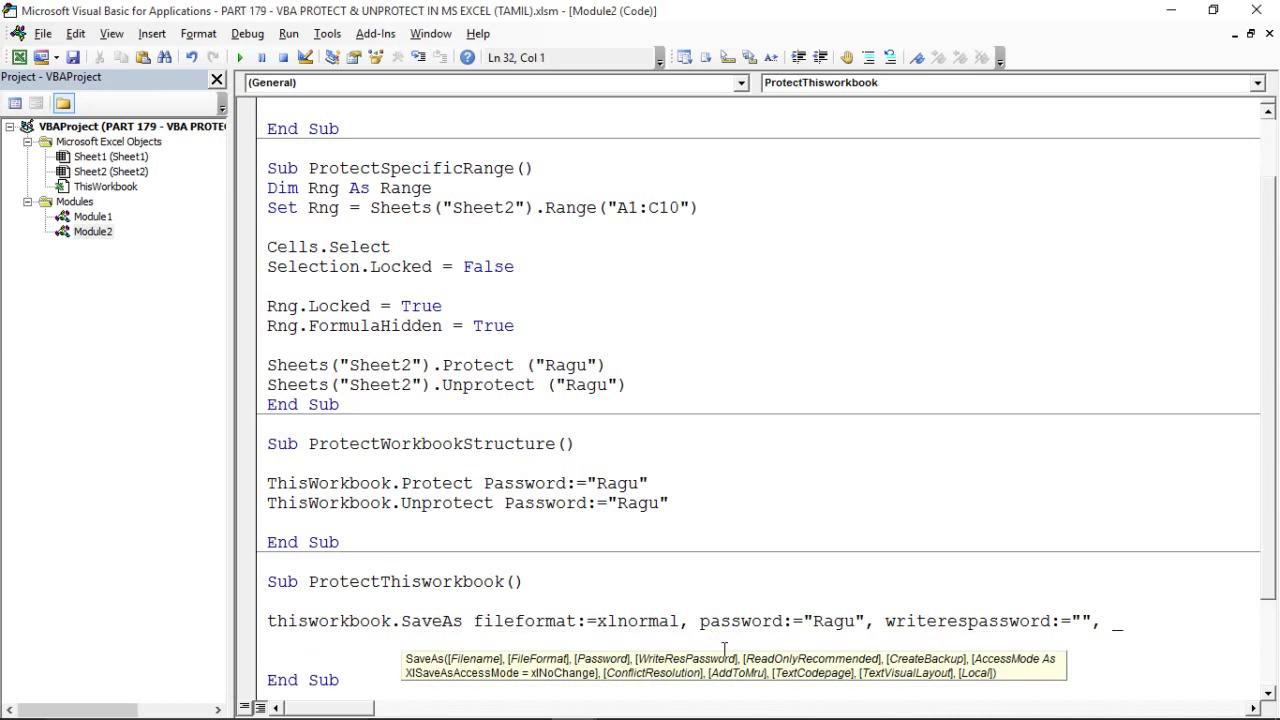
- Add ReadOnlyRecommended:=False and CreateBackup:=False to the SaveAs call
{"action": "type", "text": "read"}
{"action": "type", "text": "onbl"}
{"action": "key", "text": "BackSpace"}
{"action": "key", "text": "BackSpace"}
{"action": "type", "text": "ly"}
{"action": "type", "text": "reco"}
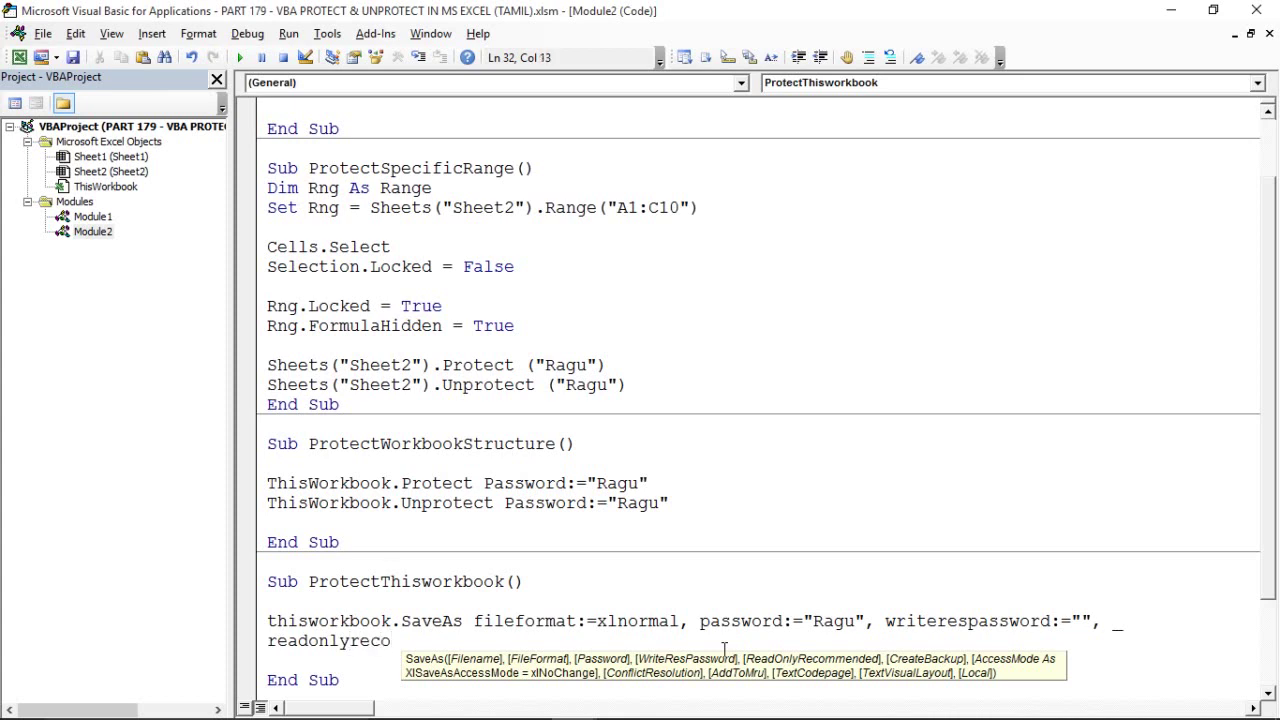
{"action": "type", "text": "n"}
{"action": "key", "text": "BackSpace"}
{"action": "type", "text": "mme"}
{"action": "type", "text": "nded"}
{"action": "type", "text": ":"}
{"action": "type", "text": "=t"}
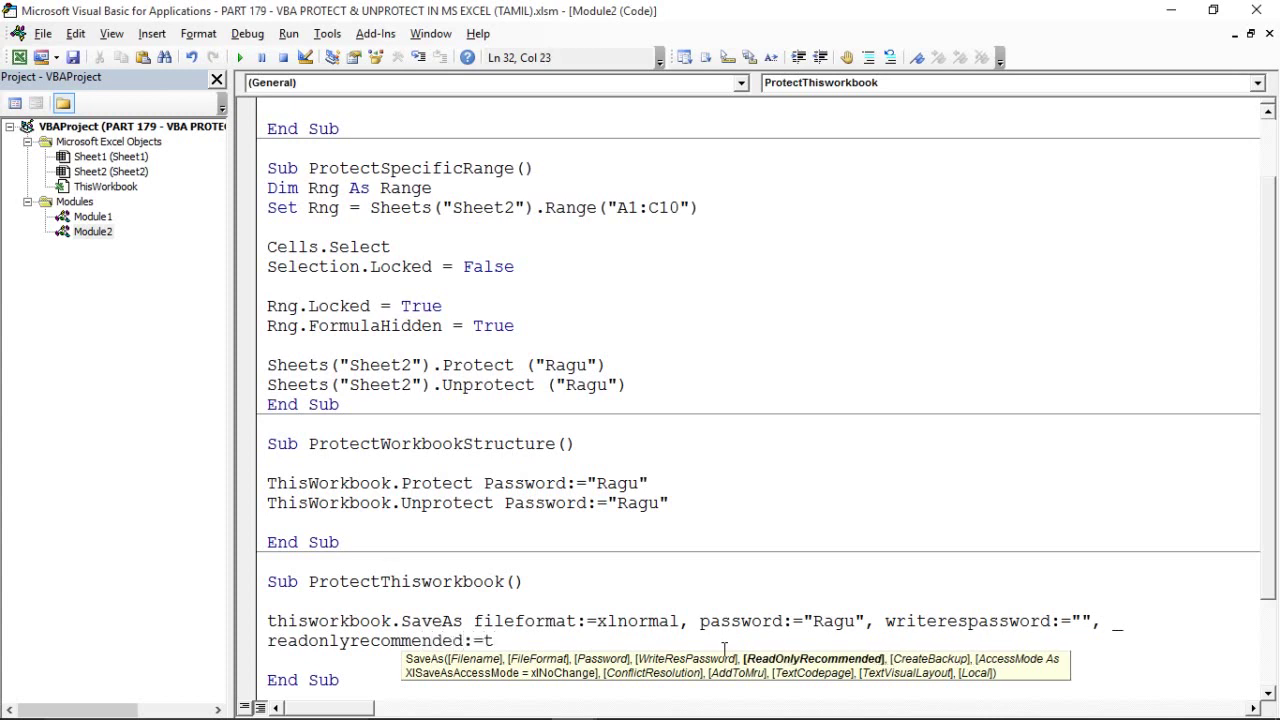
{"action": "key", "text": "BackSpace"}
{"action": "type", "text": "false"}
{"action": "type", "text": ", create"}
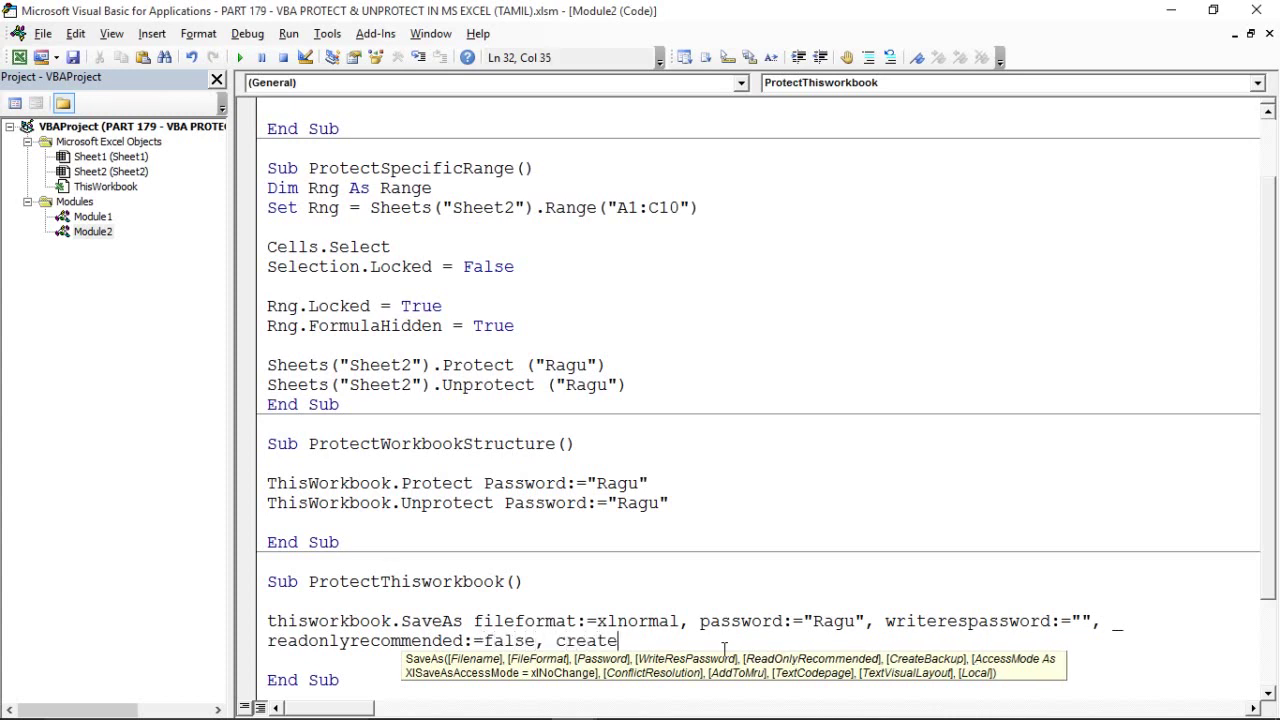
{"action": "type", "text": "b"}
{"action": "type", "text": "ack"}
{"action": "type", "text": "up"}
{"action": "type", "text": ":=fals"}
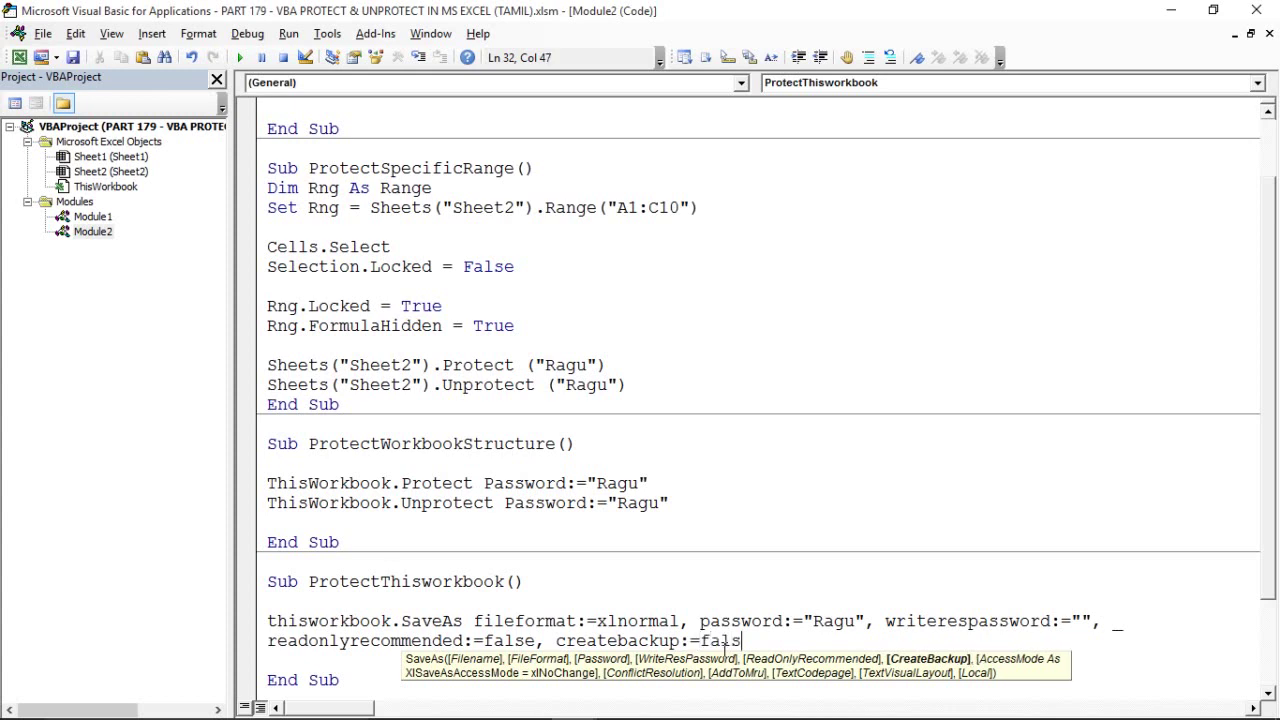
{"action": "type", "text": "e"}
- Add a ThisWorkbook.Close line after the SaveAs statement
{"action": "key", "text": "Return"}
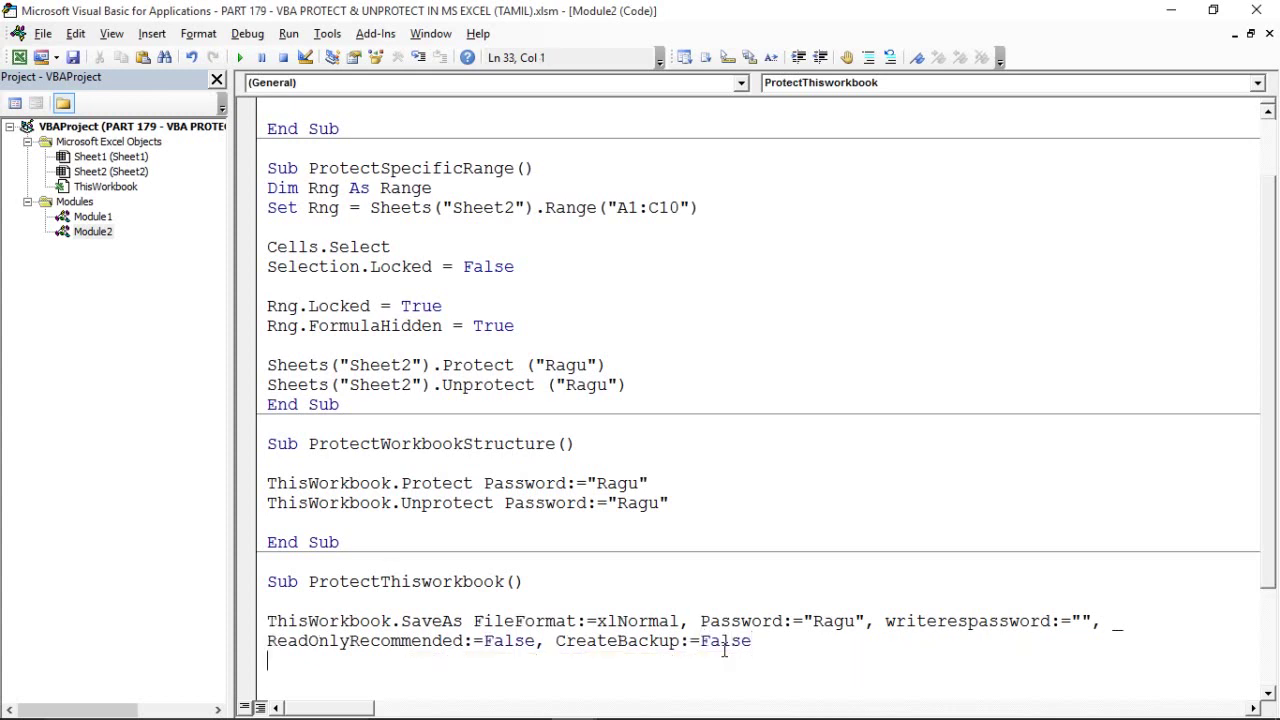
{"action": "type", "text": "thisworkvoo"}
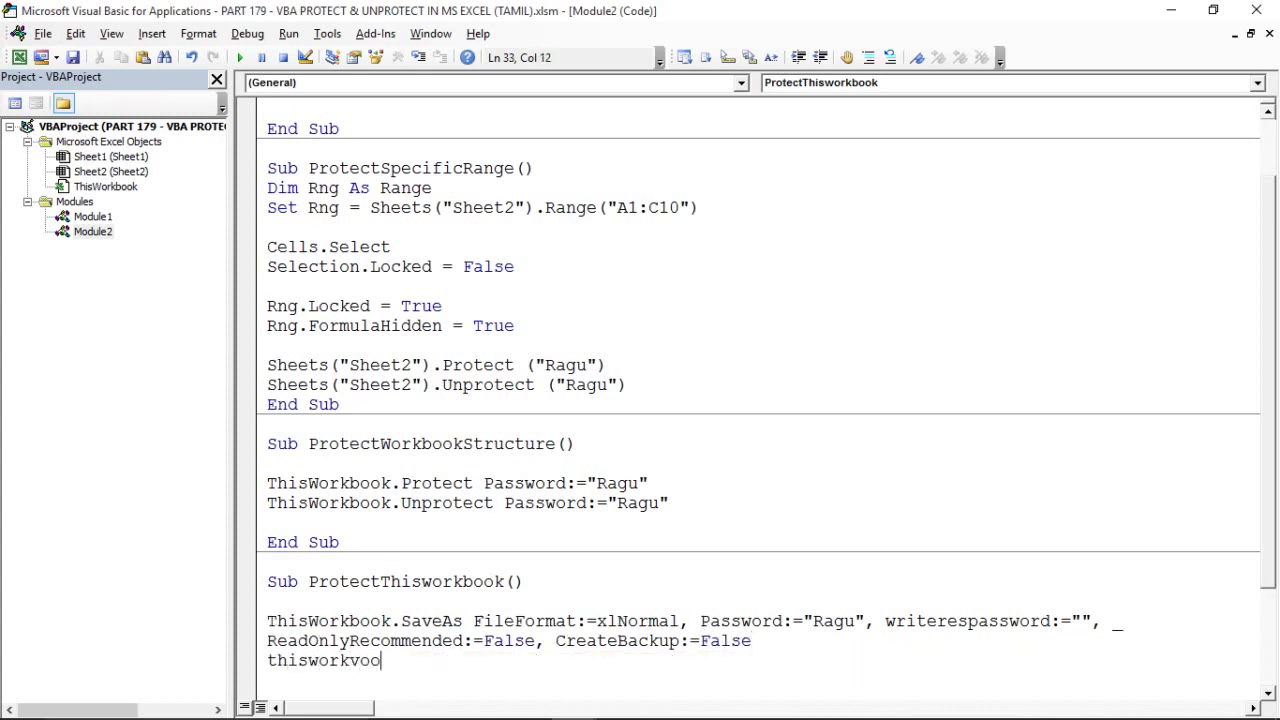
{"action": "key", "text": "BackSpace"}
{"action": "key", "text": "BackSpace"}
{"action": "key", "text": "BackSpace"}
{"action": "type", "text": "boo"}
{"action": "type", "text": "k.clo"}
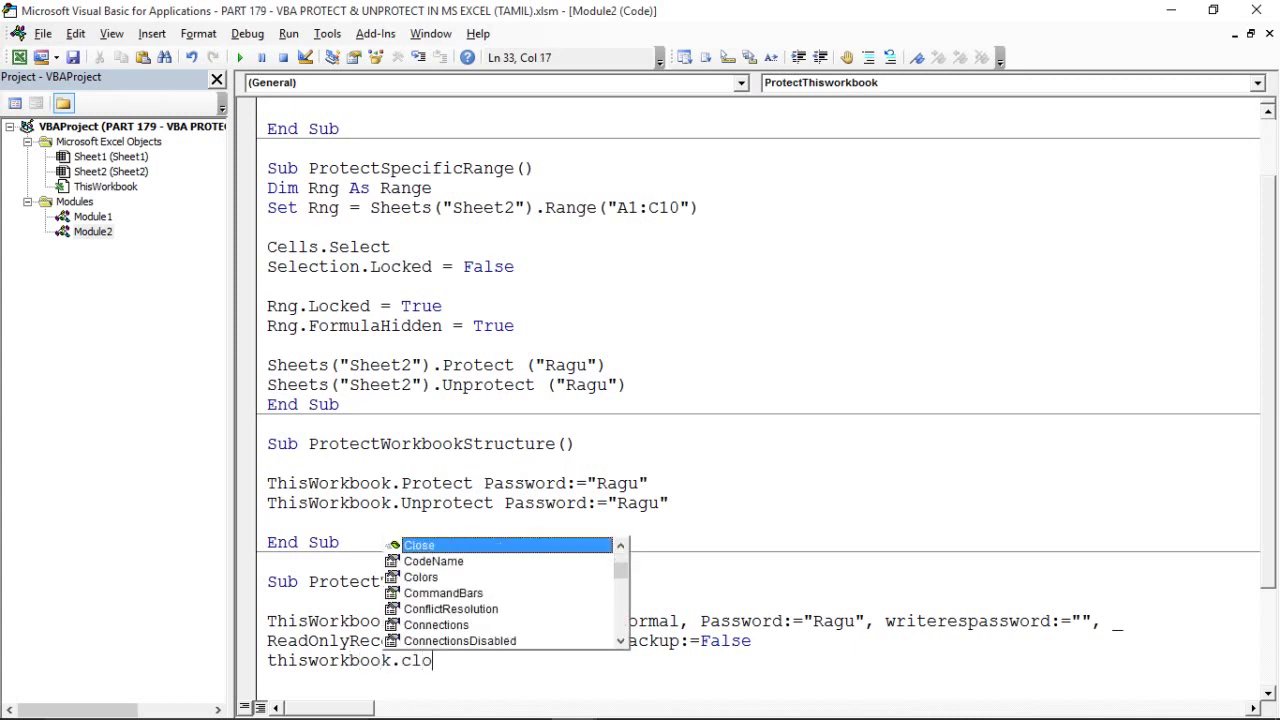
{"action": "key", "text": "Tab"}
{"action": "key", "text": "Down"}
{"action": "key", "text": "Down"}
{"action": "key", "text": "Down"}
{"action": "key", "text": "Down"}
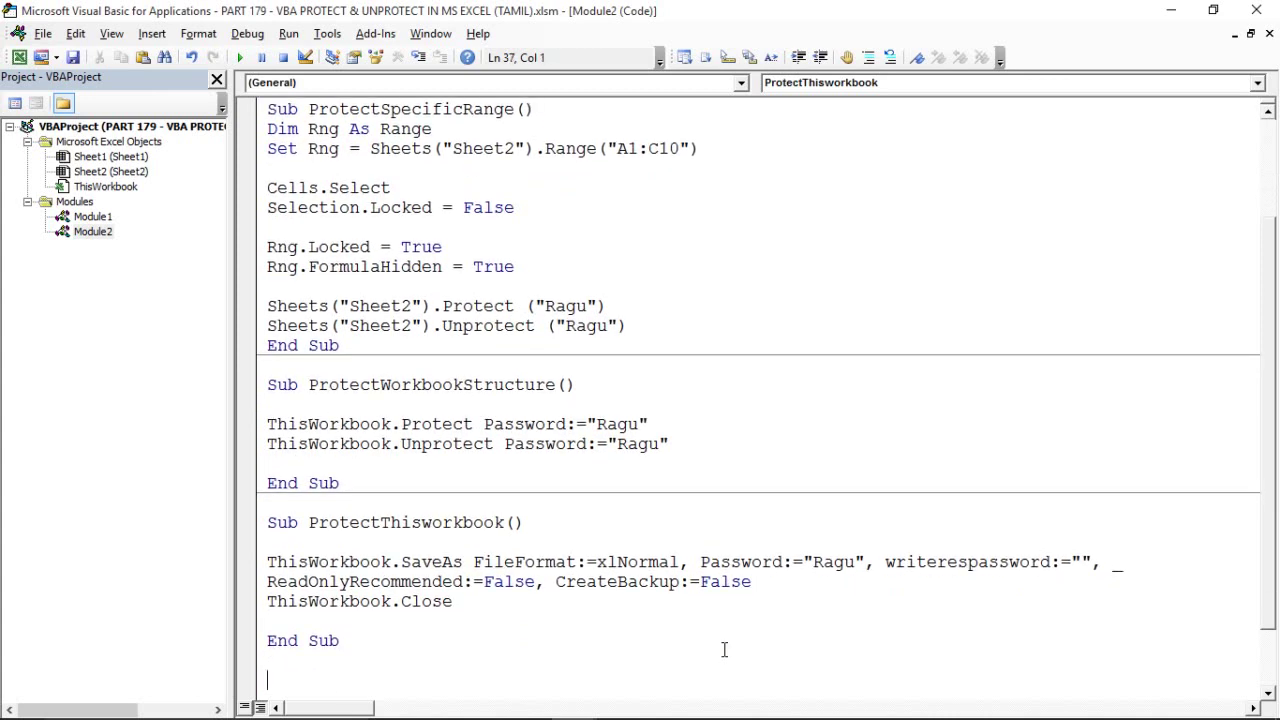
- Review the ReadOnlyRecommended, CreateBackup and Close lines of the finished sub
{"action": "left_click", "coordinate": [548, 580]}
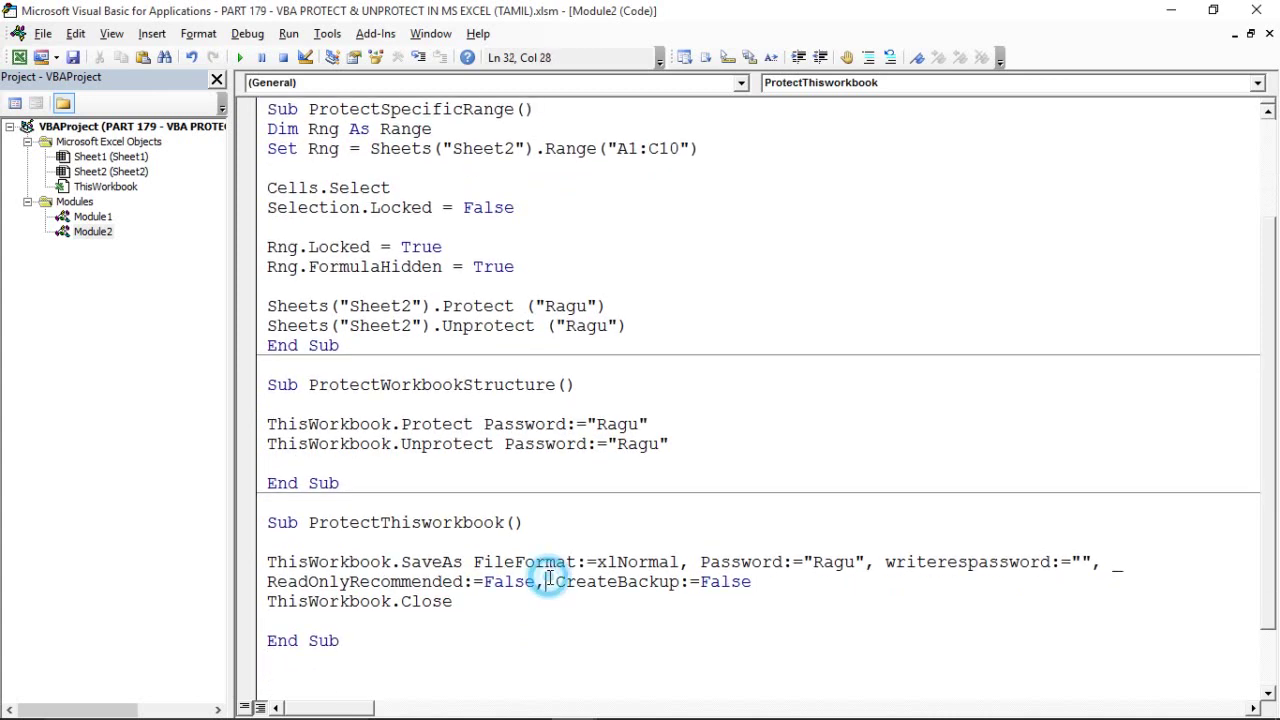
{"action": "left_click", "coordinate": [497, 580]}
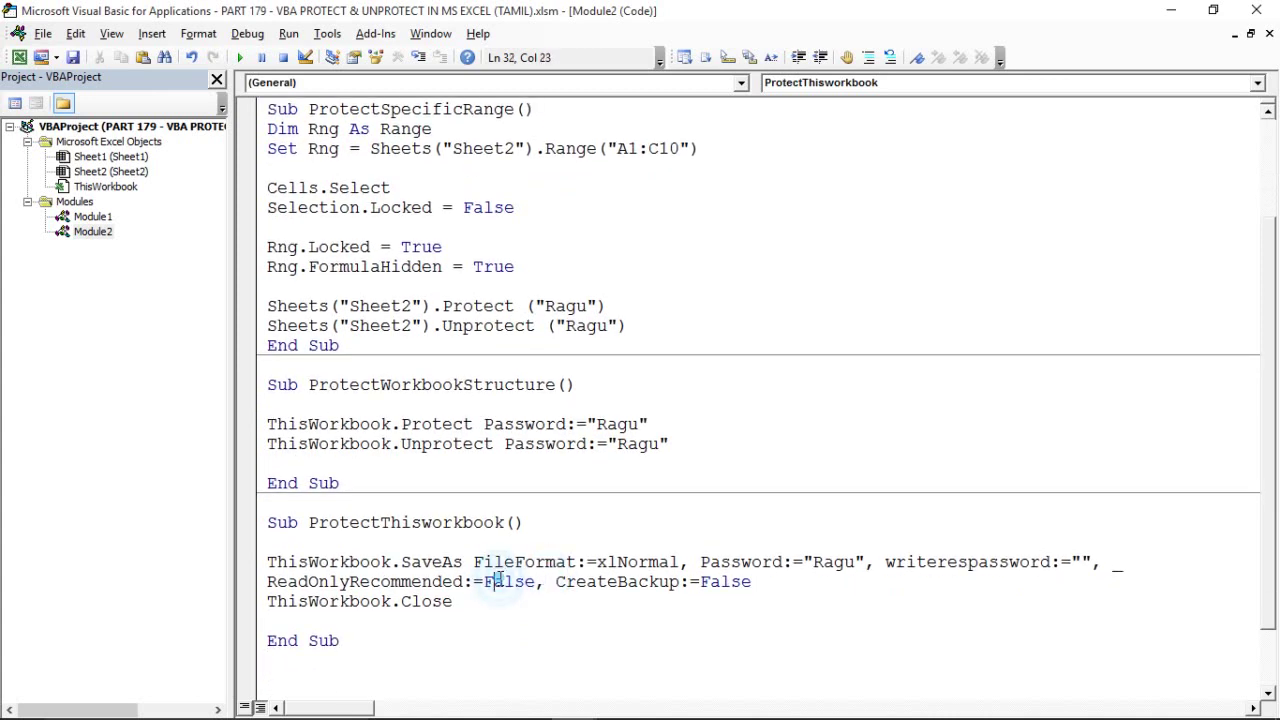
{"action": "left_click", "coordinate": [752, 582]}
{"action": "left_click", "coordinate": [730, 596]}
{"action": "left_click", "coordinate": [676, 597]}
- Open the Documents folder in File Explorer from the desktop's Test folder
{"action": "key", "text": "alt+Tab"}
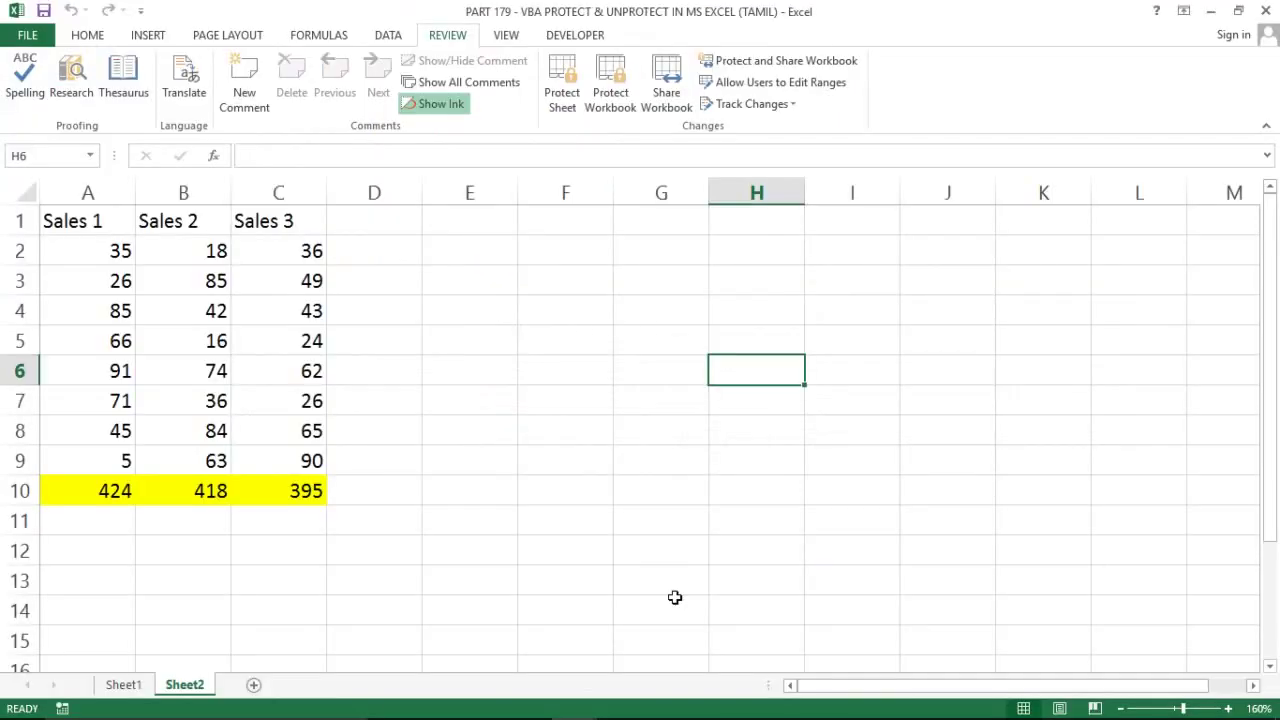
{"action": "key", "text": "alt+F4"}
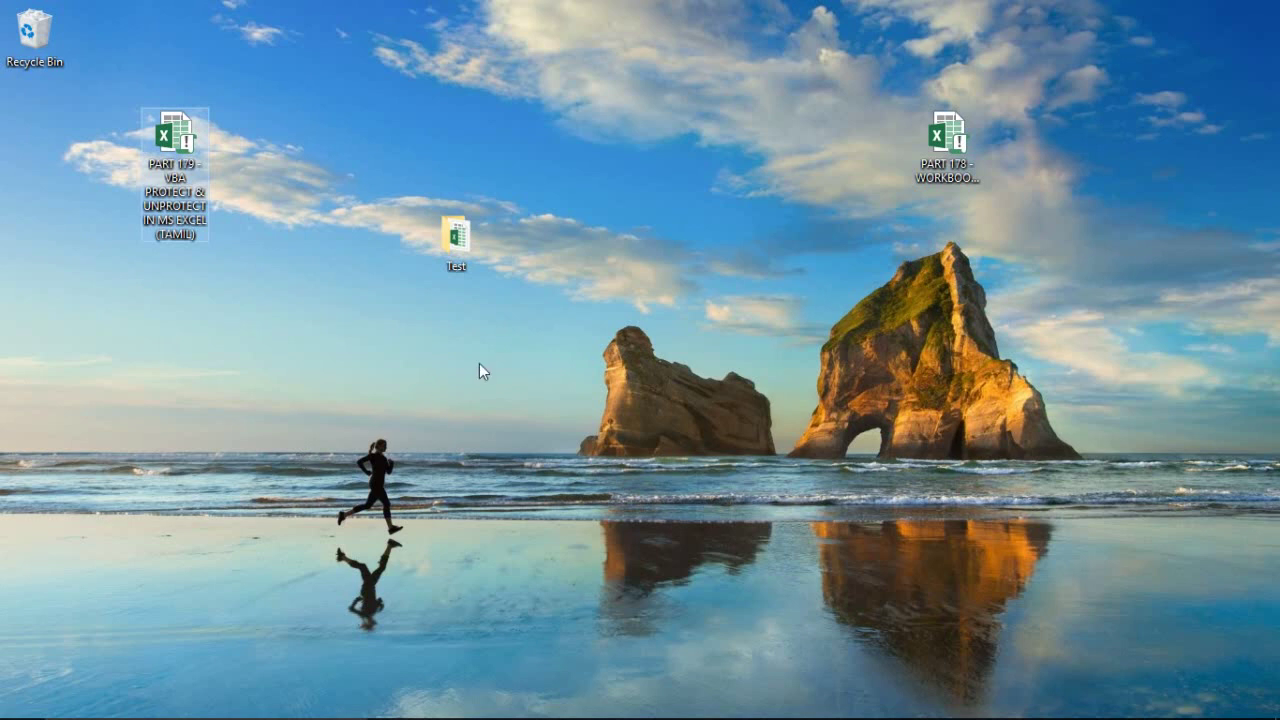
{"action": "double_click", "coordinate": [462, 266]}
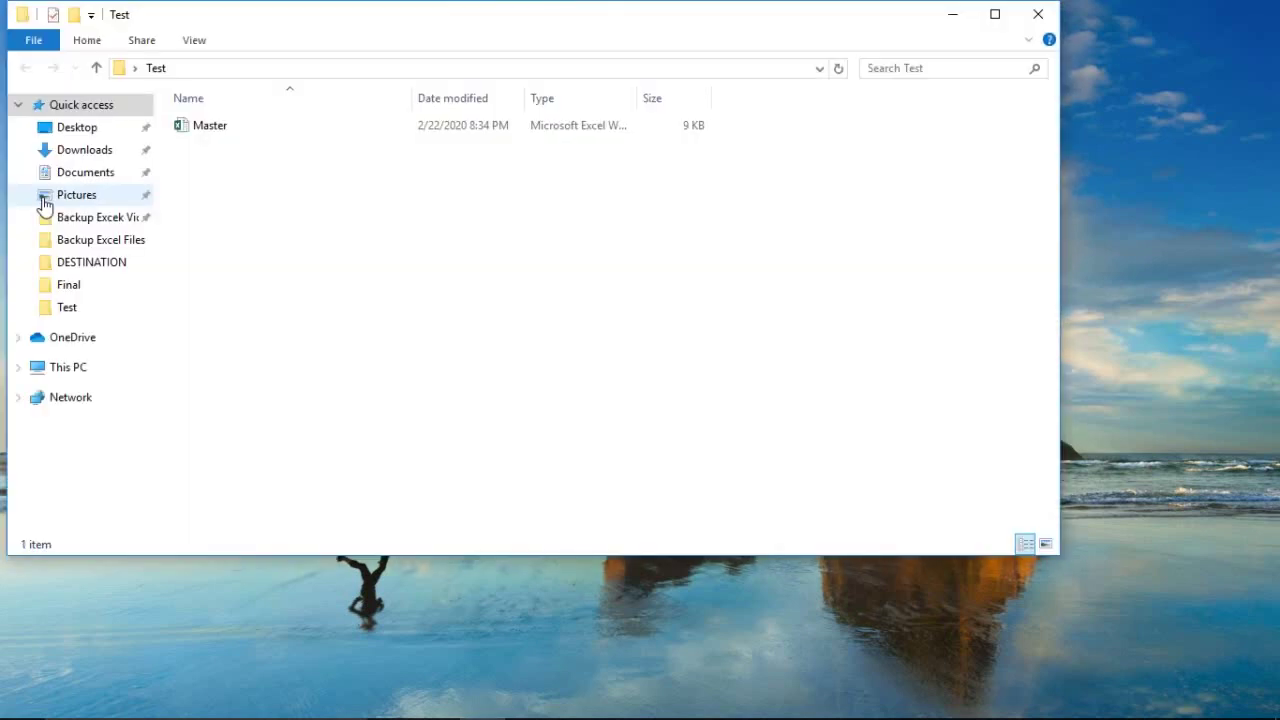
{"action": "left_click", "coordinate": [83, 180]}
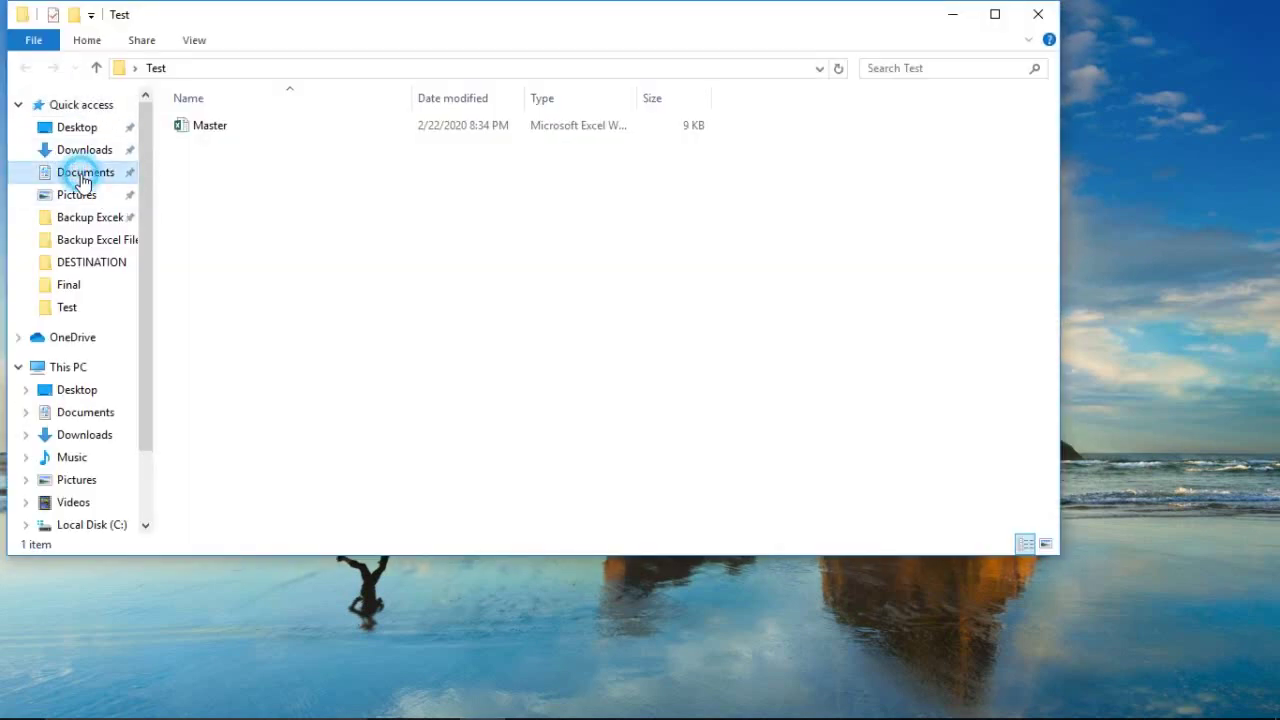
- Confirm Documents holds only Corel VideoStudio Pro and Custom Office Templates, then minimize it
{"action": "left_click", "coordinate": [475, 69]}
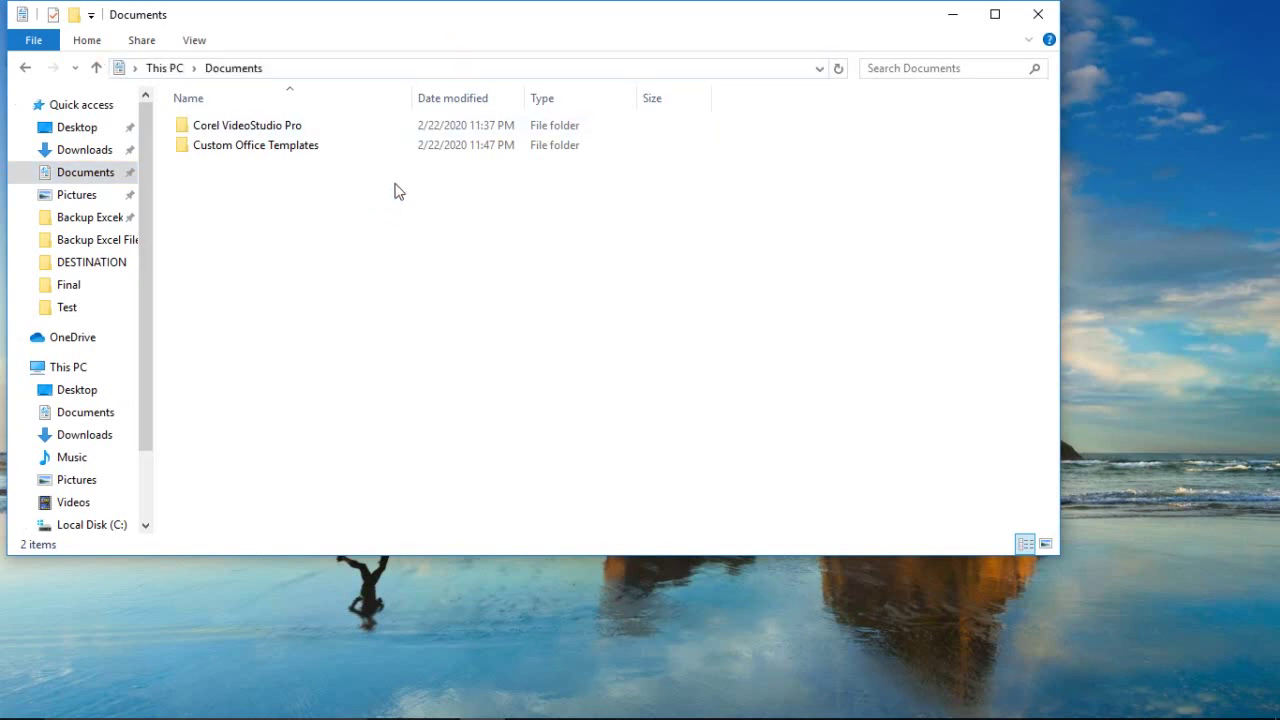
{"action": "left_click", "coordinate": [282, 145]}
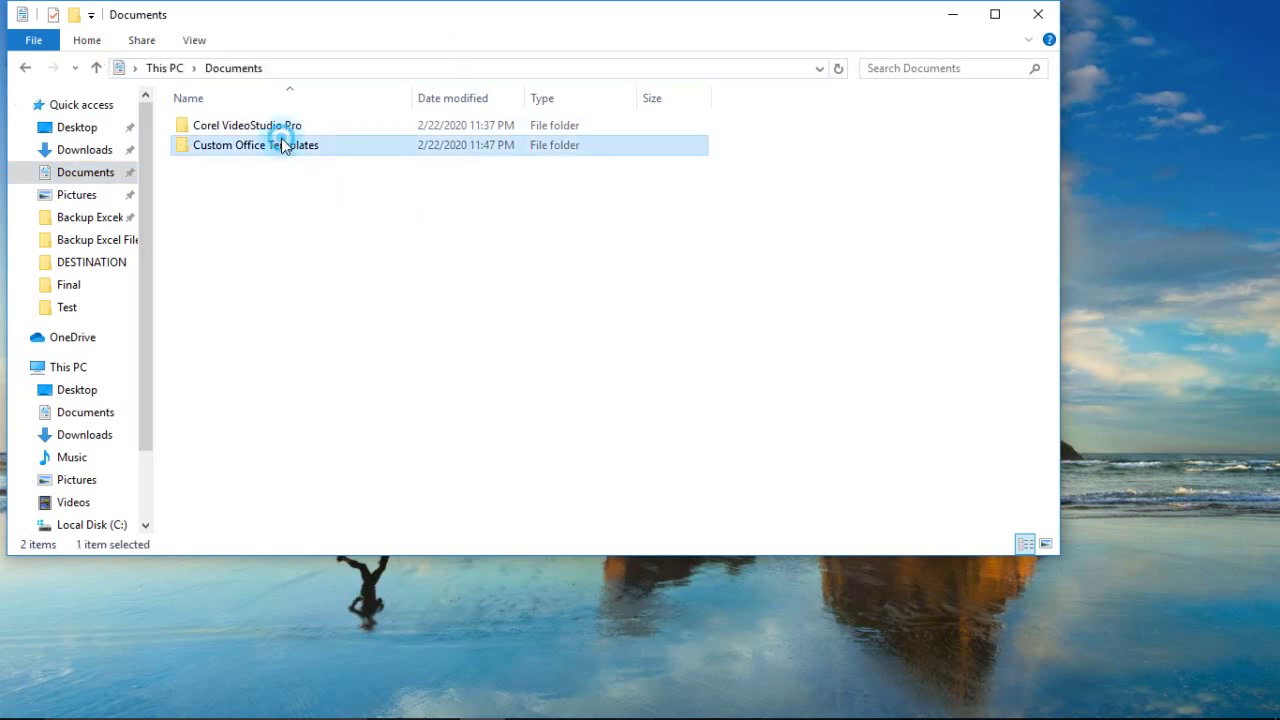
{"action": "key", "text": "ctrl+a"}
{"action": "left_click", "coordinate": [281, 173]}
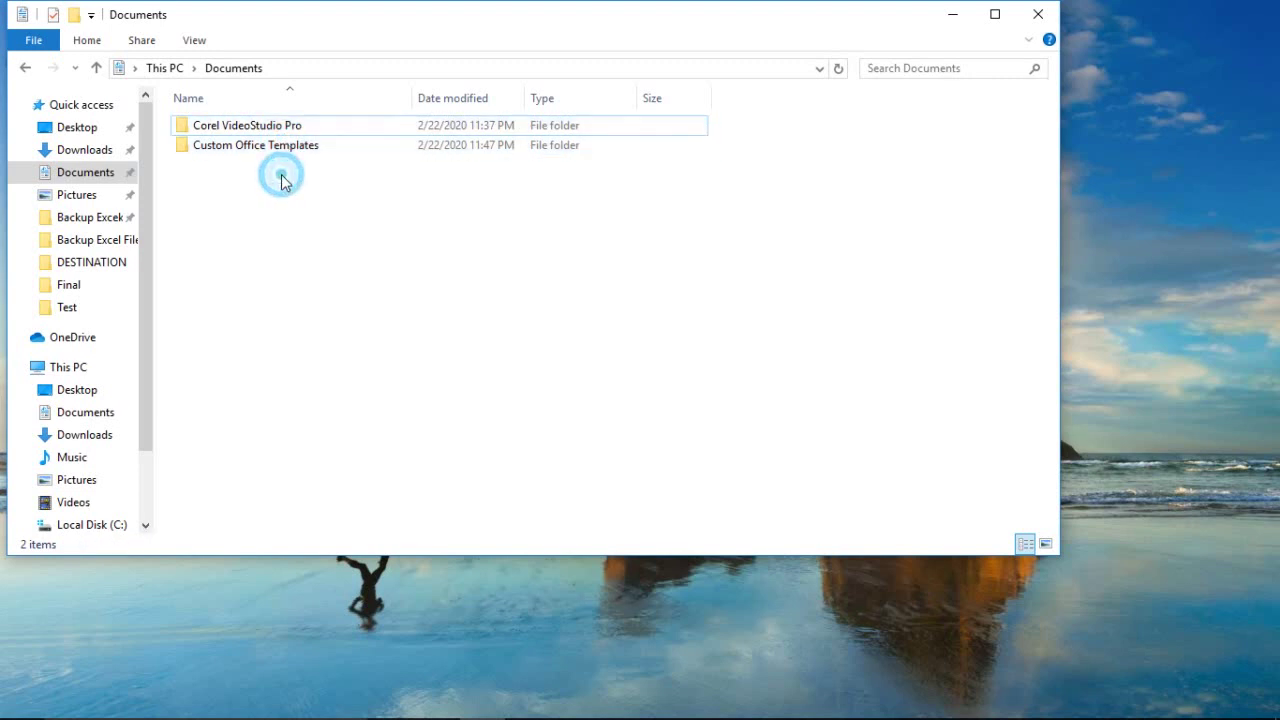
{"action": "left_click", "coordinate": [940, 22]}
{"action": "key", "text": "alt+Tab"}
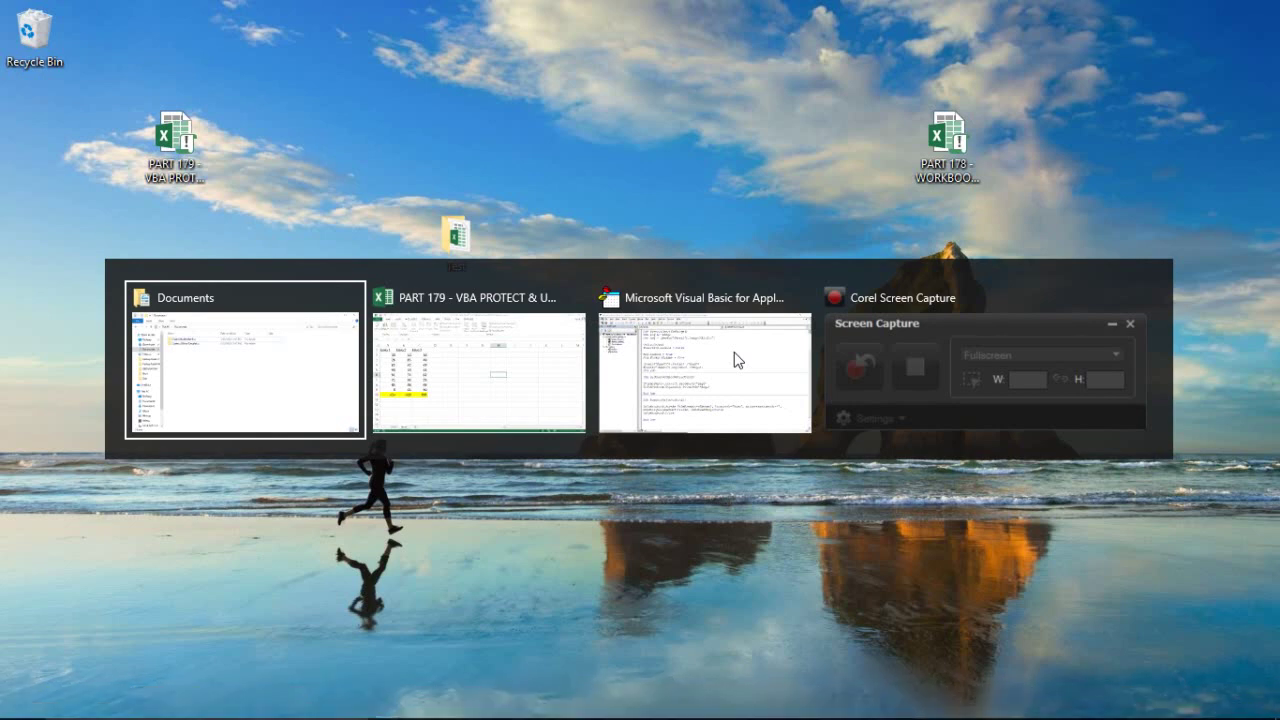
- Run the ProtectThisworkbook macro from inside its code
{"action": "key", "text": "Tab"}
{"action": "key", "text": "Tab"}
{"action": "left_click", "coordinate": [501, 410]}
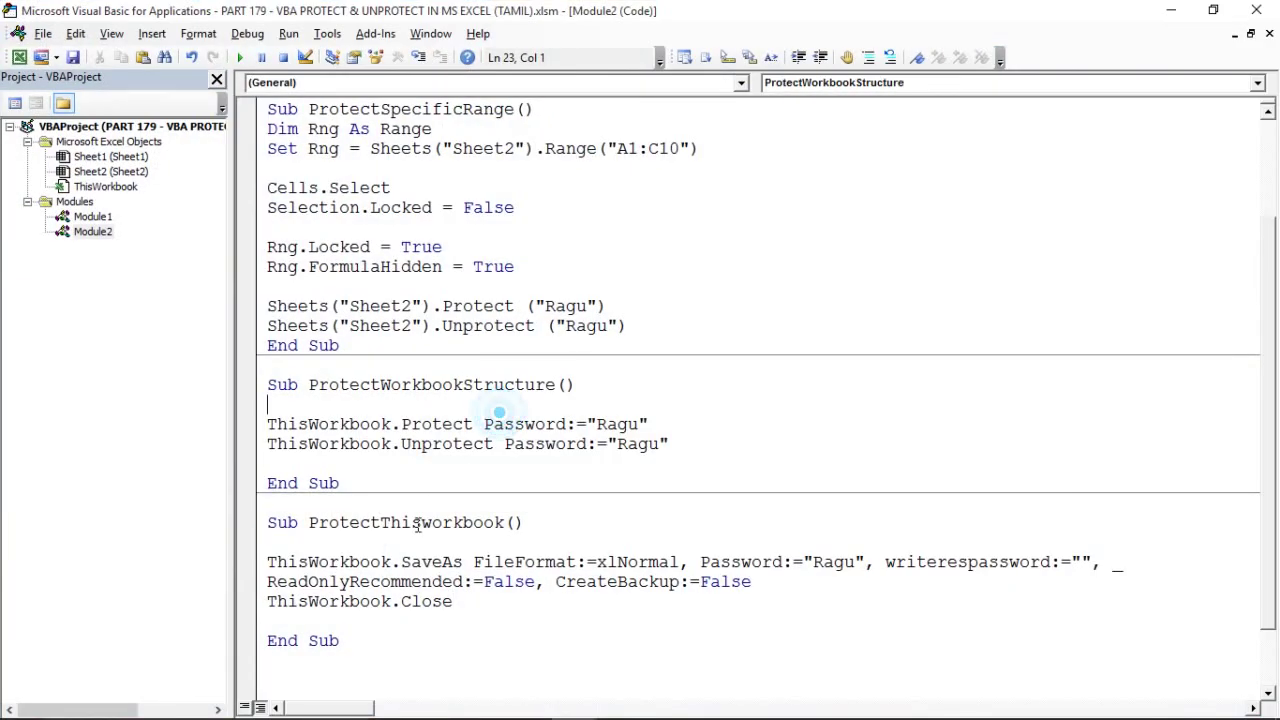
{"action": "left_click", "coordinate": [420, 545]}
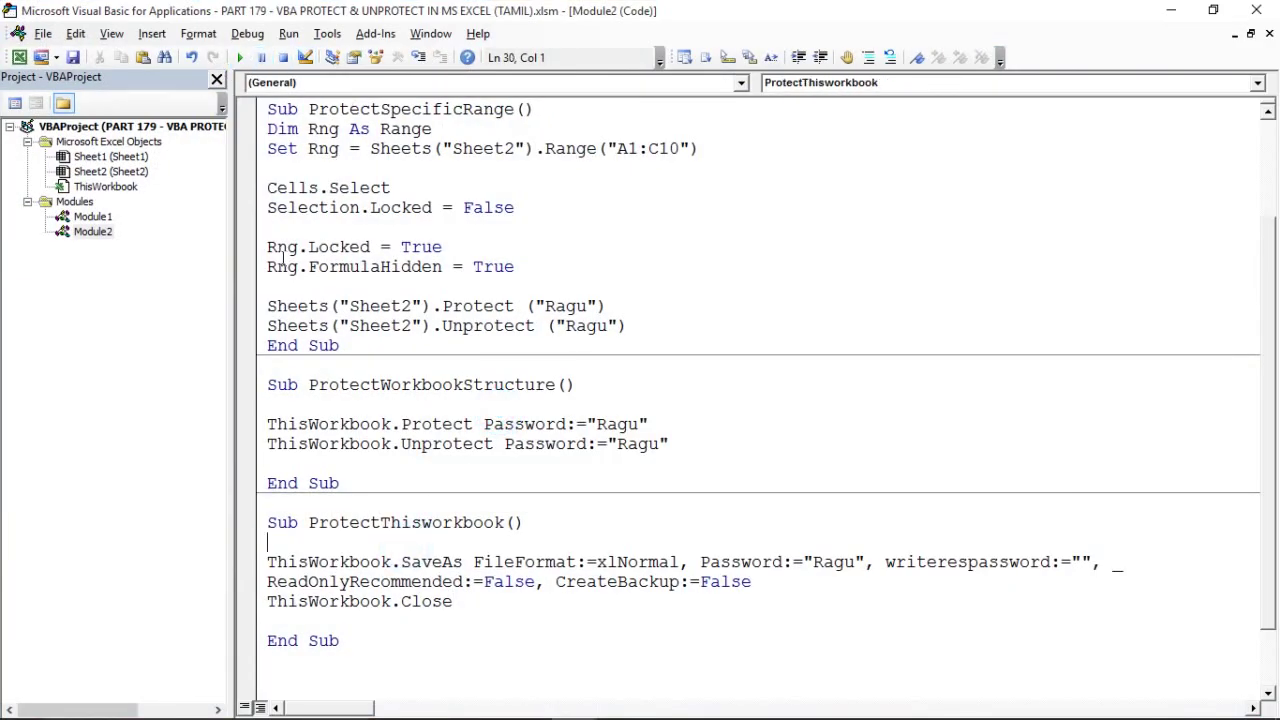
{"action": "left_click", "coordinate": [337, 627]}
{"action": "left_click", "coordinate": [404, 603]}
{"action": "left_click", "coordinate": [241, 58]}
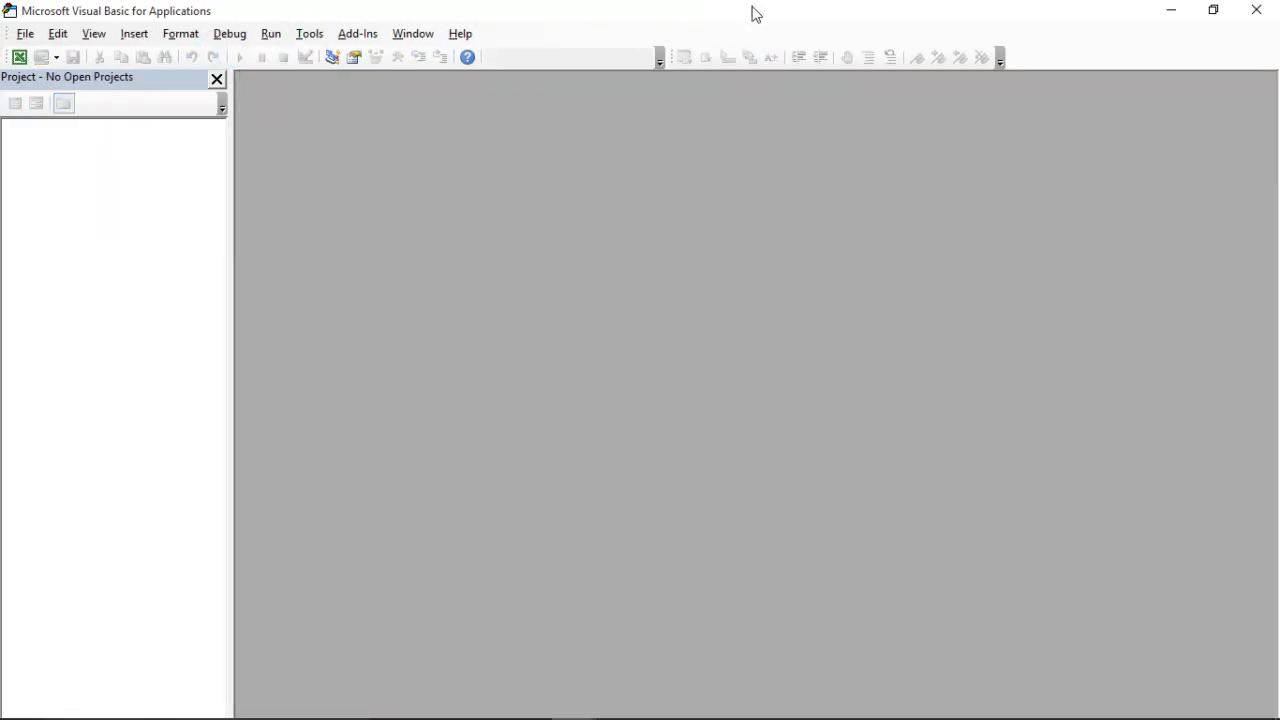
- Close the VBA editor and Excel, returning to the Documents folder
{"action": "left_click", "coordinate": [1262, 10]}
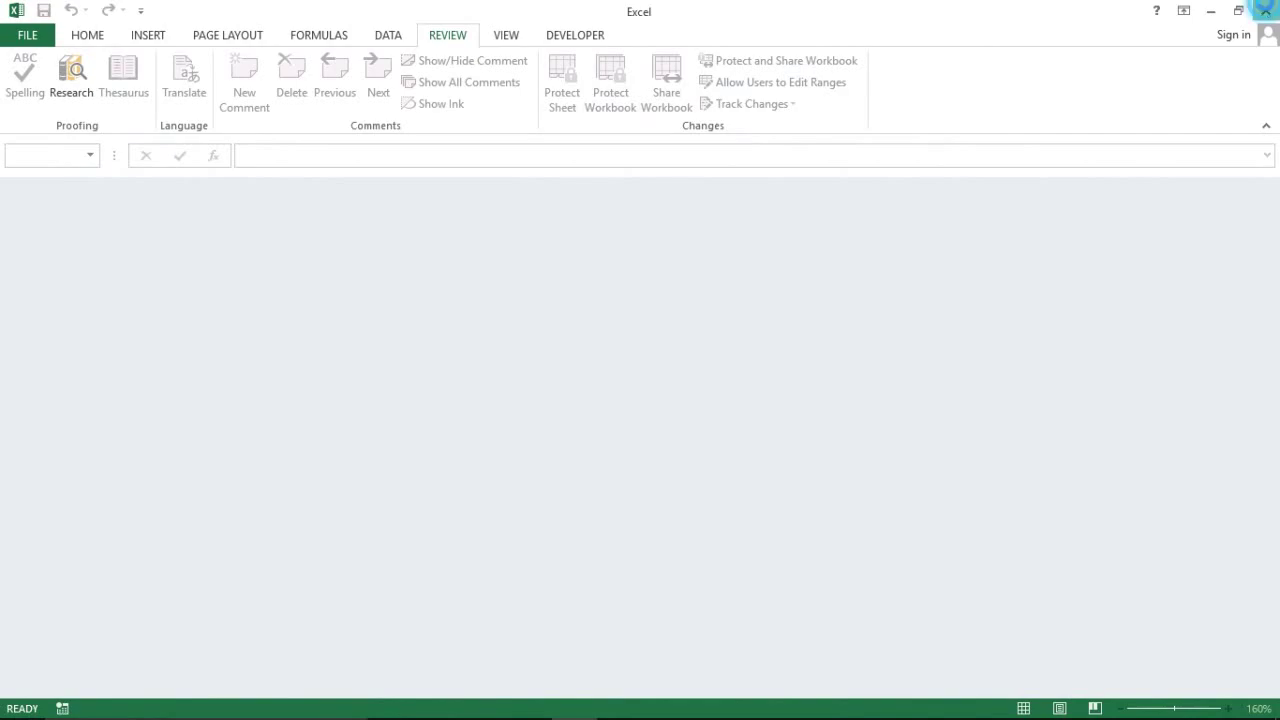
{"action": "left_click", "coordinate": [1268, 10]}
{"action": "key", "text": "alt+Tab"}
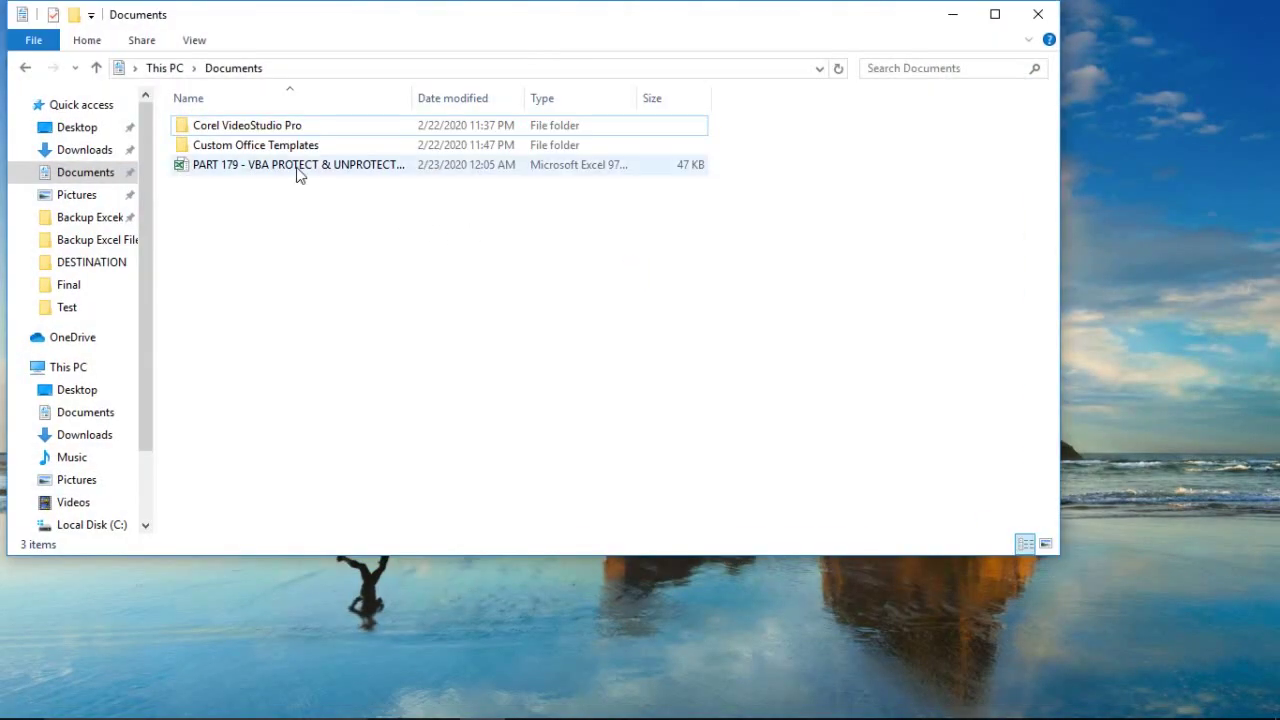
- Open the saved PART 179 workbook from Documents and enter its password
{"action": "double_click", "coordinate": [297, 168]}
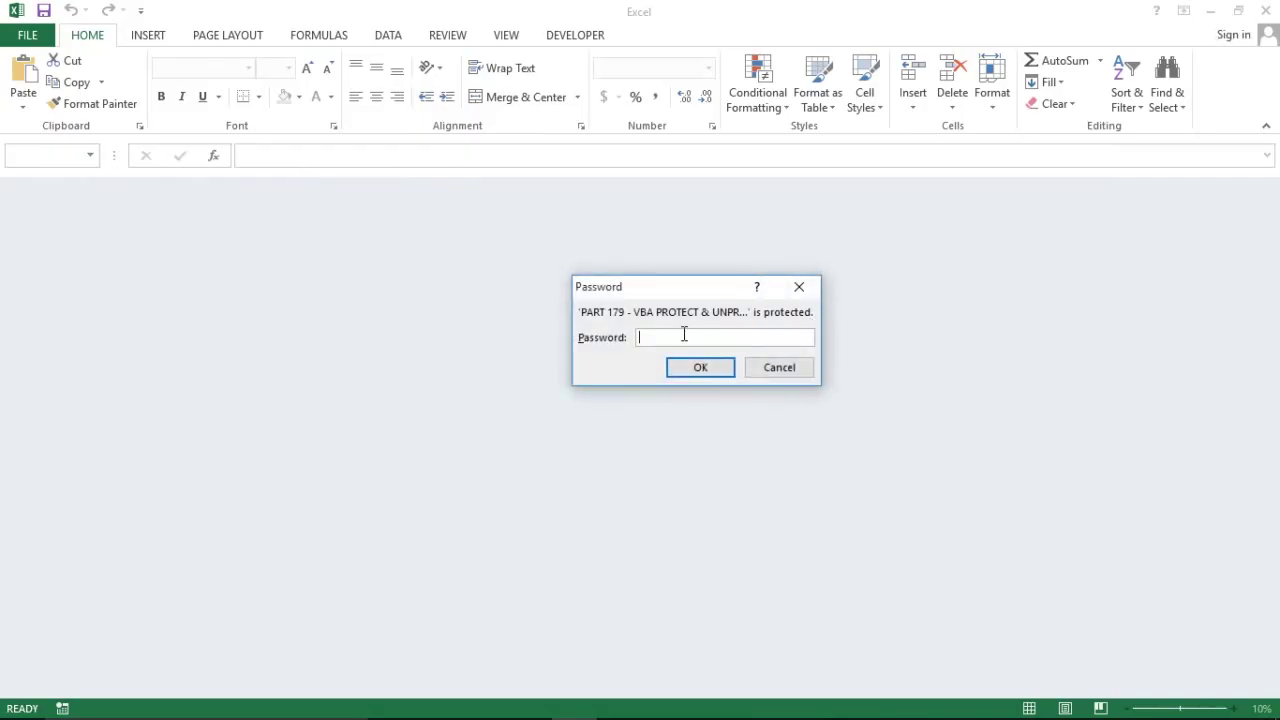
{"action": "left_click", "coordinate": [684, 338]}
{"action": "key", "text": "Return"}
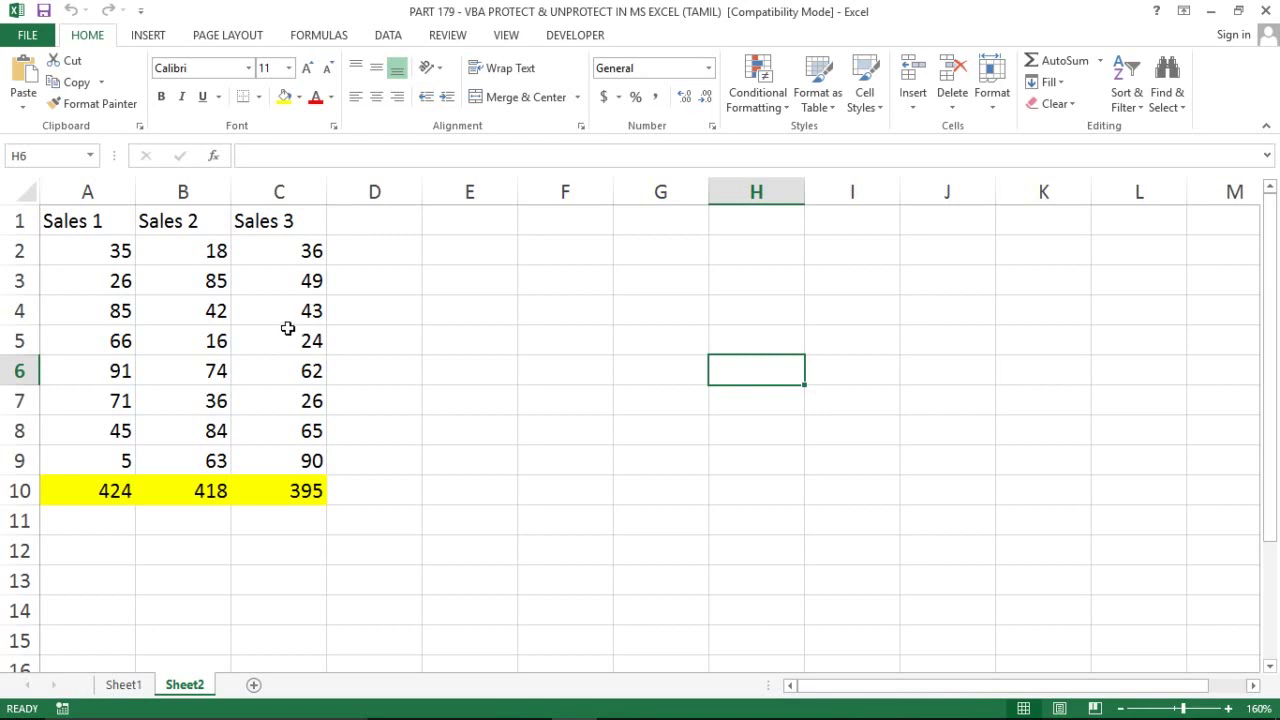
{"action": "left_click", "coordinate": [289, 336]}
{"action": "left_click", "coordinate": [90, 219]}
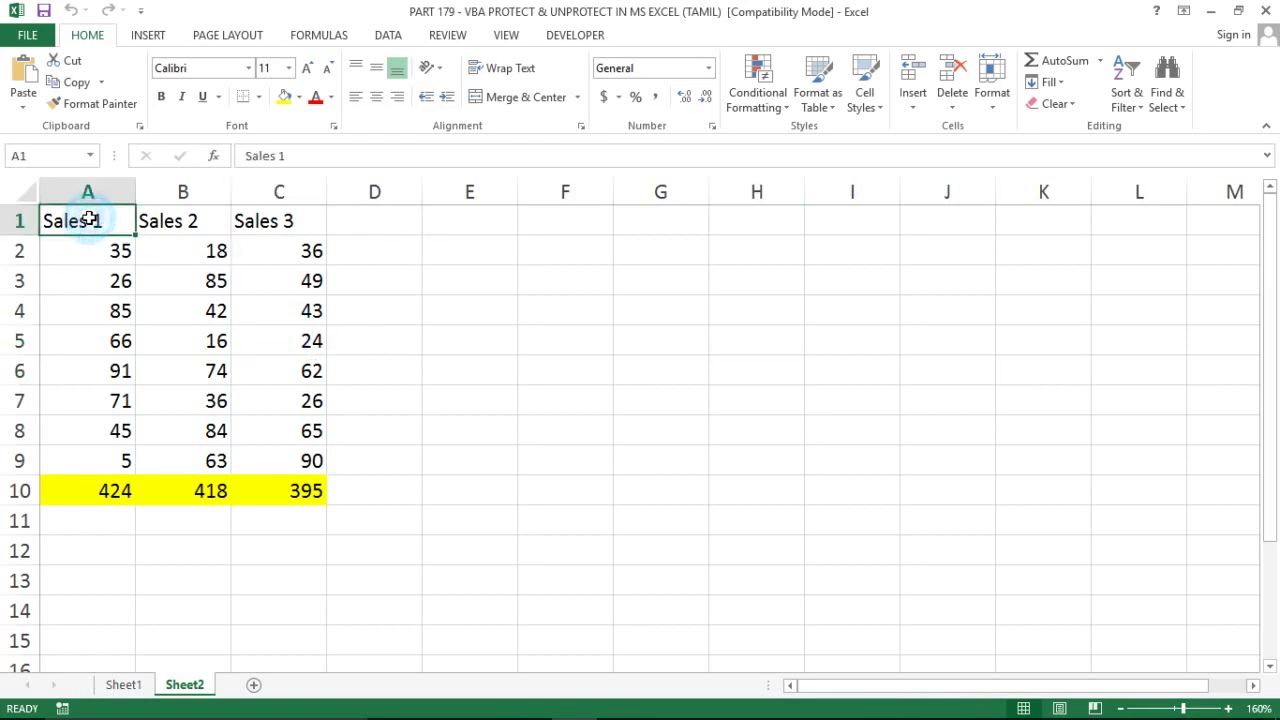
{"action": "key", "text": "shift+Right"}
{"action": "key", "text": "shift+Right"}
{"action": "key", "text": "ctrl+shift+Down"}
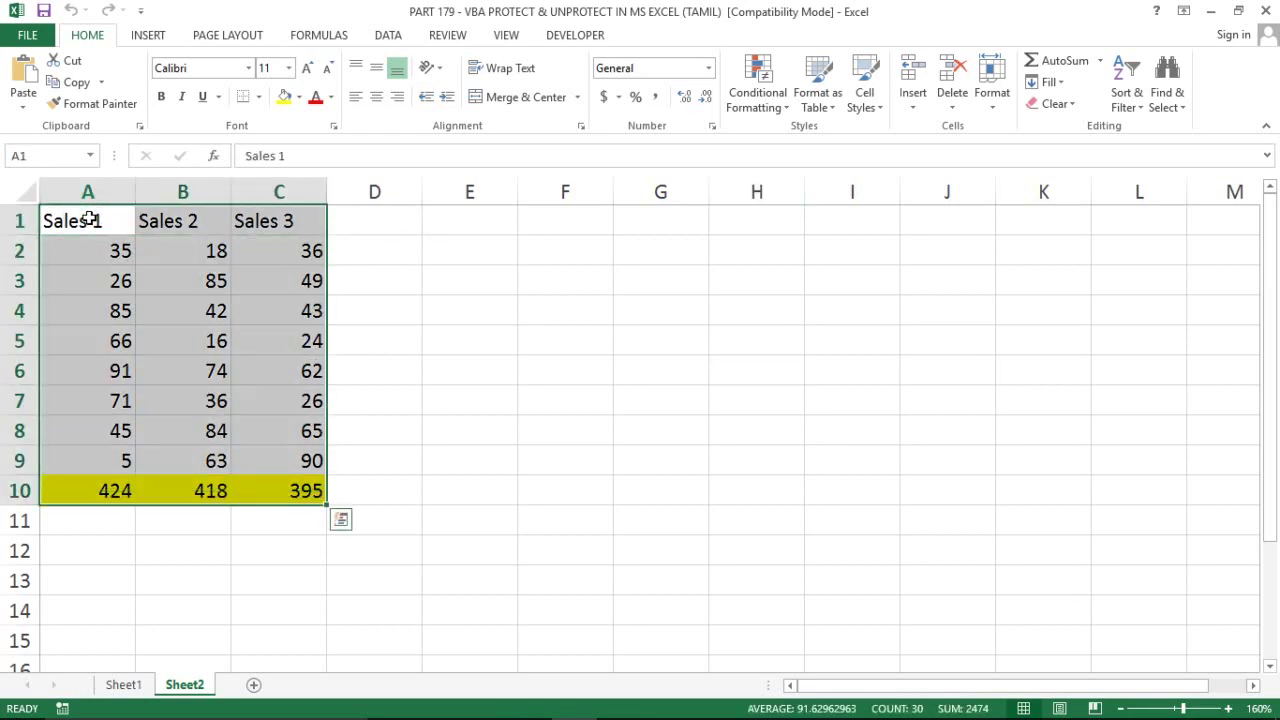
{"action": "key", "text": "ctrl+s"}
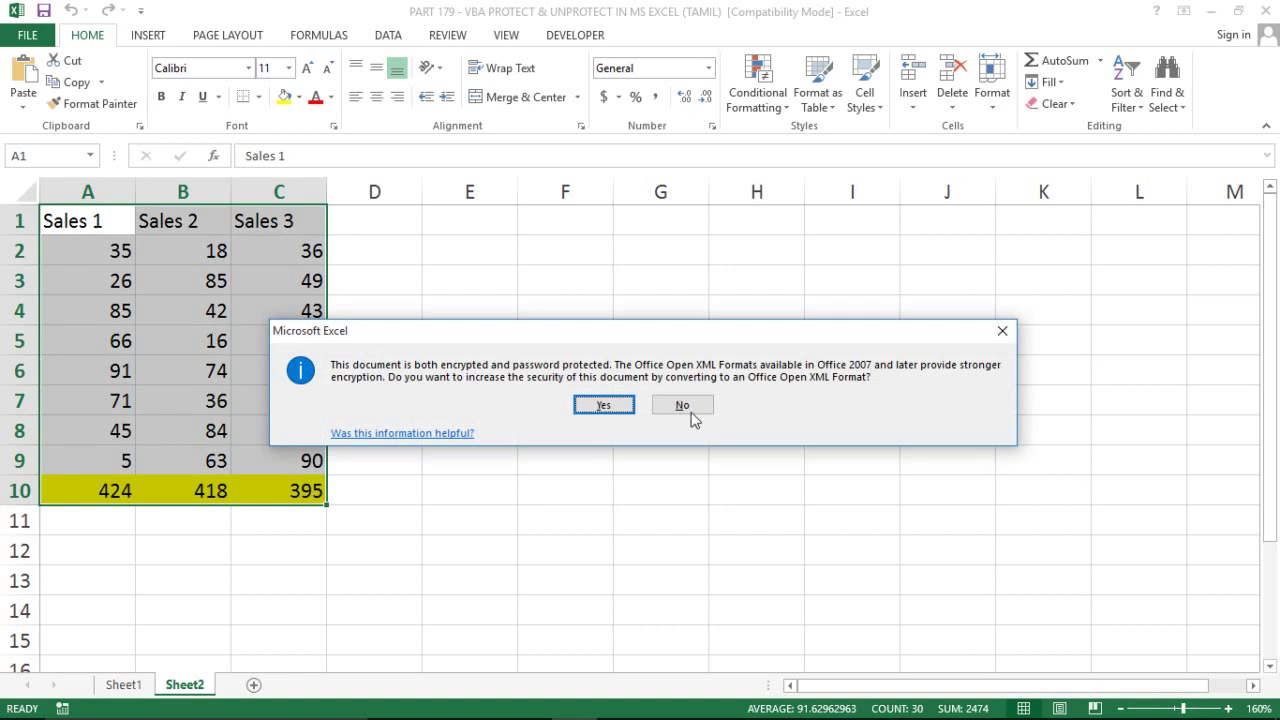
{"action": "left_click", "coordinate": [687, 408]}
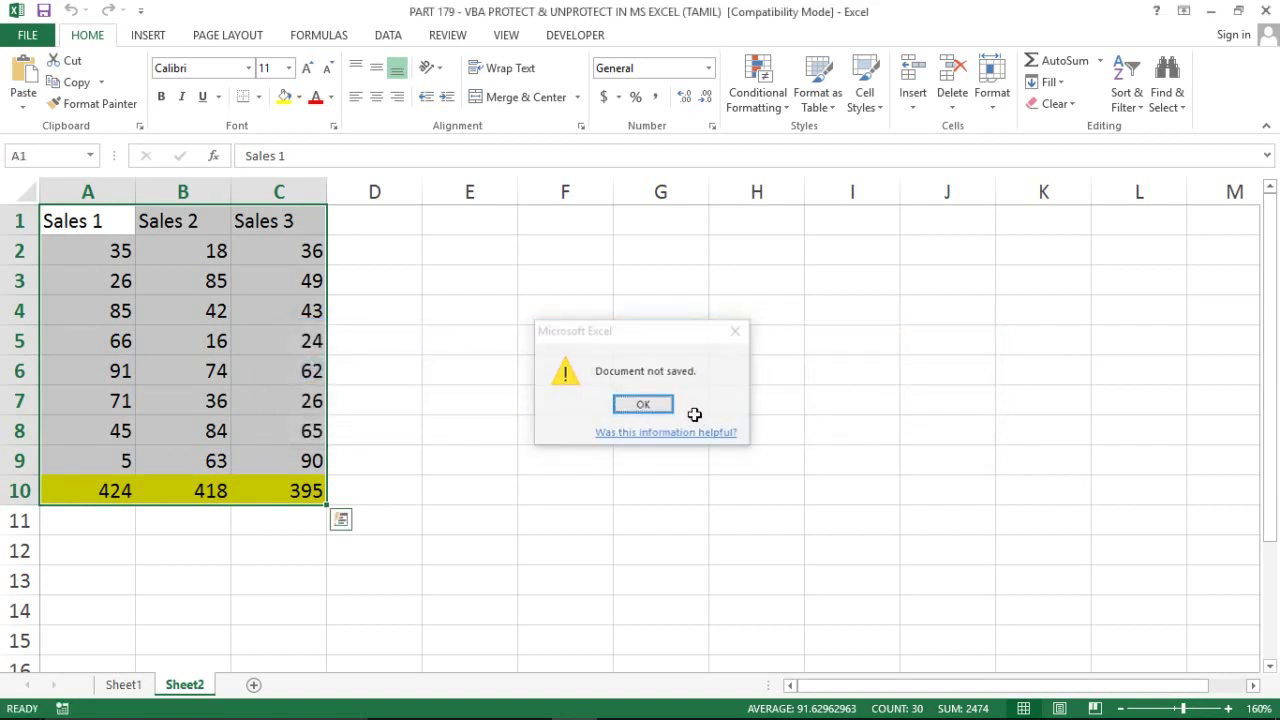
{"action": "left_click", "coordinate": [646, 408]}
{"action": "left_click", "coordinate": [644, 410]}
{"action": "key", "text": "ctrl+Home"}
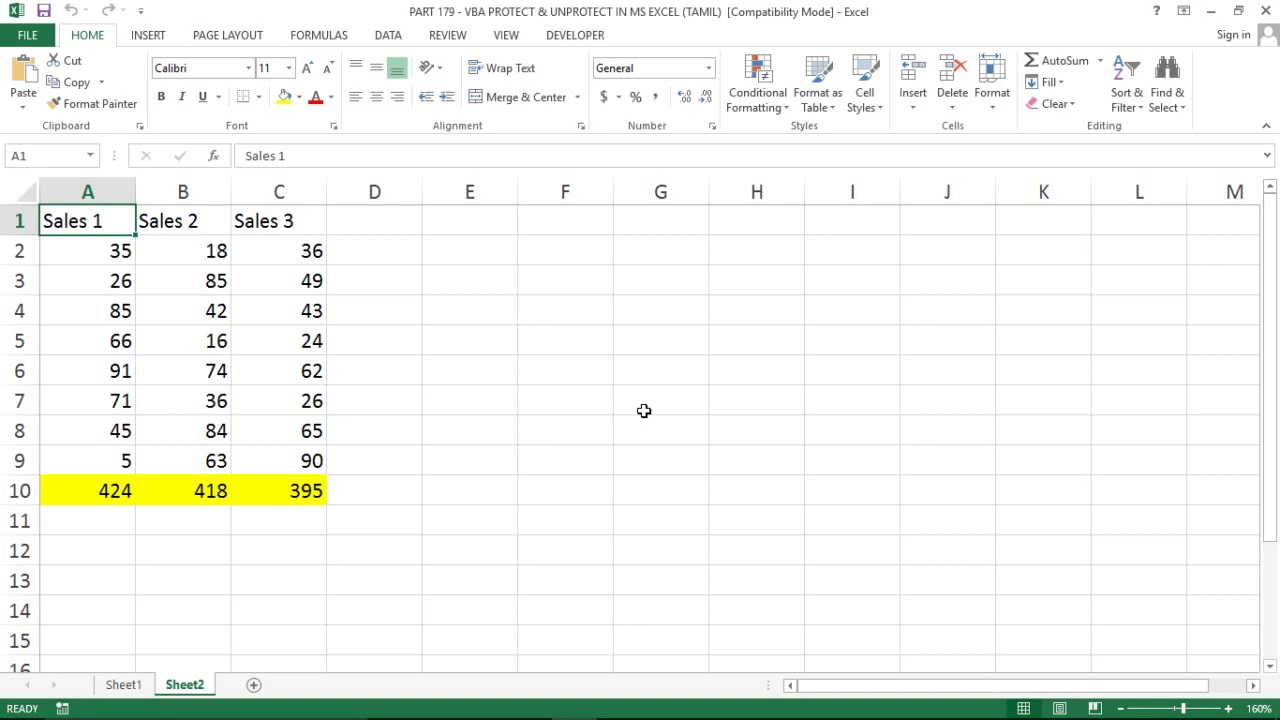
- Show the DEVELOPER tab and inspect cells E1, C1, C2, F6 and B10's =SUM(B2:B9) total
{"action": "left_click", "coordinate": [562, 38]}
{"action": "left_click", "coordinate": [446, 219]}
{"action": "left_click", "coordinate": [298, 226]}
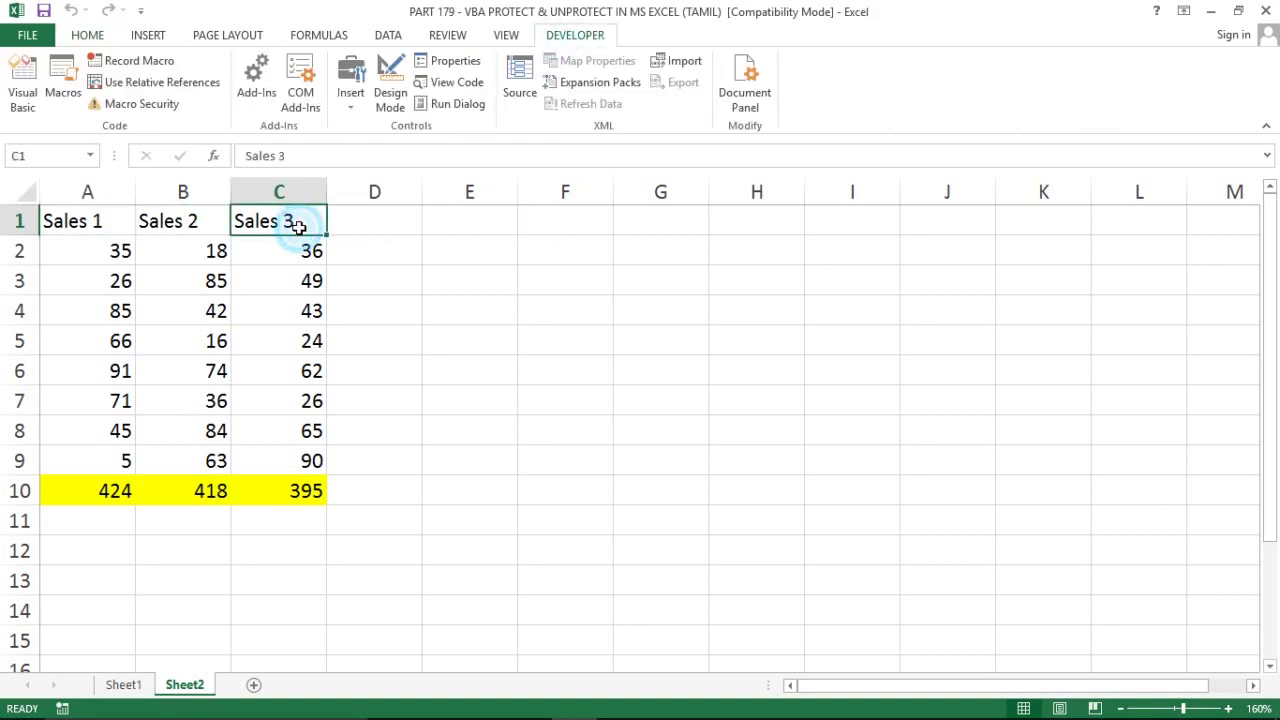
{"action": "left_click", "coordinate": [239, 249]}
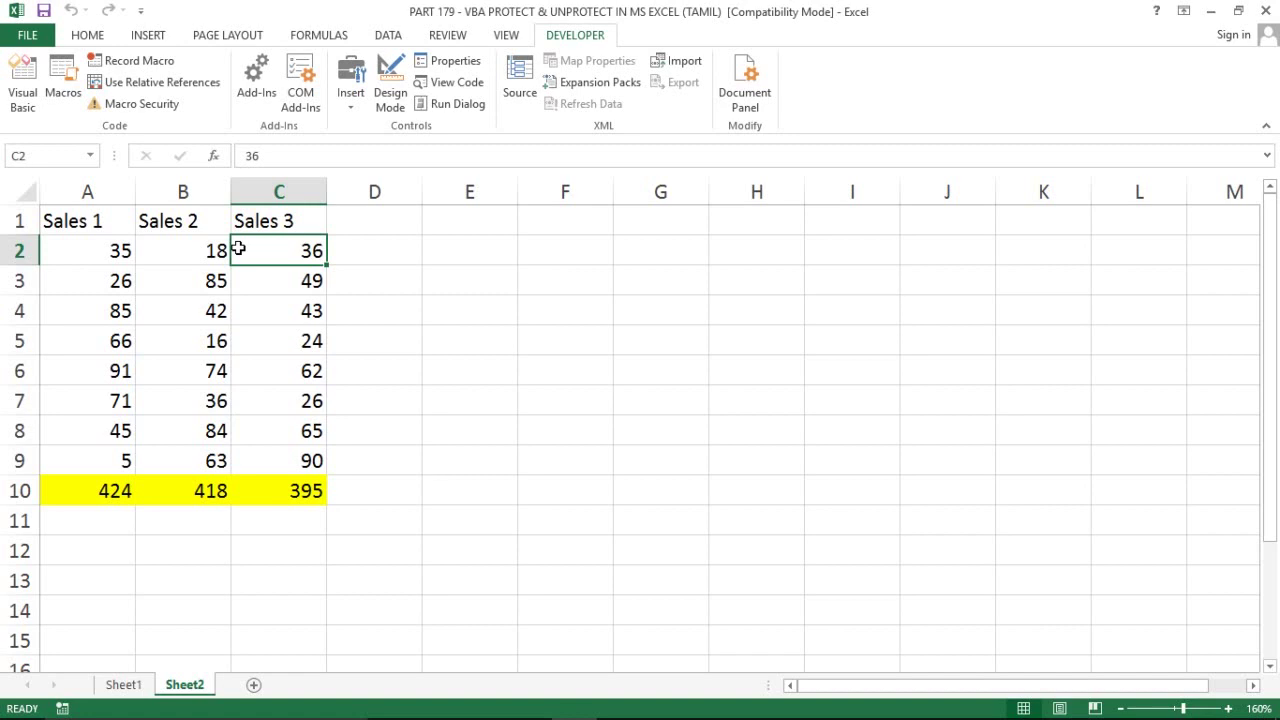
{"action": "left_click", "coordinate": [557, 378]}
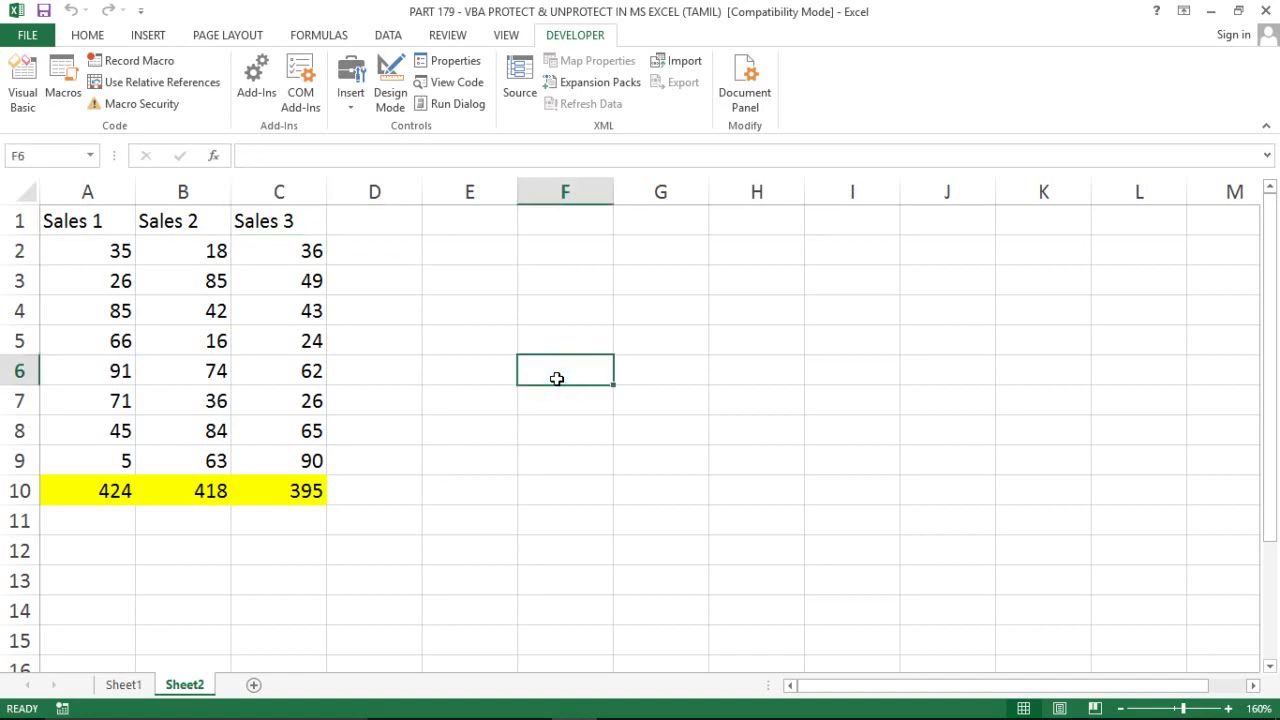
{"action": "left_click", "coordinate": [186, 491]}
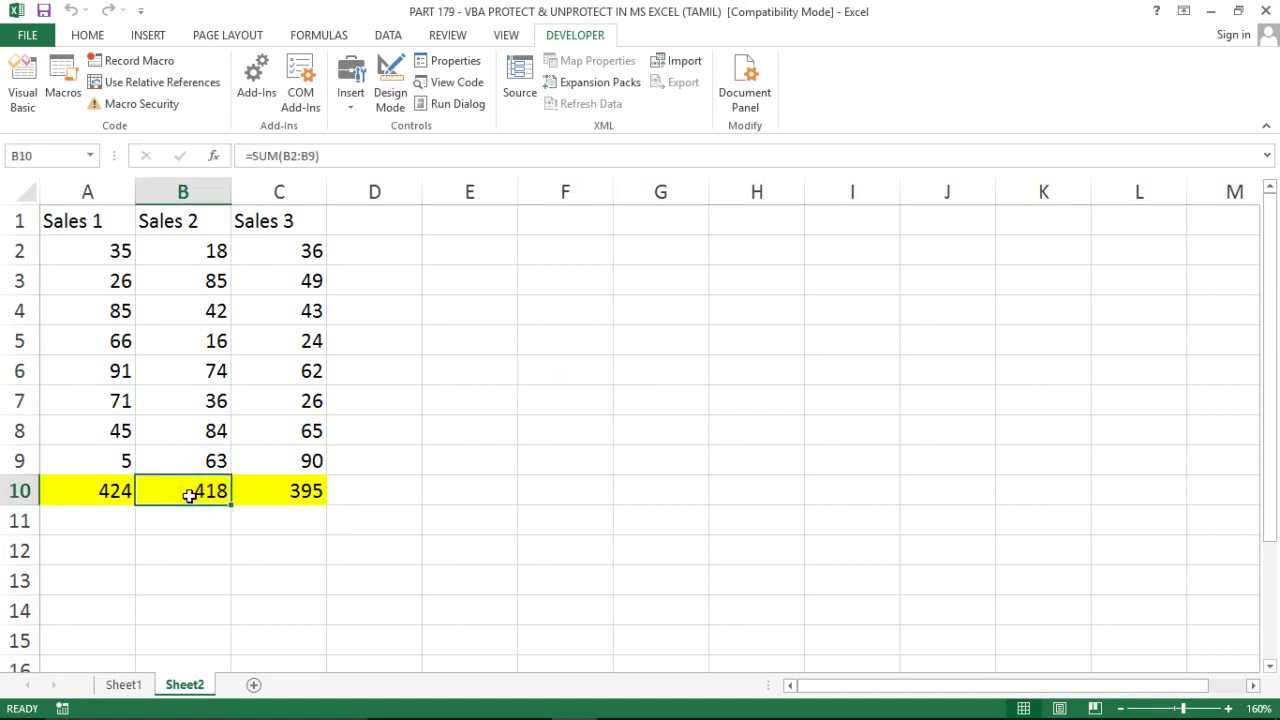
{"action": "mouse_move", "coordinate": [602, 712]}
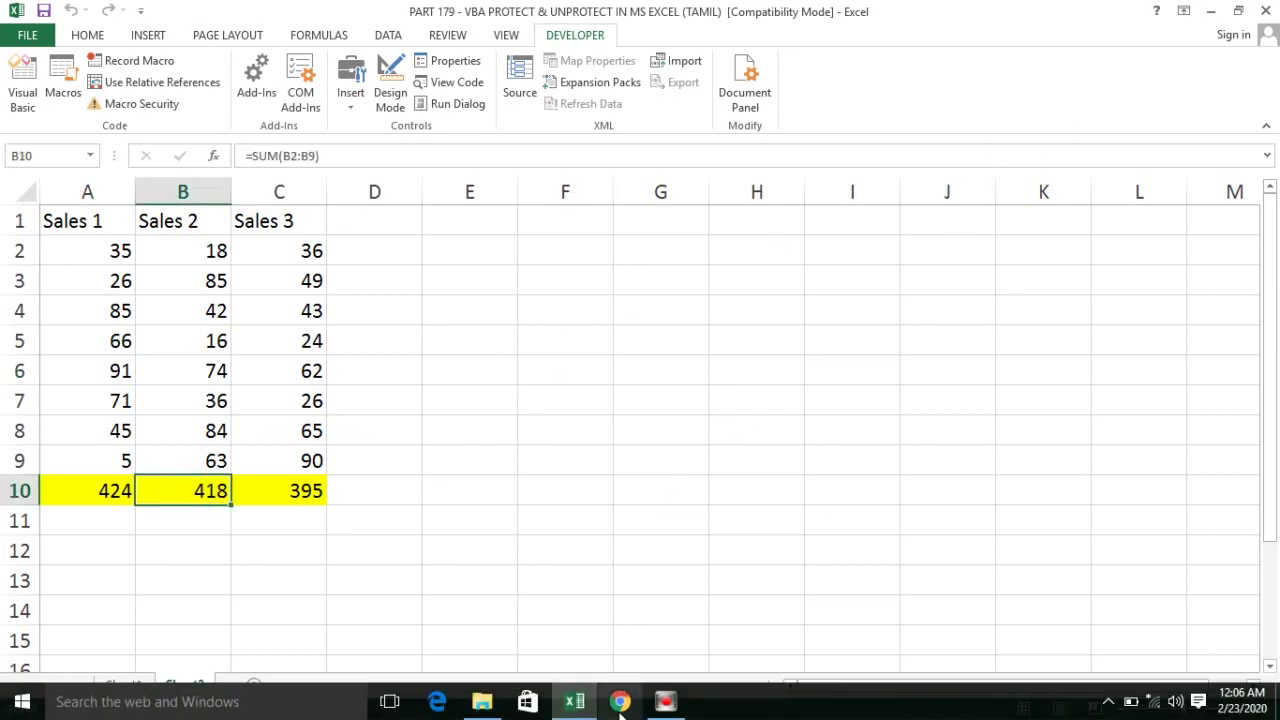